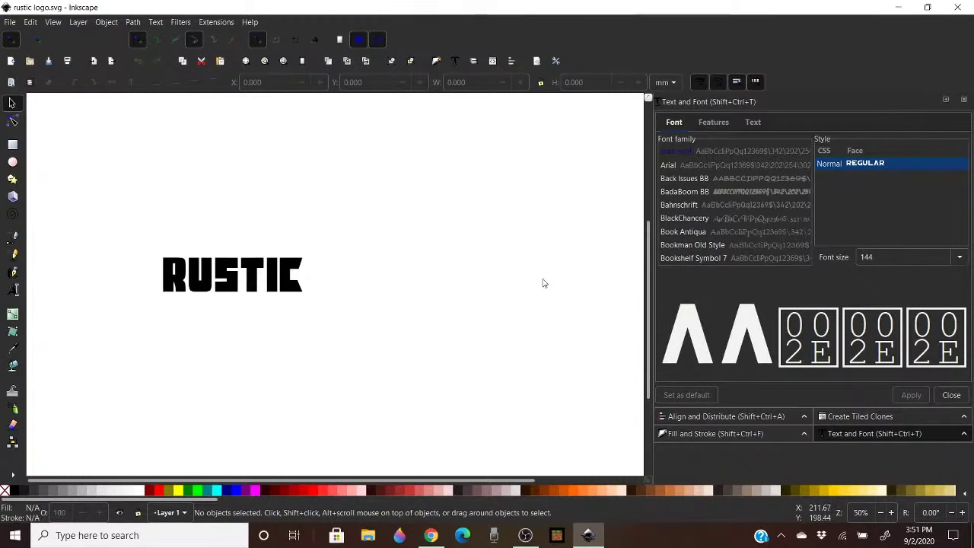
scroll(548, 279, "down", 2, "ctrl")
scroll(548, 279, "down", 2, "ctrl")
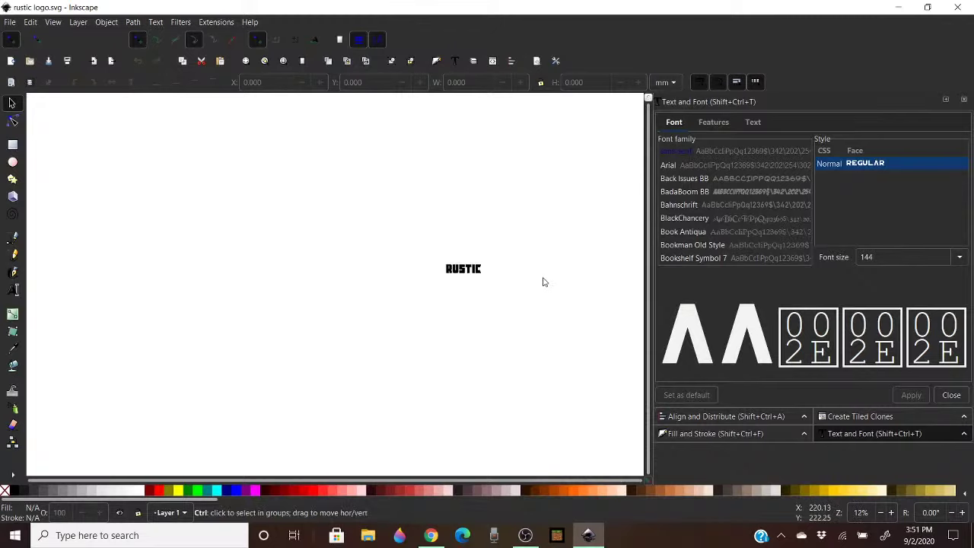
scroll(165, 342, "down", 2)
scroll(167, 182, "down", 2, "ctrl")
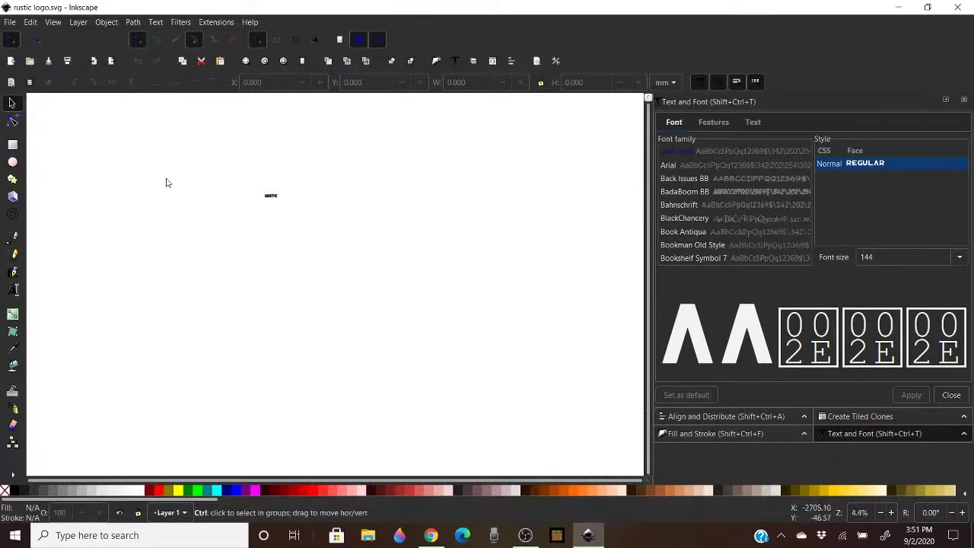
scroll(167, 183, "up", 2, "ctrl")
scroll(511, 211, "up", 2, "ctrl")
scroll(159, 191, "up", 1, "ctrl")
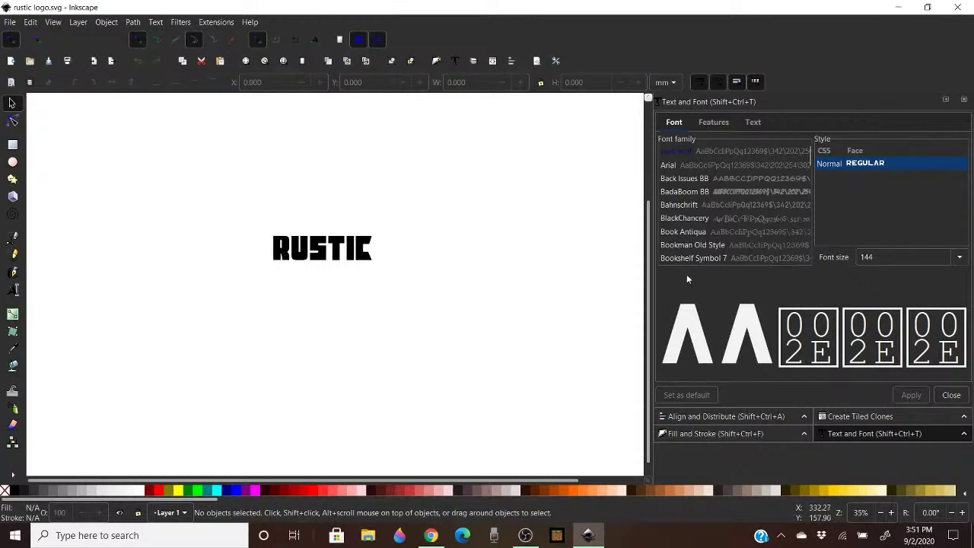
scroll(638, 278, "up", 3)
mouse_move(638, 278)
left_mouse_down()
mouse_move(661, 136)
mouse_move(677, 186)
mouse_move(668, 274)
mouse_move(667, 188)
mouse_move(666, 271)
mouse_move(654, 268)
left_mouse_up()
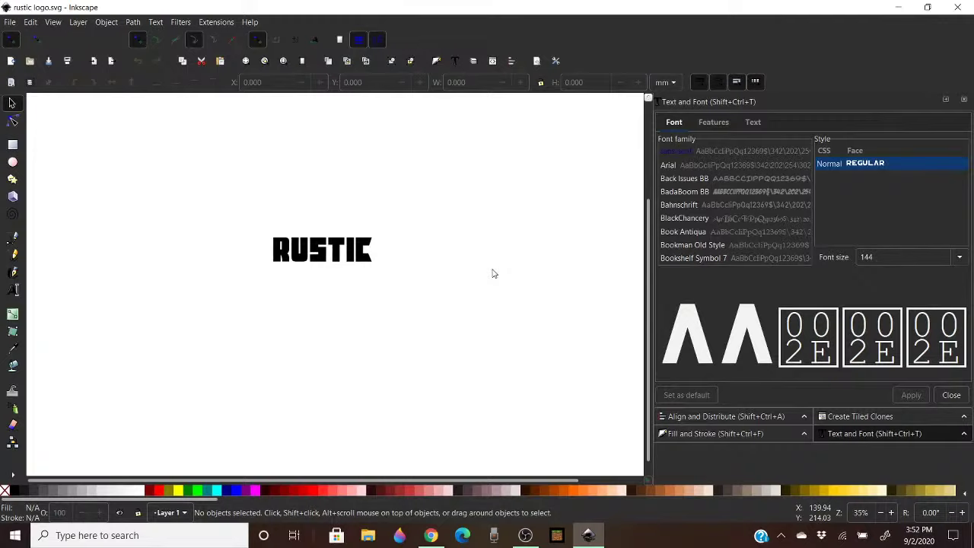
Move the RUSTIC text on the canvas to about X -97.5 mm, Y 154.8 mm and deselect it
scroll(640, 241, "up", 2)
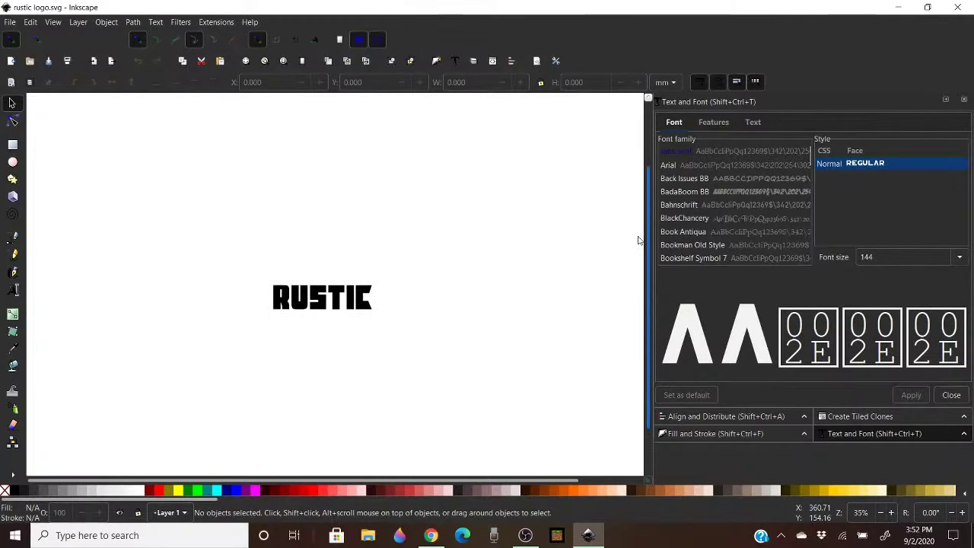
scroll(640, 241, "down", 1)
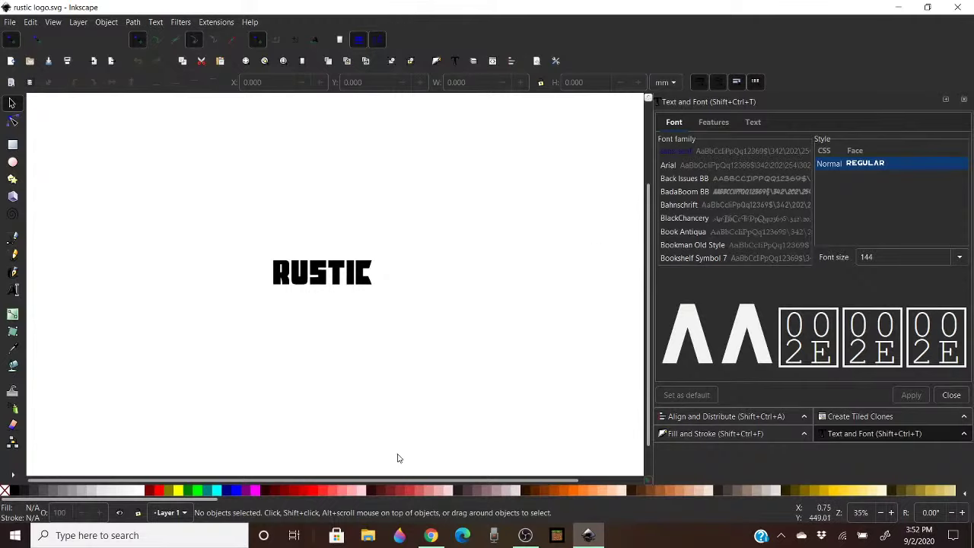
scroll(399, 454, "right", 1)
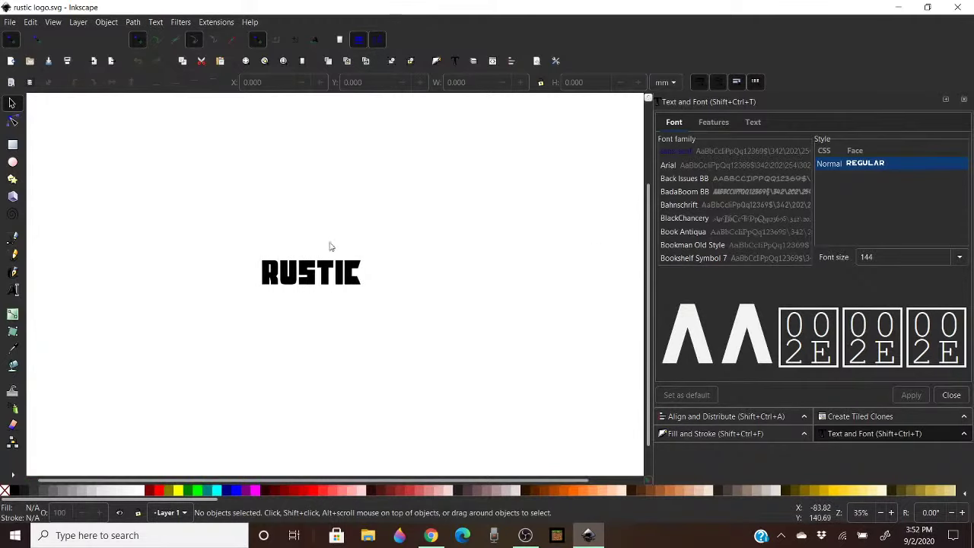
left_click_drag(346, 278, 393, 264)
left_click(493, 198)
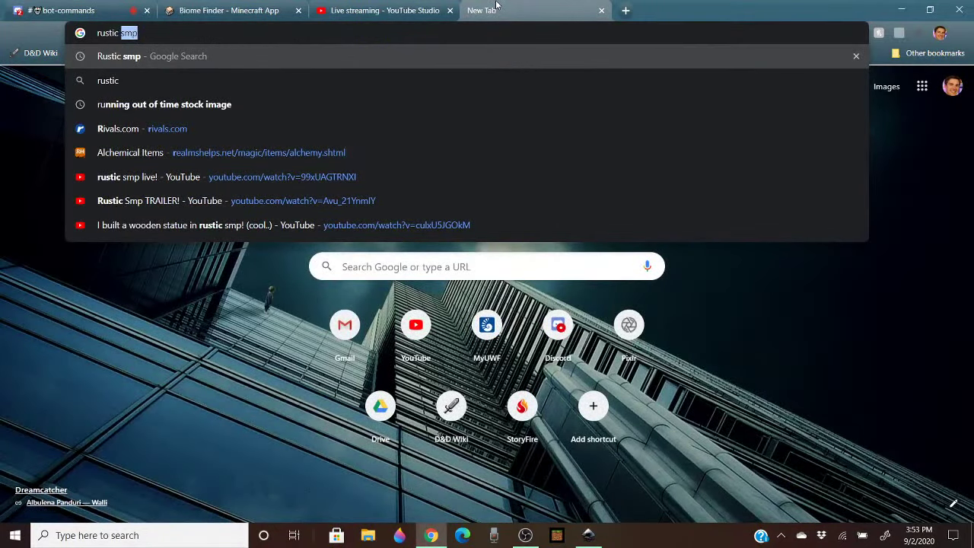
Switch to Chrome and search Google Images for "Rustic smp" to view the existing logos
key("Return")
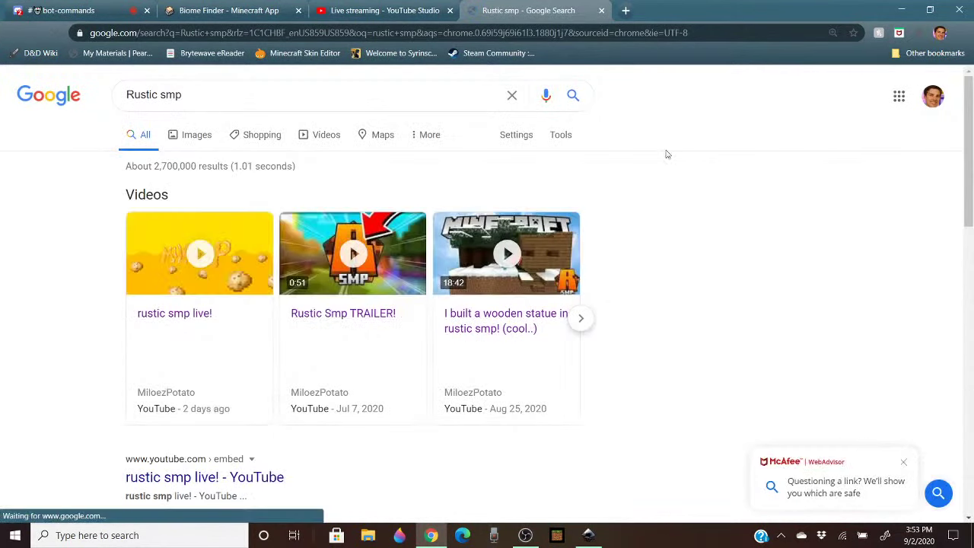
left_click(197, 134)
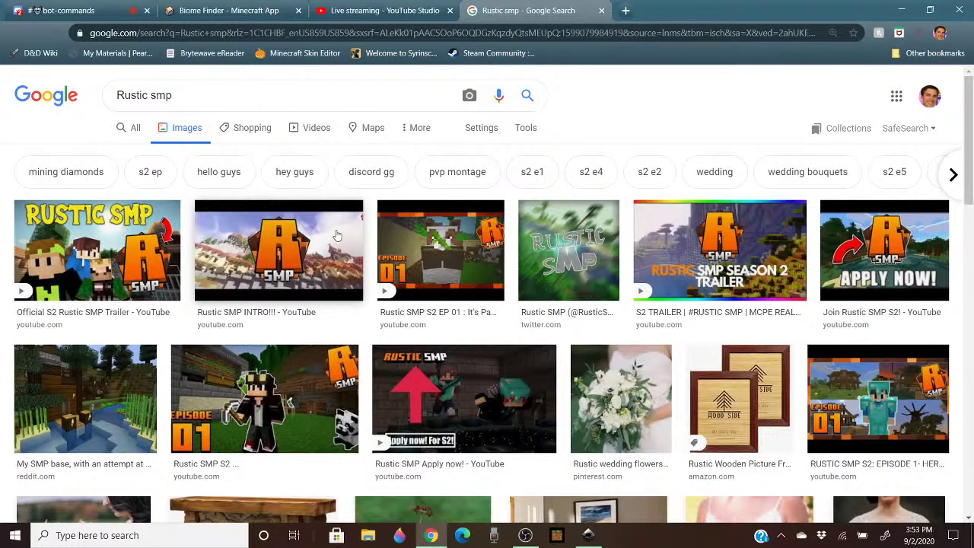
Switch back to Inkscape and examine the edges of the RUSTIC lettering at very high magnification
left_click(588, 535)
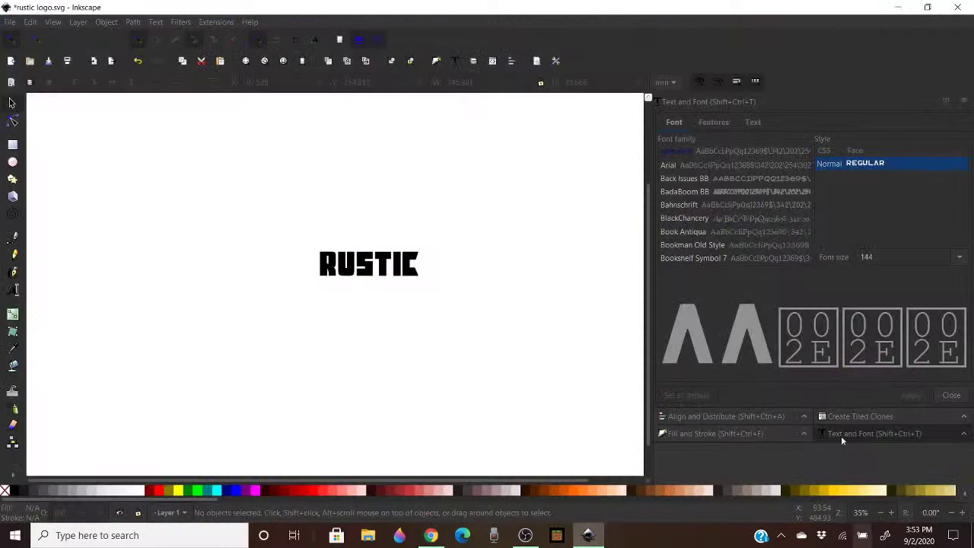
scroll(332, 266, "up", 3, "ctrl")
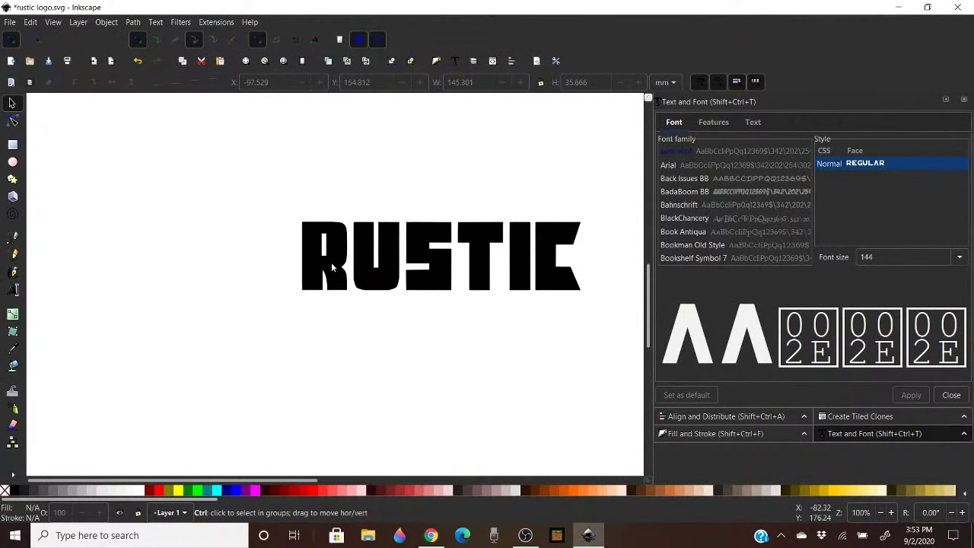
scroll(333, 263, "up", 8, "ctrl")
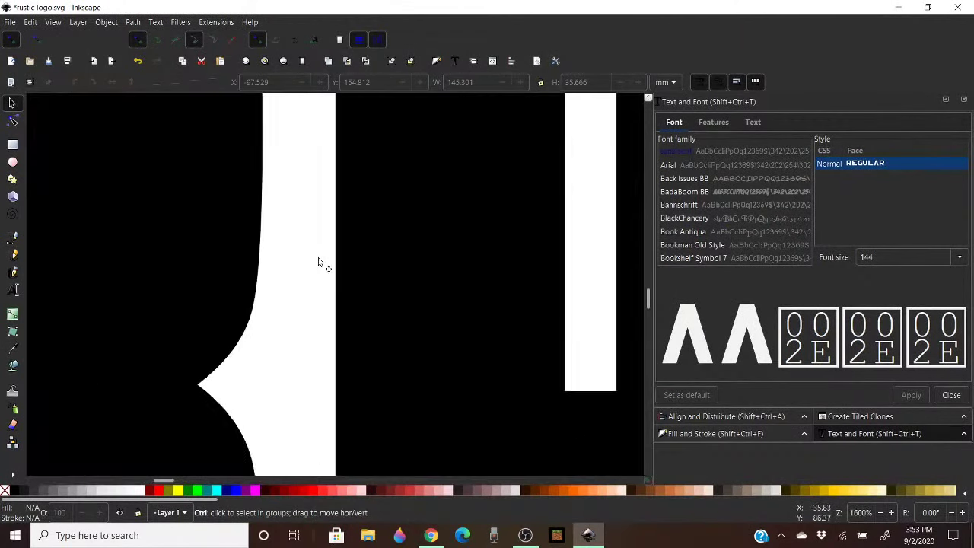
scroll(318, 262, "up", 2, "ctrl")
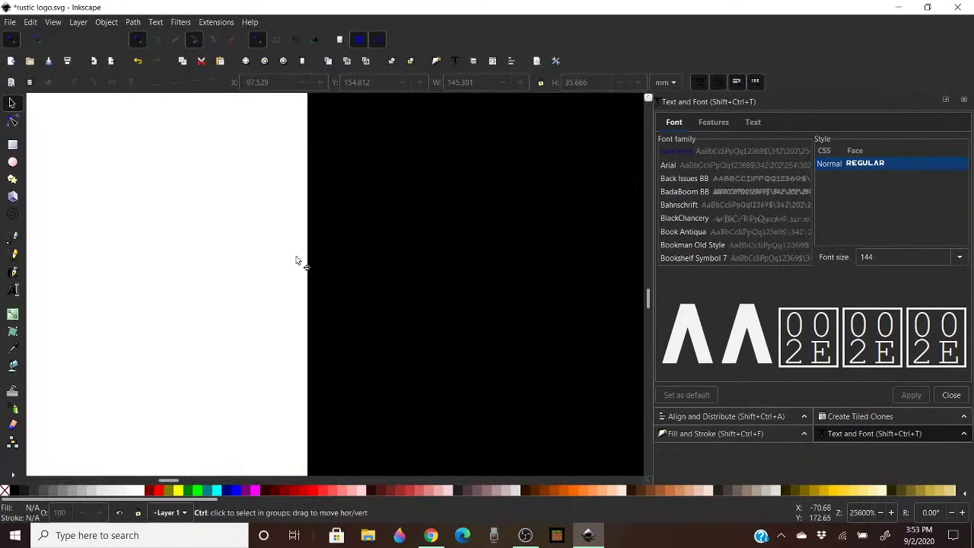
scroll(314, 262, "down", 10, "ctrl")
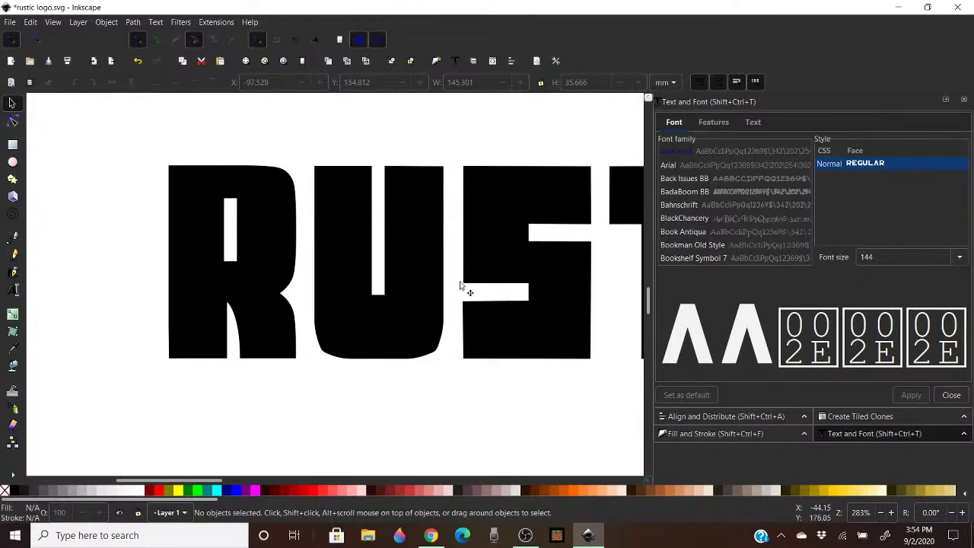
Reposition the RUSTIC text on the canvas to about X -133.4 mm, Y 143.4 mm
left_click_drag(497, 245, 372, 236)
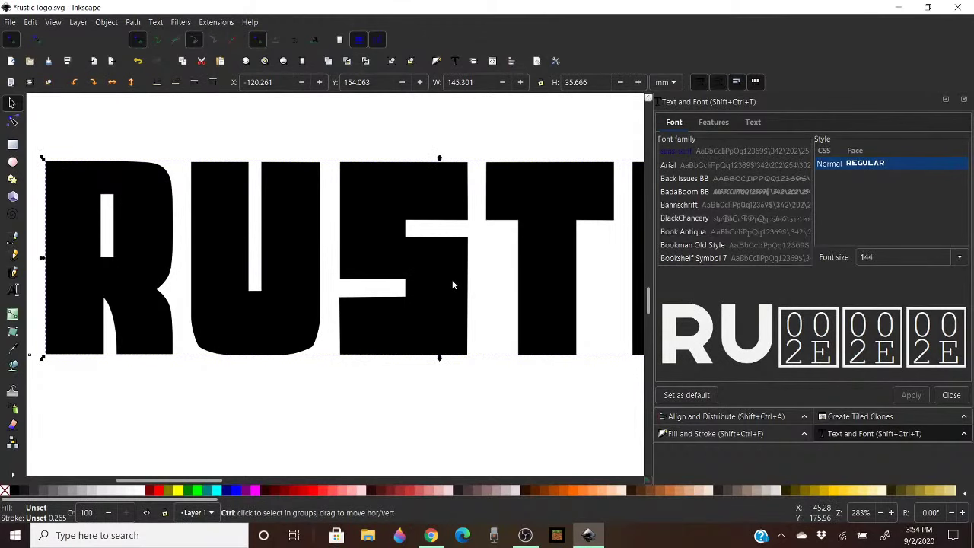
scroll(296, 262, "down", 2, "ctrl")
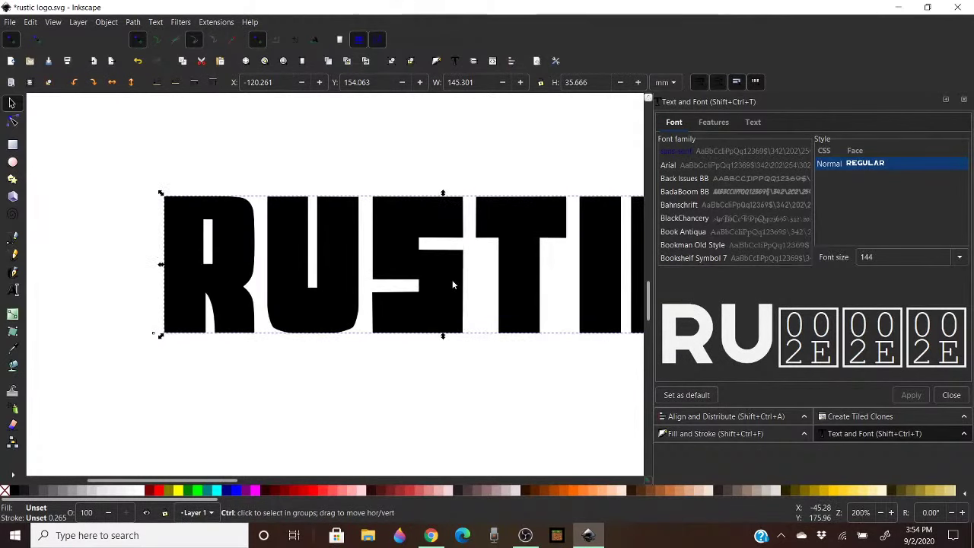
mouse_move(391, 256)
left_mouse_down()
mouse_move(403, 257)
mouse_move(384, 252)
left_mouse_up()
left_click(383, 252)
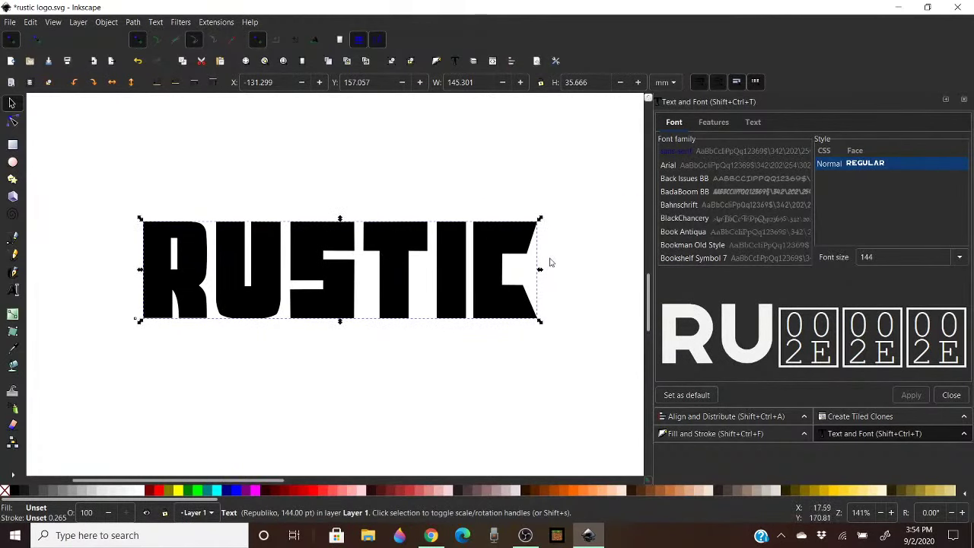
left_click(478, 321)
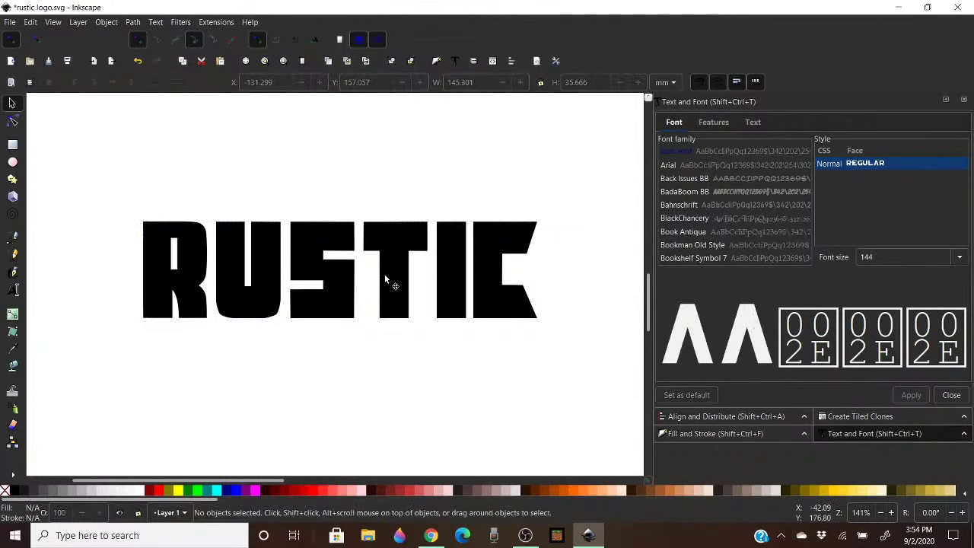
mouse_move(387, 279)
left_mouse_down()
mouse_move(374, 244)
mouse_move(382, 263)
left_mouse_up()
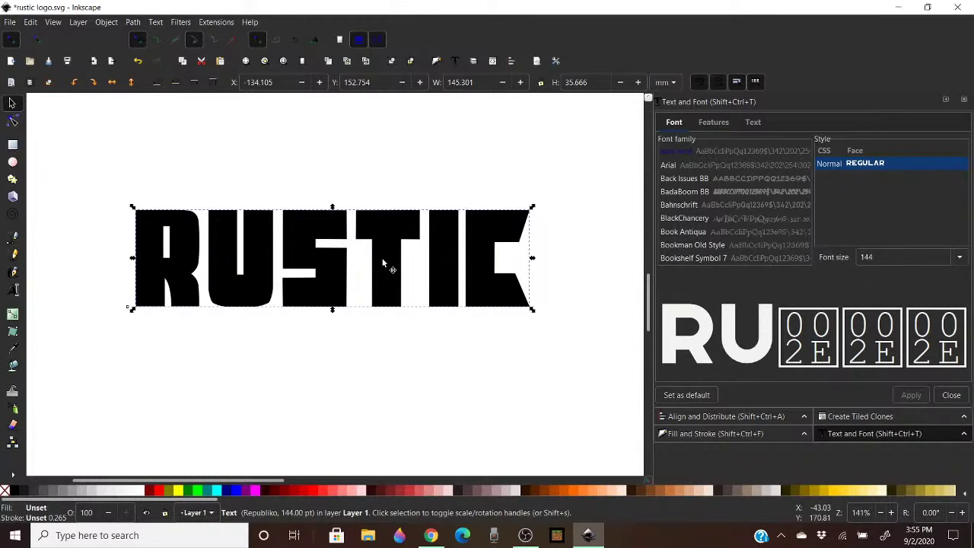
left_click(622, 281)
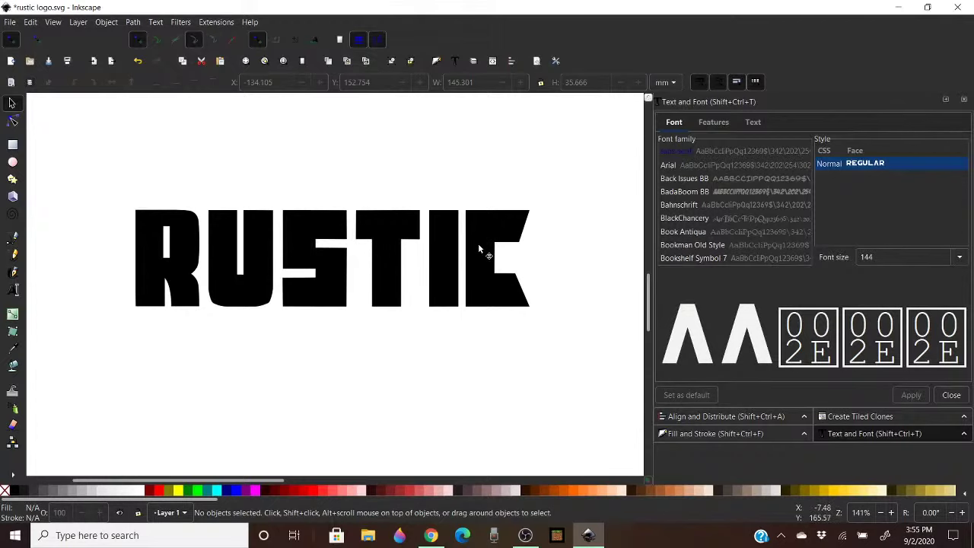
left_click_drag(479, 248, 480, 277)
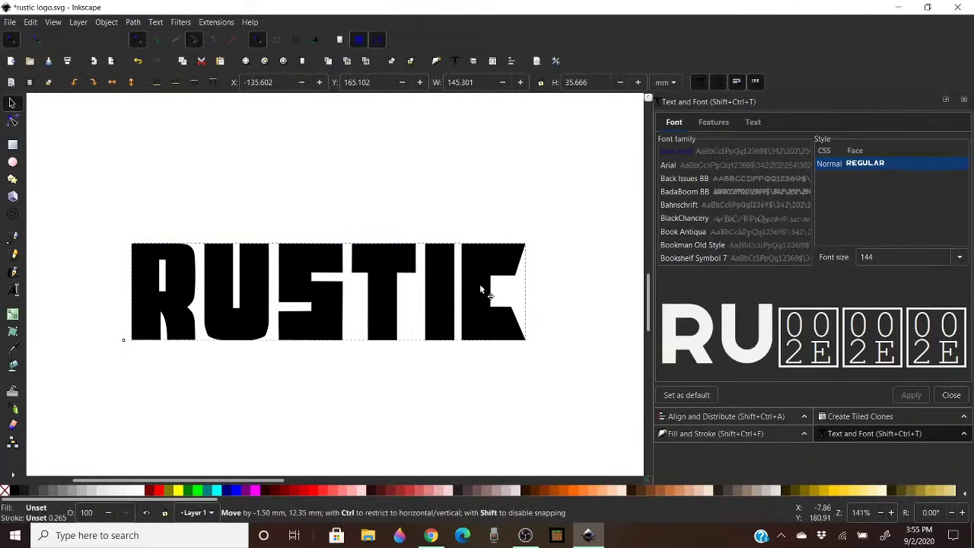
left_click(585, 304)
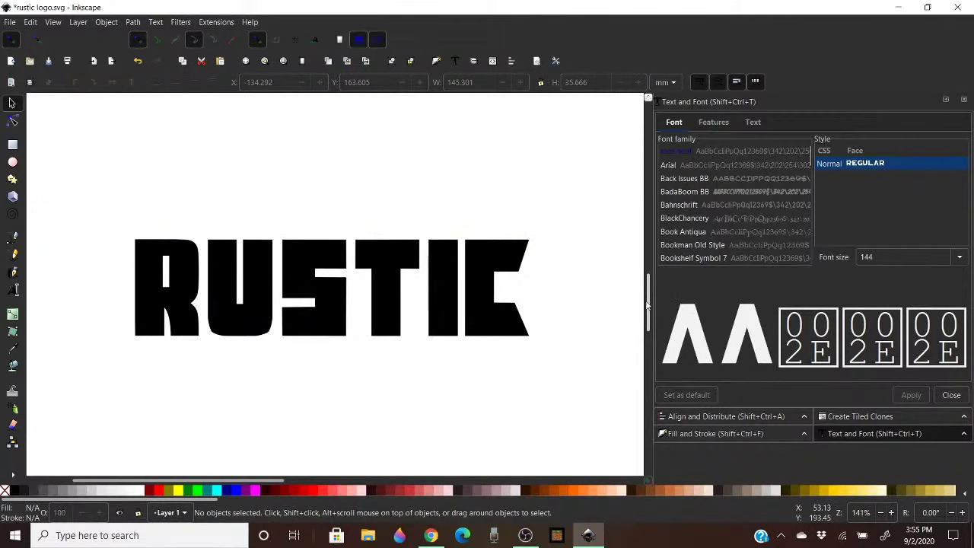
mouse_move(647, 306)
left_mouse_down()
mouse_move(647, 291)
mouse_move(637, 290)
mouse_move(644, 304)
left_mouse_up()
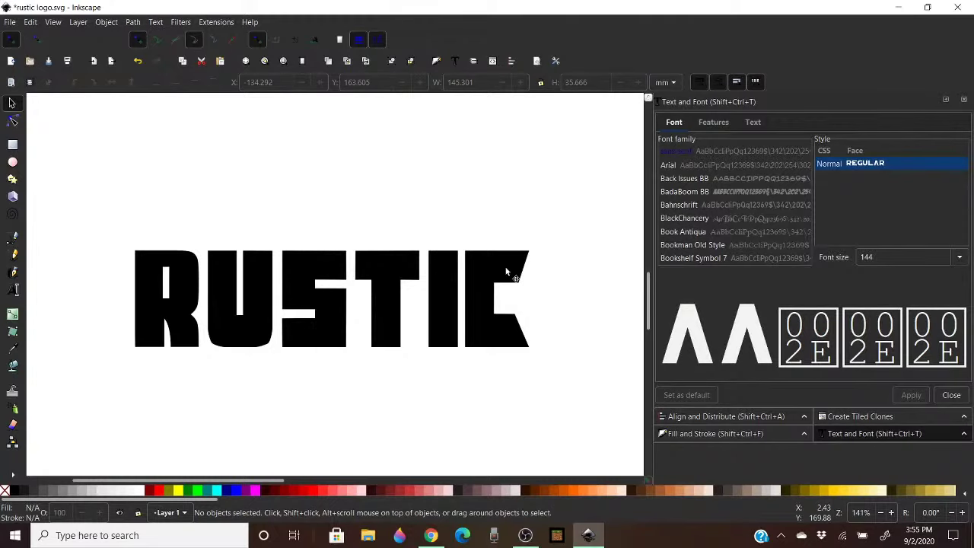
left_click_drag(506, 272, 504, 240)
left_click(579, 284)
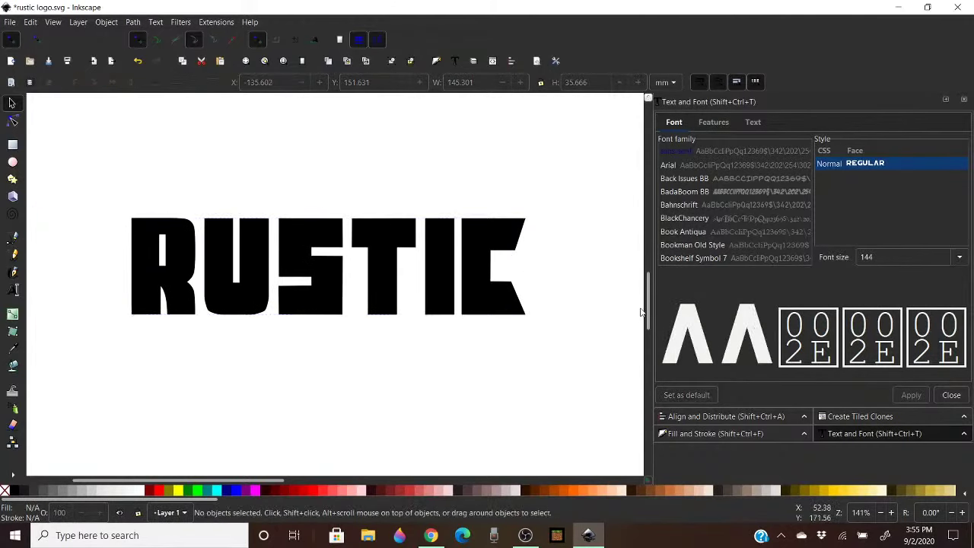
mouse_move(648, 308)
left_mouse_down()
mouse_move(648, 299)
mouse_move(649, 308)
left_mouse_up()
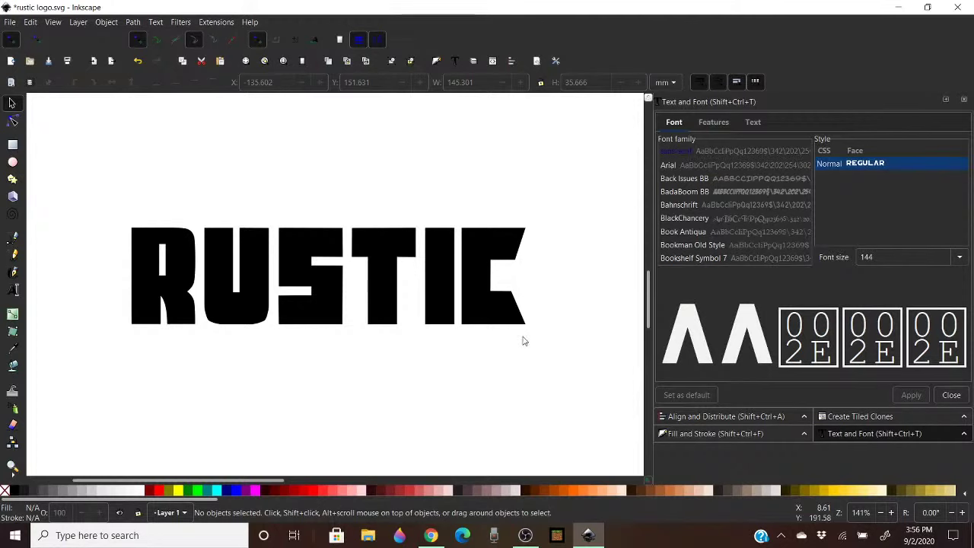
left_click_drag(475, 270, 482, 244)
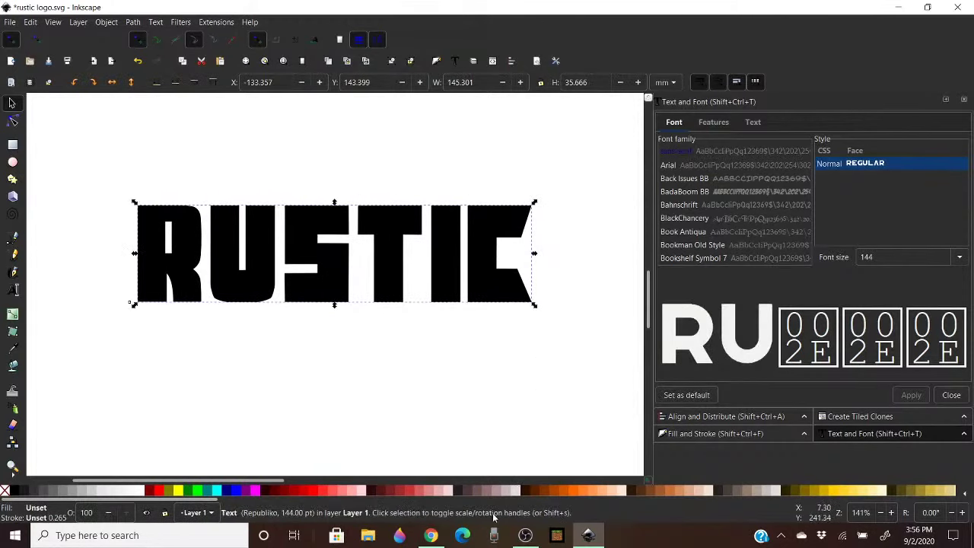
Switch to Chrome for the Rustic smp image results and check the font files in the Downloads folder in File Explorer
left_click(431, 535)
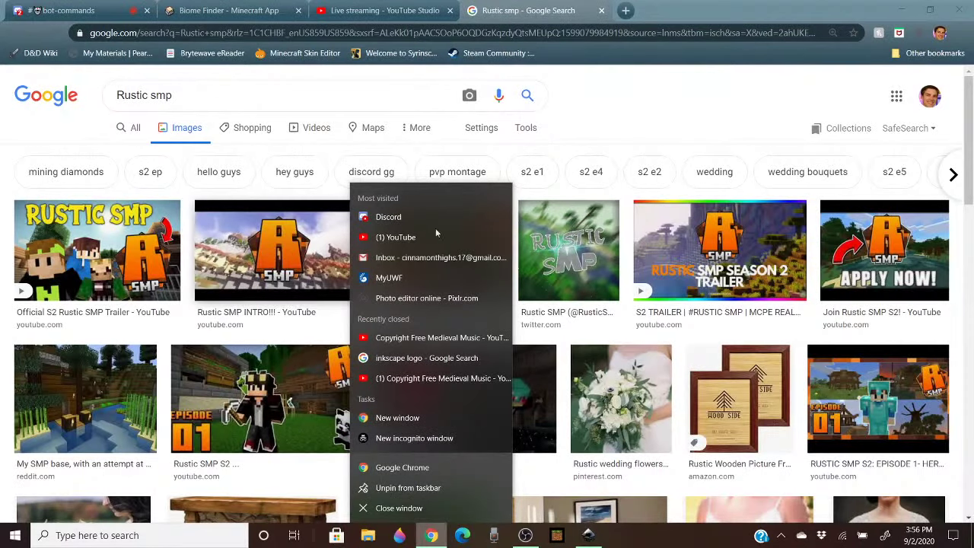
left_click(645, 122)
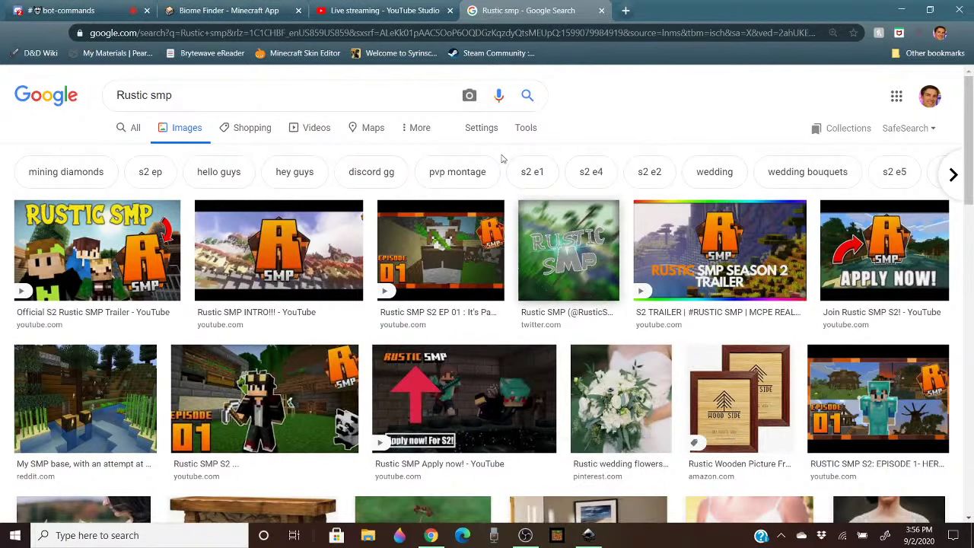
left_click(373, 539)
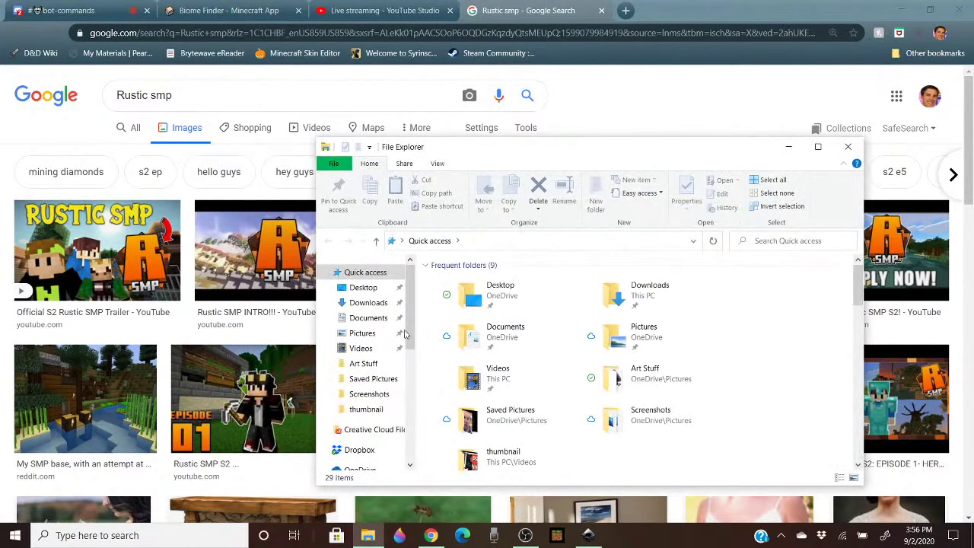
left_click(368, 303)
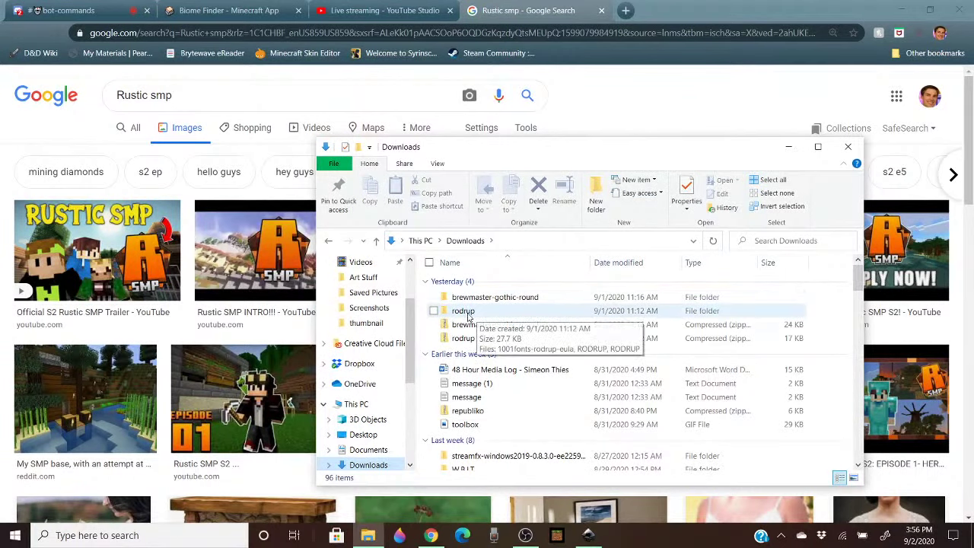
left_click(848, 147)
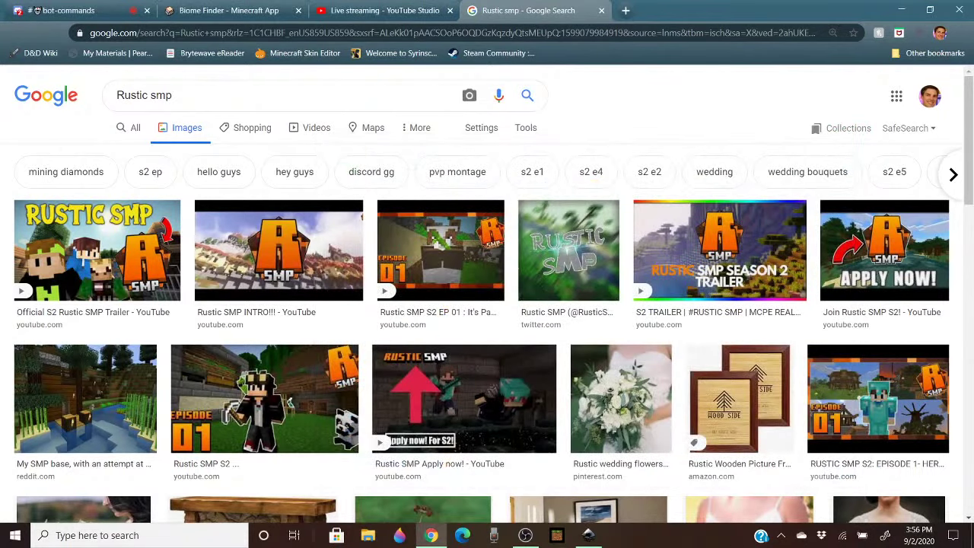
Switch back to Inkscape and draw a white rectangle about 61 by 66 mm over the last letters of the RUSTIC text
left_click(591, 535)
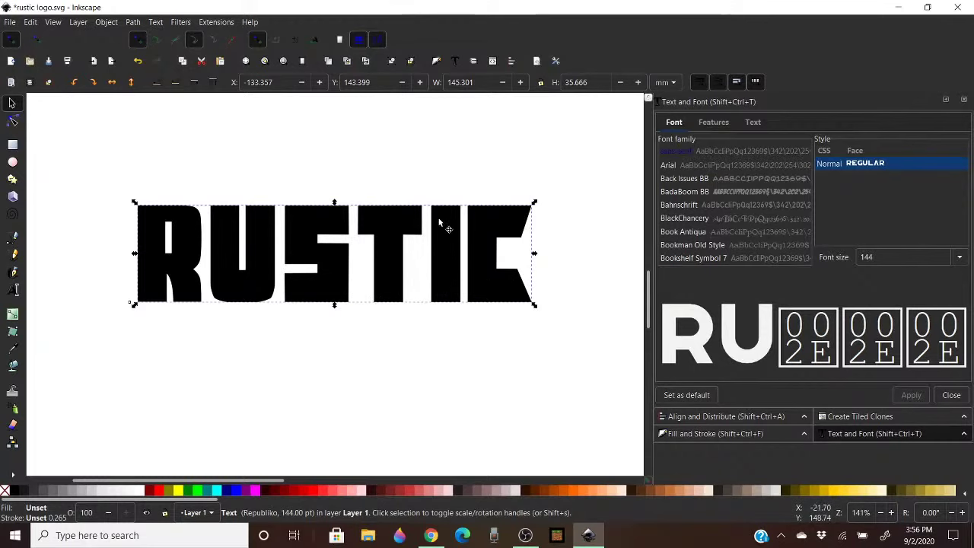
key("r")
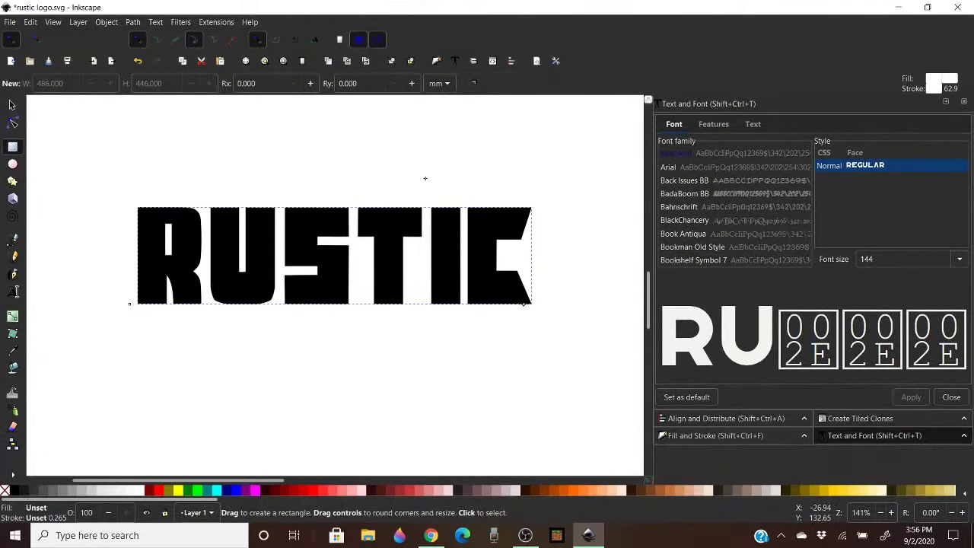
left_click_drag(401, 183, 615, 380)
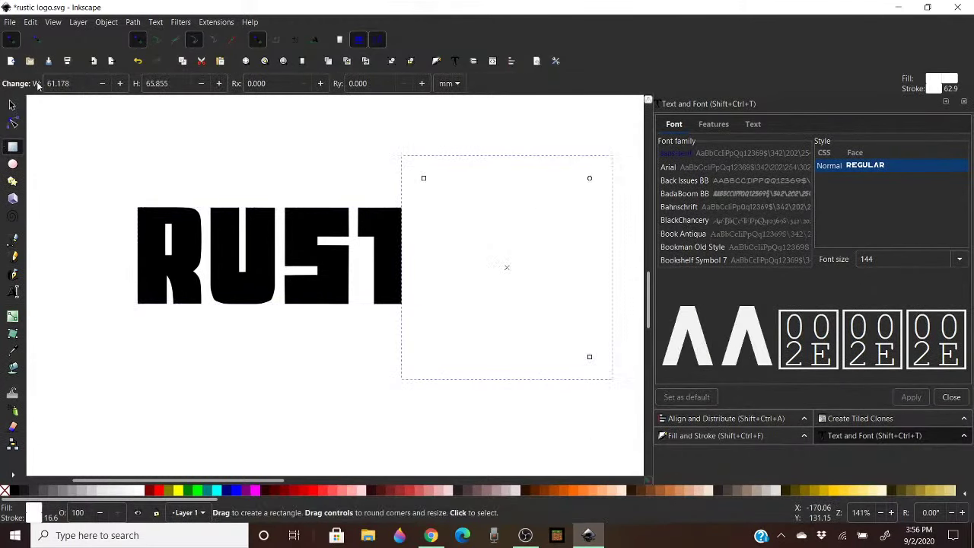
Move the white rectangle off the RUSTIC lettering to below the text, at about X -31.9 mm, Y 193.9 mm
key("s")
left_click_drag(450, 230, 474, 229)
left_click(350, 364)
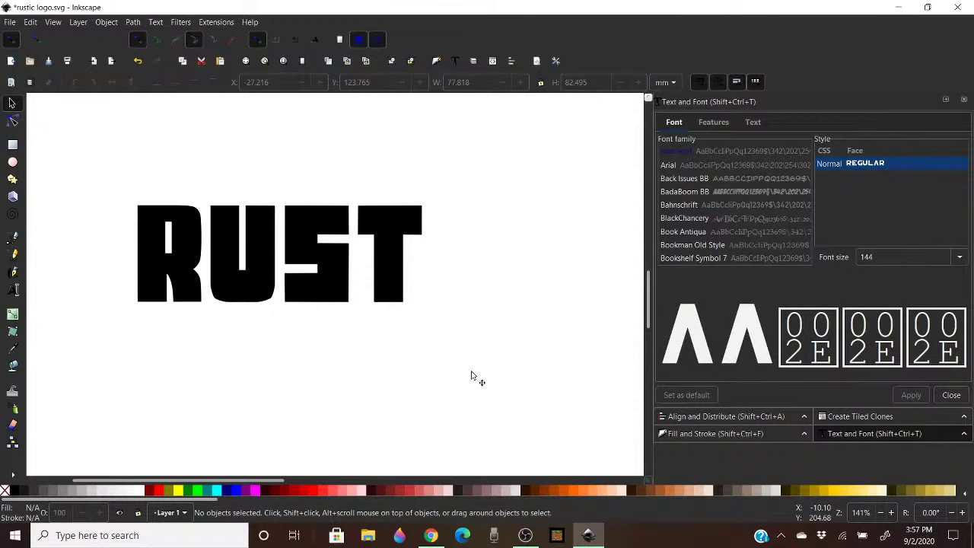
left_click_drag(649, 285, 646, 278)
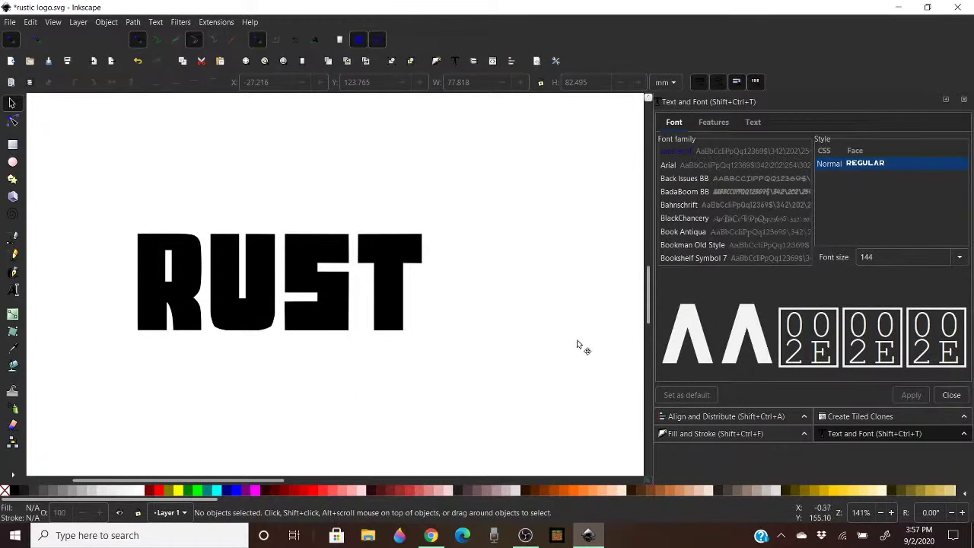
left_click_drag(577, 339, 441, 414)
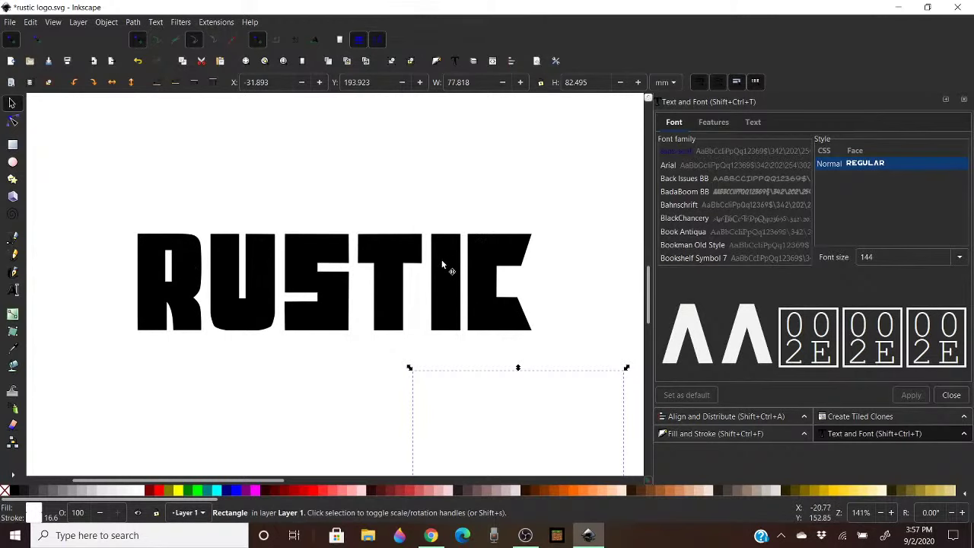
Reposition the RUSTIC text slightly higher on the canvas, at about X -132.4 mm, Y 134.4 mm, and leave it deselected
left_click_drag(441, 266, 445, 241)
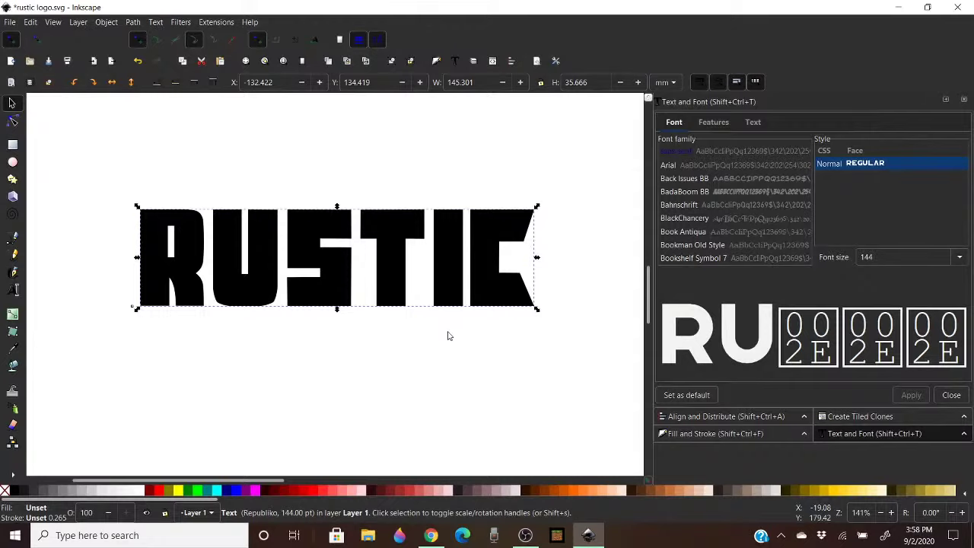
left_click(574, 252)
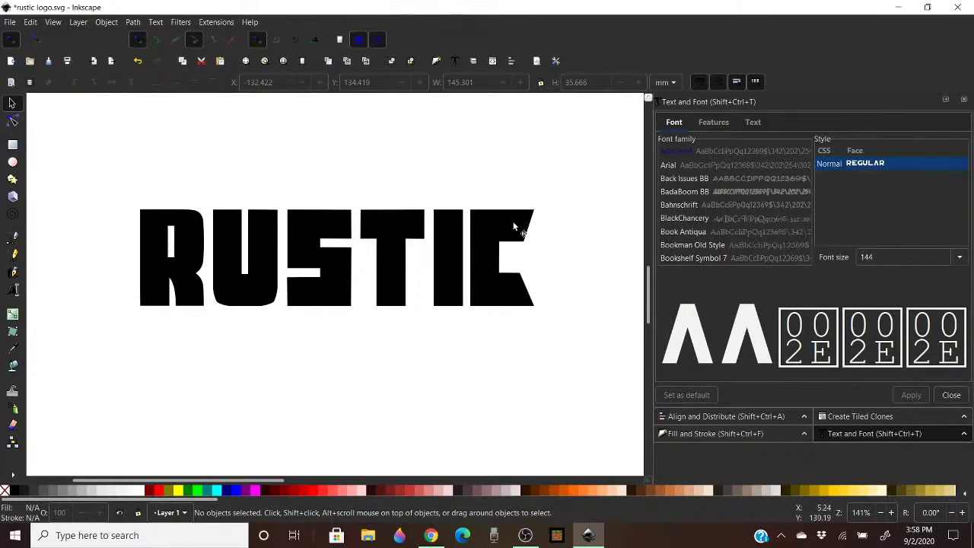
left_click(518, 224)
left_click(581, 244)
Switch to File Explorer, open Screenshot (559) from the Screenshots folder, examine its green lettering, and close the image
left_click(369, 536)
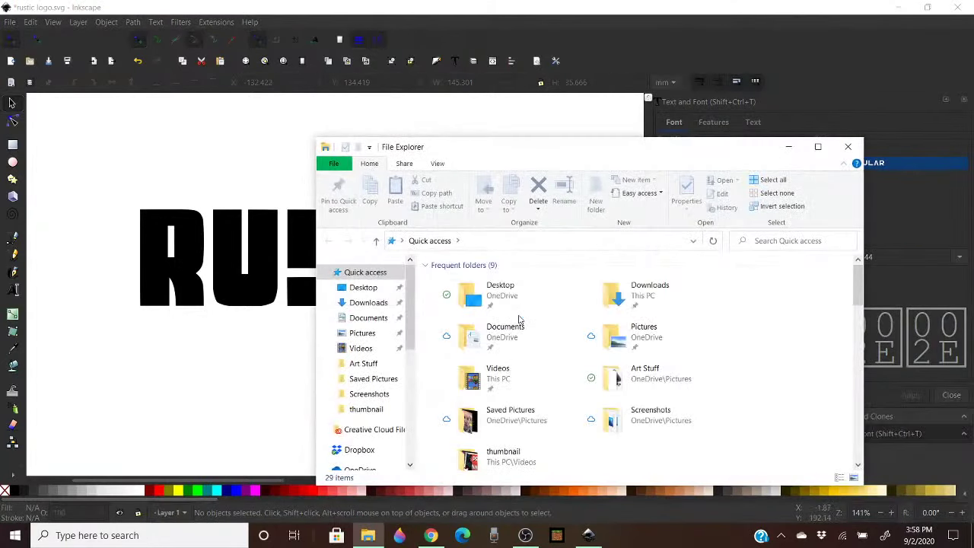
scroll(365, 342, "down", 1)
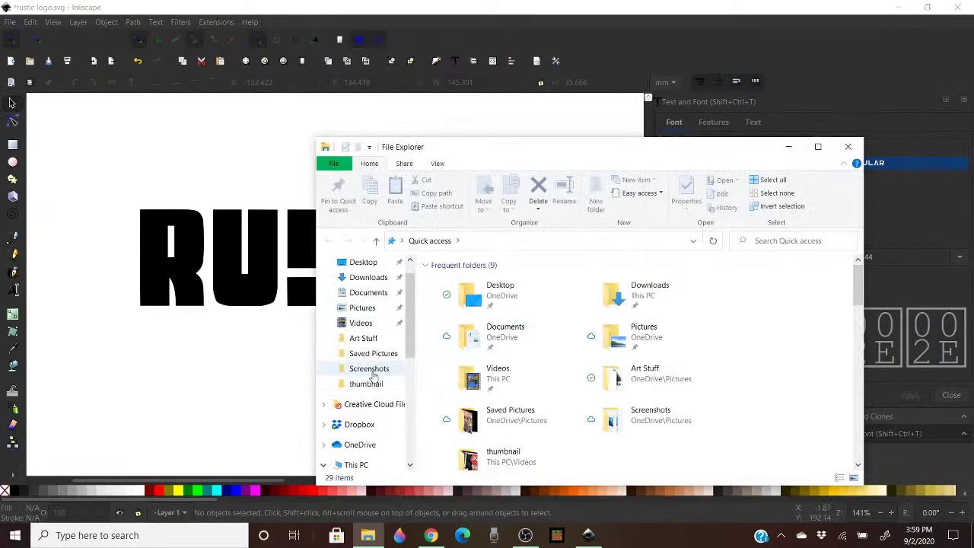
left_click(370, 370)
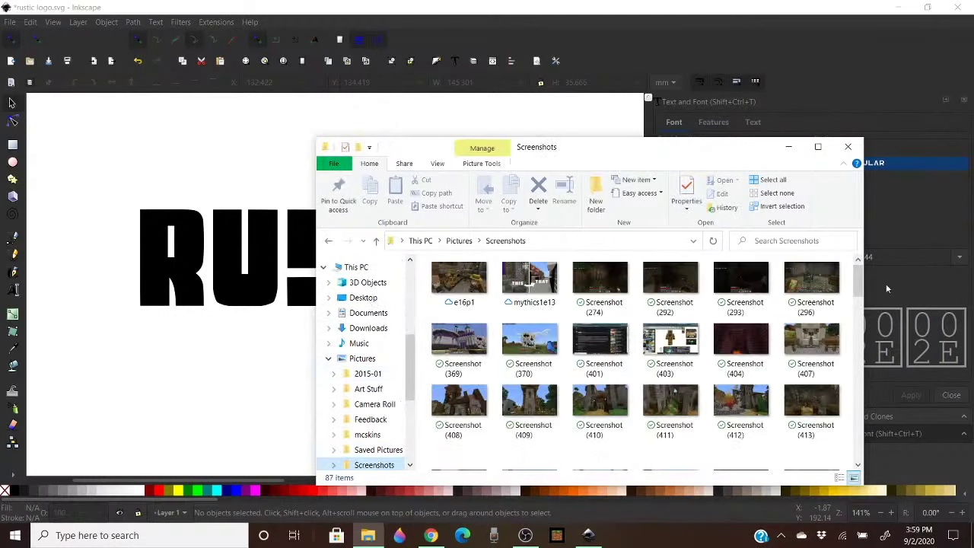
left_click_drag(860, 281, 850, 458)
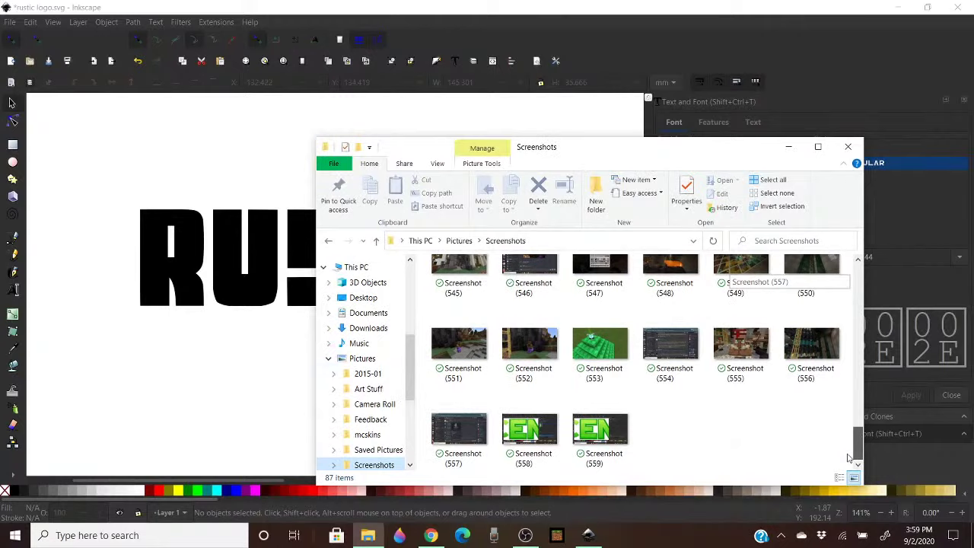
left_click(617, 436)
key("Return")
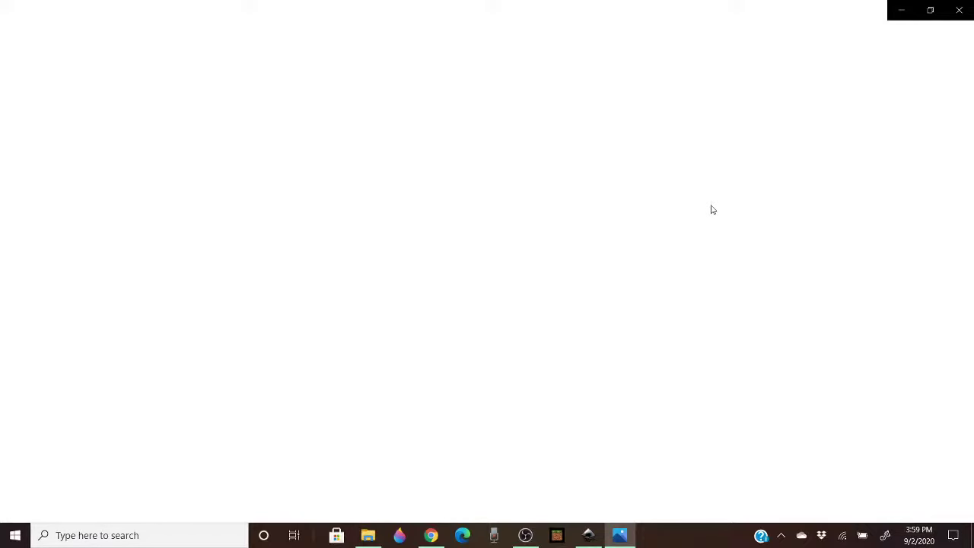
left_click(959, 9)
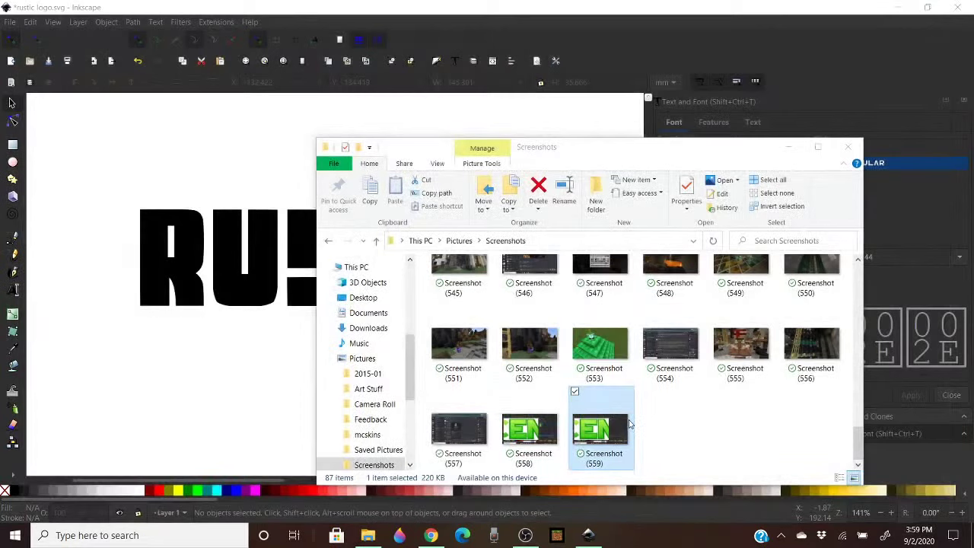
left_click(603, 434)
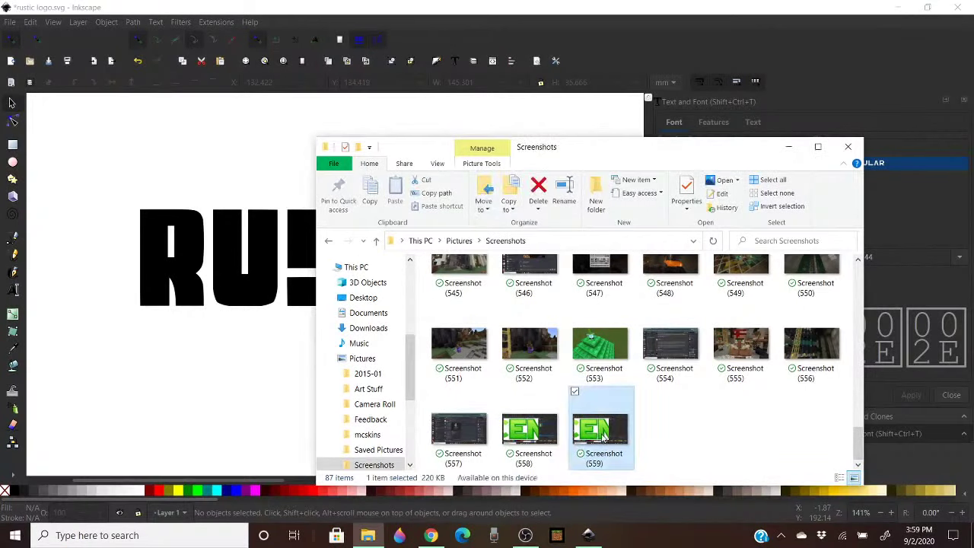
double_click(605, 436)
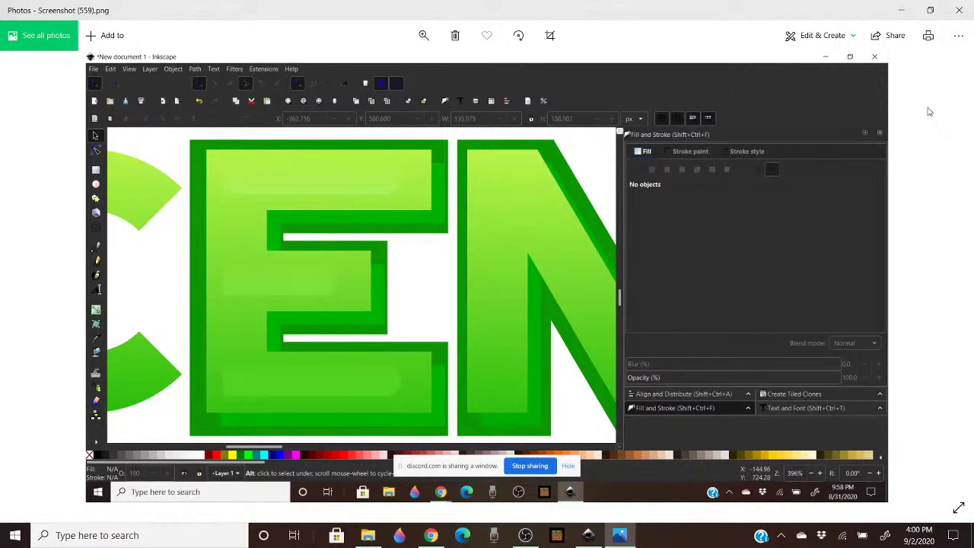
left_click(959, 10)
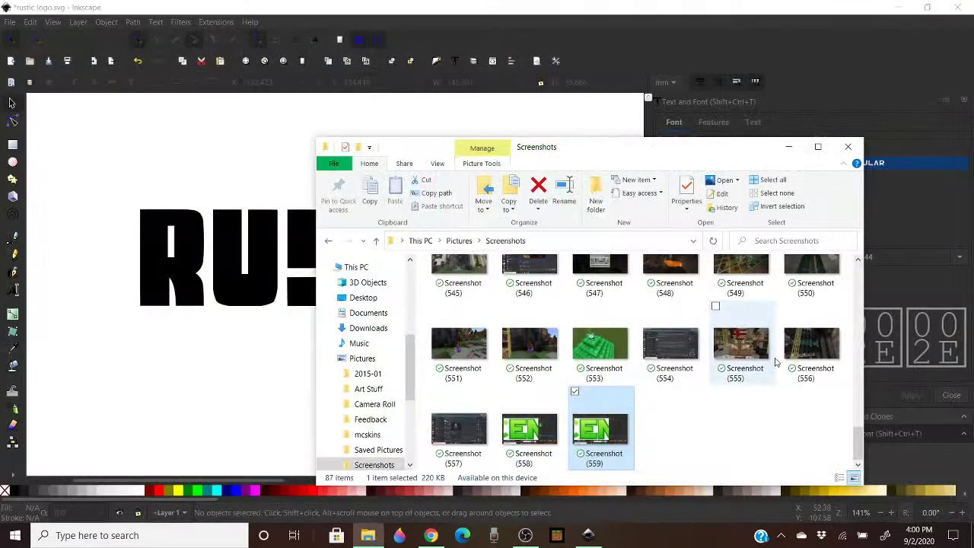
Go to the thumbnail folder inside Videos and open the PRO THUMBNAIL image in Photos
scroll(779, 404, "up", 5)
scroll(780, 404, "down", 5)
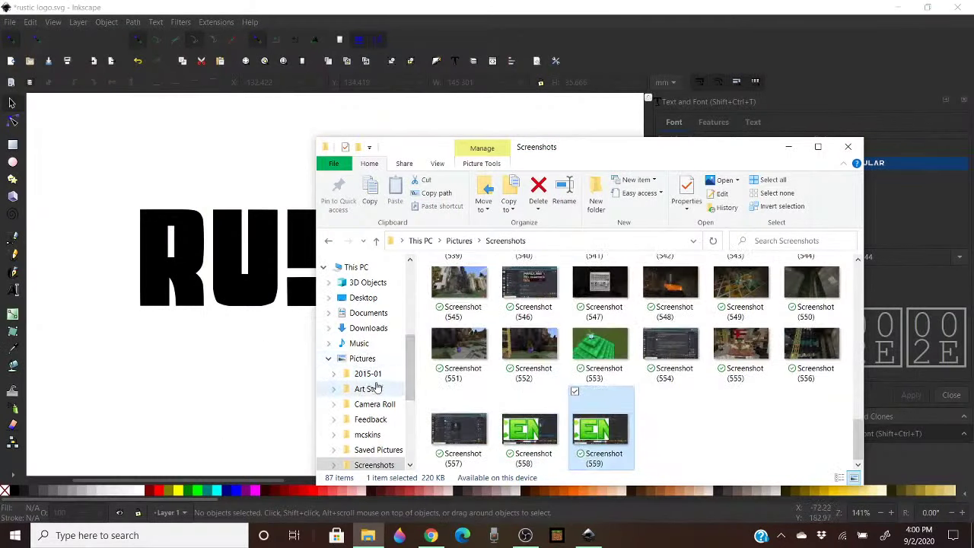
scroll(373, 396, "down", 2)
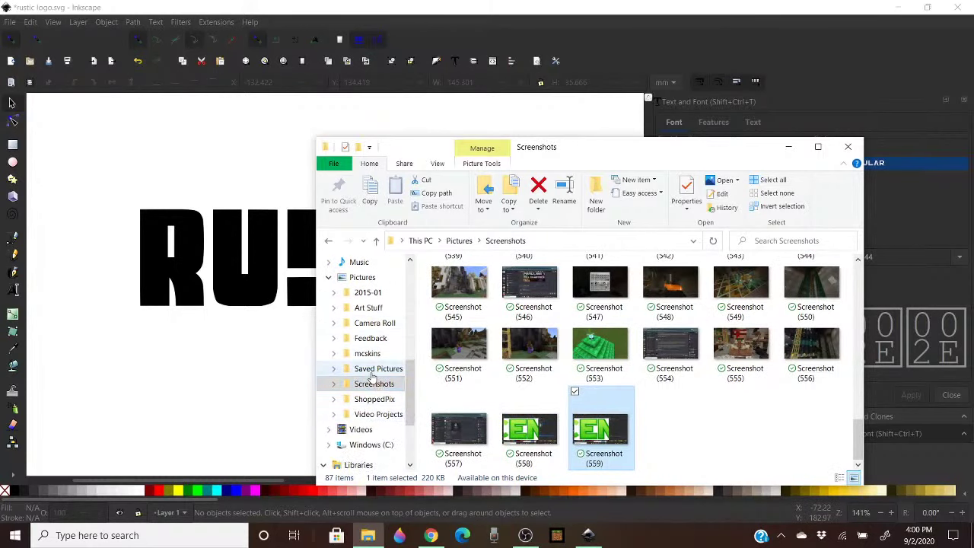
left_click(359, 430)
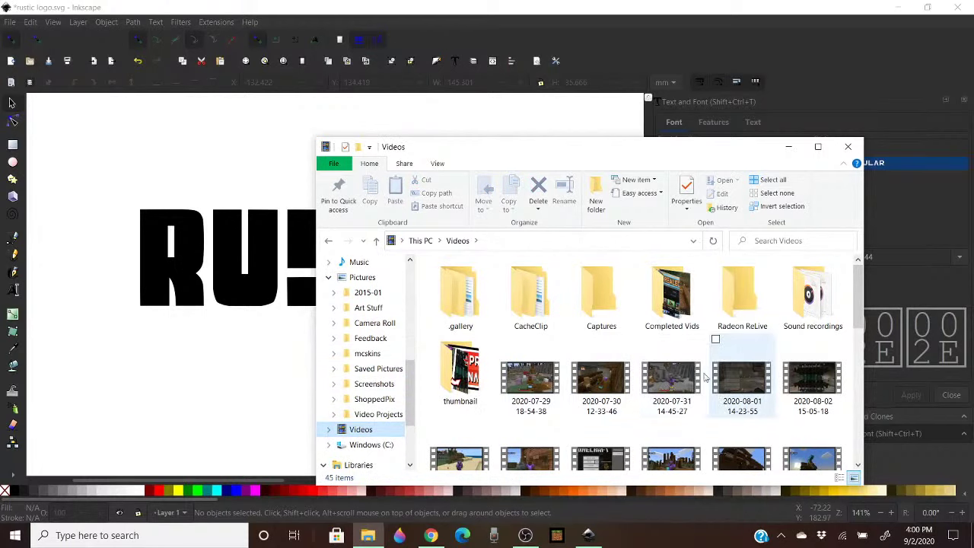
left_click(457, 385)
double_click(454, 393)
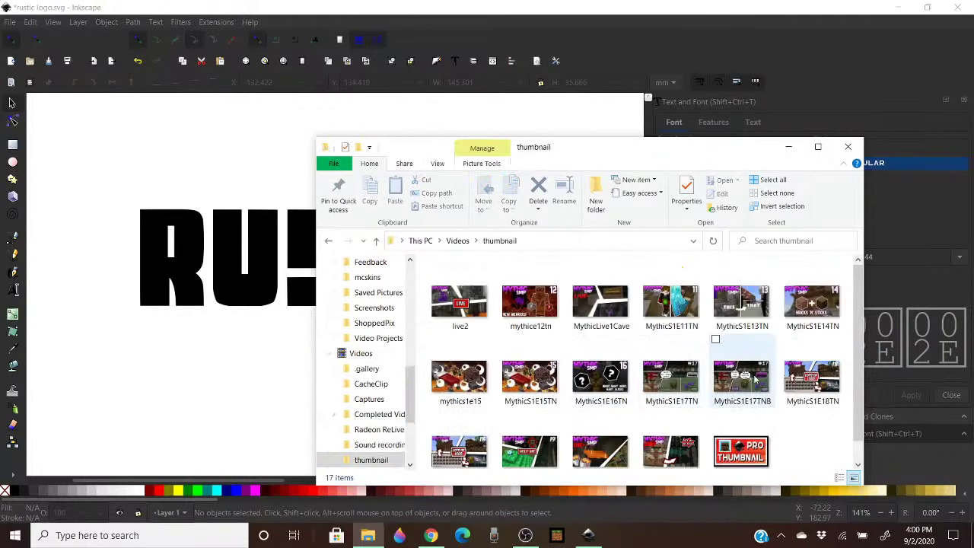
left_click_drag(644, 149, 462, 67)
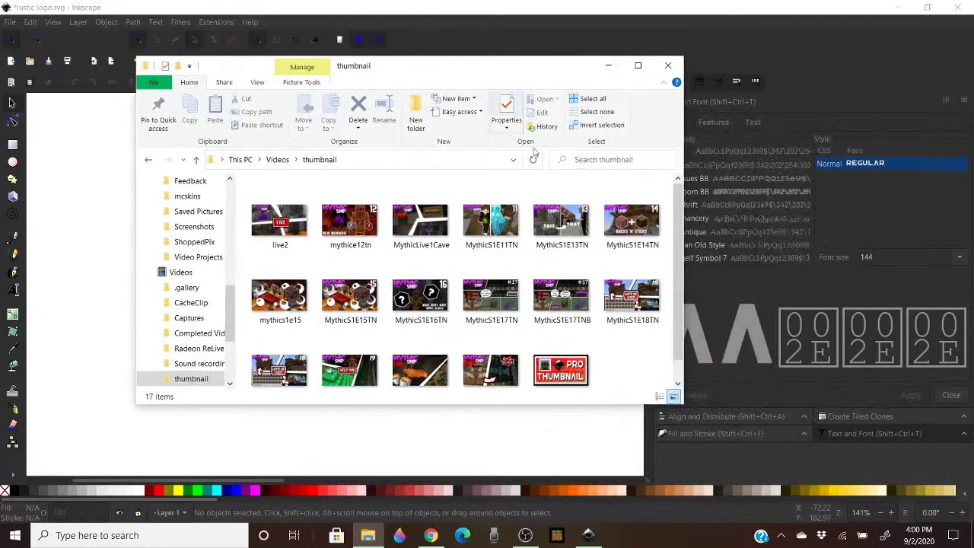
scroll(602, 358, "down", 1)
double_click(580, 355)
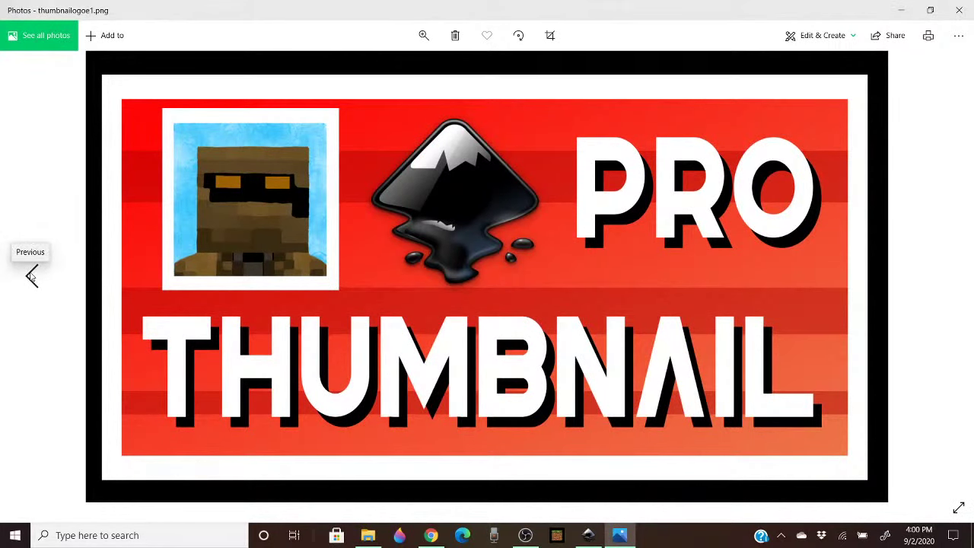
Browse back through the Mythic SMP thumbnails as far as episode 17 and compare it with the episode 18 thumbnail
left_click(32, 276)
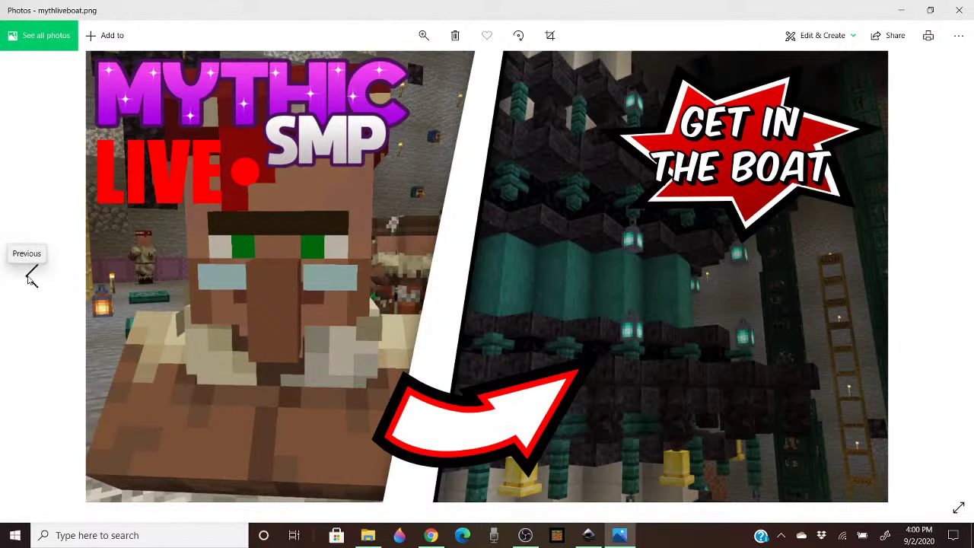
left_click(31, 276)
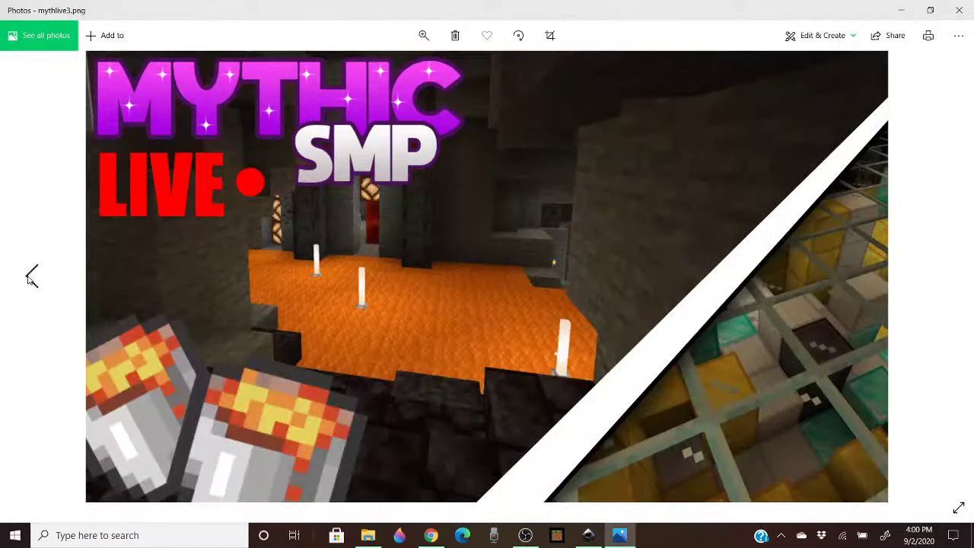
left_click(32, 277)
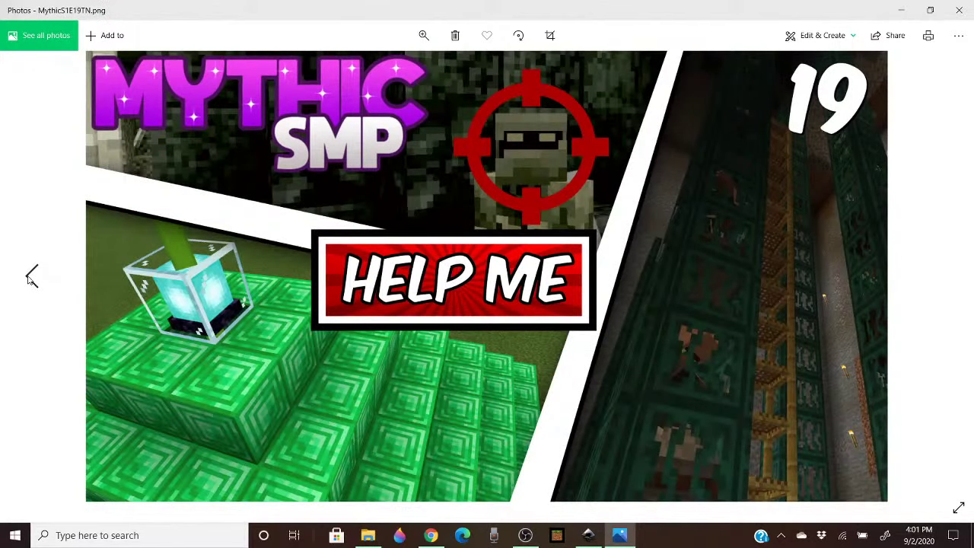
left_click(31, 276)
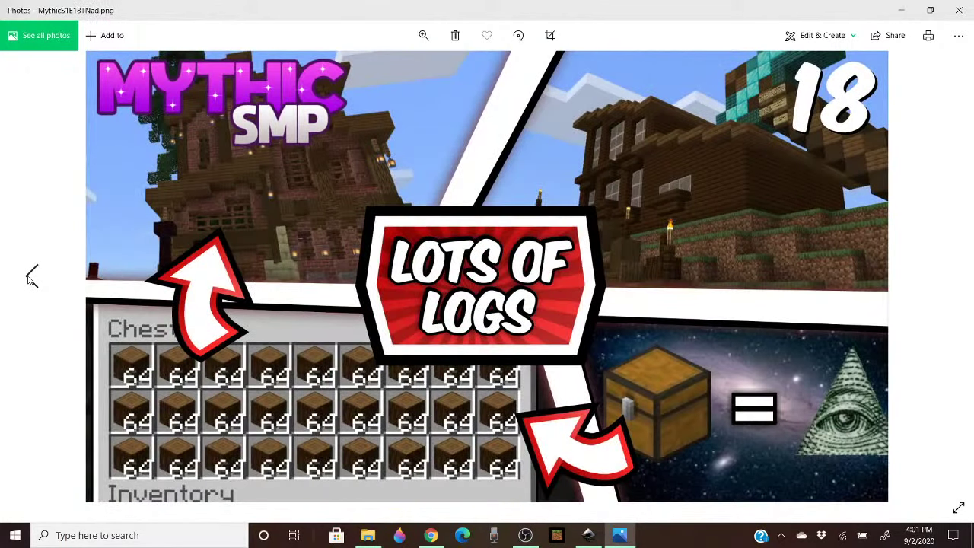
left_click(31, 276)
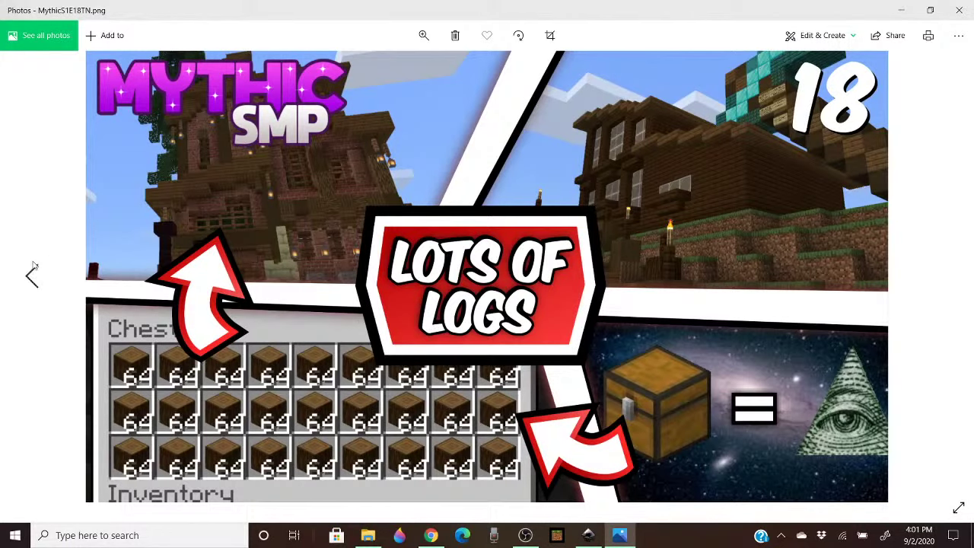
left_click(73, 278)
key("Right")
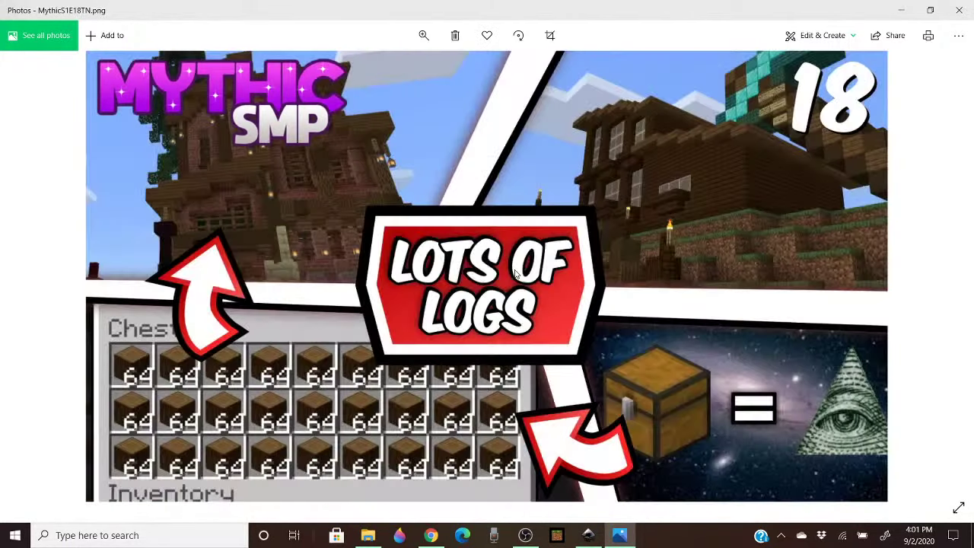
key("Left")
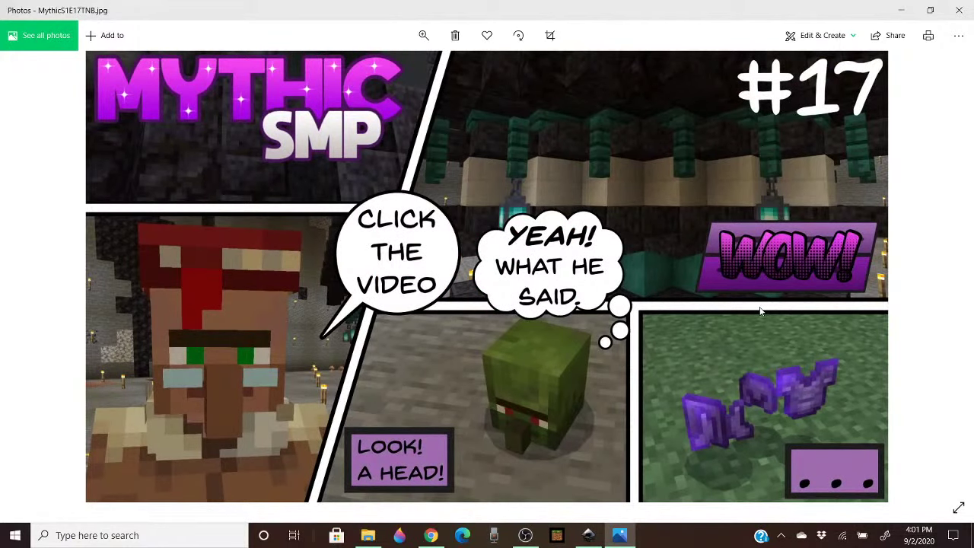
key("Right")
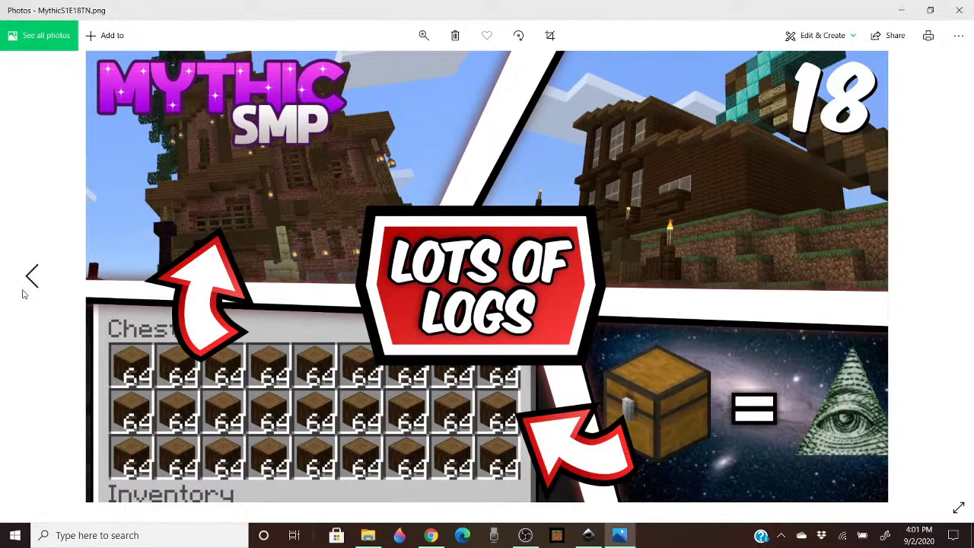
left_click(23, 294)
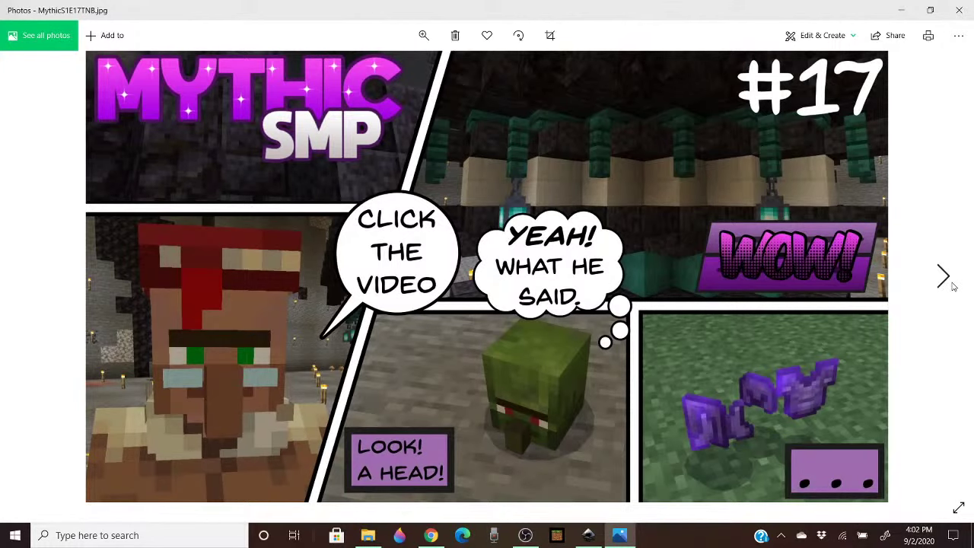
left_click(948, 278)
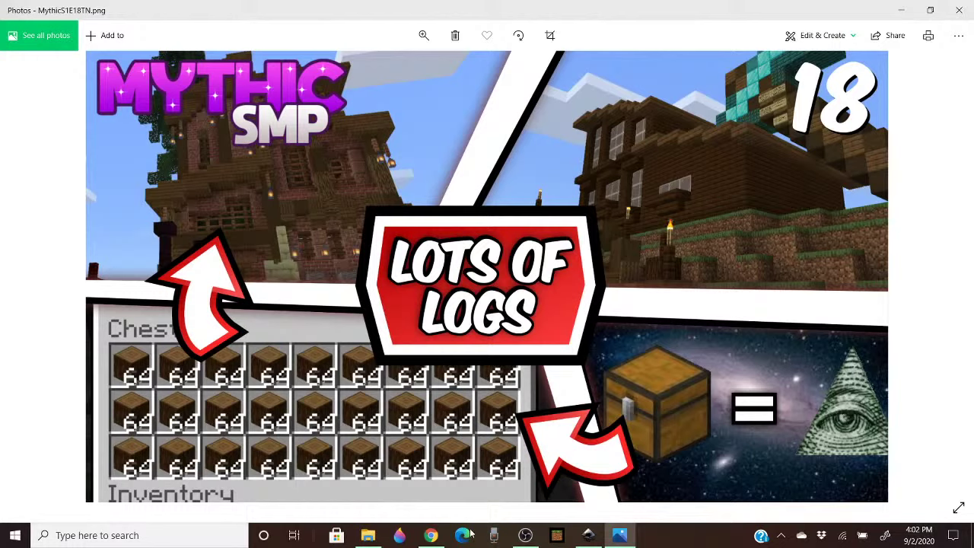
Switch to Chrome, open Pixlr X in a new tab, view screenshot (552).png from the history, and return to the history page
mouse_move(430, 533)
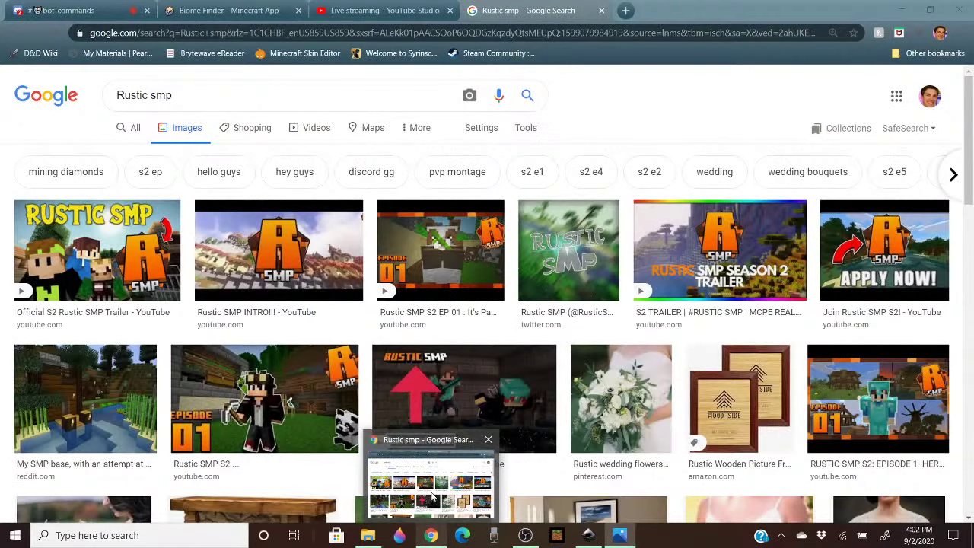
left_click(431, 499)
key("ctrl+t")
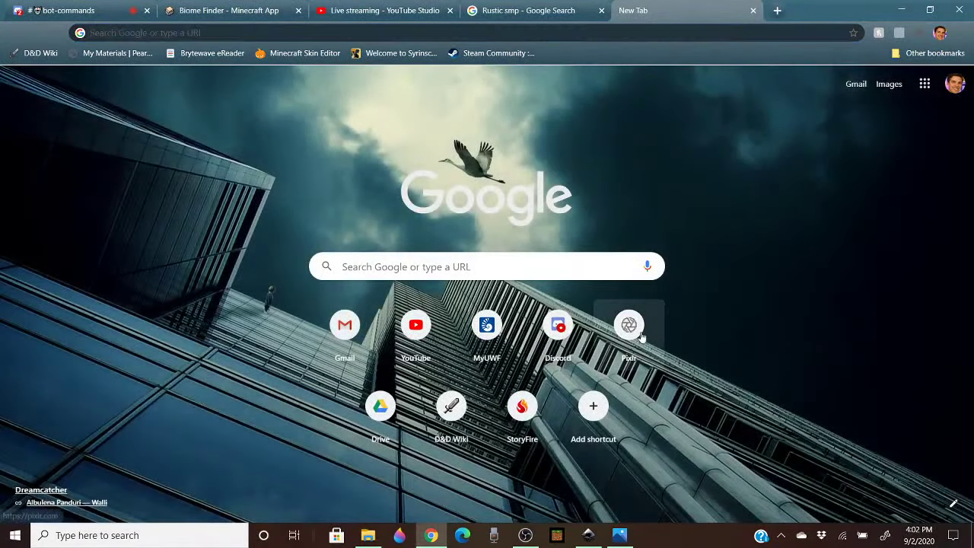
left_click(640, 334)
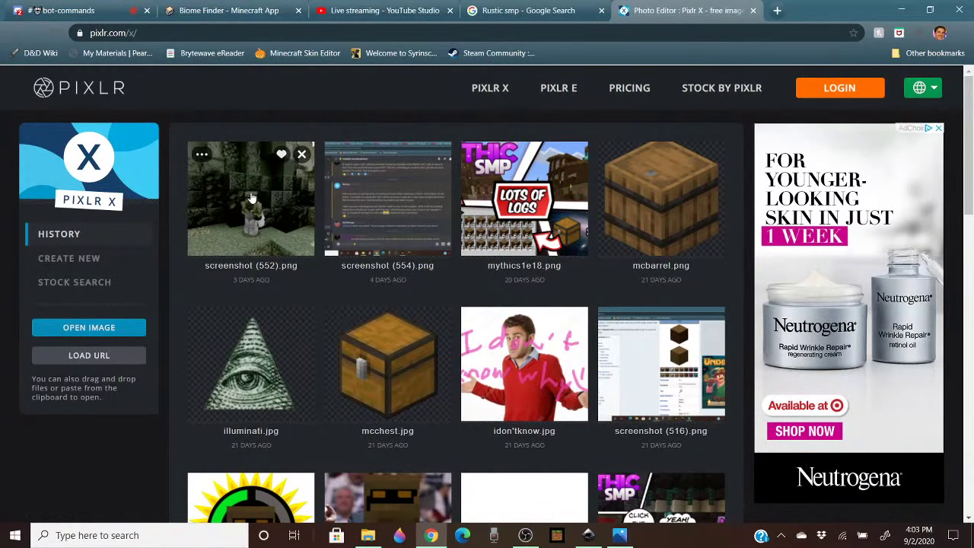
left_click(253, 197)
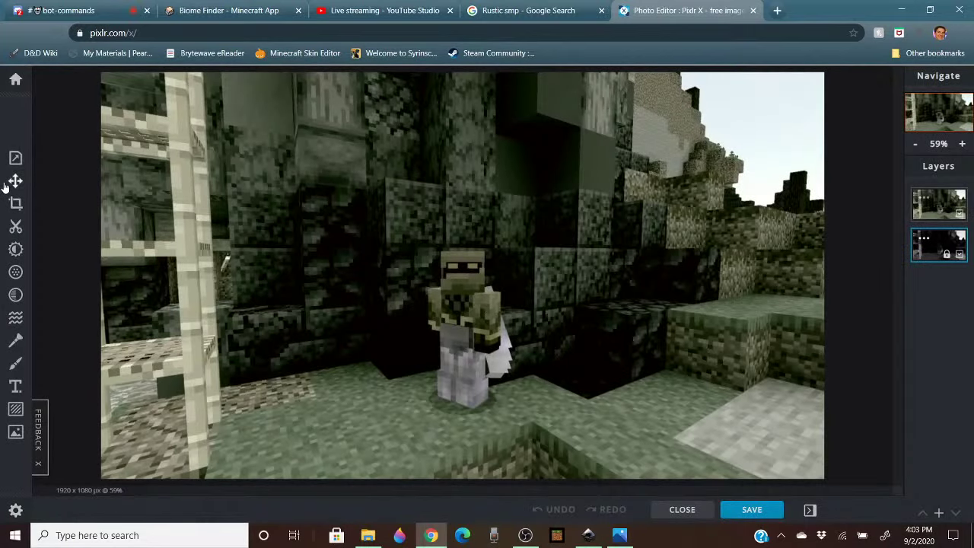
left_click(15, 79)
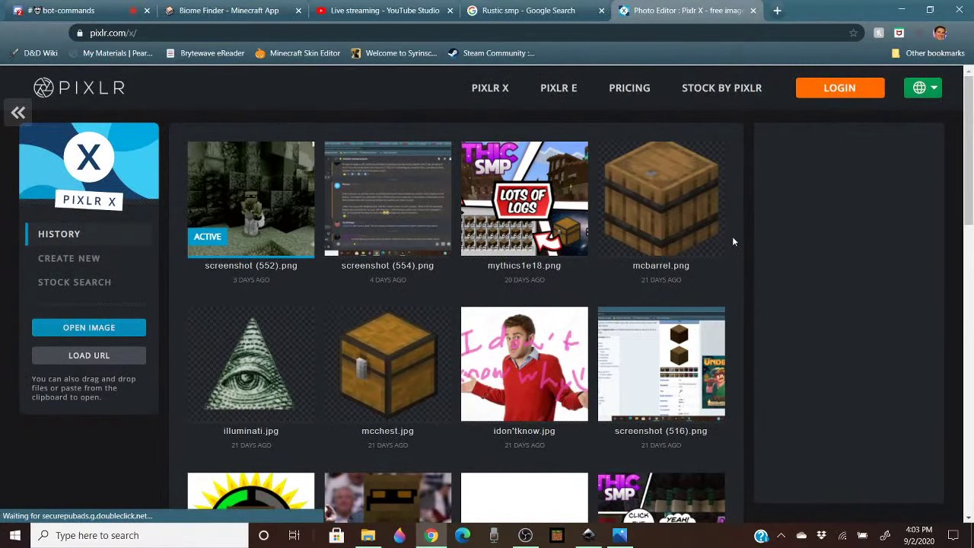
Look through the saved images in the Pixlr X history, down to the oldest thumbnails and back
scroll(661, 220, "down", 5)
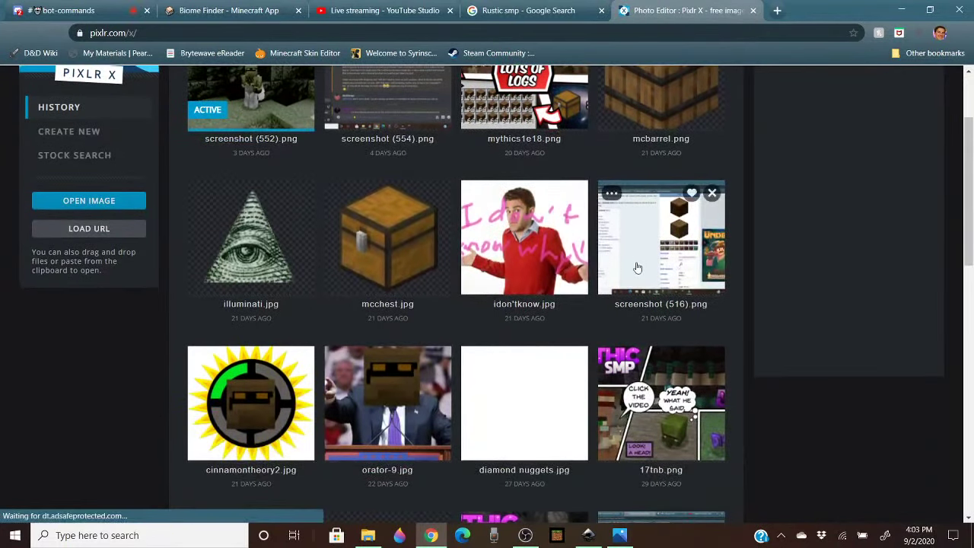
scroll(422, 285, "down", 7)
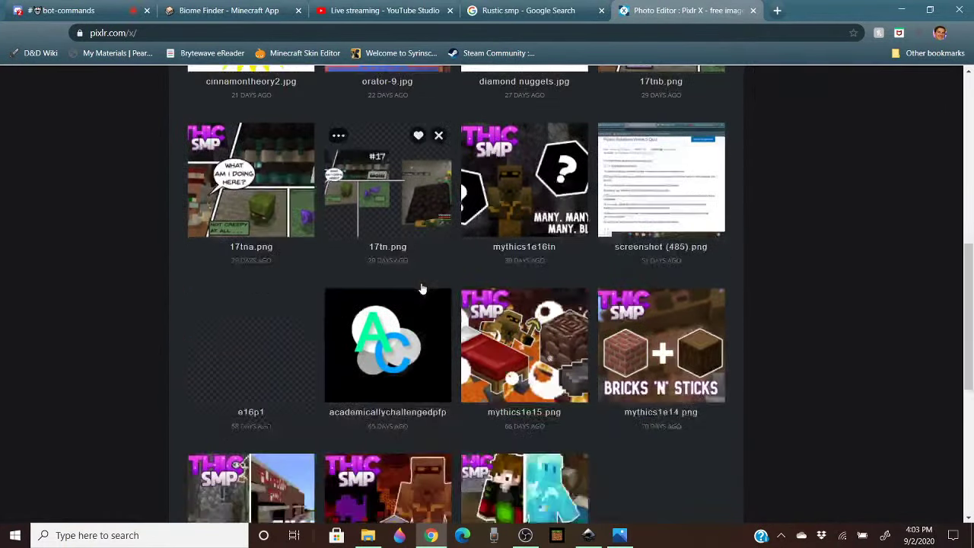
scroll(692, 322, "up", 5)
scroll(691, 326, "up", 7)
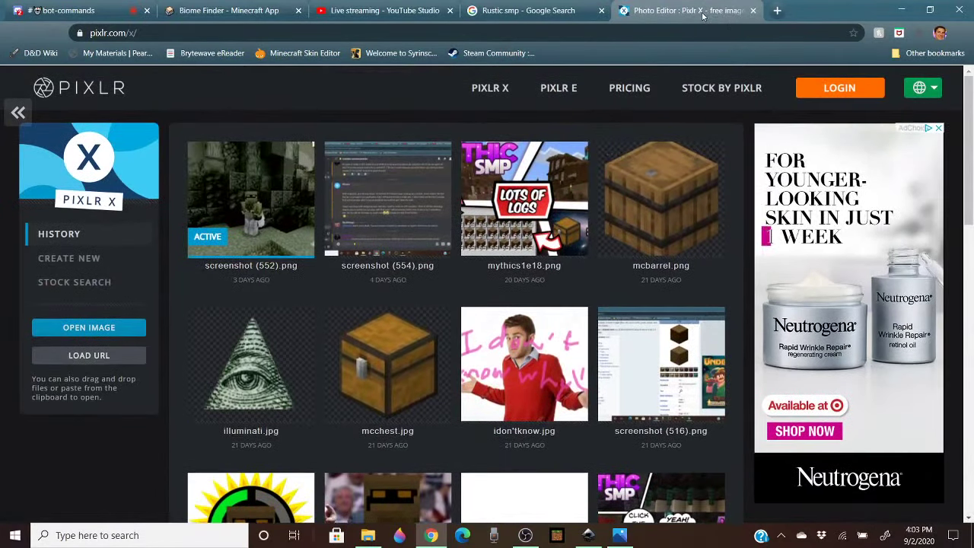
Switch to Photos, browse back from the Mythic SMP episode 18 thumbnail to live2.png, and close the image viewer
left_click(618, 536)
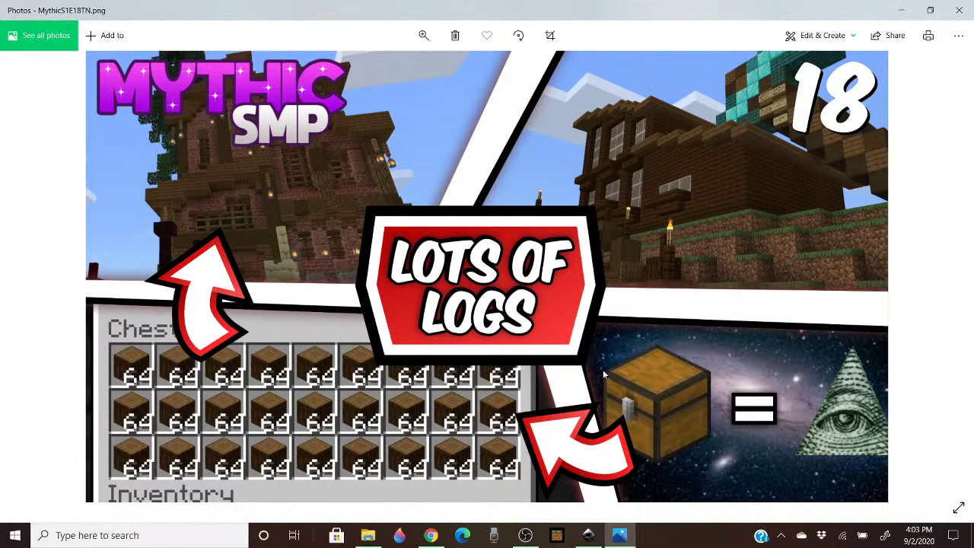
scroll(342, 297, "up", 2)
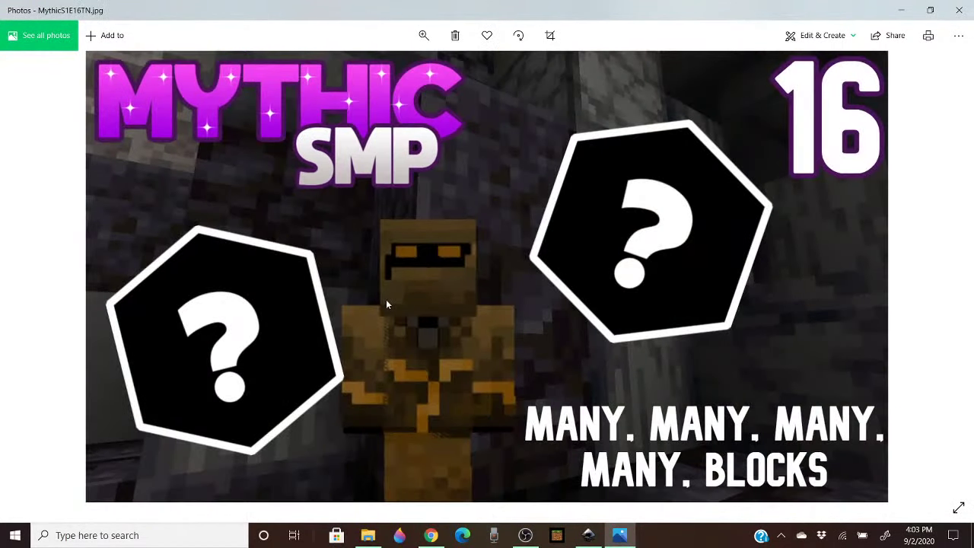
scroll(674, 294, "up", 3)
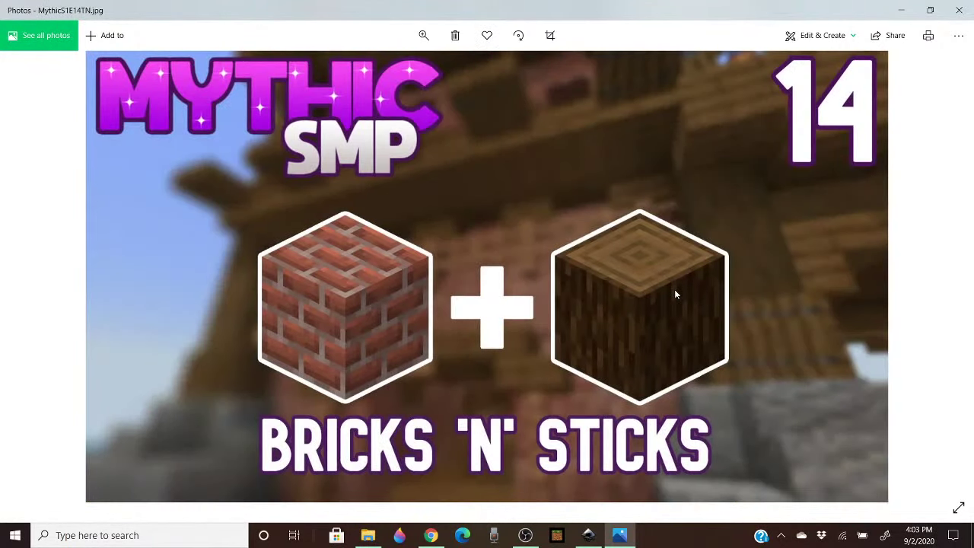
scroll(674, 294, "up", 1)
scroll(675, 293, "up", 3)
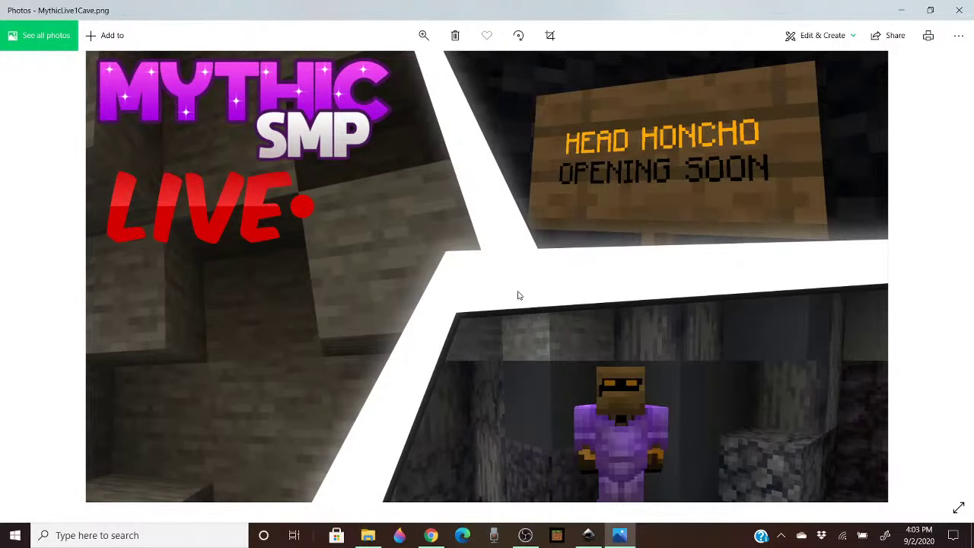
key("Left")
key("Left")
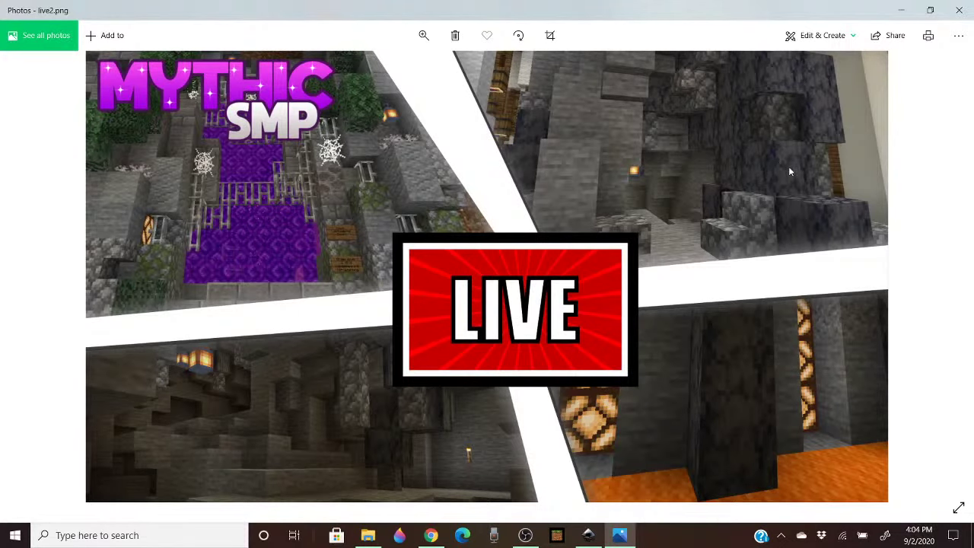
left_click(959, 10)
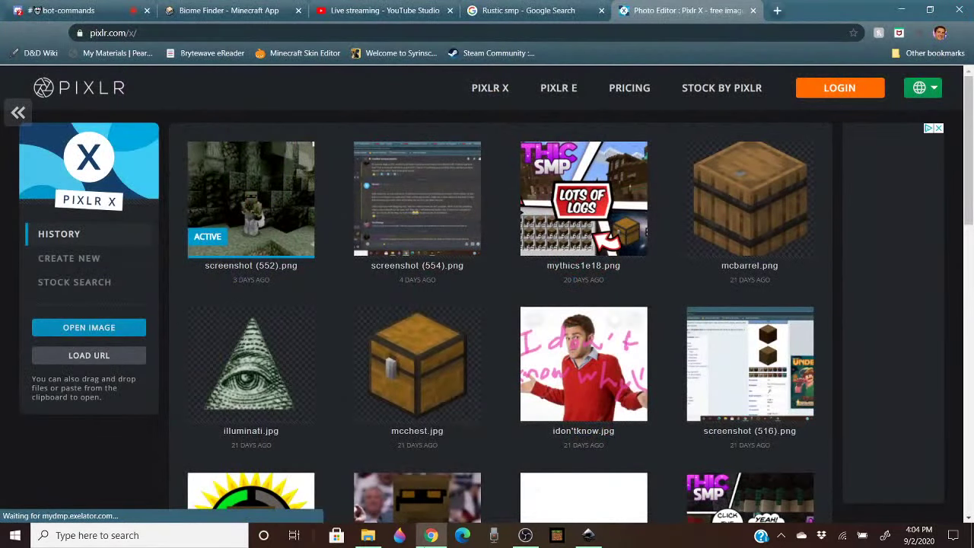
Switch to Inkscape and move the RUSTIC text to about X -120.4, Y 127.5 mm
left_click(588, 535)
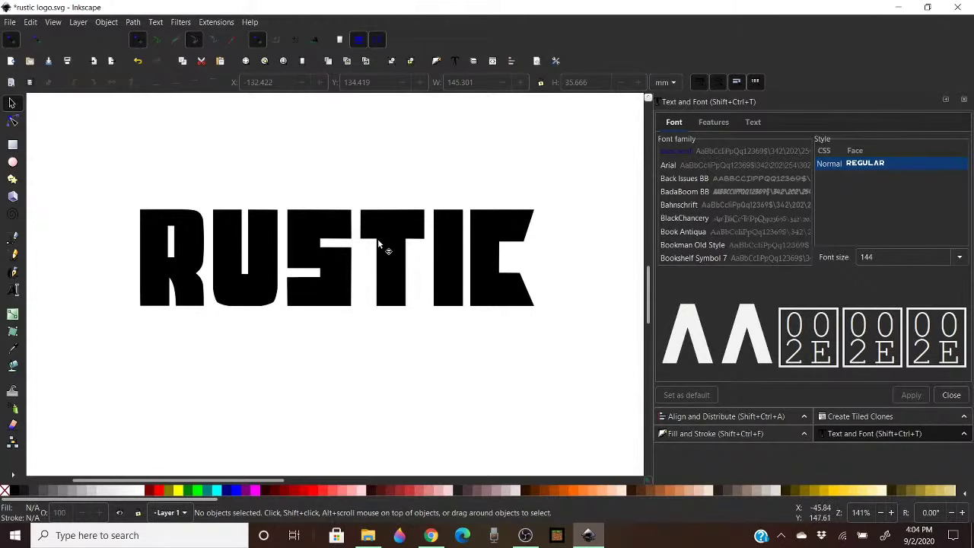
mouse_move(400, 248)
left_mouse_down()
mouse_move(367, 219)
mouse_move(413, 234)
left_mouse_up()
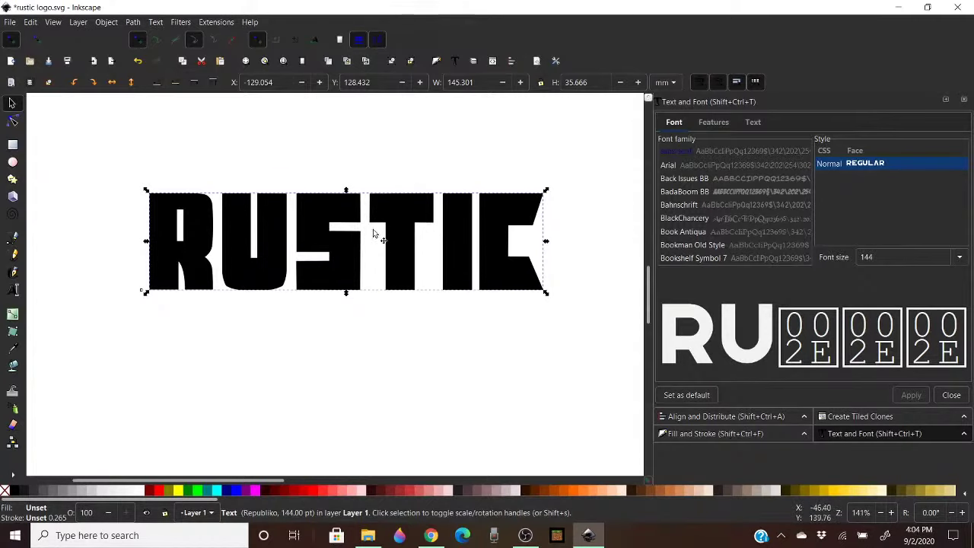
left_click_drag(403, 225, 429, 227)
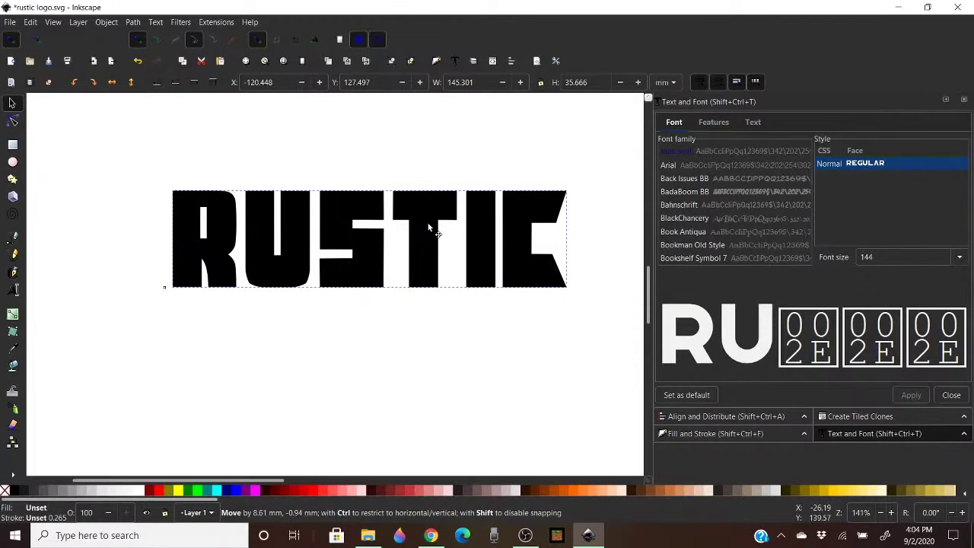
Draw a rectangle about 78 by 64 mm over the R, the U and part of the S, discarding the stray small square
left_click(13, 146)
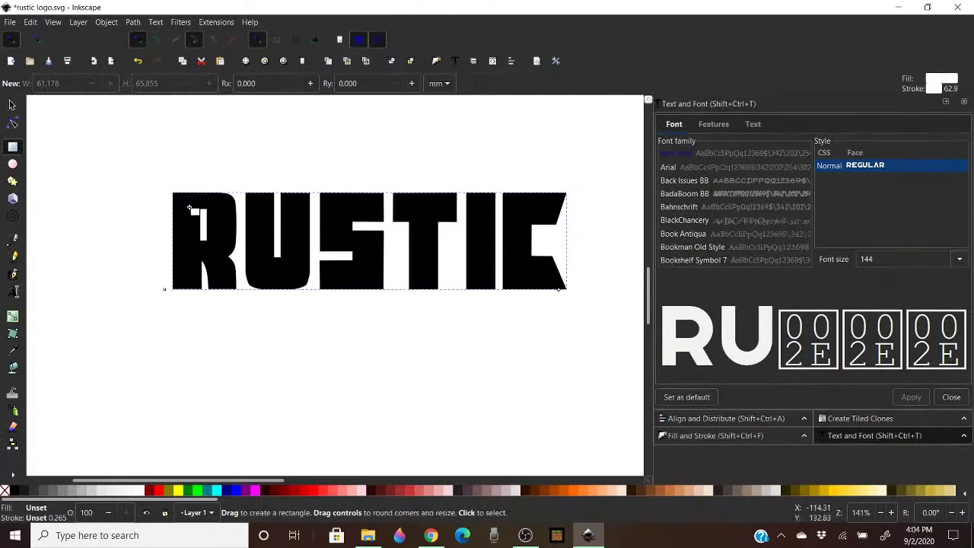
left_click_drag(122, 172, 335, 338)
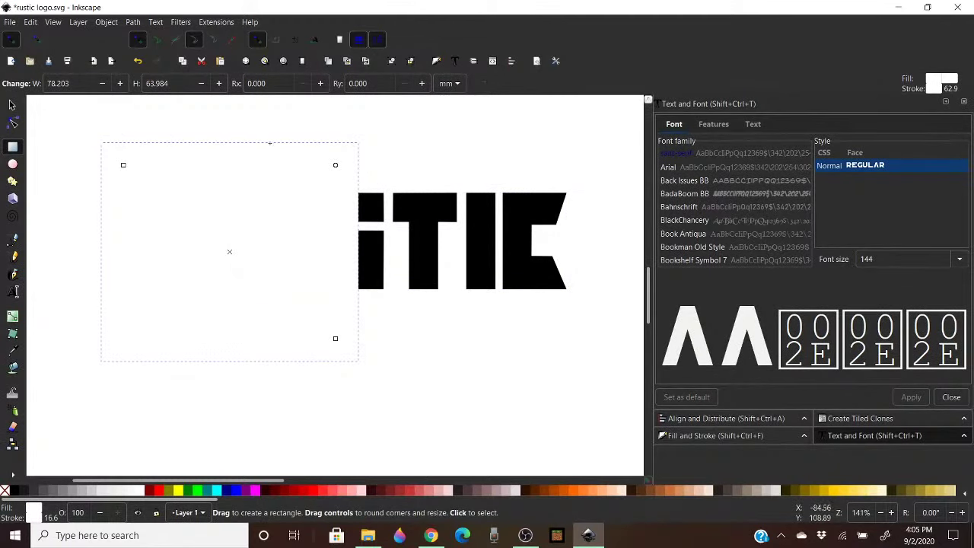
key("Escape")
left_click_drag(414, 200, 422, 207)
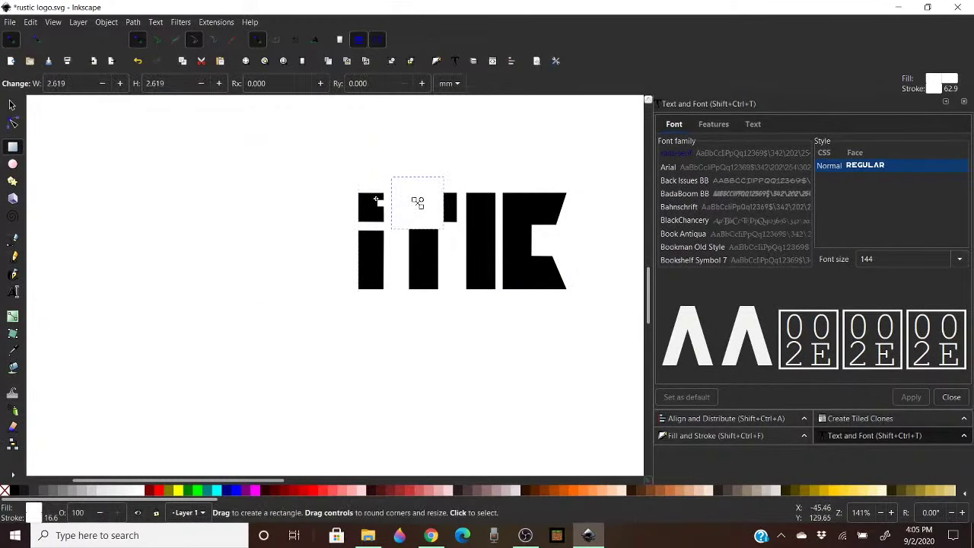
key("ctrl+z")
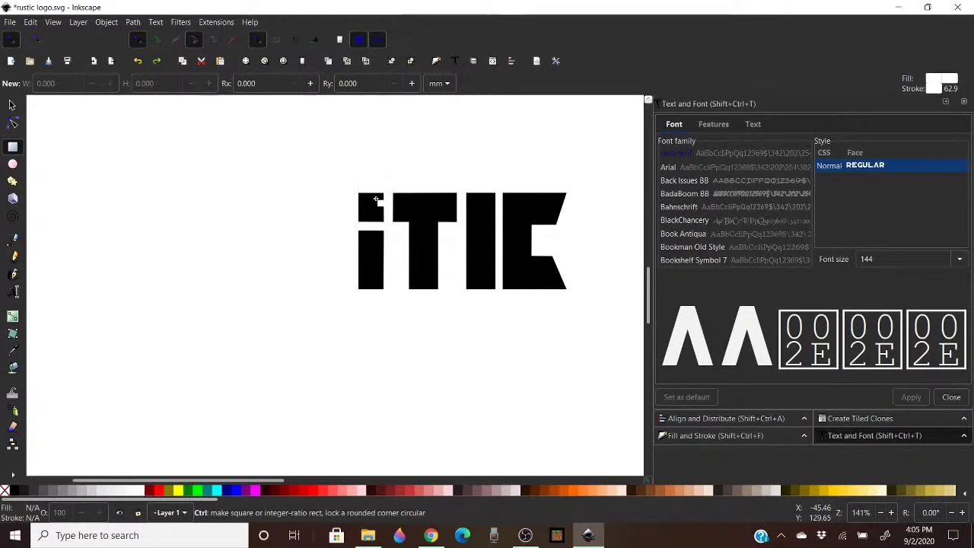
Fill the rectangle over the first letters with red and remove its stroke
left_click(12, 104)
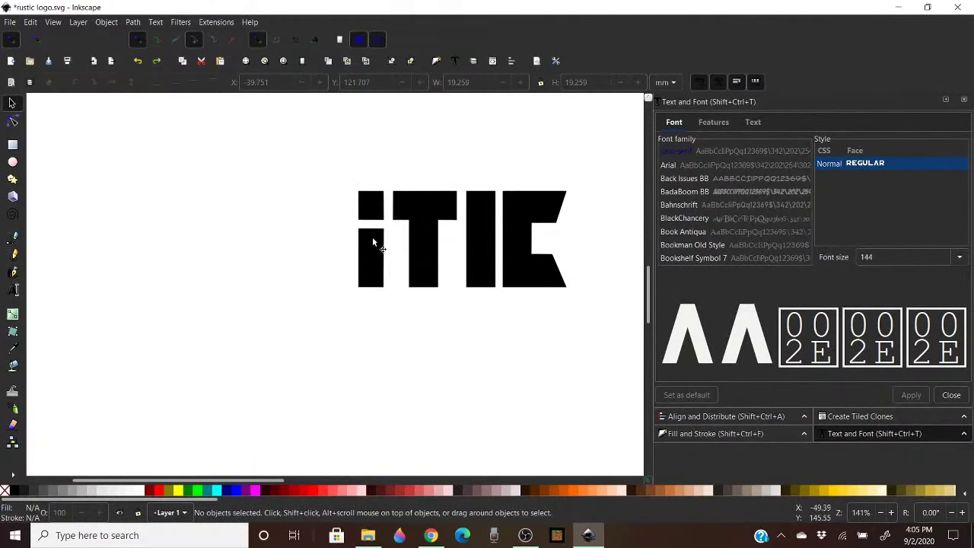
left_click(307, 206)
left_click(352, 490)
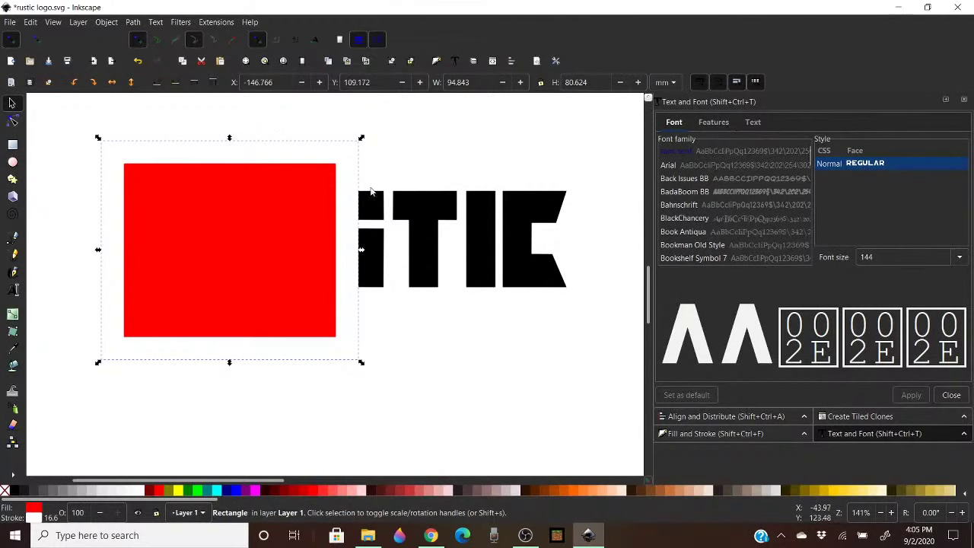
left_click(710, 435)
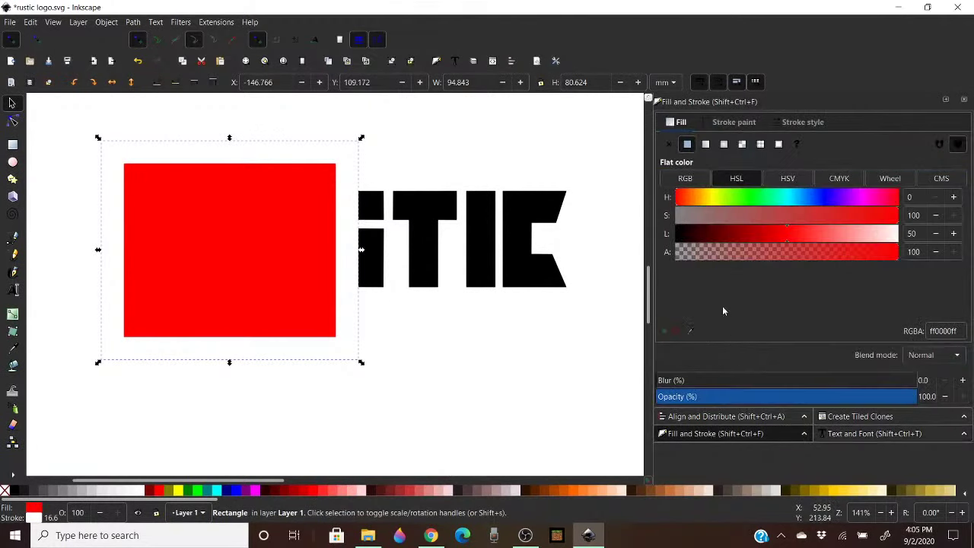
left_click(734, 122)
left_click(670, 144)
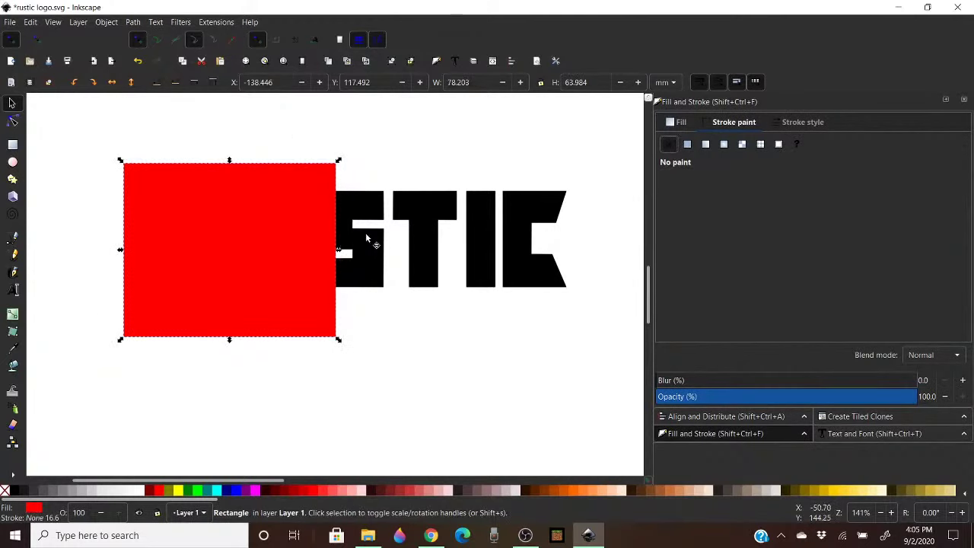
Clip the RUSTIC text with the red rectangle
left_click(432, 204, "shift")
right_click(433, 204)
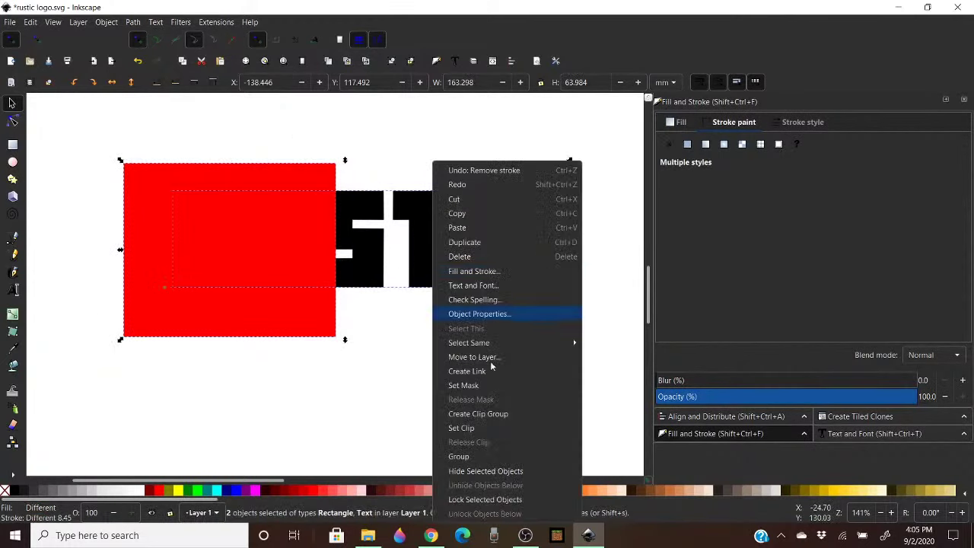
left_click(460, 428)
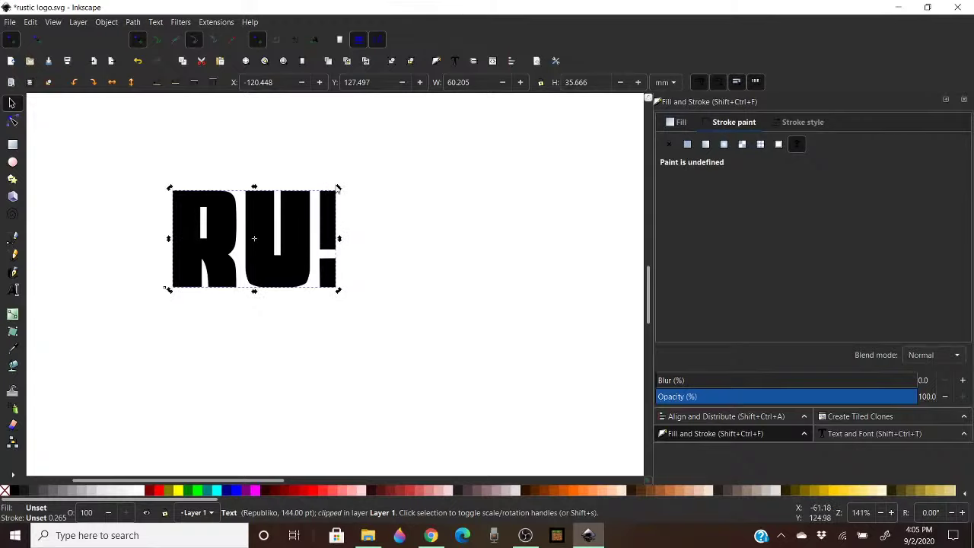
Try enlarging, rotating and skewing the clipped RUSTIC text, and deselect it
left_click(343, 270)
left_click(301, 250)
left_click_drag(339, 188, 376, 246)
left_click(335, 243)
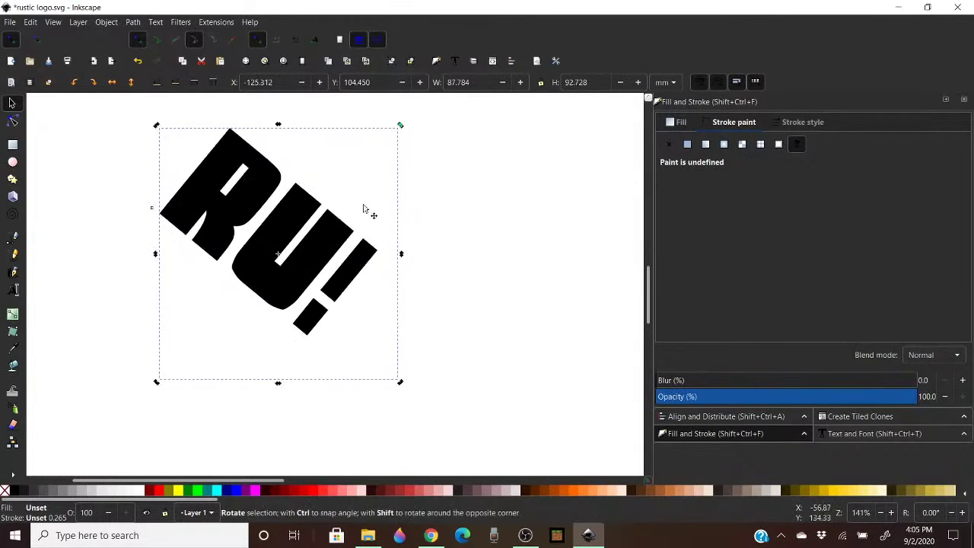
left_click_drag(279, 126, 322, 218)
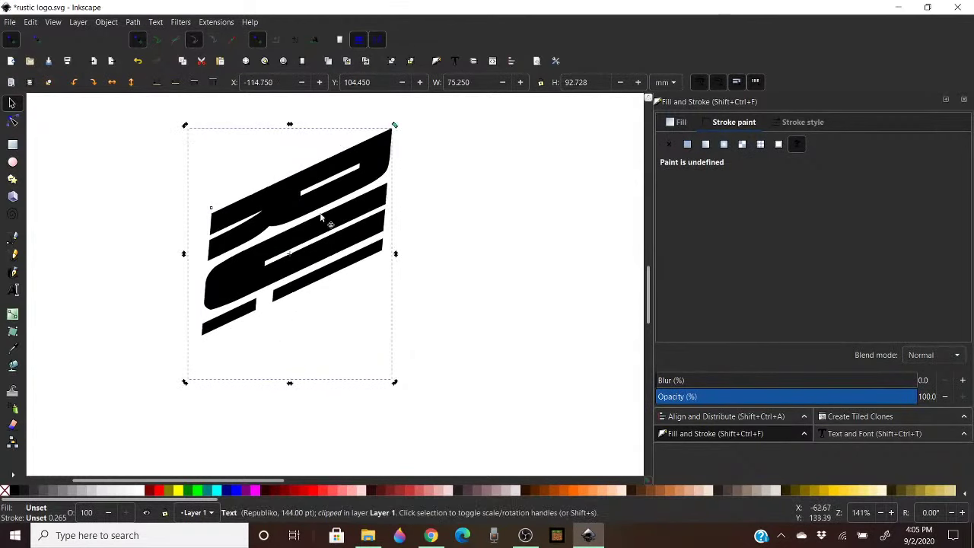
left_click(183, 257)
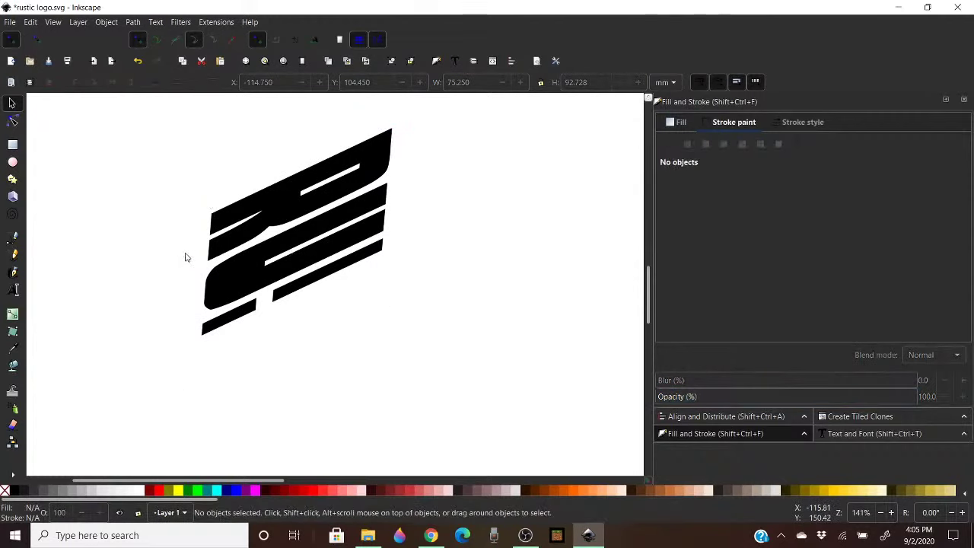
Open the skewed, clipped text for editing with the Text tool
left_click(243, 259)
double_click(251, 261)
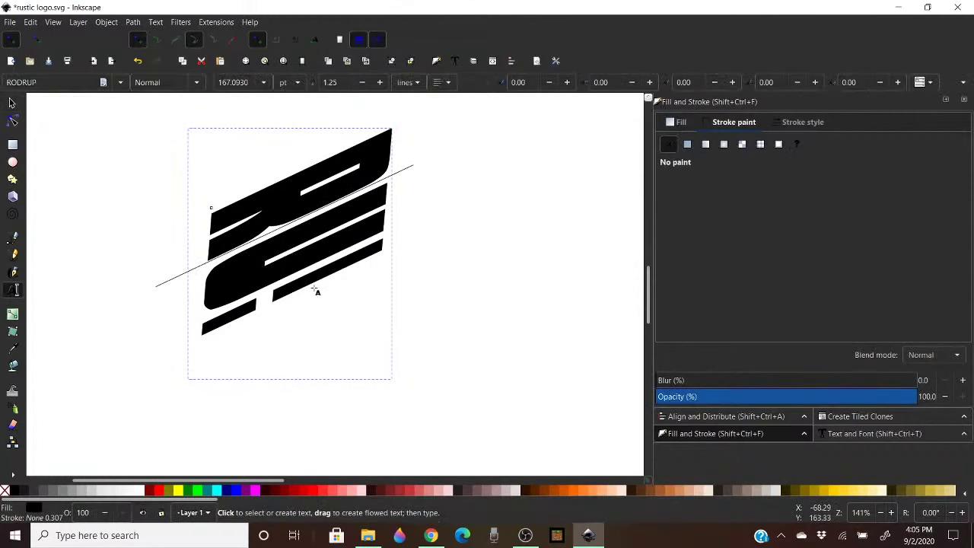
left_click(287, 217)
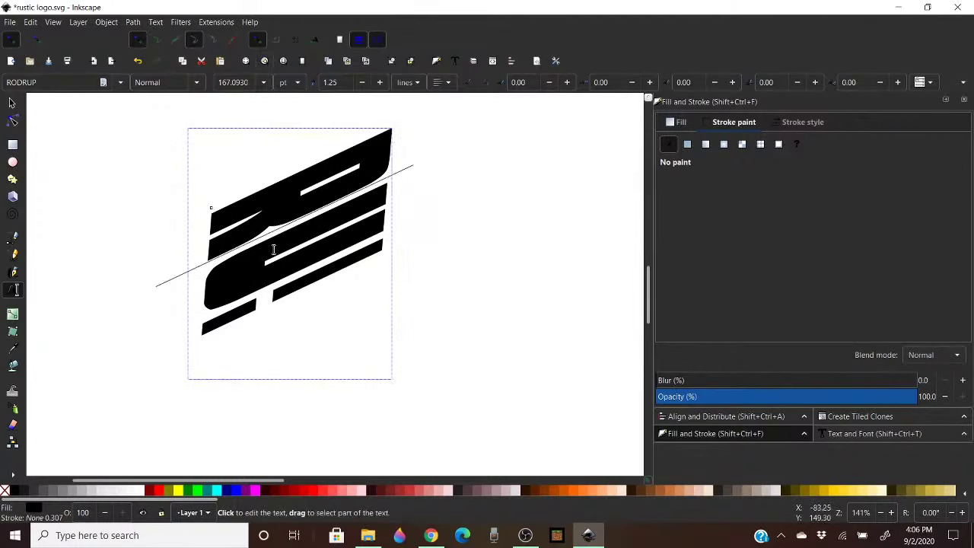
Undo the skew, rotation, scaling, clip and red rectangle back to the plain, full RUSTIC text
key("ctrl+z")
key("ctrl+z")
key("ctrl+z")
key("ctrl+z")
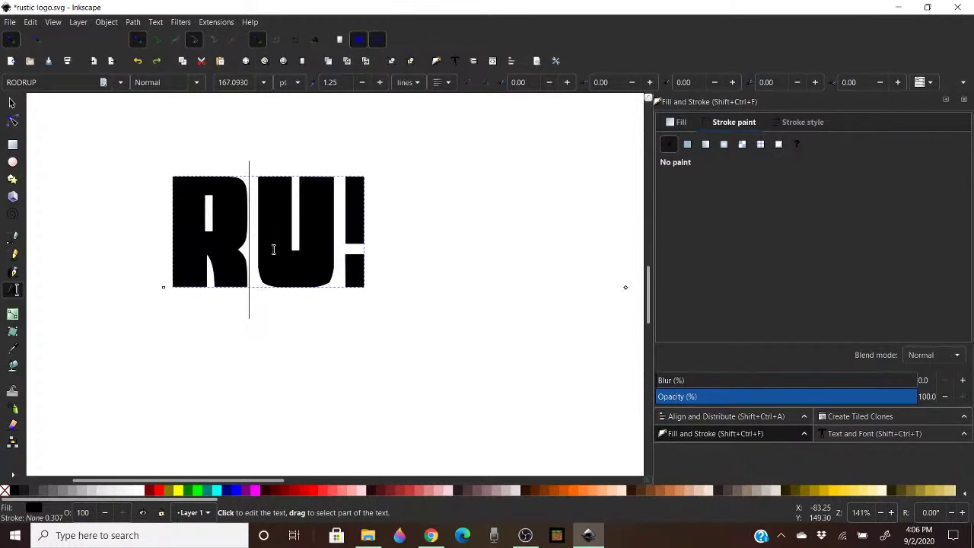
key("ctrl+z")
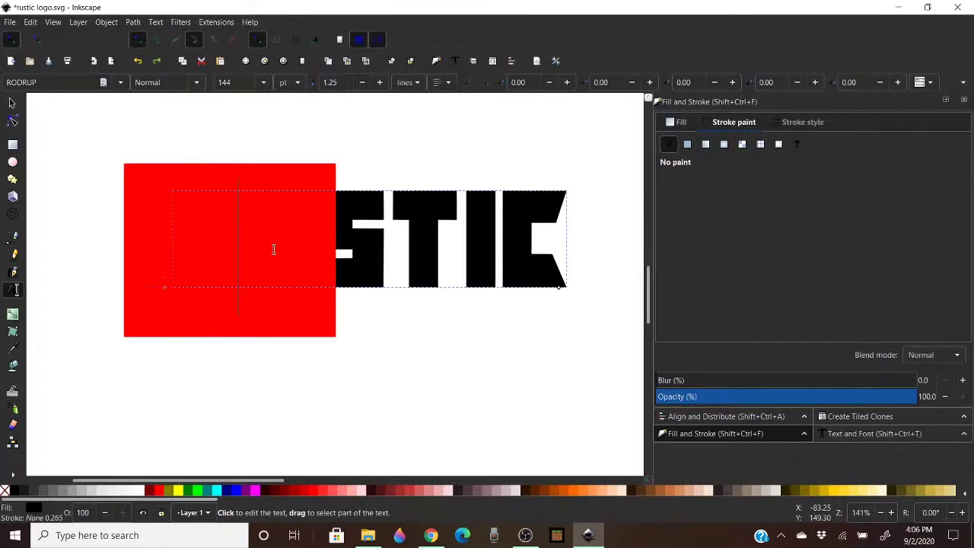
key("ctrl+z")
key("ctrl+z")
key("ctrl+z")
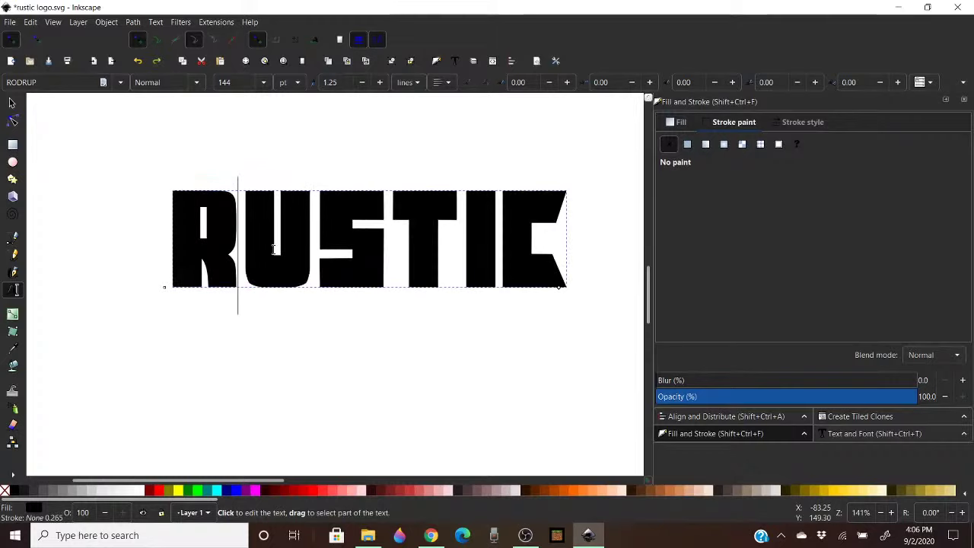
Move the RUSTIC text slightly up and left to about X -127.9, Y 123.2 mm
left_click(12, 102)
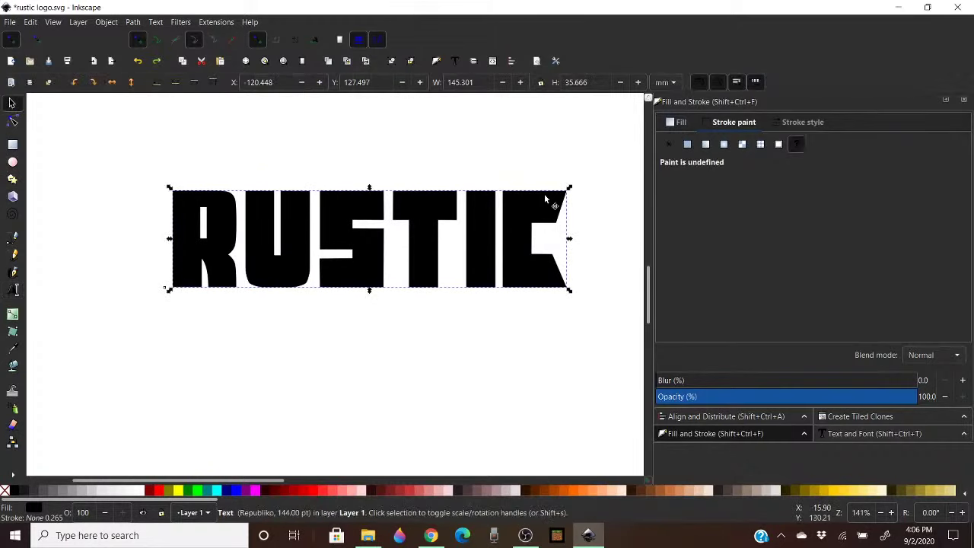
left_click(431, 155)
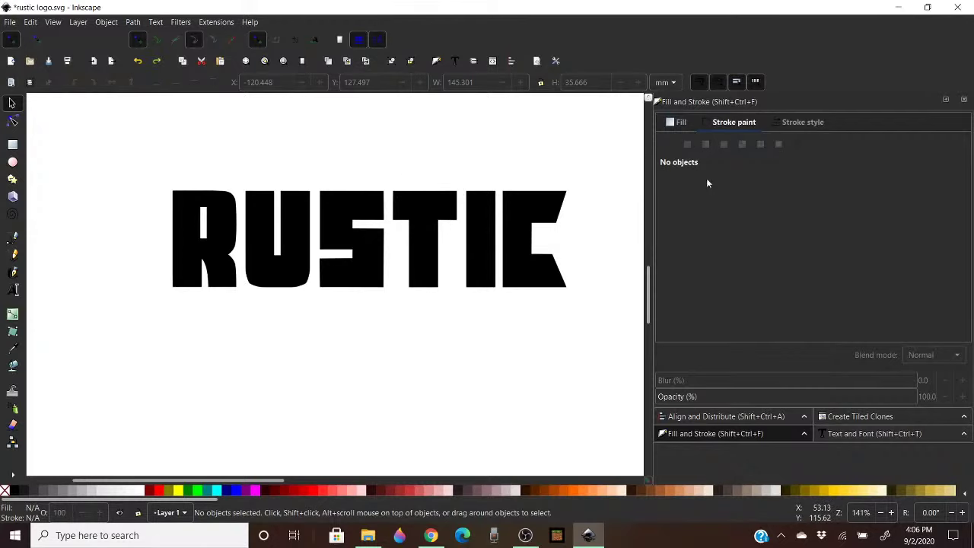
left_click_drag(293, 250, 269, 241)
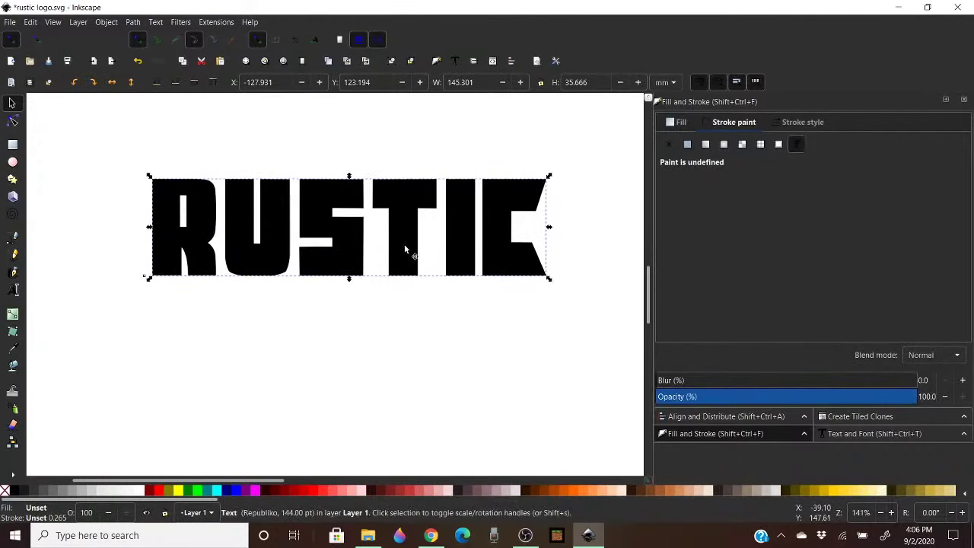
Switch to Chrome, check the Rustic SMP logos in the Google Images results, and return to Inkscape
left_click(440, 537)
left_click(526, 11)
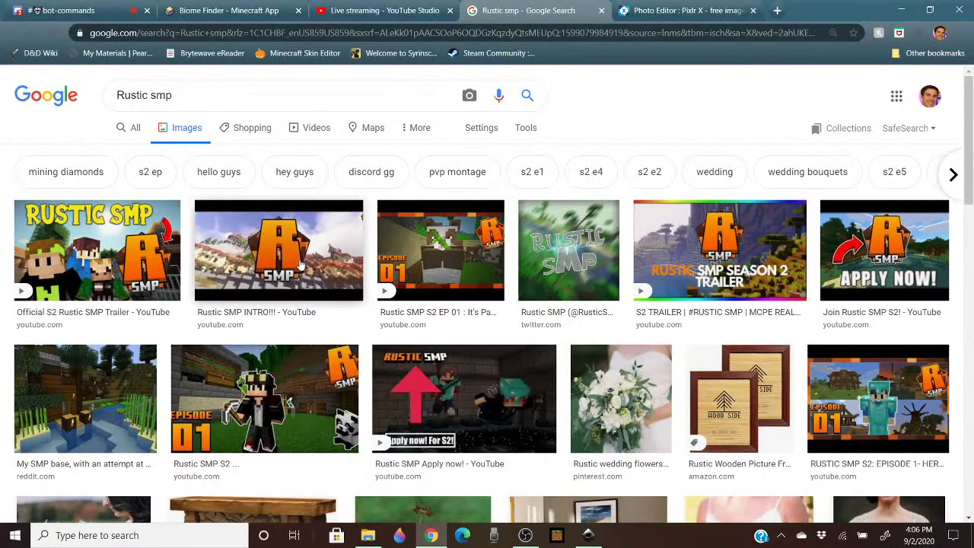
left_click(589, 536)
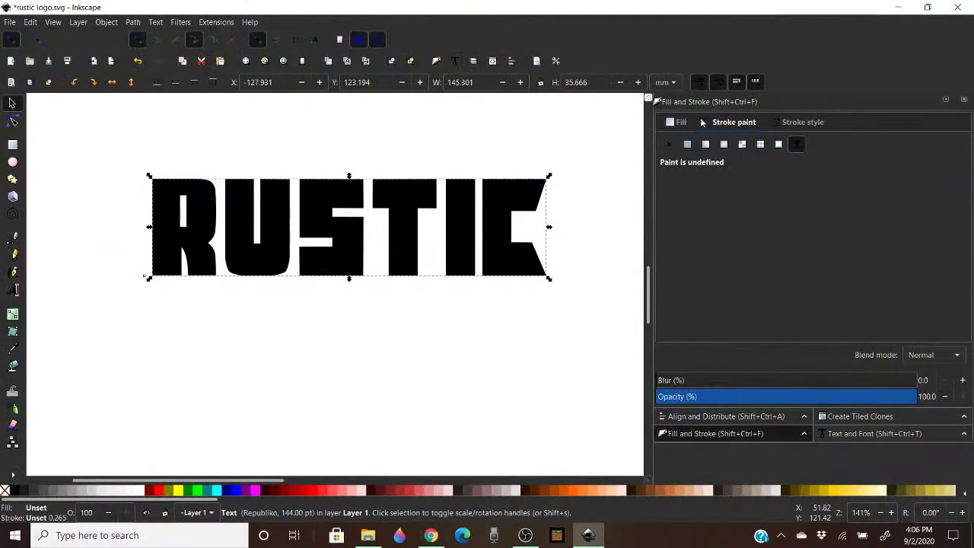
Give the RUSTIC text a linear gradient fill
left_click(693, 122)
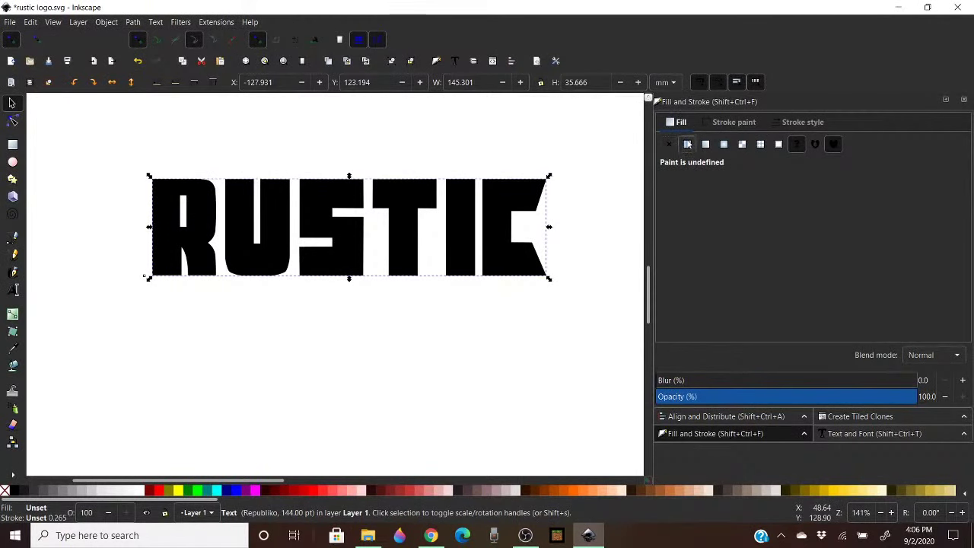
left_click(689, 144)
left_click(707, 145)
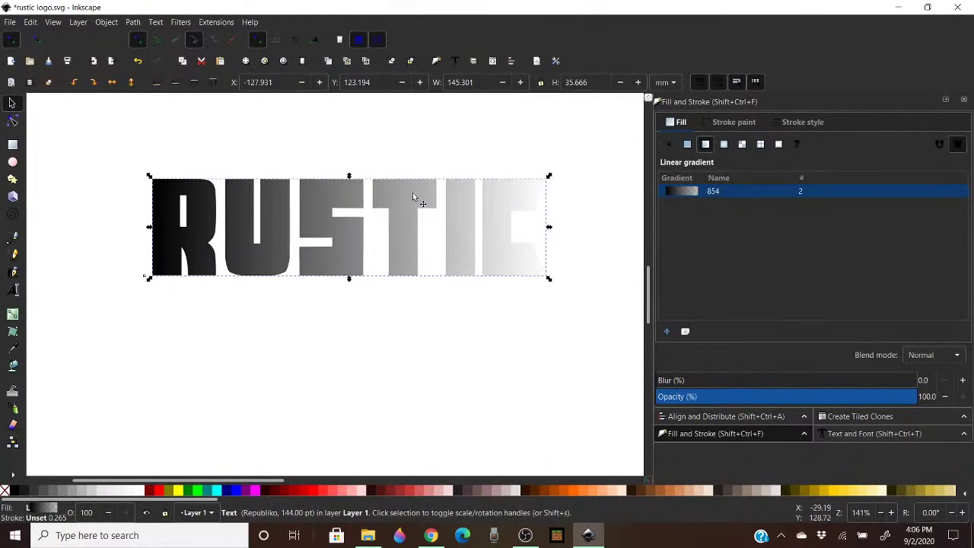
Move the text gradient's transparent end to just above the gap between the S and T
double_click(392, 208)
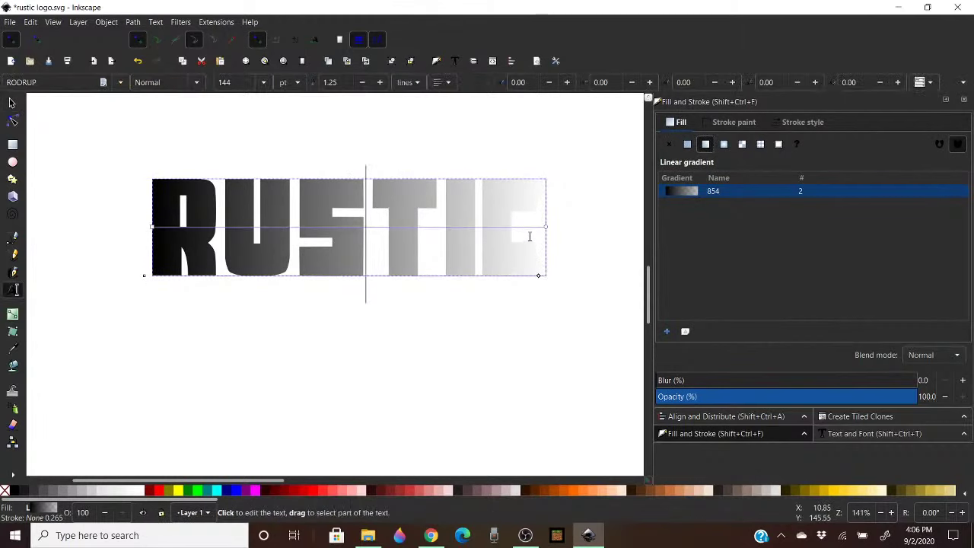
left_click_drag(546, 226, 475, 221)
left_click_drag(373, 176, 365, 167)
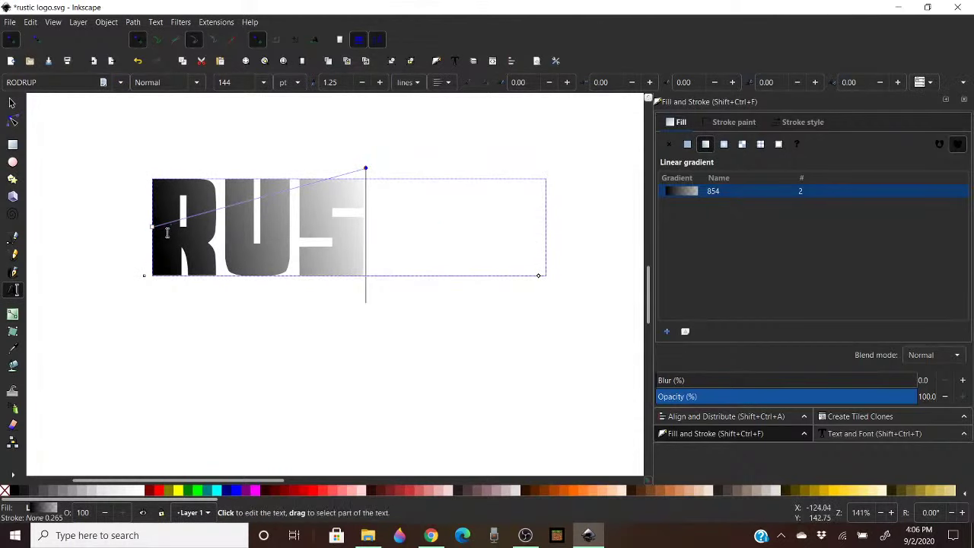
left_click(11, 103)
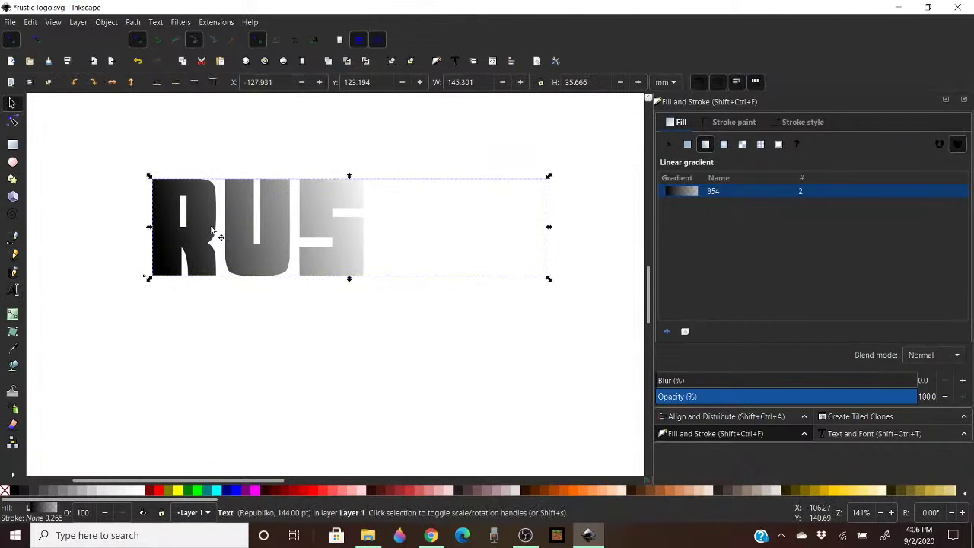
key("t")
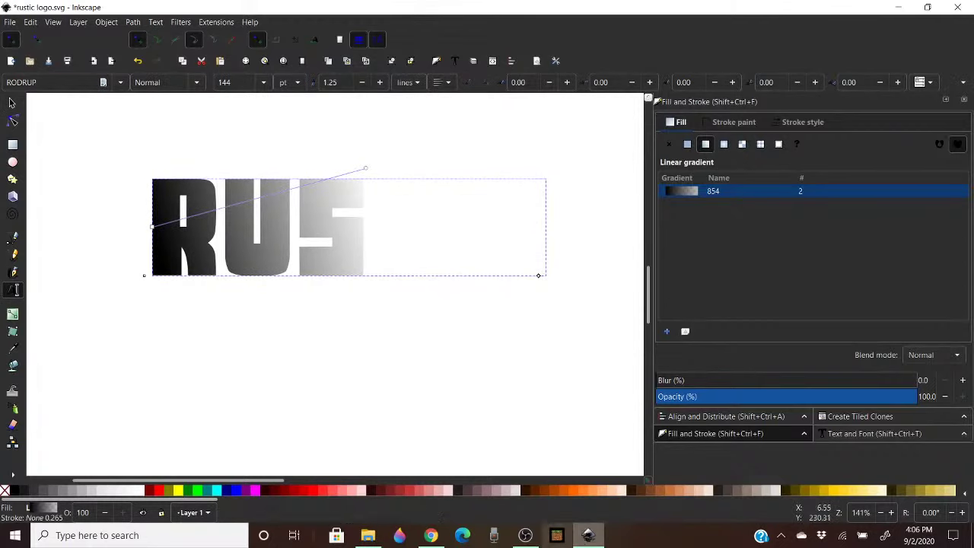
left_click(218, 228)
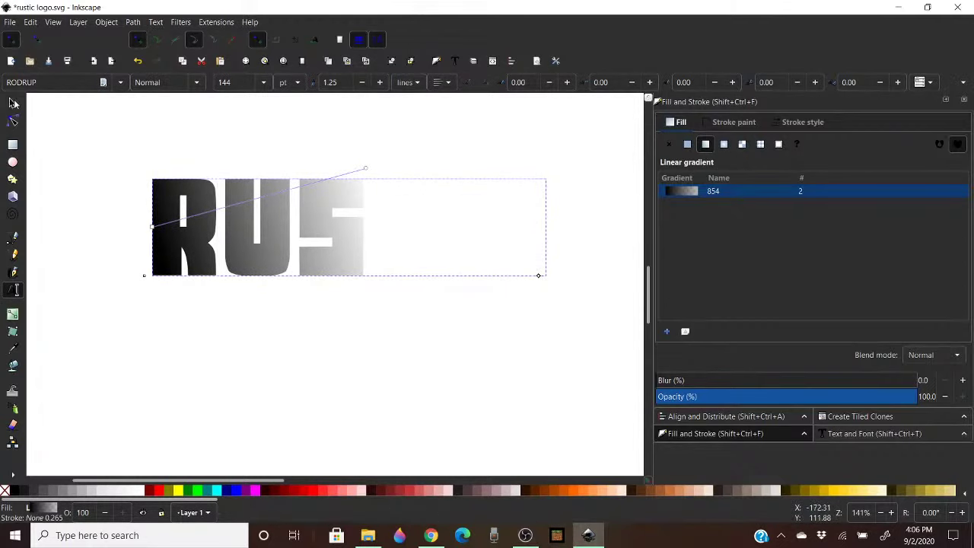
left_click(11, 103)
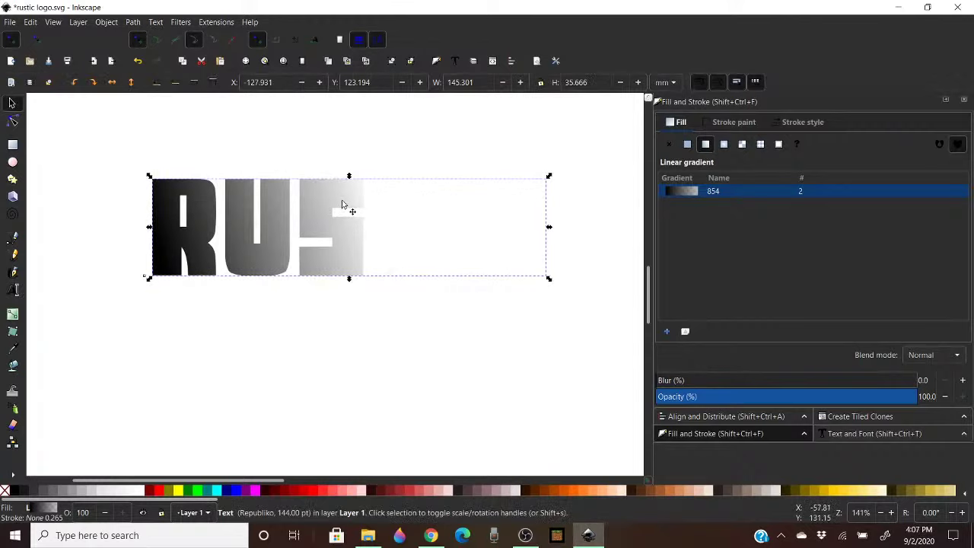
Convert the gradient-filled RUSTIC text to paths and try moving the U separately from the other letters
left_click(134, 21)
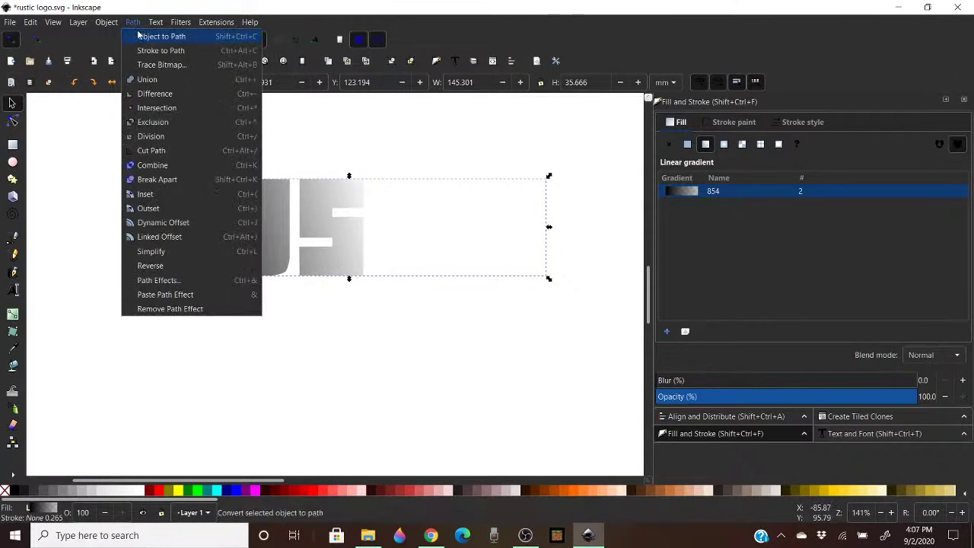
left_click(140, 36)
key("Escape")
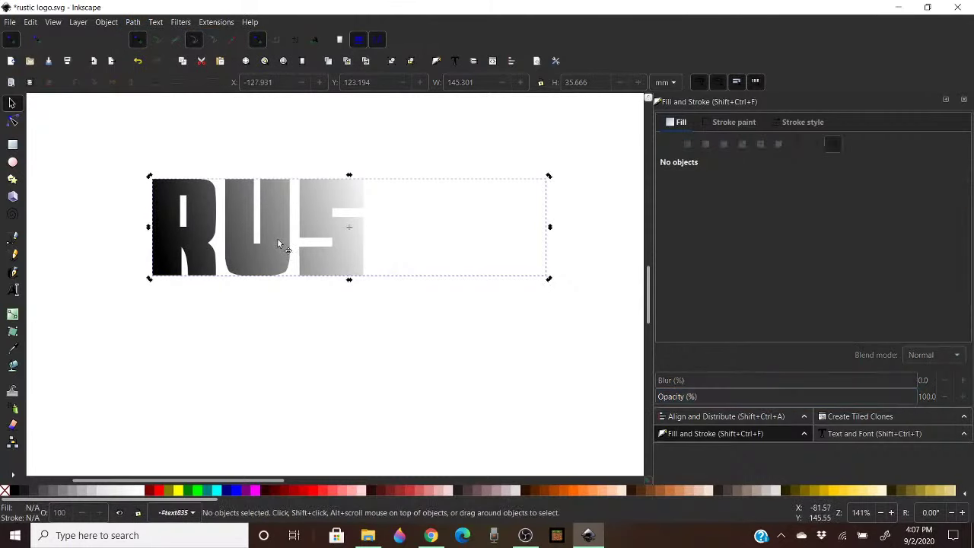
left_click(278, 244)
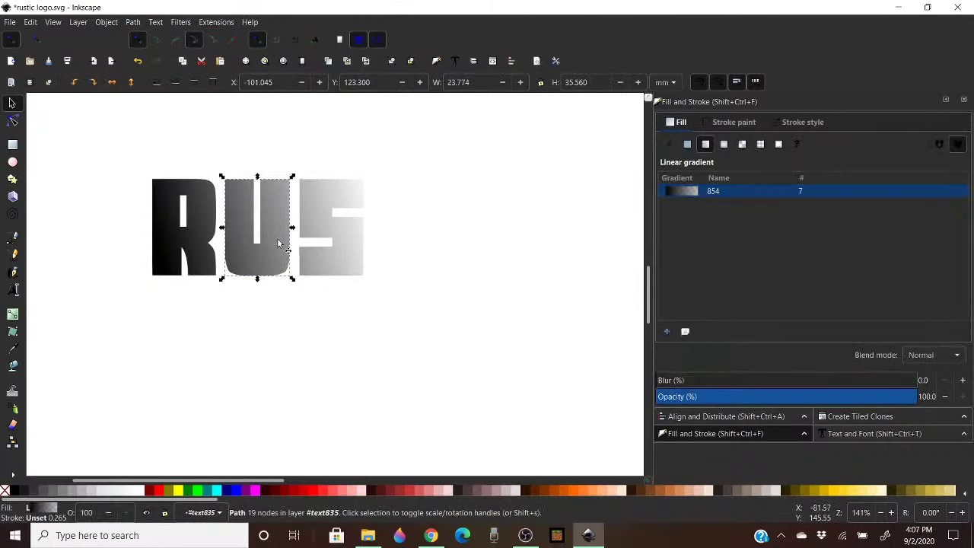
left_click_drag(278, 243, 276, 212)
left_click(374, 346)
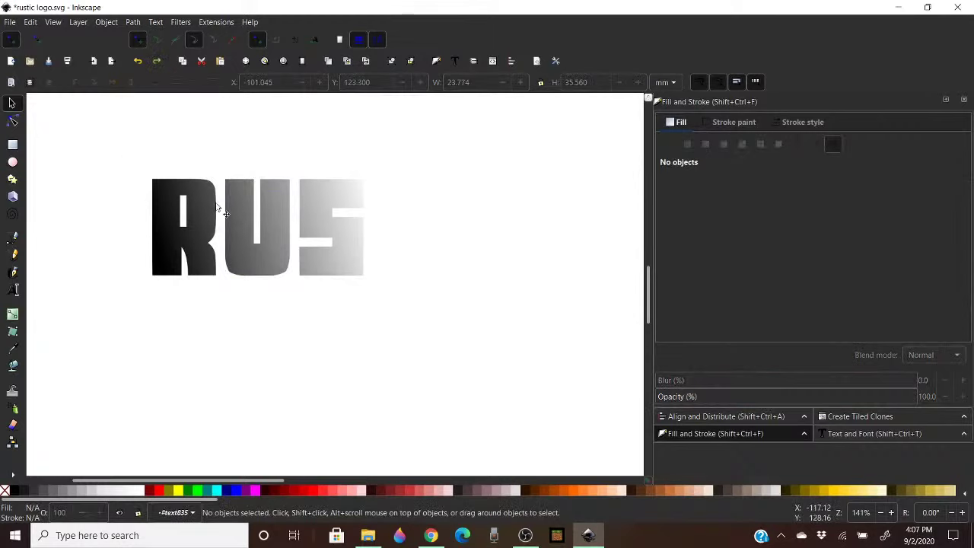
Select all six letter paths and group them
left_click(273, 212)
left_click(322, 218)
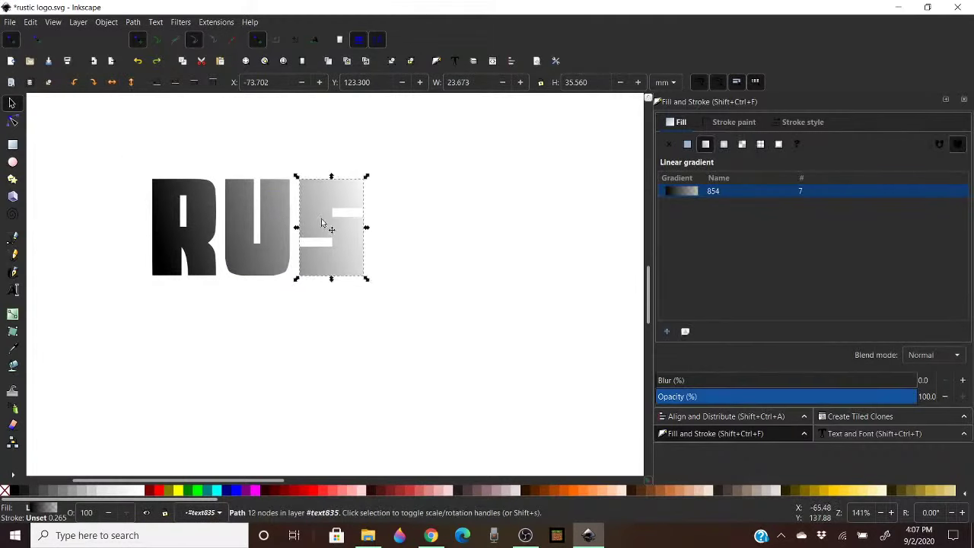
left_click_drag(110, 151, 554, 256)
left_click_drag(635, 341, 634, 341)
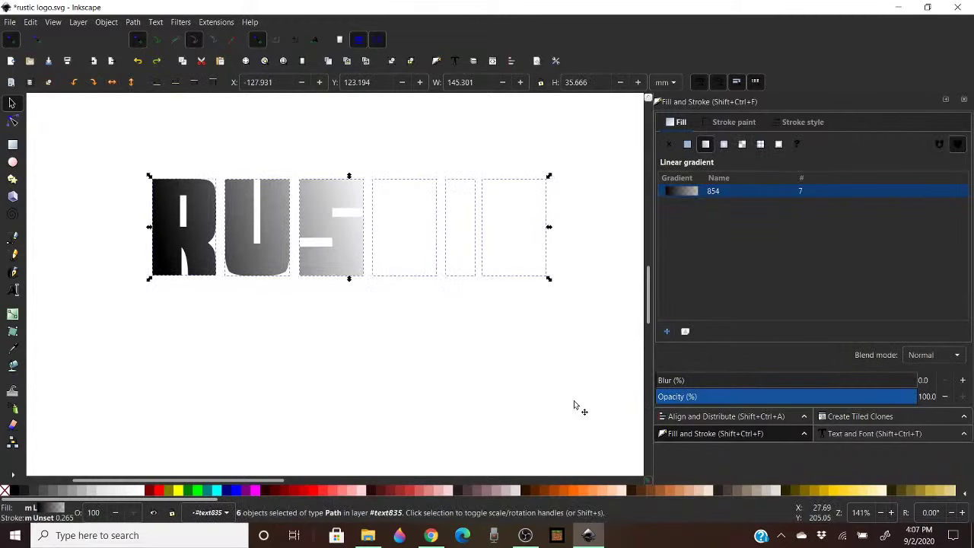
key("ctrl+g")
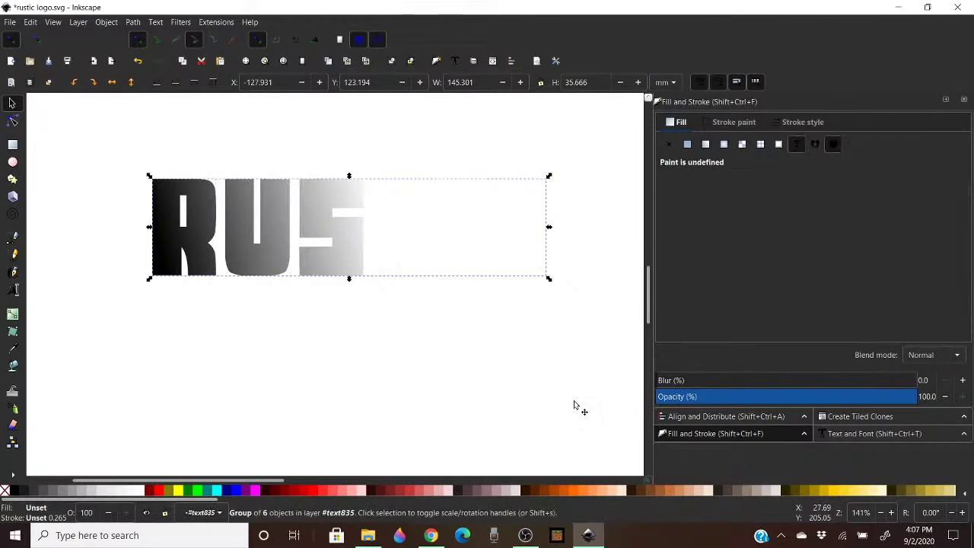
key("Escape")
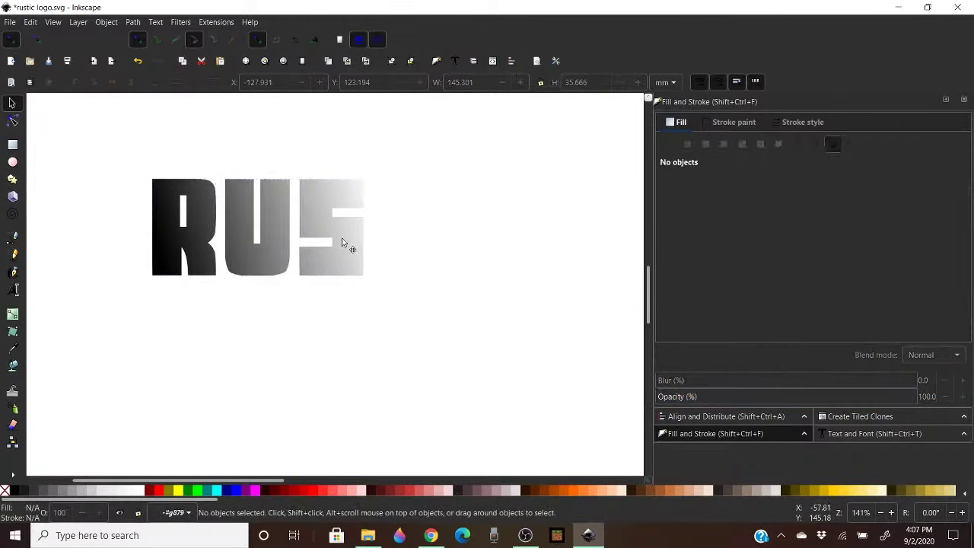
Edit the S on its own and make its gradient vertical by moving the dark end below the letter
left_click(342, 242)
key("n")
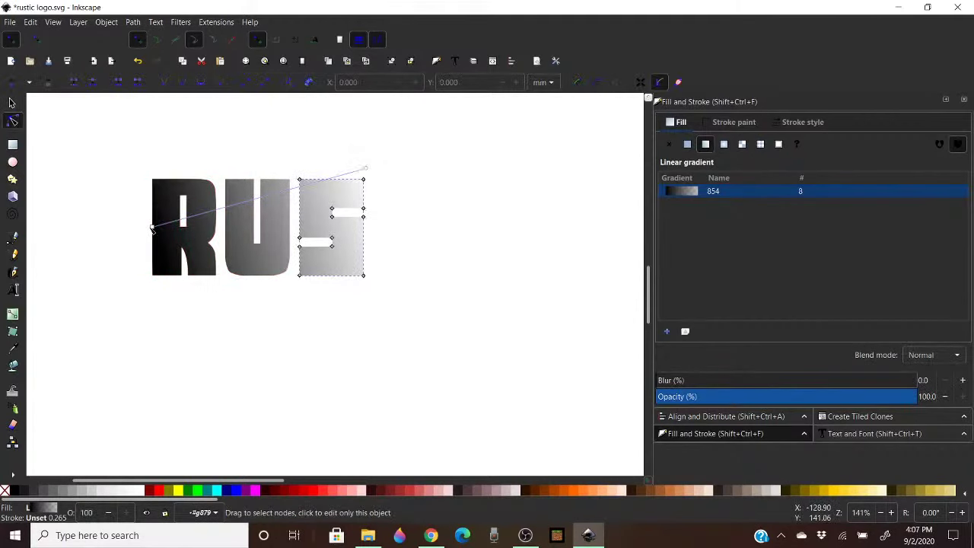
left_click_drag(151, 228, 368, 314)
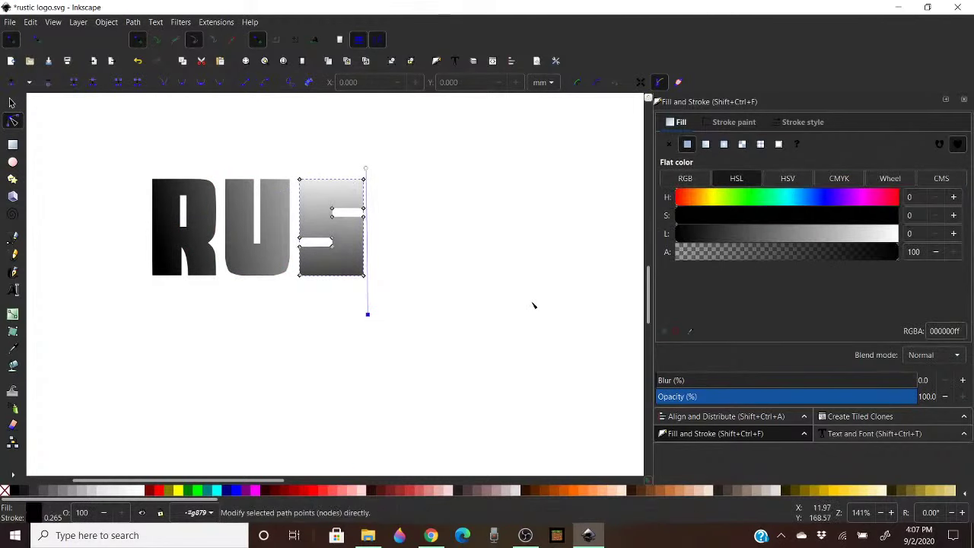
Undo the S gradient change, grouping, path conversion and gradient repositioning, back to RUSTIC text with the horizontal gradient
key("ctrl+z")
key("ctrl+z")
key("Escape")
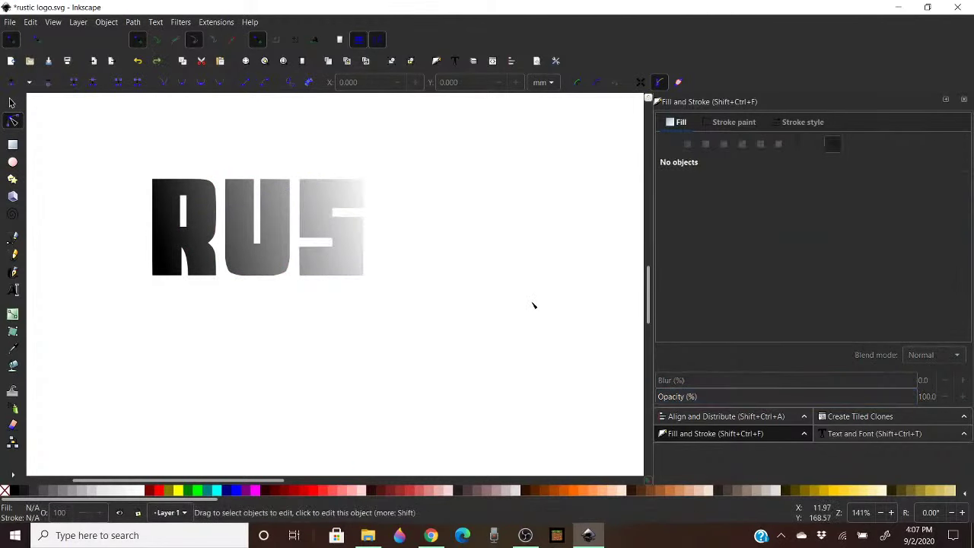
key("ctrl+z")
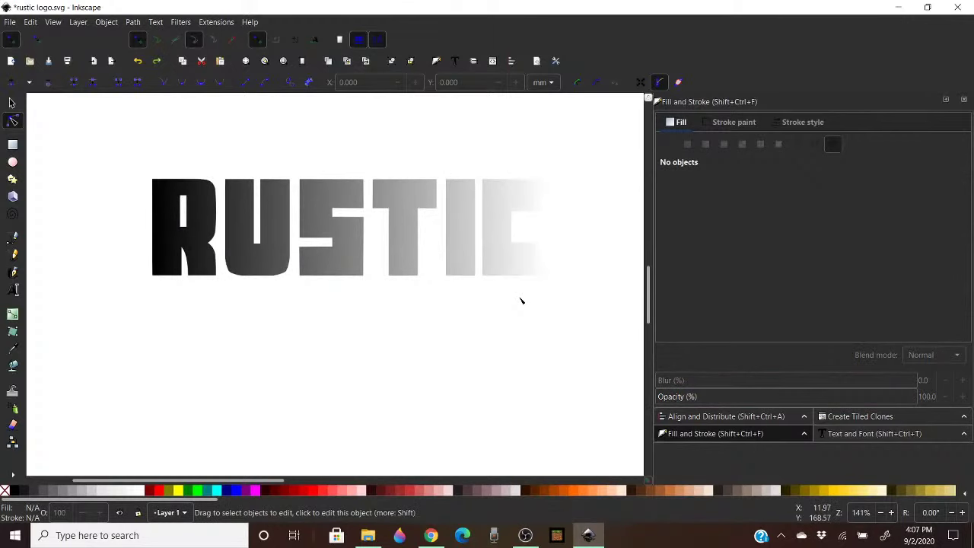
key("s")
left_click(337, 198)
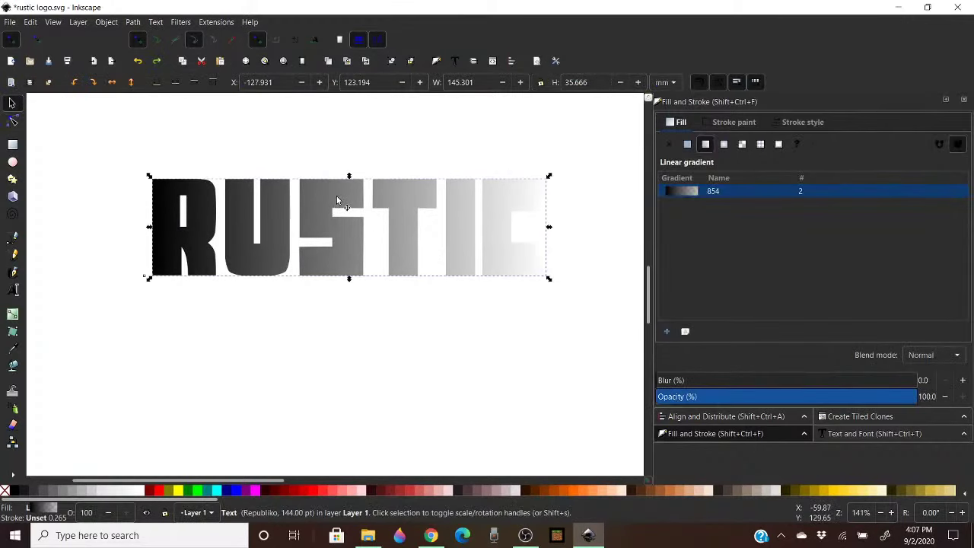
Make the RUSTIC text's gradient nearly vertical, with the transparent end above the letters and the black end below them
double_click(347, 189)
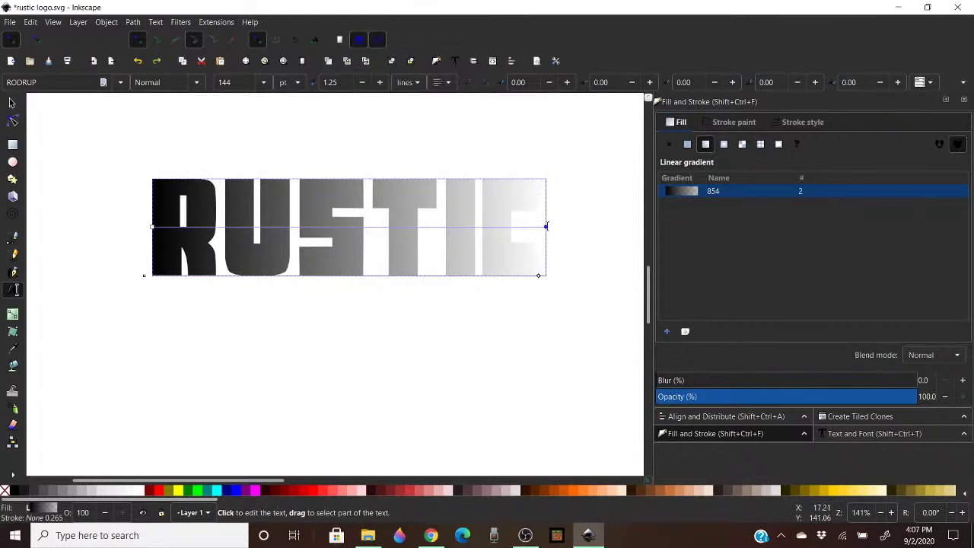
left_click_drag(545, 226, 559, 215)
left_click_drag(420, 172, 369, 167)
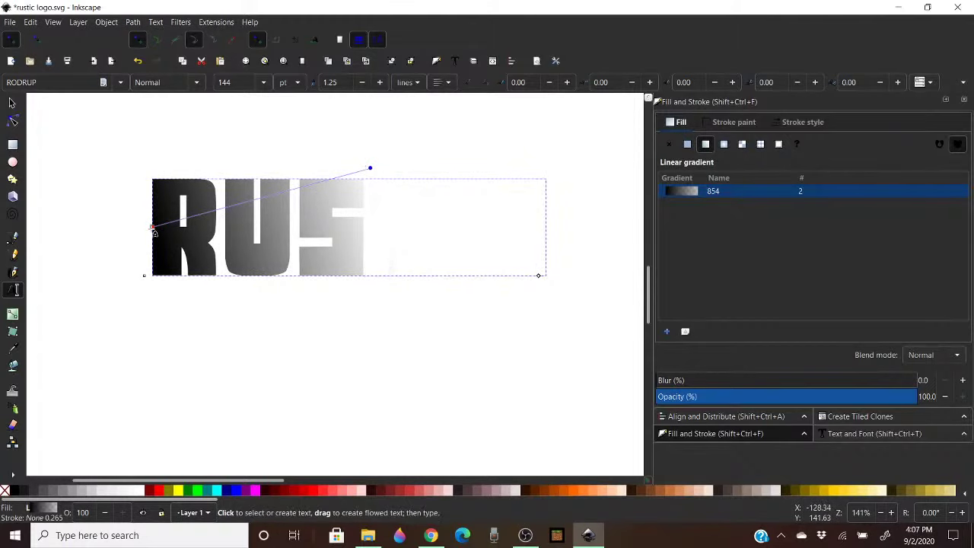
mouse_move(153, 228)
left_mouse_down()
mouse_move(367, 301)
mouse_move(340, 290)
mouse_move(360, 297)
mouse_move(359, 285)
mouse_move(366, 297)
left_mouse_up()
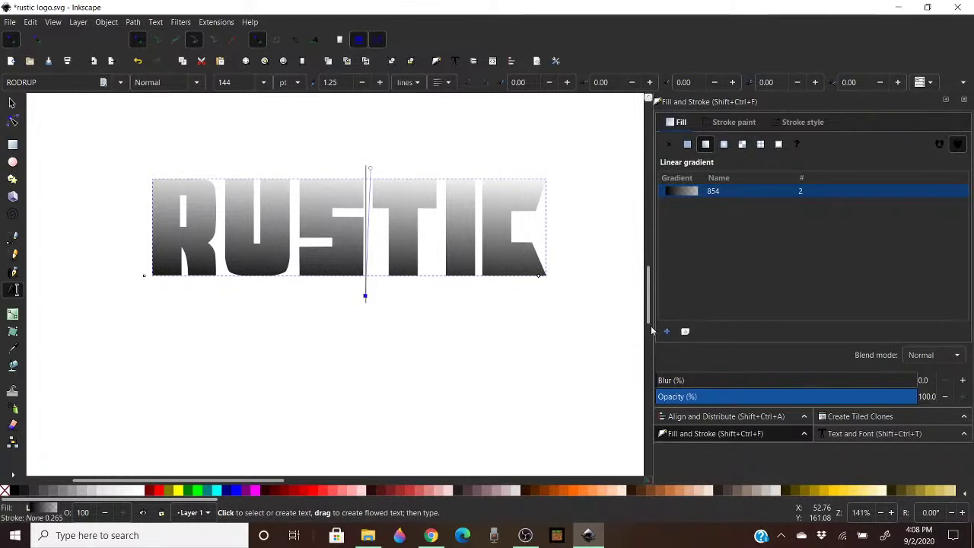
Convert the gradient-filled RUSTIC text to paths and deselect it
left_click(11, 102)
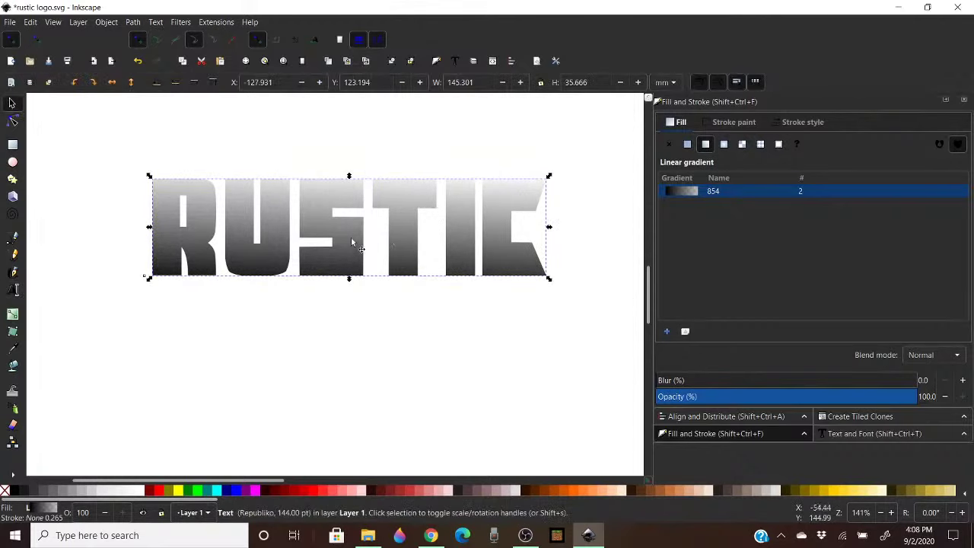
left_click(132, 22)
left_click(155, 37)
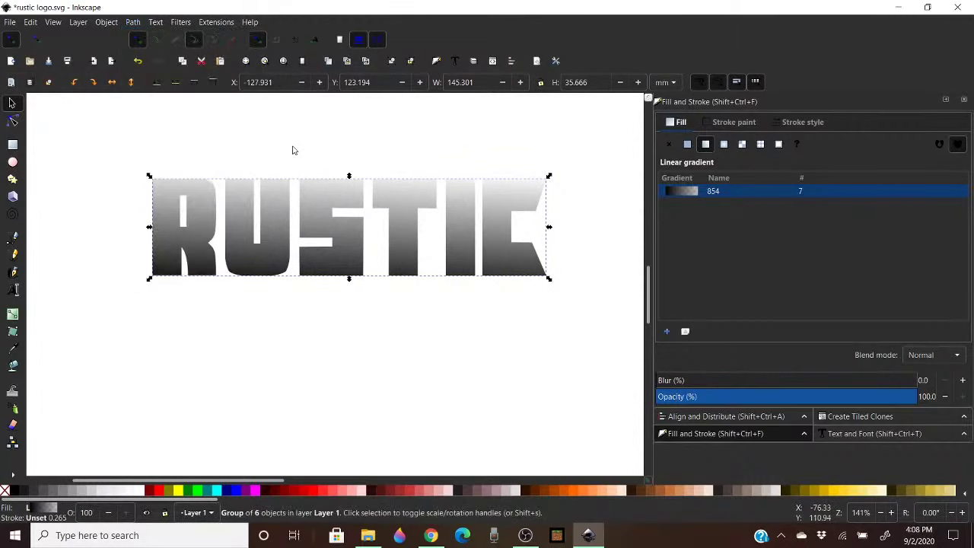
left_click(292, 224)
left_click(285, 224)
left_click(210, 157)
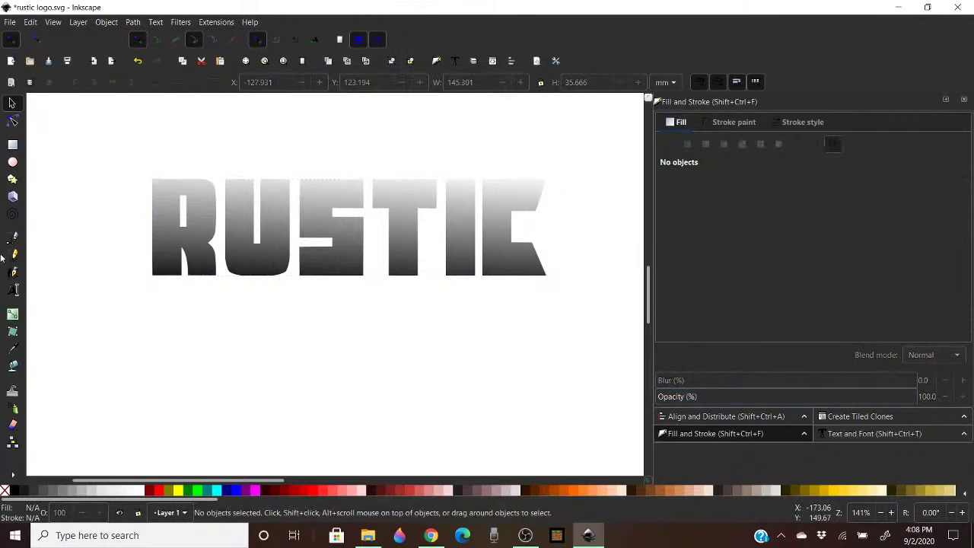
Draw a rectangle about 157.9 by 42.8 mm over the lettering and fill it with a near-vertical linear gradient, black end below
left_click(12, 145)
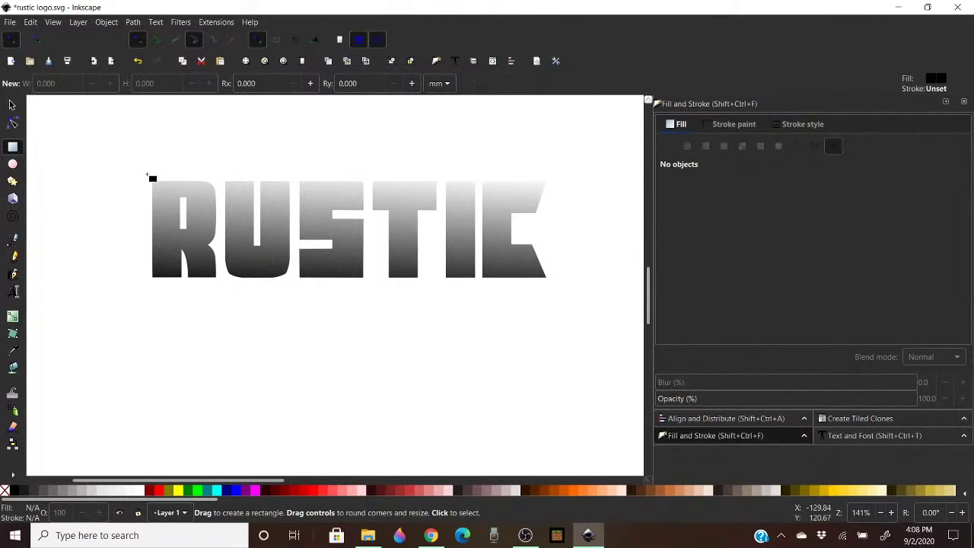
left_click_drag(142, 175, 570, 290)
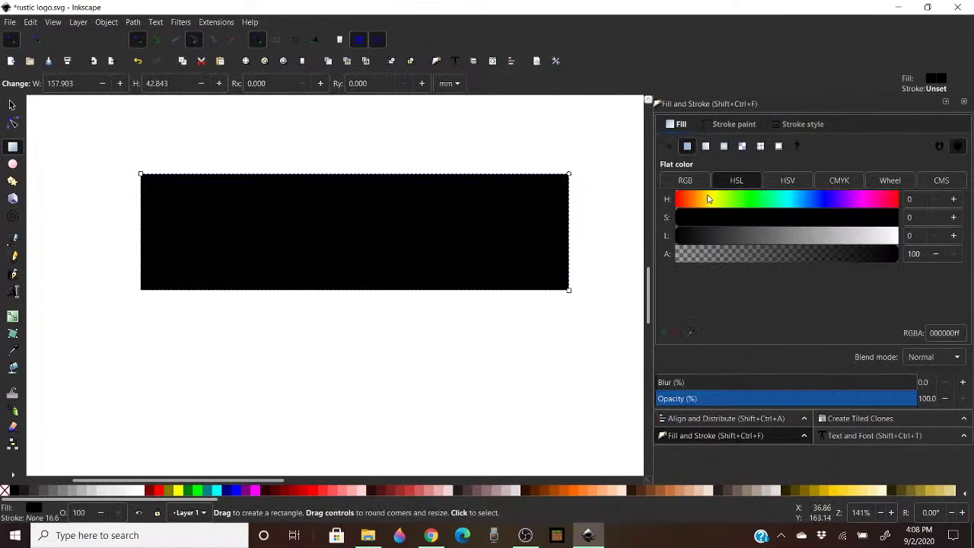
left_click(704, 146)
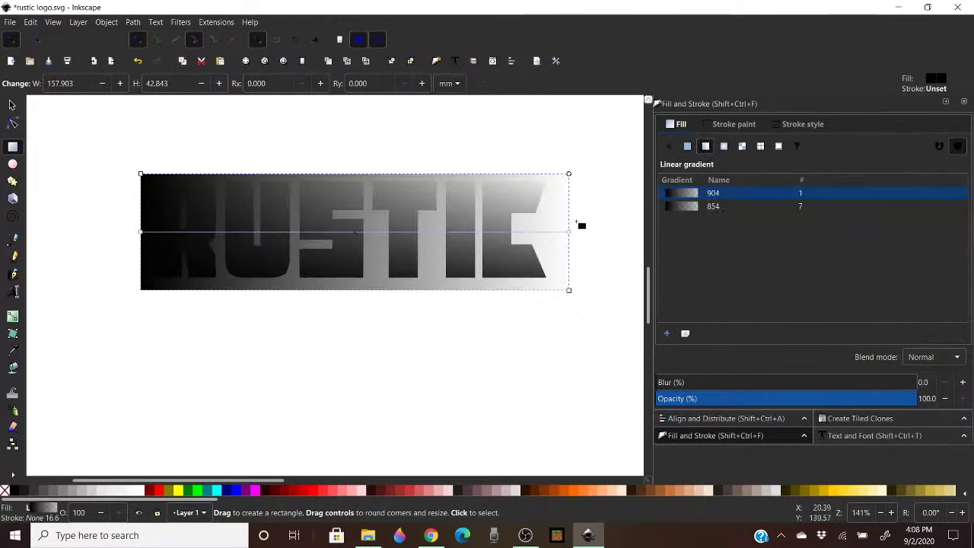
left_click_drag(570, 233, 372, 162)
left_click_drag(140, 231, 370, 304)
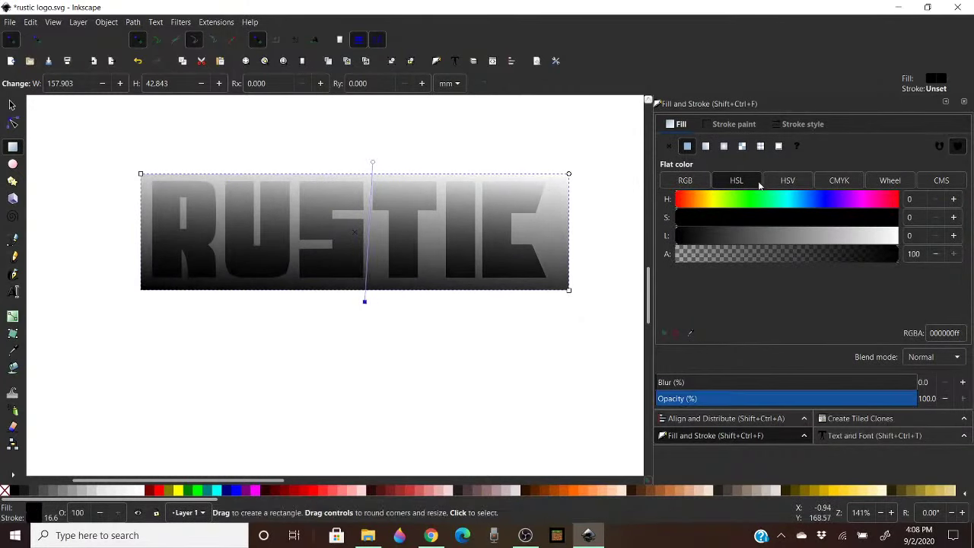
Color the lower stop of the rectangle's gradient red, f30000ff, with saturation 100 and lightness 48
left_click_drag(765, 221, 911, 210)
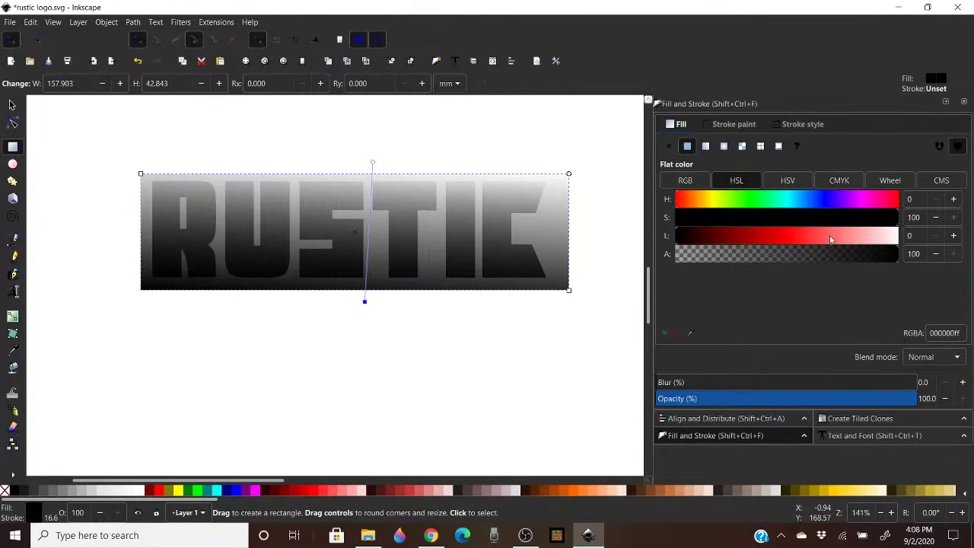
left_click_drag(810, 236, 783, 240)
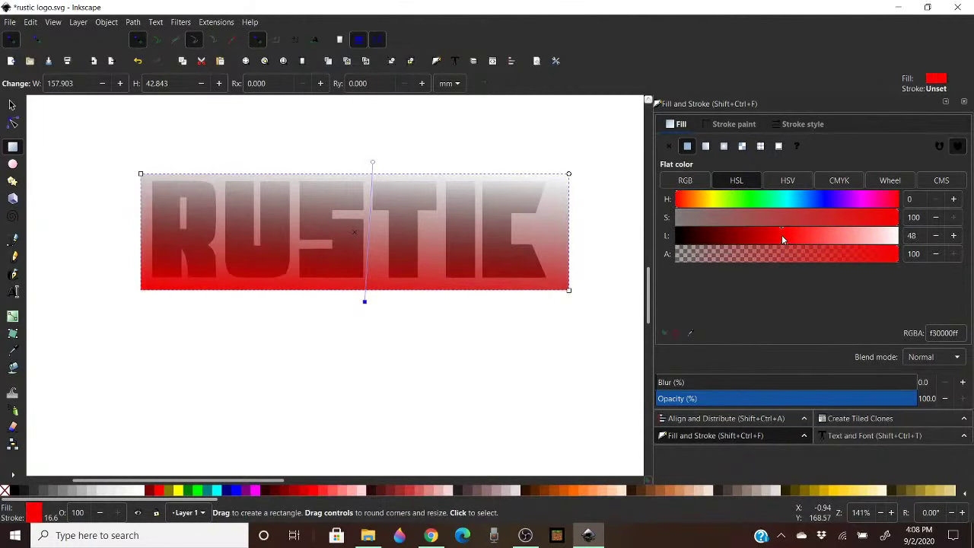
left_click(373, 163)
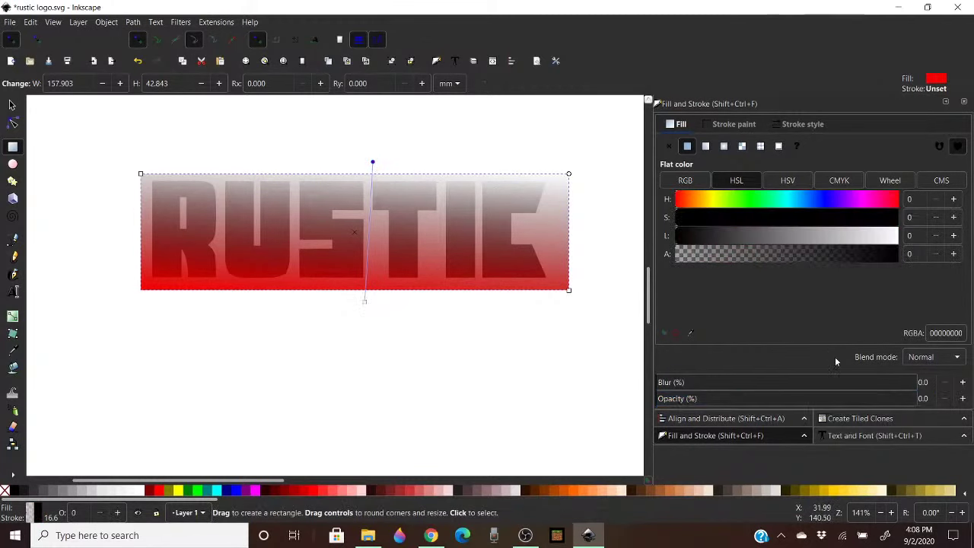
left_click(367, 304)
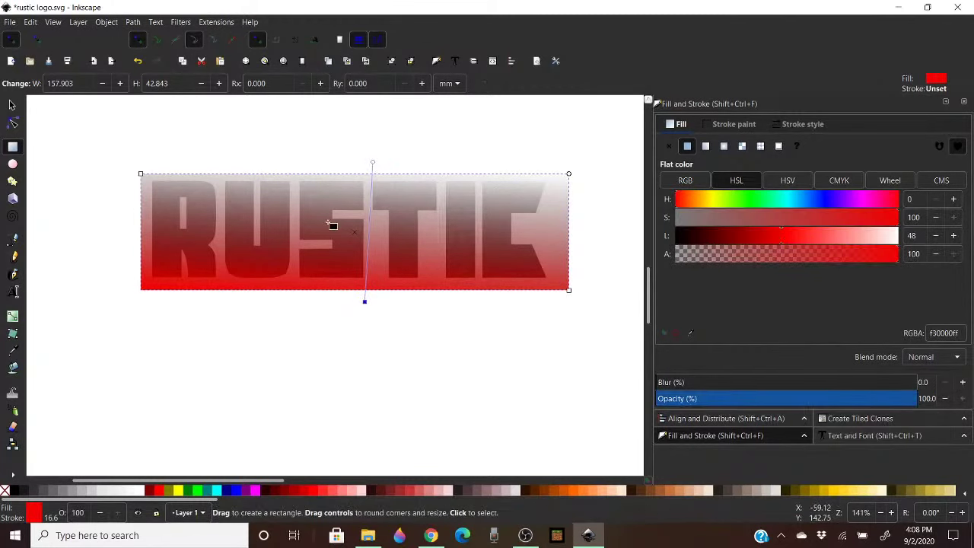
Color the rectangle's upper gradient stop opaque yellow, ffca12ff, with hue 47 and lightness 54, and straighten the gradient to nearly vertical
left_click(373, 163)
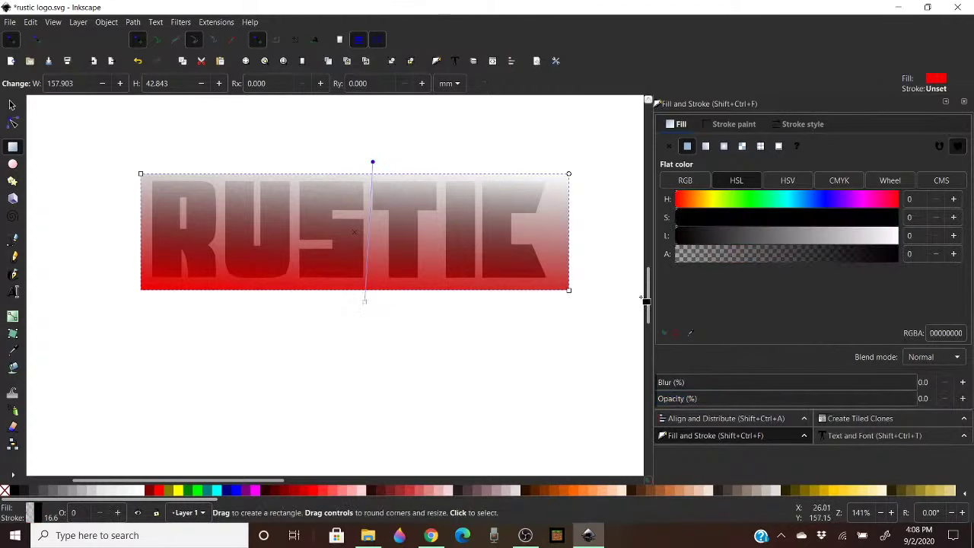
left_click(904, 399)
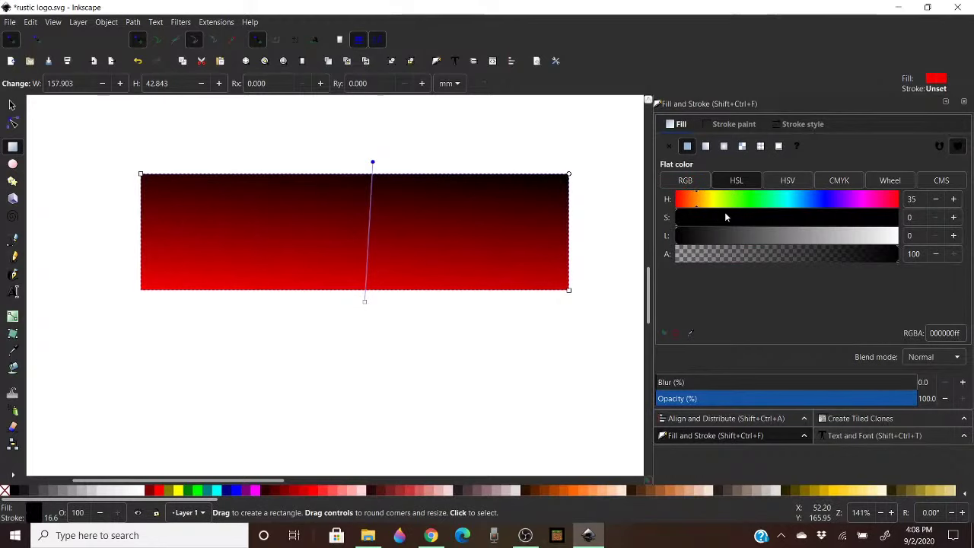
left_click_drag(725, 217, 835, 218)
left_click_drag(766, 235, 803, 233)
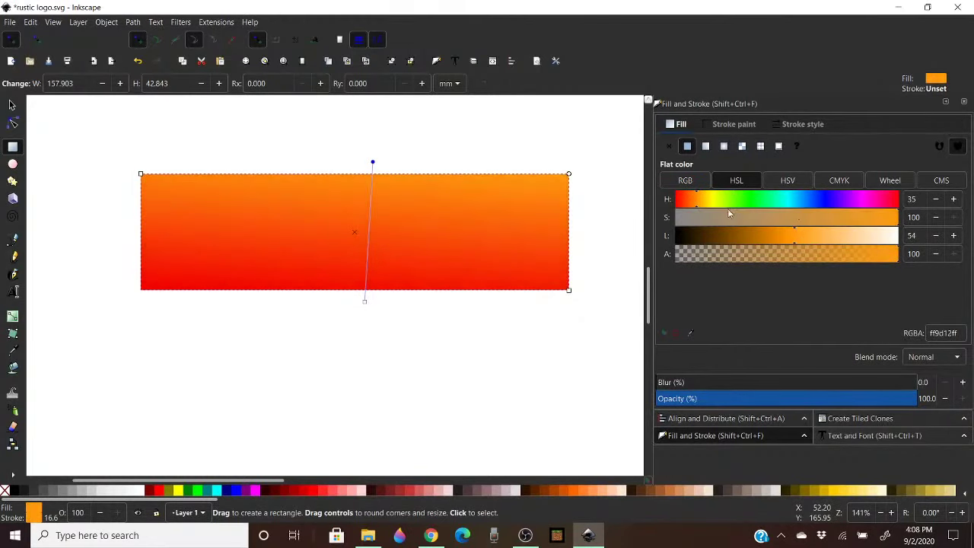
left_click_drag(698, 204, 705, 202)
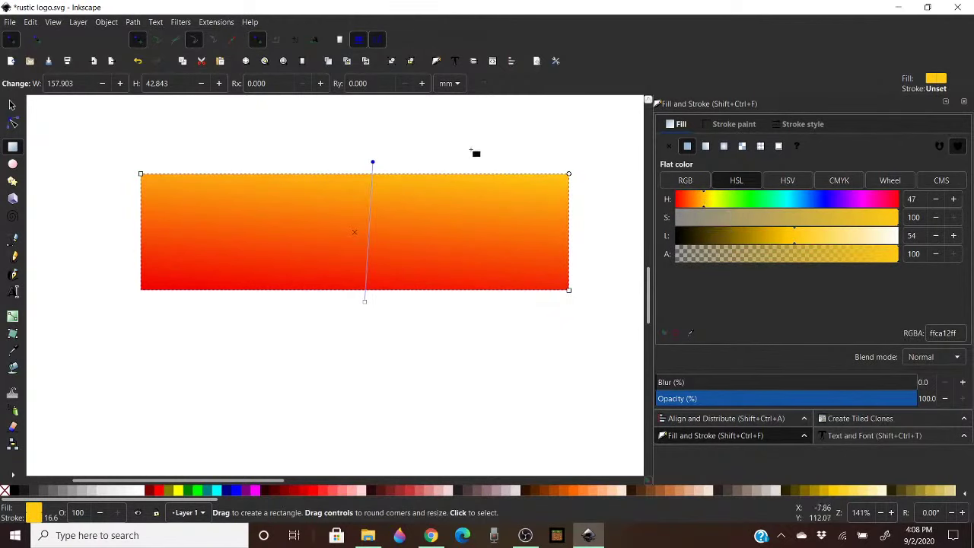
left_click_drag(366, 164, 363, 168)
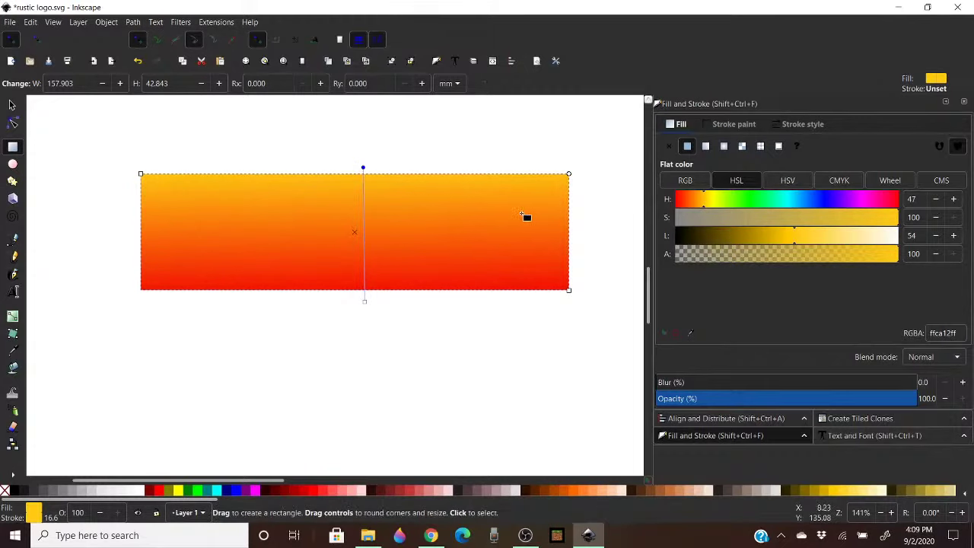
Check the Rustic SMP images in Chrome, and recolor the rectangle's lower gradient stop deep orange, d64000ff, with its handle just below the edge
left_click(431, 535)
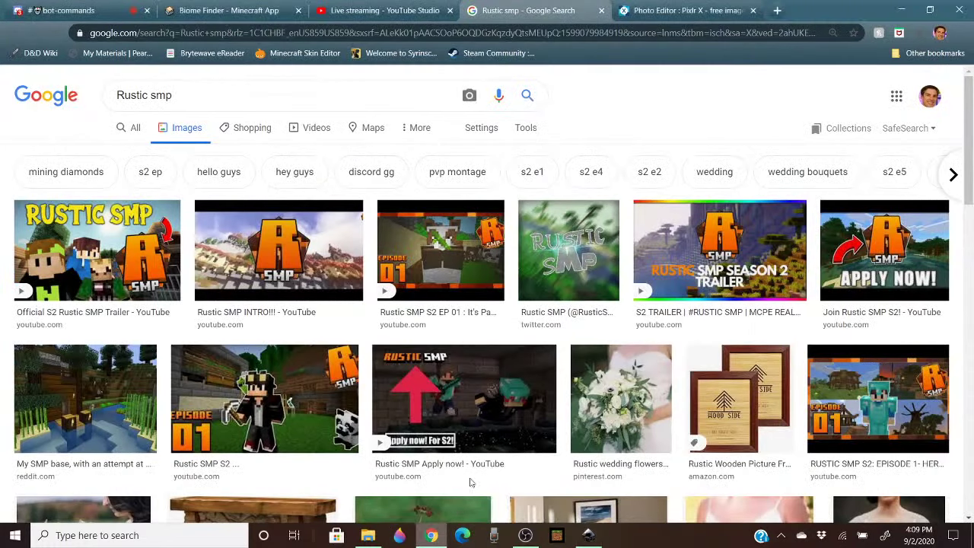
left_click(589, 535)
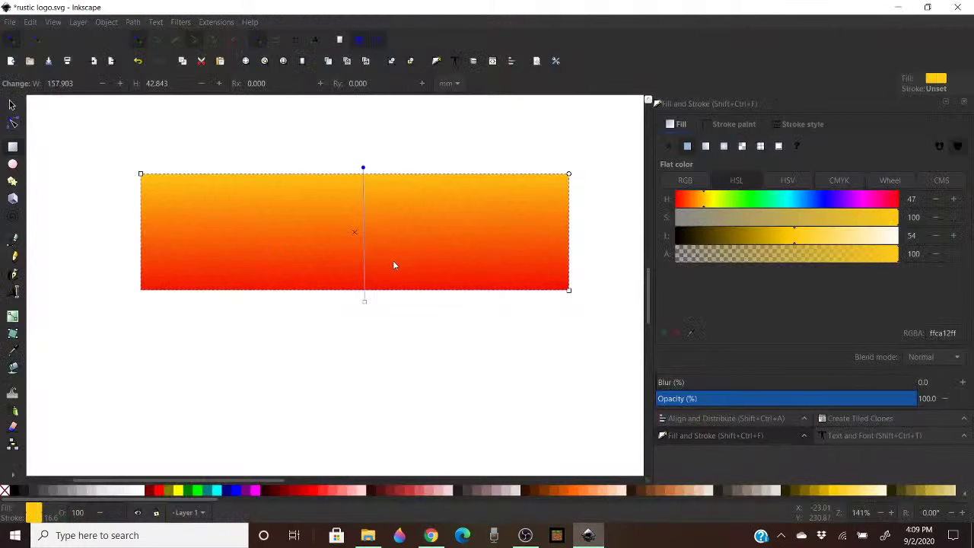
left_click(365, 302)
left_click_drag(684, 199, 687, 199)
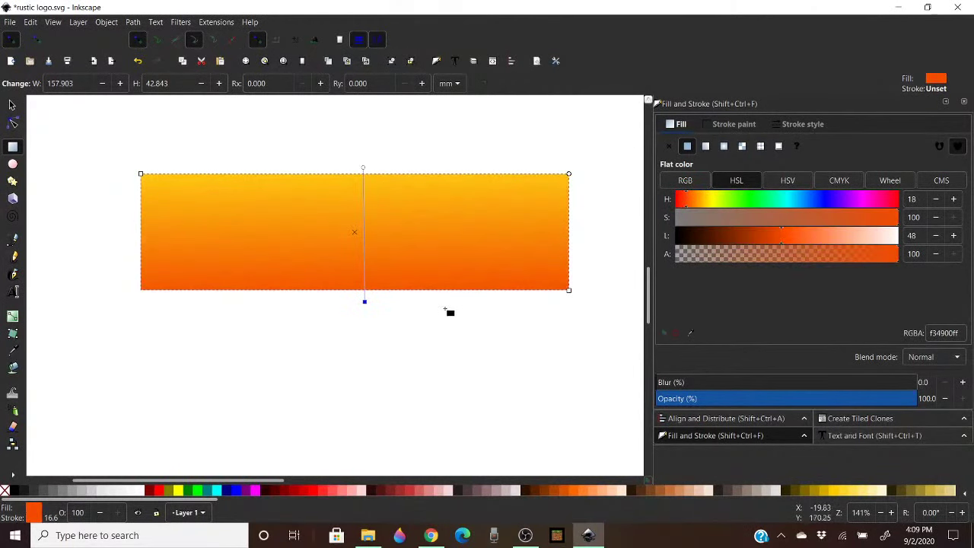
left_click(773, 235)
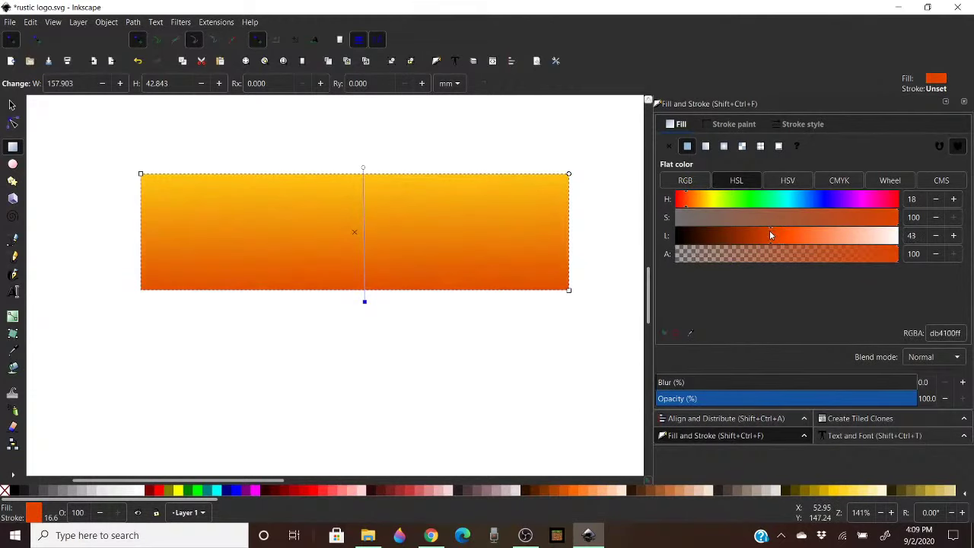
left_click(769, 235)
left_click_drag(364, 303, 359, 294)
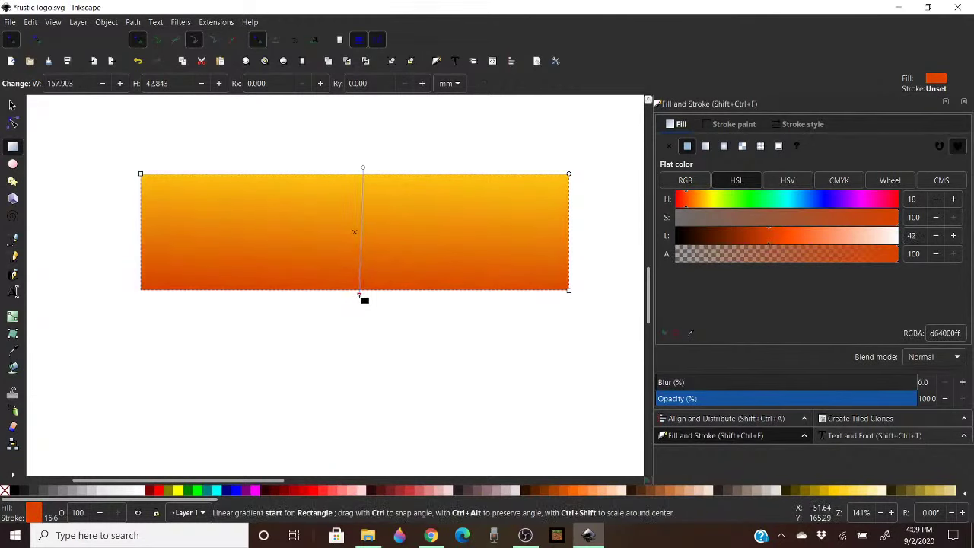
Try to set a clip on the gradient rectangle and RUSTIC lettering together, with a flat black fill on the letters
left_click(13, 107)
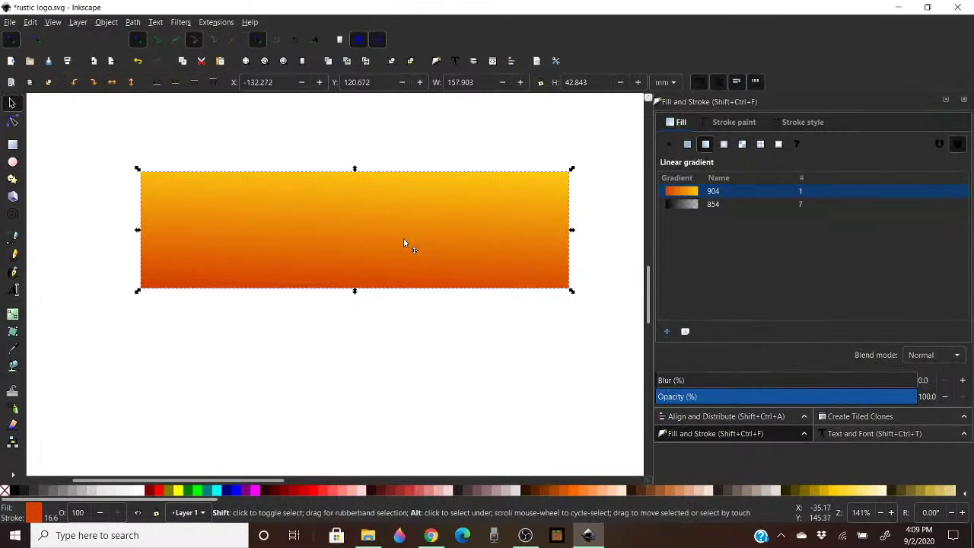
key("ctrl+a")
right_click(477, 223)
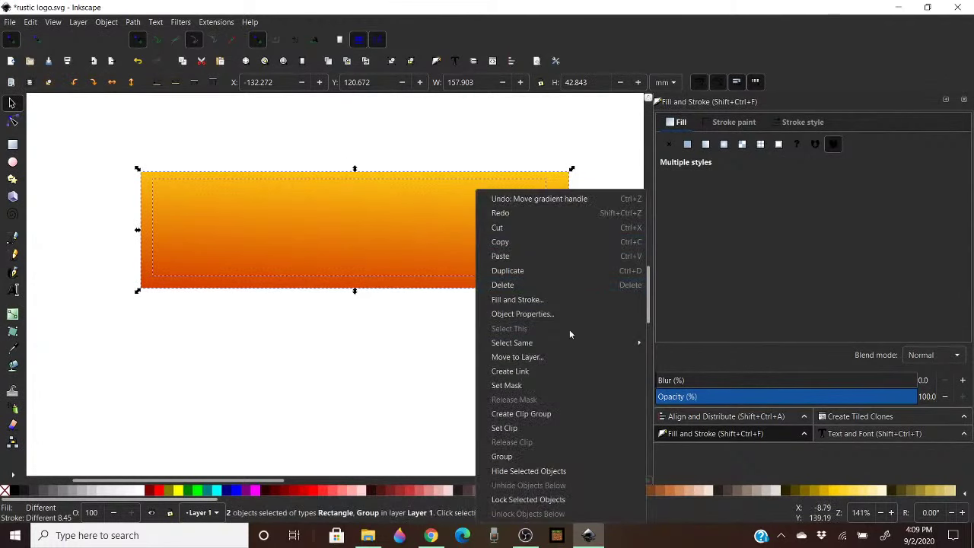
left_click(505, 428)
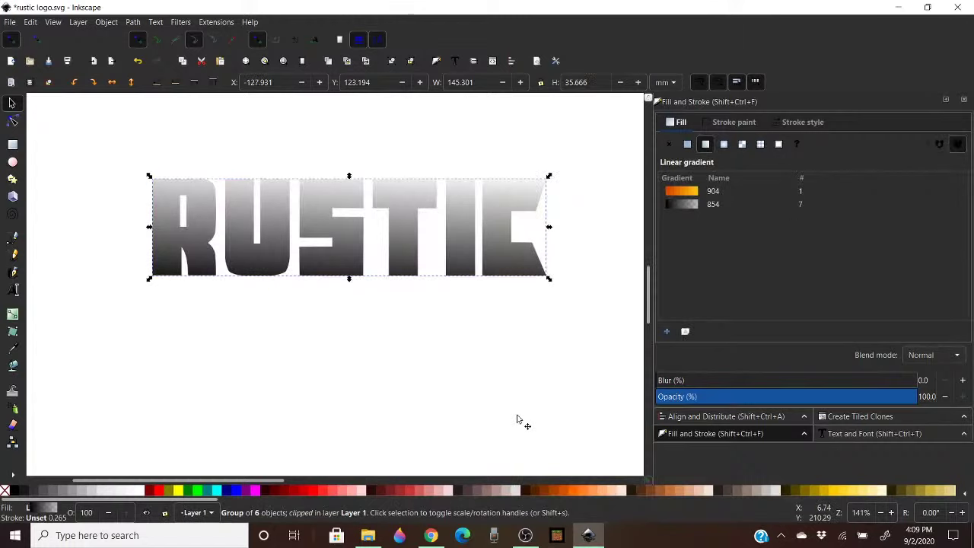
left_click(688, 144)
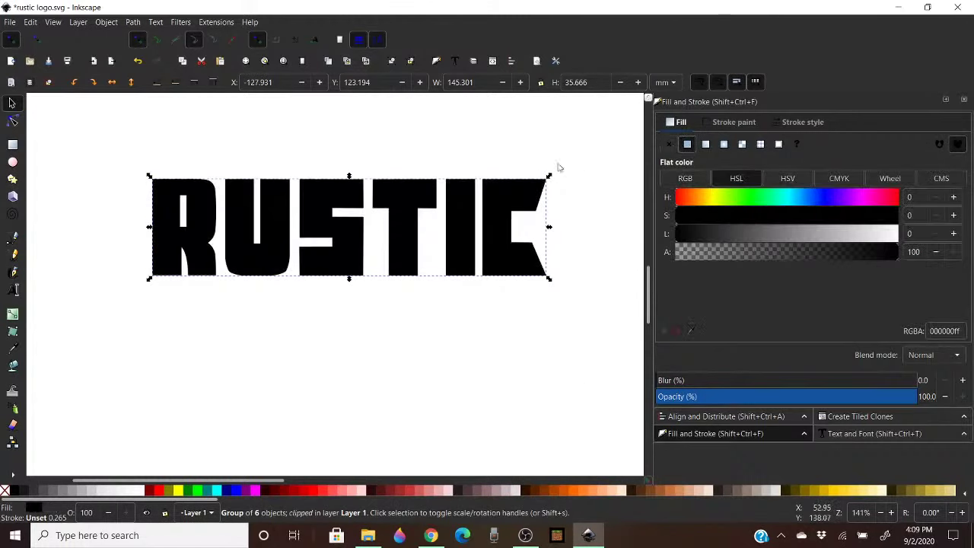
left_click(576, 211)
key("ctrl+z")
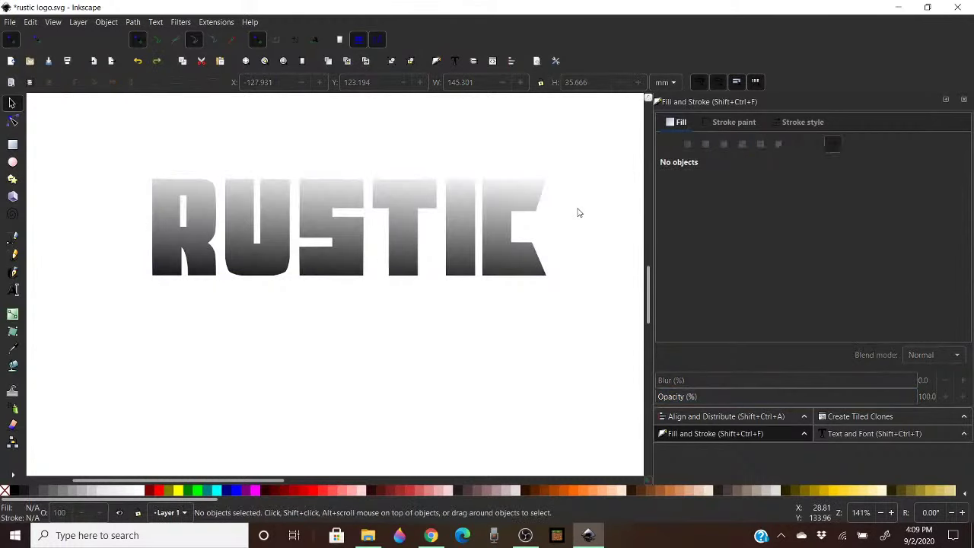
key("ctrl+z")
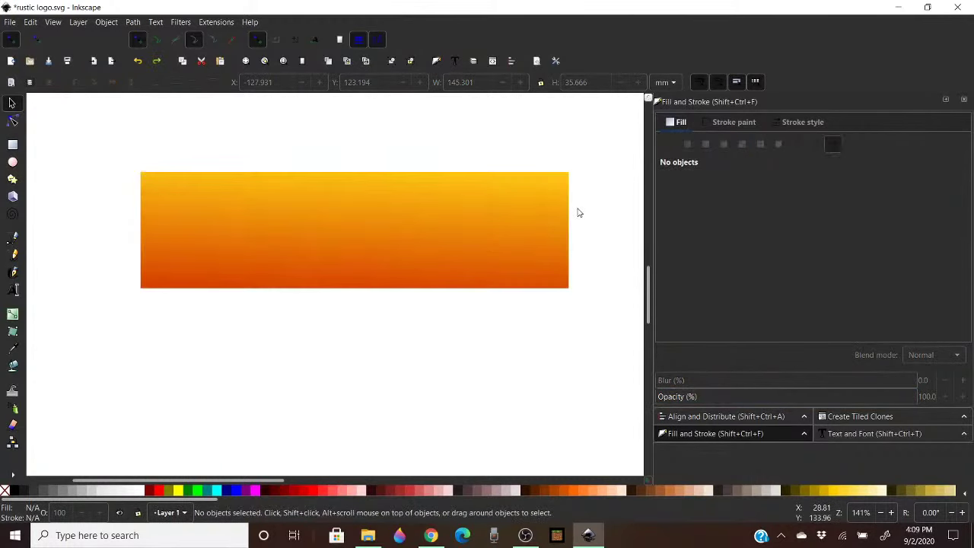
Give the RUSTIC lettering group beneath the gradient rectangle a flat black fill, 000000ff
left_click(480, 229)
left_click(481, 228, "alt")
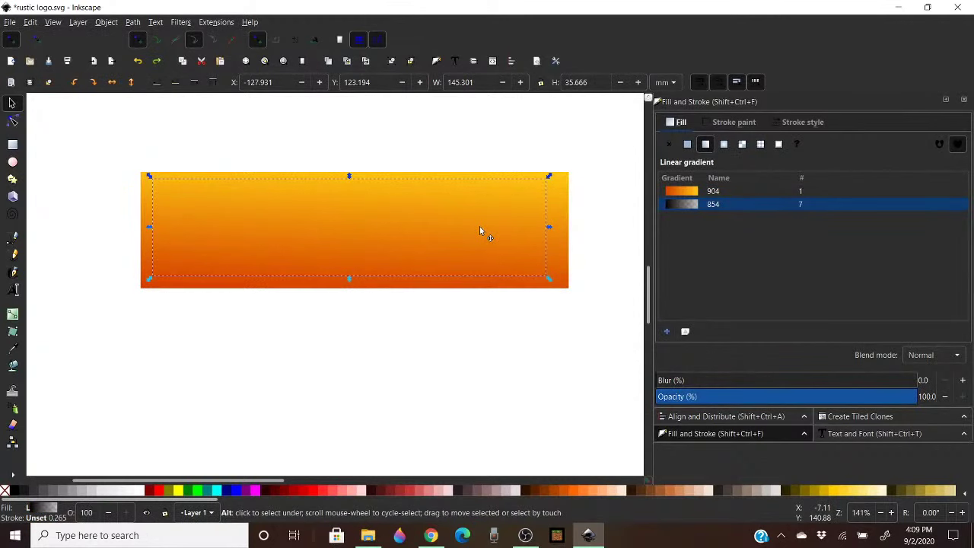
left_click(685, 147)
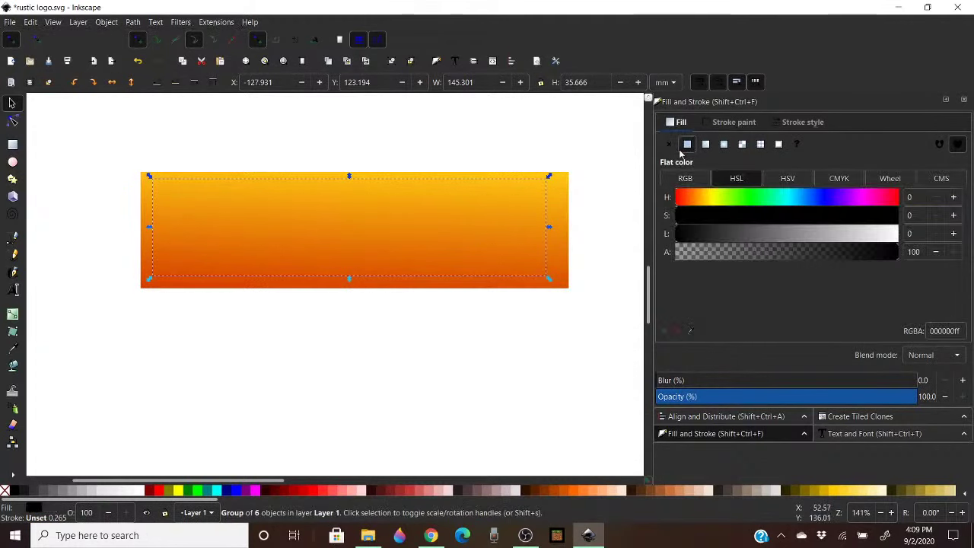
Try to set a clip on the black RUSTIC lettering and the gradient rectangle and convert the result to paths
left_click(563, 226, "shift")
right_click(447, 227)
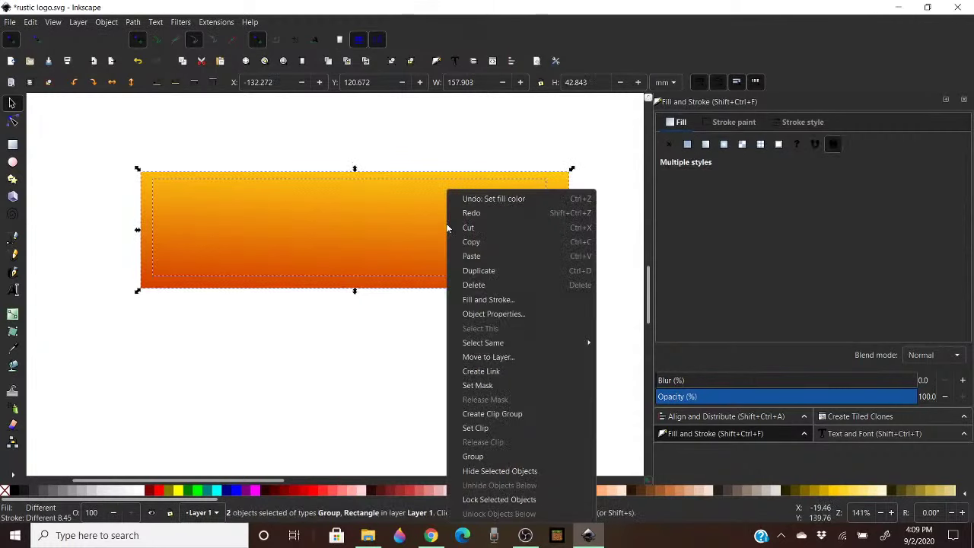
left_click(477, 428)
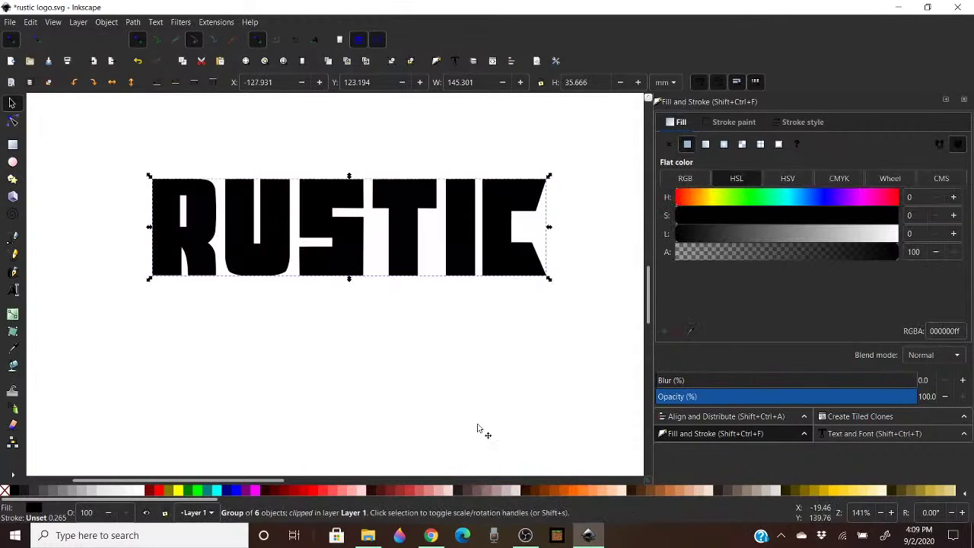
left_click(518, 356)
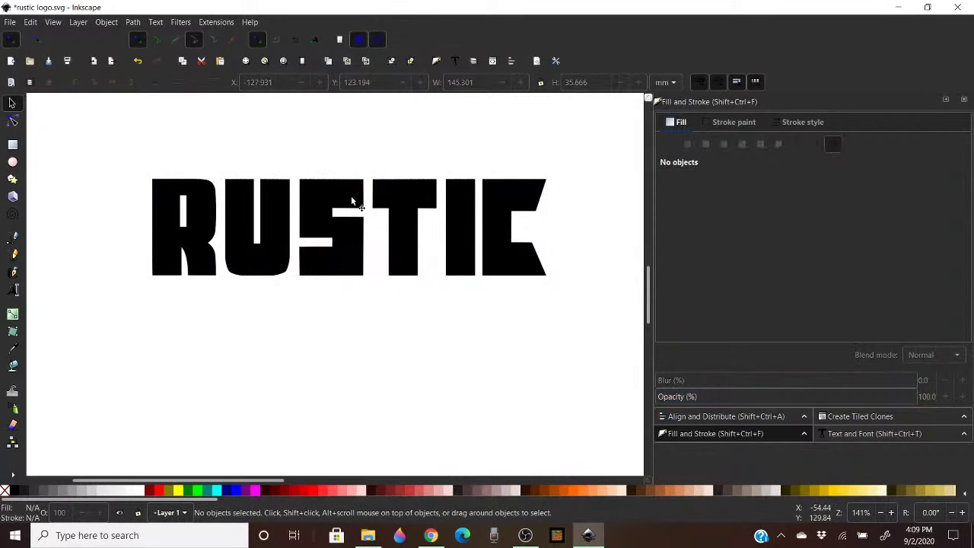
left_click(352, 202)
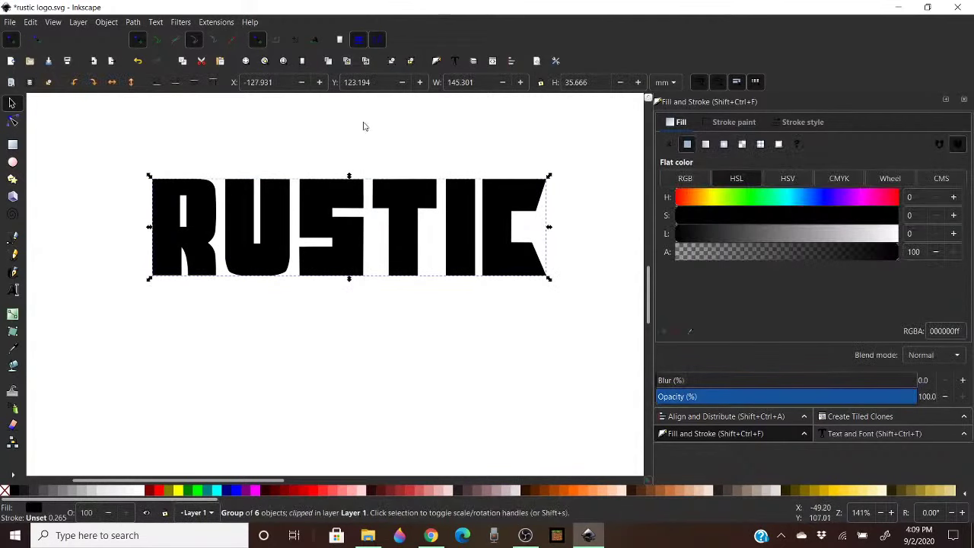
left_click(133, 22)
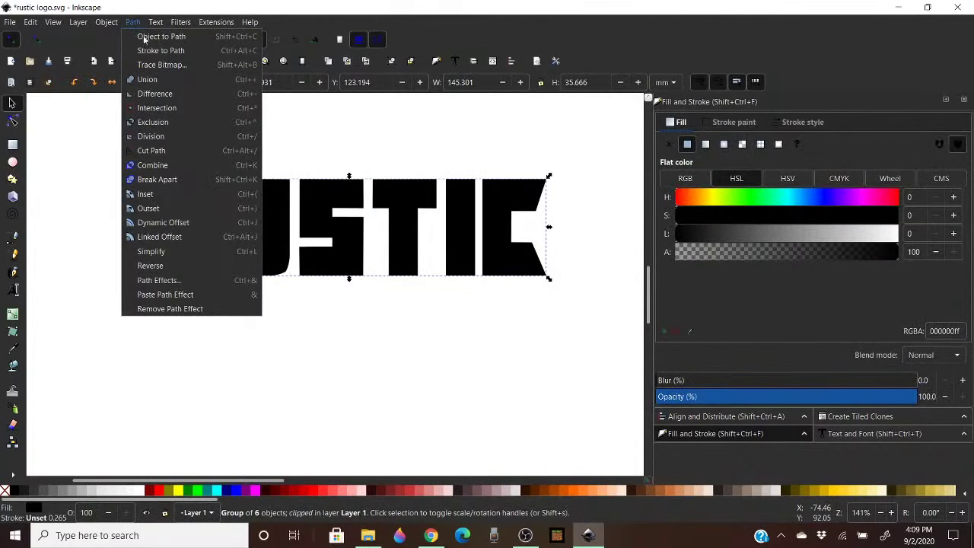
left_click(143, 39)
key("Escape")
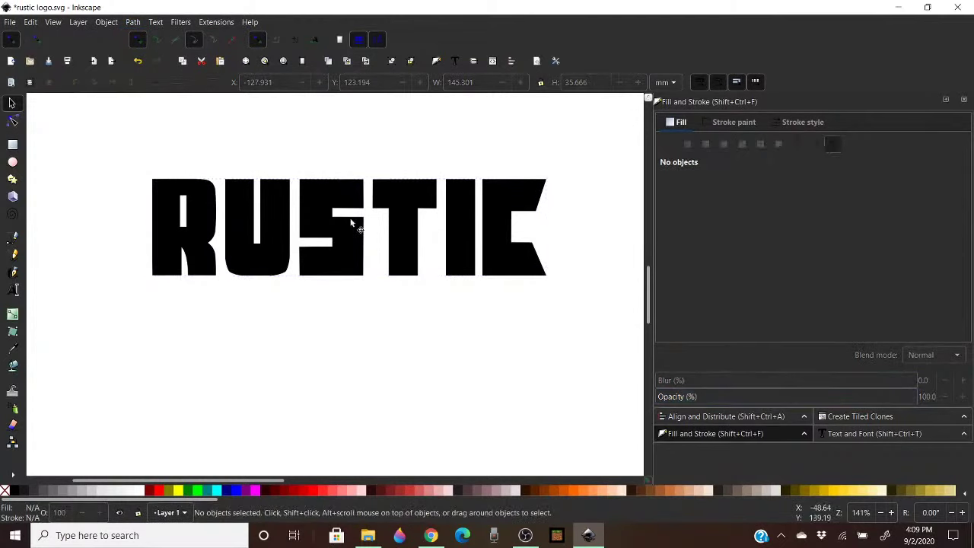
key("ctrl+z")
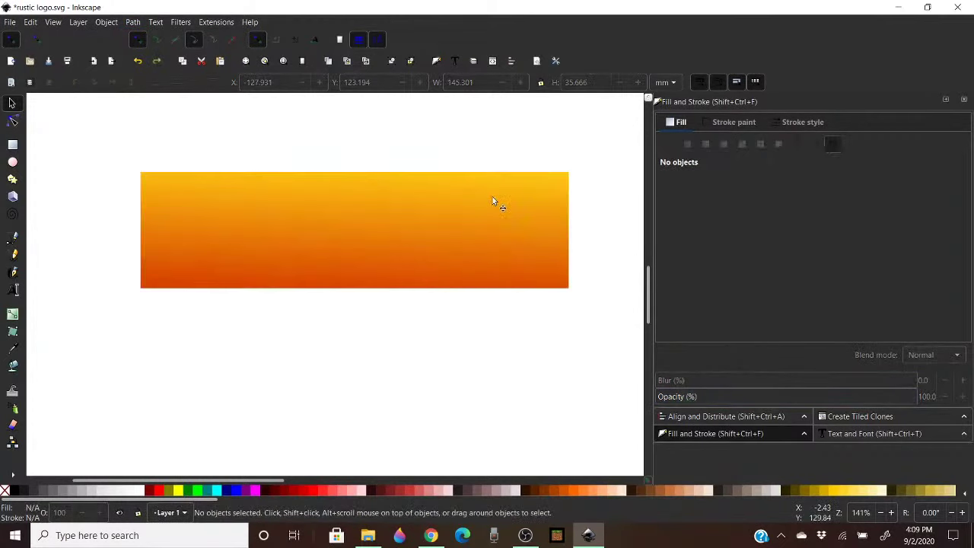
Try moving the gradient rectangle and the RUSTIC lettering apart, and undo the moves
left_click_drag(328, 272, 350, 366)
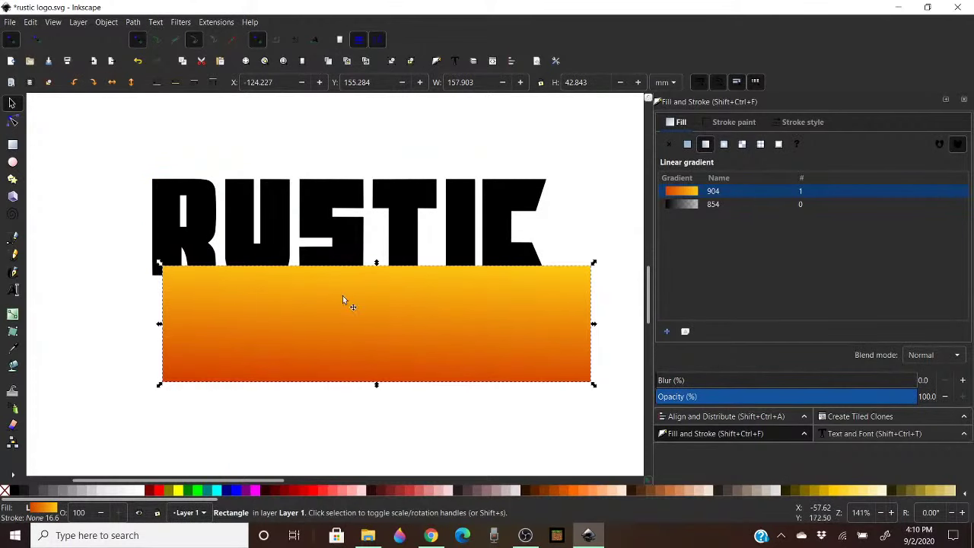
left_click_drag(348, 239, 346, 194)
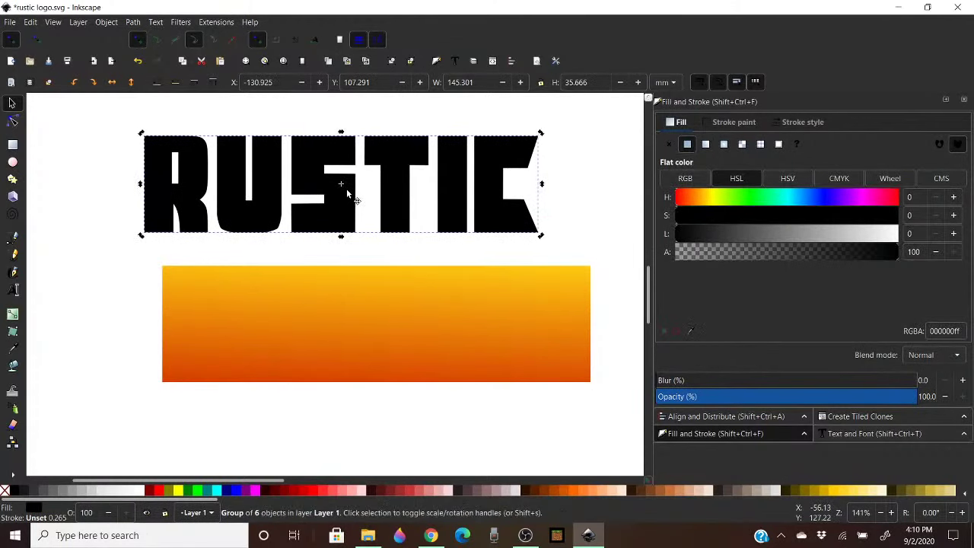
key("Escape")
left_click(346, 194)
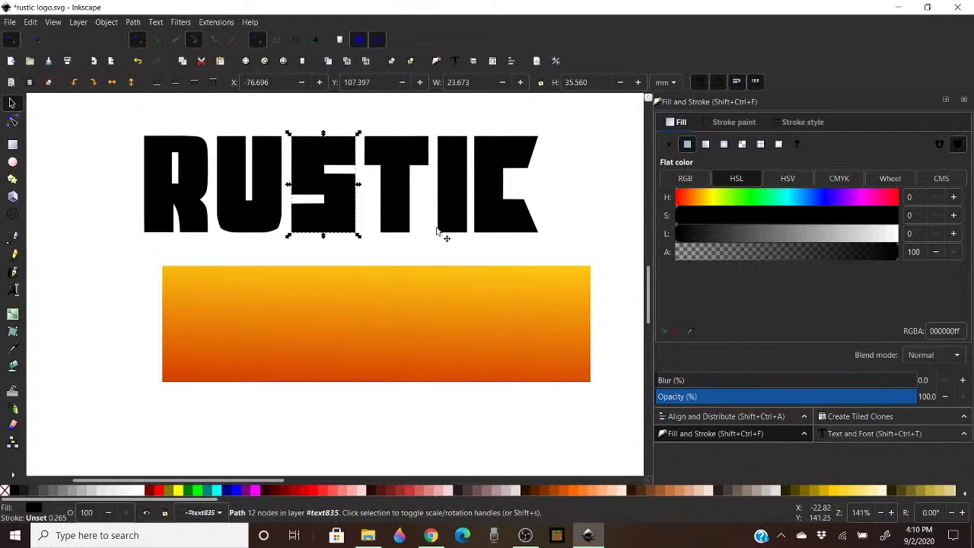
key("ctrl+z")
key("ctrl+z")
key("ctrl+z")
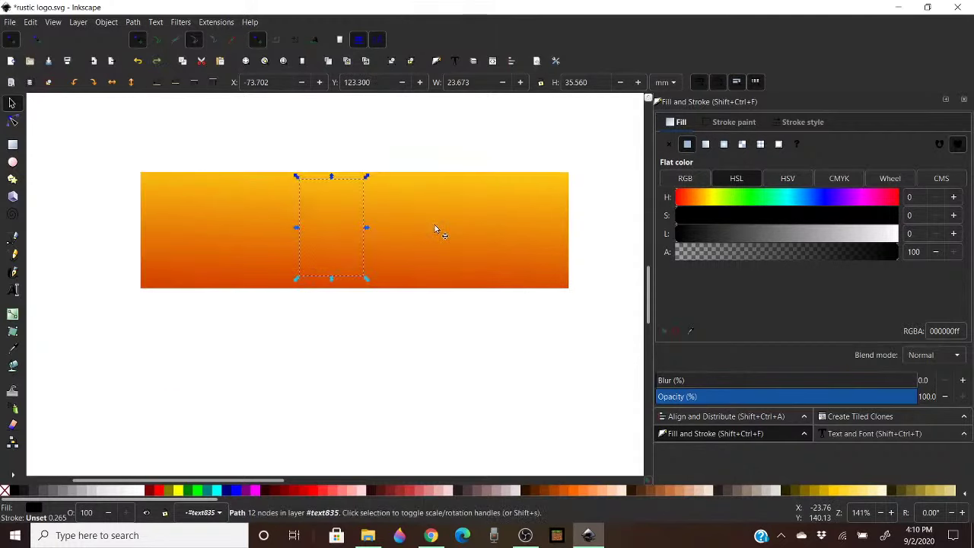
Place the gradient rectangle around the black RUSTIC lettering and lower it to the bottom of the stacking order, behind the letters
left_click(469, 142)
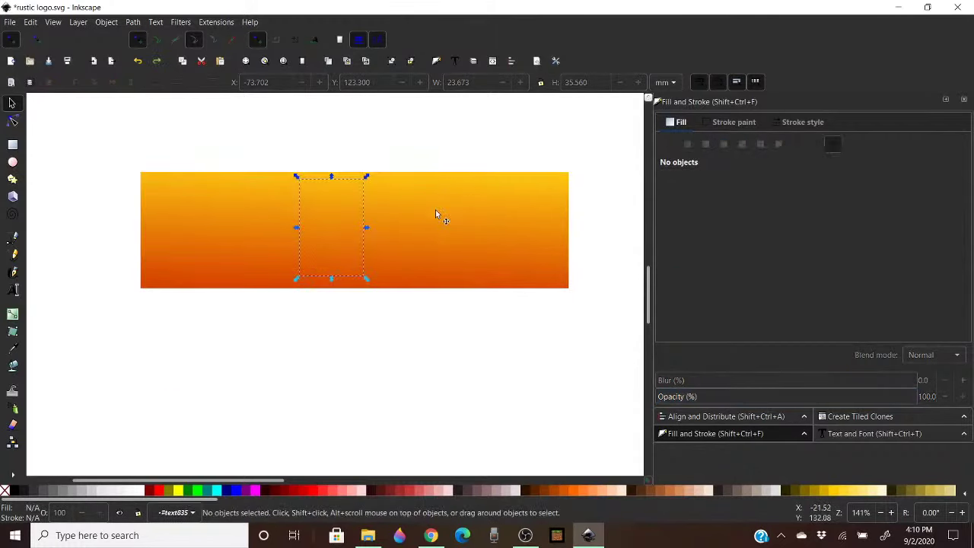
key("ctrl+shift+z")
key("ctrl+shift+z")
key("ctrl+shift+z")
left_click(414, 318)
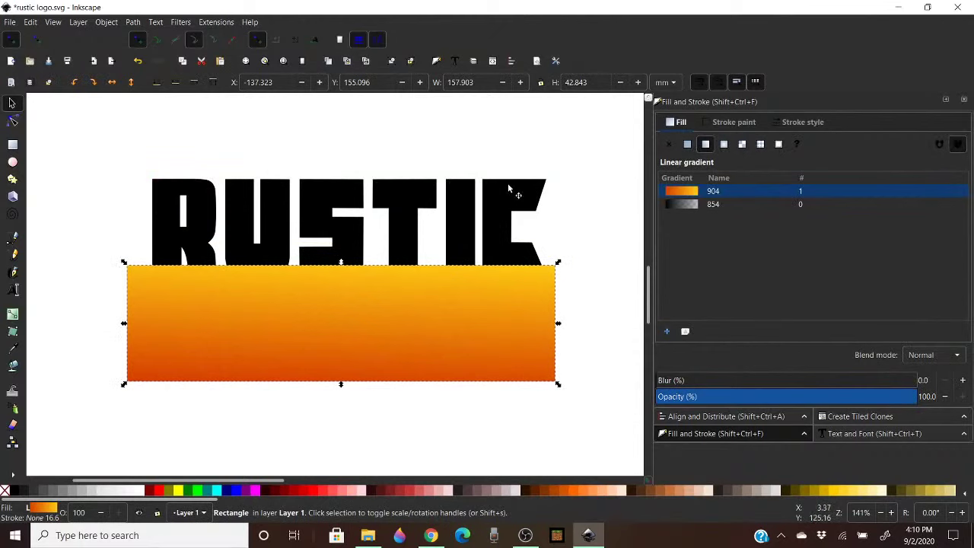
left_click(450, 215)
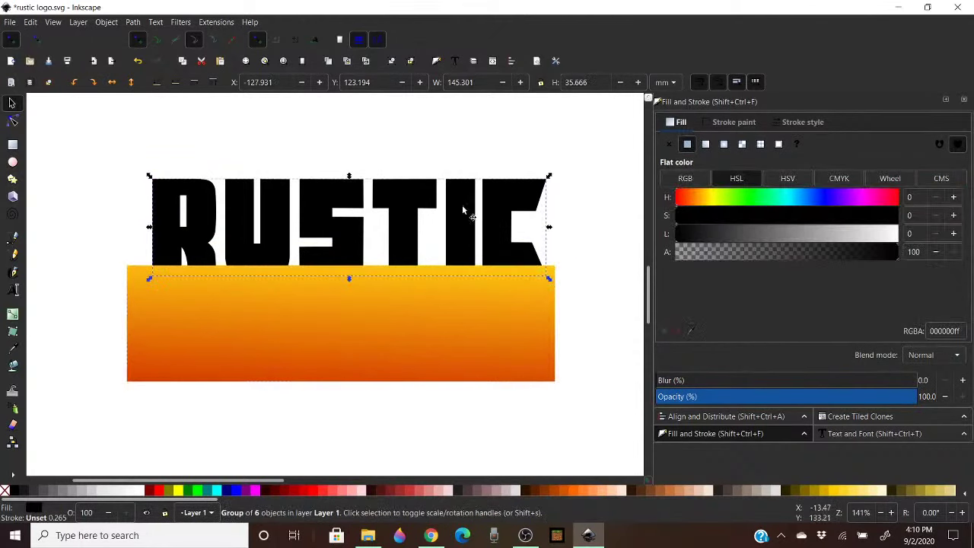
right_click(462, 205)
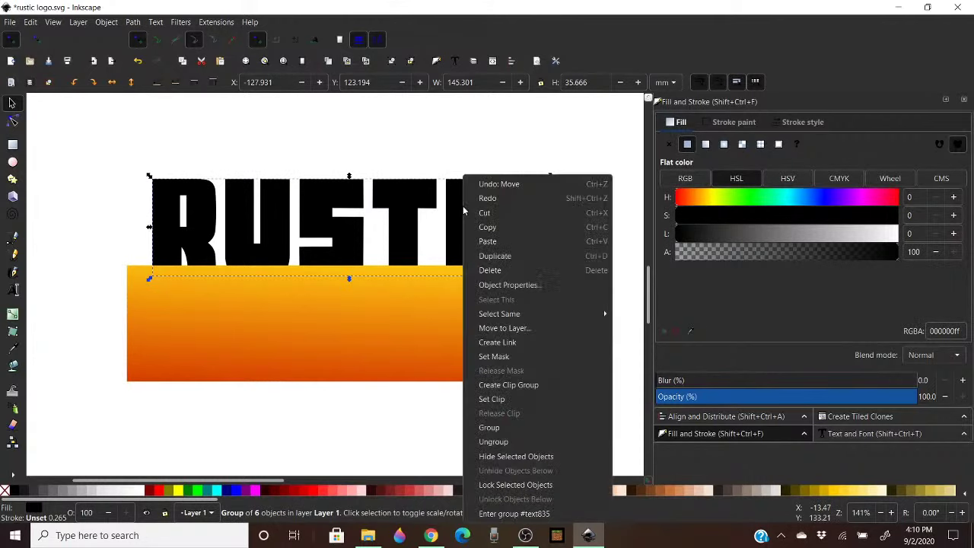
left_click(362, 161)
left_click_drag(395, 317, 396, 228)
key("End")
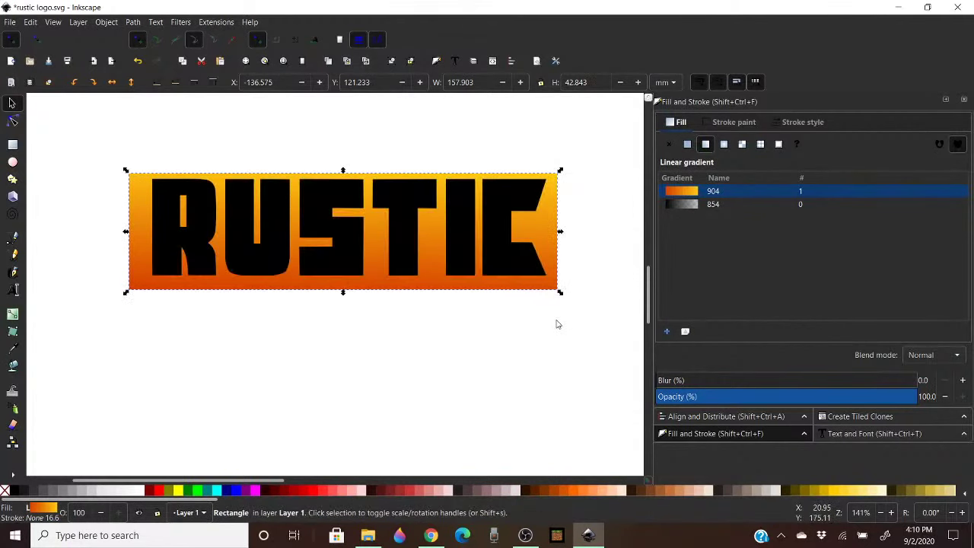
Set the black RUSTIC lettering as the clip of the gradient rectangle behind it
left_click(505, 232, "shift")
right_click(504, 232)
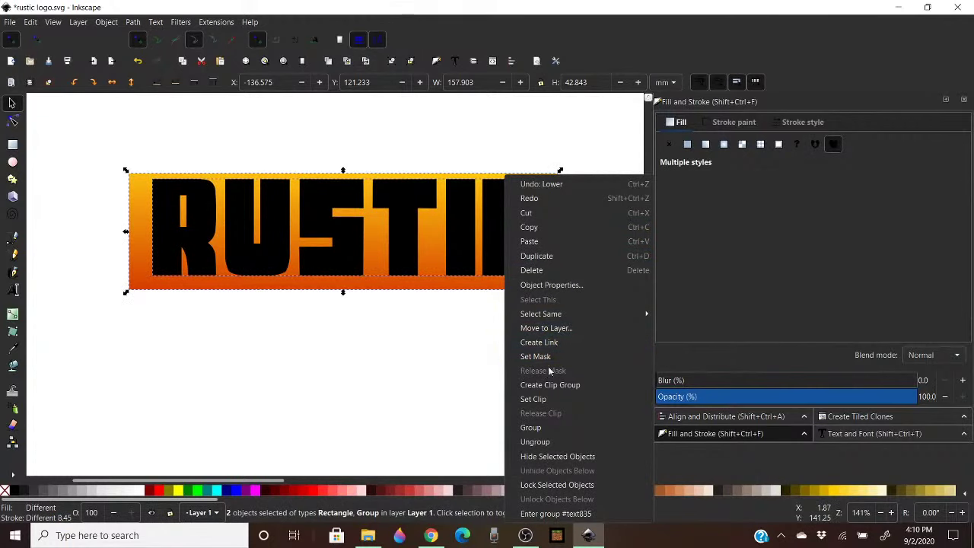
left_click(534, 398)
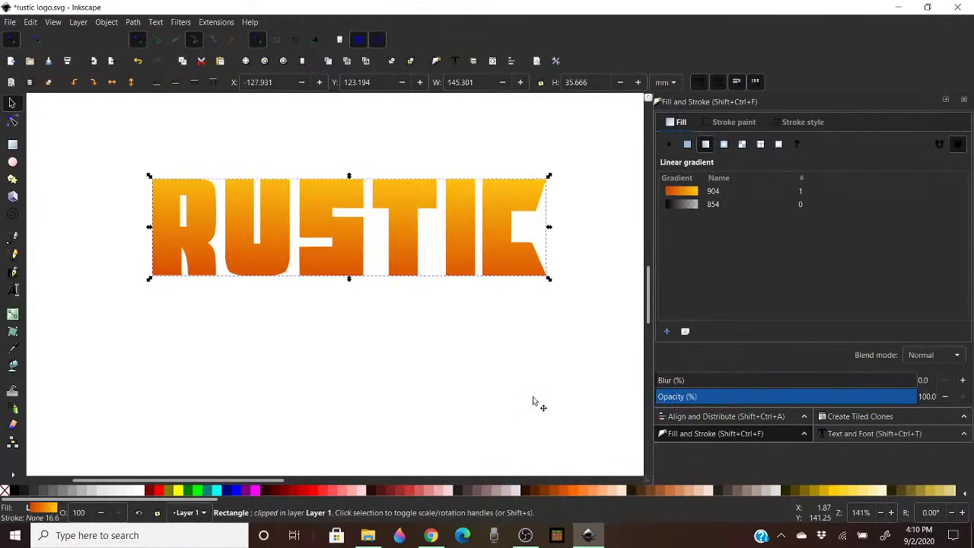
left_click(429, 370)
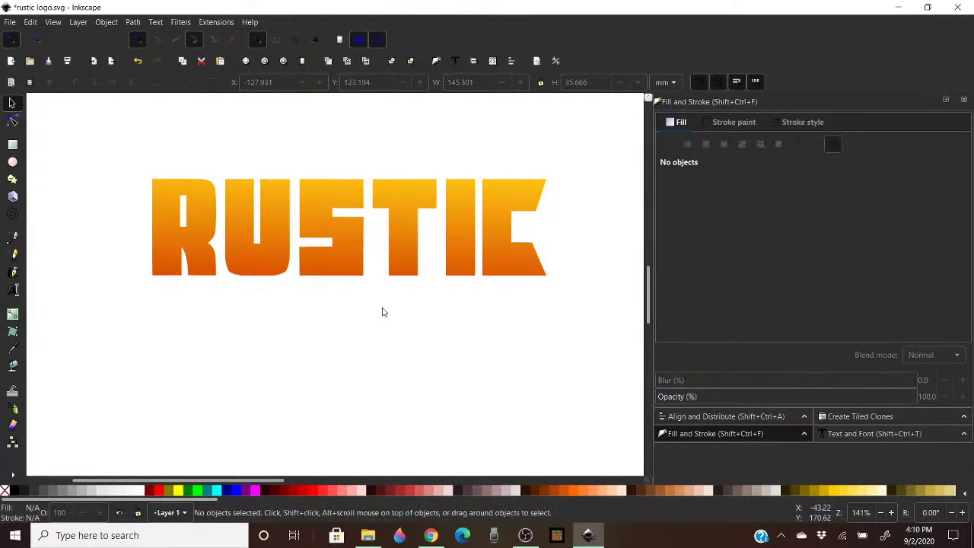
Adjust the hue of the yellow upper stop in the clipped RUSTIC lettering's gradient
left_click(347, 239)
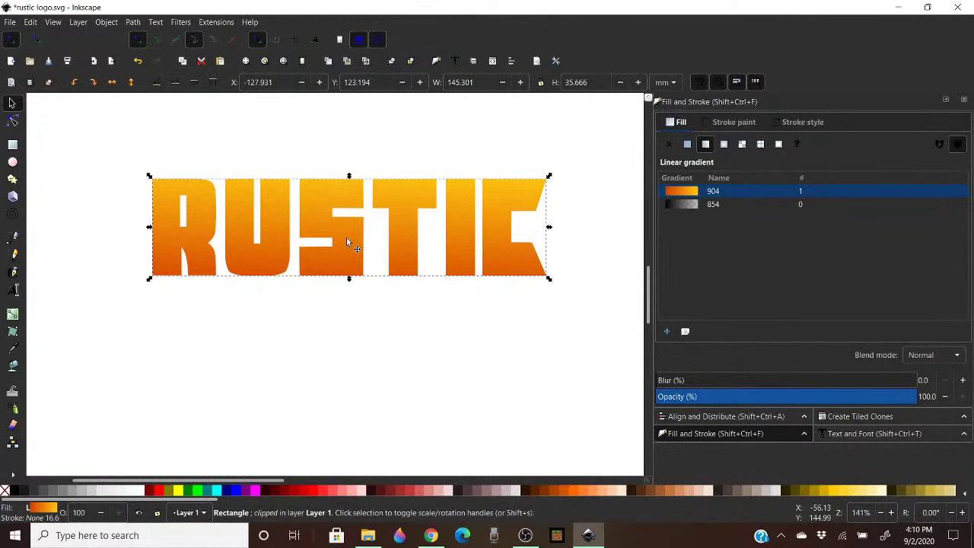
mouse_move(351, 246)
left_mouse_down()
mouse_move(353, 214)
mouse_move(346, 252)
mouse_move(347, 236)
left_mouse_up()
key("r")
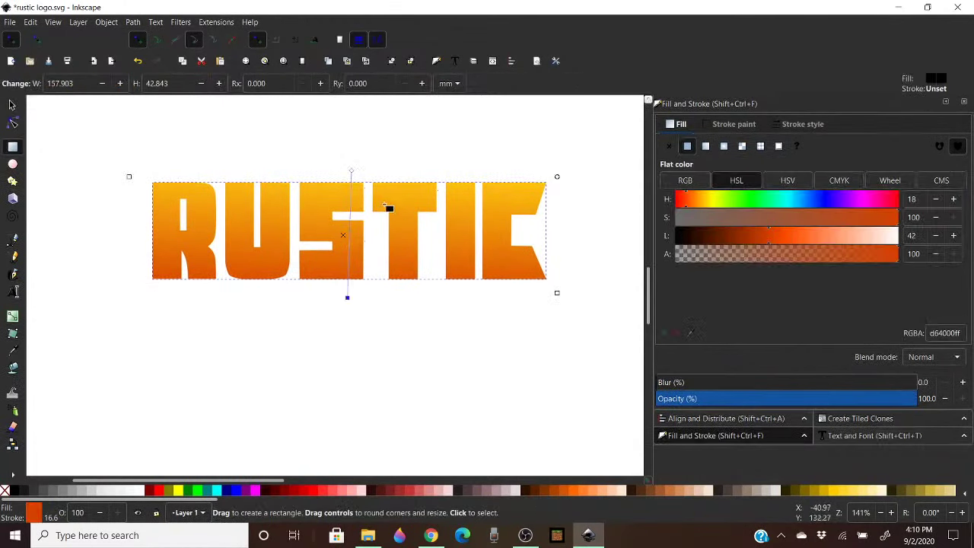
left_click(351, 171)
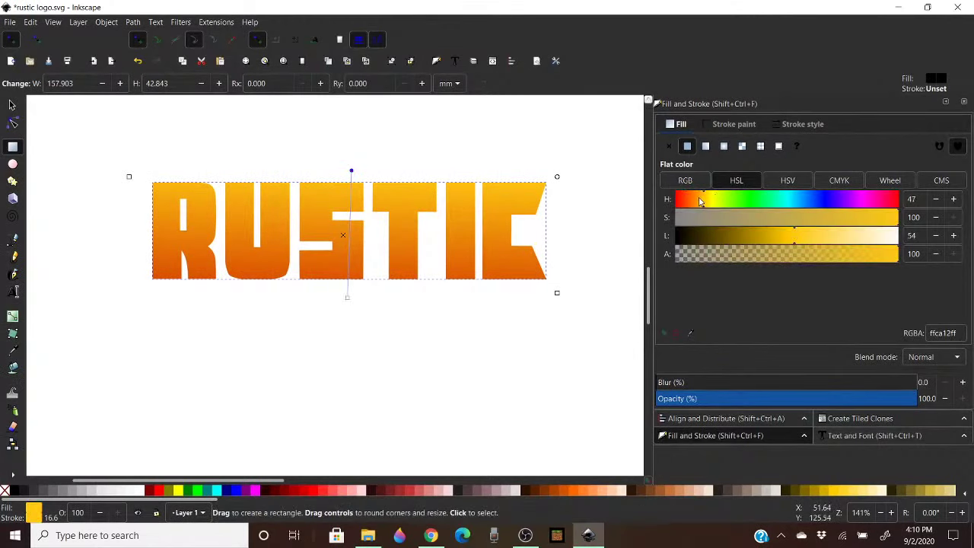
left_click_drag(699, 200, 705, 201)
Set the lightness of the gradient's orange lower stop to 40 (cd3d00ff) and shift its handle slightly up and right
left_click(348, 297)
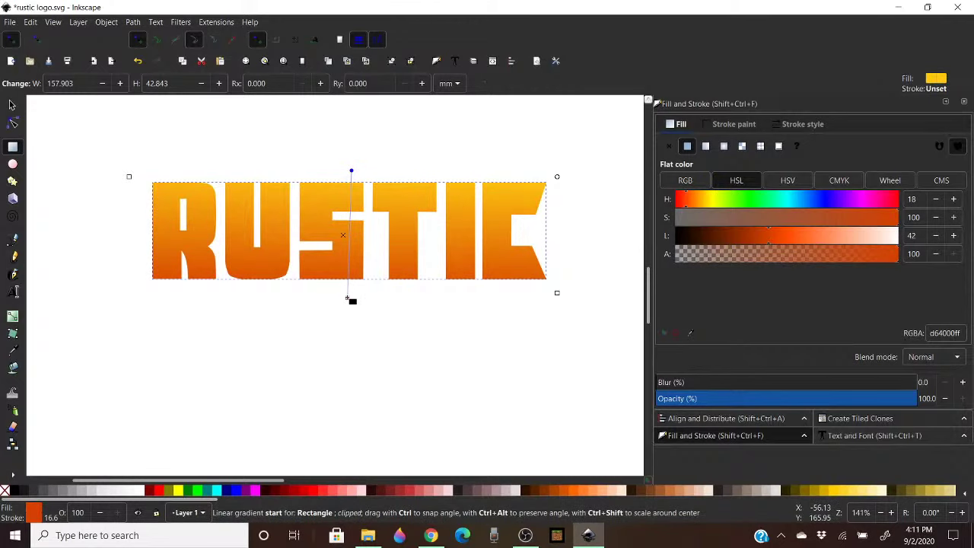
left_click(767, 239)
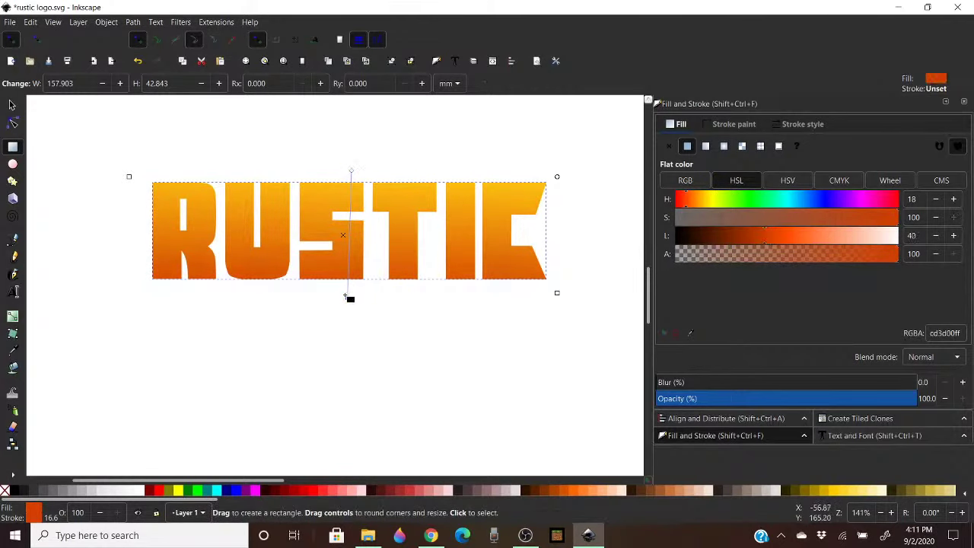
left_click_drag(353, 293, 355, 292)
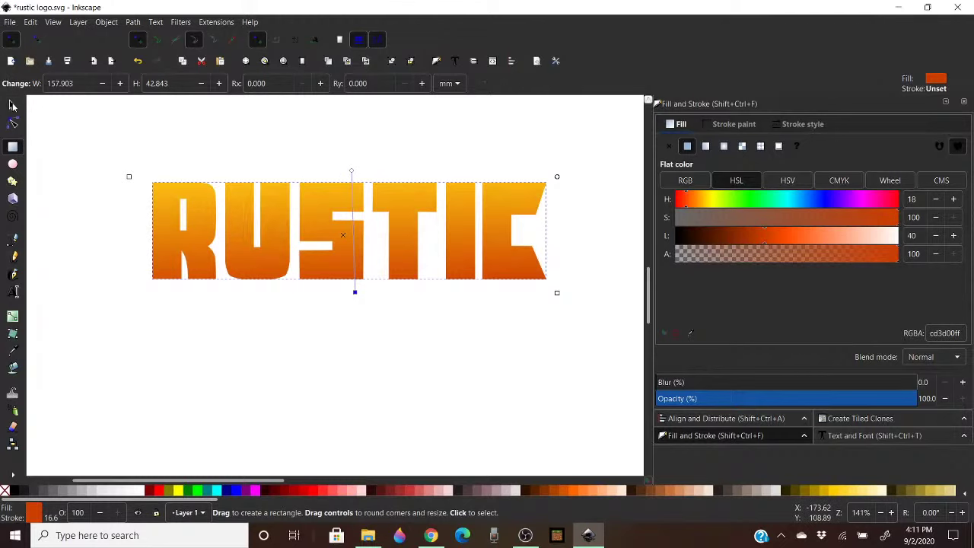
Move the clipped RUSTIC lettering down and slightly left, to about X -131.7 and Y 135.4 mm
left_click(13, 105)
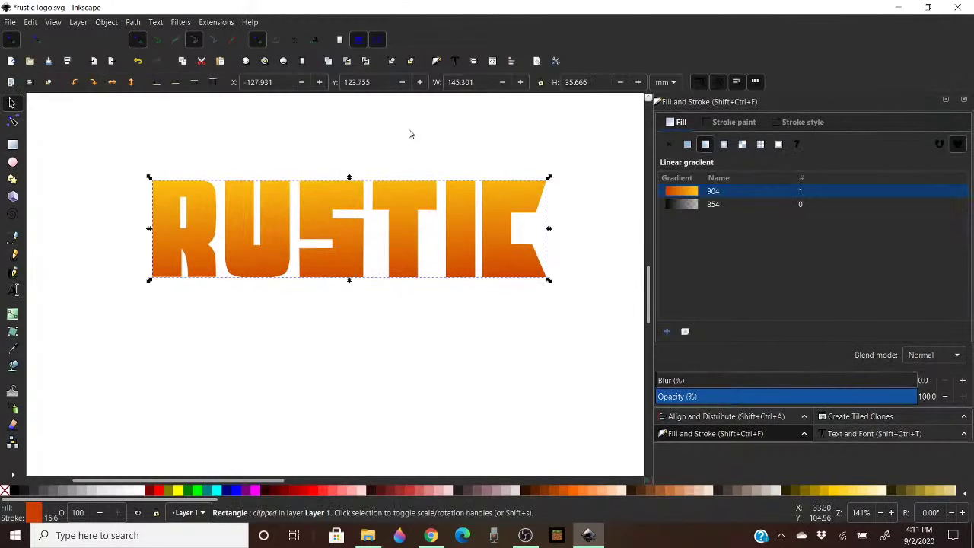
left_click_drag(453, 222, 444, 242)
left_click(592, 189)
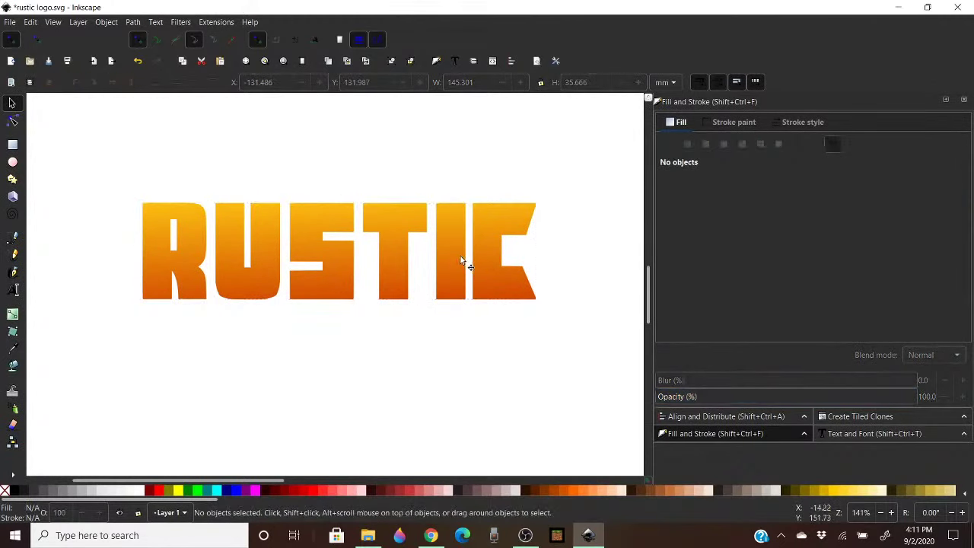
left_click_drag(380, 218, 382, 236)
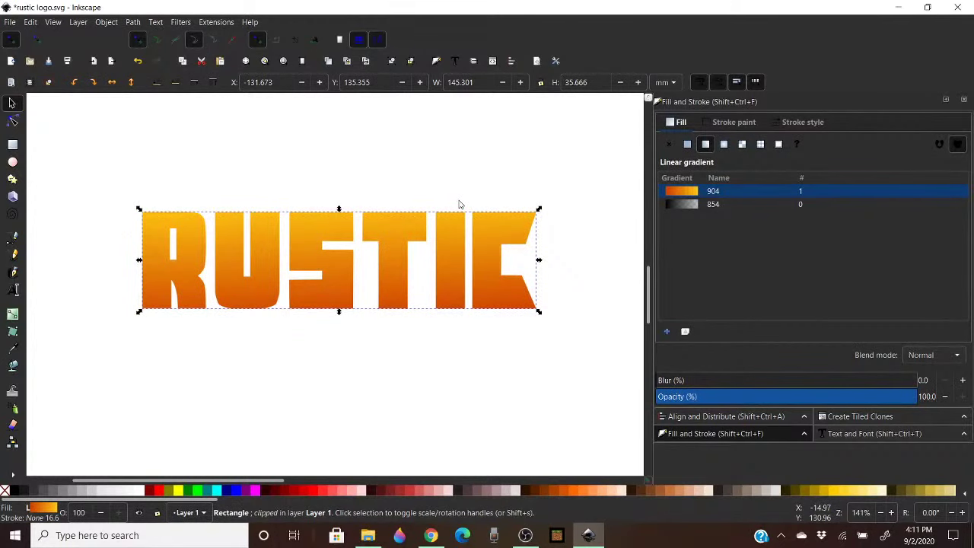
Draw a circle about 32 mm across over the lower part of the R and set its fill lightness to 31 (a02f00ff)
left_click(12, 162)
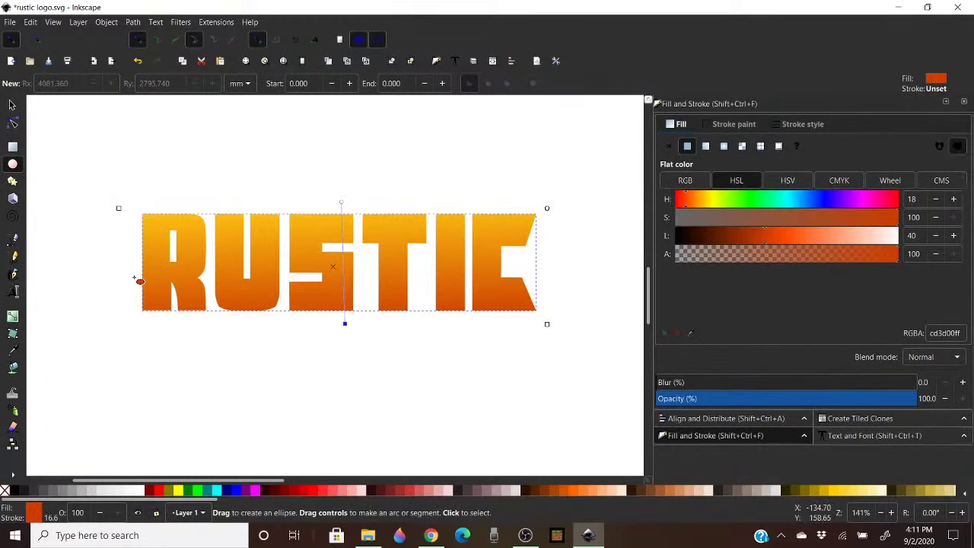
left_click_drag(140, 276, 238, 326)
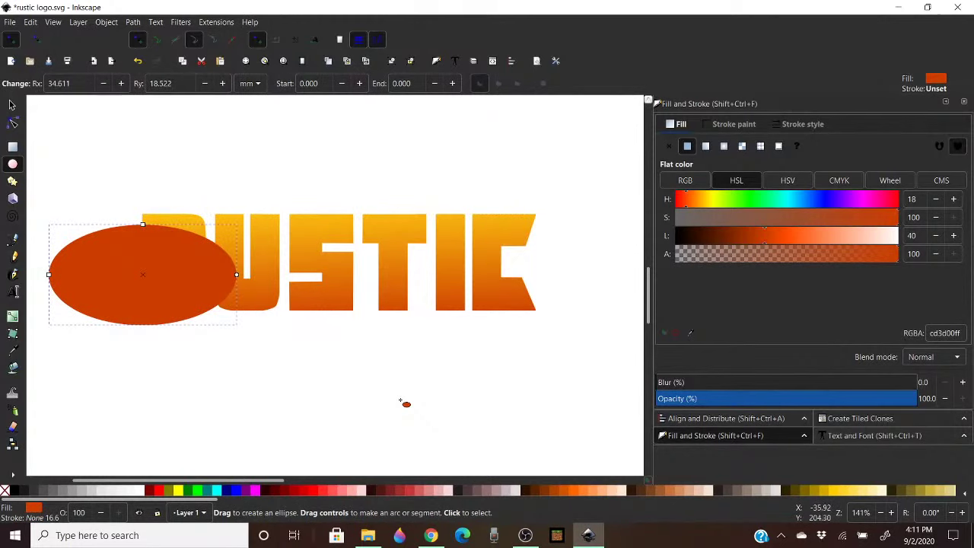
key("ctrl+z")
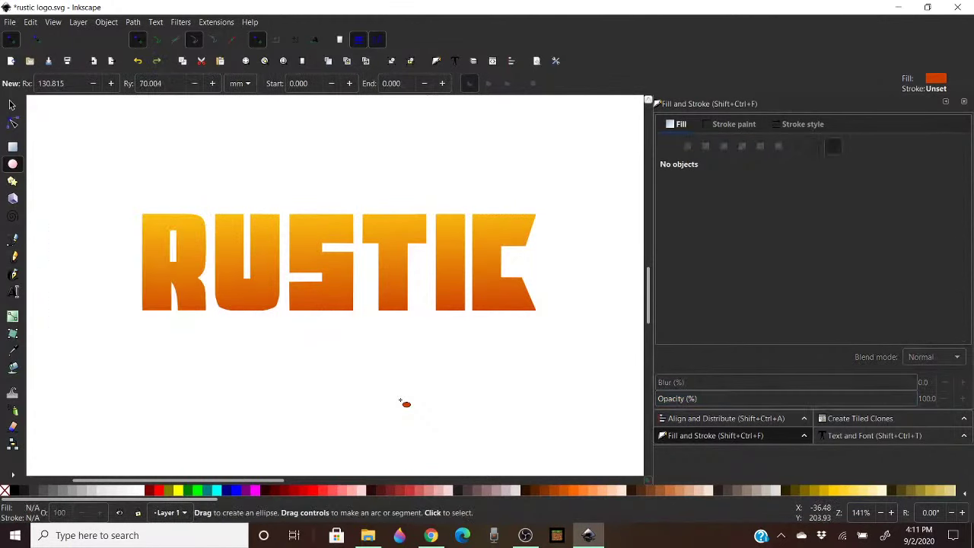
left_click_drag(130, 270, 217, 357)
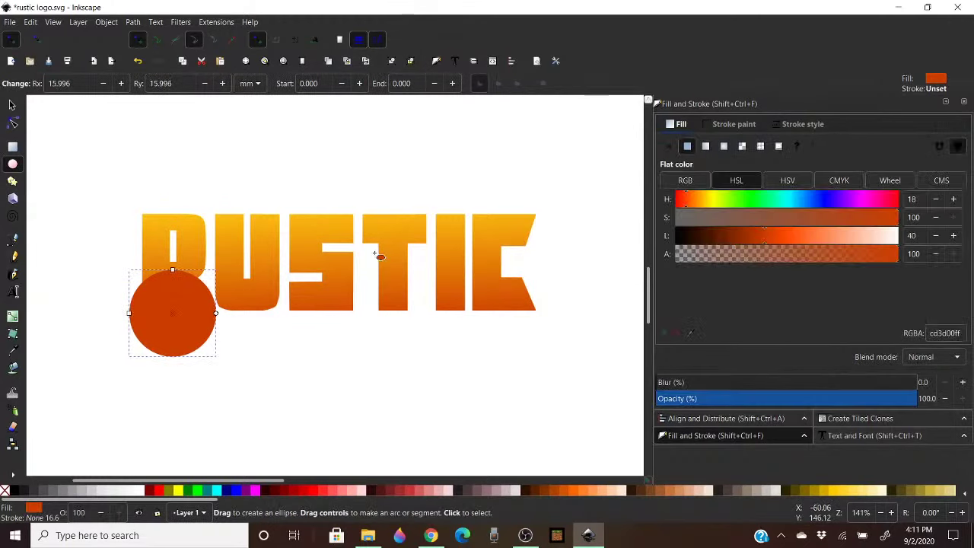
left_click_drag(764, 236, 745, 236)
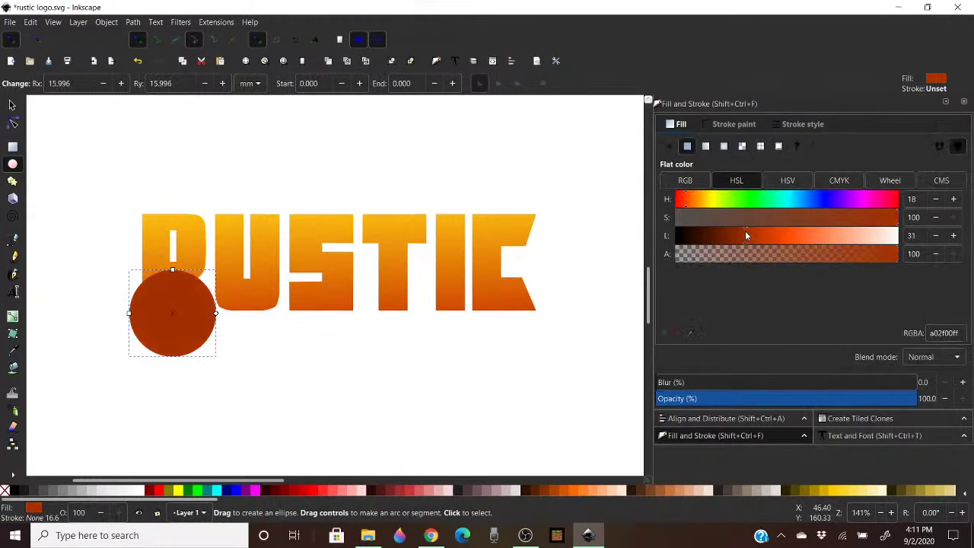
Duplicate the dark orange circle twice and arrange the three circles as an overlapping cluster over the lower R and U
left_click(11, 104)
left_click_drag(161, 302, 266, 287)
right_click(160, 305)
left_click(218, 269)
right_click(213, 316)
left_click(229, 270)
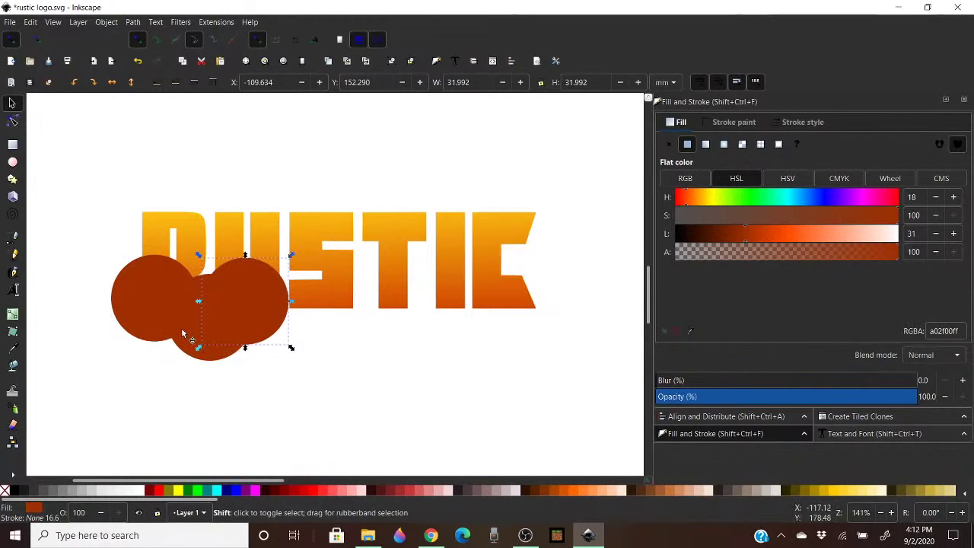
Duplicate the three clustered circles together and scale the copies down to about 73%, about 47.6 mm wide overall
left_click(157, 299, "shift")
left_click(195, 326, "shift")
right_click(206, 318)
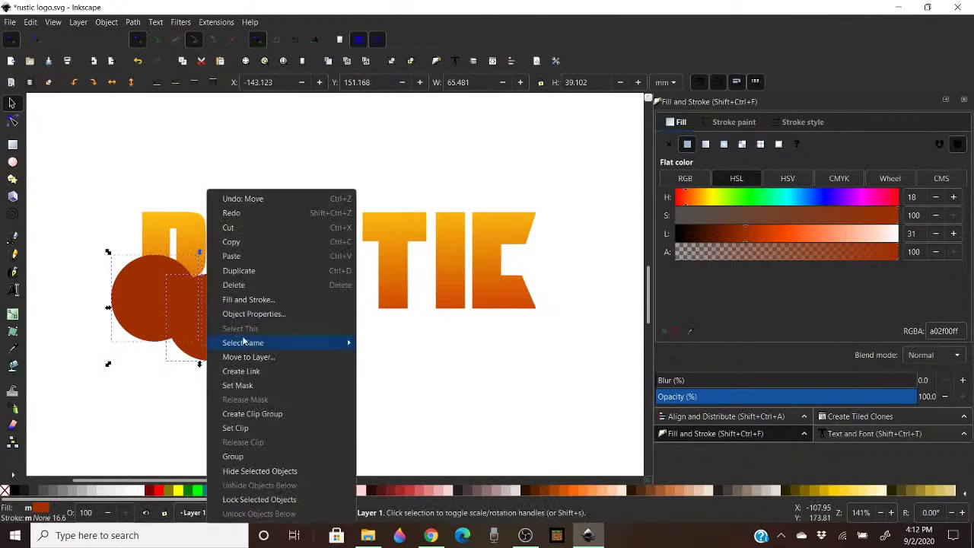
left_click(248, 272)
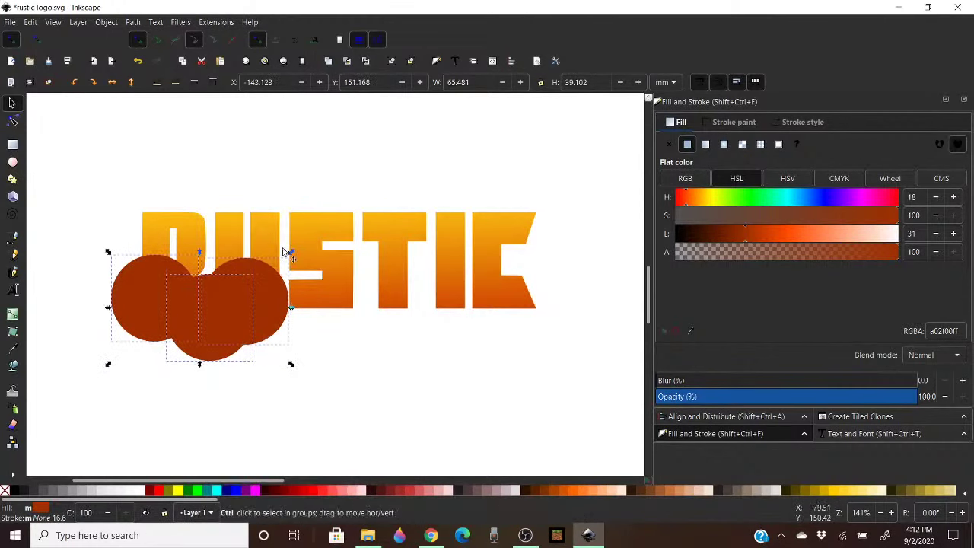
left_click_drag(293, 251, 257, 279)
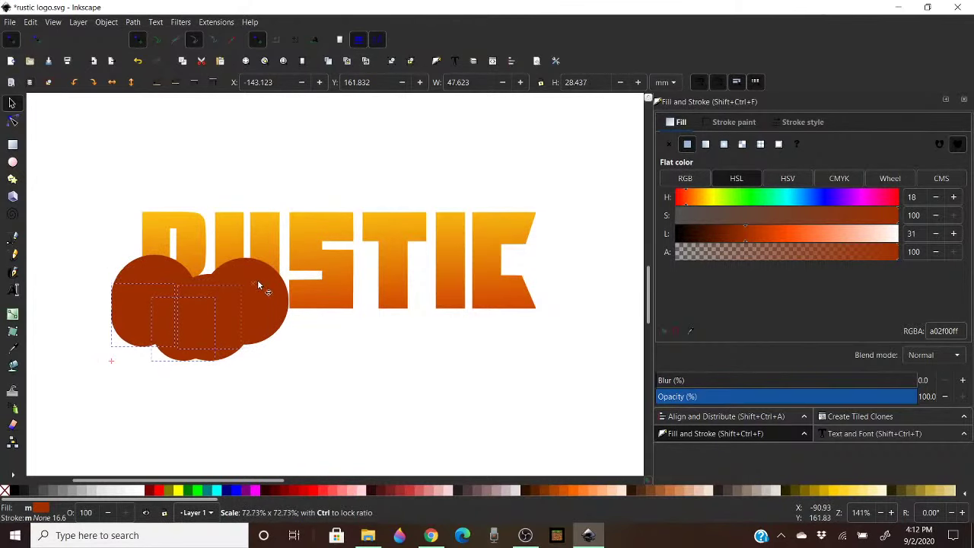
Set the smaller circles' fill lightness to 33 (aa3200ff) and place them over the upper part of the large cluster
left_click_drag(189, 328, 337, 306)
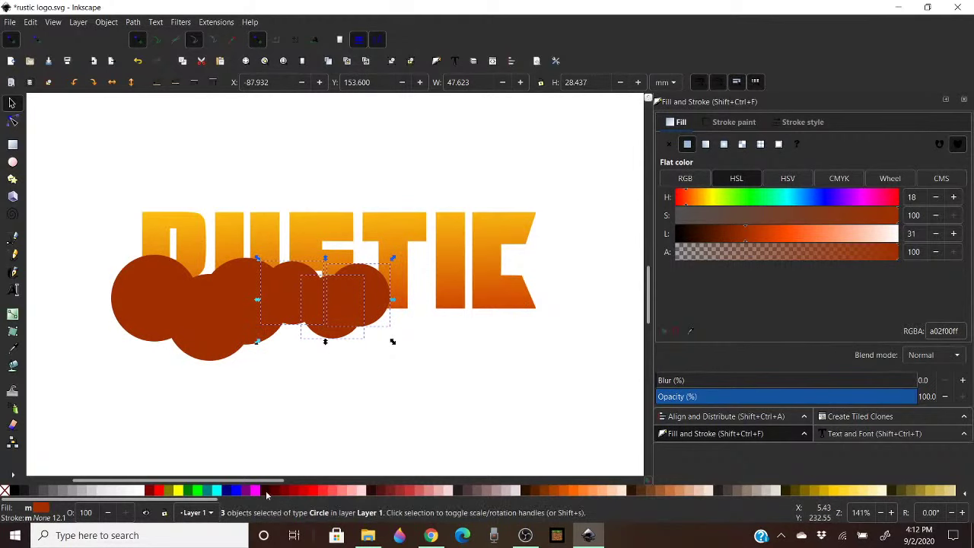
left_click(750, 233)
left_click_drag(330, 294, 264, 282)
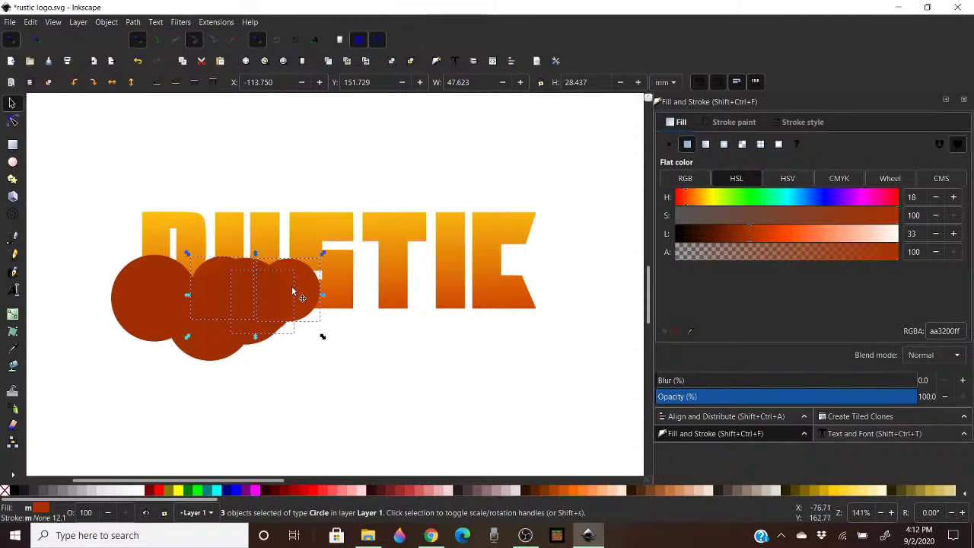
left_click_drag(294, 292, 245, 286)
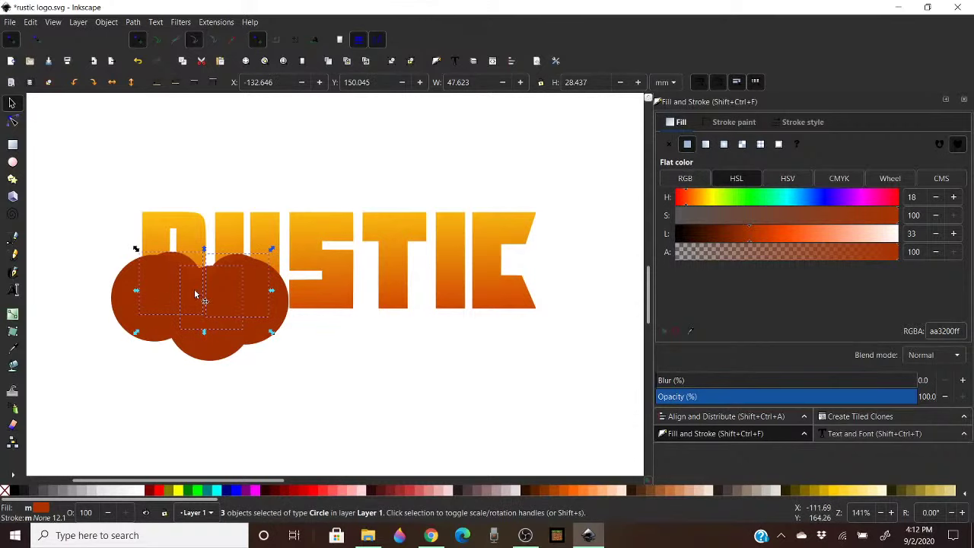
Duplicate the three large circles together and darken the copies' fill to lightness 29 (932b00ff)
left_click(119, 292)
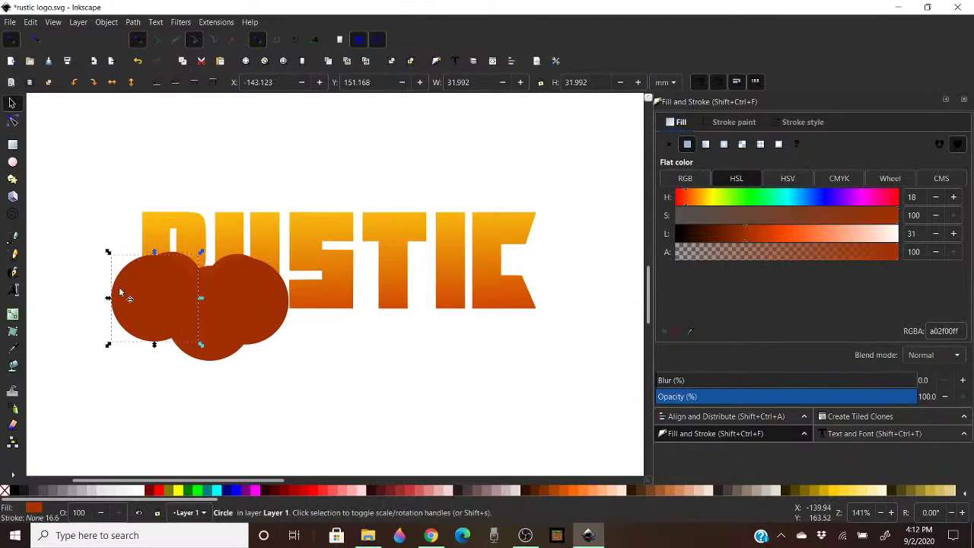
left_click(216, 349)
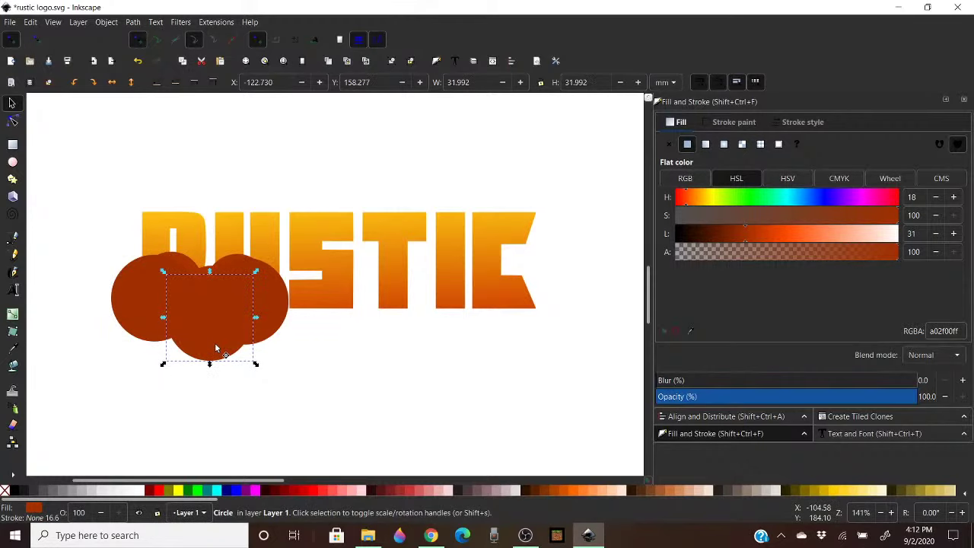
left_click(345, 344)
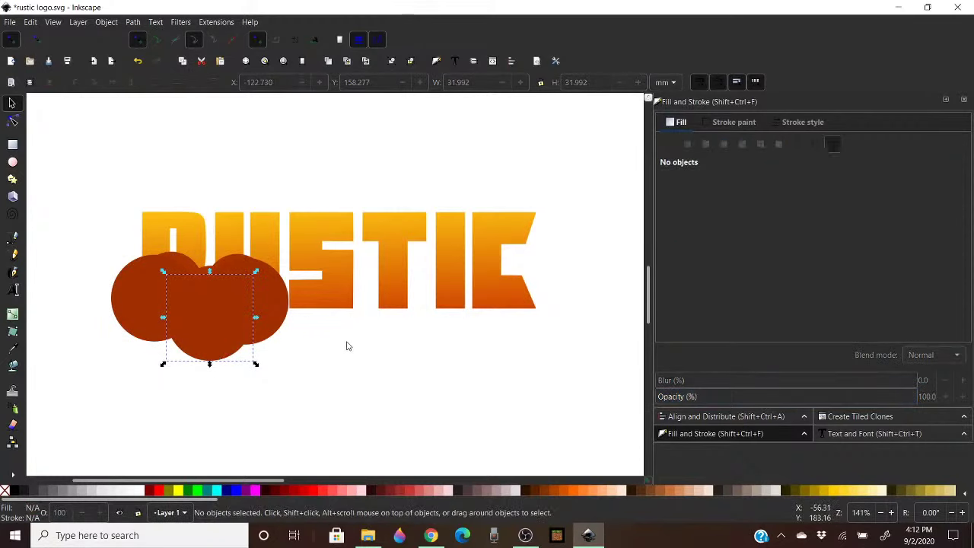
left_click(191, 261)
left_click(253, 312, "shift")
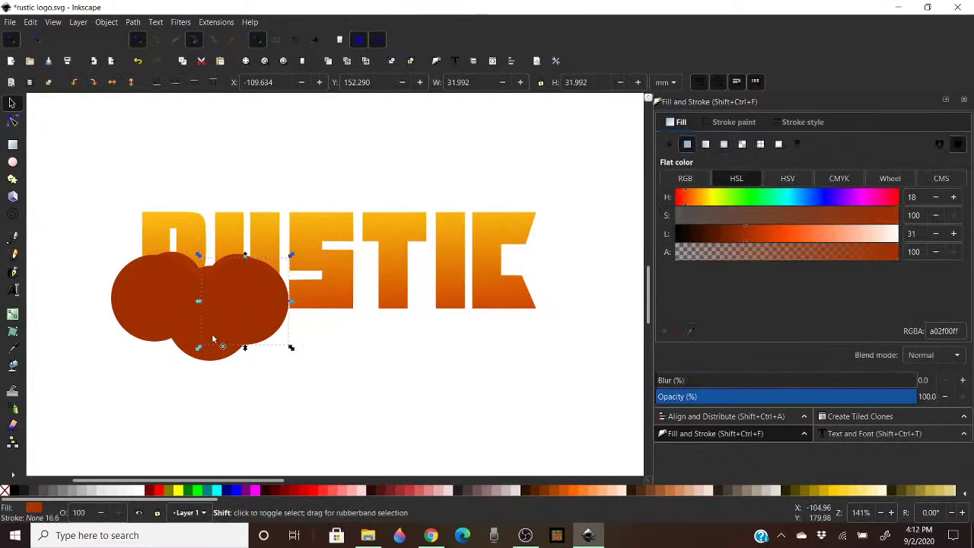
left_click(187, 334, "shift")
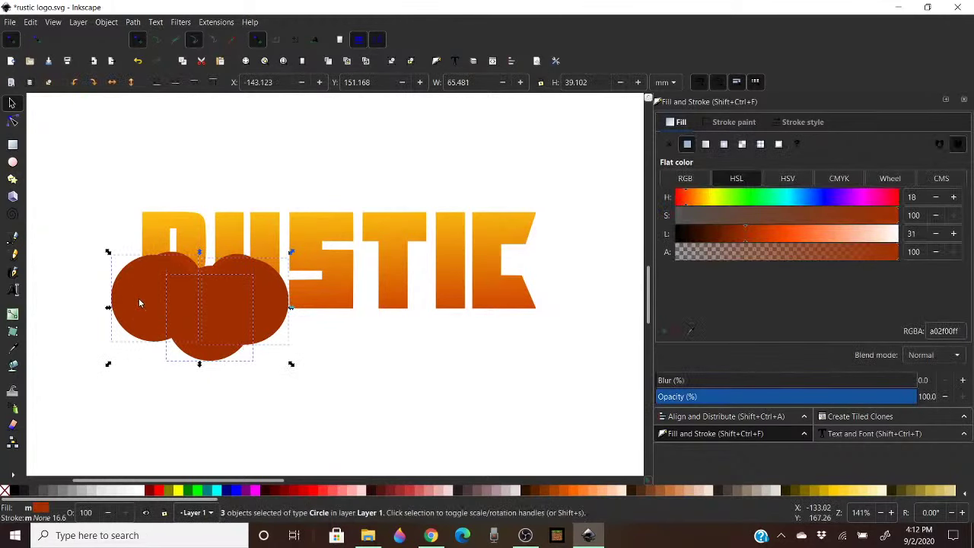
right_click(140, 298)
left_click(221, 269)
left_click(742, 233)
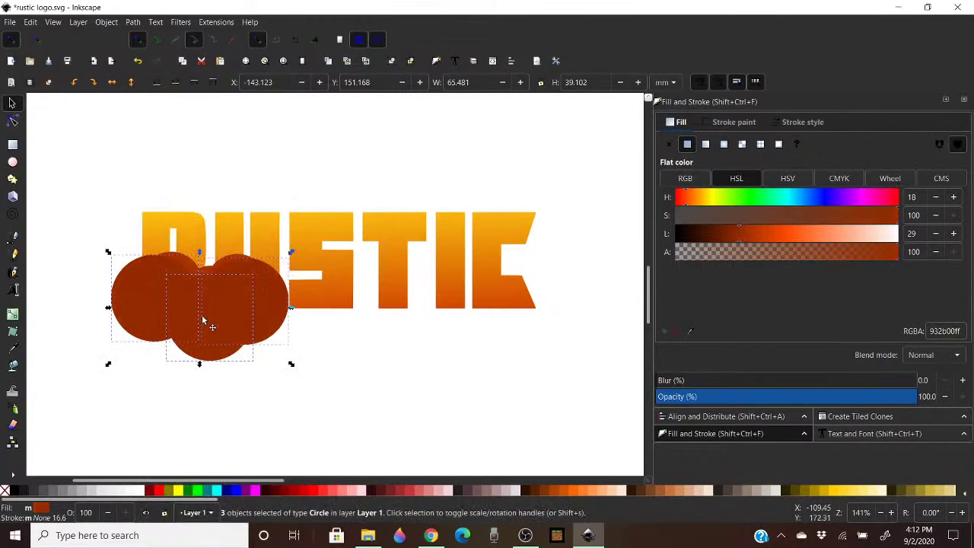
Move the three darker circles down over the lower U and S, then rotate and skew them into a slanted arrangement
left_click_drag(203, 318, 228, 331)
left_click(293, 295)
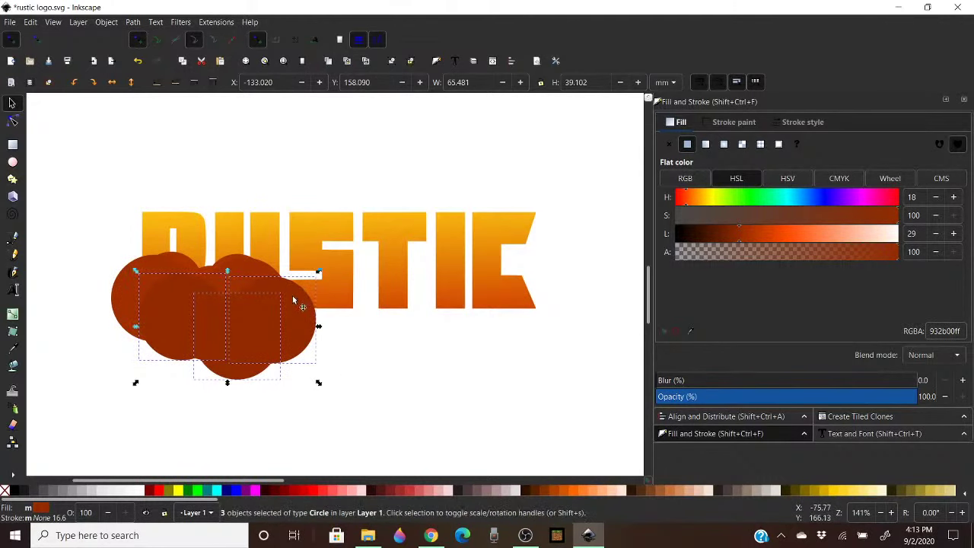
left_click_drag(318, 272, 305, 251)
left_click_drag(228, 263, 219, 264)
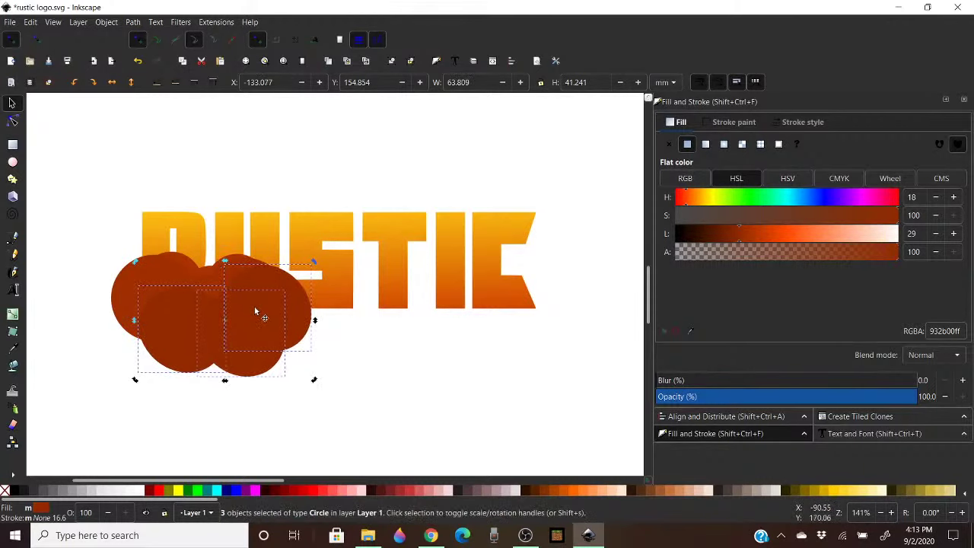
left_click_drag(135, 320, 163, 343)
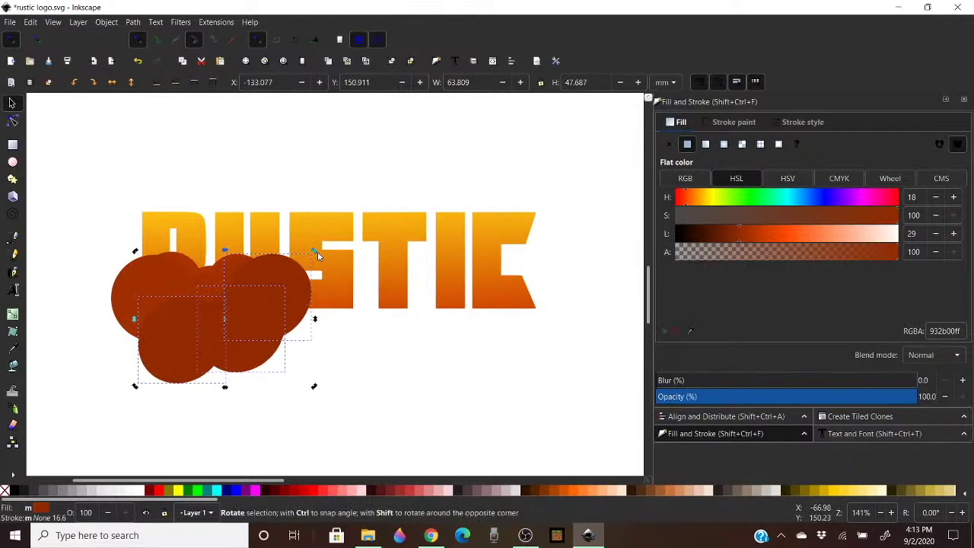
left_click_drag(313, 252, 324, 266)
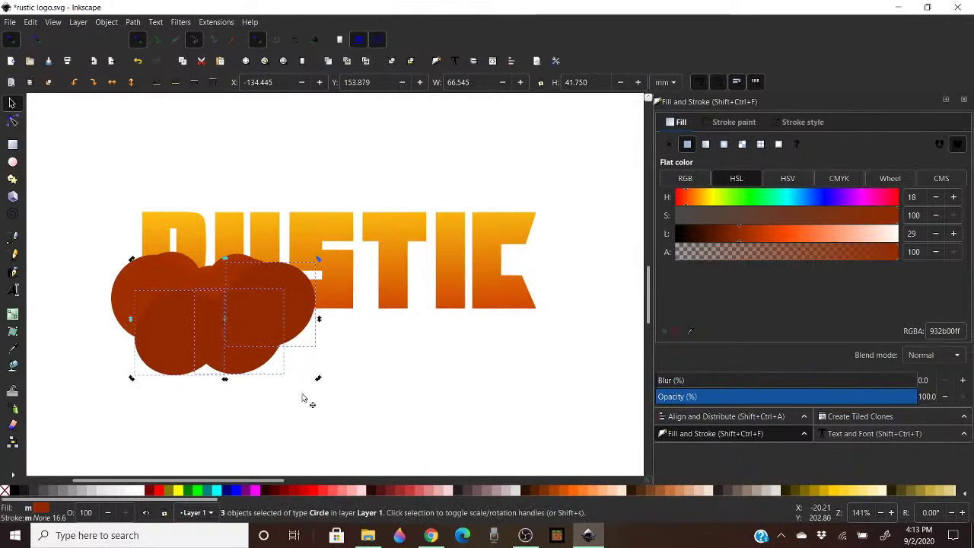
Rearrange the lower darker circles along the cluster's underside and place a duplicate of one at the cluster's left end
left_click_drag(169, 314, 193, 348)
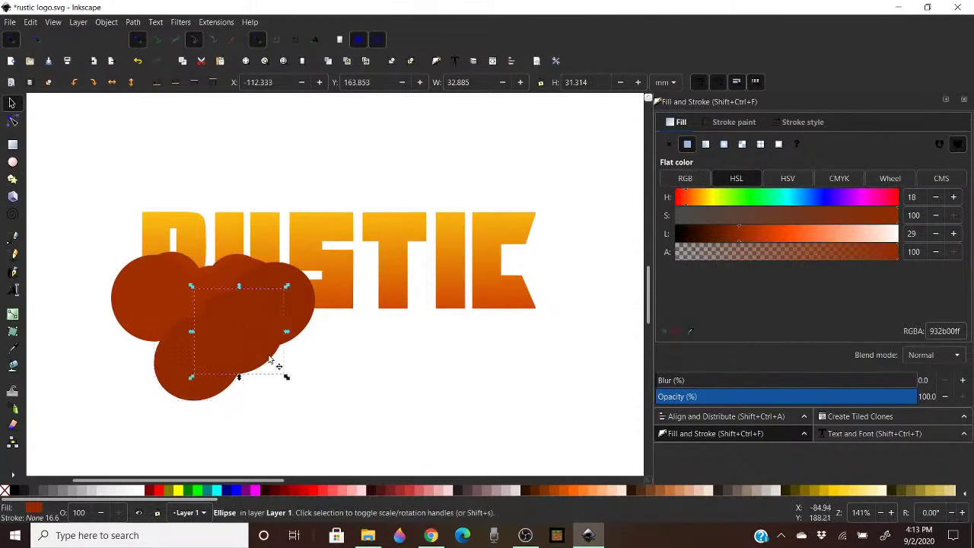
left_click_drag(226, 383, 257, 348)
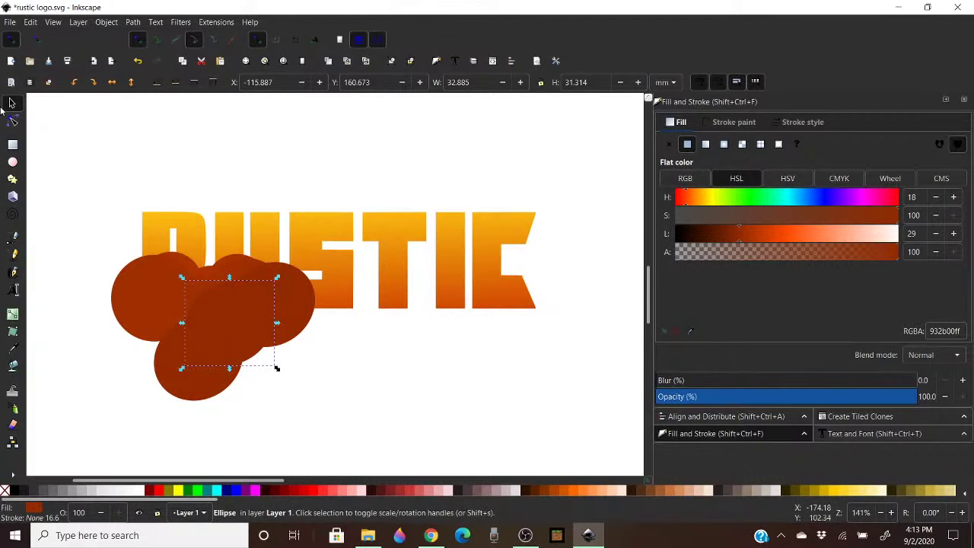
right_click(226, 308)
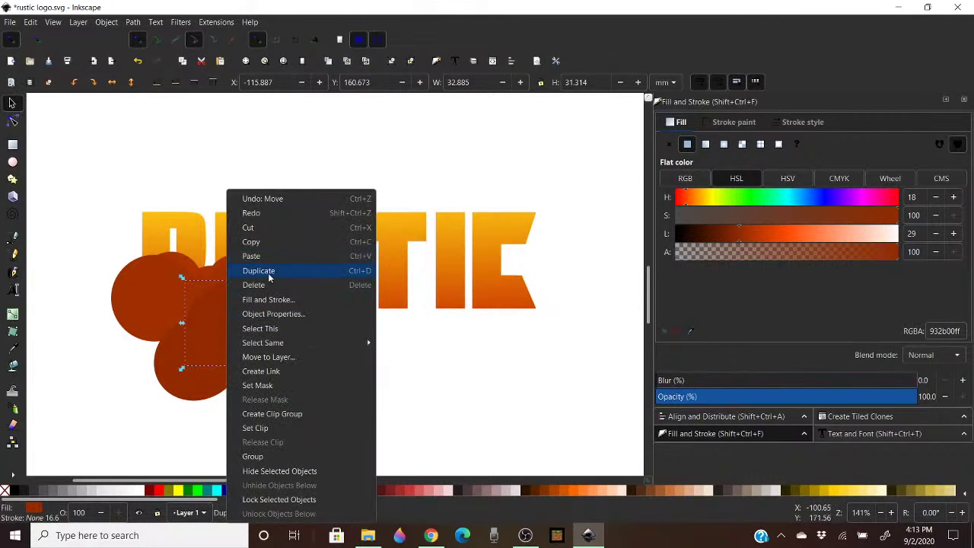
left_click(258, 270)
left_click_drag(247, 318, 131, 292)
left_click(131, 292)
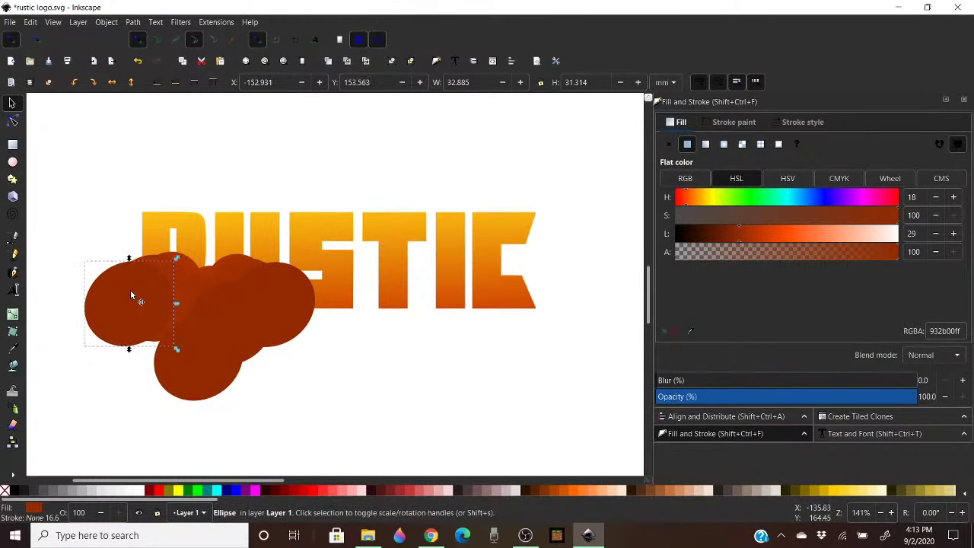
left_click(196, 385)
left_click_drag(196, 384, 167, 367)
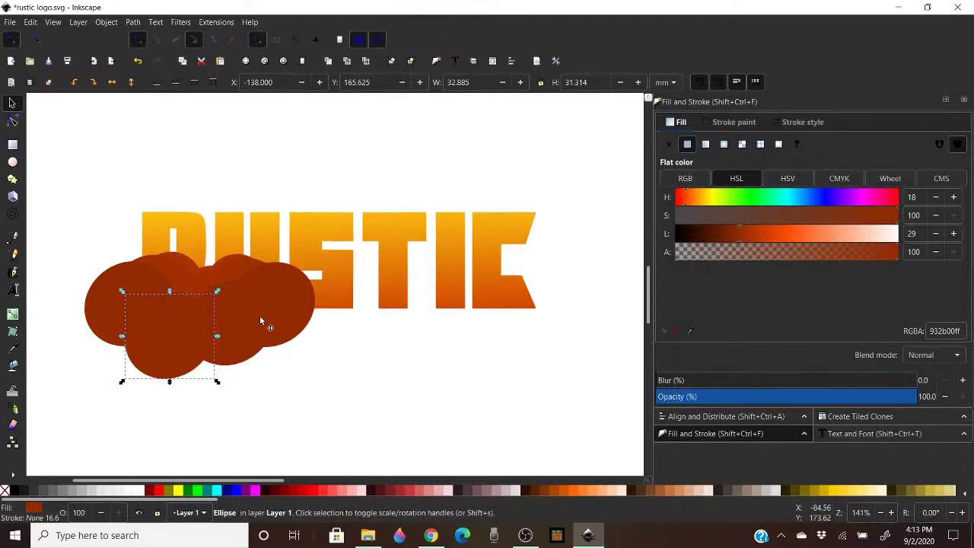
Duplicate the lowest circle onto the cluster's left end and set the copy's fill lightness to 27 (872800ff)
right_click(178, 336)
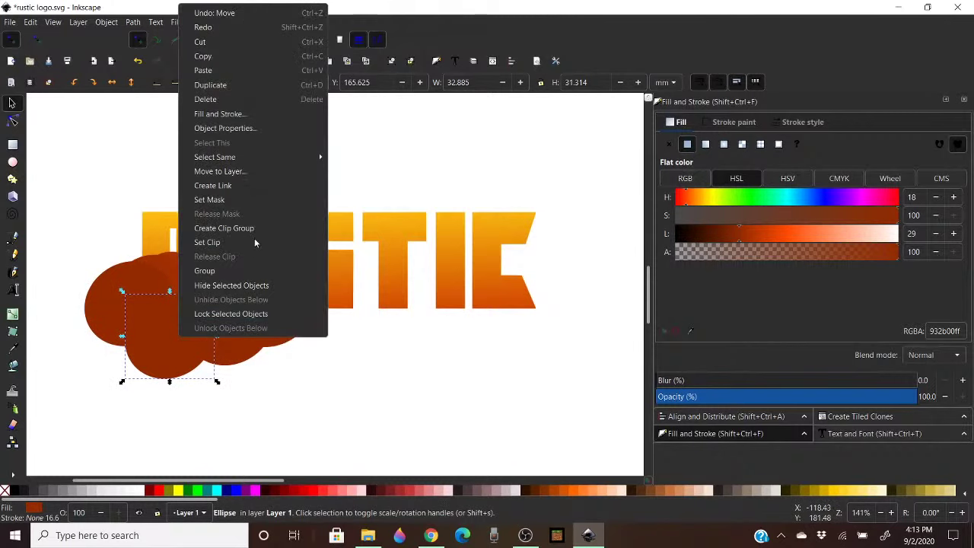
left_click(210, 85)
left_click_drag(181, 366, 123, 337)
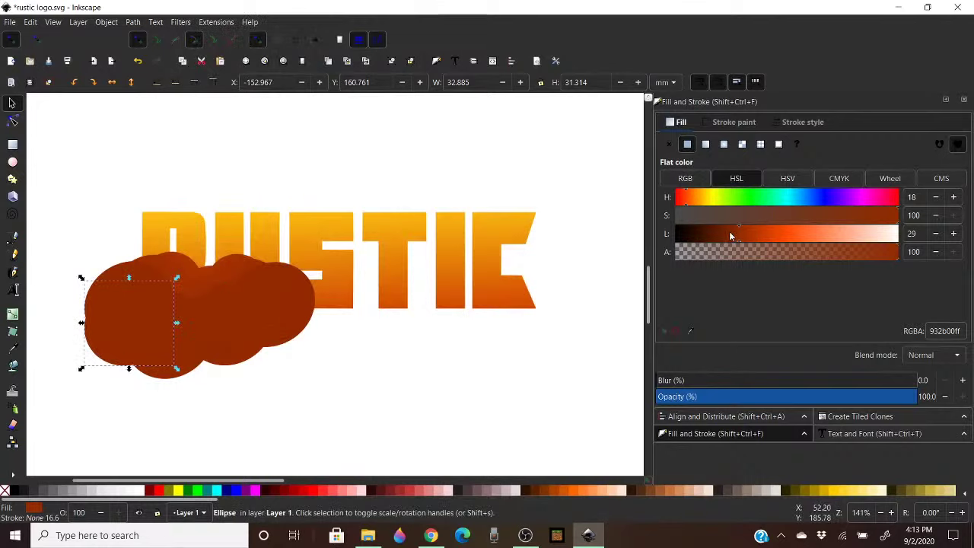
left_click_drag(738, 235, 735, 236)
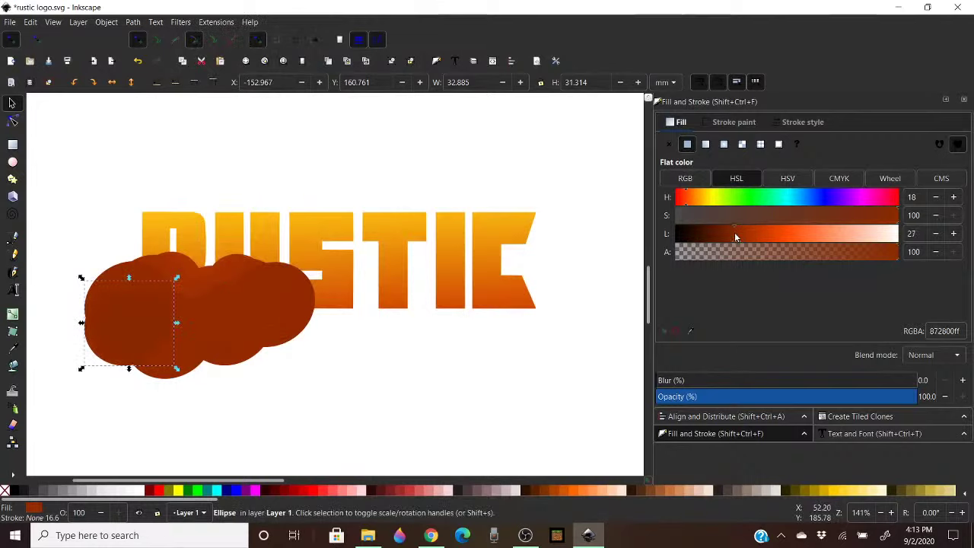
Select all circles of the cluster and group them into one object
left_click(444, 400)
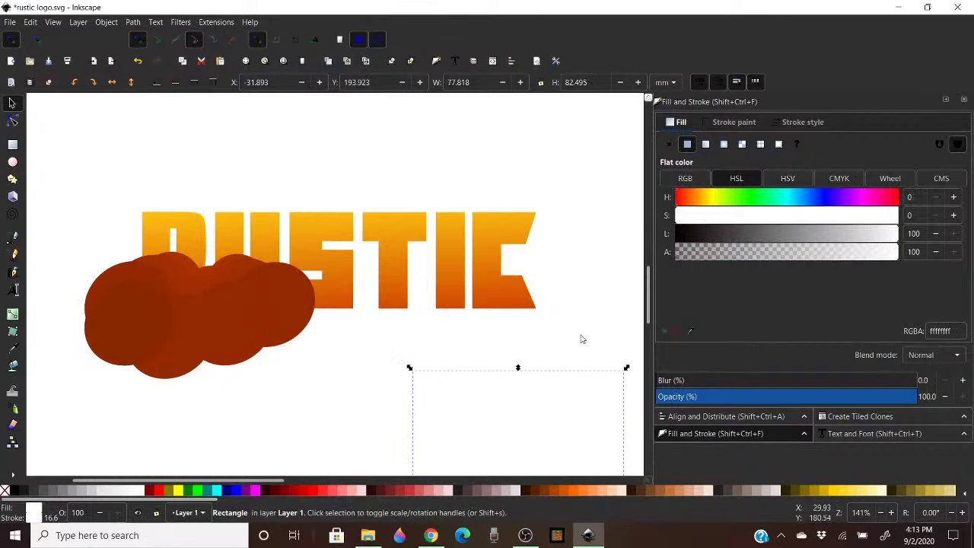
key("Escape")
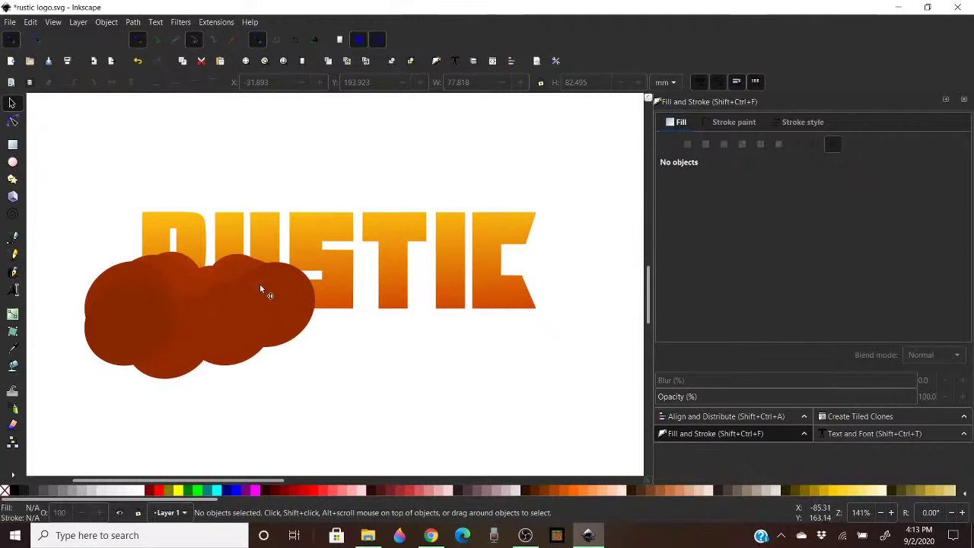
left_click_drag(55, 239, 386, 445)
key("ctrl+g")
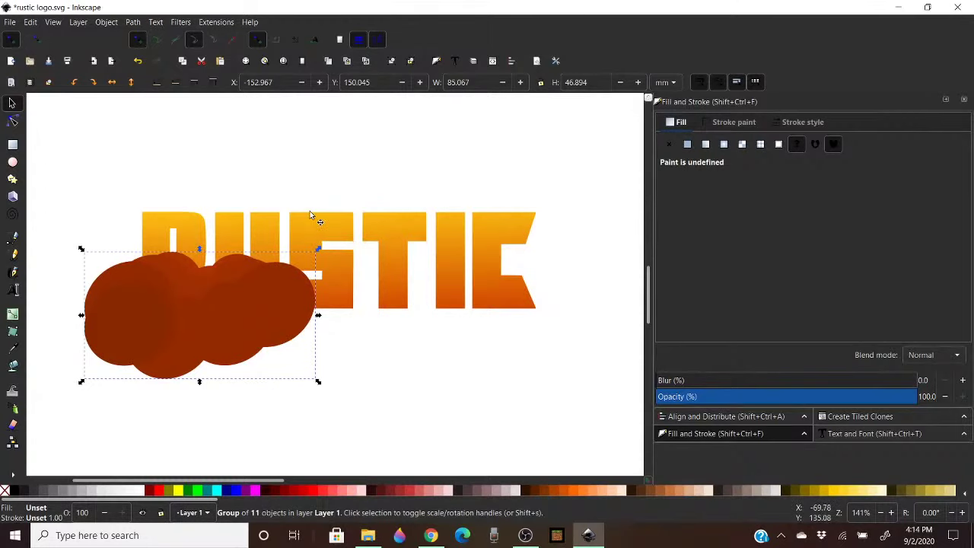
Raise the RUSTIC lettering above the circle group and try to clip the group to the lettering
left_click(313, 223)
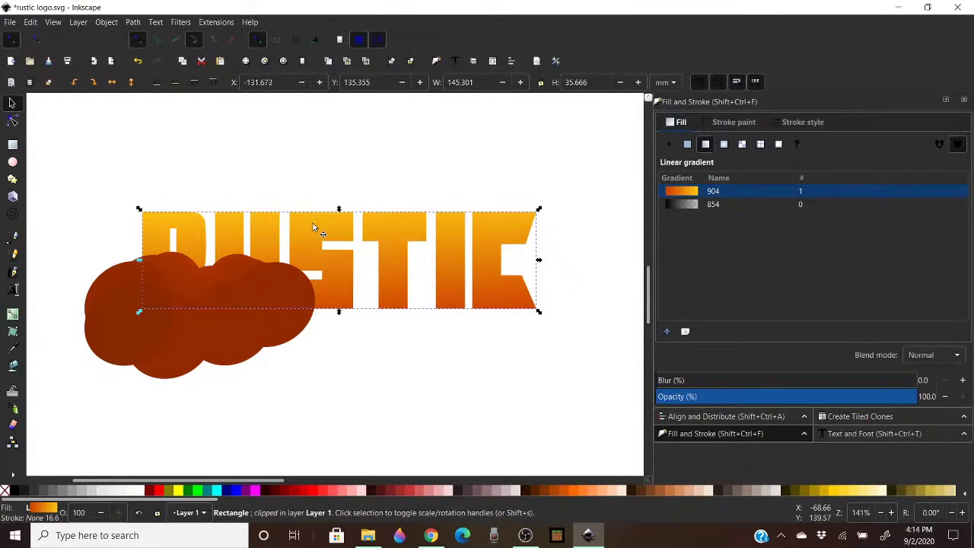
key("Home")
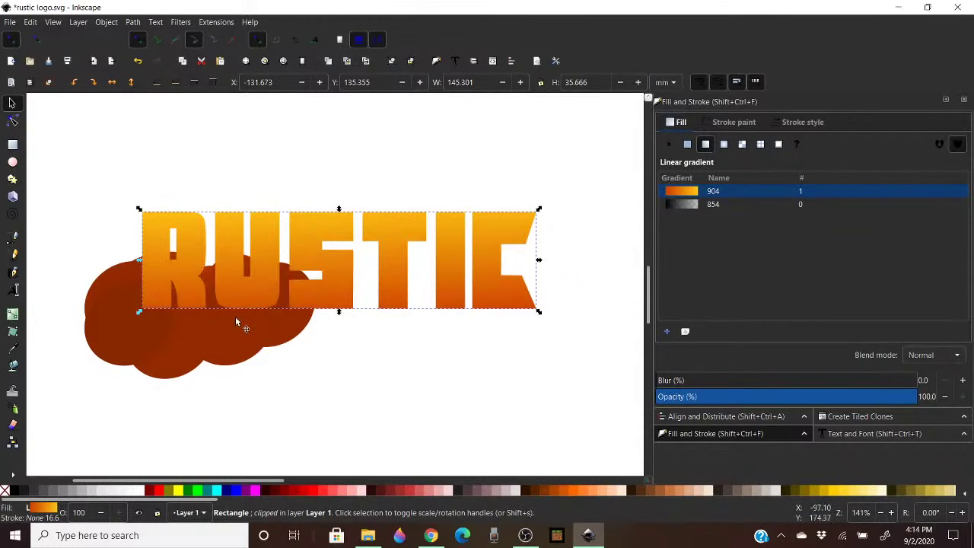
left_click(216, 345, "shift")
right_click(216, 345)
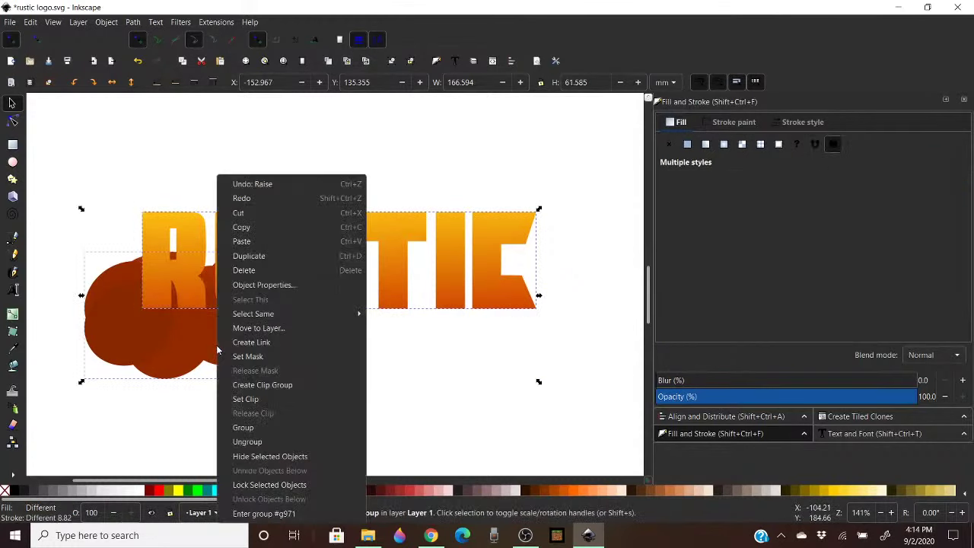
left_click(265, 399)
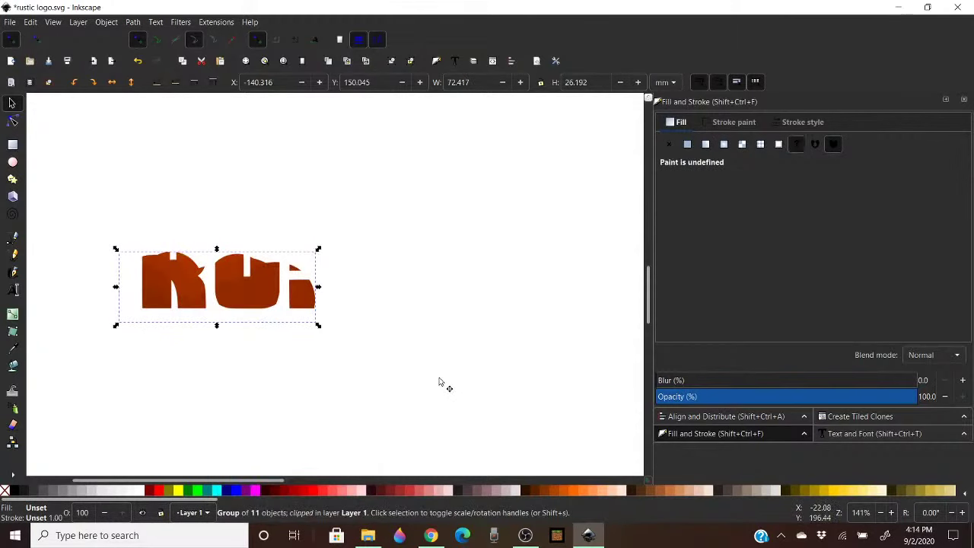
Undo the clipping of the circle group and clear the selection
key("ctrl")
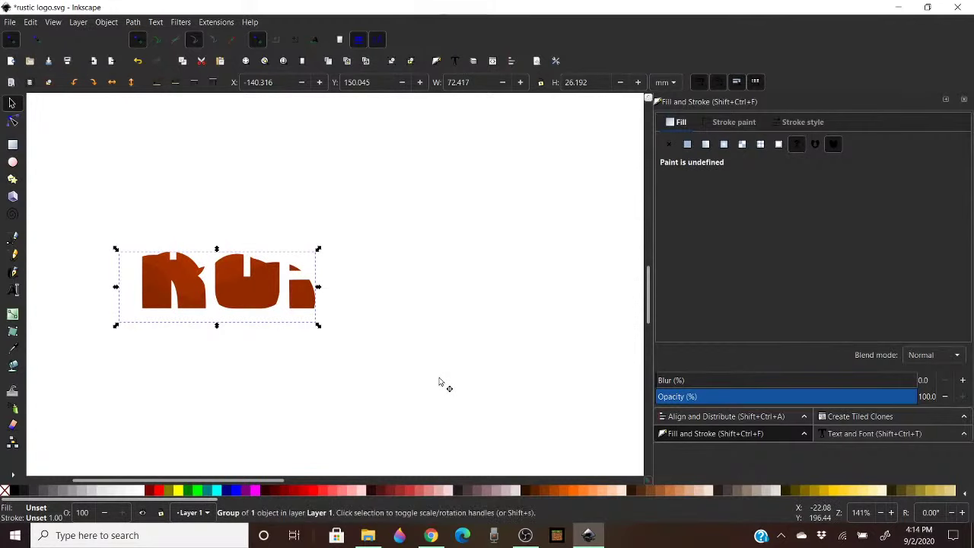
key("ctrl+shift")
key("Escape")
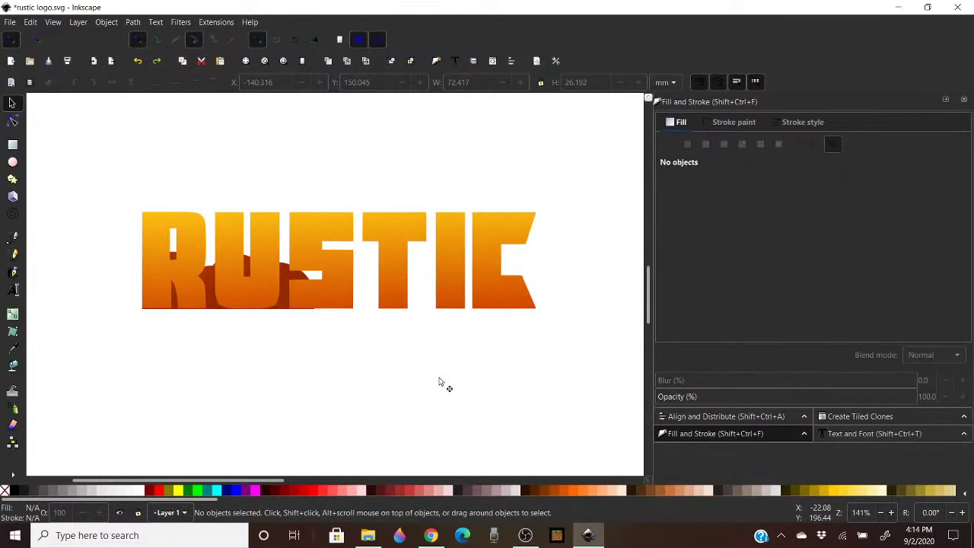
Duplicate the gradient-filled RUSTIC lettering in place and deselect the copy
left_click(310, 223)
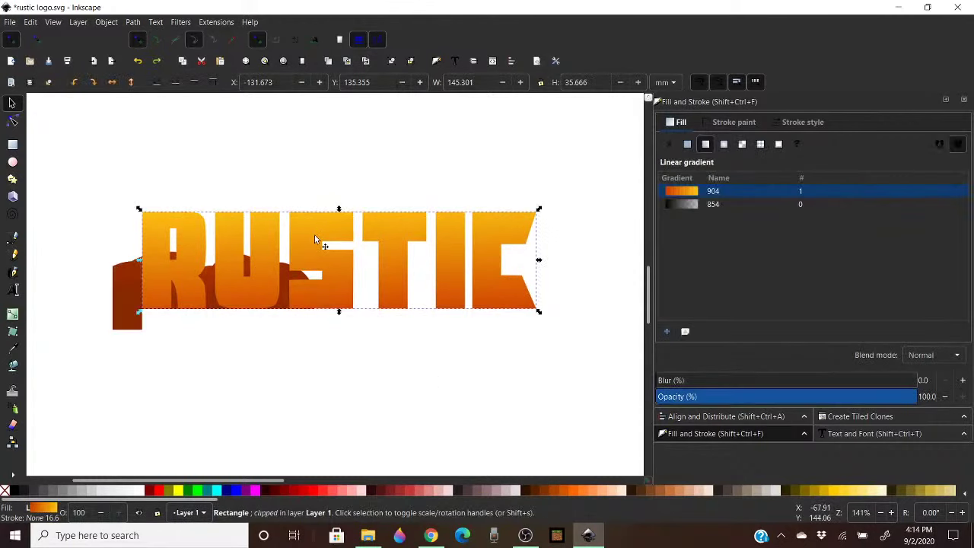
right_click(315, 238)
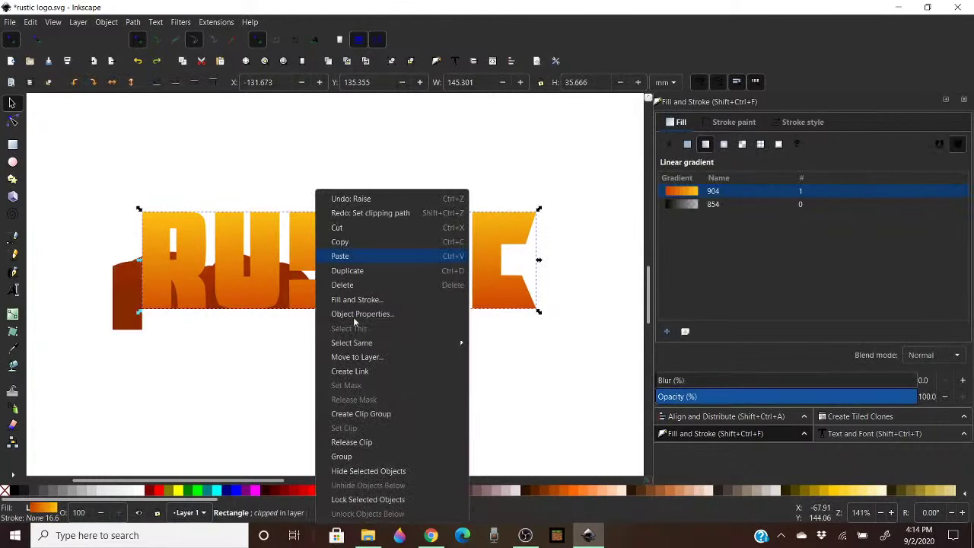
left_click(335, 271)
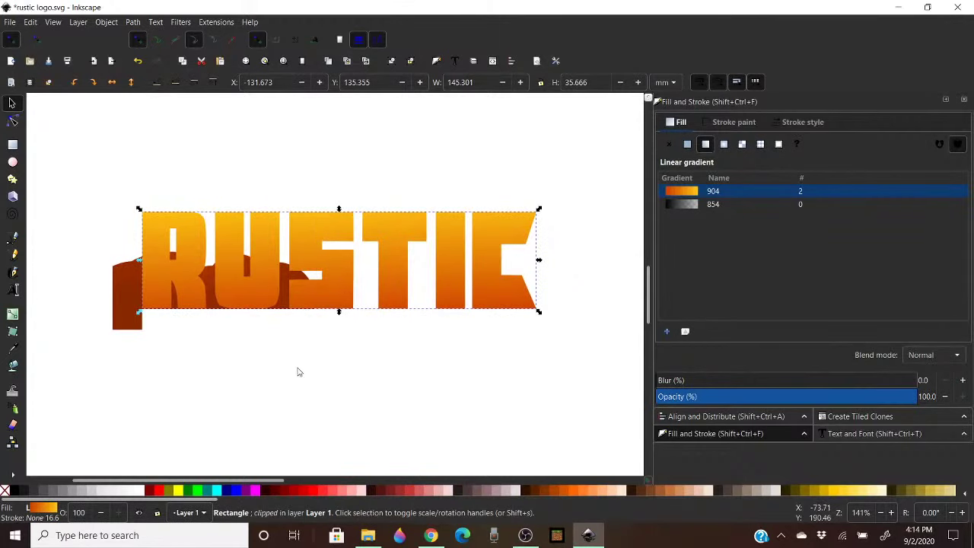
left_click(322, 404)
Shift the circle group slightly left and up, keeping the lettering copy aligned with the original
mouse_move(126, 307)
left_mouse_down()
mouse_move(167, 371)
mouse_move(116, 340)
mouse_move(110, 300)
left_mouse_up()
left_click_drag(365, 247, 438, 193)
key("ctrl+z")
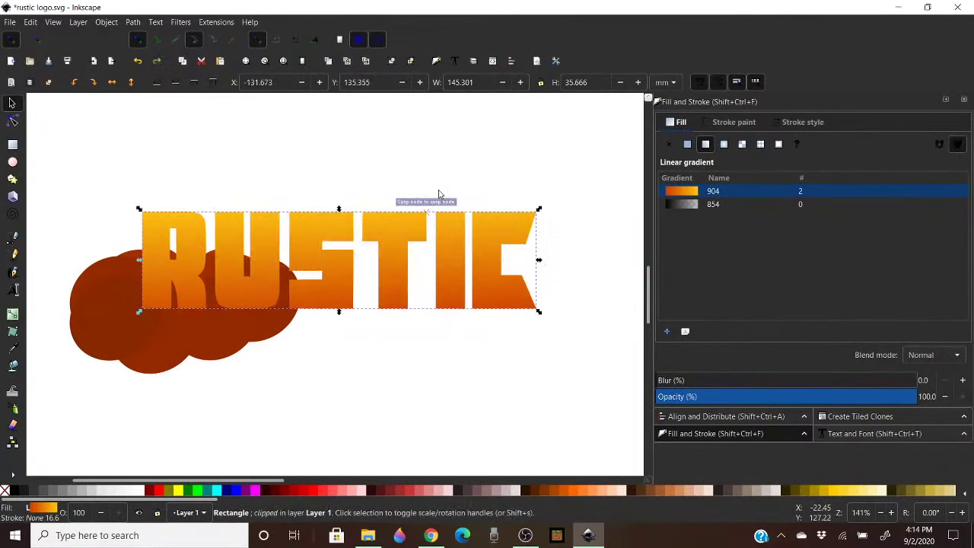
Raise the circle group to the front, above both copies of the RUSTIC lettering
left_click(112, 300)
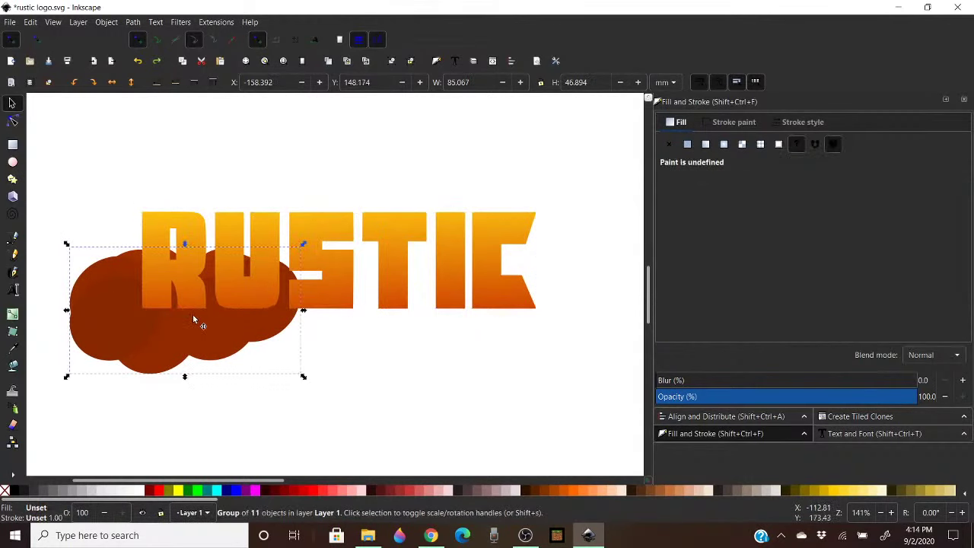
key("Home")
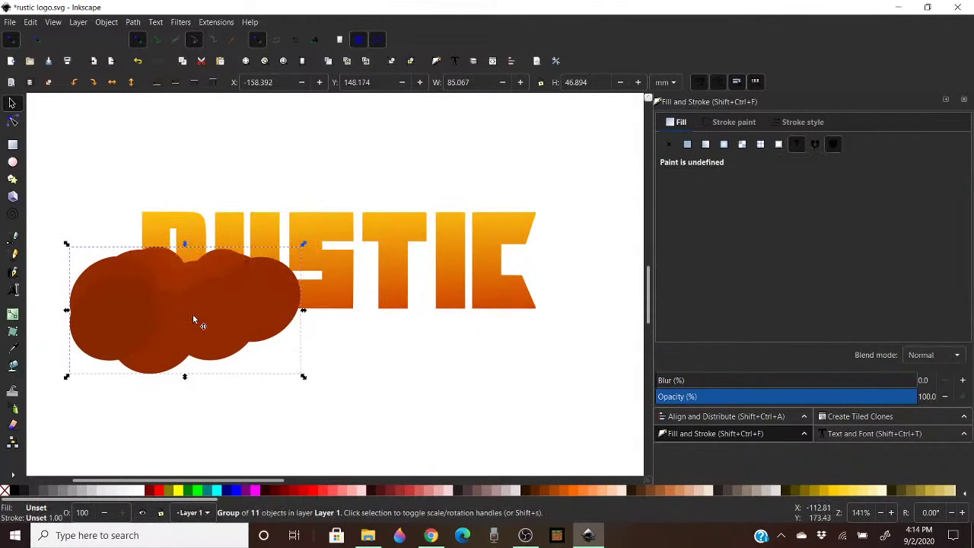
left_click(318, 229, "shift")
right_click(318, 229)
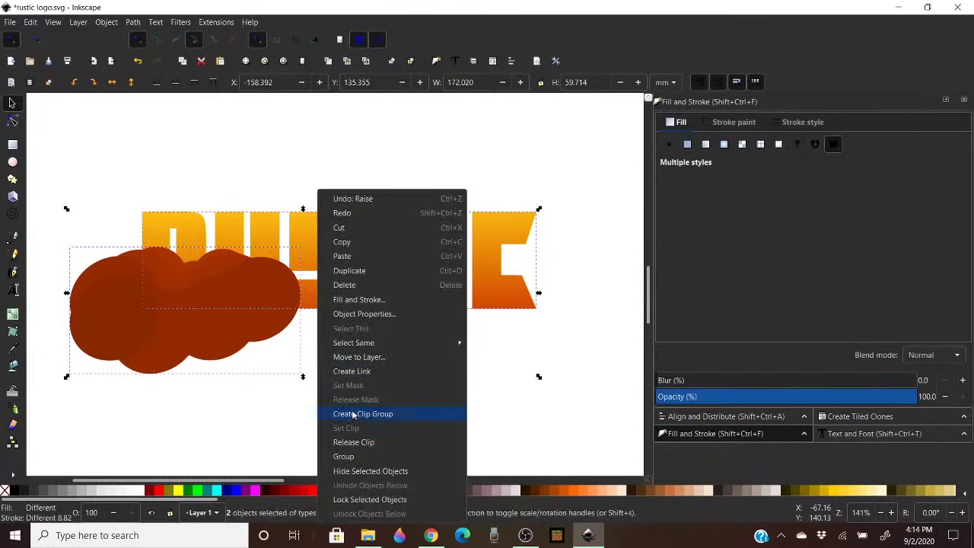
left_click(222, 440)
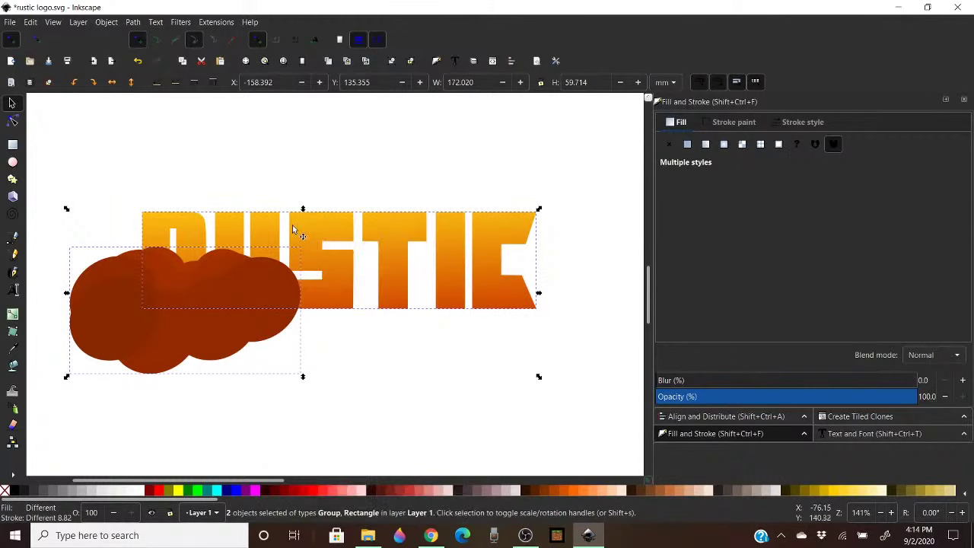
left_click(342, 102)
Raise the top RUSTIC copy above the circle group and set it as the group's clip
left_click(320, 229)
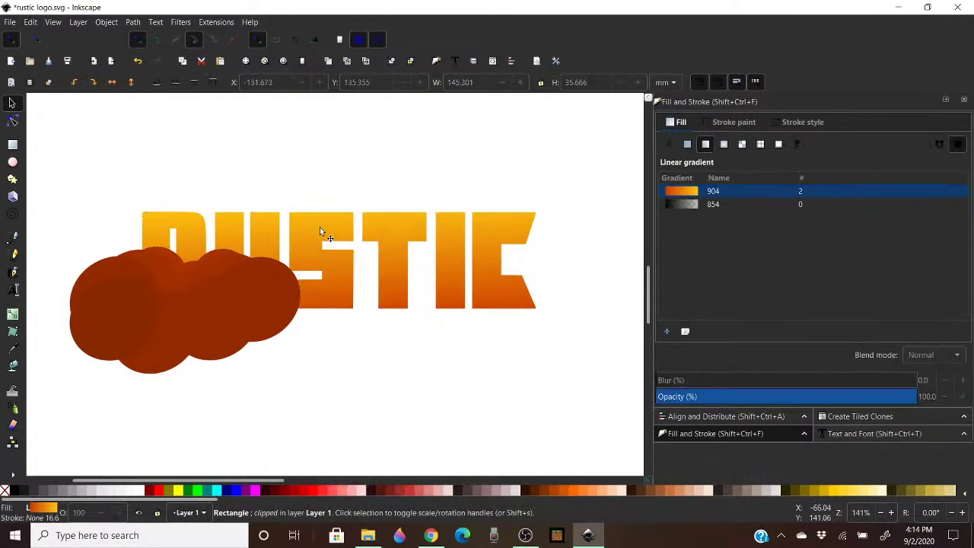
key("Home")
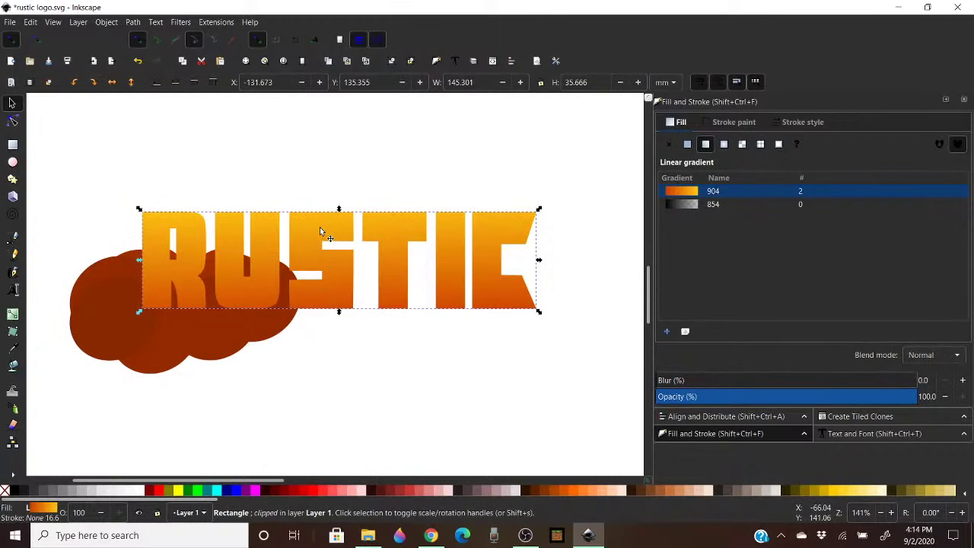
left_click(117, 304, "shift")
right_click(220, 321)
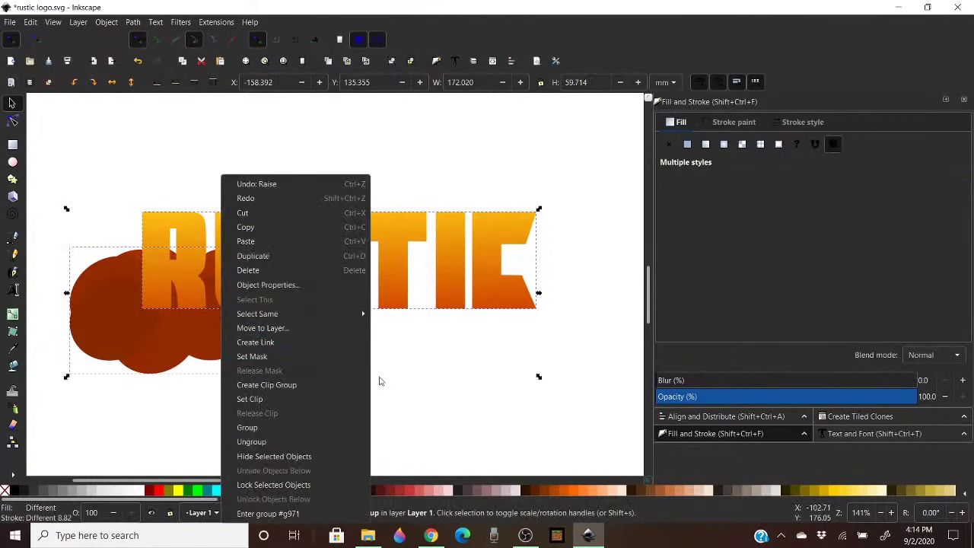
left_click(253, 399)
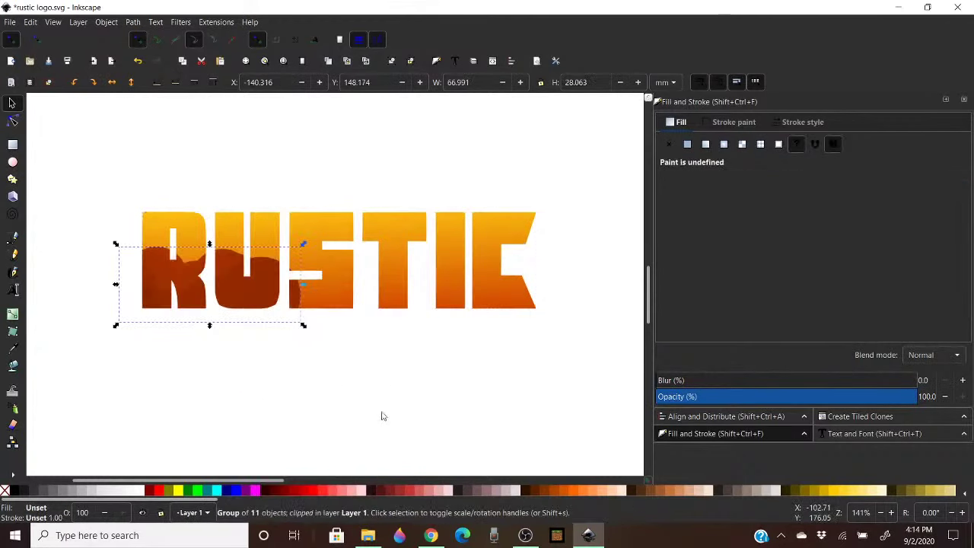
left_click(407, 407)
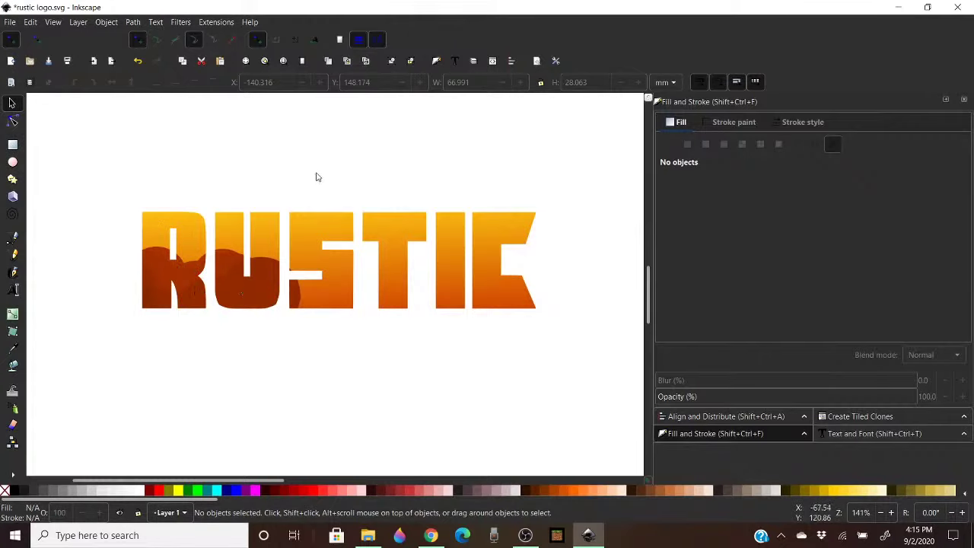
Undo the clipping and the raising of the lettering copy above the circle group
key("ctrl+z")
key("ctrl+z")
key("ctrl+z")
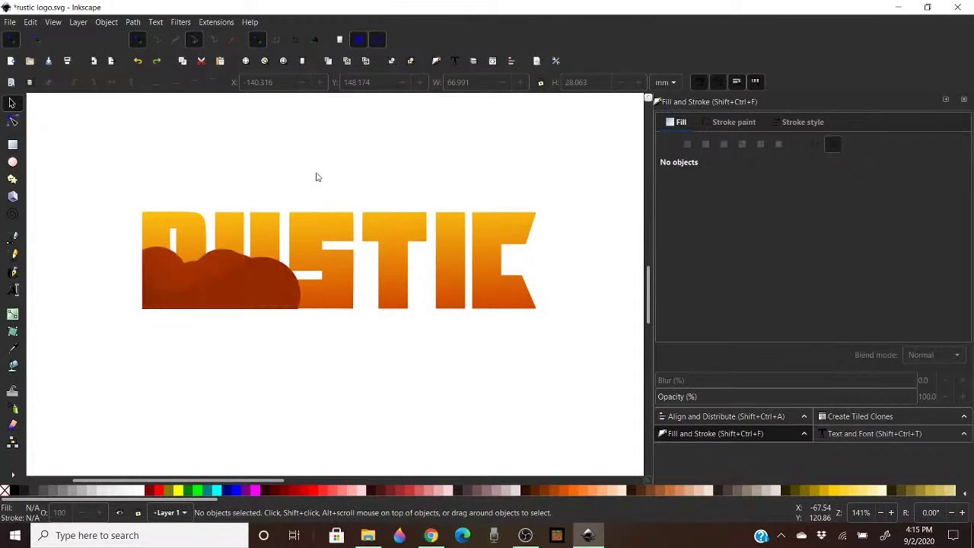
Undo the lettering clip on the circle group and remove the top copy of the RUSTIC lettering
key("ctrl+z")
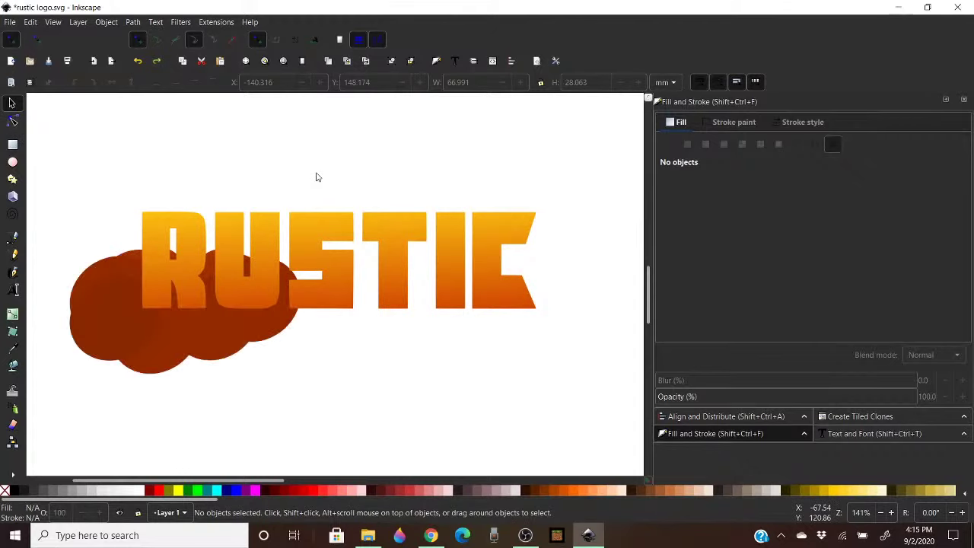
left_click(327, 278)
left_click_drag(327, 278, 446, 221)
key("ctrl+z")
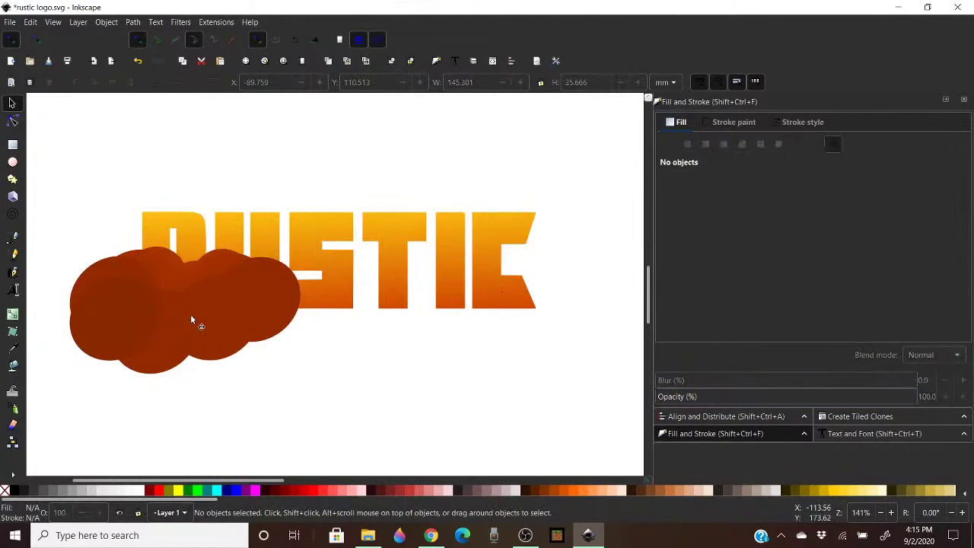
Ungroup the dark orange circle cluster into its separate circles and ellipses, leaving nothing selected
left_click(109, 312)
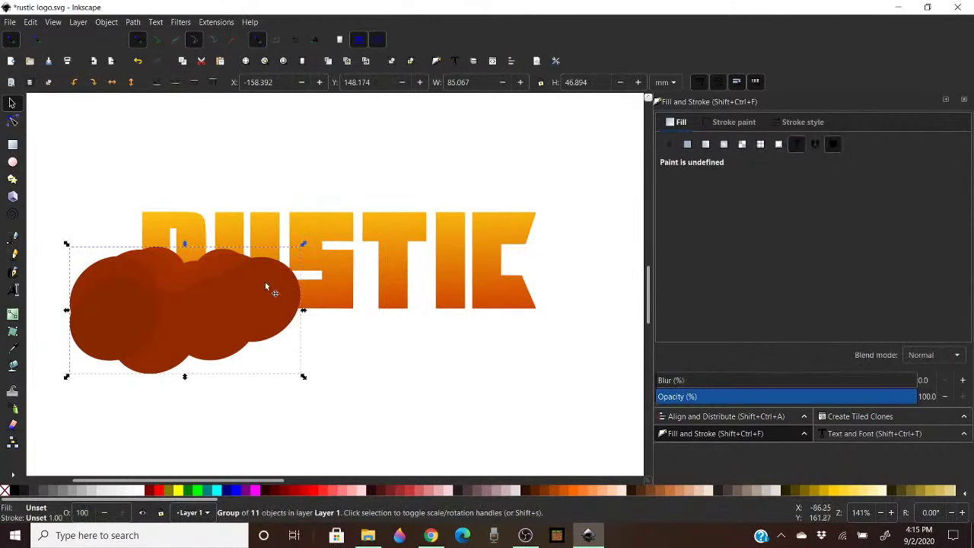
key("ctrl+shift+g")
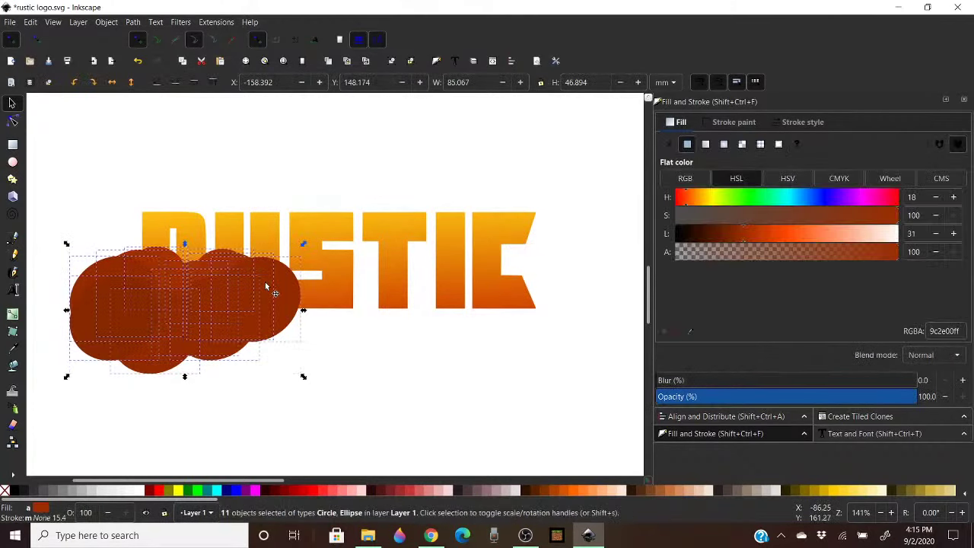
left_click(423, 393)
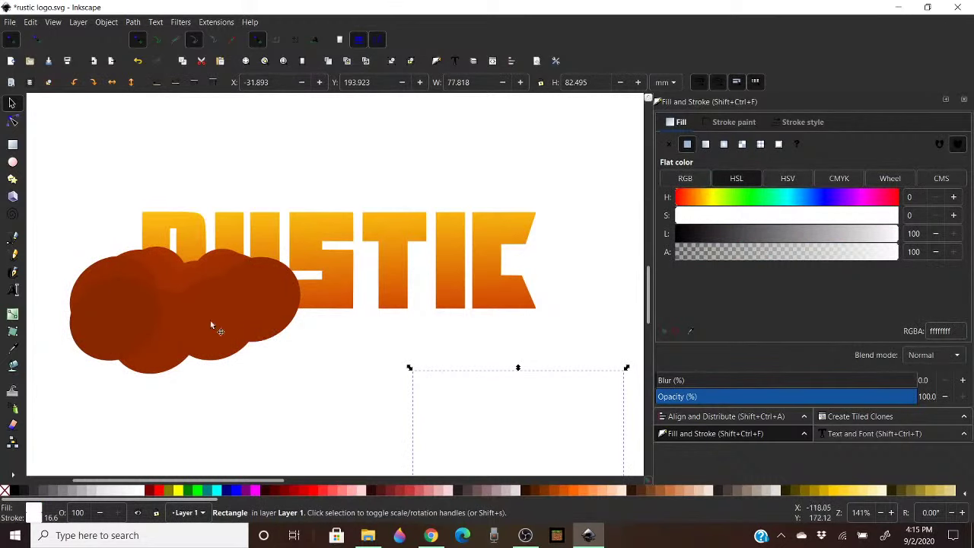
left_click(444, 353)
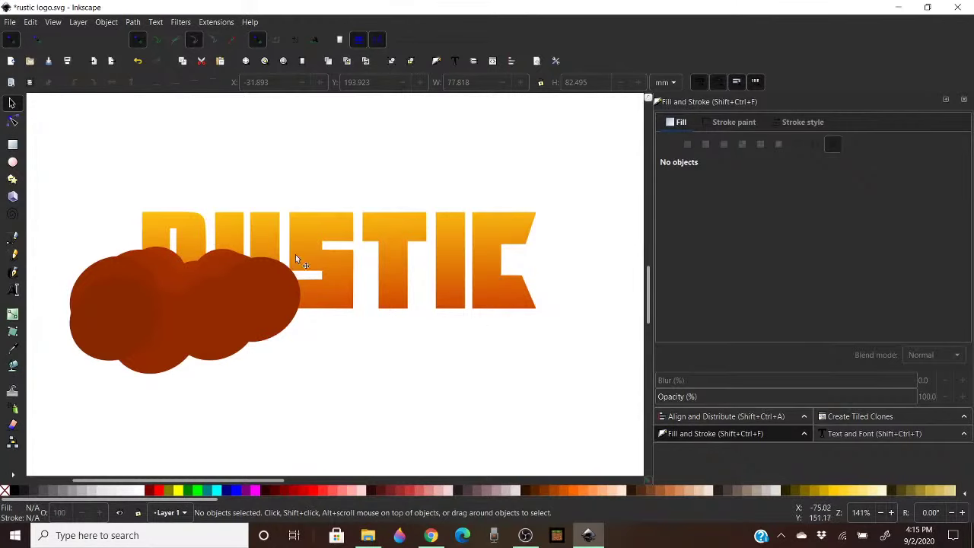
Shorten and slightly tilt the RUSTIC lettering's gradient by moving its dark orange end up inside the letters
left_click(394, 285)
key("r")
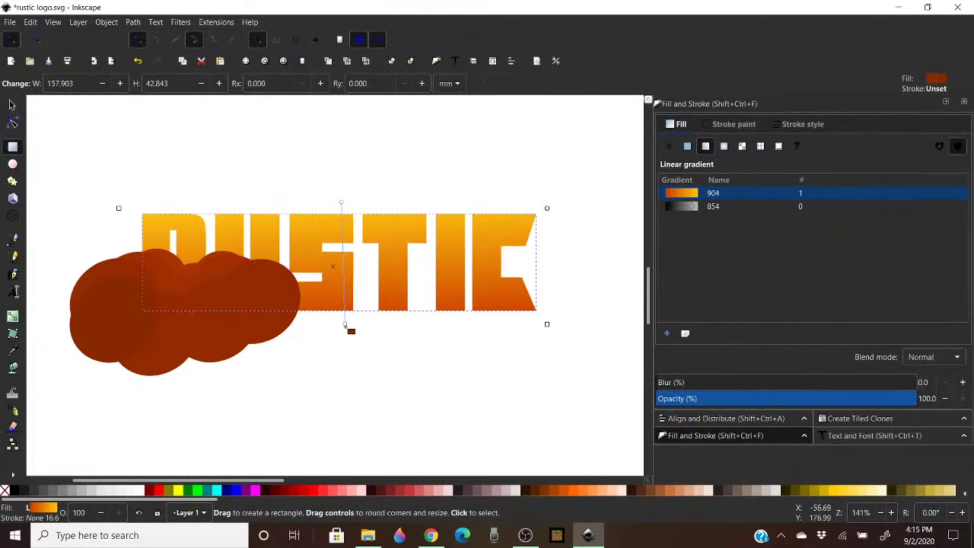
left_click_drag(344, 326, 344, 300)
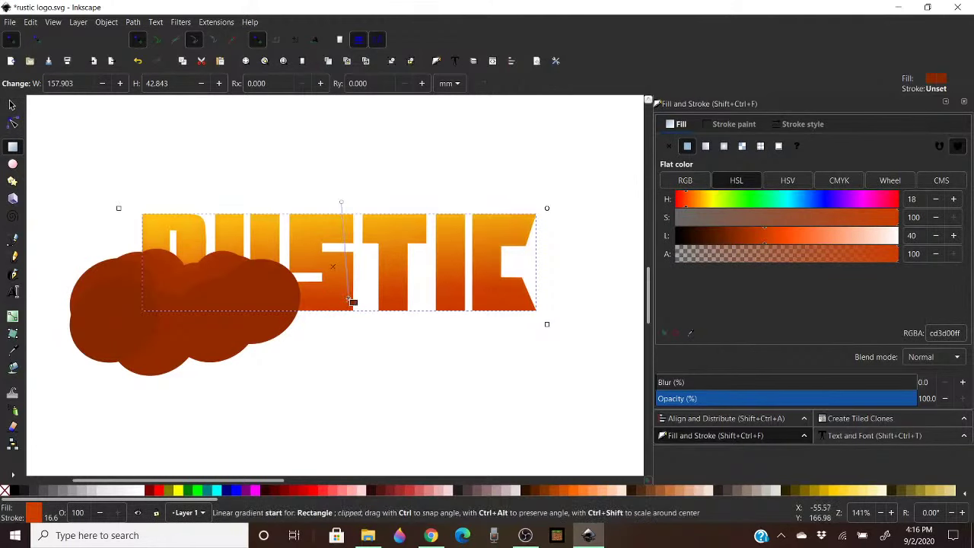
left_click_drag(351, 302, 340, 297)
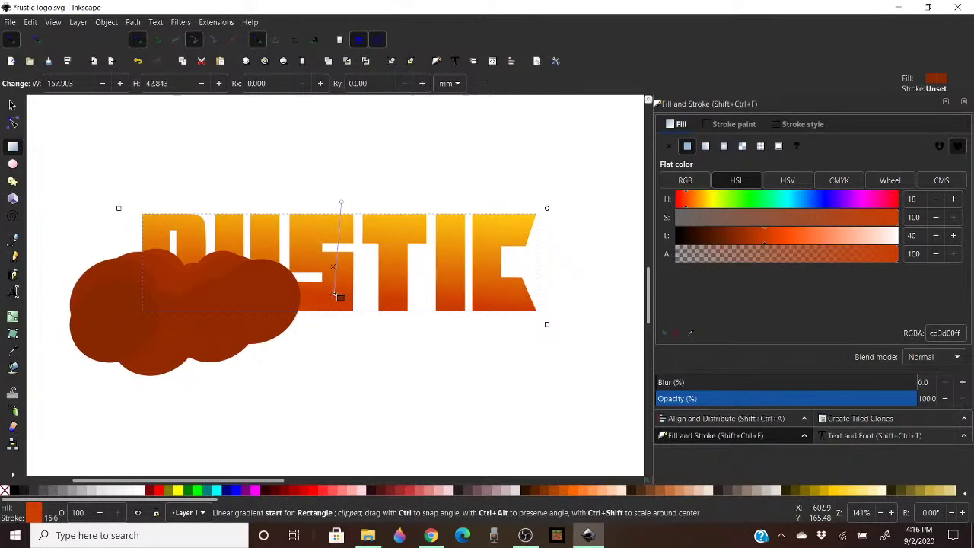
left_click(372, 372)
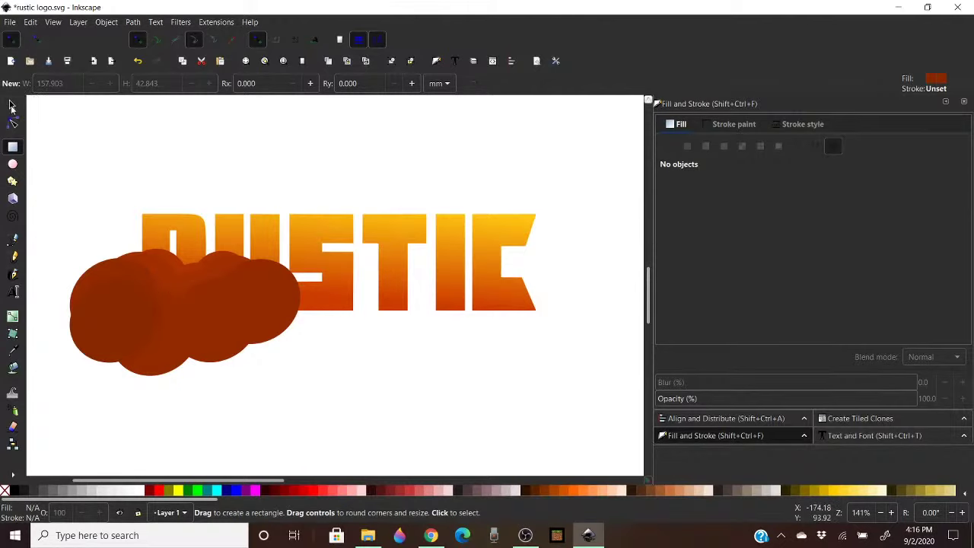
left_click(11, 107)
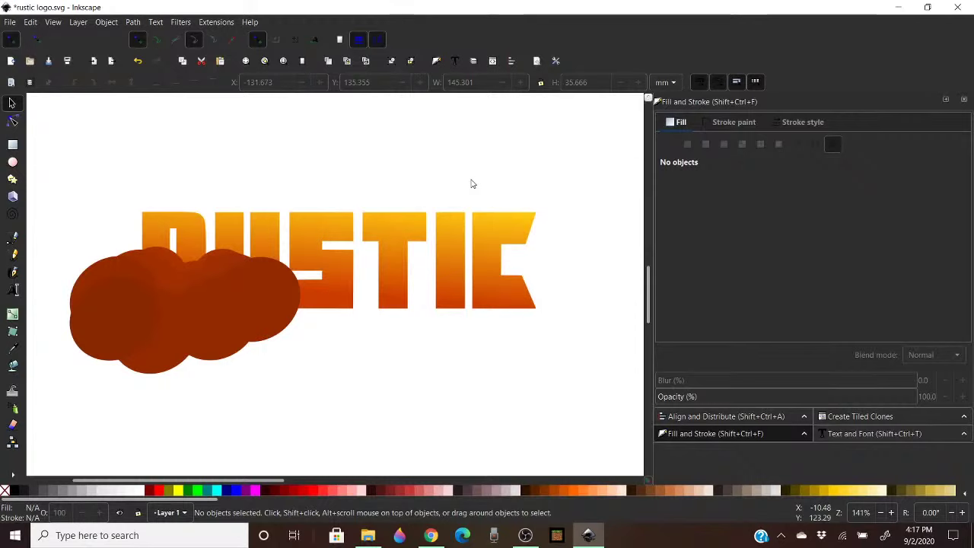
Duplicate the two dark ellipses at the cluster's right end and place the copies farther right and slightly lower, under the S
left_click(258, 293)
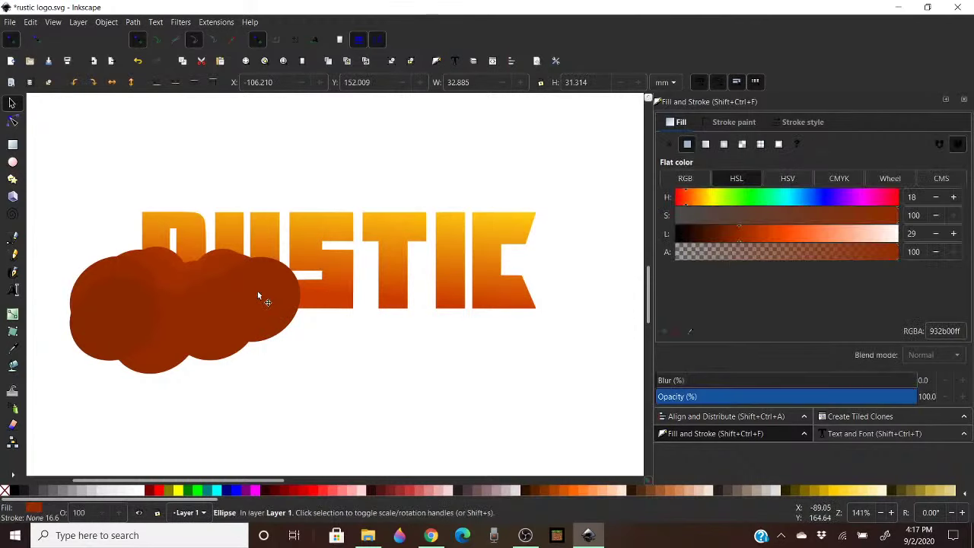
right_click(259, 292)
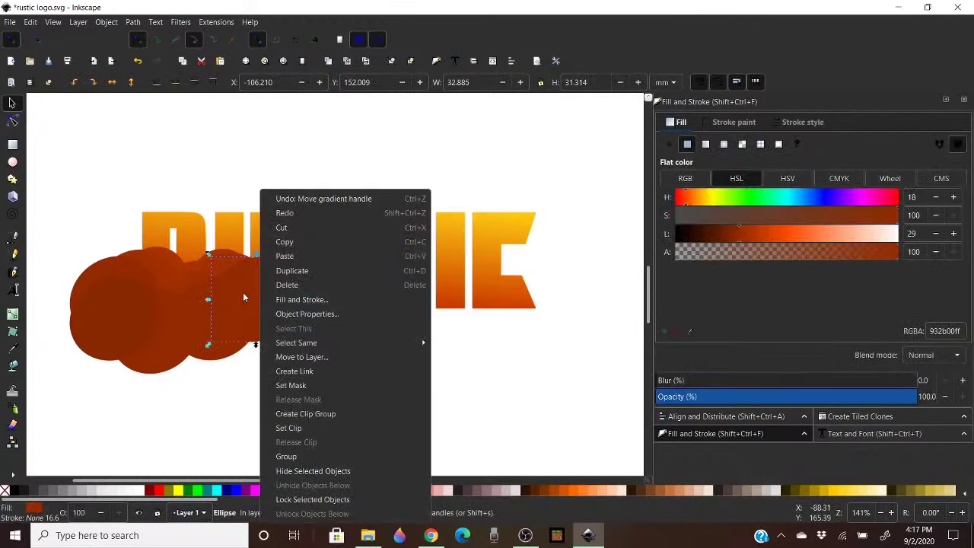
left_click(185, 308)
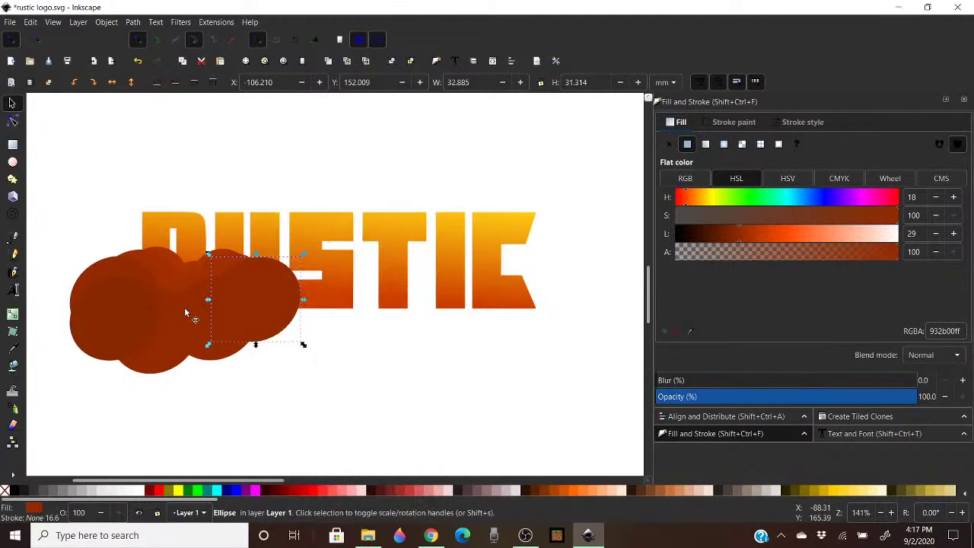
left_click(184, 307, "shift")
right_click(246, 309)
left_click(277, 272)
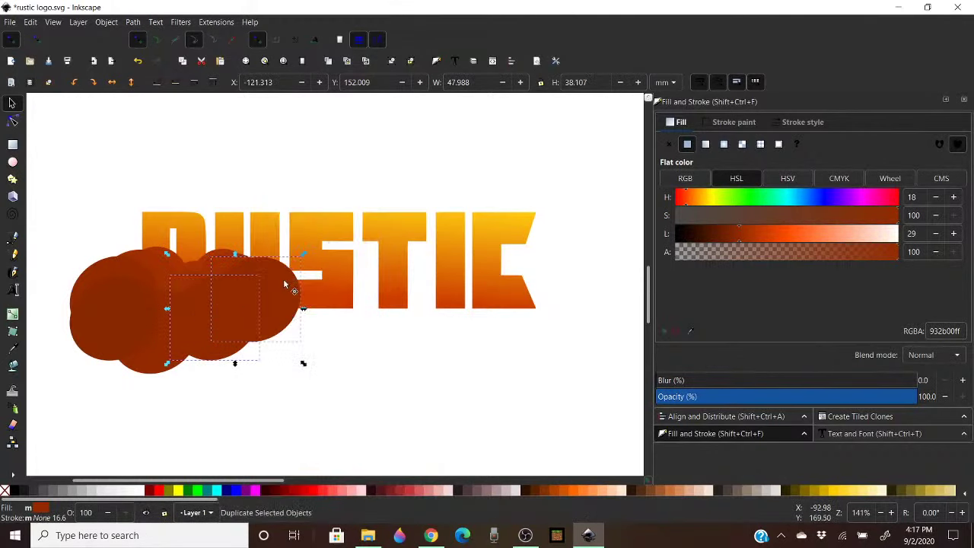
left_click_drag(271, 296, 319, 312)
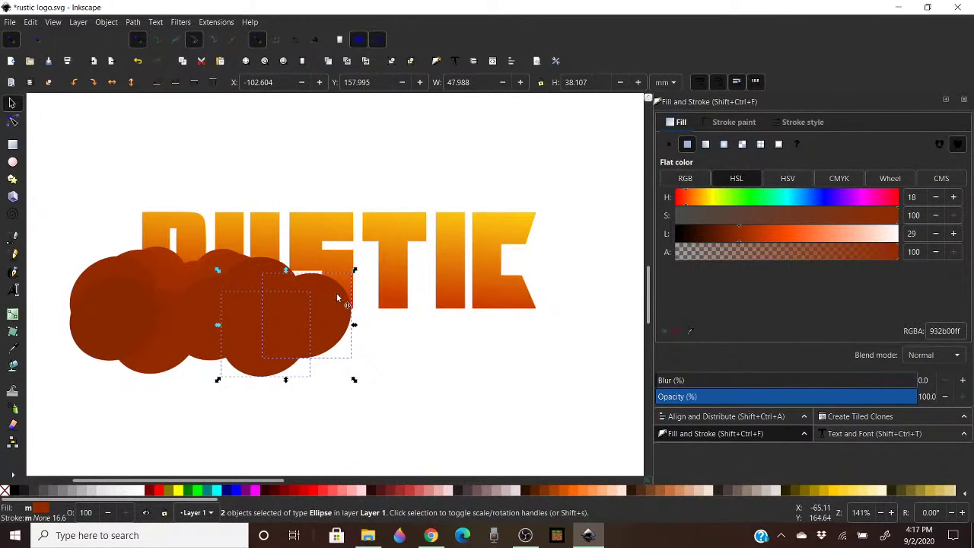
Rotate the copied ellipse pair about 30 degrees clockwise and shift it right and slightly up across the bottom of the S
left_click(337, 298)
left_click_drag(354, 271, 385, 316)
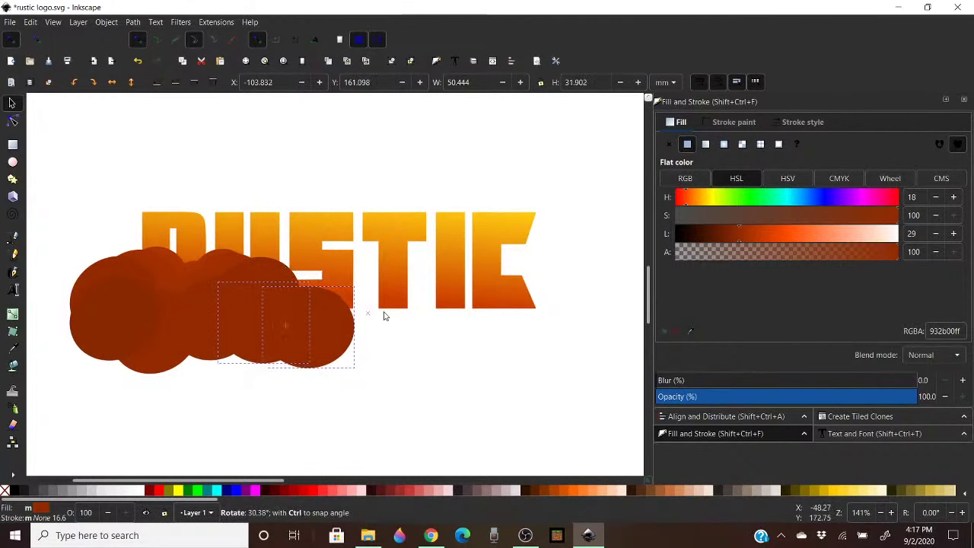
left_click_drag(313, 324, 348, 322)
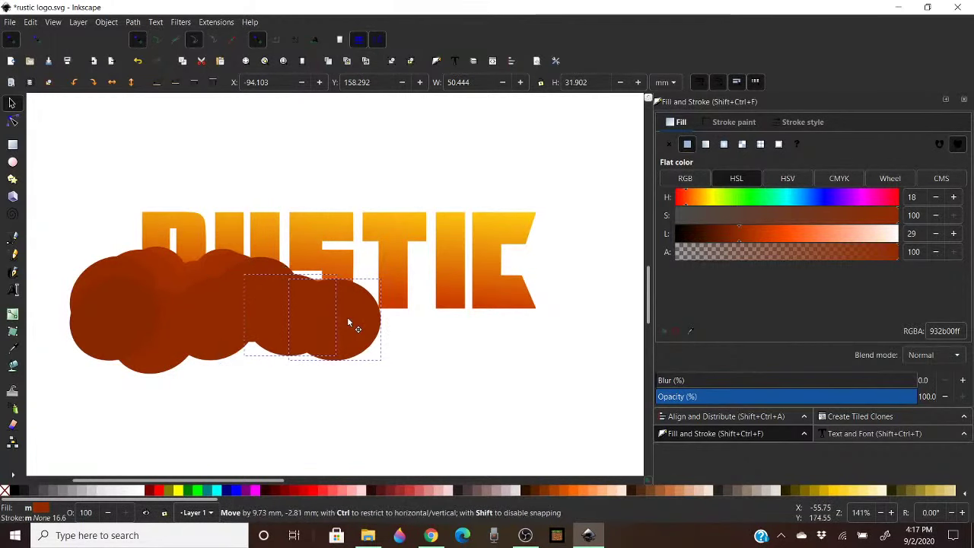
Duplicate the rotated ellipse pair and place the copy along the bottom of the T and I
right_click(335, 327)
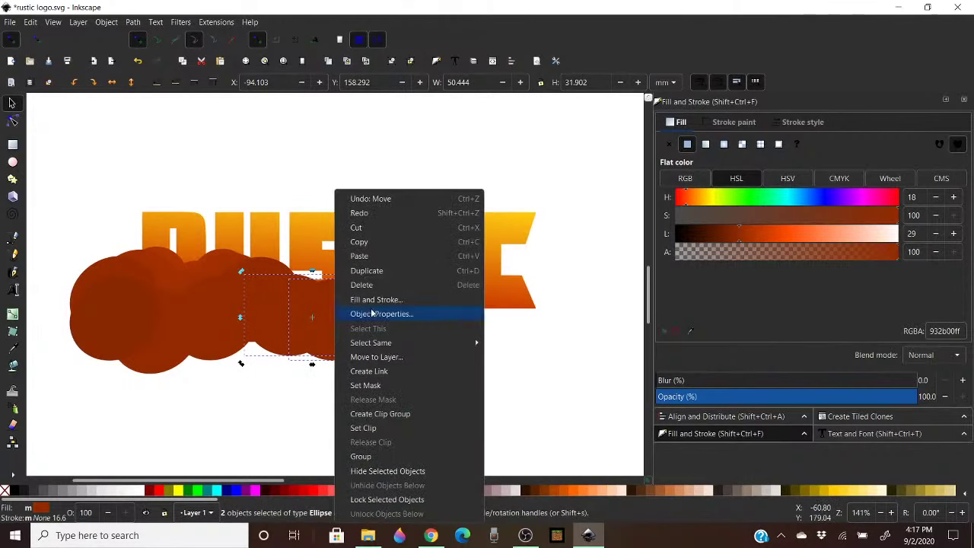
left_click(397, 272)
left_click_drag(340, 322, 448, 325)
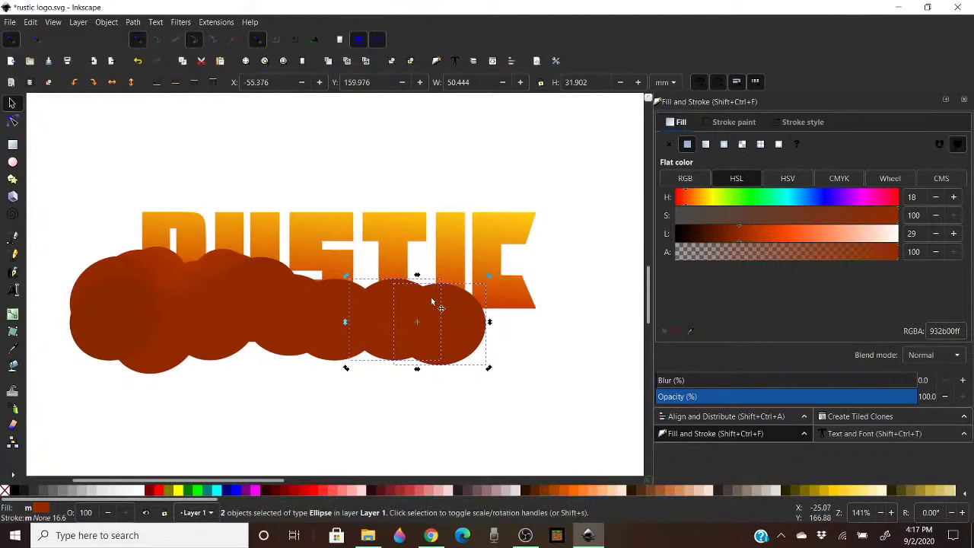
Duplicate the ellipse pair again, rotate and skew it, and place it rising over the lower part of the C
right_click(460, 318)
left_click(501, 275)
left_click_drag(488, 273, 461, 265)
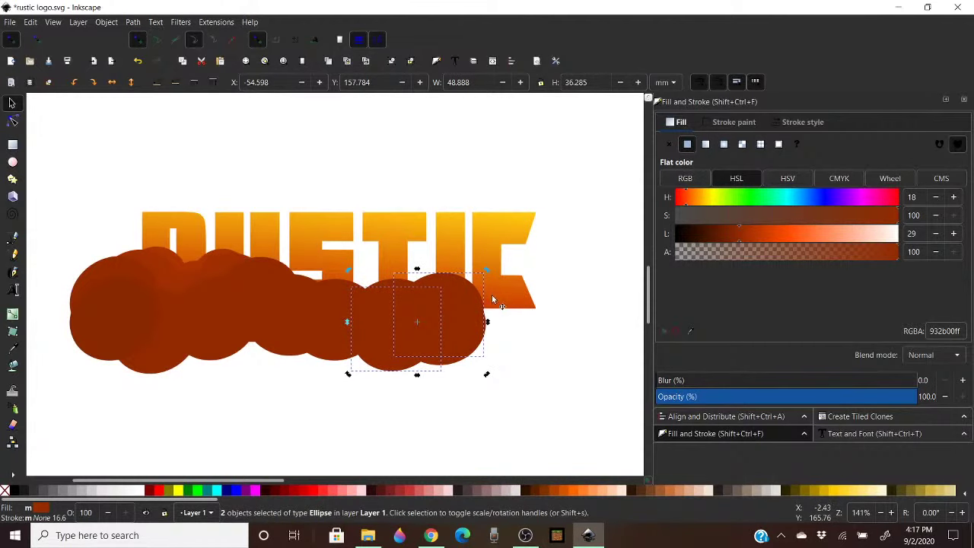
left_click_drag(487, 322, 523, 306)
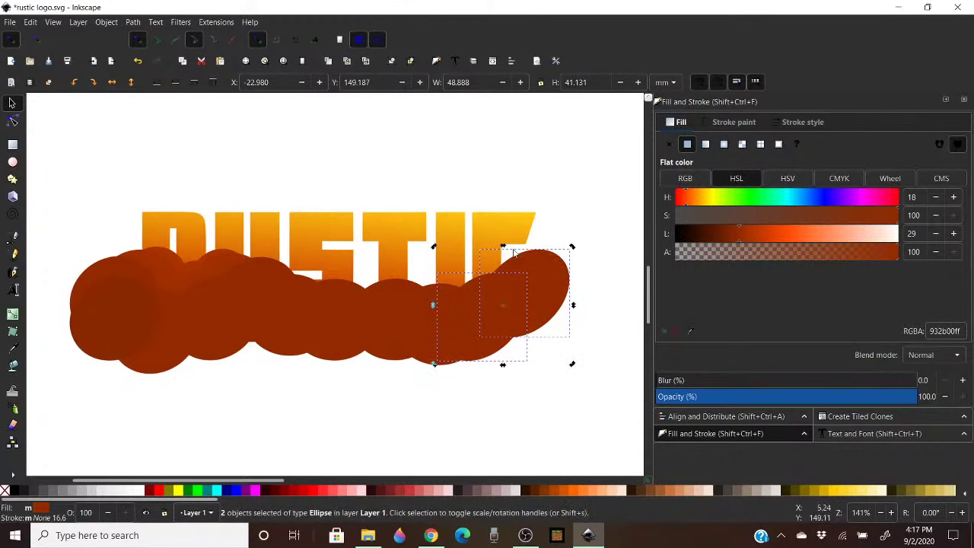
mouse_move(503, 247)
left_mouse_down()
mouse_move(511, 251)
mouse_move(497, 252)
left_mouse_up()
left_click(578, 238)
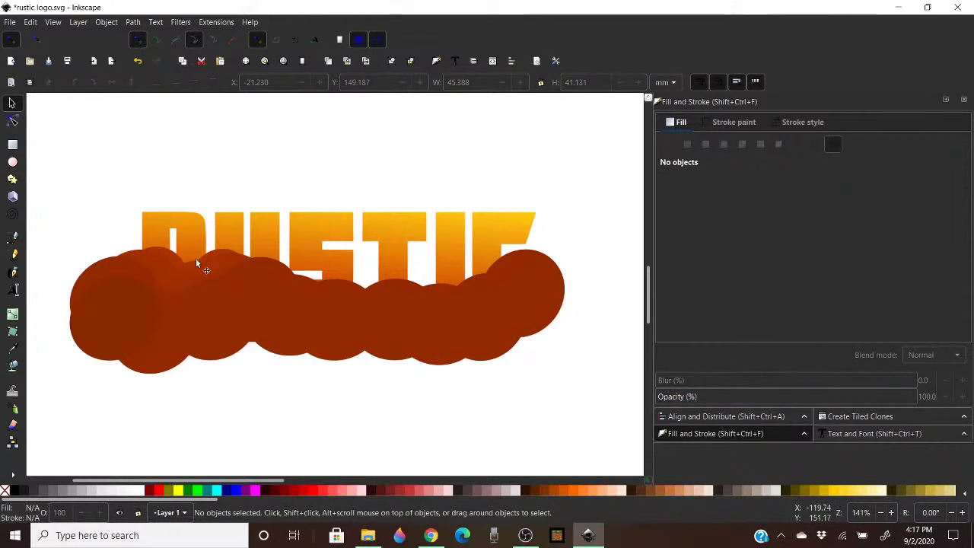
Duplicate three lighter circles from the left cluster and place the copies across the S and T
left_click(212, 263)
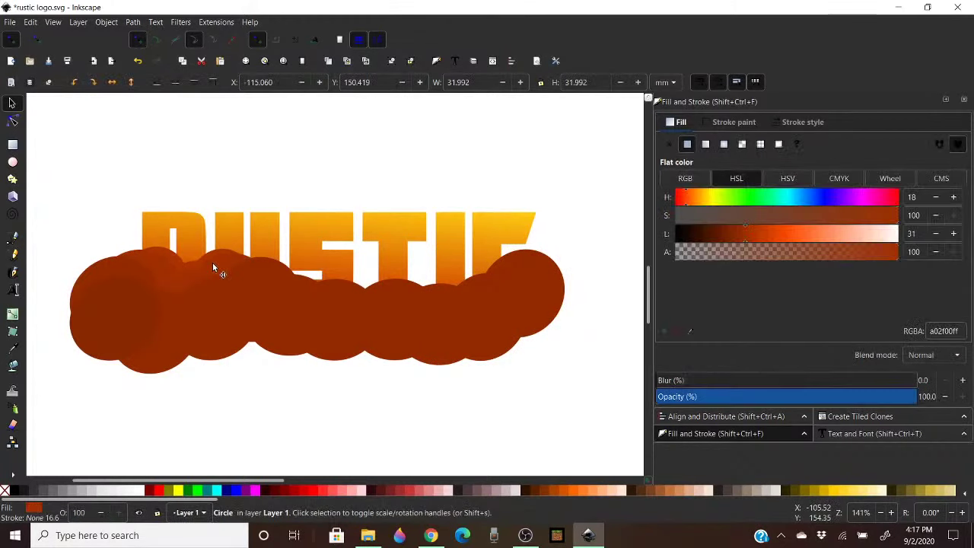
left_click(181, 288, "shift")
left_click(142, 259, "shift")
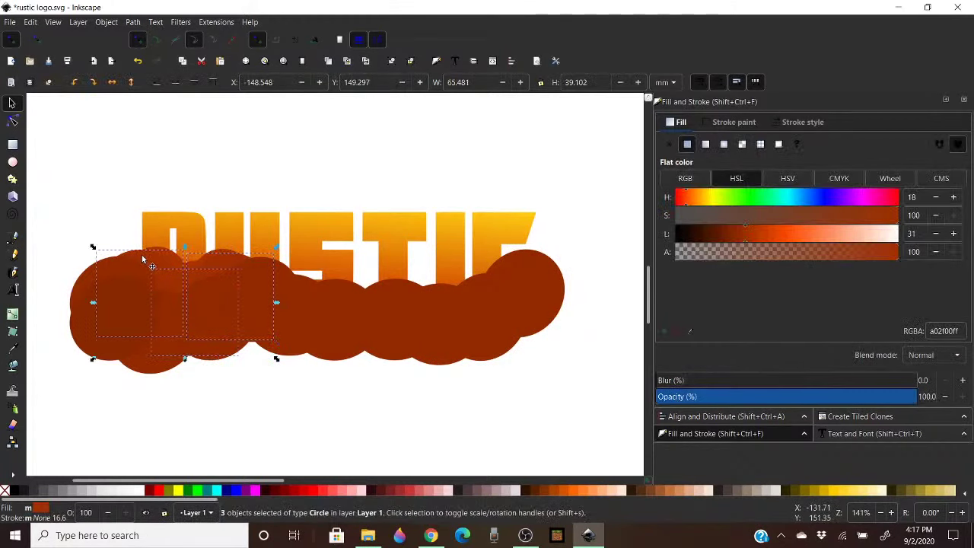
right_click(172, 277)
left_click(232, 270)
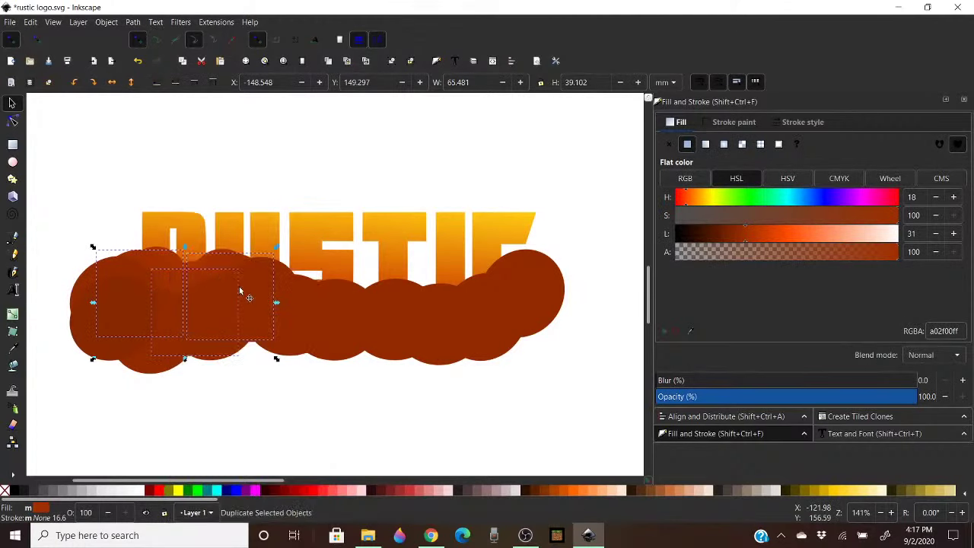
left_click_drag(191, 285, 335, 283)
Group the three copied circles, shift them slightly right and down, and lower them behind the dark ellipses
key("ctrl+g")
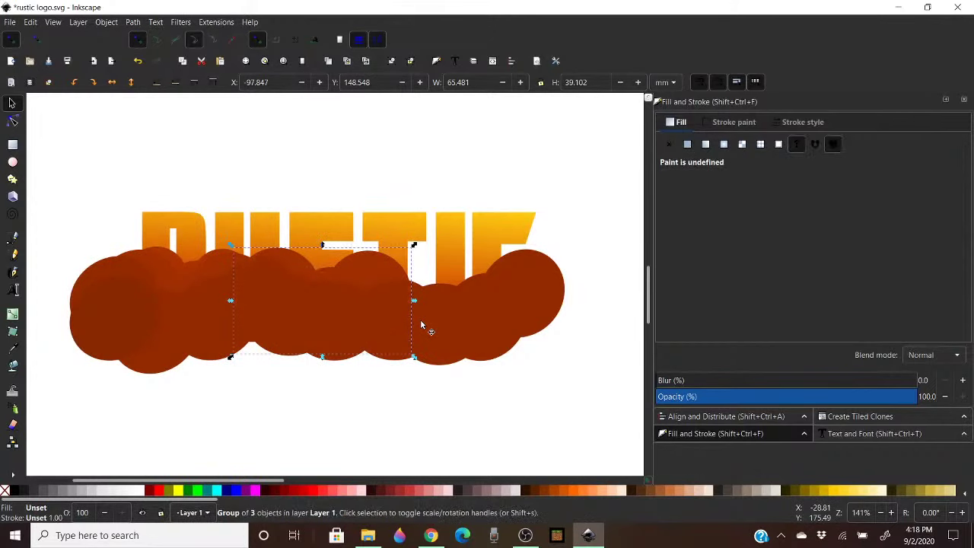
mouse_move(387, 272)
left_mouse_down()
mouse_move(399, 276)
mouse_move(387, 273)
left_mouse_up()
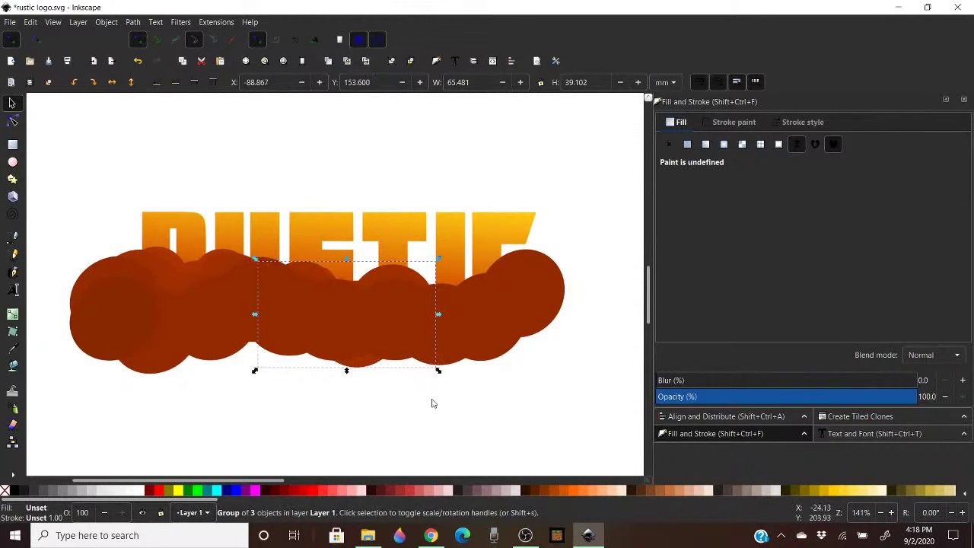
left_click(356, 427)
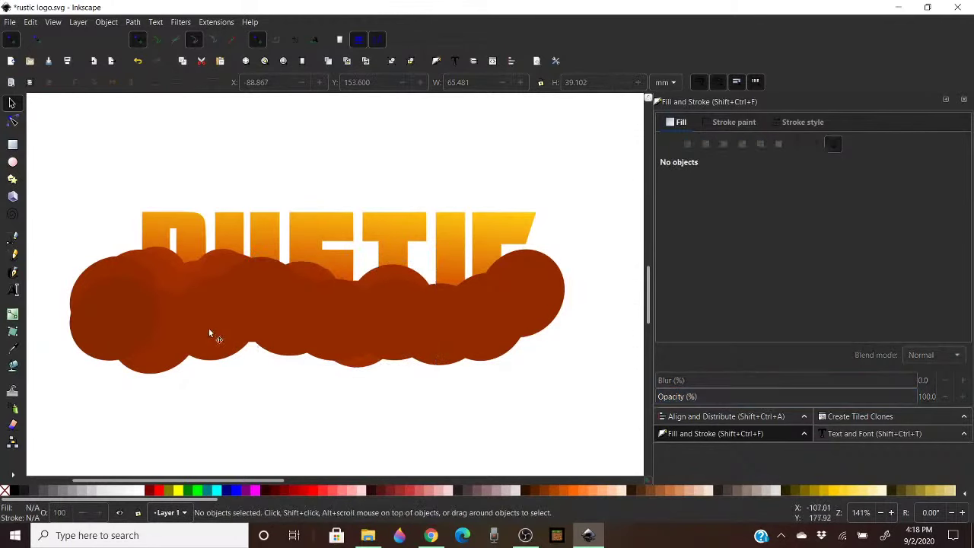
Duplicate the small lighter circle, scale the copy to about 16.5 mm, and place it between the S and T behind the darker shapes
left_click(182, 267)
right_click(186, 271)
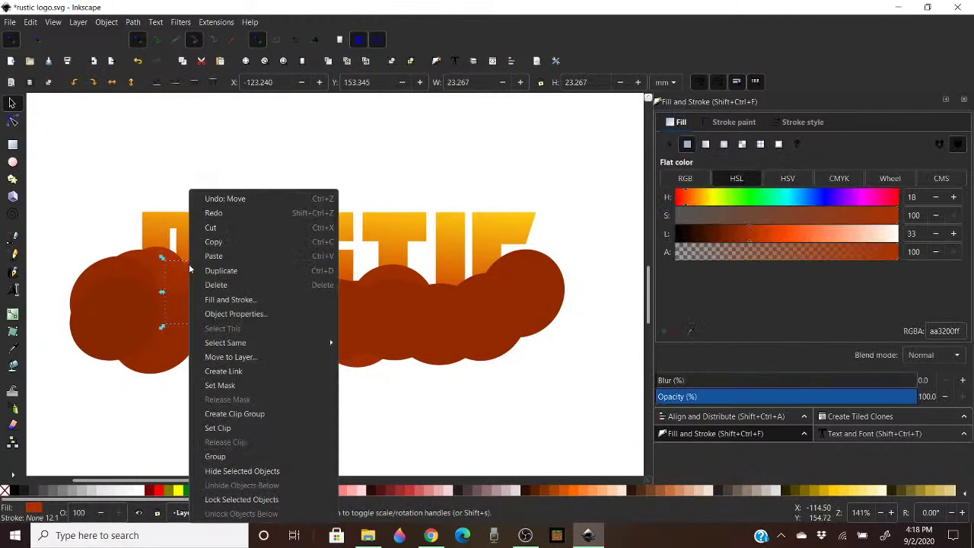
left_click(229, 280)
left_click_drag(230, 280, 478, 281)
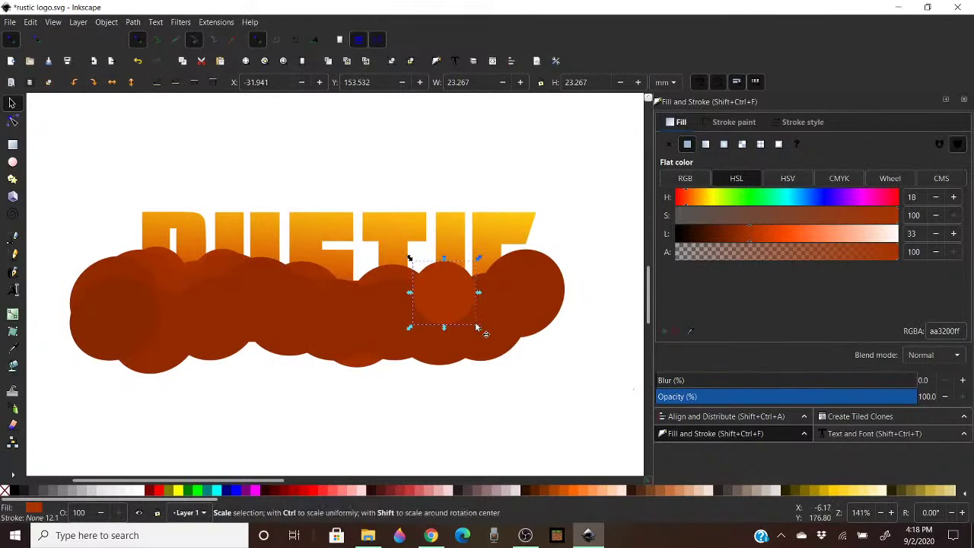
left_click_drag(477, 326, 345, 287)
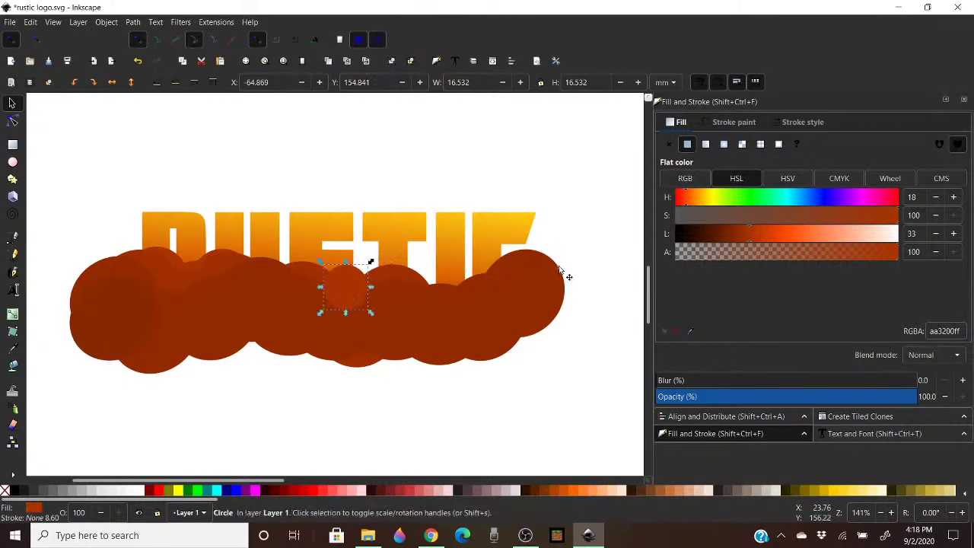
key("Page_Down")
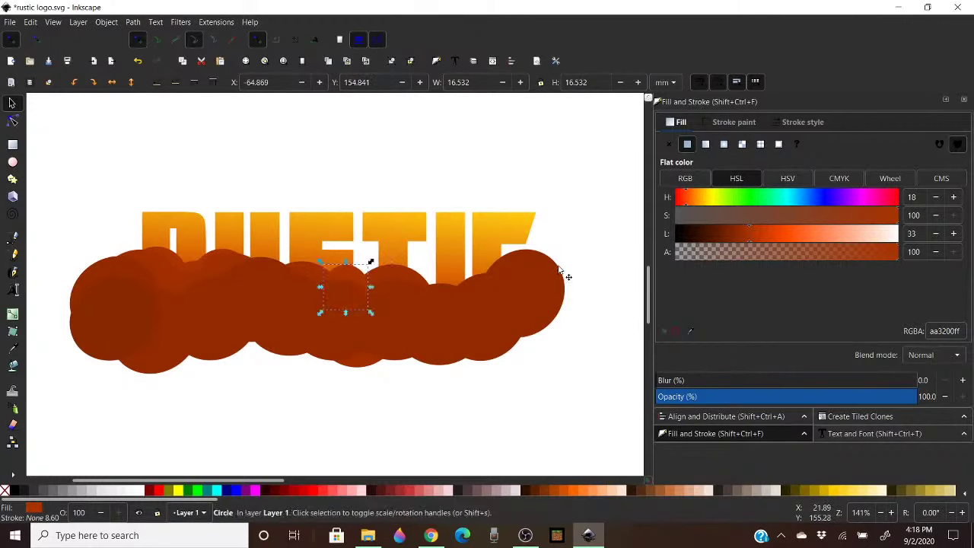
Duplicate the small lighter circle three times, placing the copies over the I, over the C, and between them
right_click(349, 275)
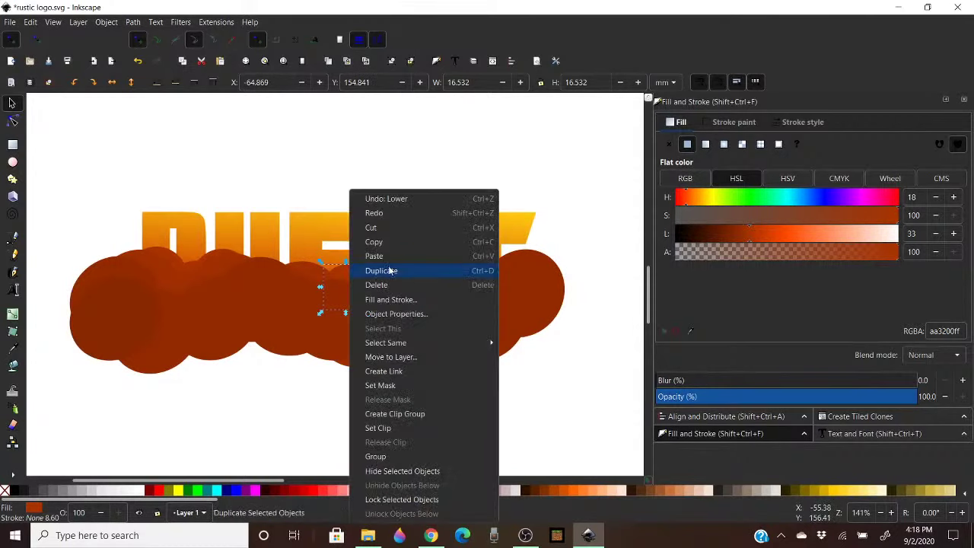
left_click(381, 271)
left_click_drag(362, 267, 502, 263)
right_click(435, 271)
left_click(460, 271)
right_click(507, 264)
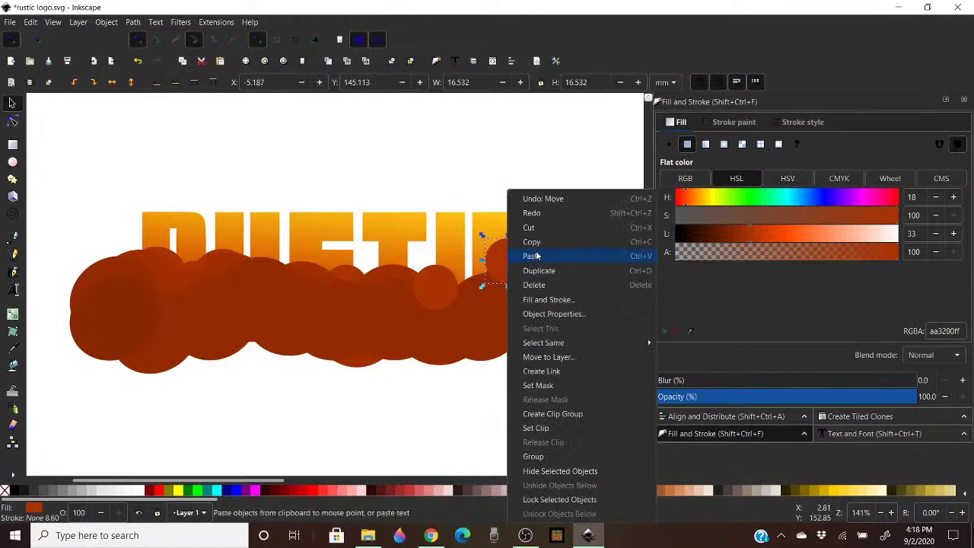
left_click(547, 271)
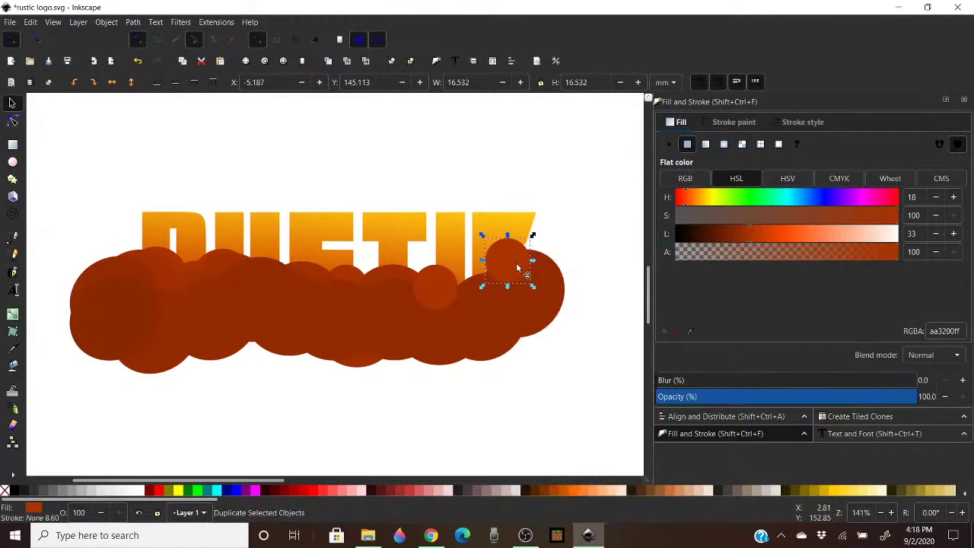
left_click_drag(530, 250, 459, 298)
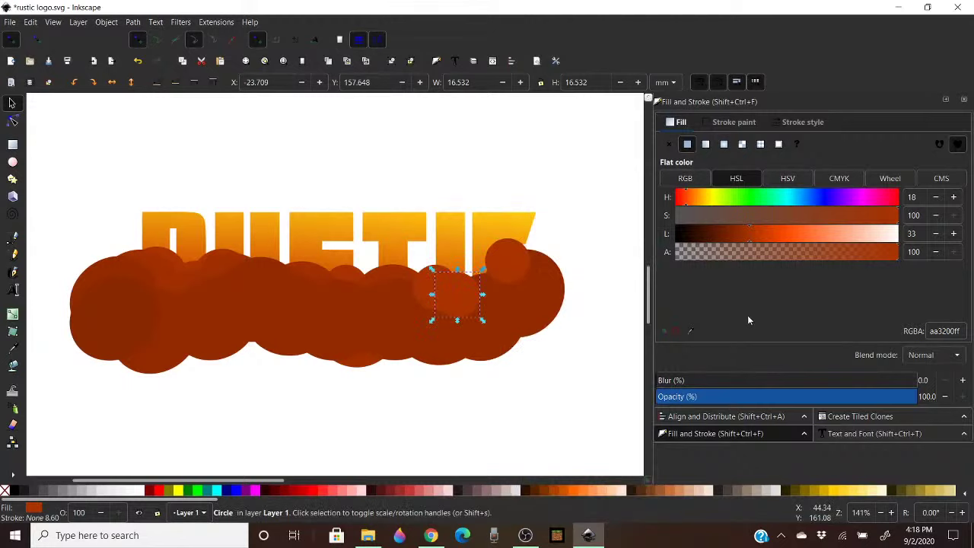
Group the three new circle copies and lower the group behind the dark ellipses but in front of the lettering
left_click(428, 286, "shift")
left_click(522, 271, "shift")
right_click(505, 265)
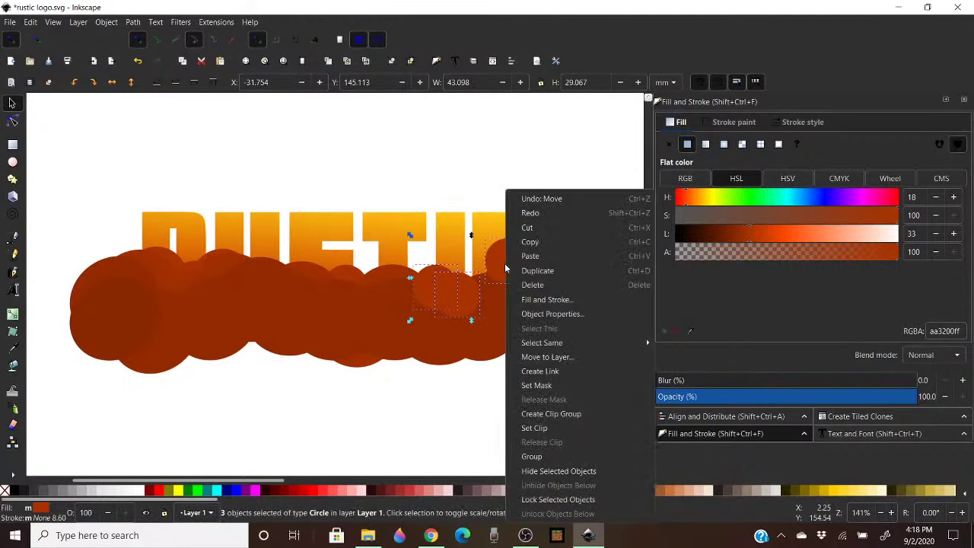
left_click(533, 456)
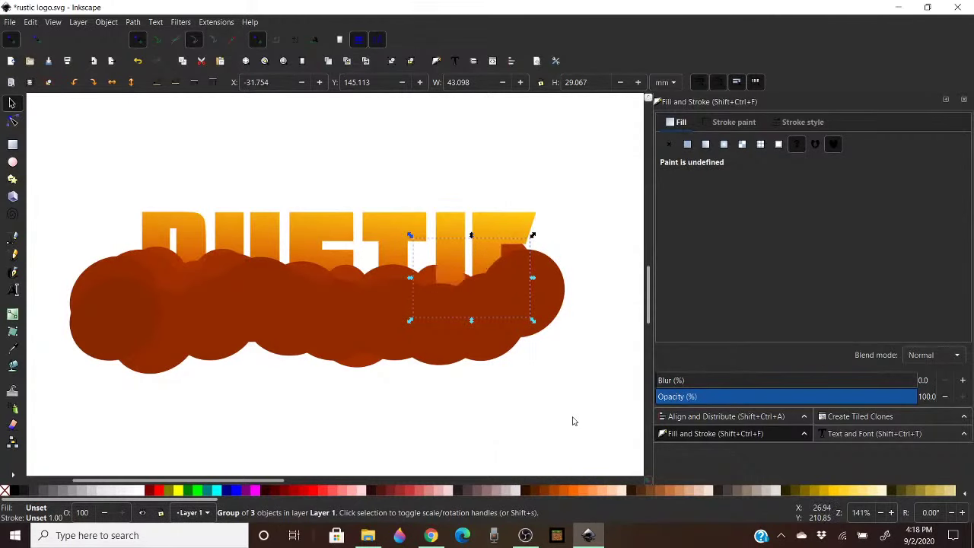
left_click(544, 393)
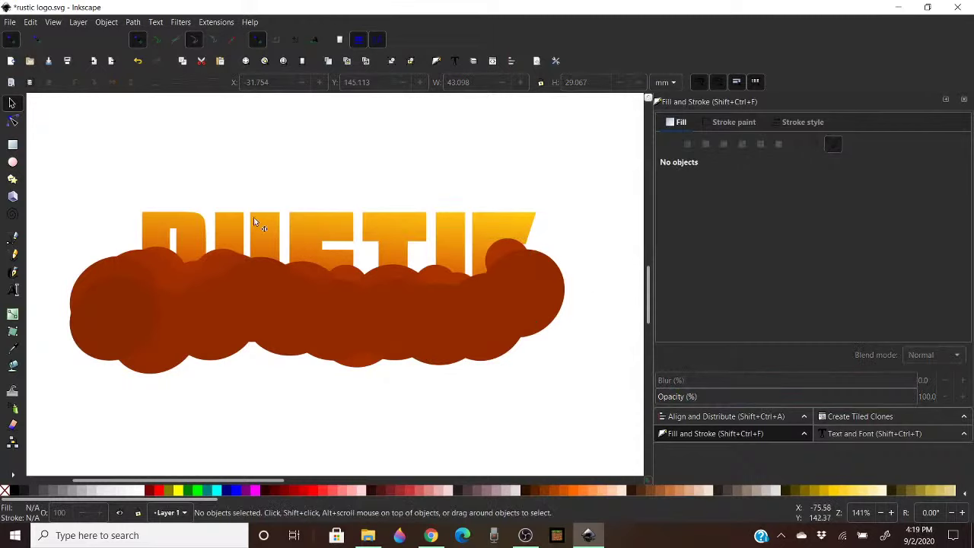
Select all the circle and ellipse shapes across the lower lettering and group them into one cluster
left_click(193, 227)
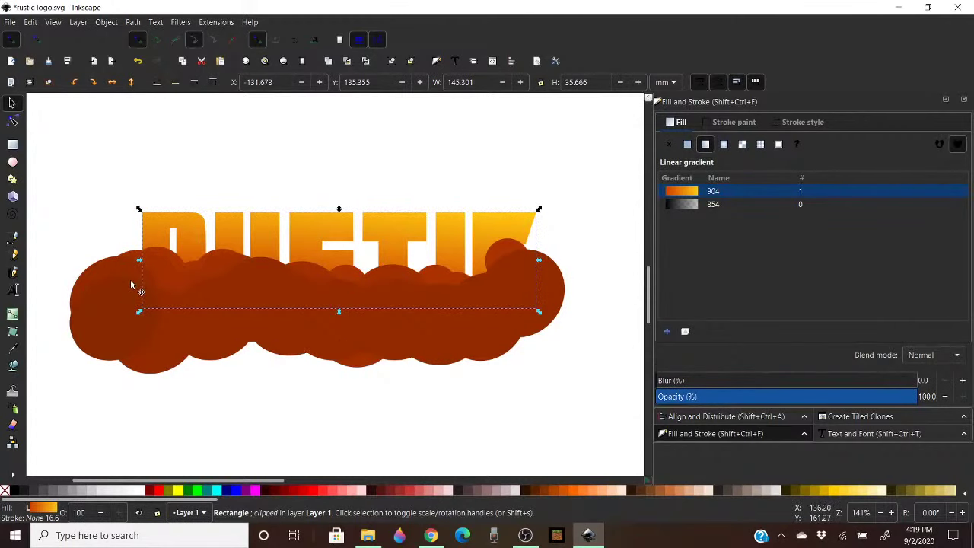
left_click_drag(44, 233, 611, 395)
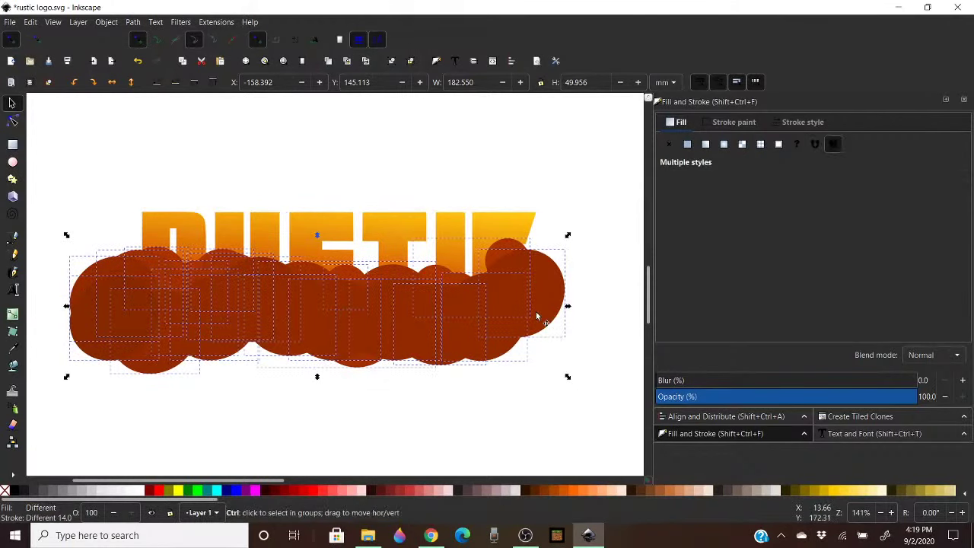
key("ctrl+g")
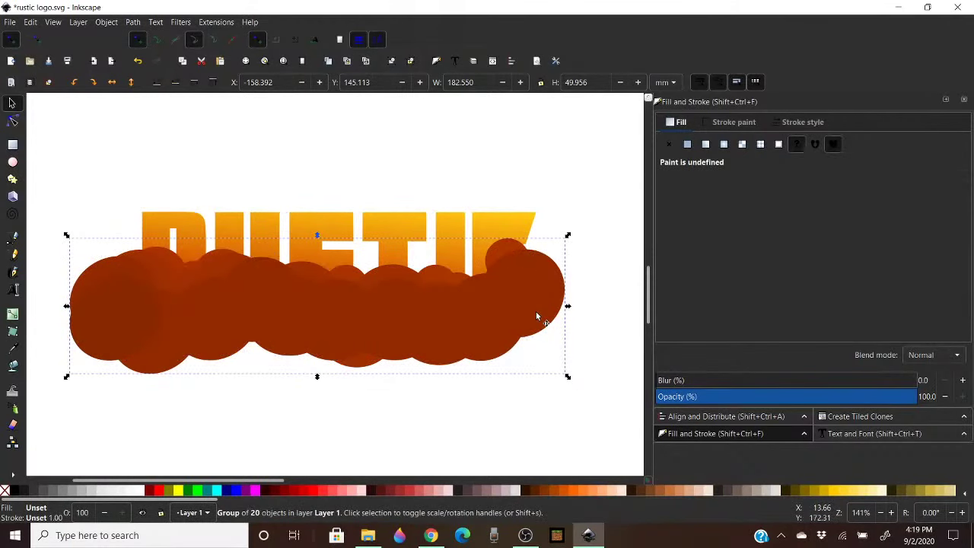
left_click(566, 193)
Duplicate the gradient-filled RUSTIC lettering and raise the copy to the top above the circle cluster
right_click(509, 218)
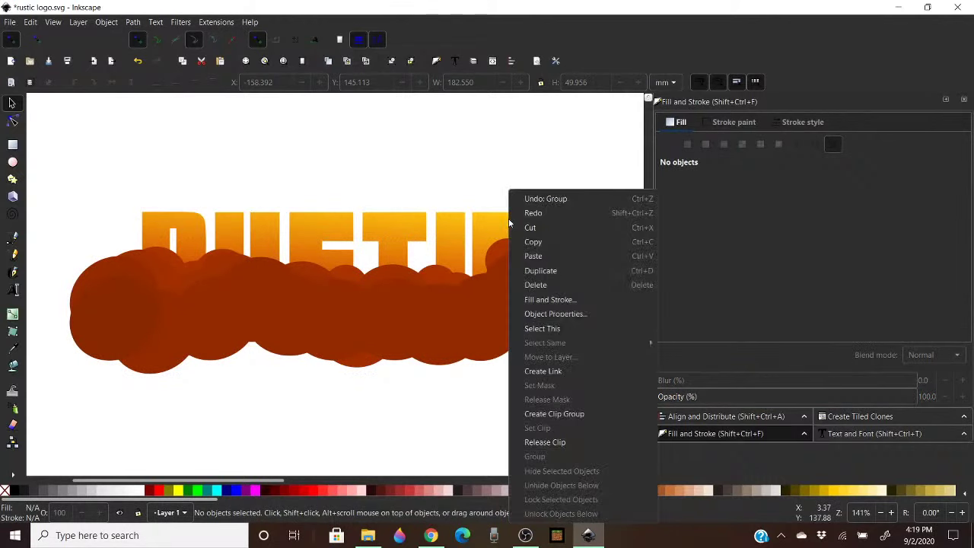
left_click(569, 273)
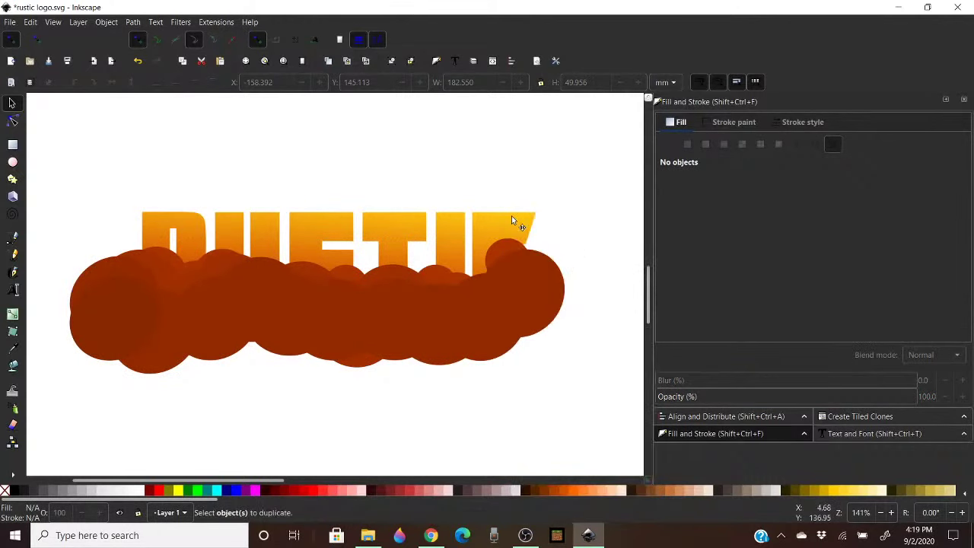
left_click(511, 216)
right_click(517, 226)
left_click(579, 274)
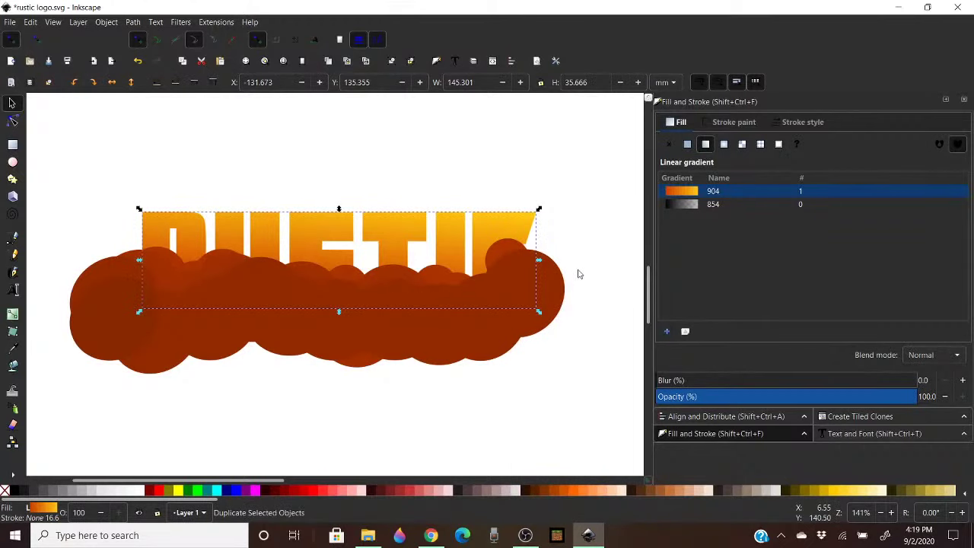
key("Home")
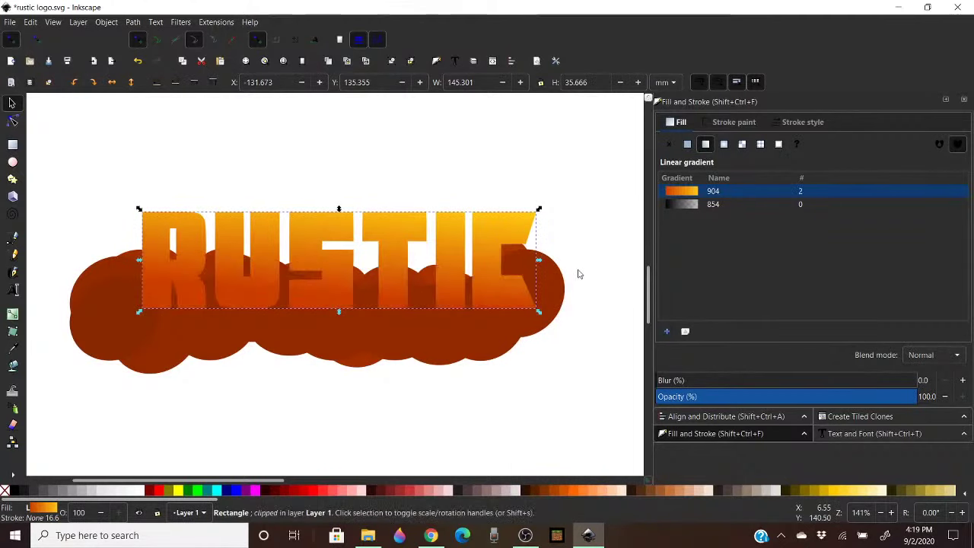
Clip the grouped circle cluster to the RUSTIC shape, using the lettering copy on top as the clip
left_click(428, 328, "shift")
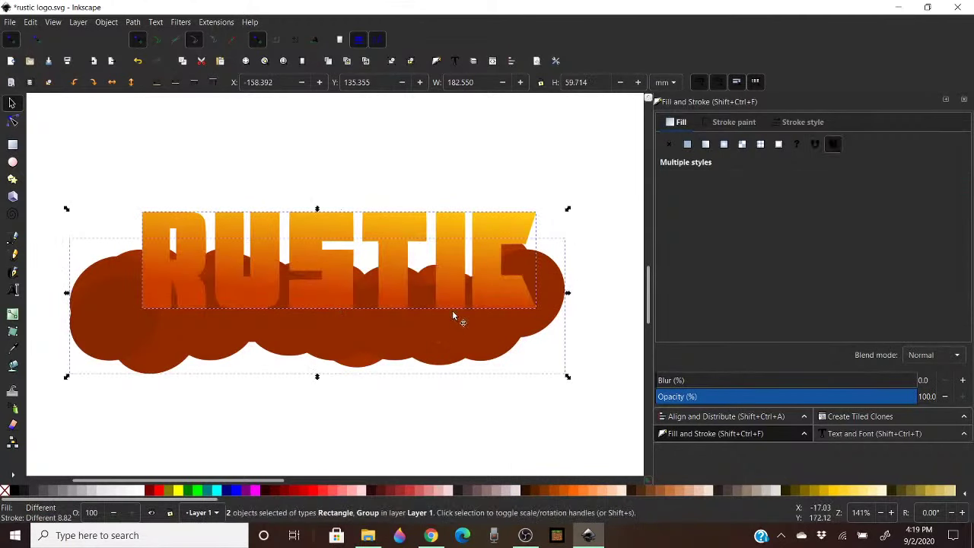
right_click(453, 313)
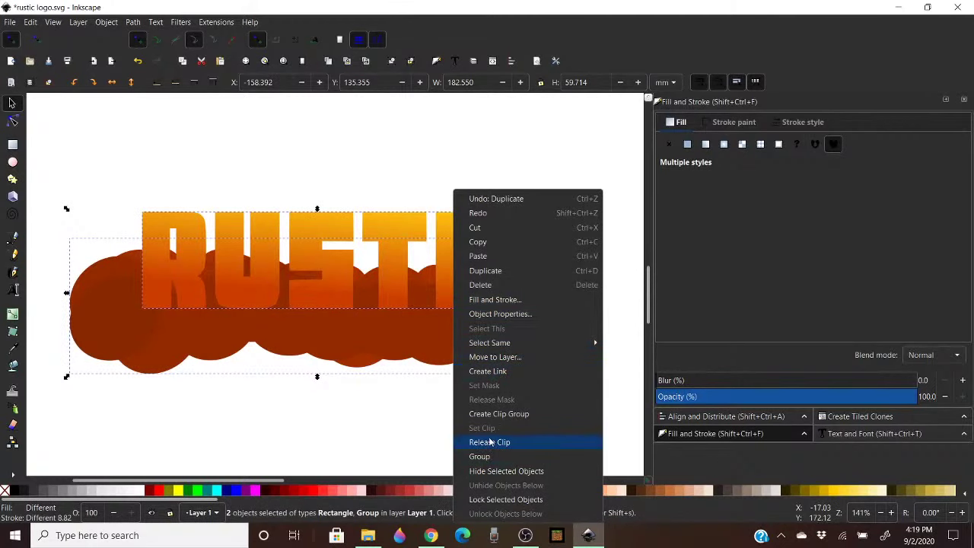
left_click(360, 142)
left_click(31, 23)
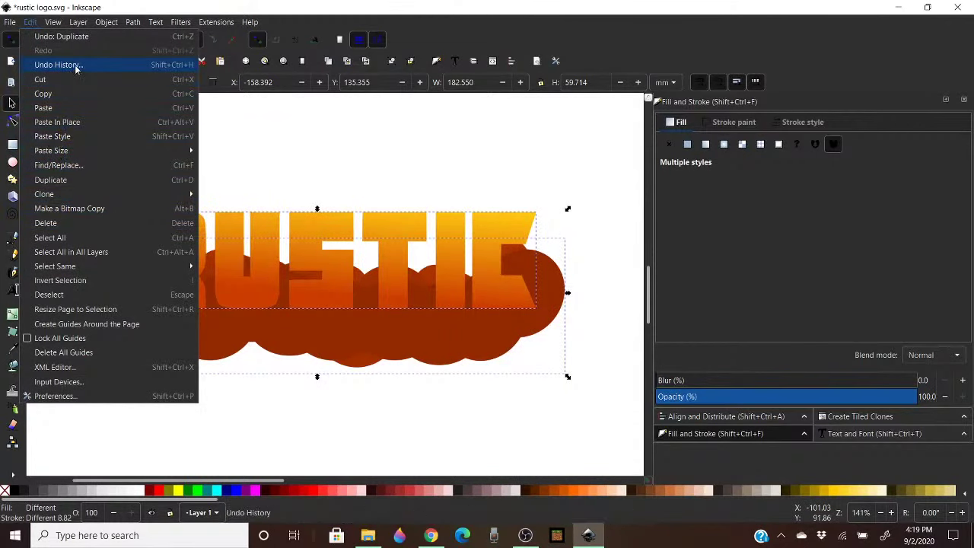
left_click(105, 23)
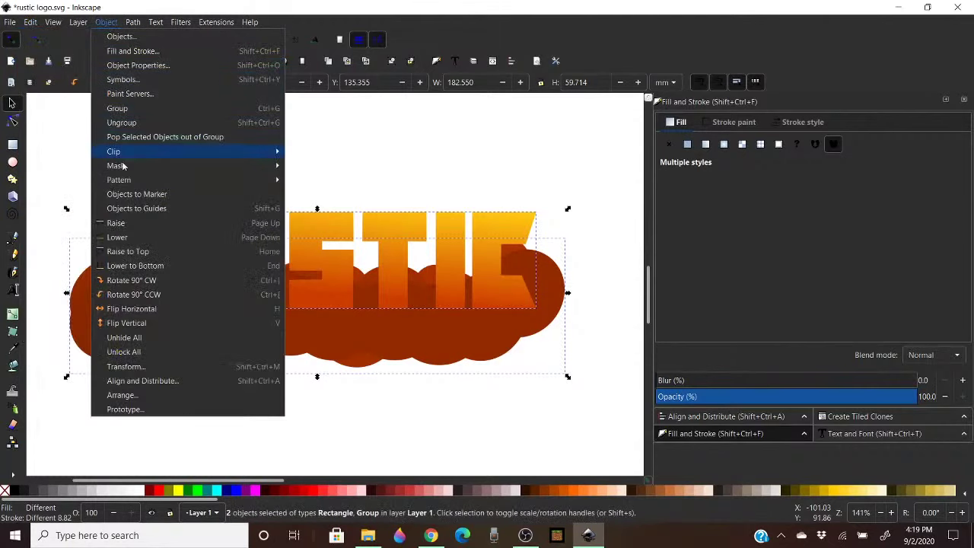
mouse_move(214, 163)
mouse_move(243, 152)
left_click(304, 153)
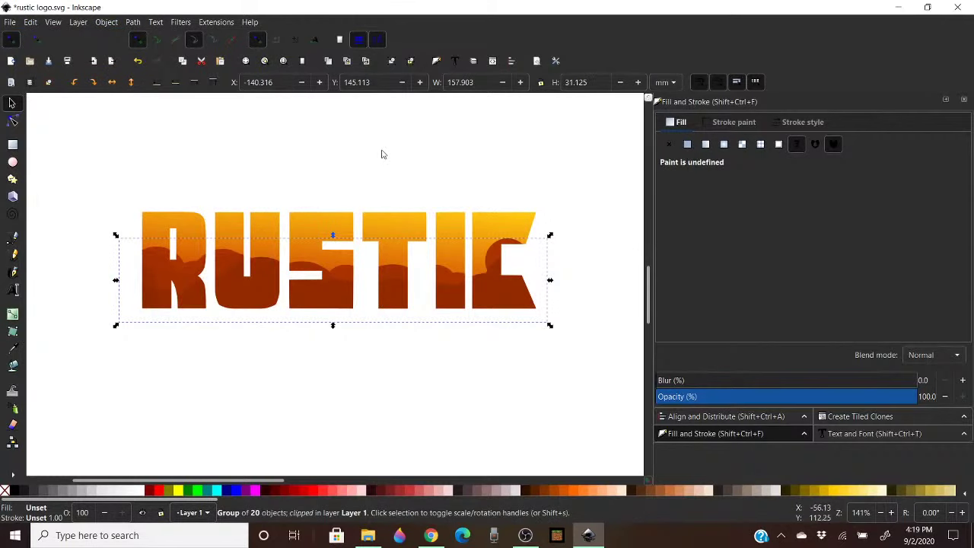
left_click(633, 203)
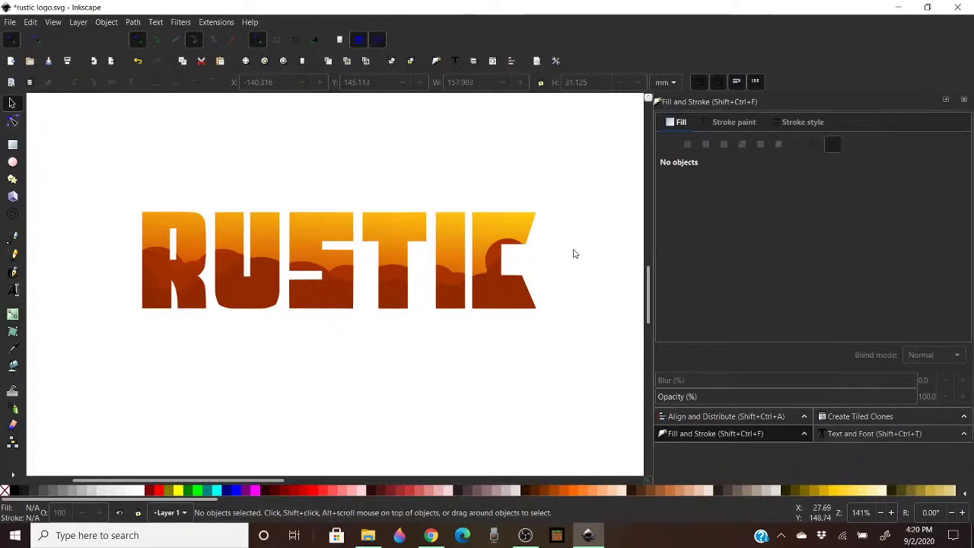
Ungroup the clipped circle cluster back into its separate, unclipped shapes
left_click(493, 261)
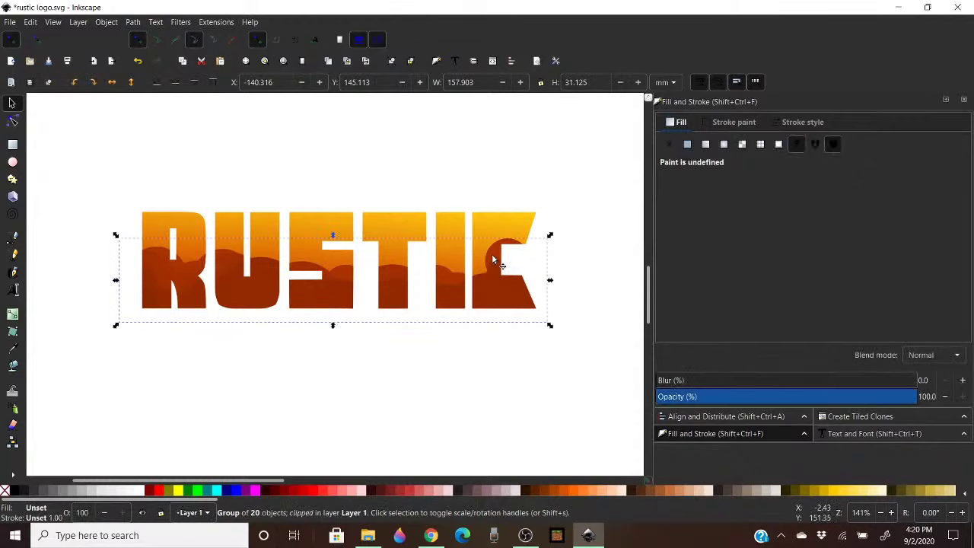
key("ctrl+g")
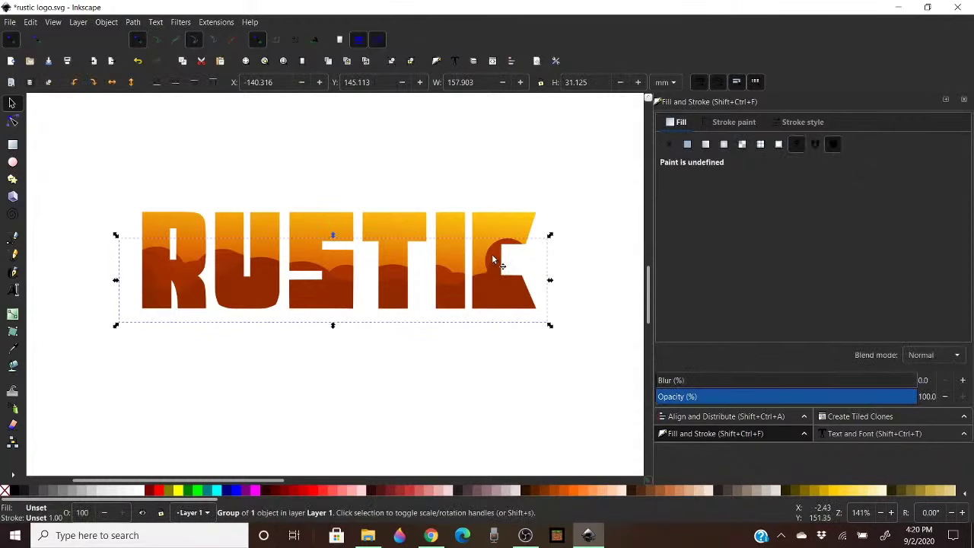
key("ctrl+shift+g")
key("ctrl+shift+g")
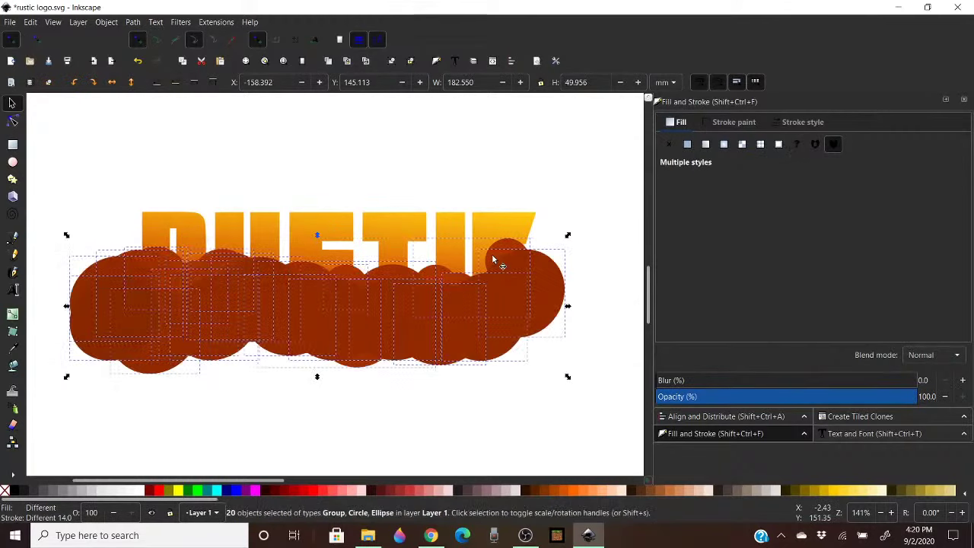
left_click(583, 188)
Shift the group of three lighter circles at the I and C slightly right and down
left_click(500, 246)
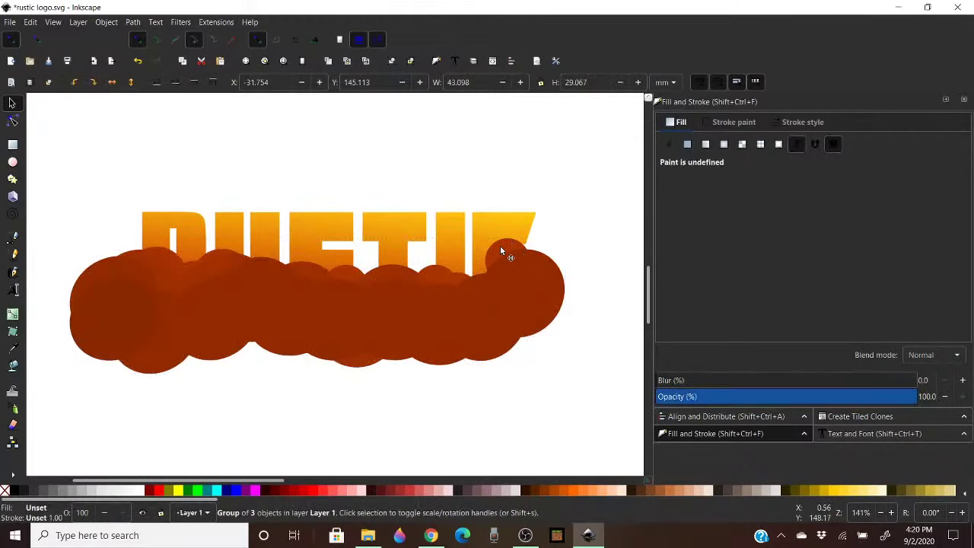
key("Right")
key("Right")
key("Down")
key("Down")
key("Down")
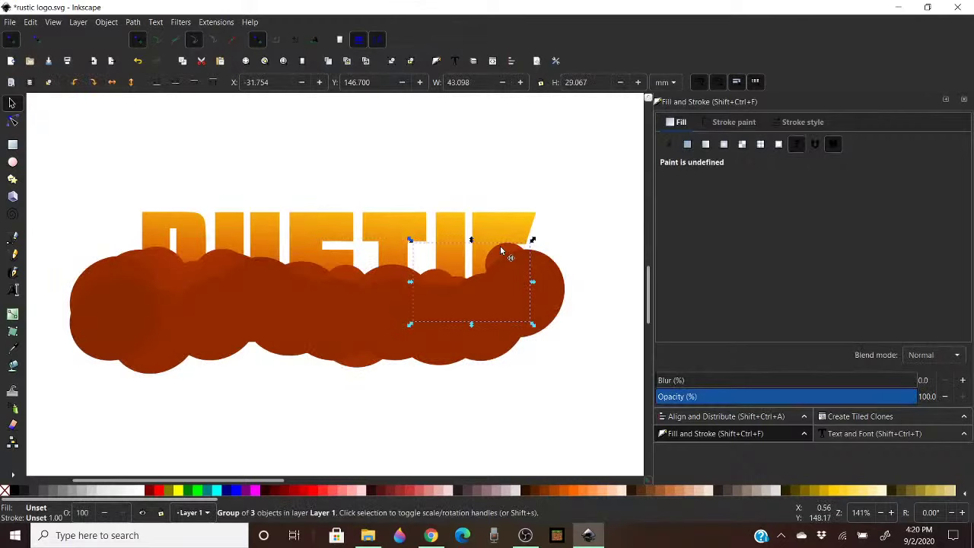
left_click(559, 193)
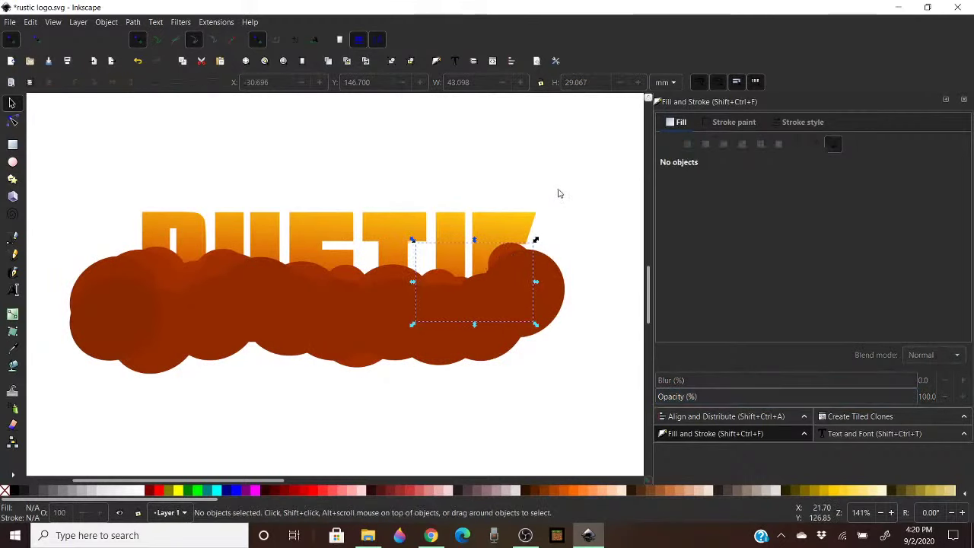
Duplicate the darkest ellipse at the cluster's left end and place the copy over the lower part of the U
left_click(110, 312)
right_click(140, 315)
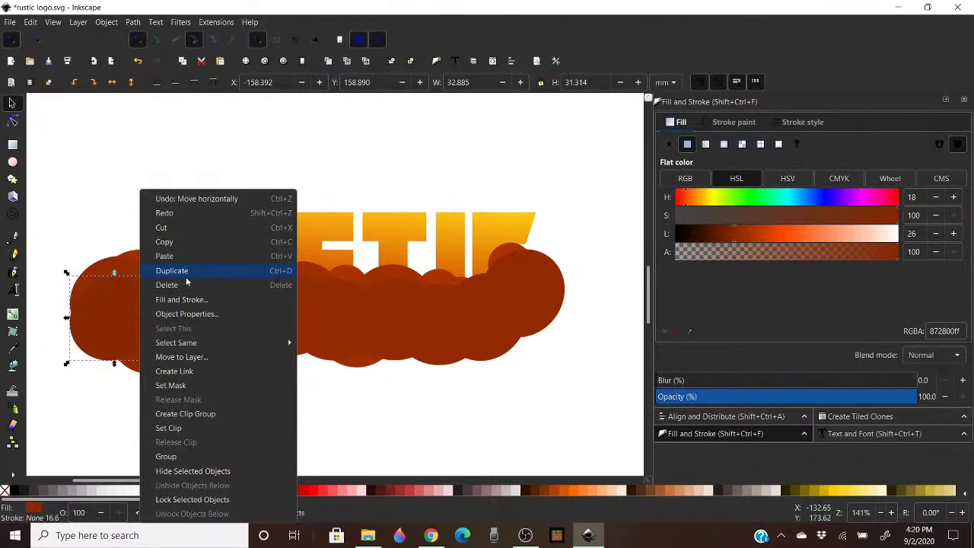
left_click(185, 276)
left_click_drag(149, 319, 280, 328)
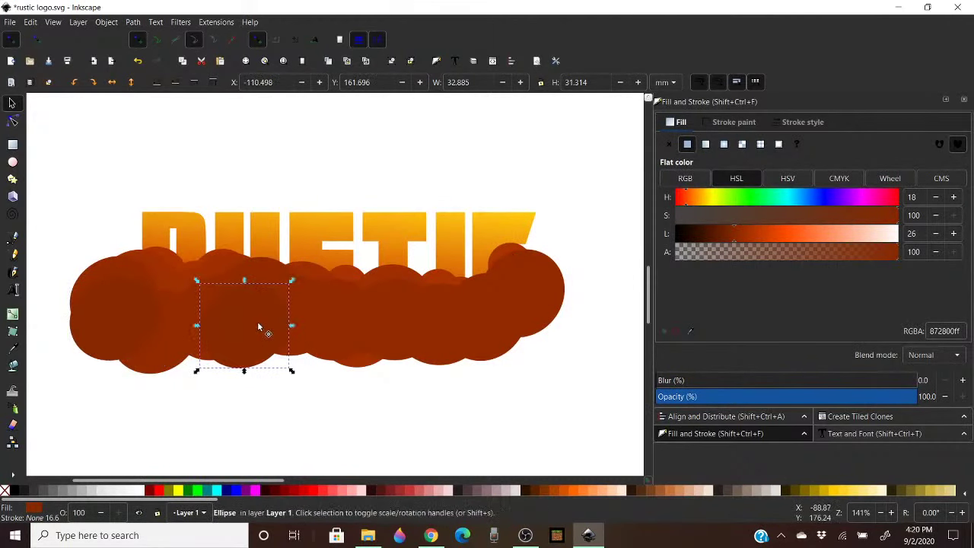
Duplicate the darkest ellipse again and place this copy over the lower part between the I and C
right_click(264, 329)
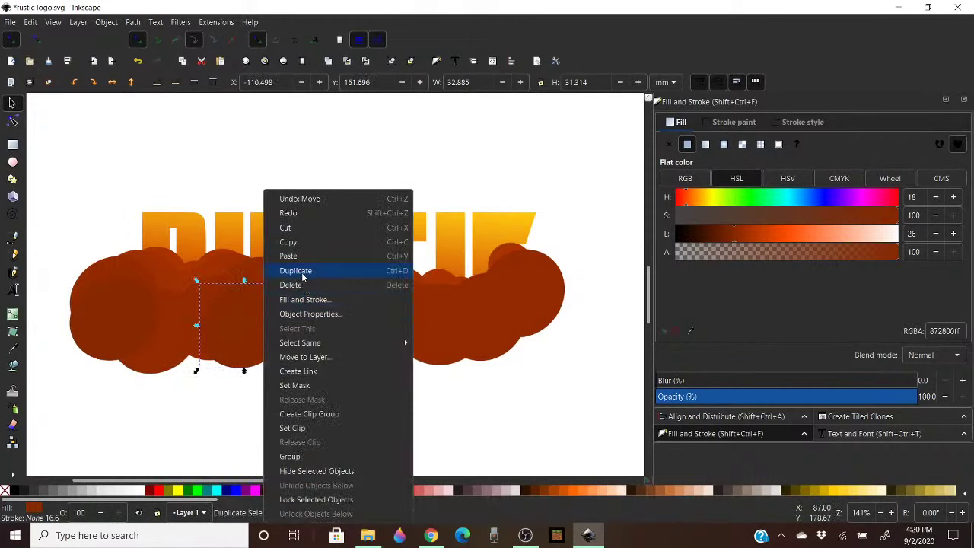
left_click(304, 272)
left_click_drag(287, 293, 415, 341)
left_click(439, 218)
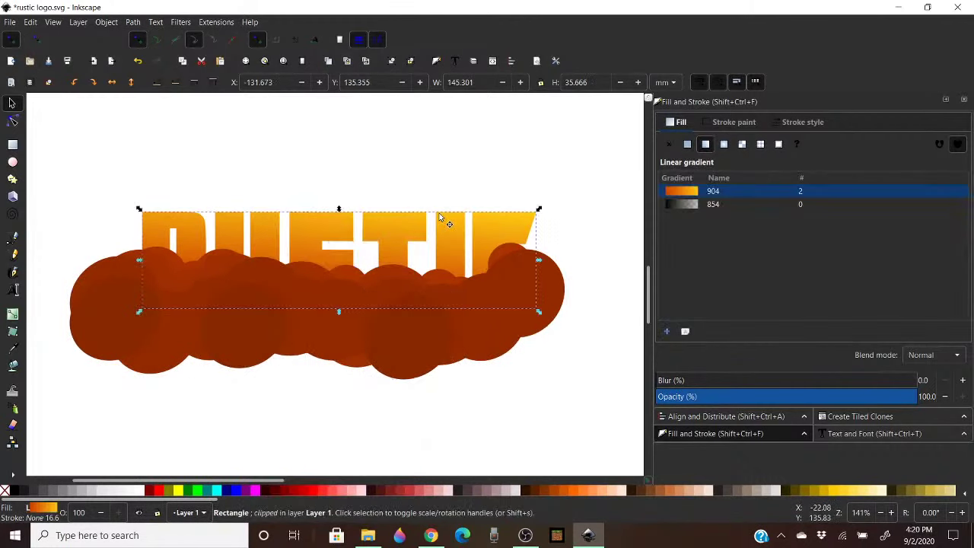
left_click_drag(405, 342, 473, 341)
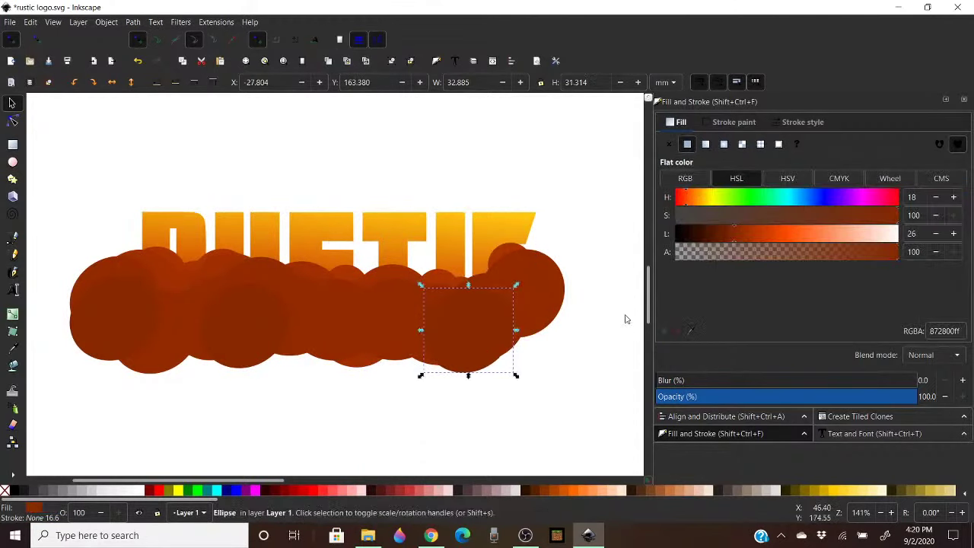
Duplicate the cloud circle under the letter U, shrink the copy to about 7.5 mm high and place it on the dark circle below
left_click(566, 182)
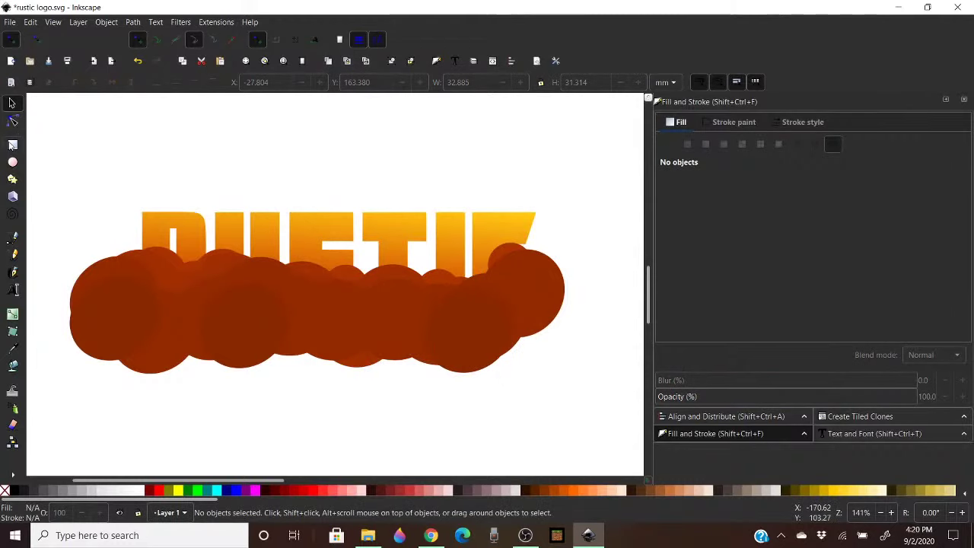
left_click(217, 264)
right_click(218, 264)
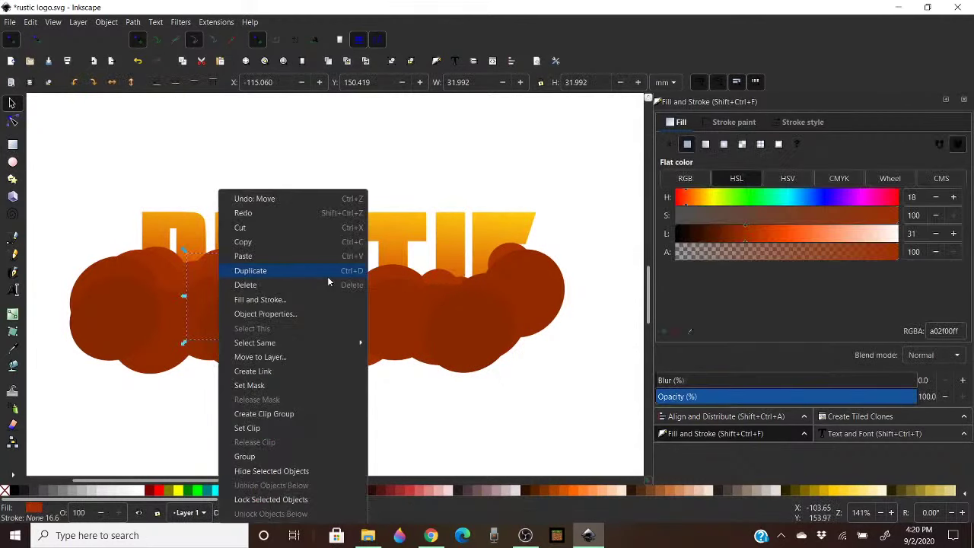
left_click(279, 271)
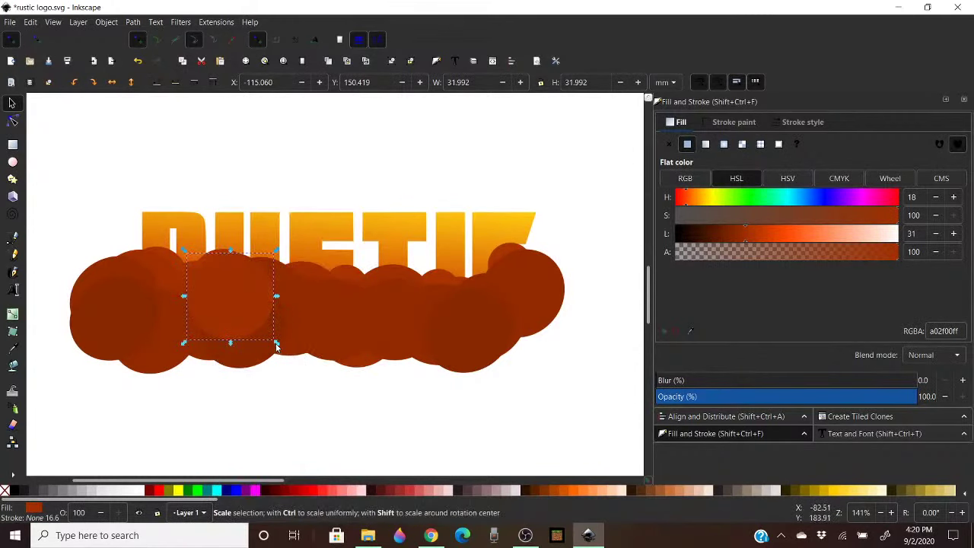
left_click_drag(276, 343, 248, 302)
left_click_drag(239, 287, 364, 346)
scroll(173, 274, "up", 3)
left_click_drag(424, 414, 410, 352)
Duplicate the small light spot and place the copy to its right on the cloud, at about X -80 mm, Y 161 mm
right_click(371, 343)
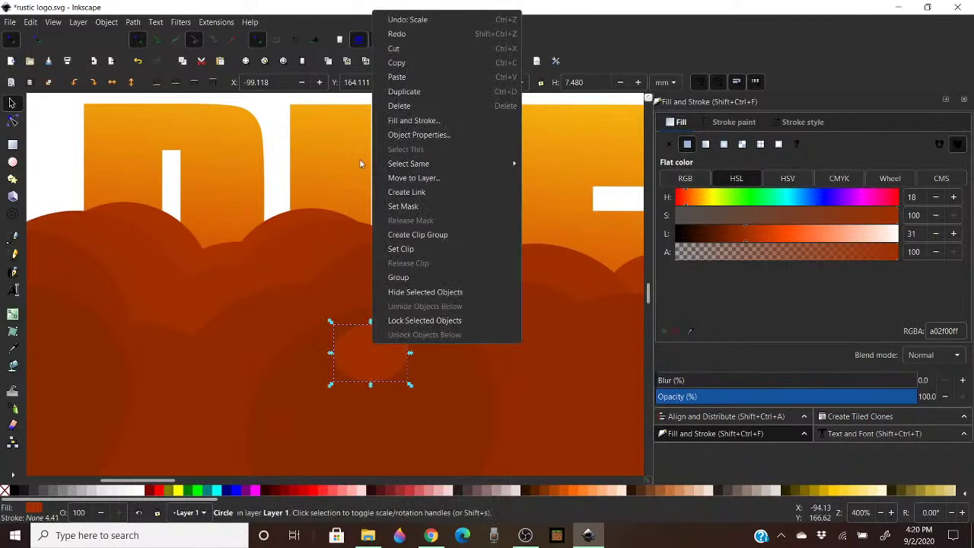
left_click(415, 92)
left_click_drag(392, 360, 537, 335)
right_click(368, 354)
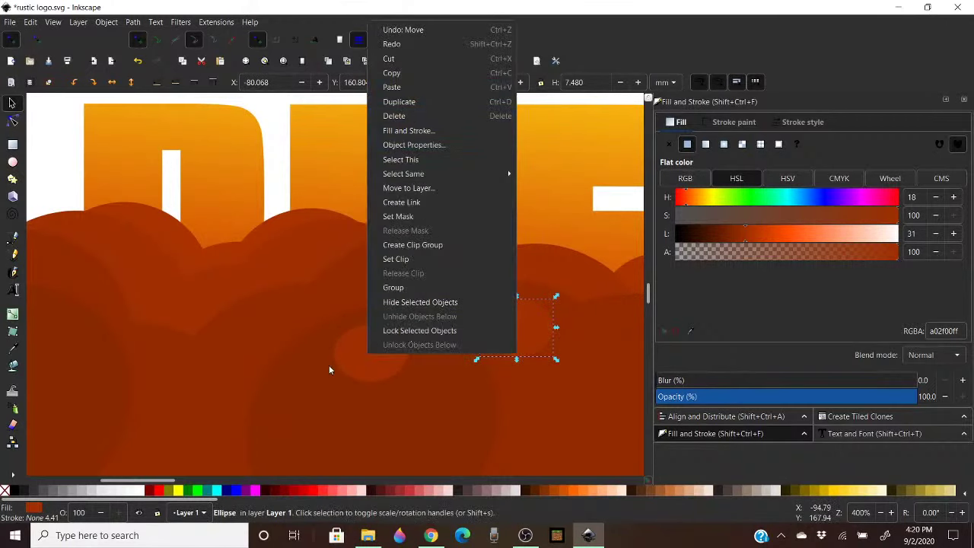
left_click(264, 332)
Duplicate the darker cloud ellipse, shrink the copy to about 3.6 by 3.5 mm and place it inside the first light spot
left_click(387, 277)
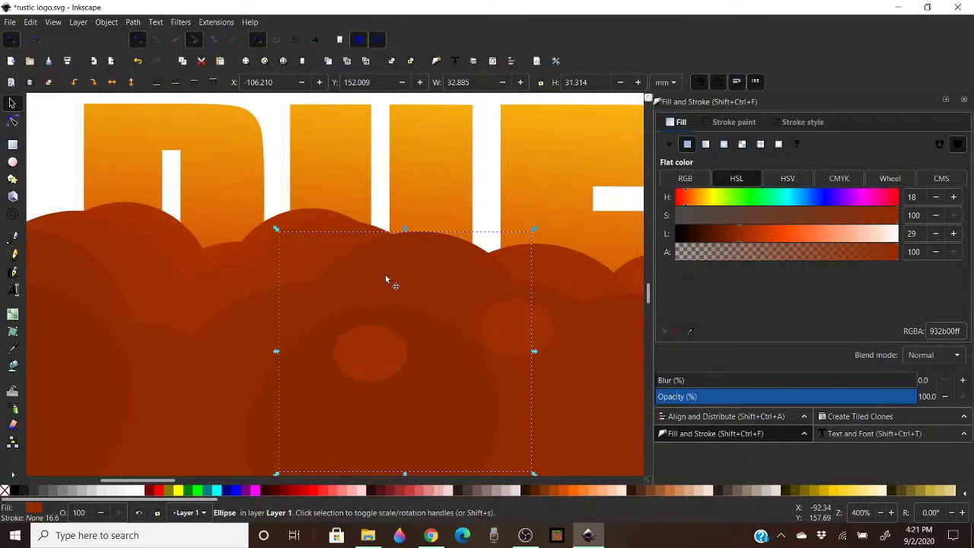
right_click(387, 277)
left_click(435, 271)
left_click_drag(534, 473, 381, 289)
left_click_drag(304, 271, 358, 334)
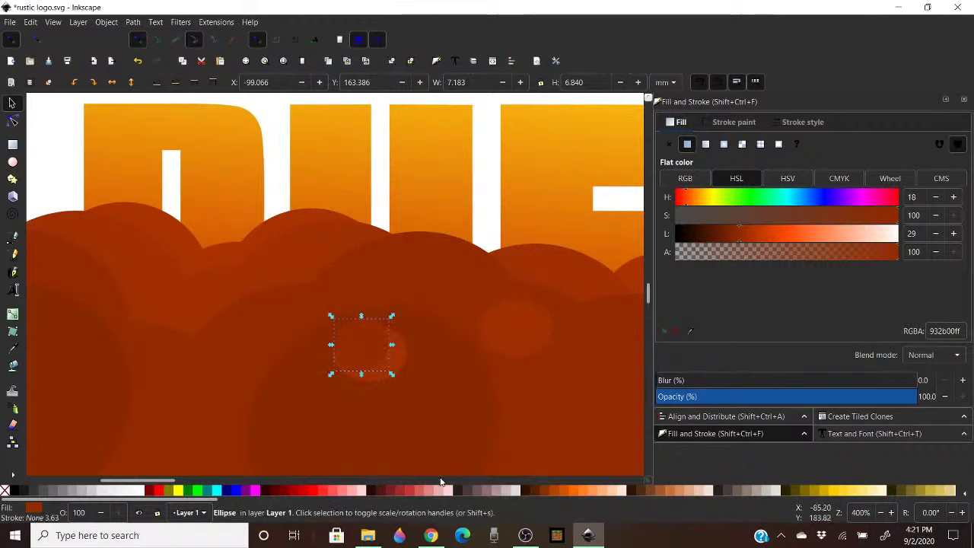
left_click_drag(392, 374, 380, 357)
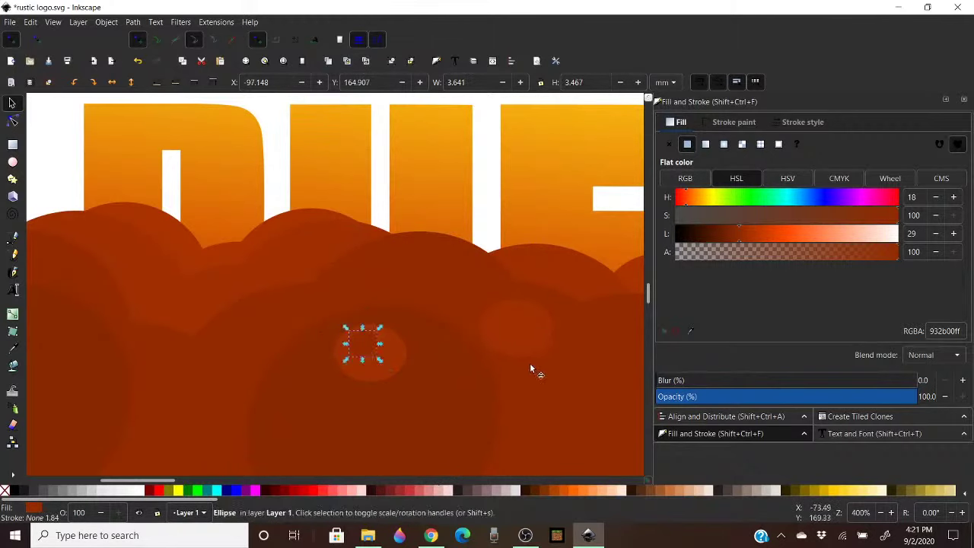
left_click(485, 188)
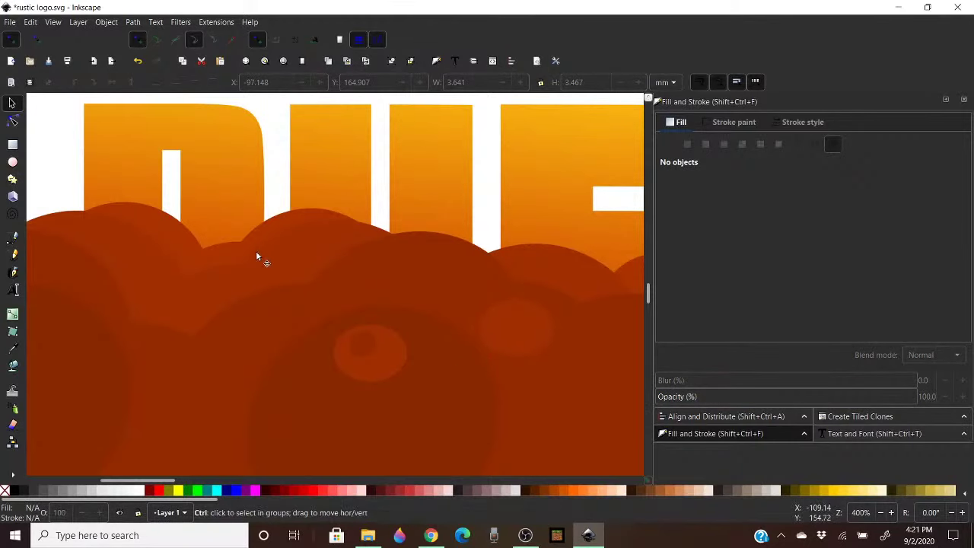
Review the whole logo, then check the Rustic smp image results in Chrome for reference and return to Inkscape
scroll(257, 251, "down", 2)
scroll(512, 339, "down", 2)
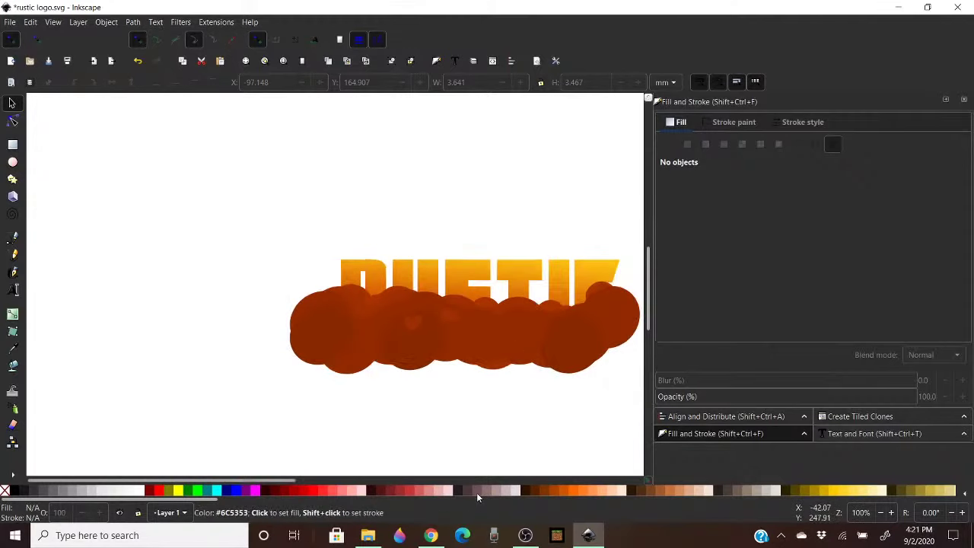
scroll(506, 397, "down", 1)
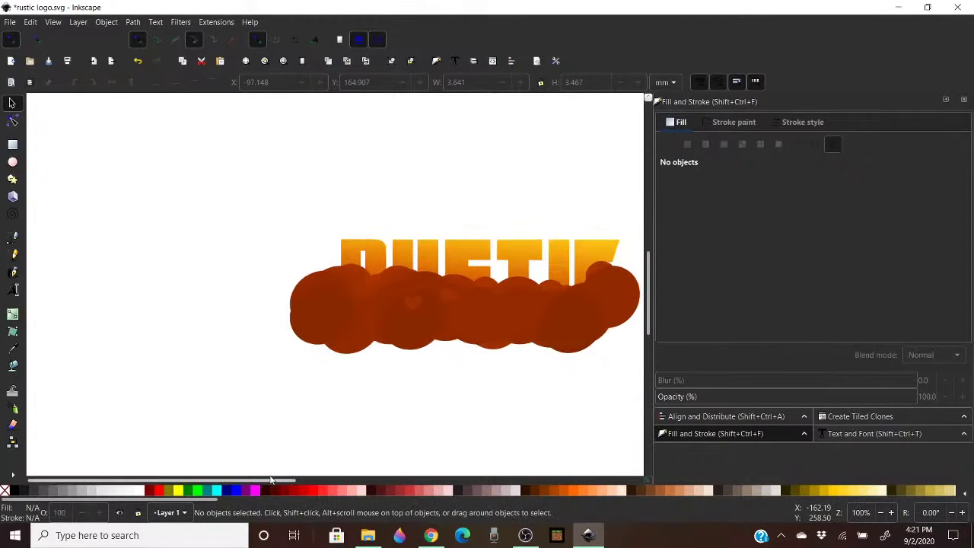
left_click_drag(268, 480, 309, 467)
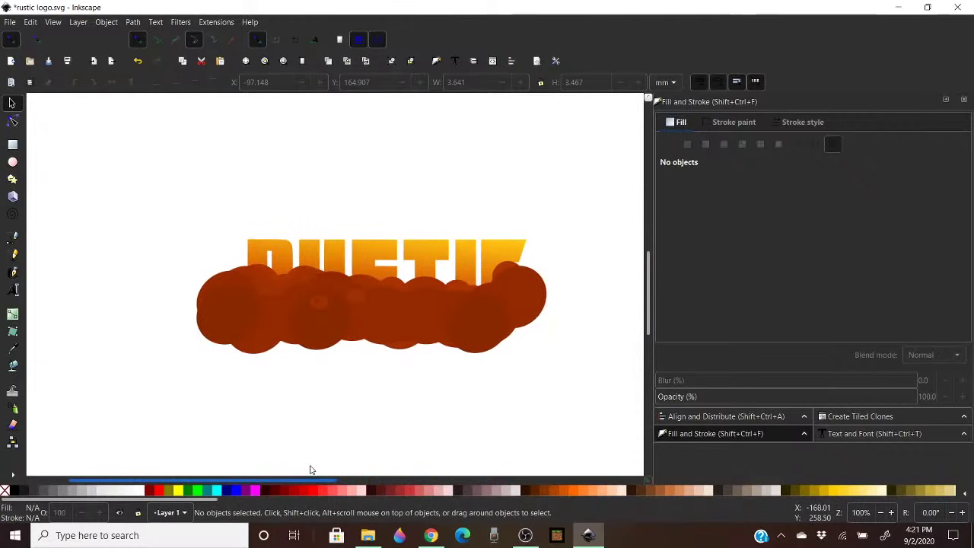
mouse_move(435, 539)
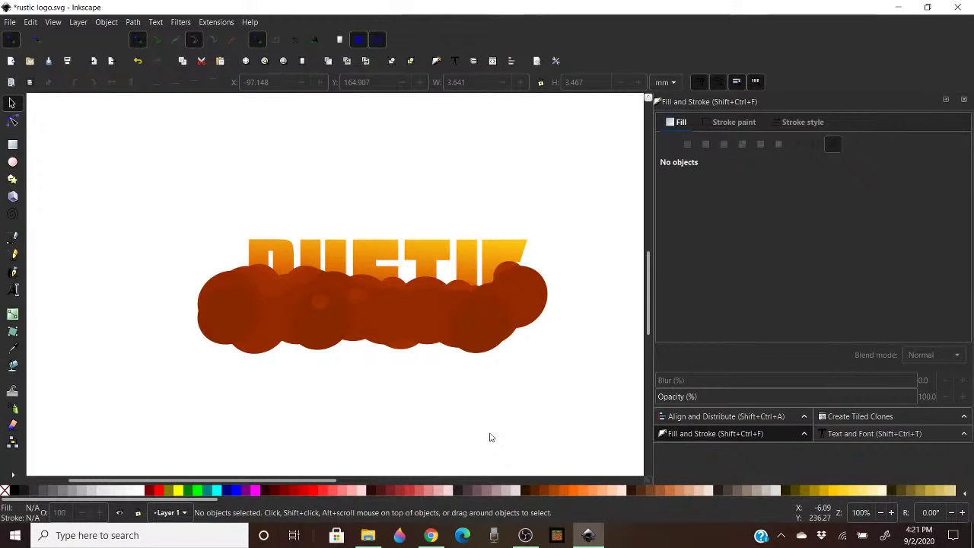
left_click(431, 535)
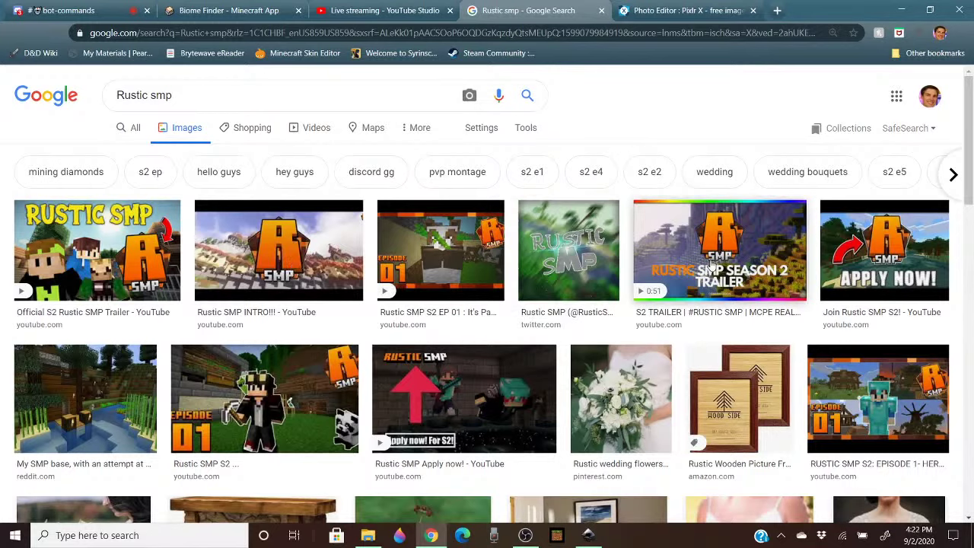
left_click(598, 527)
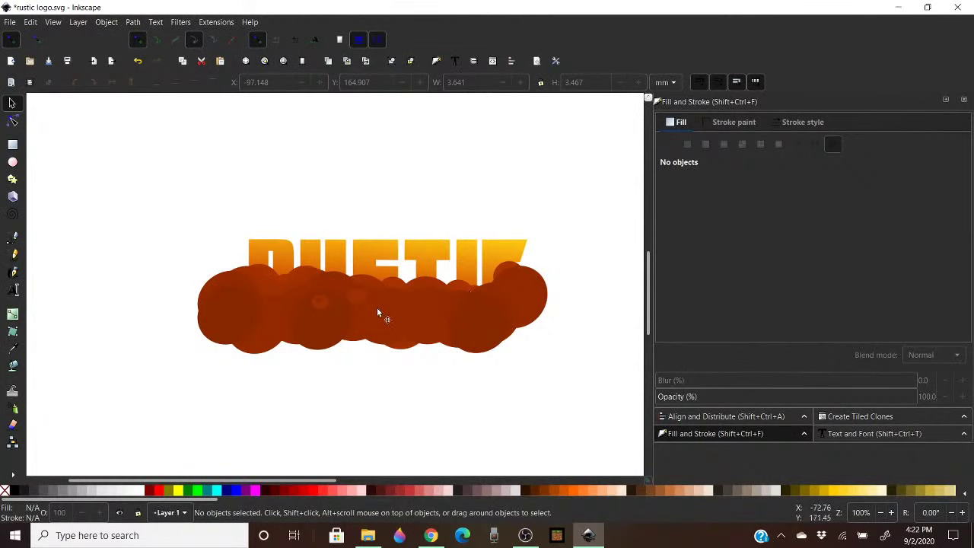
left_click(501, 248)
right_click(502, 246)
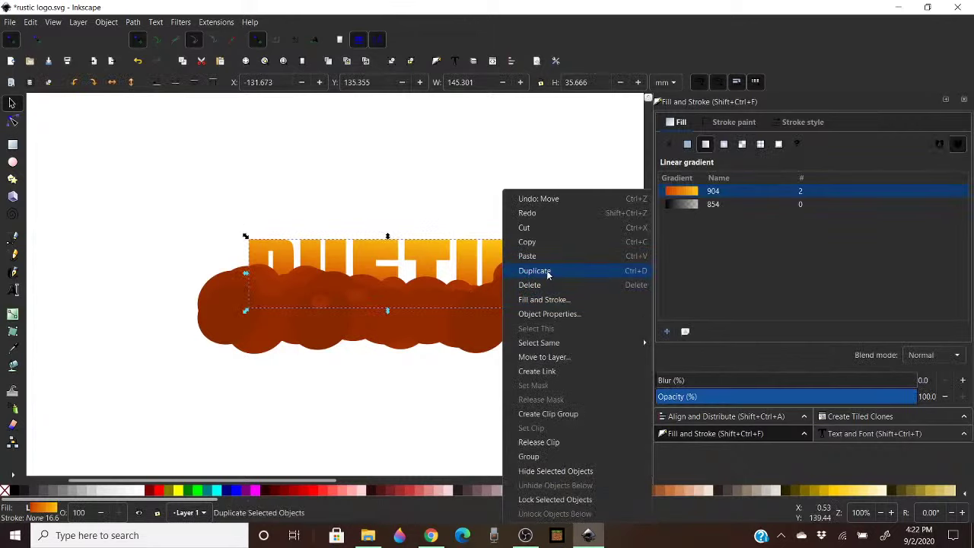
left_click(409, 151)
left_click(588, 252)
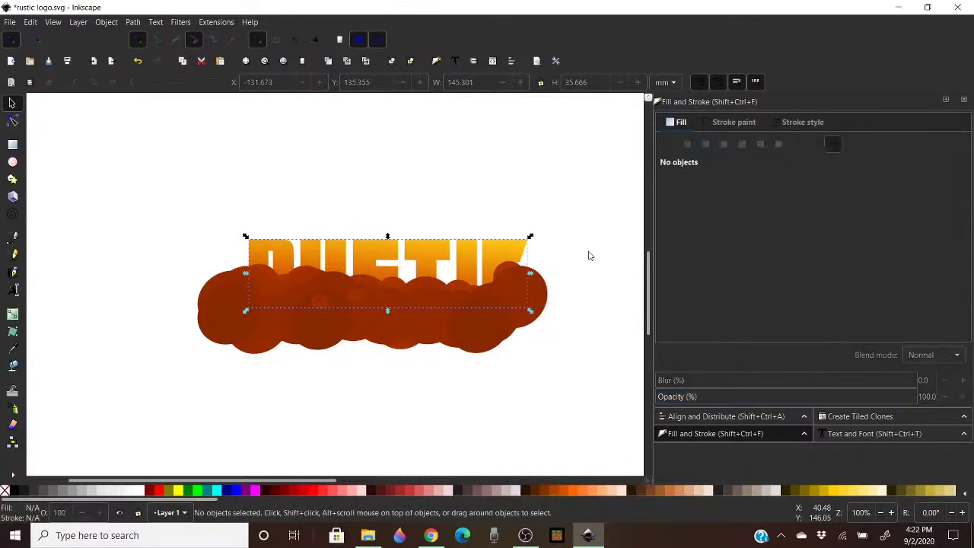
Group all the circles and ellipses that form the cloud
left_click_drag(591, 251, 143, 361)
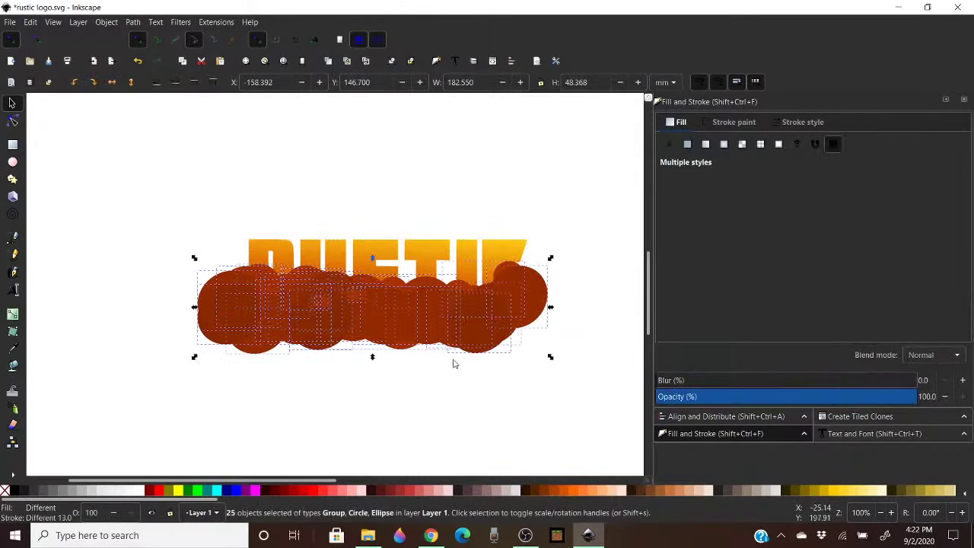
key("ctrl+g")
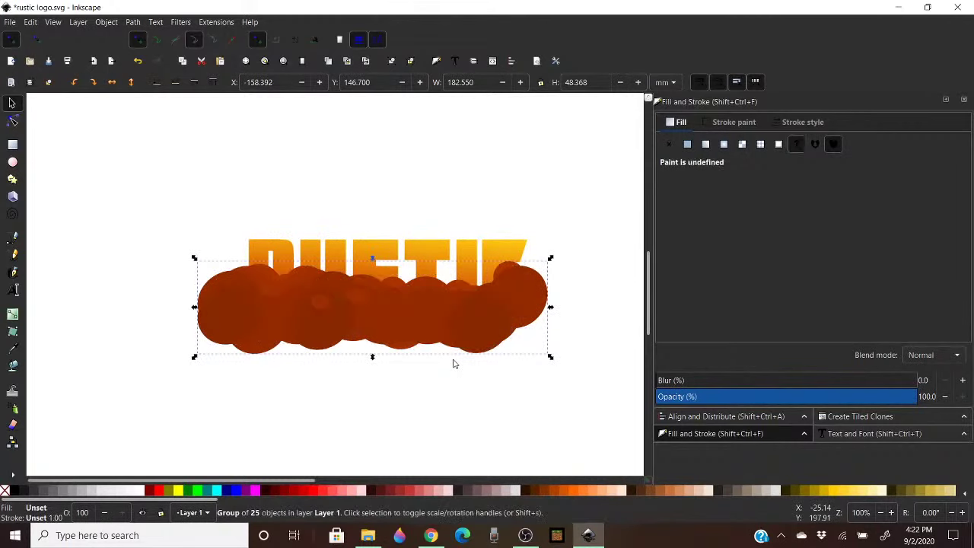
left_click(542, 174)
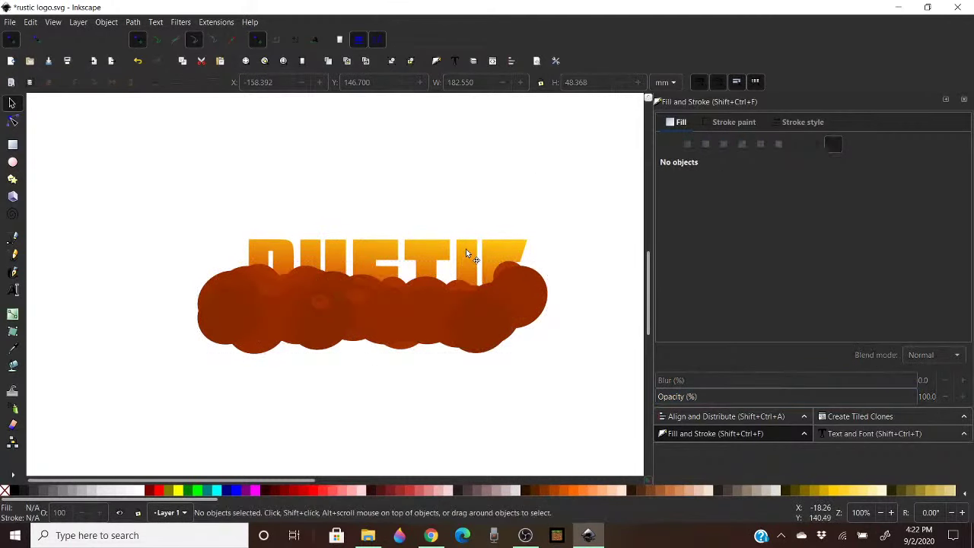
Duplicate the orange gradient lettering and use the copy as a clip on the cloud group
left_click(466, 251)
right_click(466, 250)
left_click(529, 273)
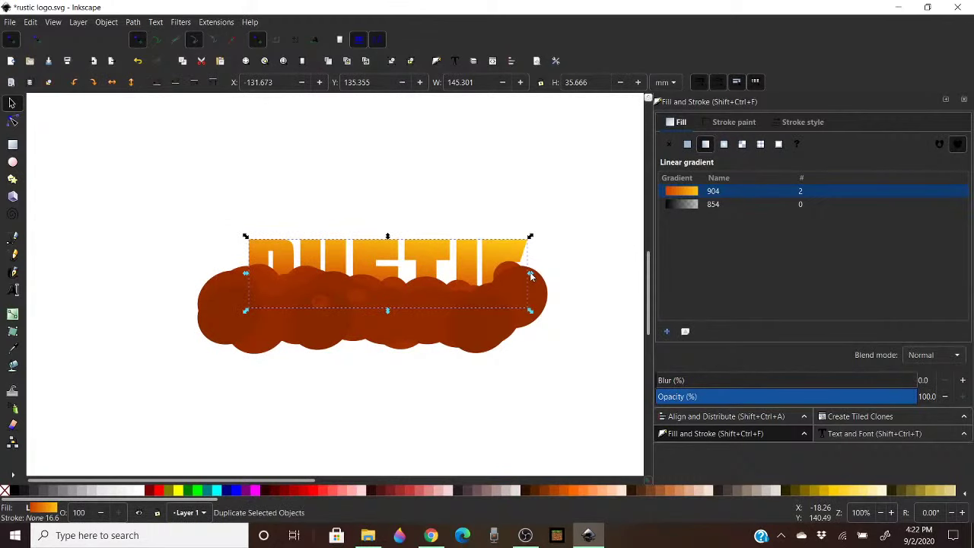
left_click(464, 320, "shift")
right_click(464, 321)
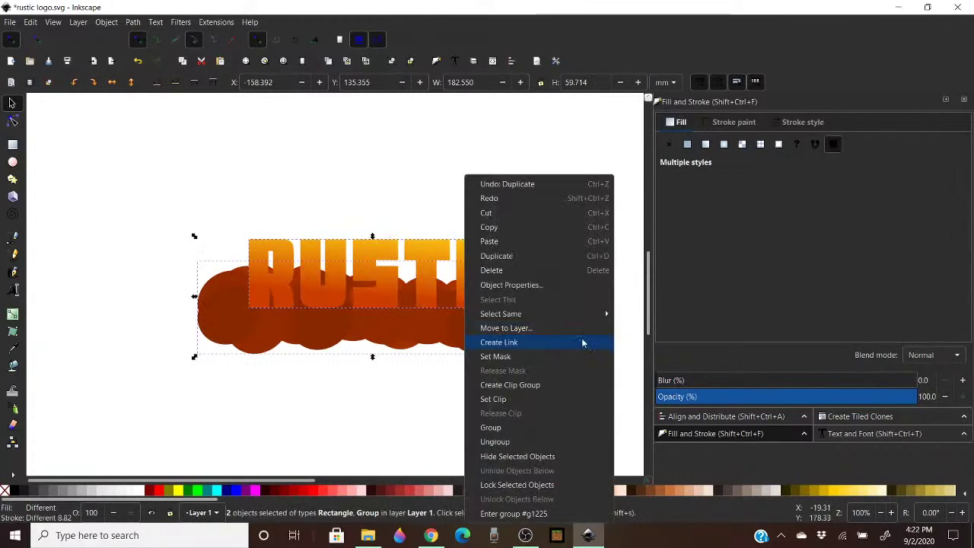
left_click(517, 400)
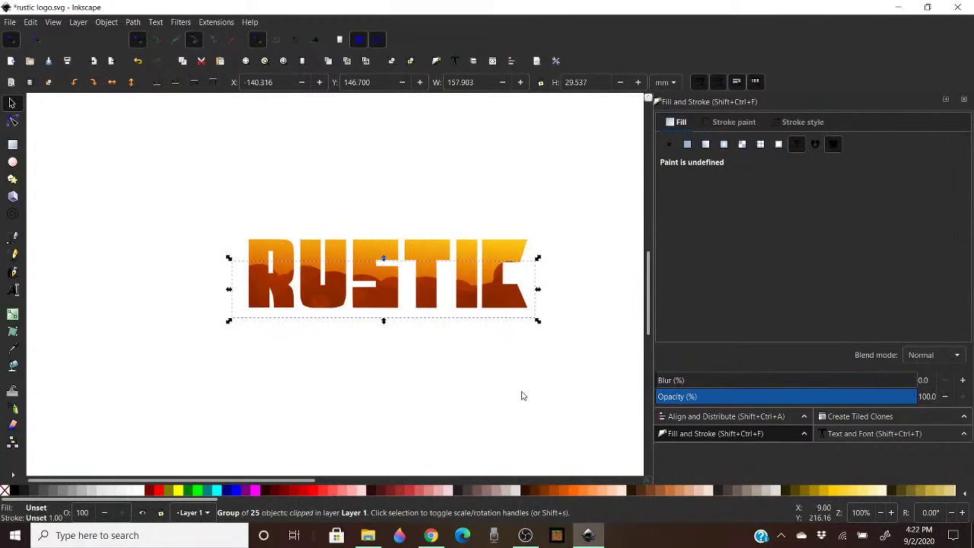
left_click(522, 394)
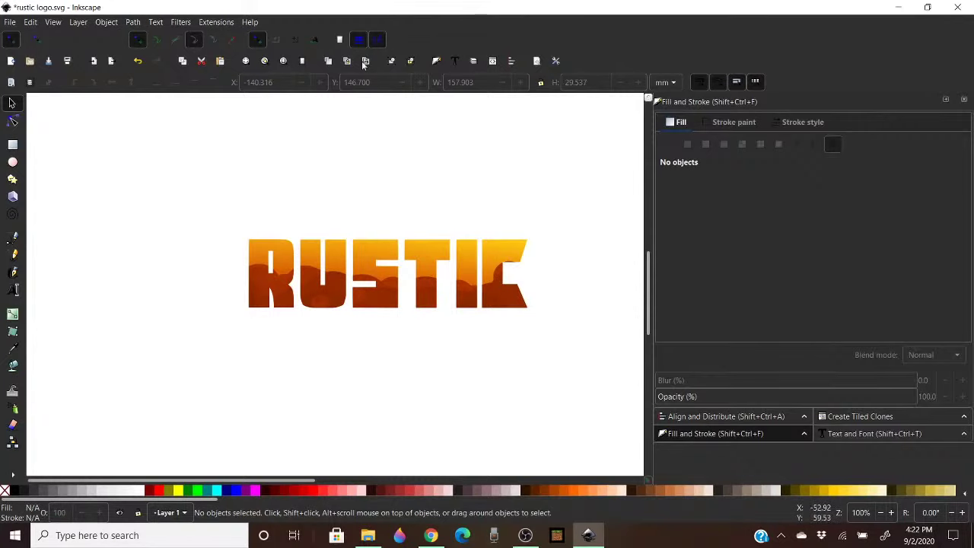
Look through the Downloads folder in File Explorer, then close it and return to the logo
left_click(367, 536)
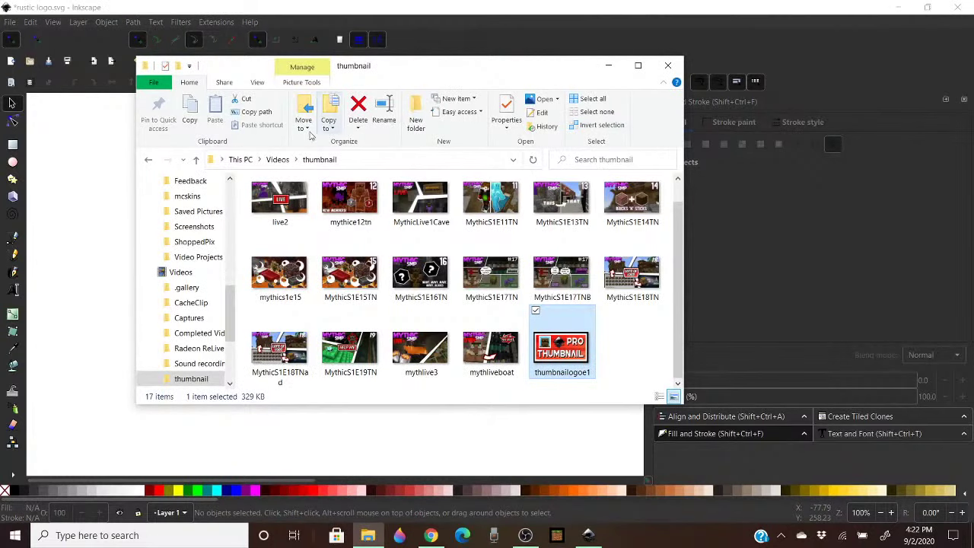
scroll(210, 261, "up", 4)
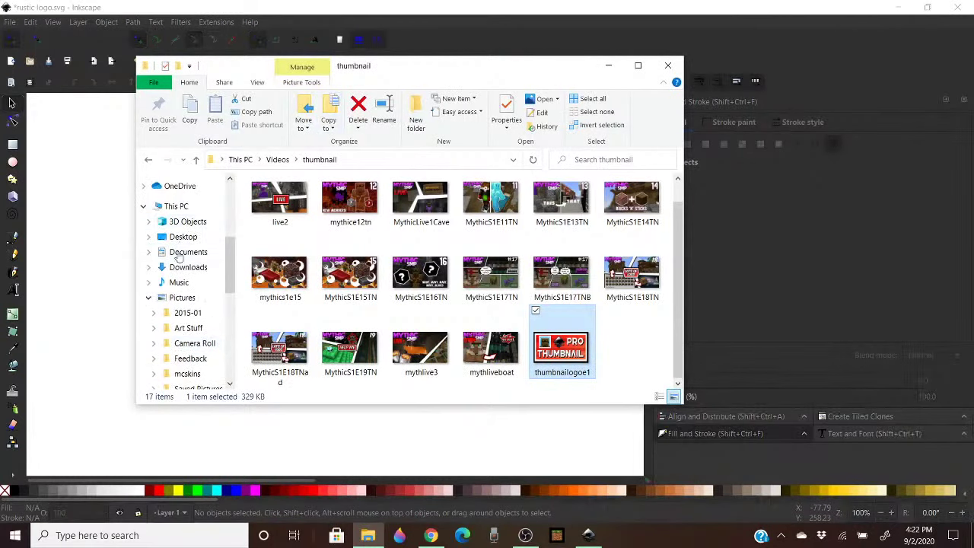
left_click(188, 267)
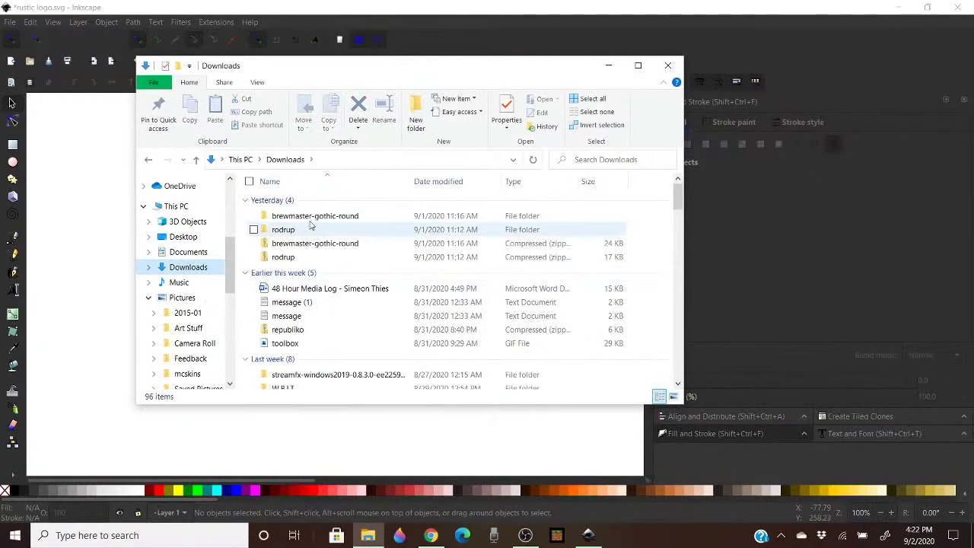
left_click(668, 66)
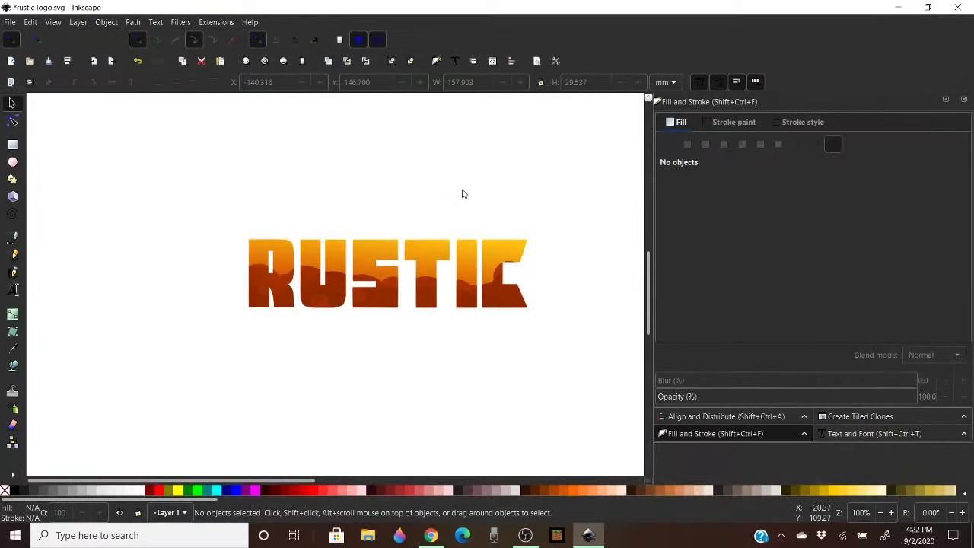
Undo the clipping, the lettering duplicate and the grouping of the cloud shapes
key("ctrl+g")
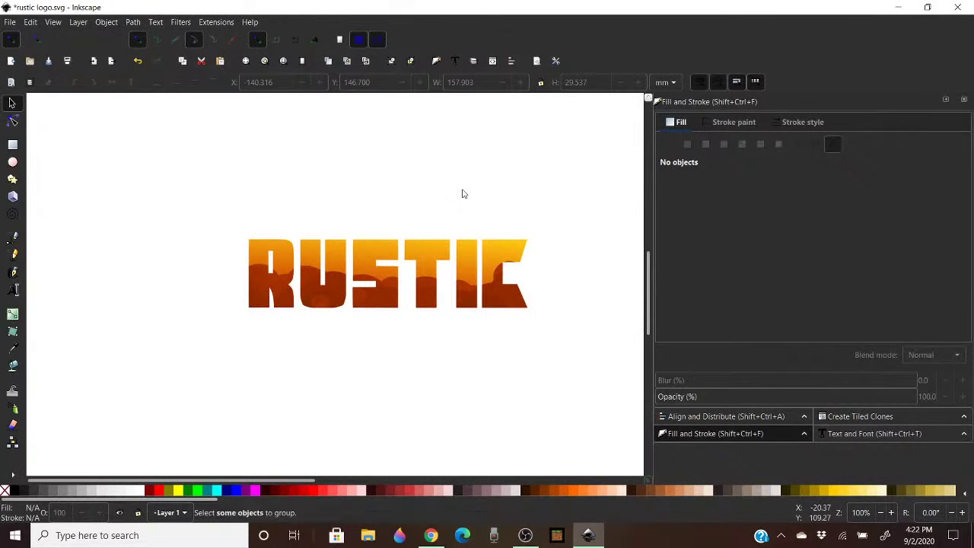
key("ctrl+shift+z")
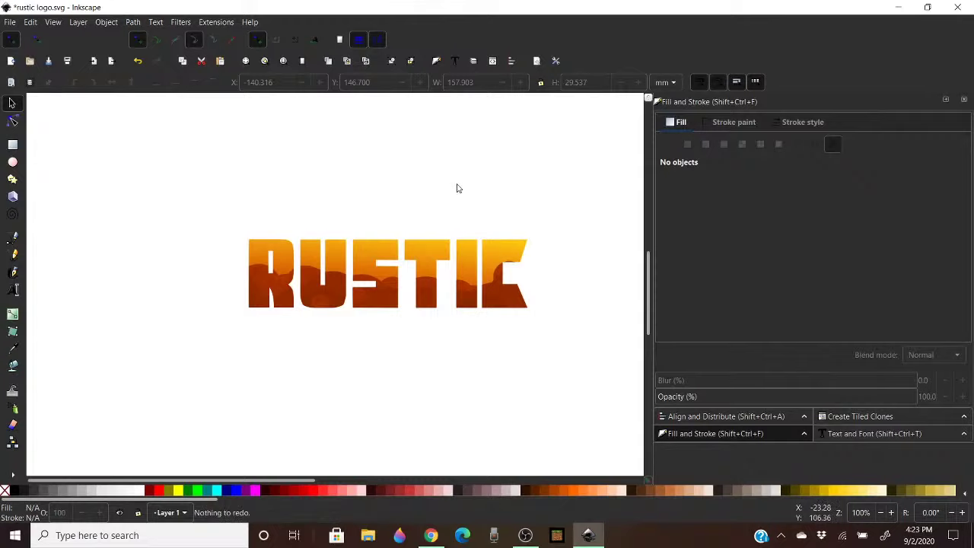
key("ctrl+z")
key("ctrl+z")
key("ctrl+z")
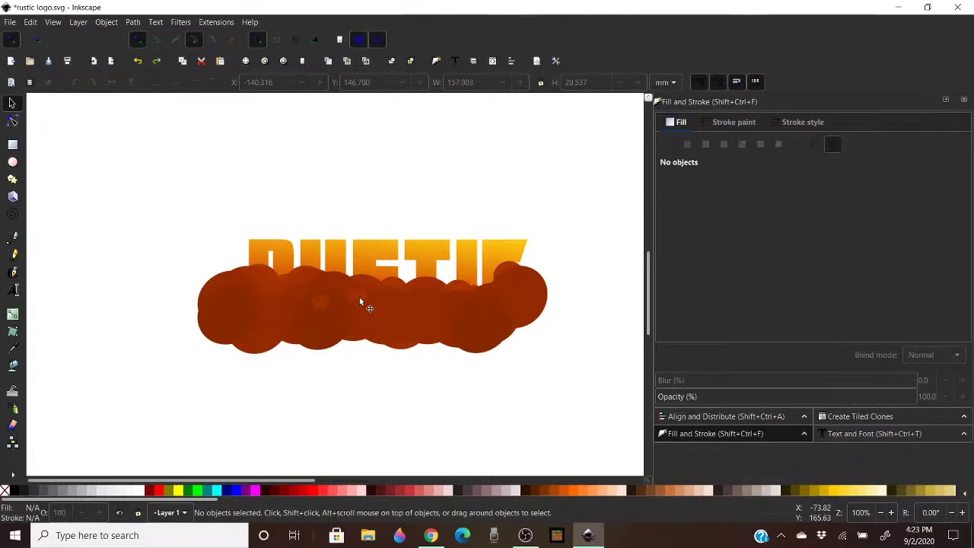
Duplicate the small dark ellipse inside the light spot and place the copy on the letter S, just above the cloud
key("ctrl")
scroll(364, 278, "up", 3)
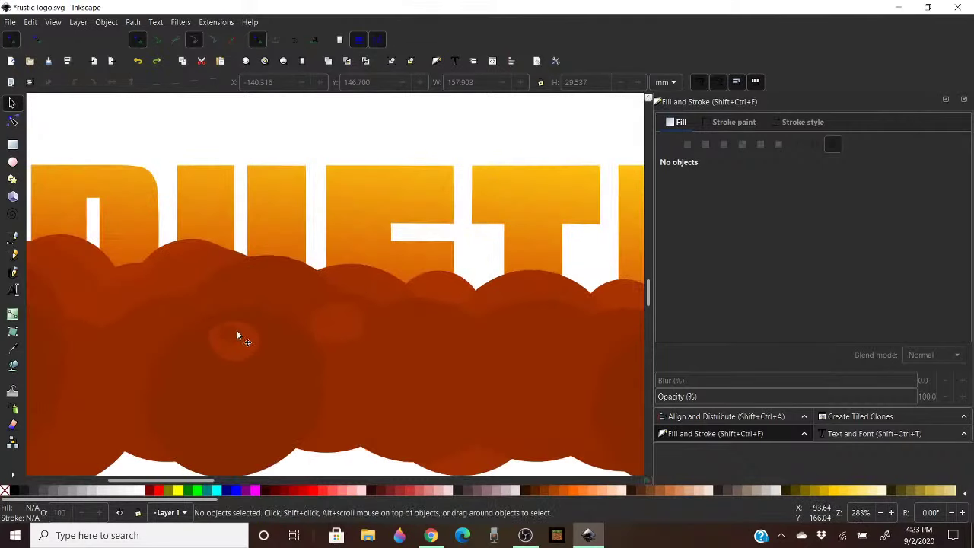
left_click(230, 340)
right_click(229, 341)
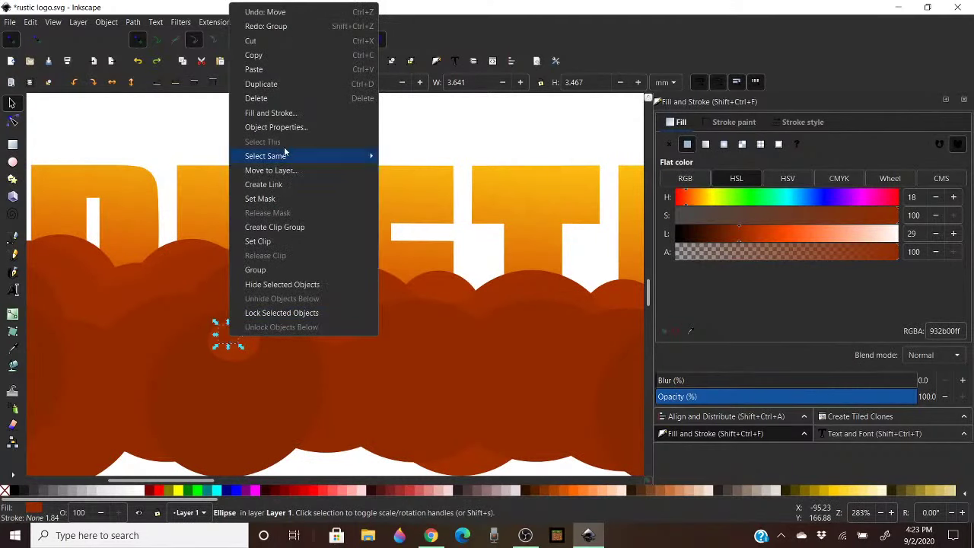
left_click(261, 84)
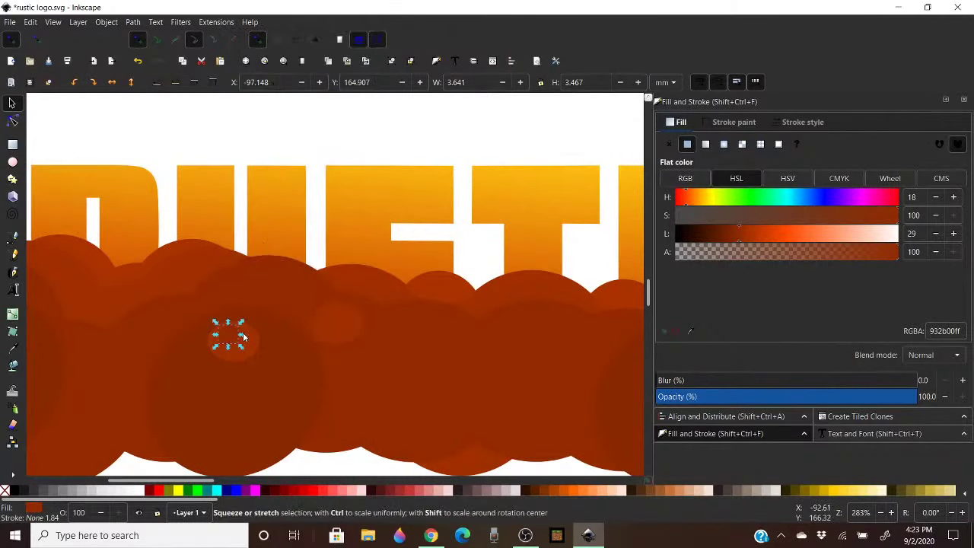
left_click_drag(240, 330, 349, 246)
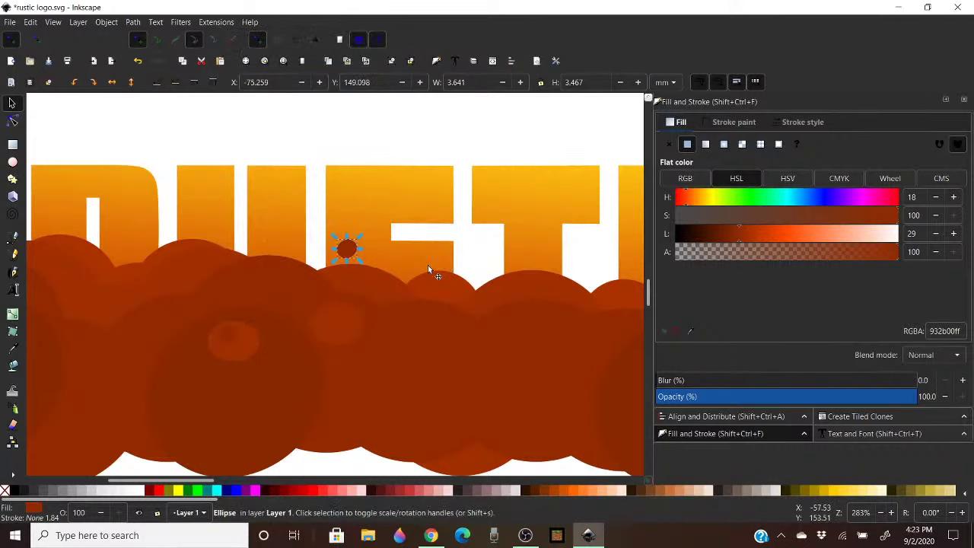
Scale the small dark ellipse on the letter S down to a tiny dot about 0.89 mm wide and 0.85 mm high
left_click(351, 239)
left_click_drag(349, 234, 348, 236)
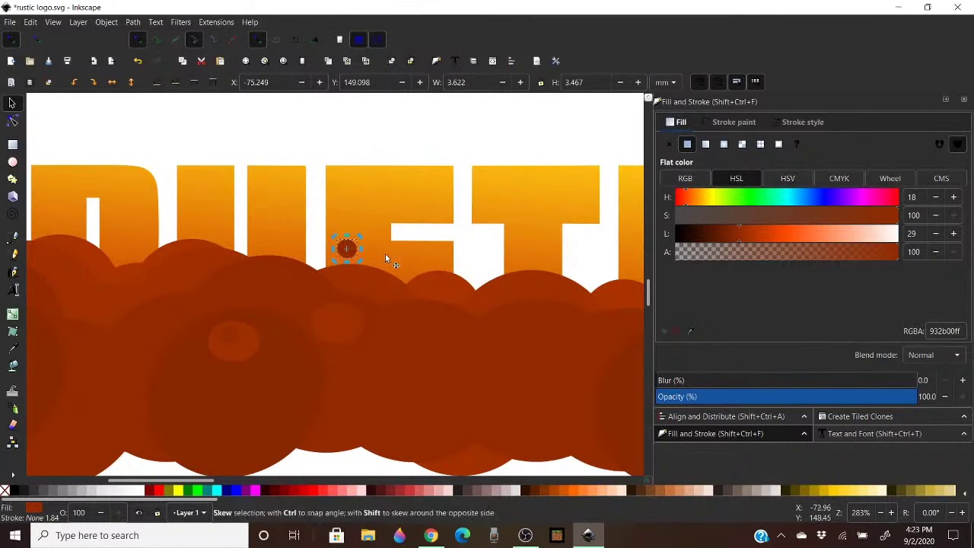
scroll(323, 243, "up", 2)
scroll(323, 243, "up", 1)
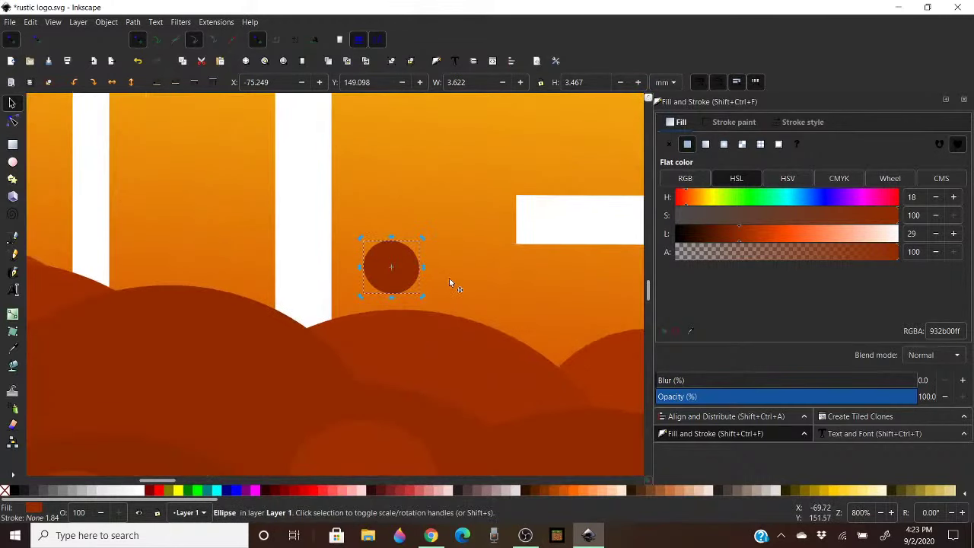
scroll(450, 278, "up", 1)
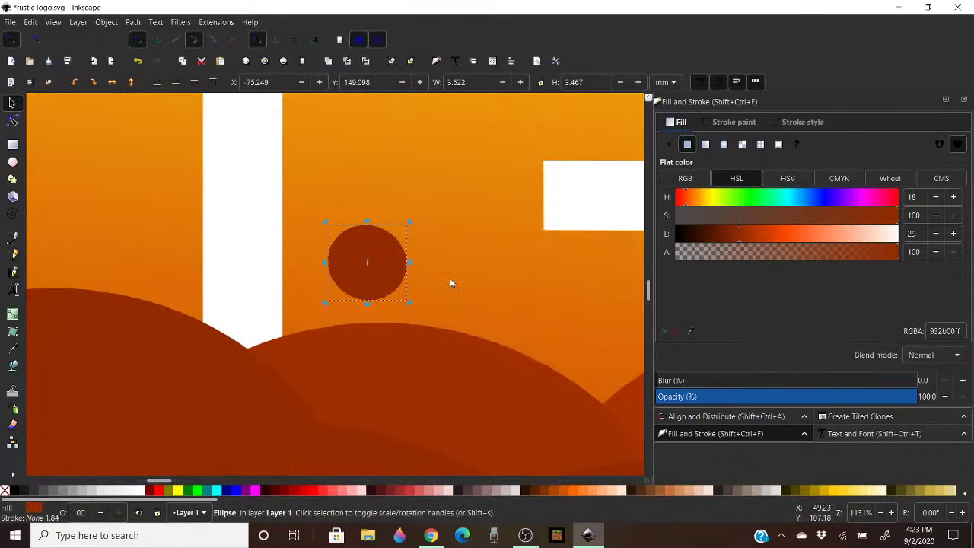
right_click(384, 267)
left_click(397, 268)
left_click_drag(410, 302, 370, 246)
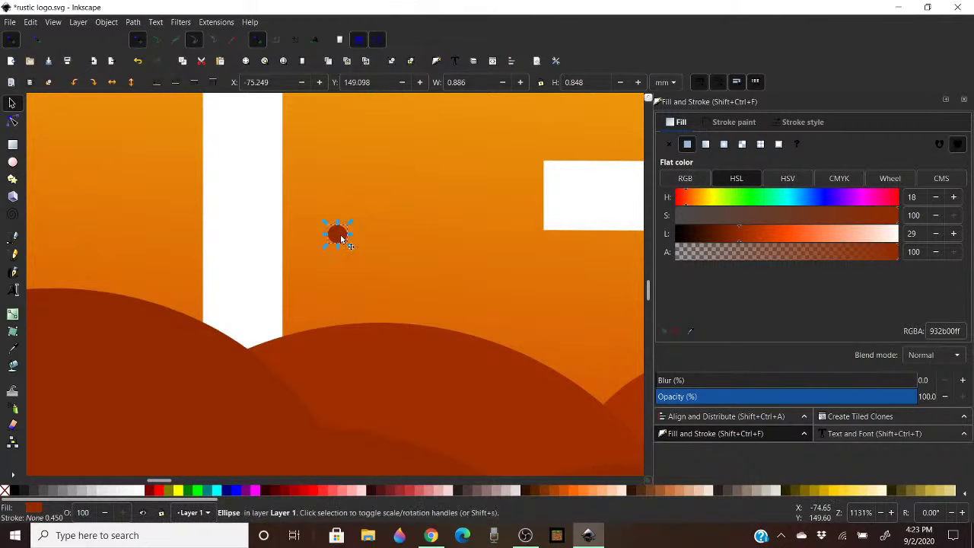
Duplicate the tiny dark dot three times and scatter the copies over the letters U and S just above the cloud
right_click(342, 239)
left_click(395, 268)
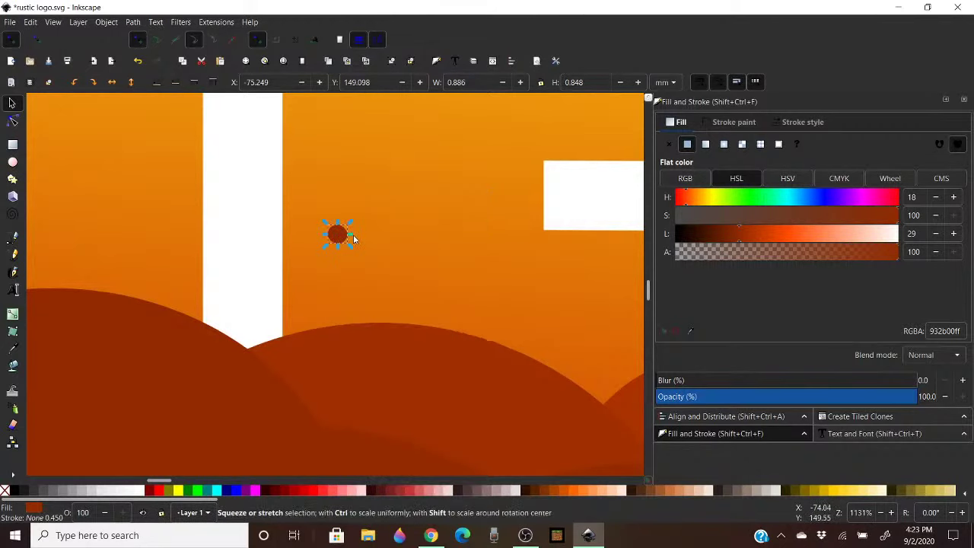
left_click_drag(354, 239, 600, 404)
right_click(491, 165)
left_click(547, 241)
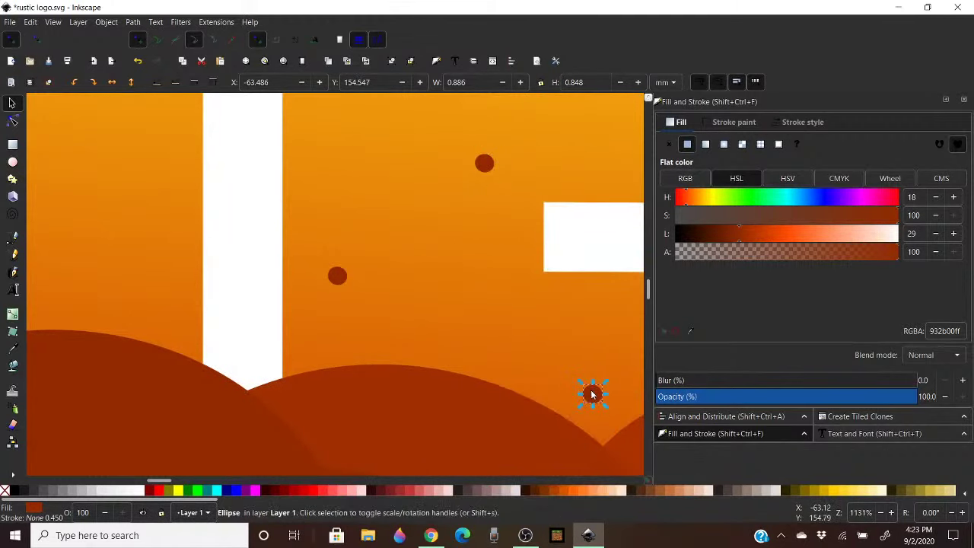
right_click(593, 394)
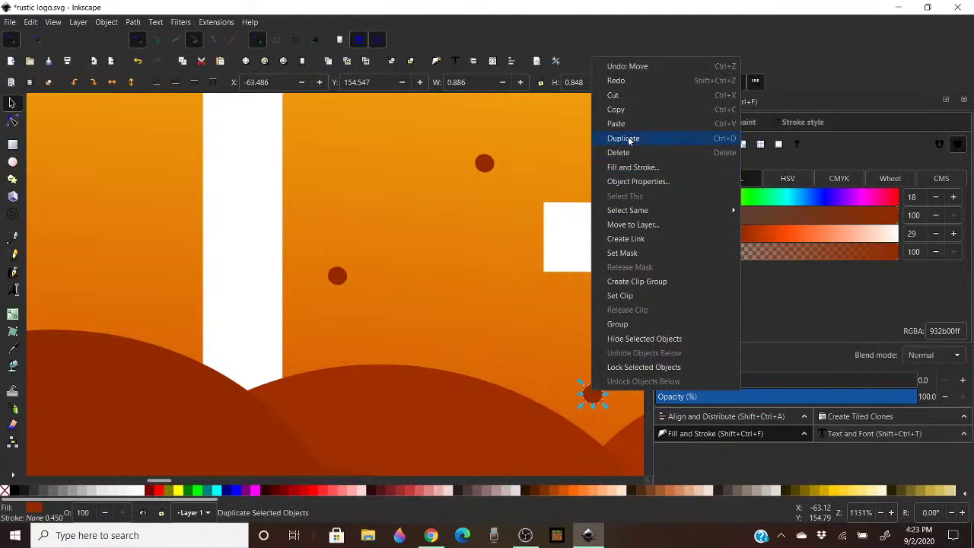
left_click(629, 141)
left_click_drag(594, 395, 47, 314)
Select all four tiny dark dots and group them
left_click(592, 394, "shift")
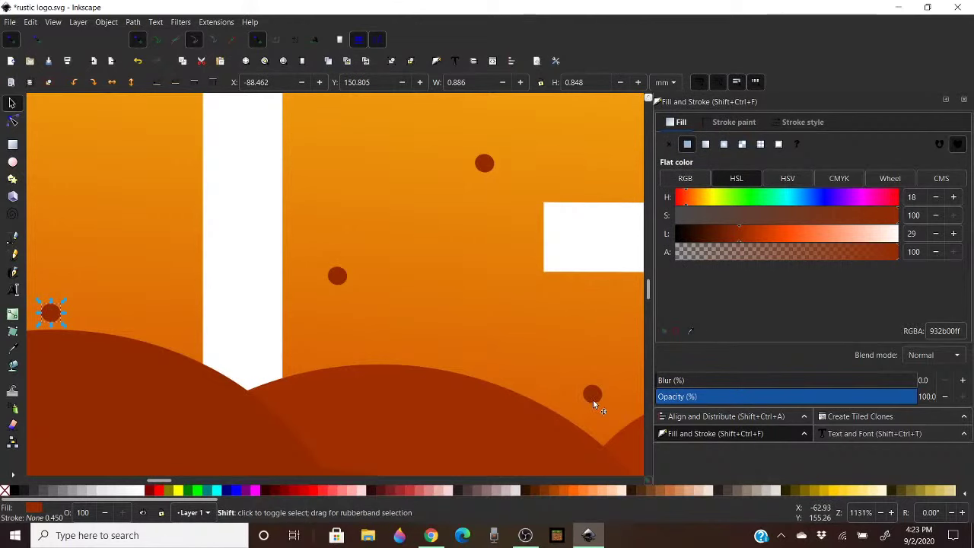
left_click(334, 276, "shift")
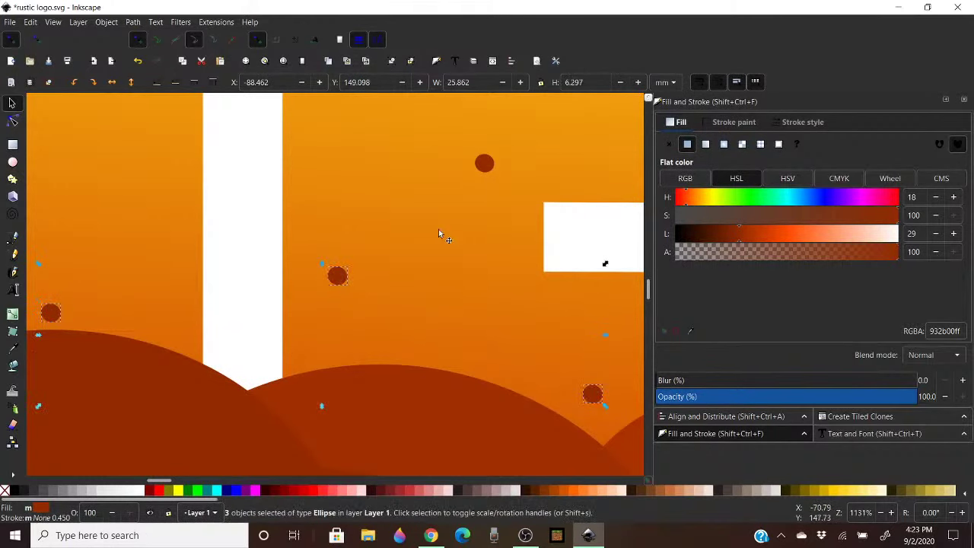
left_click(486, 165, "shift")
right_click(492, 164)
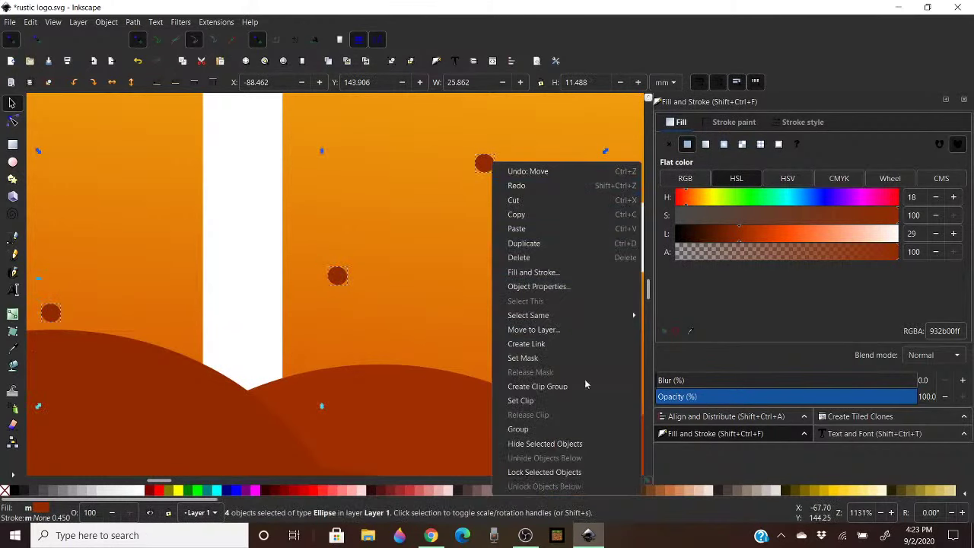
left_click(519, 429)
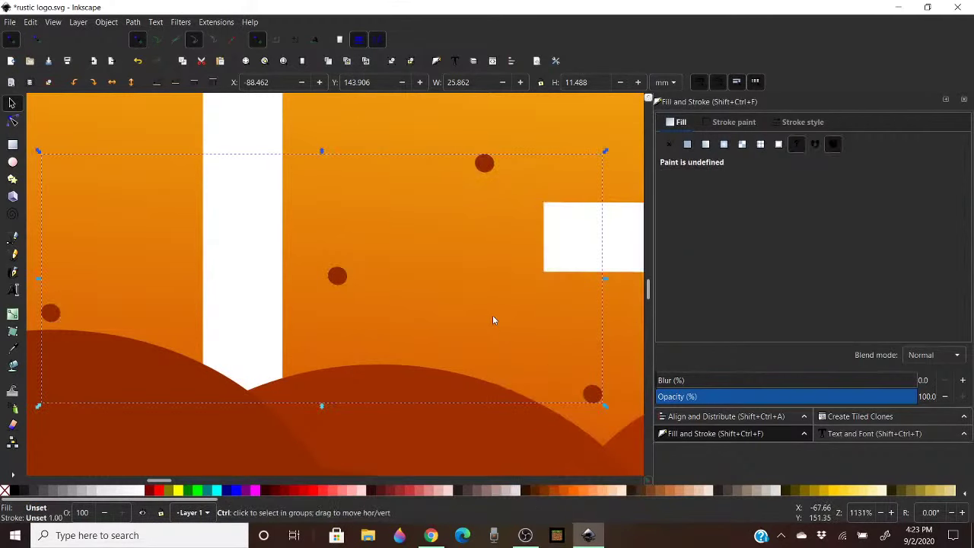
scroll(492, 320, "down", 4)
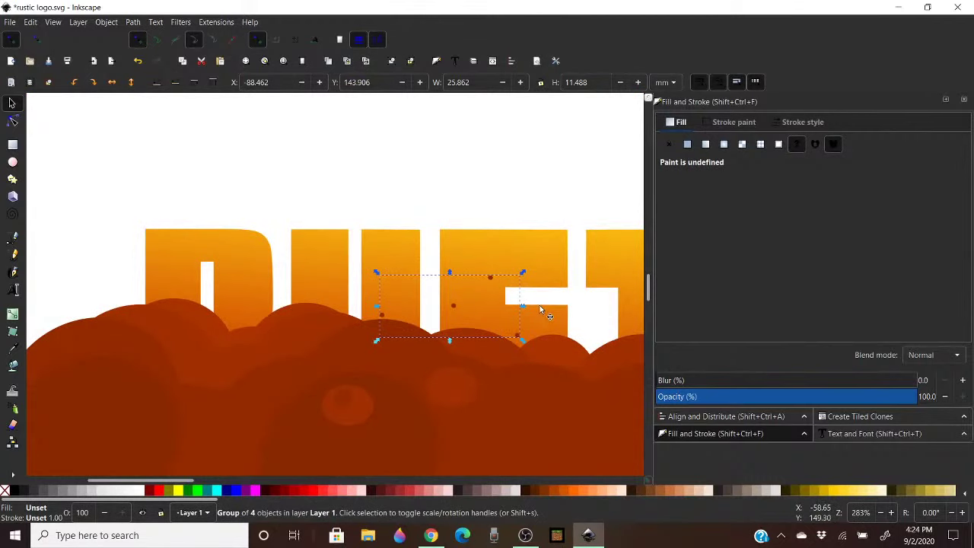
right_click(455, 306)
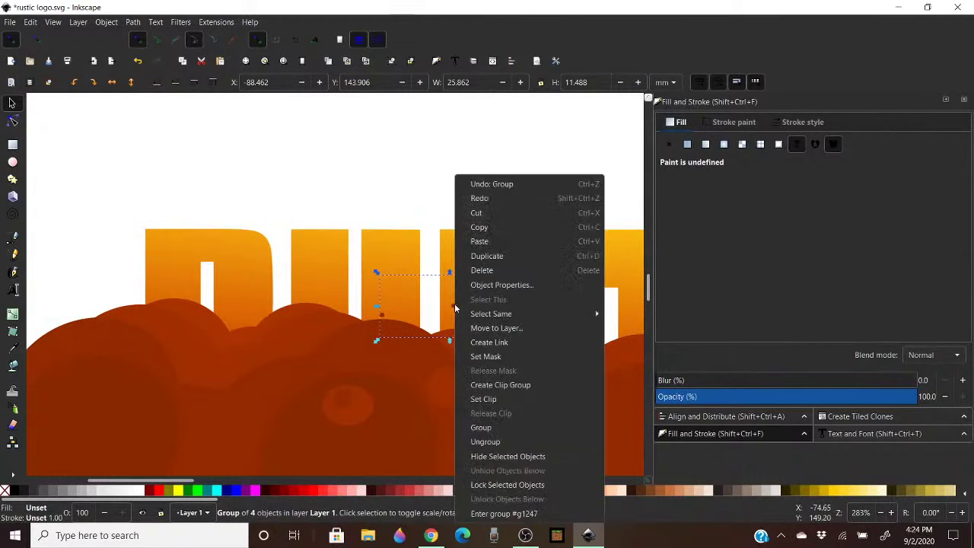
left_click(504, 270)
key("ctrl+z")
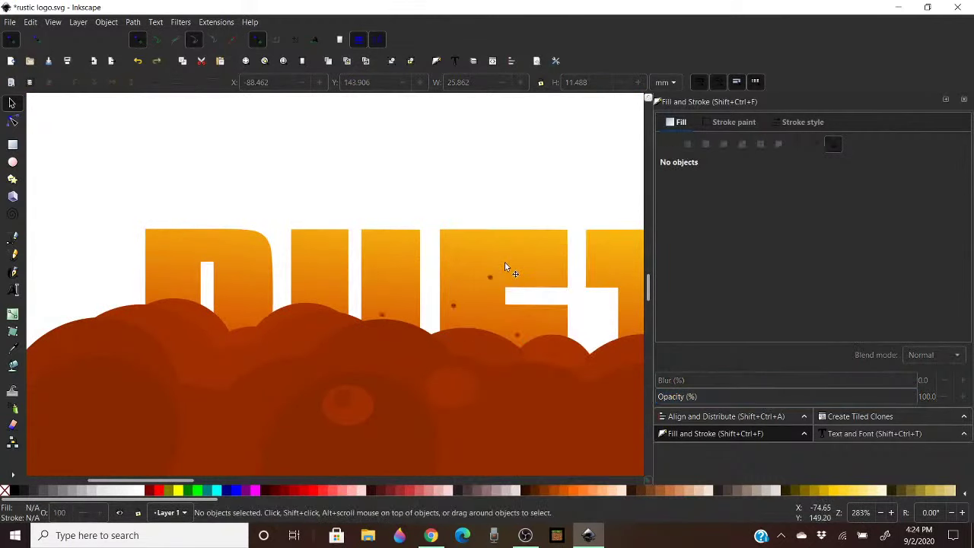
Duplicate the group of four dots and place the copy over the letters R and U
left_click(491, 280)
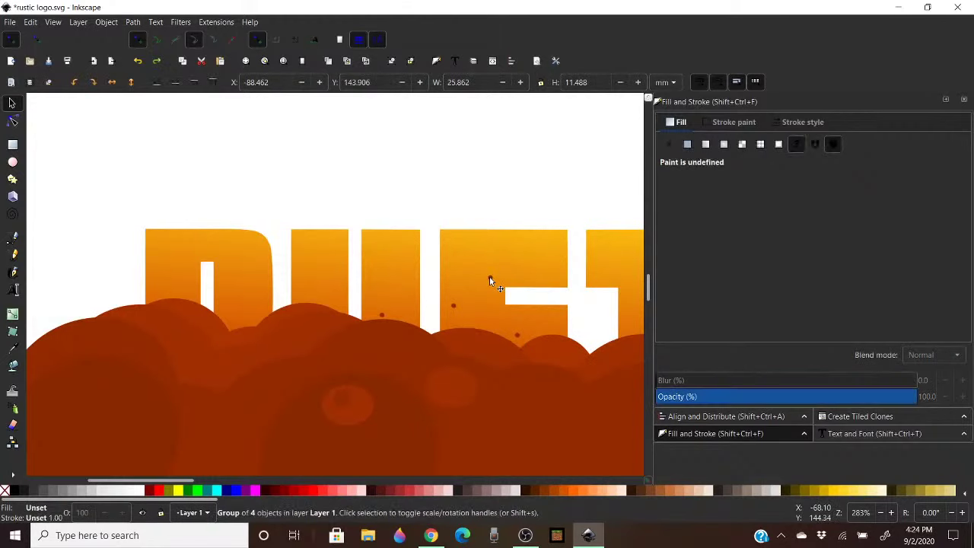
right_click(491, 281)
left_click(522, 256)
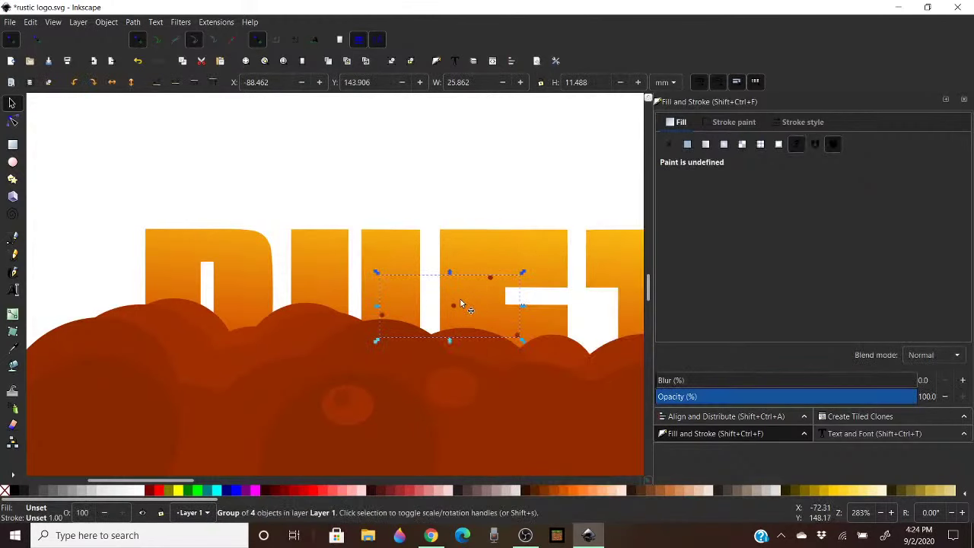
left_click_drag(460, 298, 223, 253)
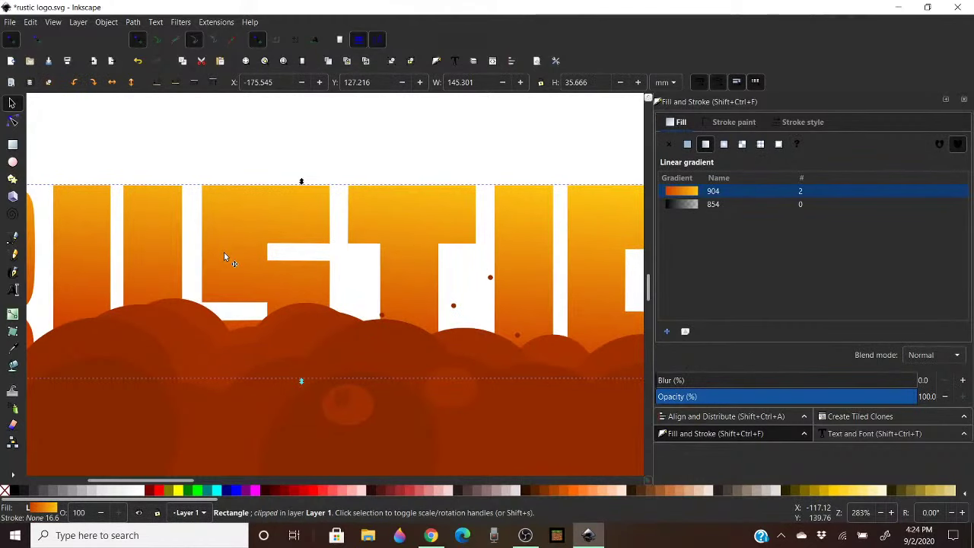
key("ctrl+z")
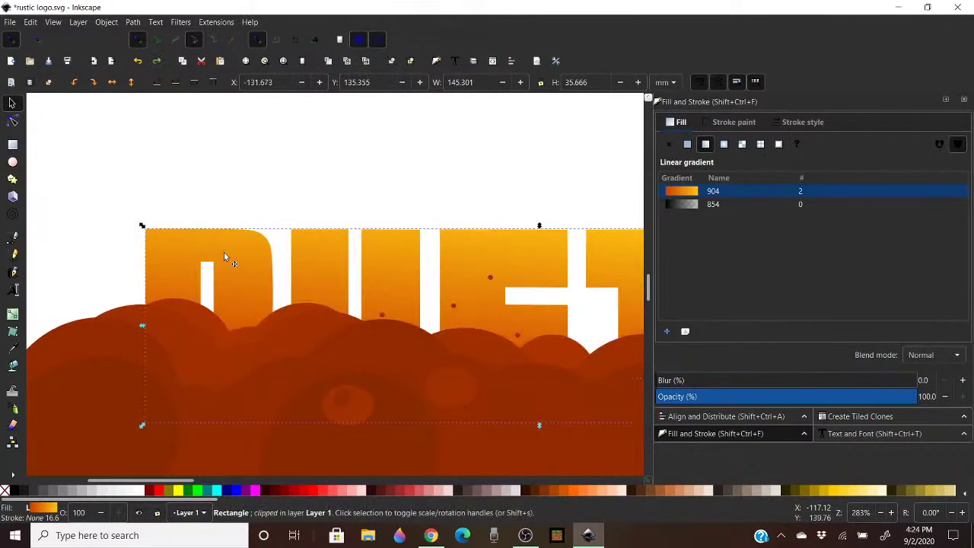
left_click(385, 142)
left_click(452, 306)
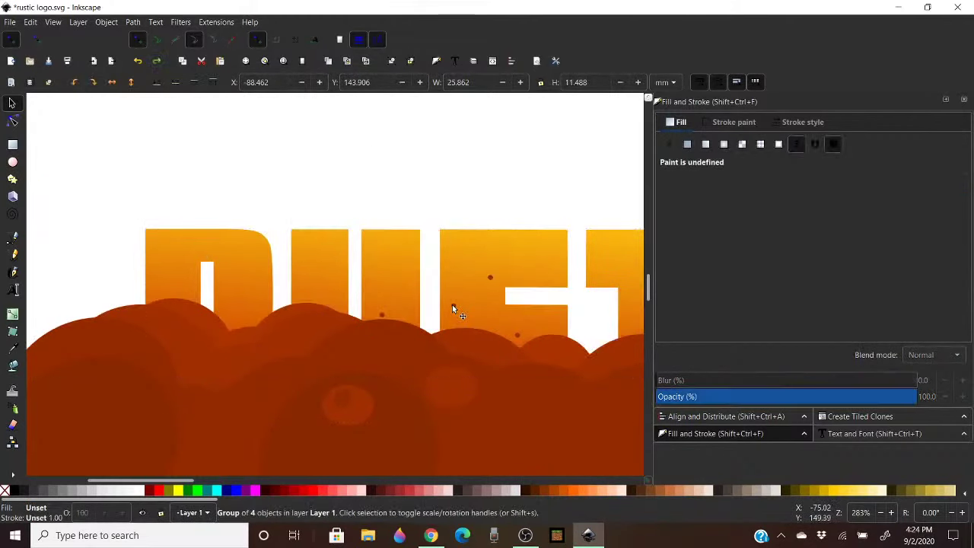
mouse_move(452, 307)
left_mouse_down()
mouse_move(492, 271)
mouse_move(246, 263)
mouse_move(255, 270)
left_mouse_up()
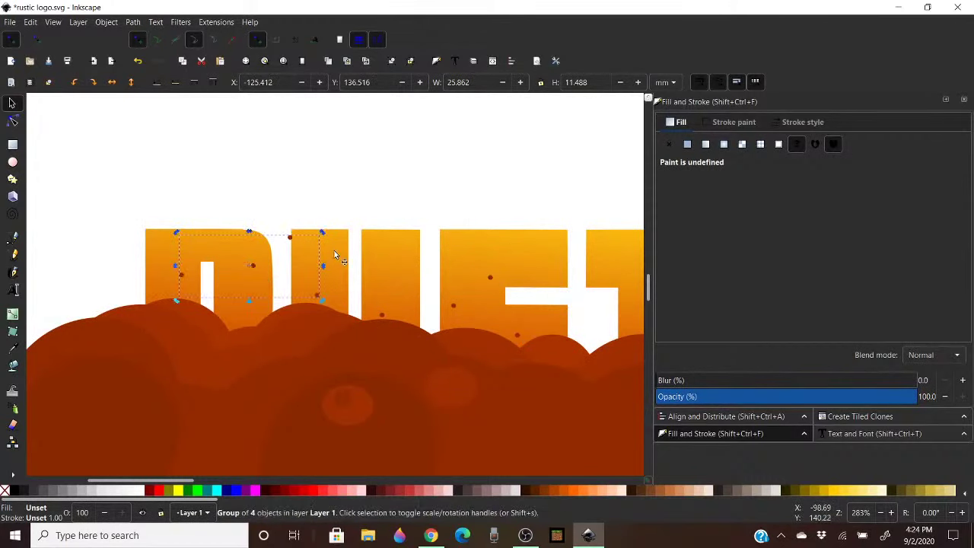
Rotate the copied dot group counterclockwise and shift it slightly down between the letters R and U
left_click_drag(325, 234, 295, 191)
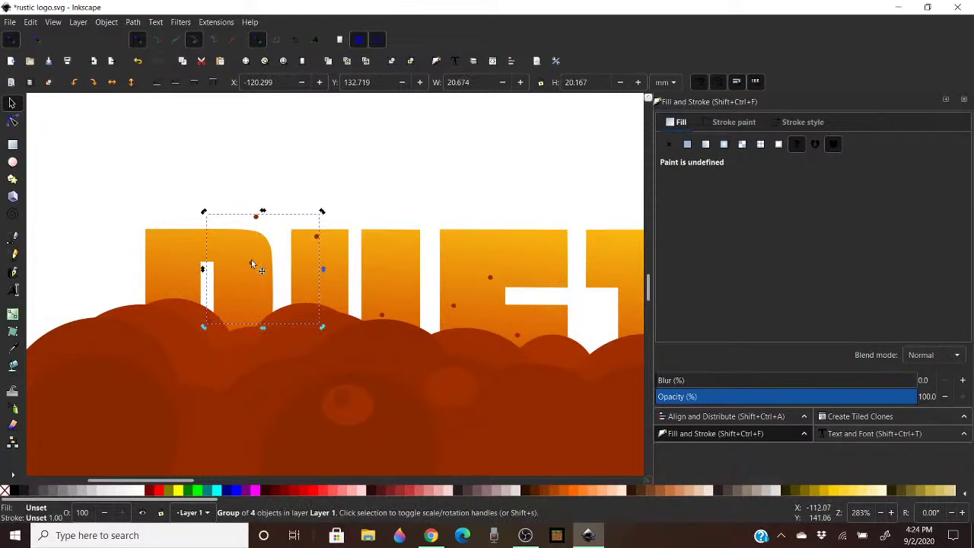
left_click_drag(252, 264, 271, 286)
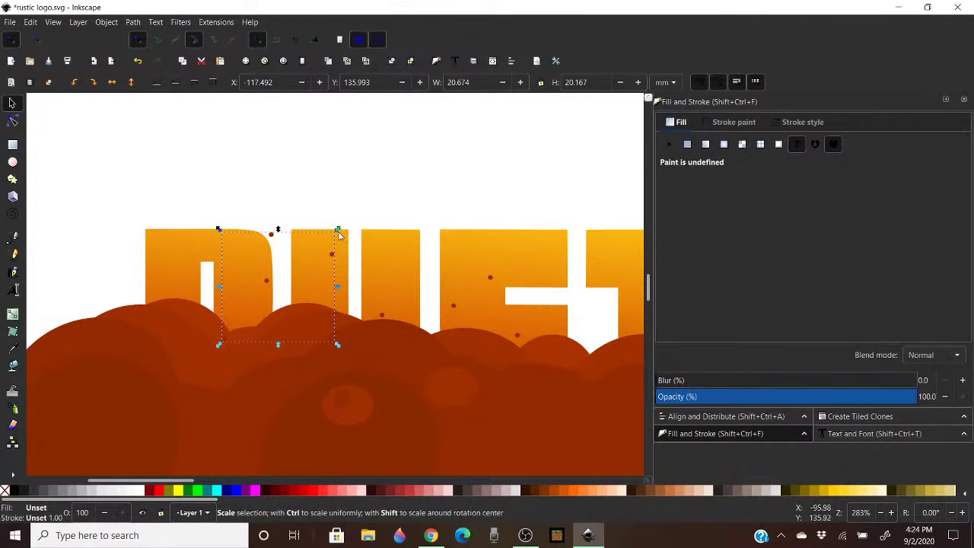
left_click(266, 281)
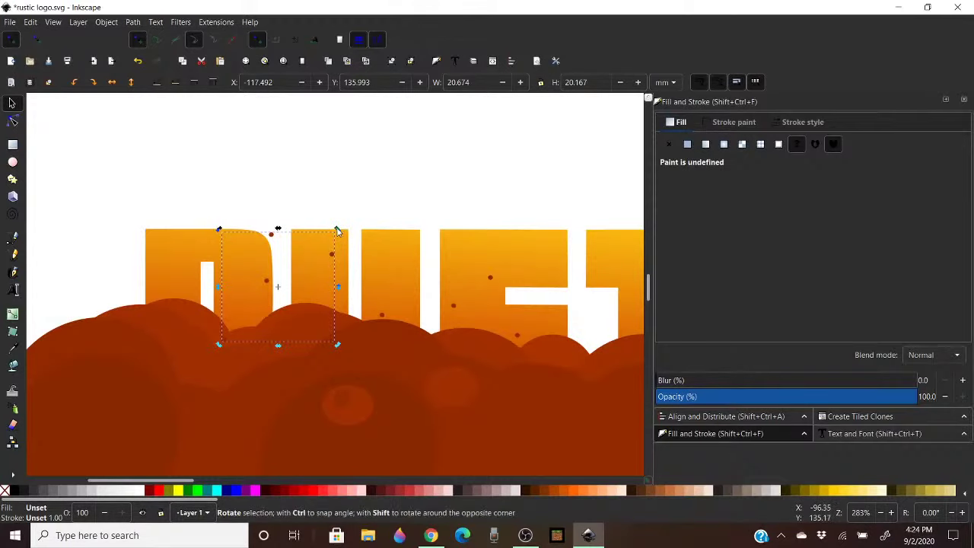
left_click(451, 207)
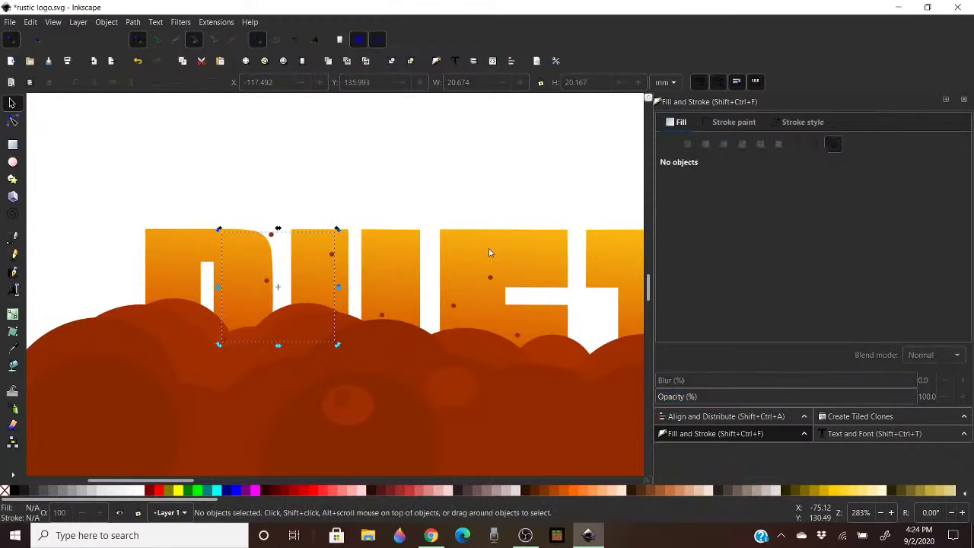
Select both dot groups together with all the cloud circles and ellipses and group them into one object
left_click(509, 285)
left_click(490, 278)
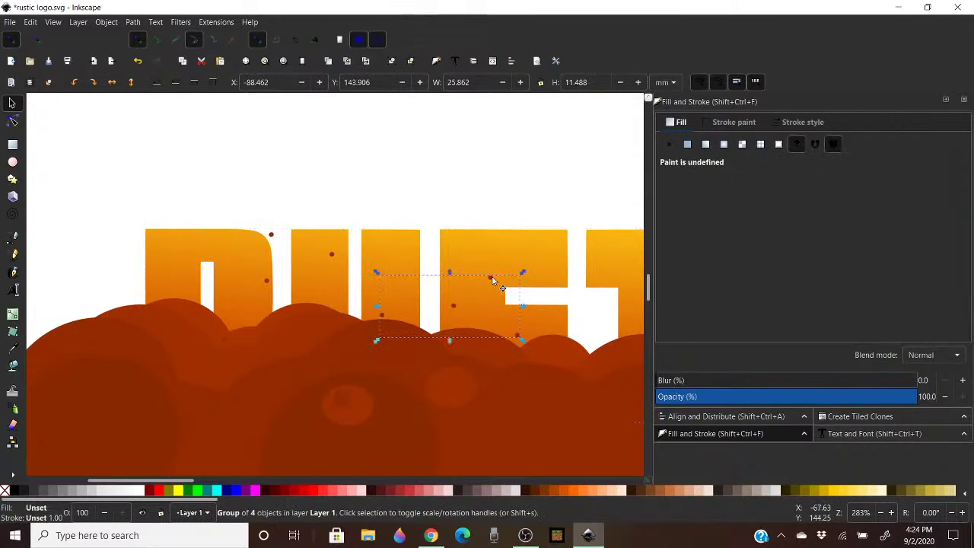
left_click(333, 255, "shift")
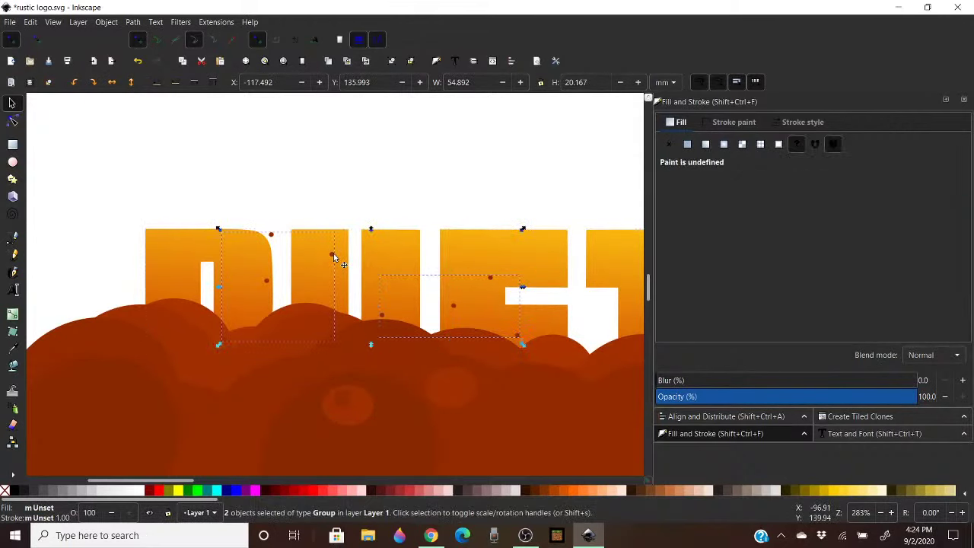
left_click(366, 388, "shift")
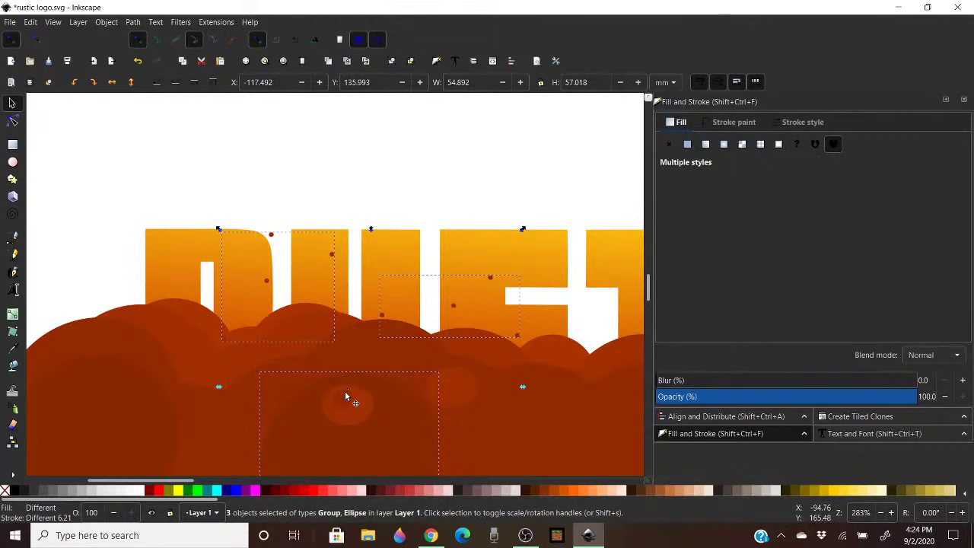
scroll(416, 291, "down", 5)
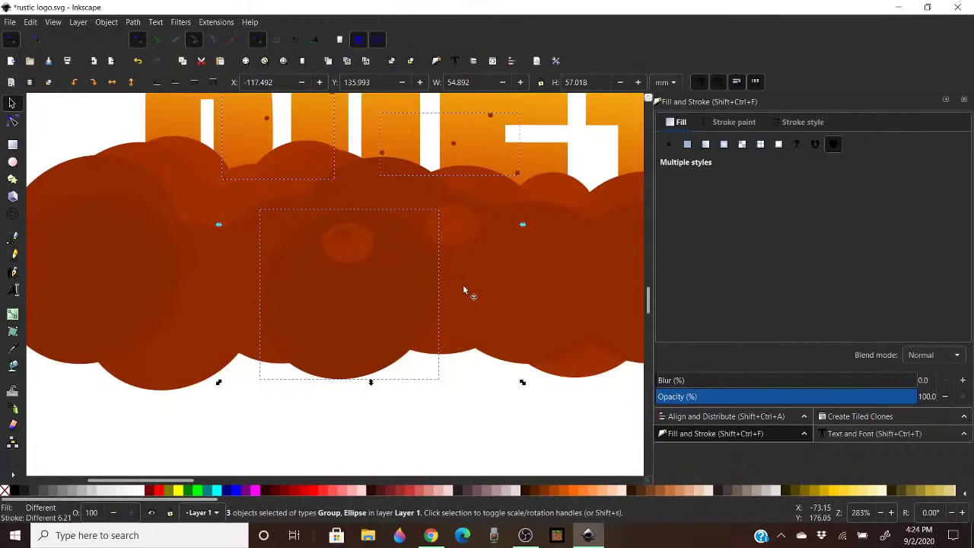
scroll(461, 263, "down", 2)
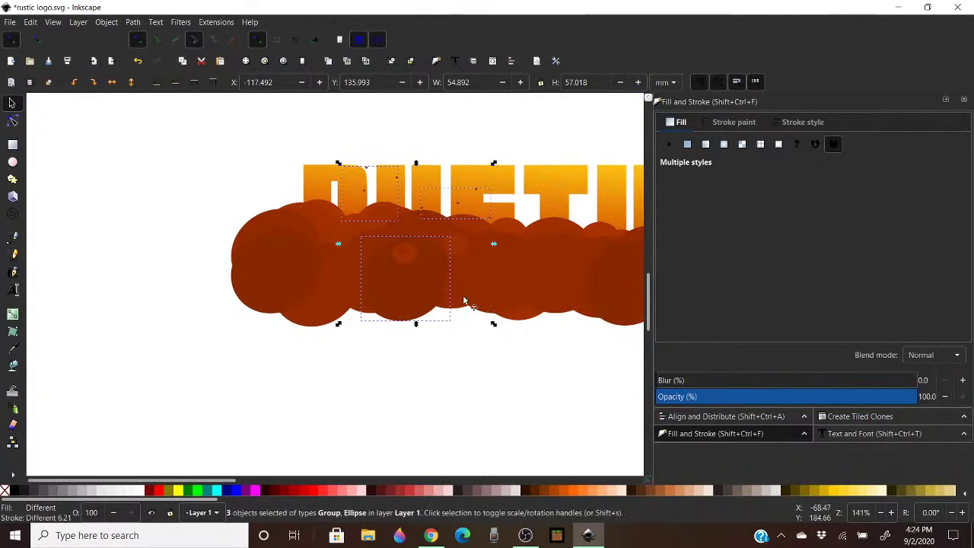
scroll(206, 239, "down", 1)
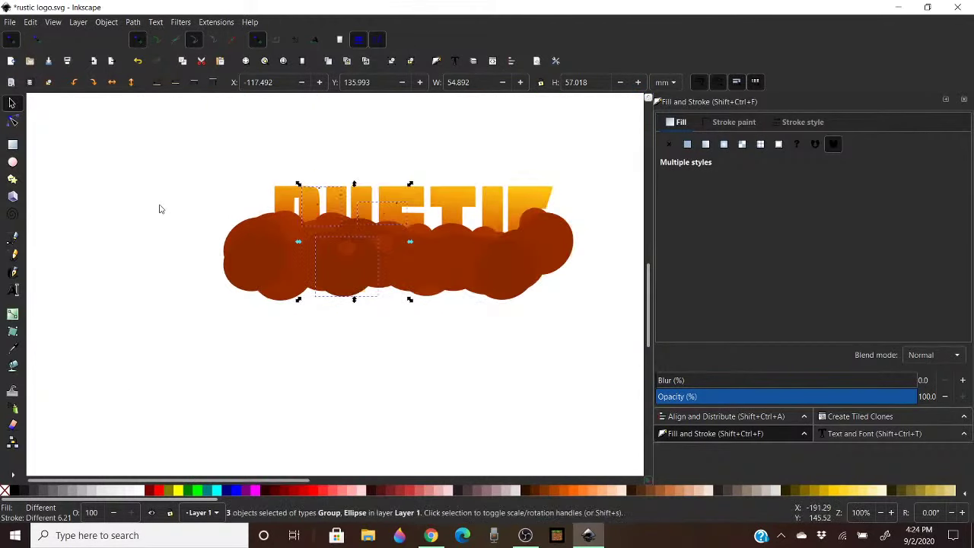
key("shift")
left_click_drag(175, 216, 584, 331)
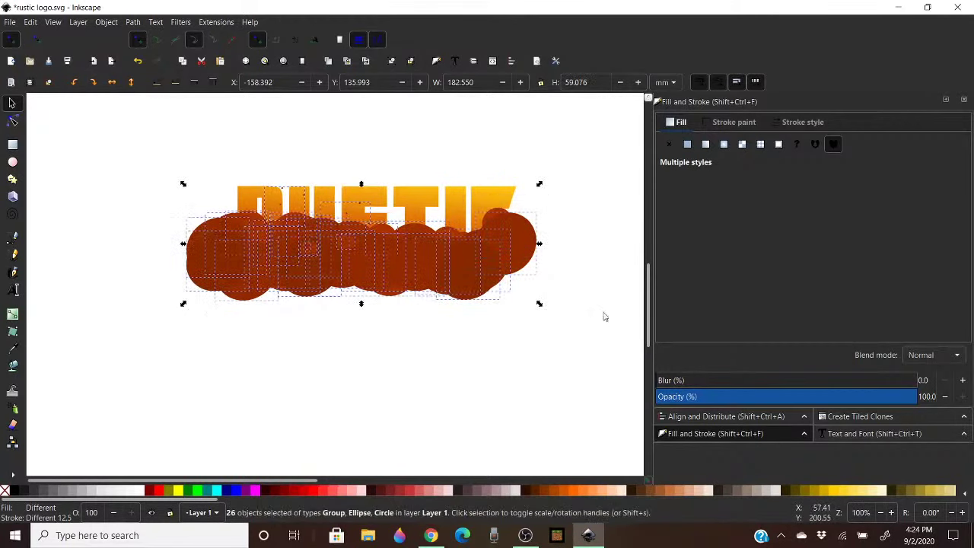
left_click_drag(606, 199, 114, 352)
key("ctrl")
key("ctrl+g")
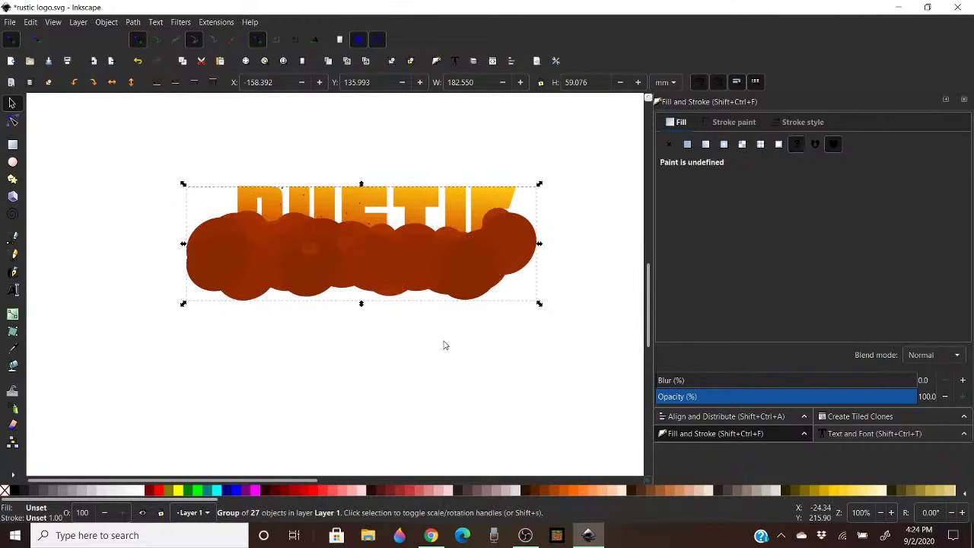
Duplicate the orange gradient lettering so that a copy lies over the cloud group
left_click(419, 167)
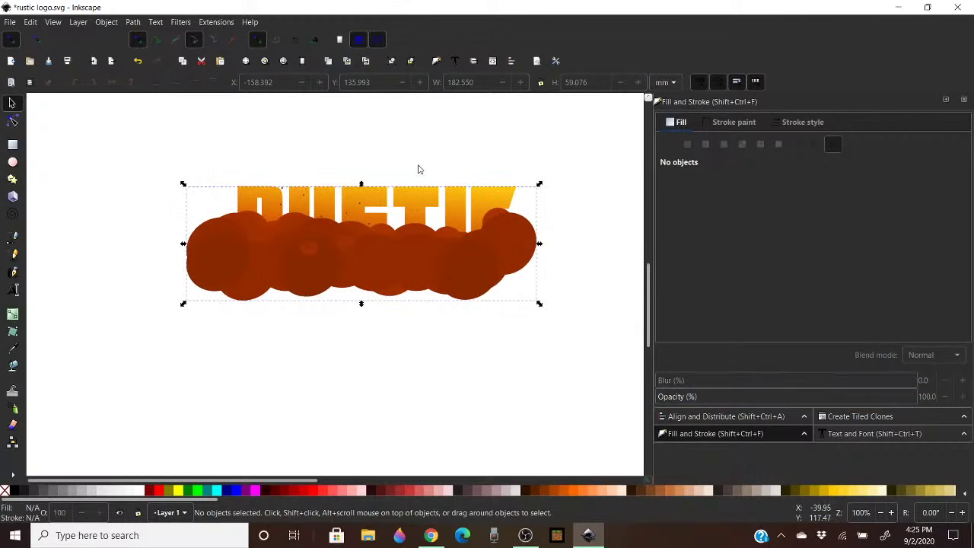
right_click(420, 200)
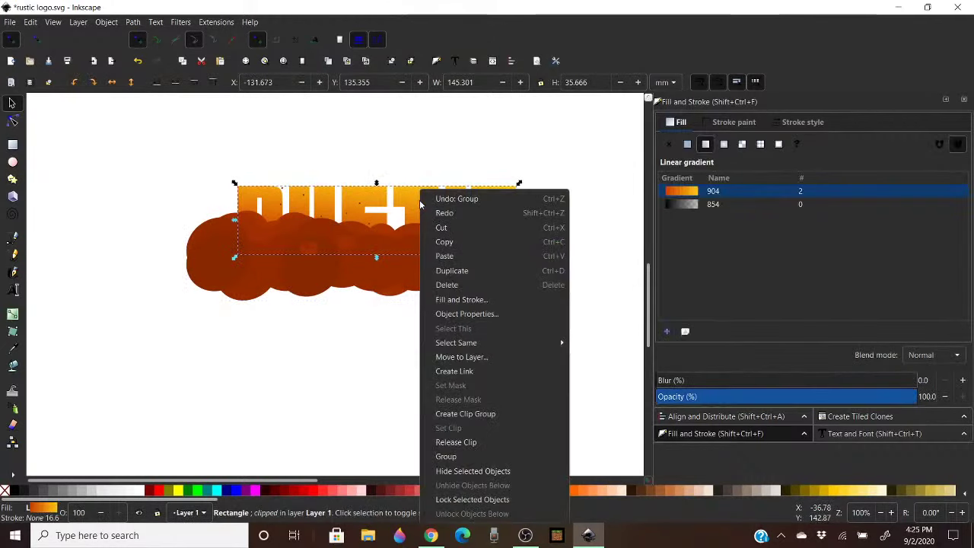
left_click(461, 299)
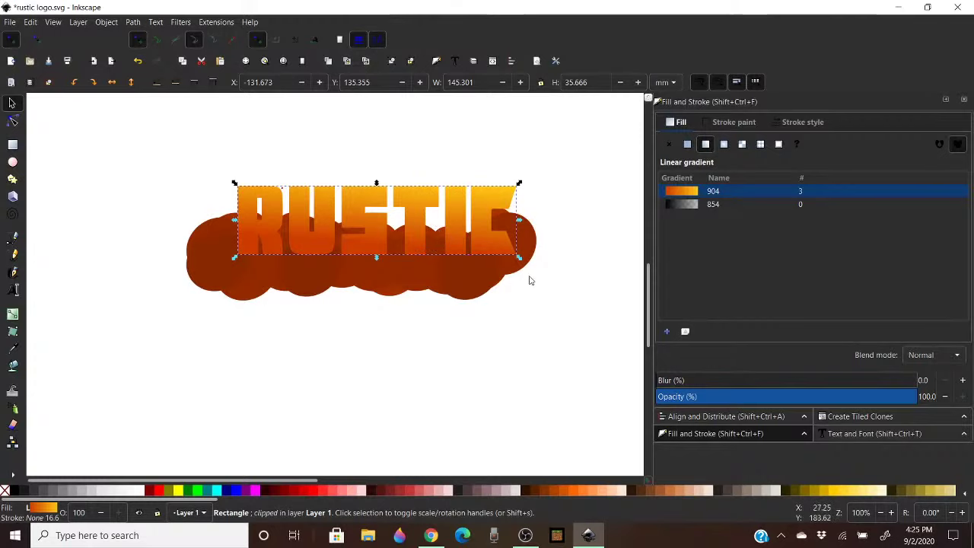
Clip the cloud group to the shape of the duplicated RUSTIC lettering lying over it
left_click(458, 284, "shift")
right_click(459, 283)
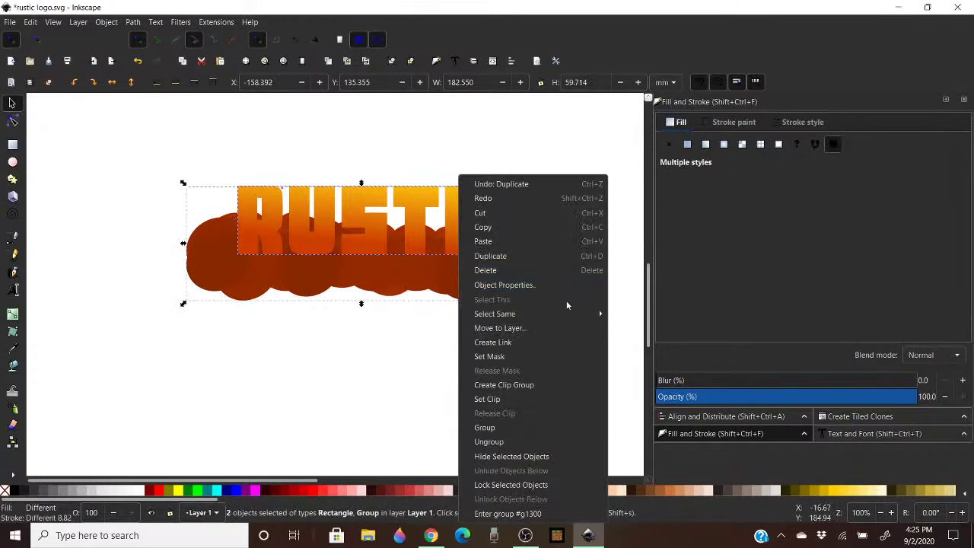
left_click(507, 401)
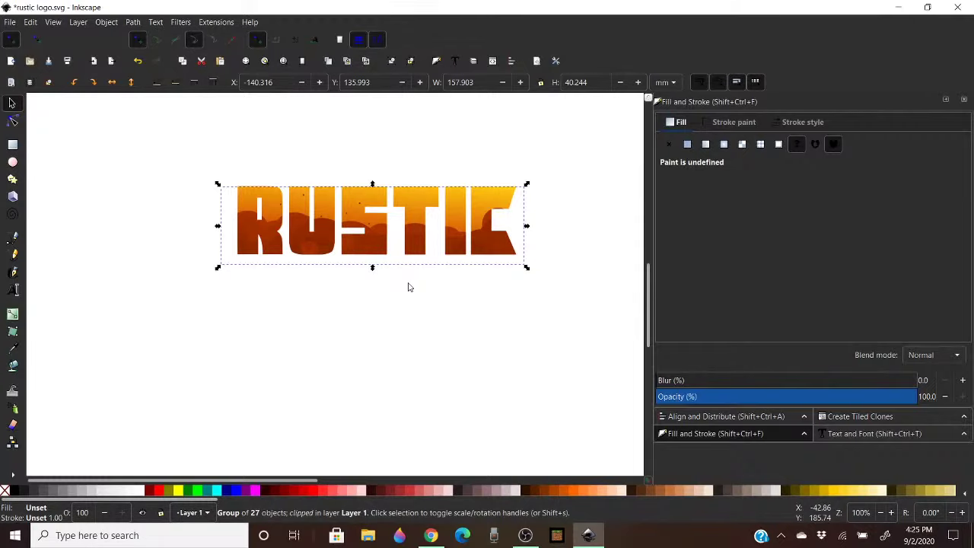
Examine the clipped RUSTIC lettering up close and check it against the Rustic smp image results in Chrome
scroll(448, 167, "up", 2)
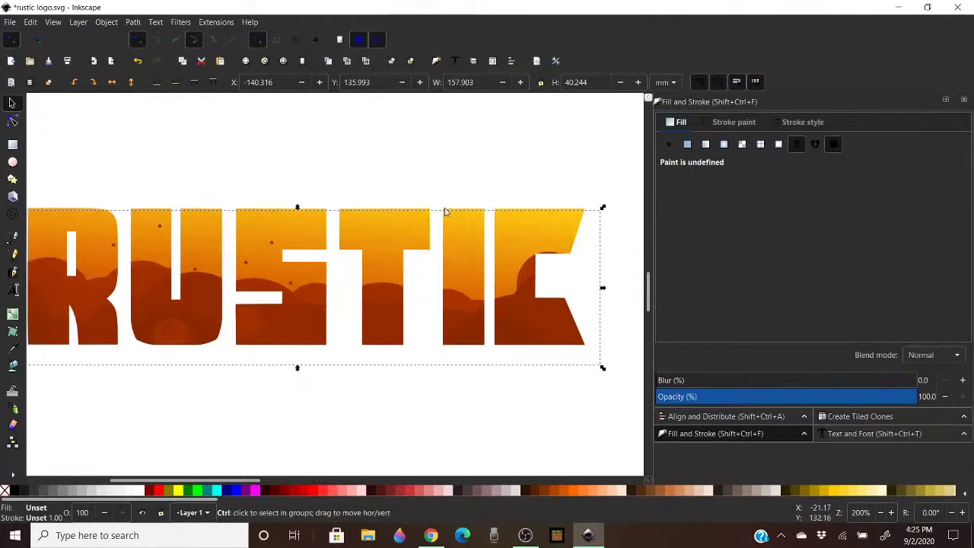
scroll(631, 352, "down", 1)
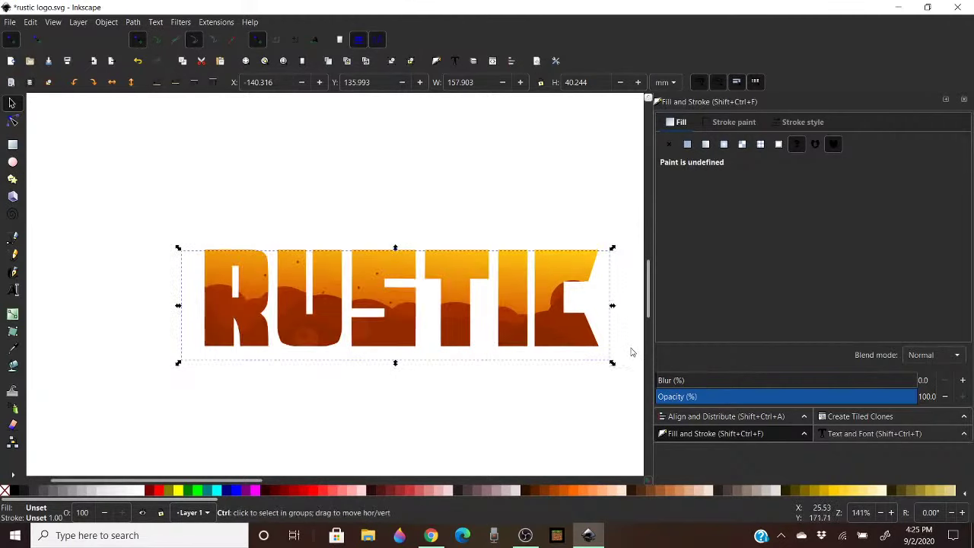
scroll(329, 301, "up", 2)
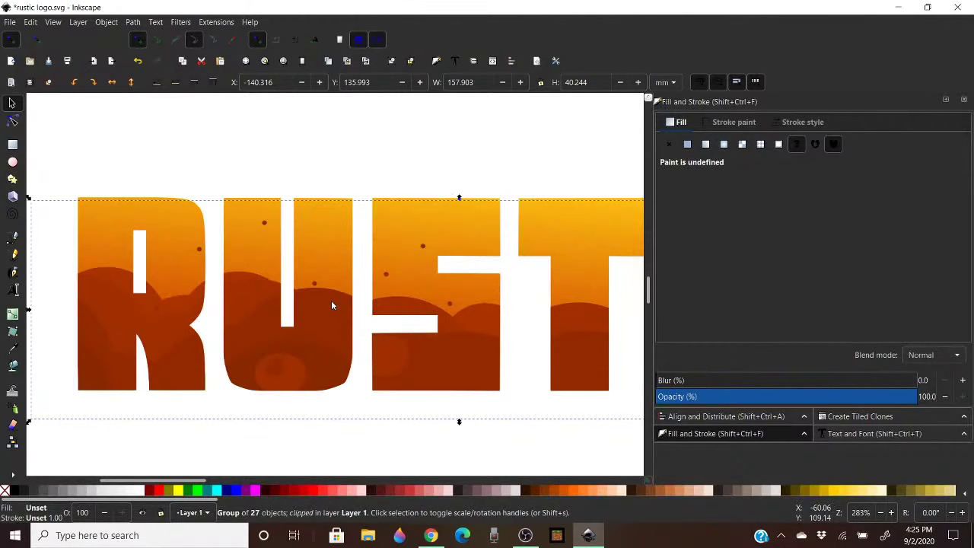
left_click(405, 170)
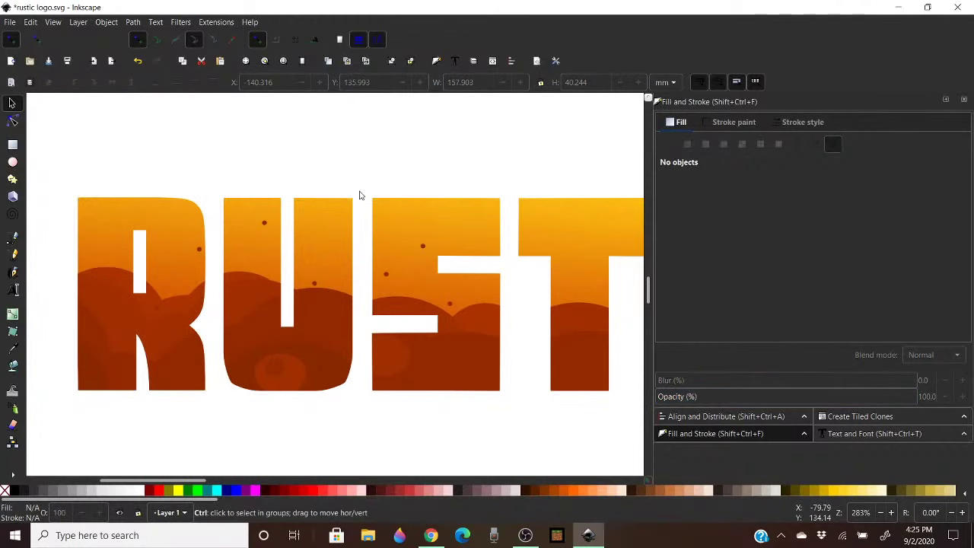
scroll(359, 193, "down", 1)
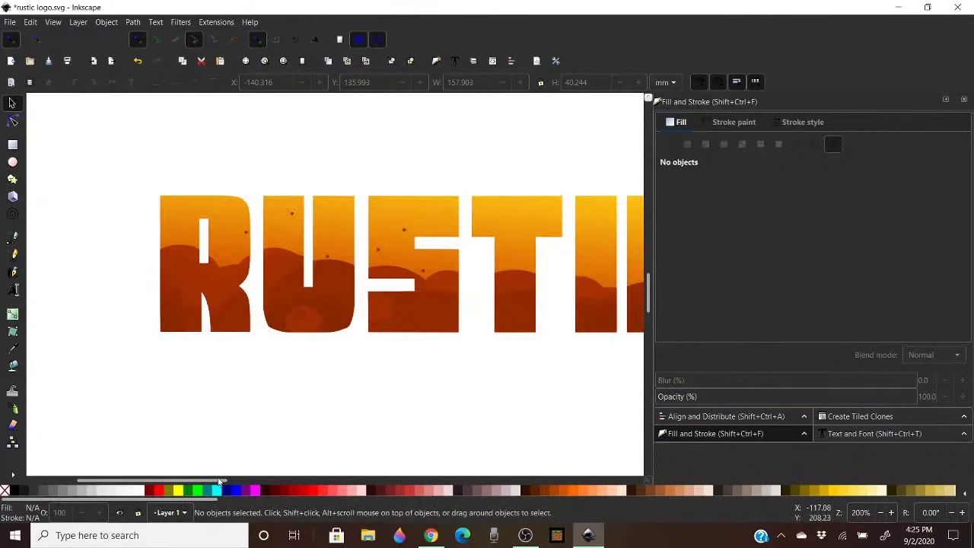
left_click_drag(219, 481, 242, 478)
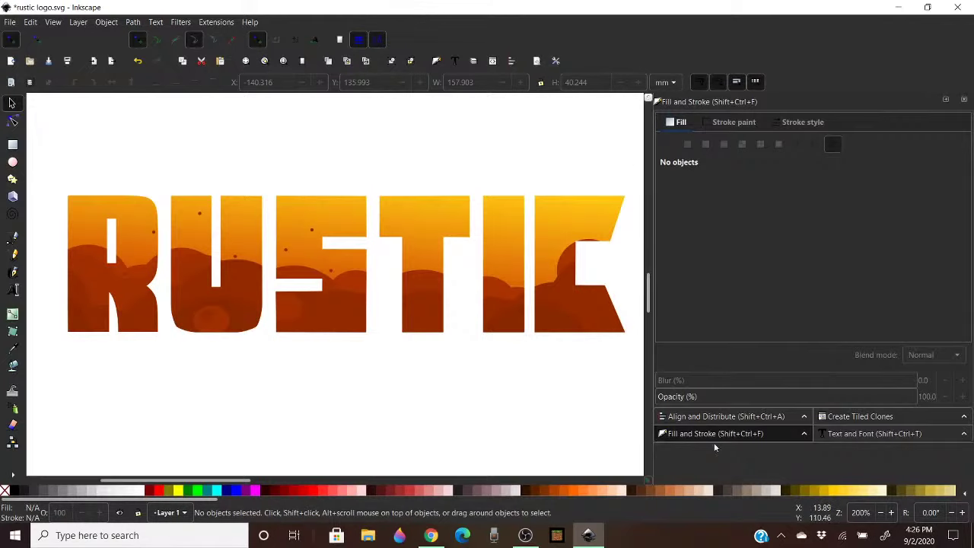
left_click(431, 535)
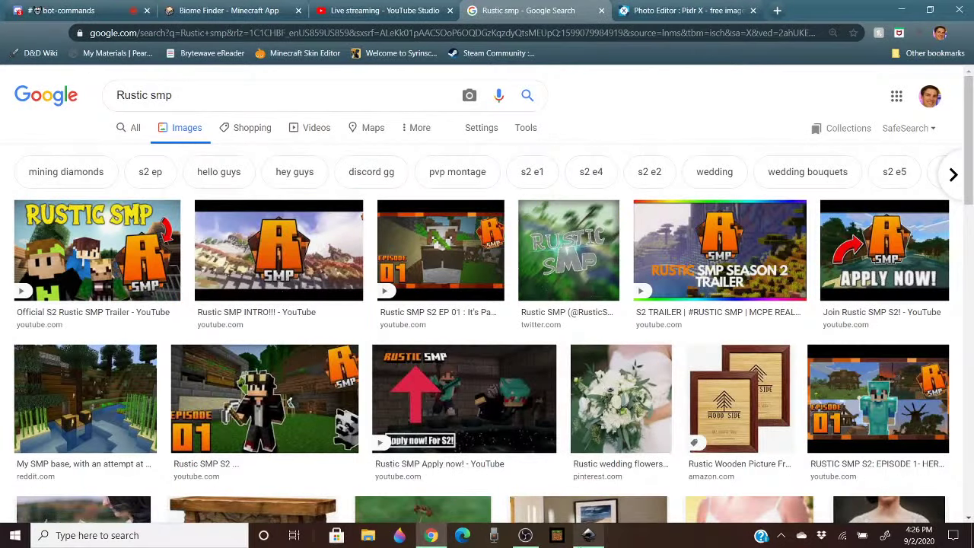
left_click(588, 535)
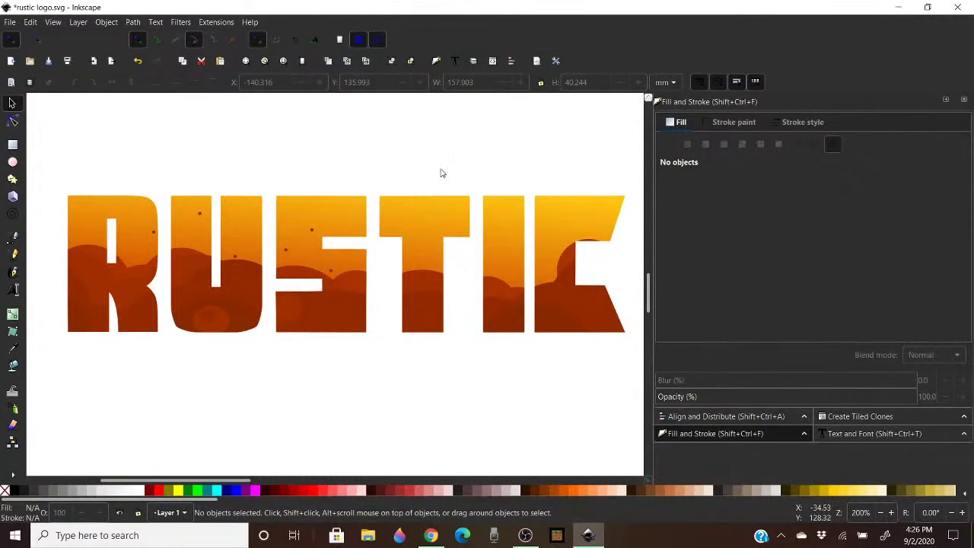
Undo the cloud clip and delete the duplicate lettering in front of the cloud
left_click(200, 215)
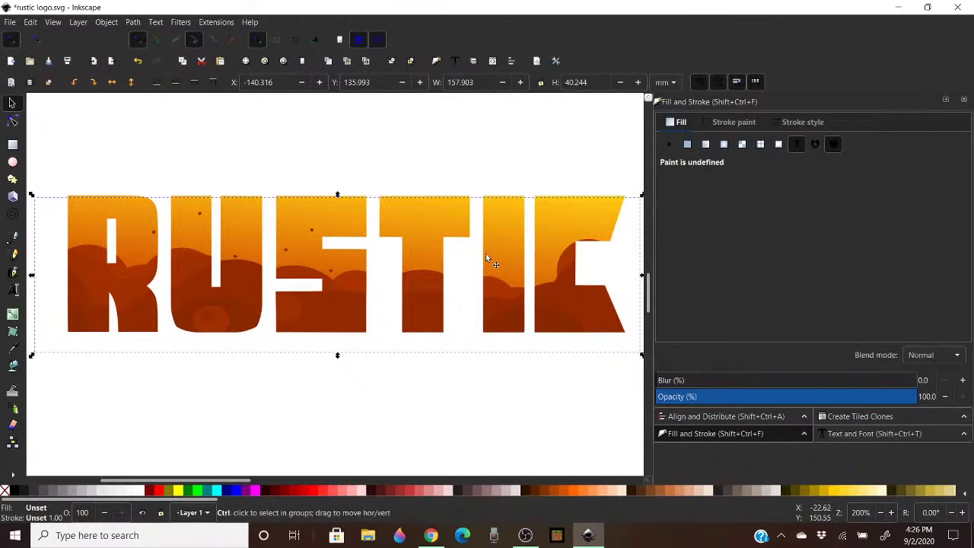
key("ctrl+z")
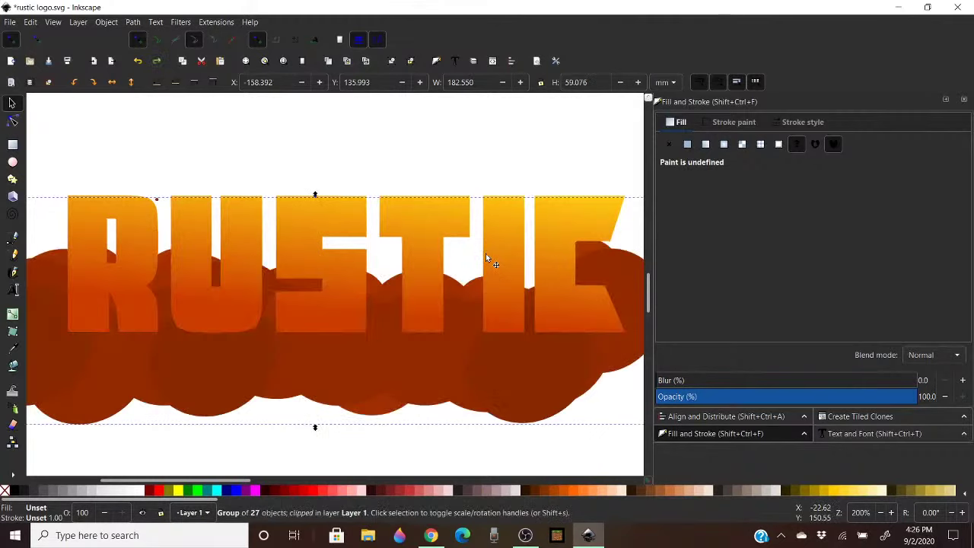
left_click(540, 163)
left_click(563, 235)
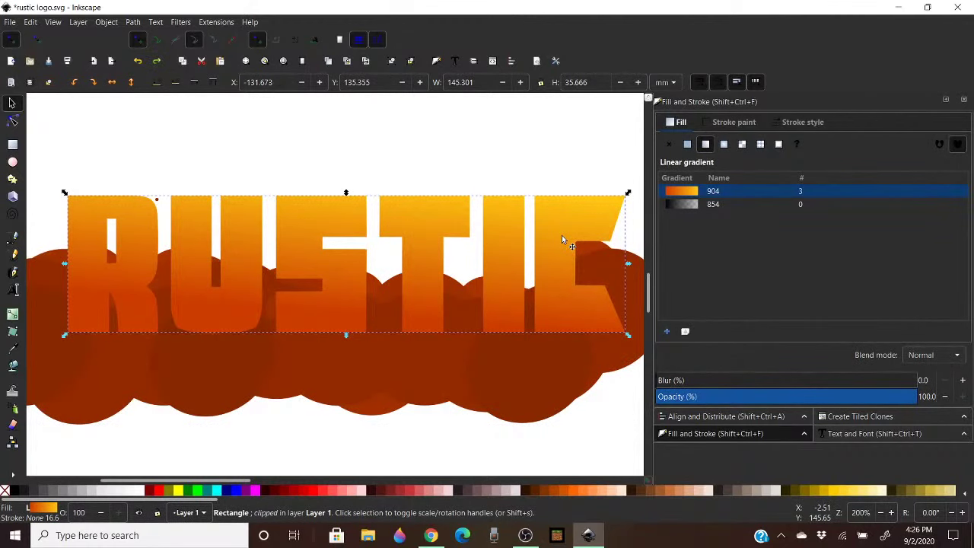
key("Delete")
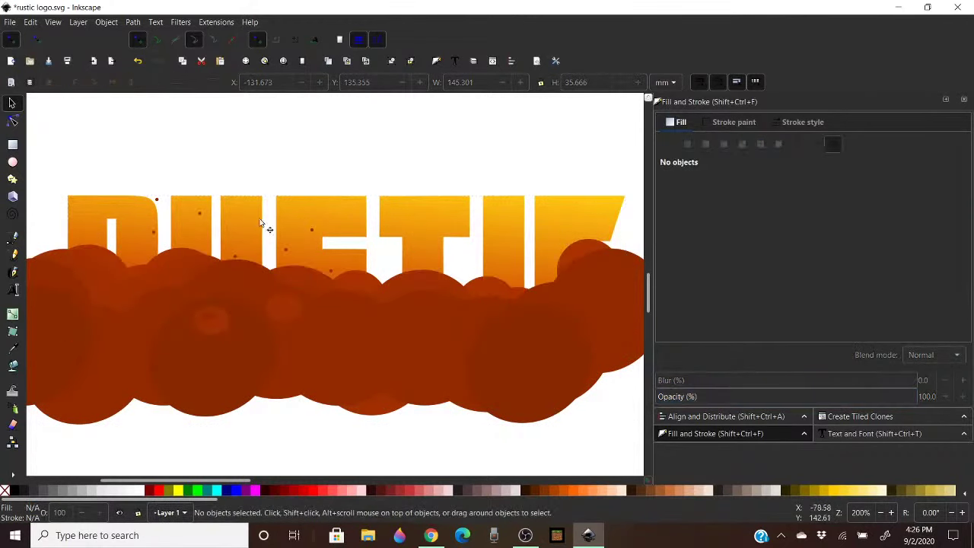
Ungroup the cloud group into its separate circles, ellipses and dot groups
left_click(156, 202)
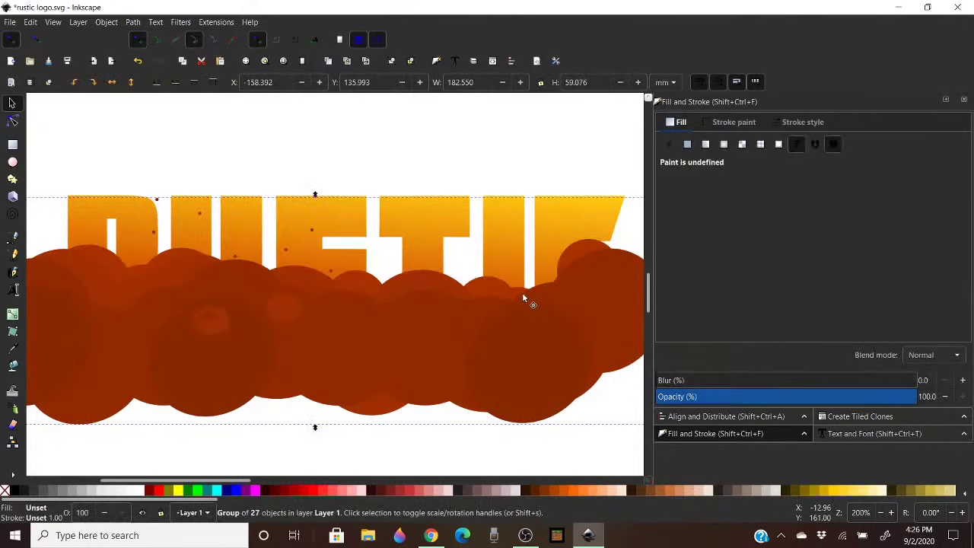
key("ctrl+shift")
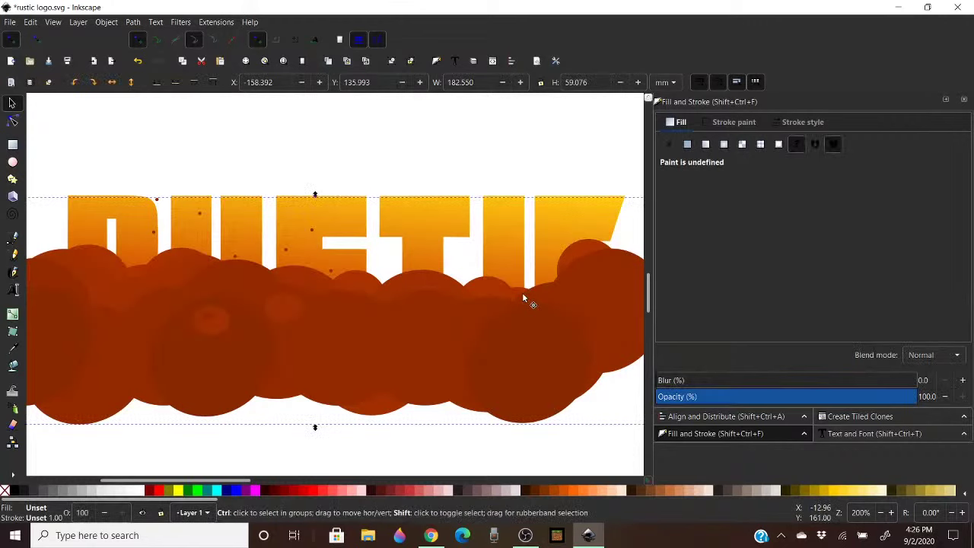
key("ctrl+shift+g")
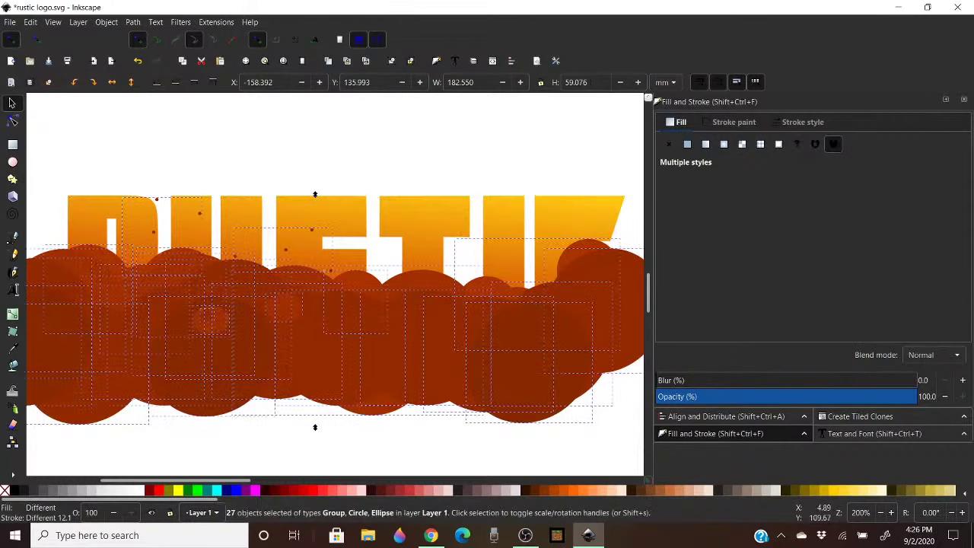
left_click(500, 132)
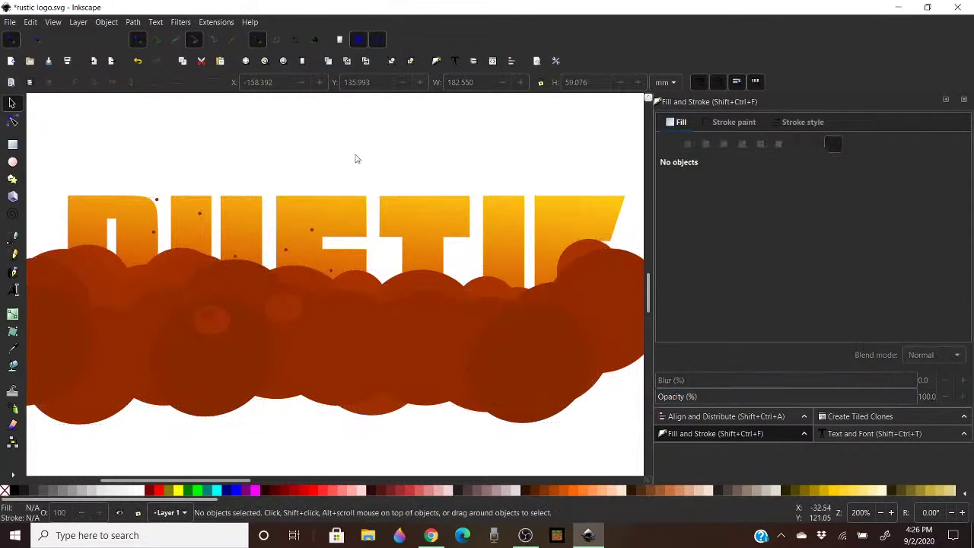
Ungroup the four dots over the letters R and U and delete the dot in the gap between the letters
left_click(158, 204)
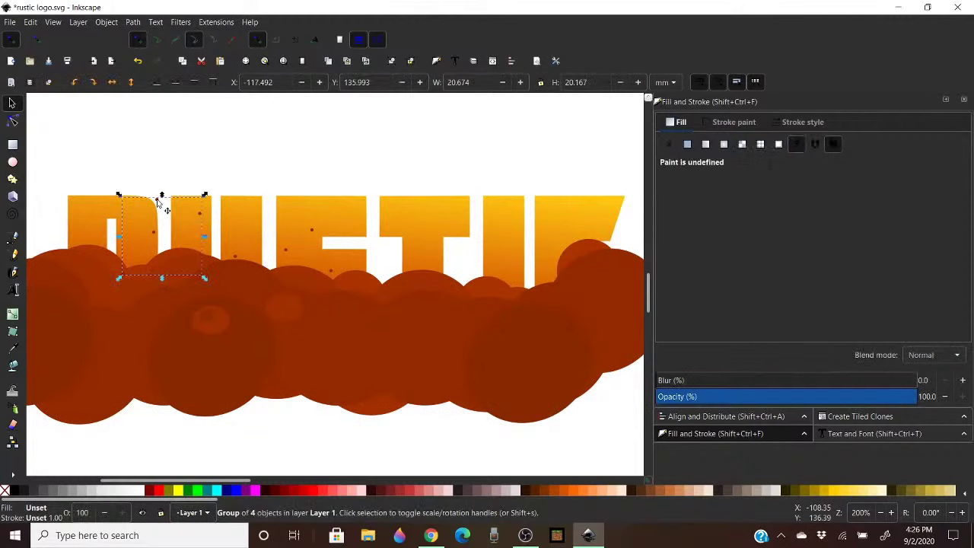
key("ctrl")
left_click(158, 202, "ctrl")
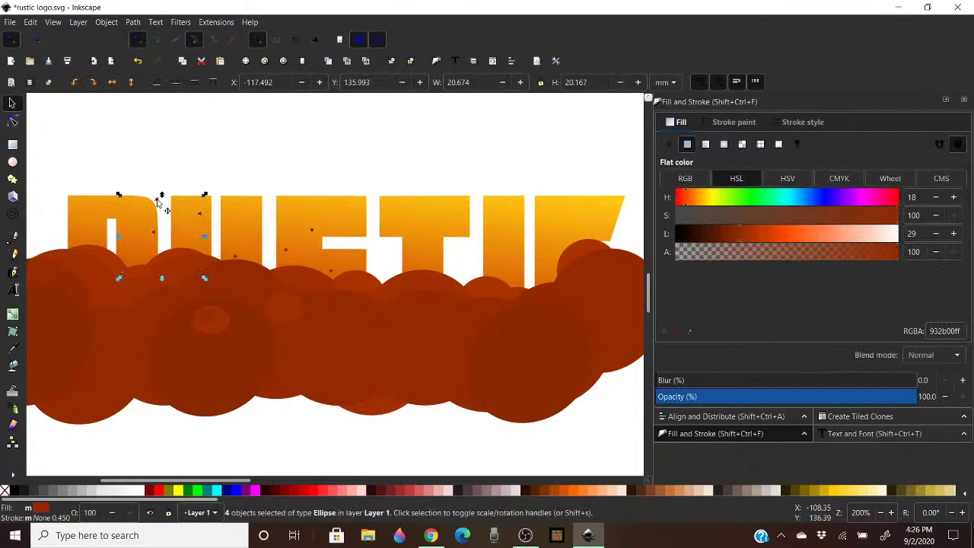
key("3")
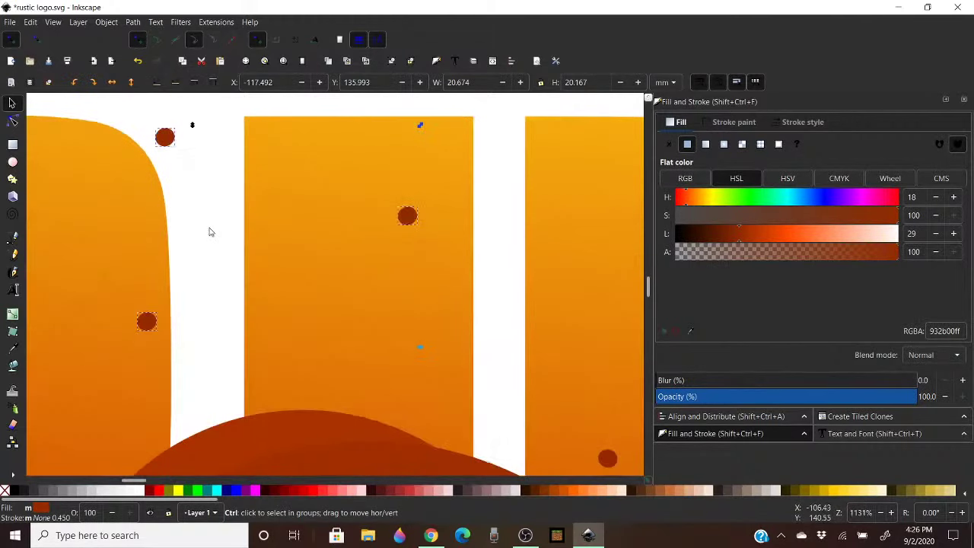
left_click(183, 152)
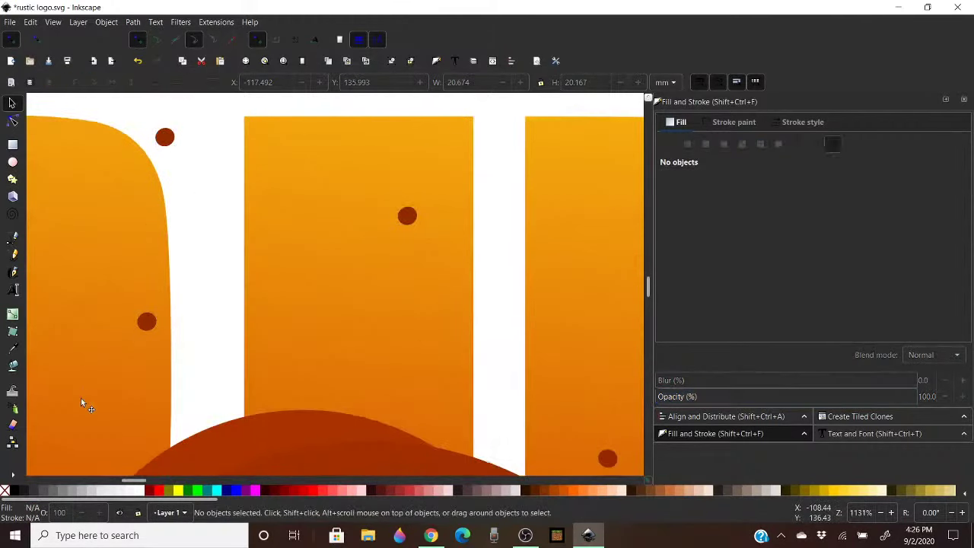
Move the dot on the U's left stem down to just above the cloud and sample its fill aa3200 from the cloud
left_click(63, 434)
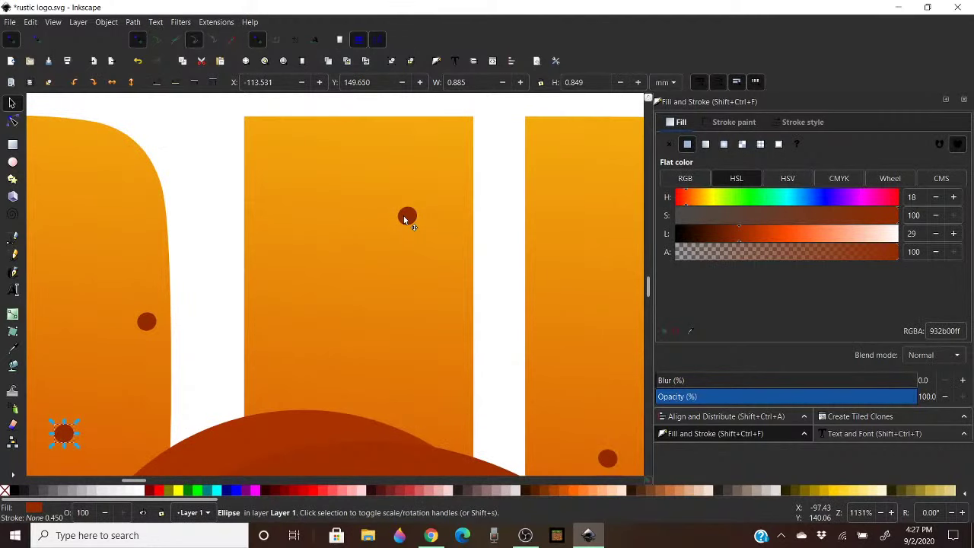
left_click_drag(404, 217, 402, 388)
scroll(476, 338, "down", 5)
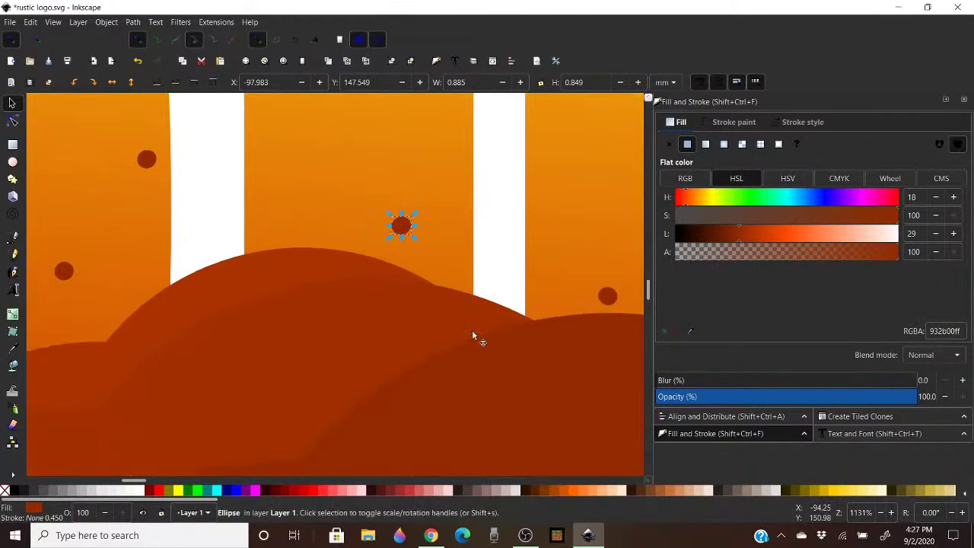
left_click(691, 332)
left_click(335, 270)
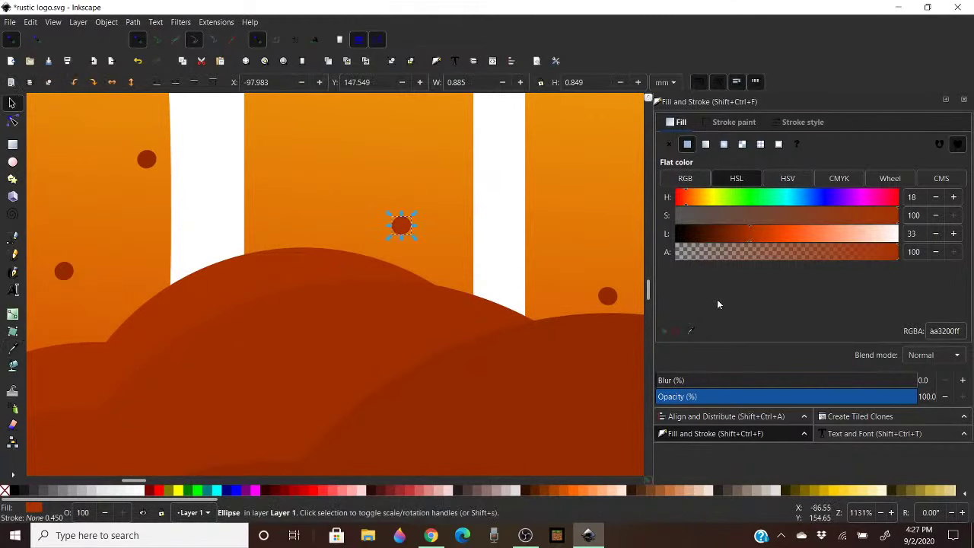
Recolour the lower dot on the R with the tone a02f00 sampled from the cloud
left_click(63, 270)
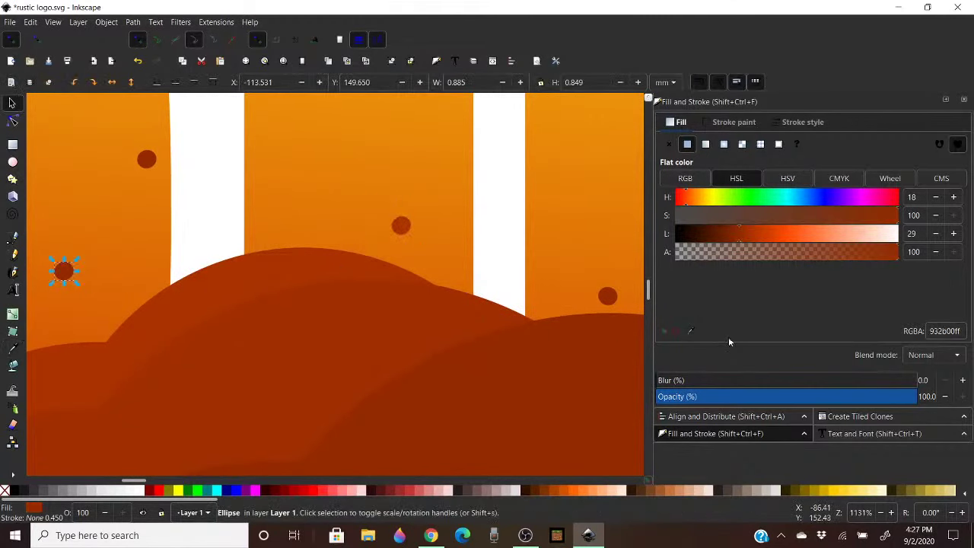
left_click(692, 333)
left_click(458, 409)
left_click(691, 332)
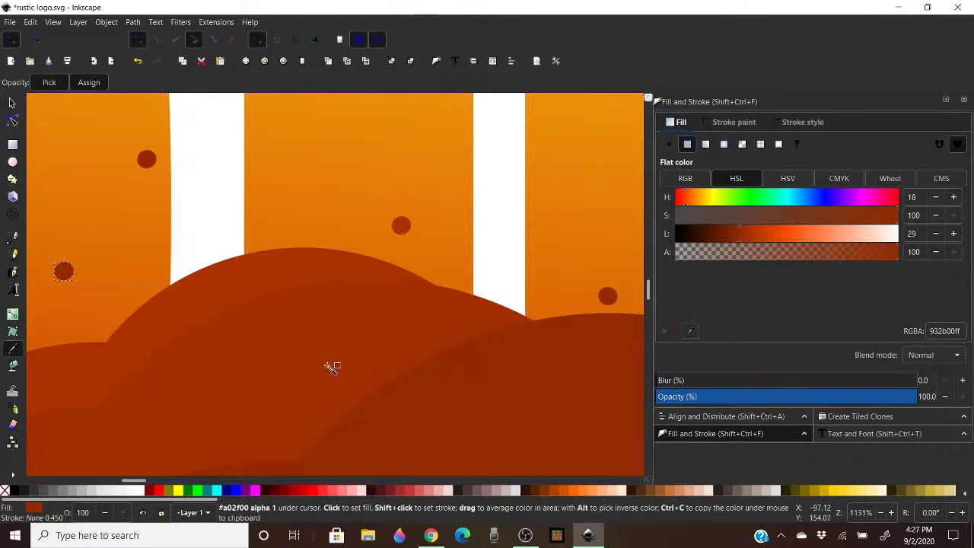
left_click(208, 357)
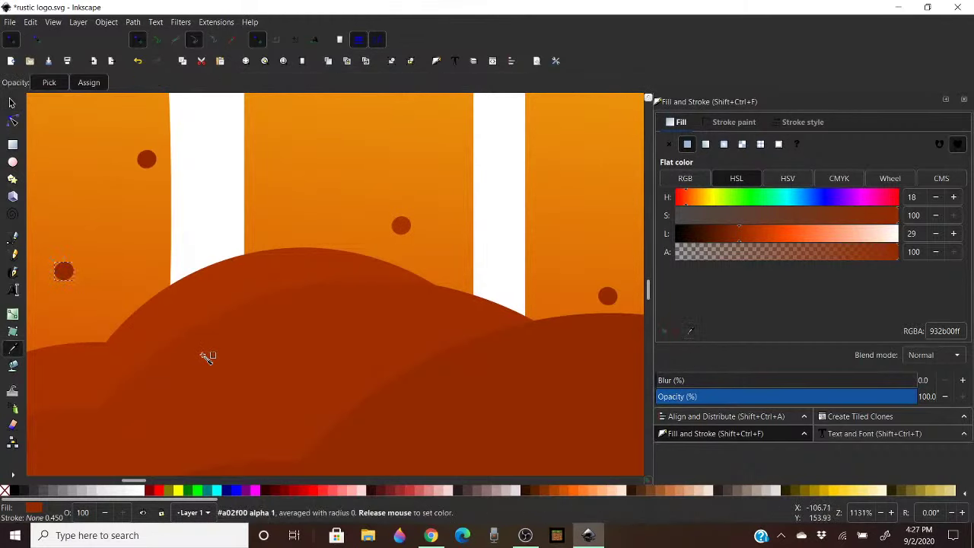
left_click(496, 236)
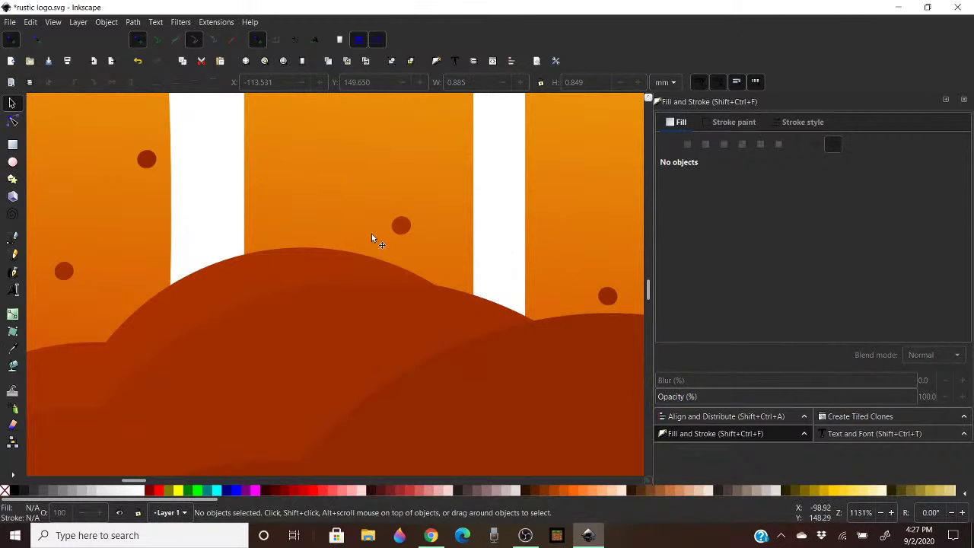
Move the upper dot at the right edge of the R down closer to the cloud
scroll(370, 230, "down", 3, "ctrl")
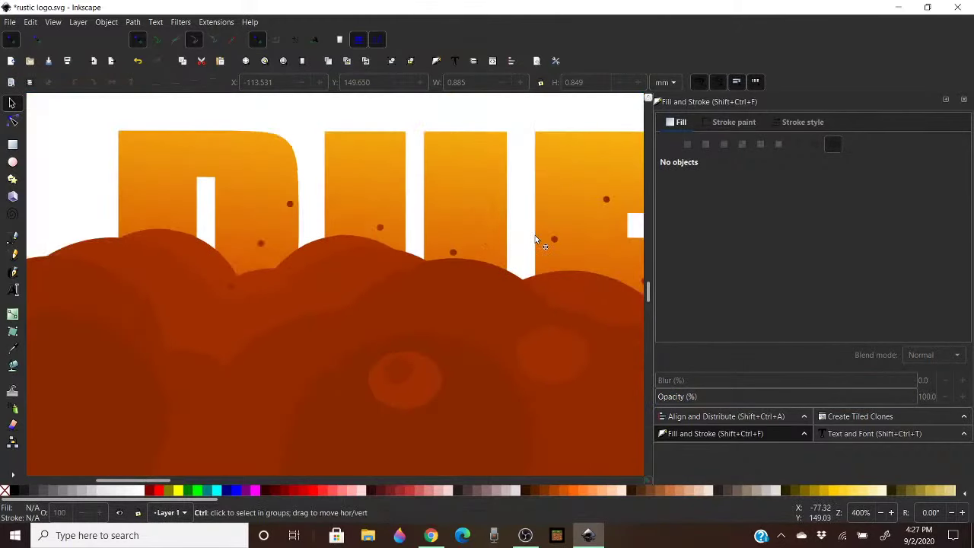
left_click(291, 207)
left_click_drag(290, 207, 289, 238)
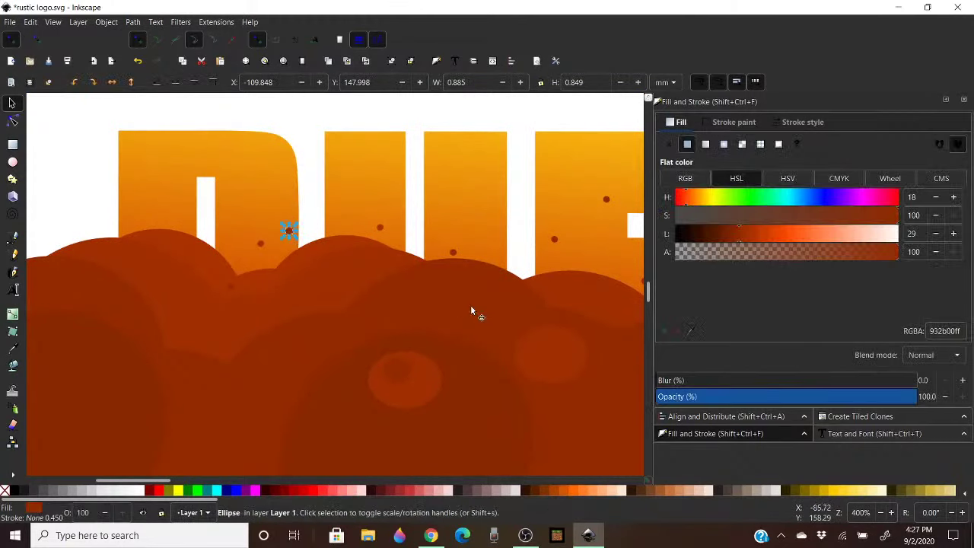
scroll(147, 224, "down", 1)
scroll(403, 225, "up", 1)
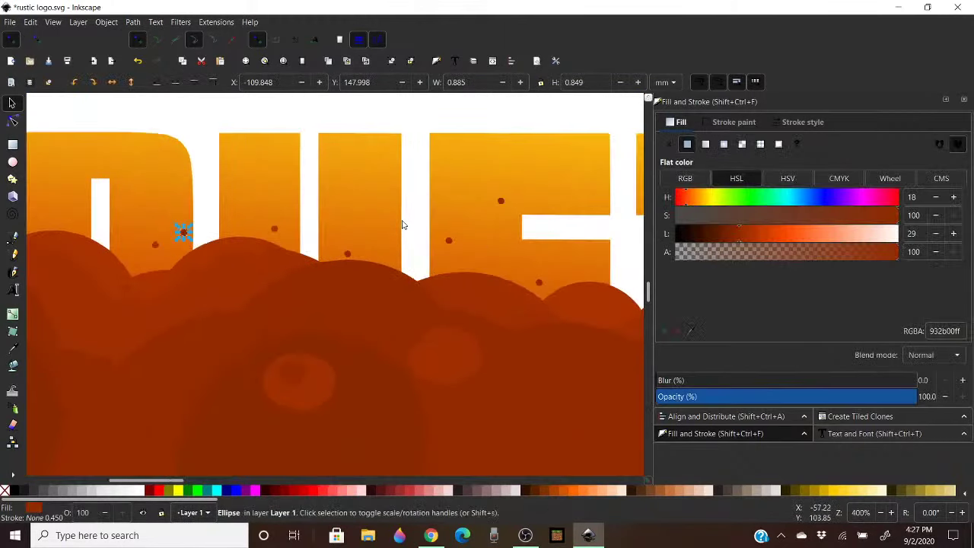
Ungroup the four dots over the letters U and S and move the upper dot on the S down closer to the cloud
left_click(501, 202)
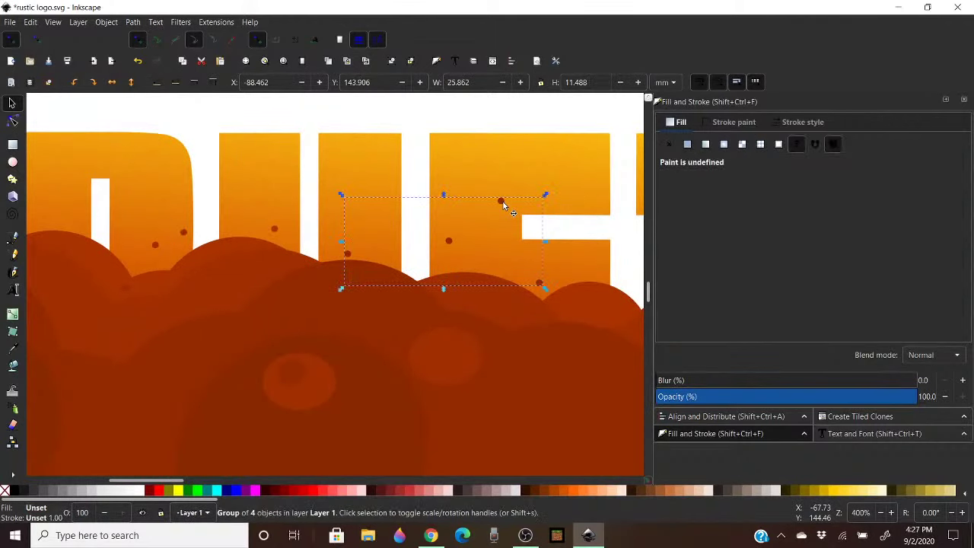
key("ctrl+g")
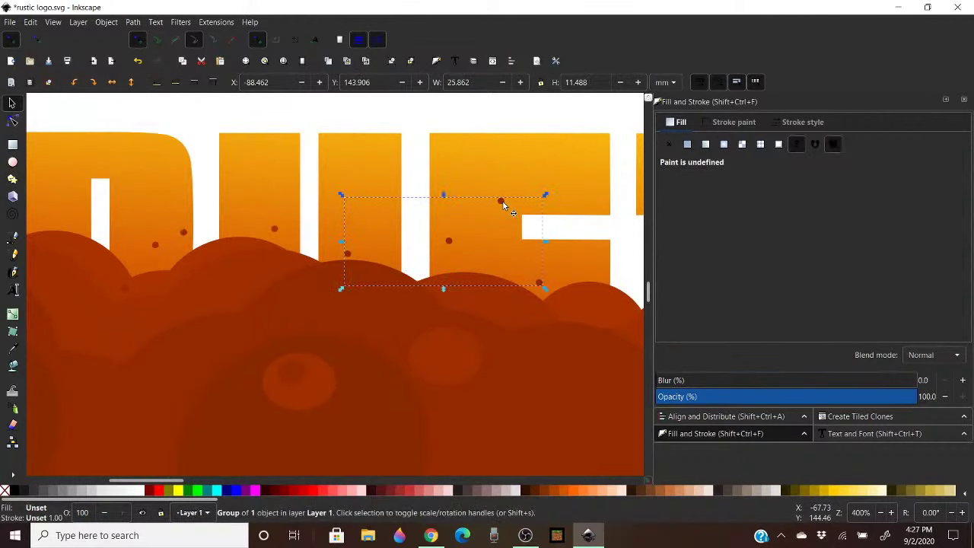
key("ctrl+z")
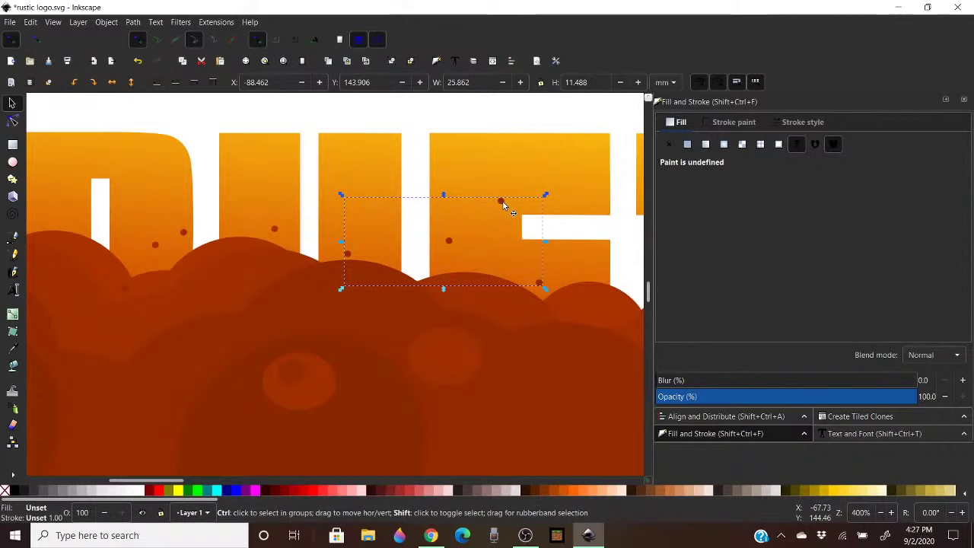
key("ctrl+shift+g")
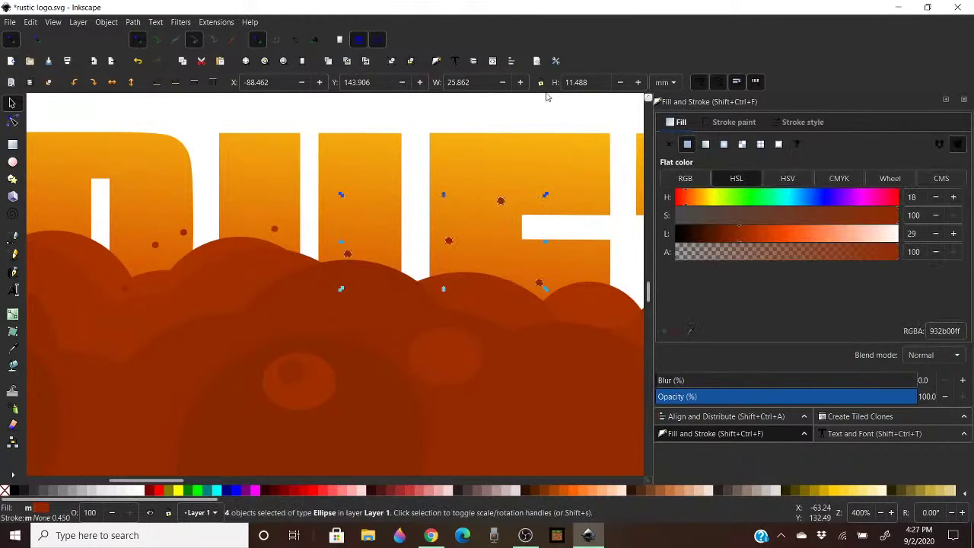
left_click(532, 126)
left_click_drag(501, 201, 494, 261)
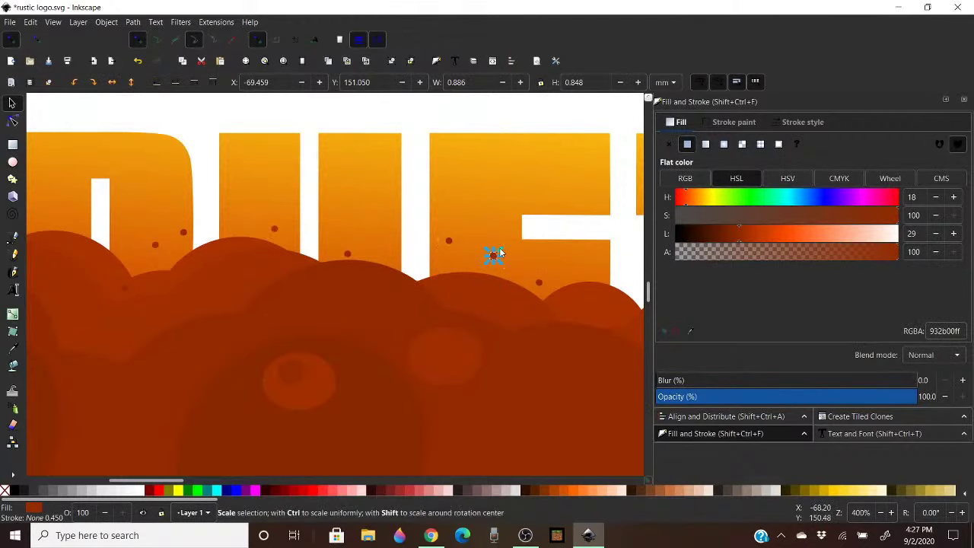
Enlarge the moved dot on the S to about 1.7 mm wide and the dot on the U's right stem to about 2.6 mm
scroll(510, 262, "up", 3, "ctrl")
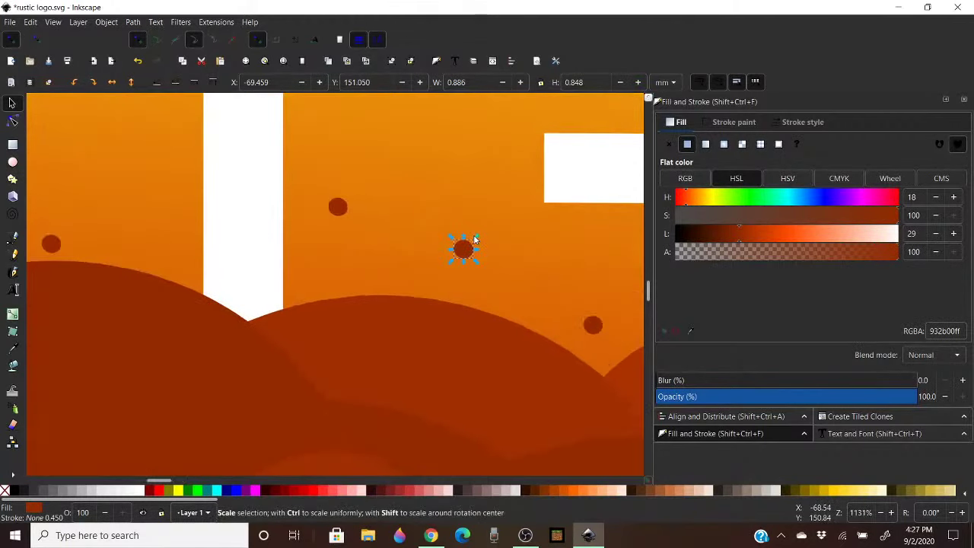
left_click_drag(474, 238, 494, 220)
left_click(54, 244)
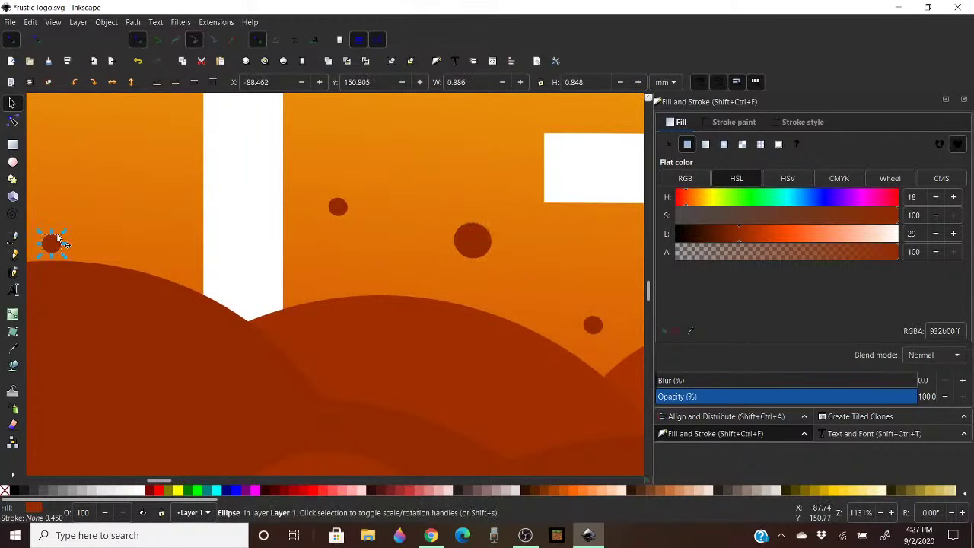
left_click_drag(66, 237, 91, 199)
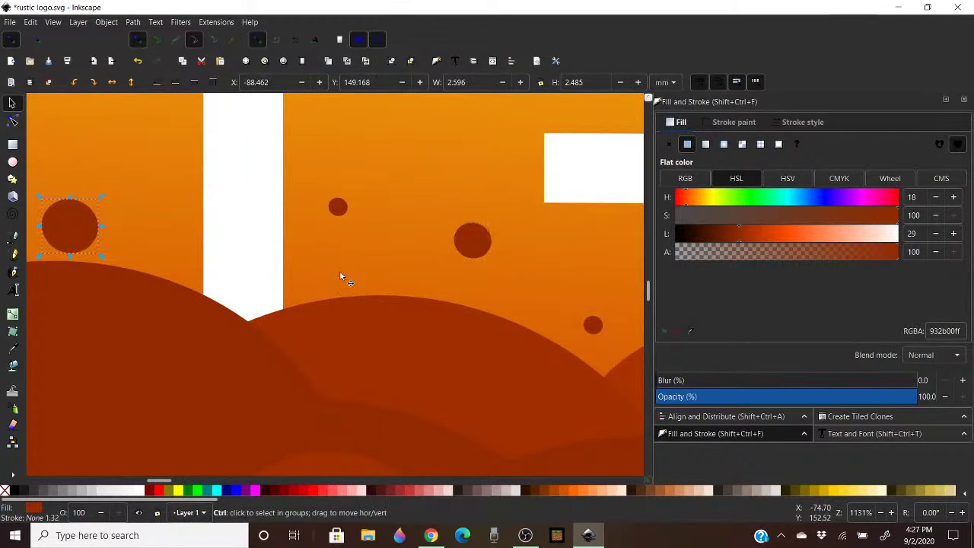
Enlarge the faint dot inside the cloud below the R to about 2.3 mm wide
scroll(341, 271, "down", 3, "ctrl")
scroll(341, 271, "down", 2, "ctrl")
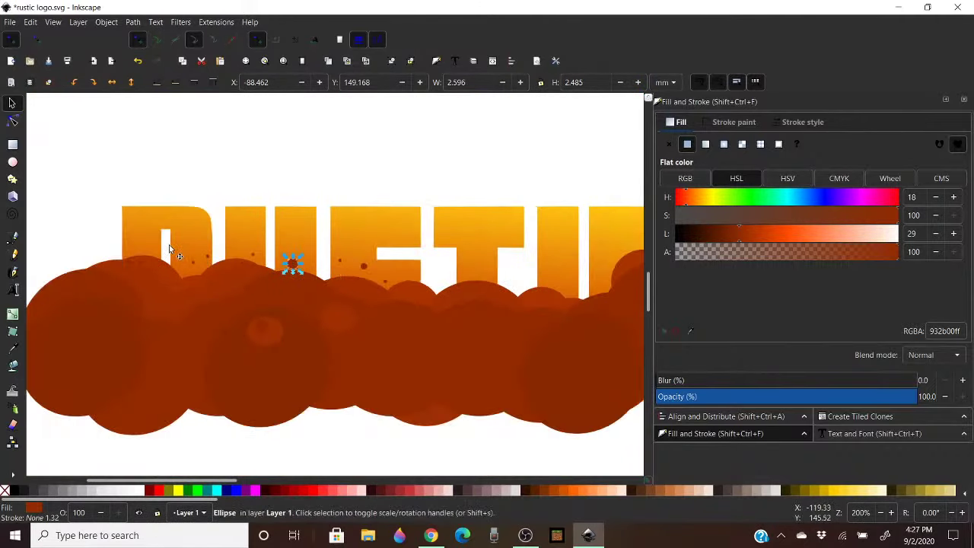
scroll(169, 245, "up", 3)
scroll(169, 245, "down", 2)
scroll(178, 330, "up", 6, "ctrl")
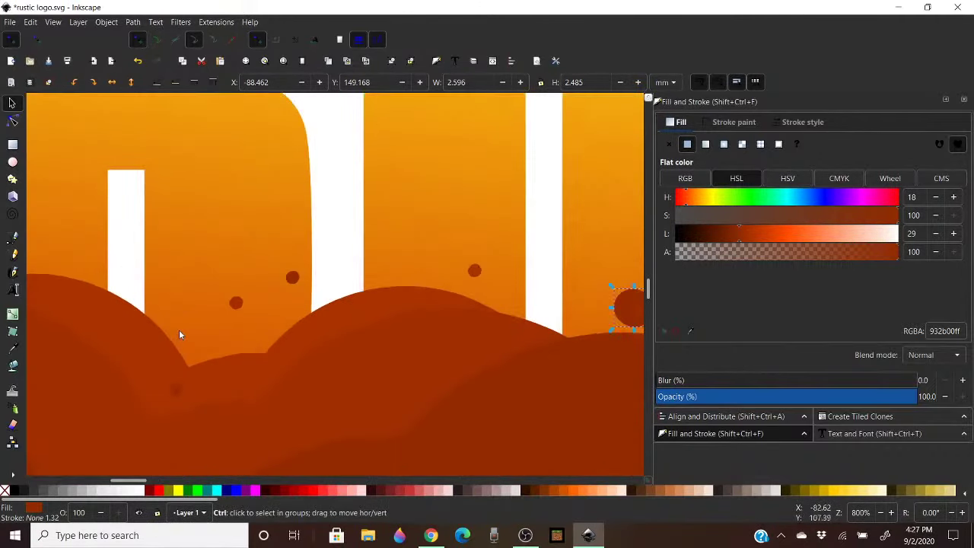
left_click(183, 448)
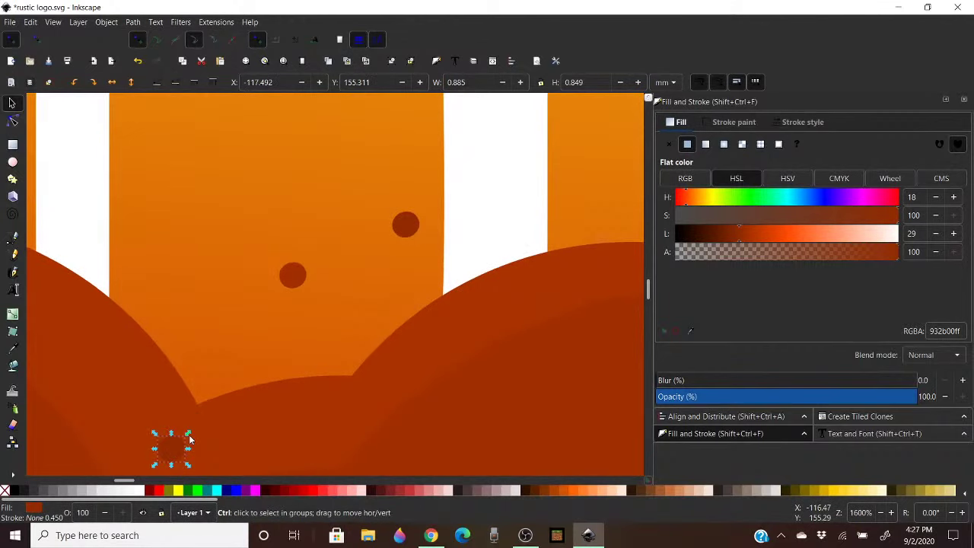
left_click_drag(189, 434, 239, 398)
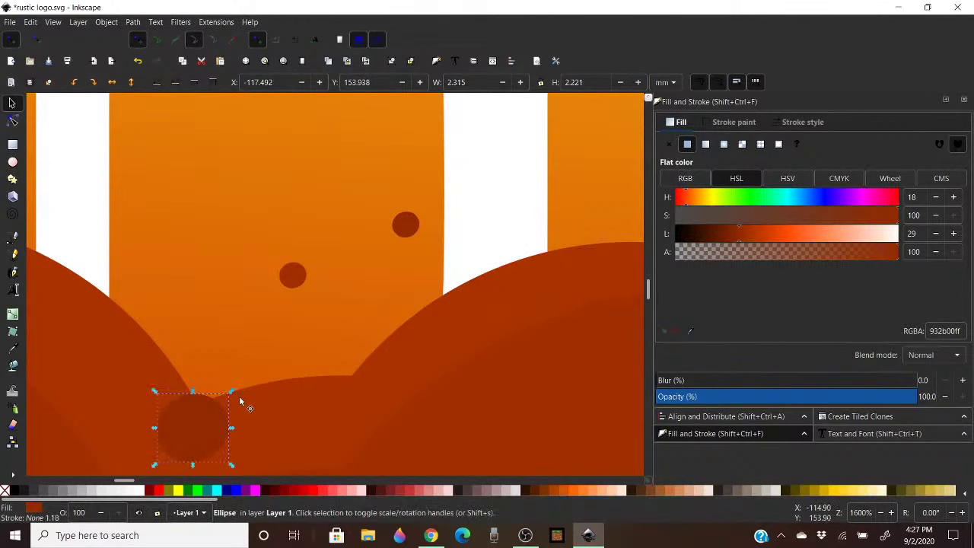
Enlarge the lower dot on the R to about 3.8 mm wide and the dot at its right edge to about 1.3 mm
left_click(296, 283)
left_click_drag(280, 264, 189, 171)
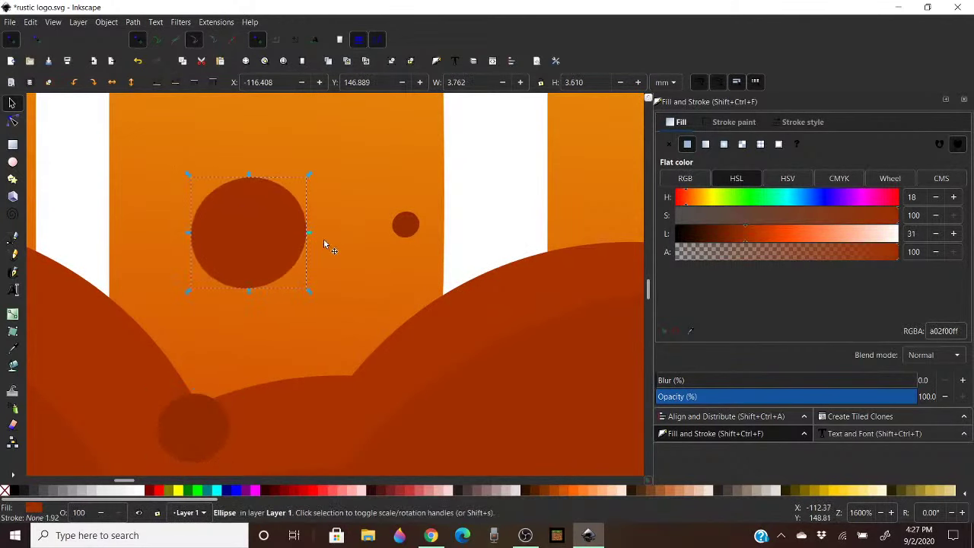
left_click(413, 231)
left_click_drag(390, 238, 376, 251)
Duplicate the largest dot on the S, enlarge the copy to about 4 mm wide, and place it where the T's stem meets the cloud
scroll(487, 229, "down", 7)
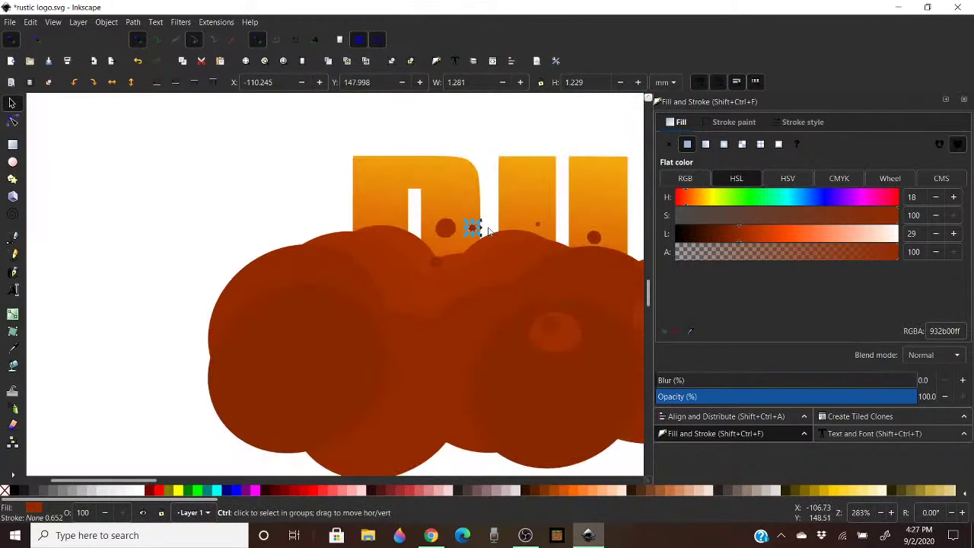
scroll(358, 218, "down", 2)
scroll(487, 236, "up", 5)
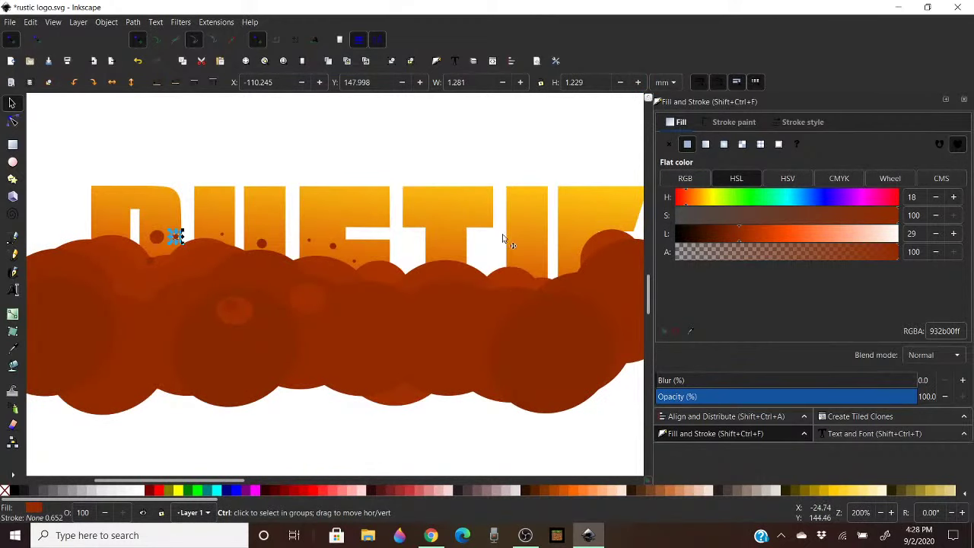
left_click(159, 236)
right_click(159, 236)
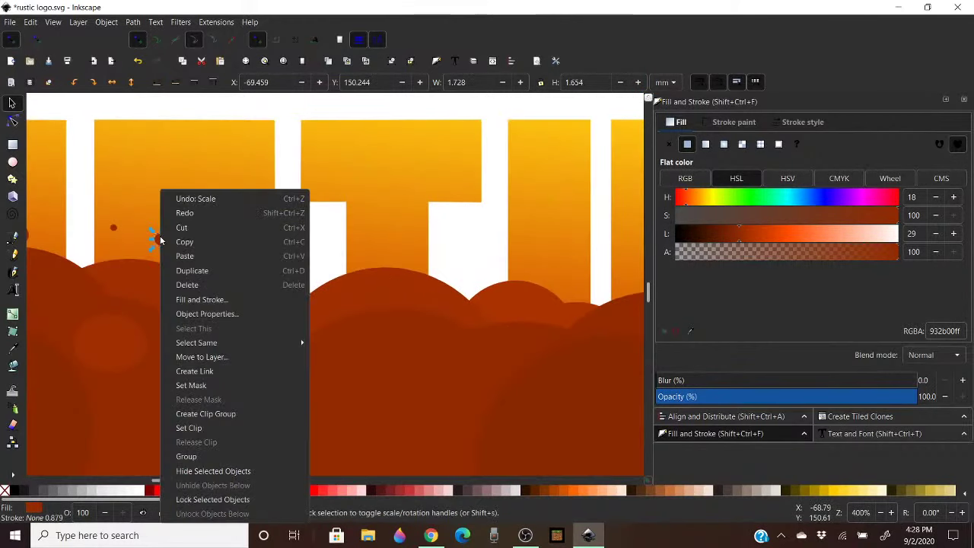
left_click(211, 276)
left_click_drag(160, 236, 392, 246)
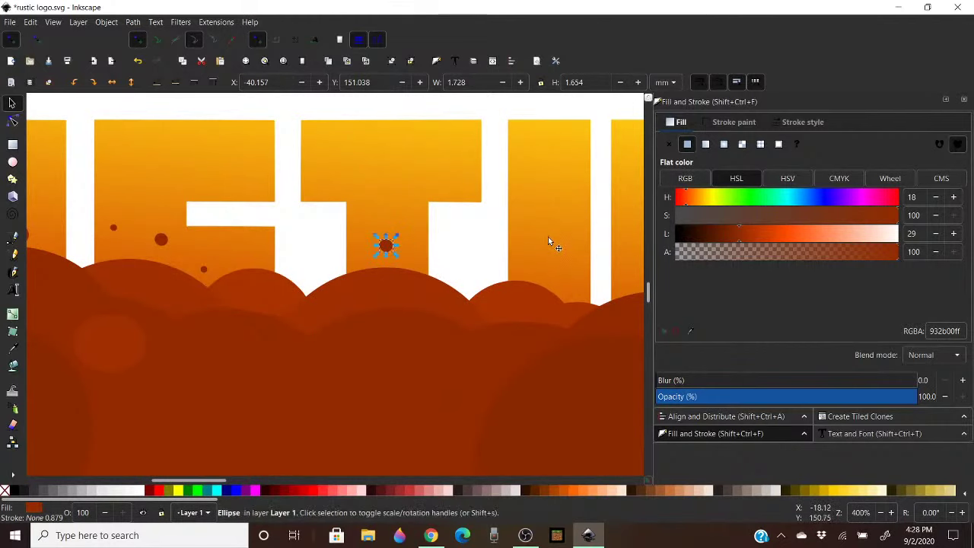
left_click_drag(397, 233, 443, 272)
right_click(431, 271)
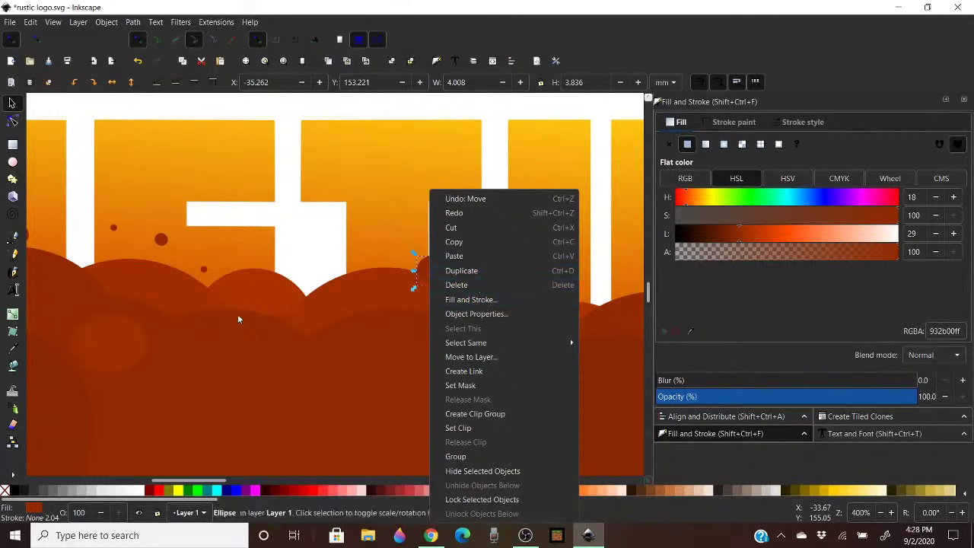
Duplicate the light ellipse in the cloud below the S and move the copy to the cloud area below the T
left_click(105, 333)
left_click(130, 335)
right_click(119, 342)
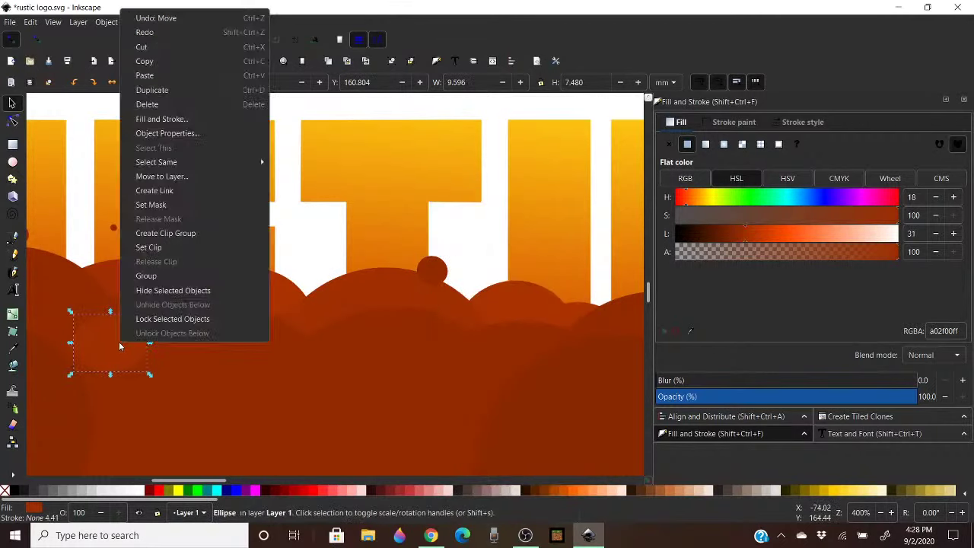
left_click(120, 344)
right_click(119, 341)
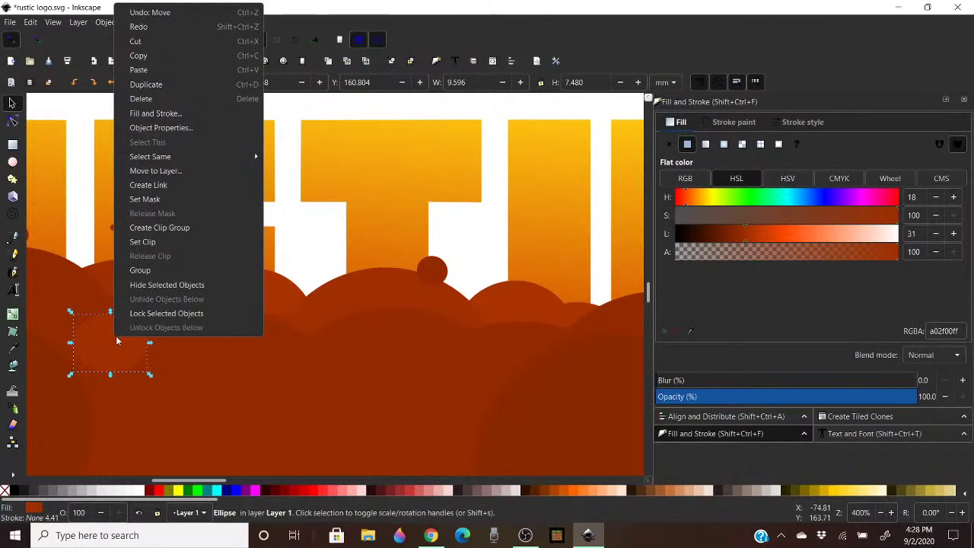
left_click(144, 83)
left_click_drag(111, 343, 376, 392)
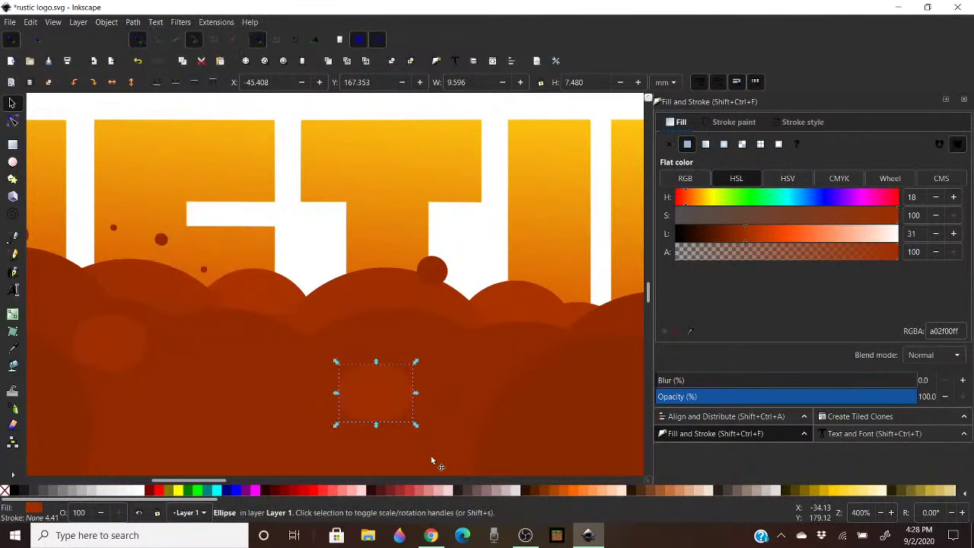
Duplicate the ellipse below the T, shrink the copy to about 6.7 by 4.8 mm, and set its fill lightness to 29
right_click(384, 394)
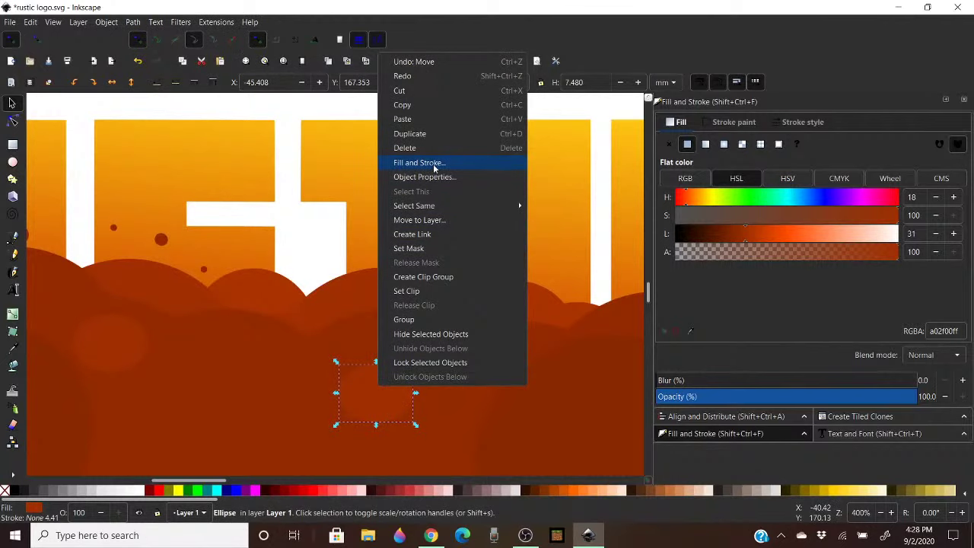
left_click(424, 138)
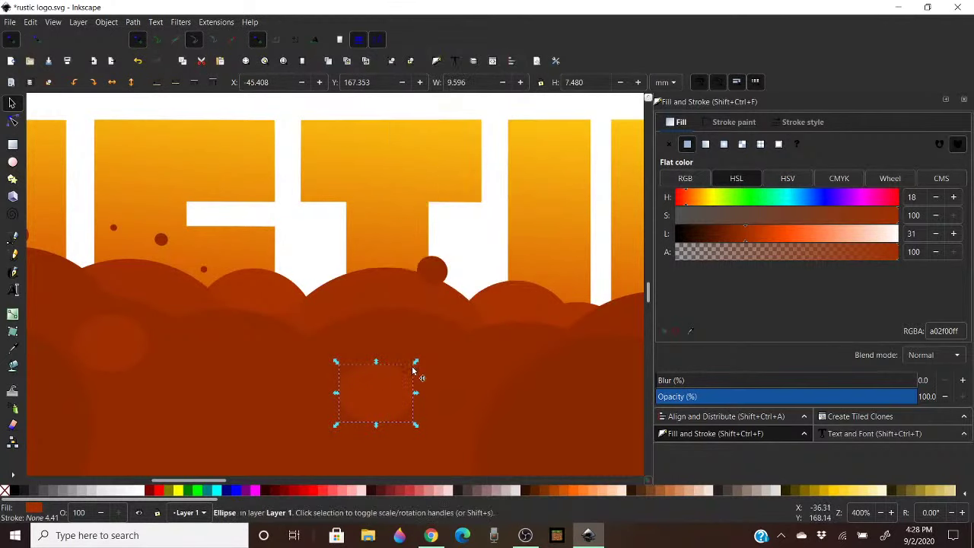
left_click_drag(421, 364, 372, 395)
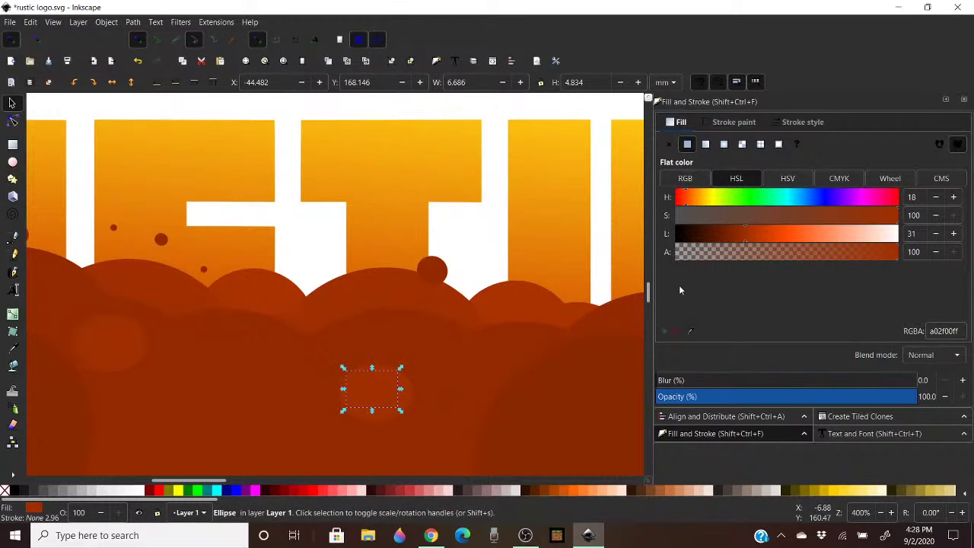
left_click(734, 233)
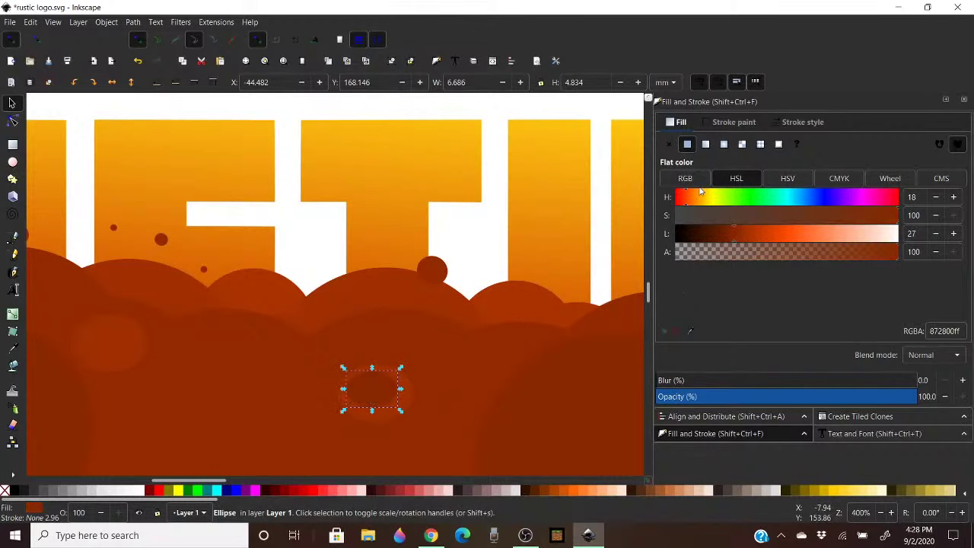
left_click(740, 234)
Duplicate the gradient-filled RUSTIC lettering and deselect the copy
scroll(563, 236, "down", 2)
scroll(563, 236, "down", 1)
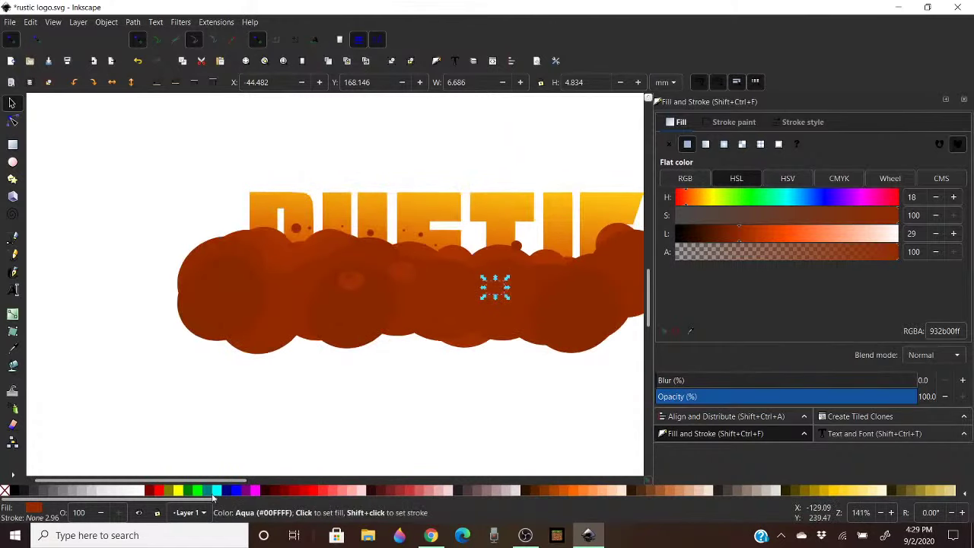
left_click_drag(239, 482, 256, 465)
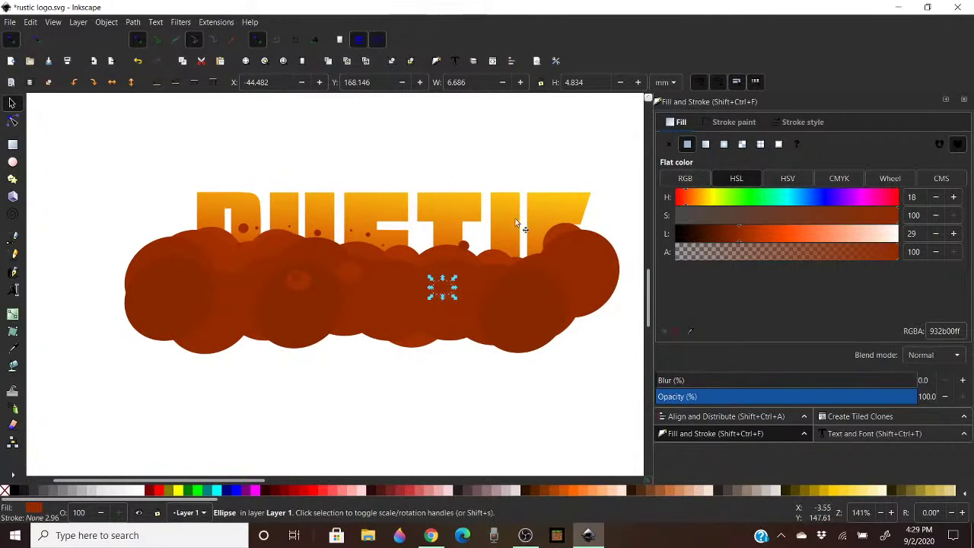
left_click(504, 151)
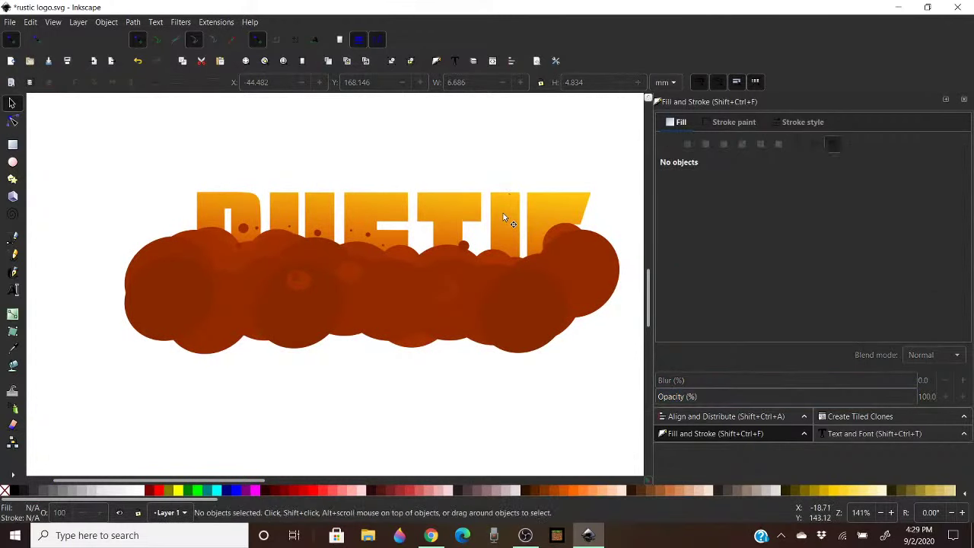
left_click(502, 218)
right_click(502, 218)
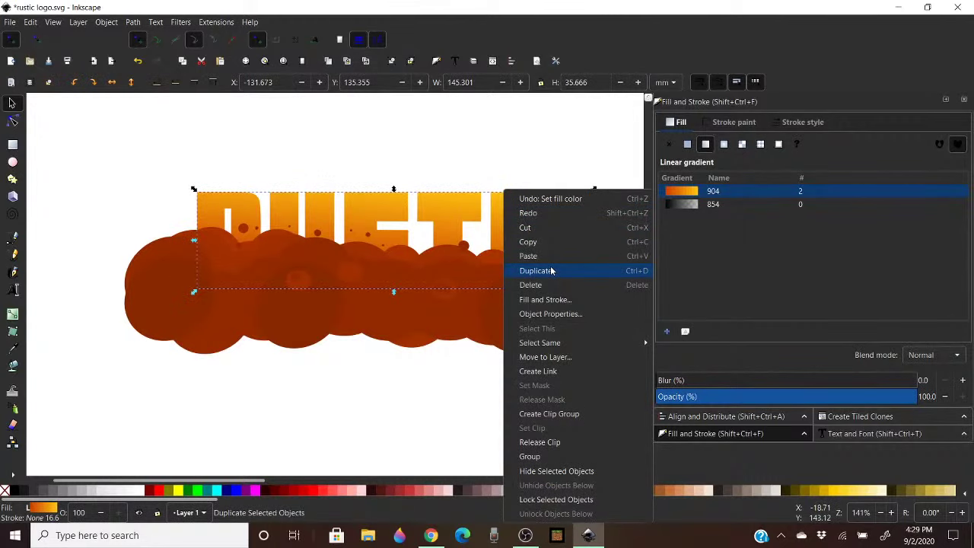
left_click(532, 269)
left_click(316, 143)
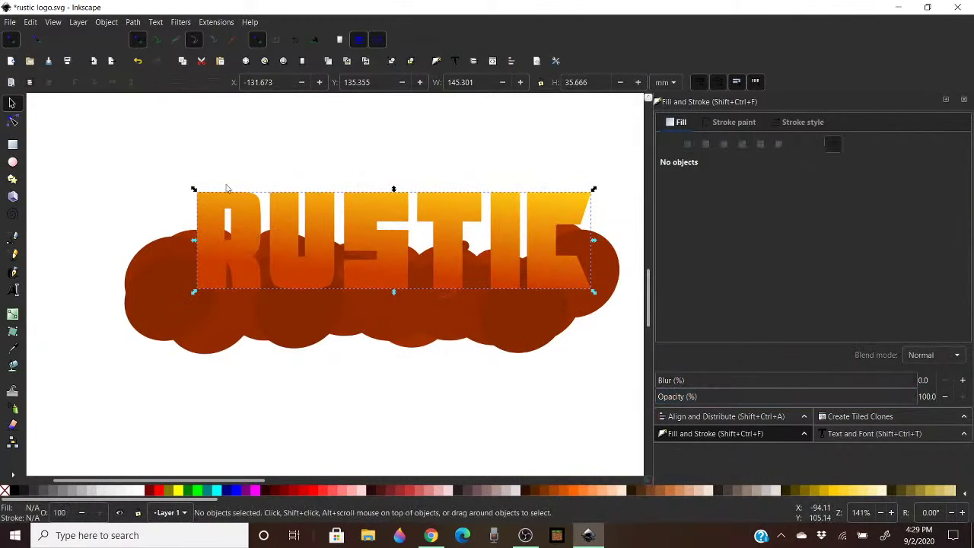
Select all the cloud circles and dots without the lettering and group them
left_click_drag(78, 211, 575, 426)
right_click(437, 312)
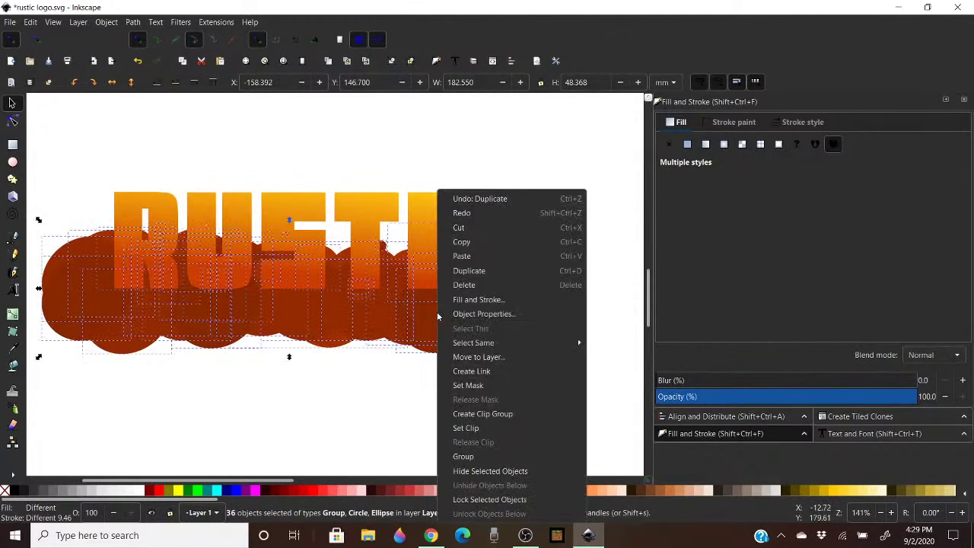
left_click(470, 456)
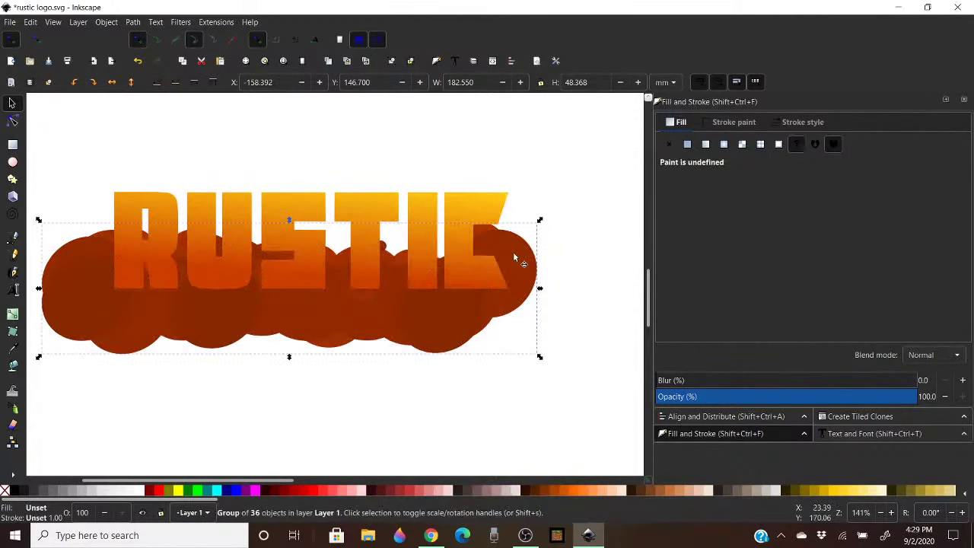
Add the lettering copy to the selected cloud group and clip the cloud to the letter shapes
left_click(465, 209, "shift")
right_click(466, 209)
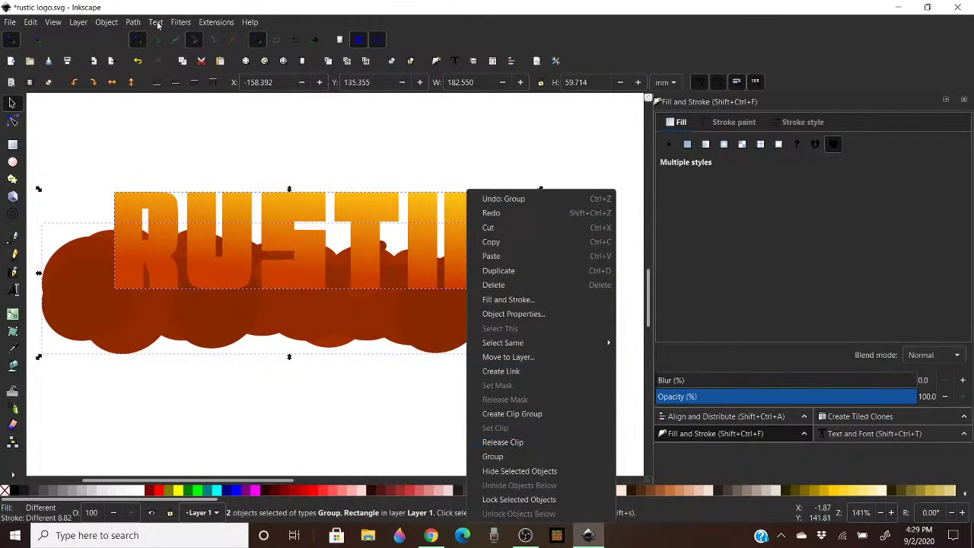
left_click(106, 23)
left_click(106, 23)
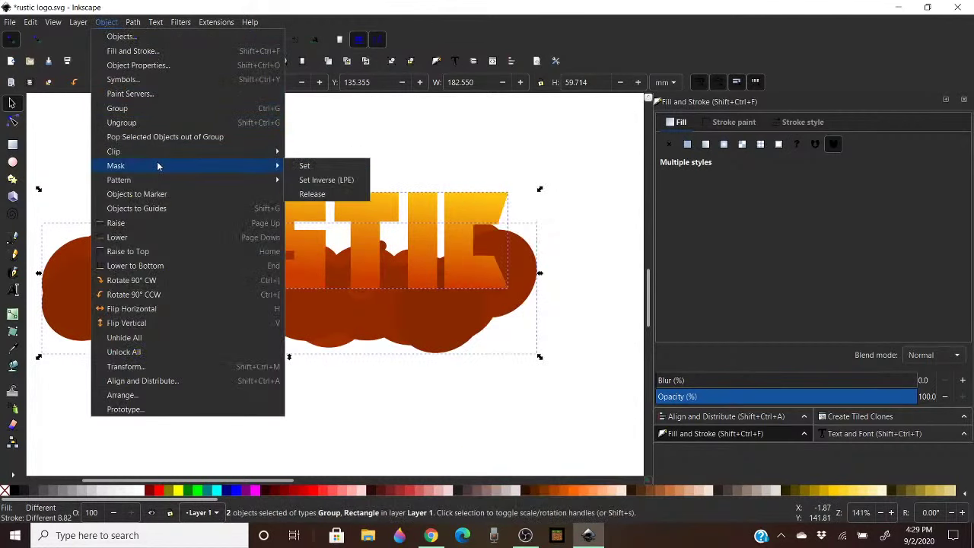
mouse_move(164, 153)
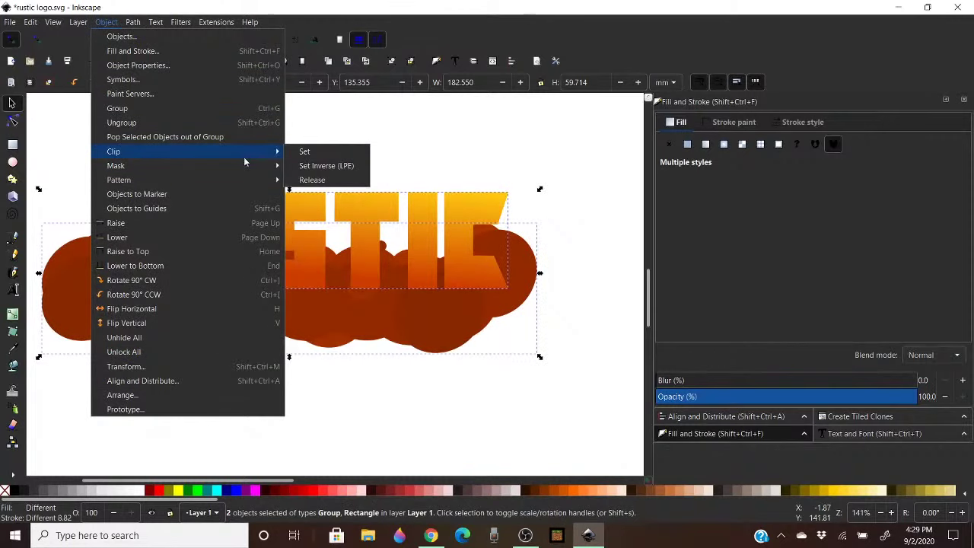
left_click(305, 153)
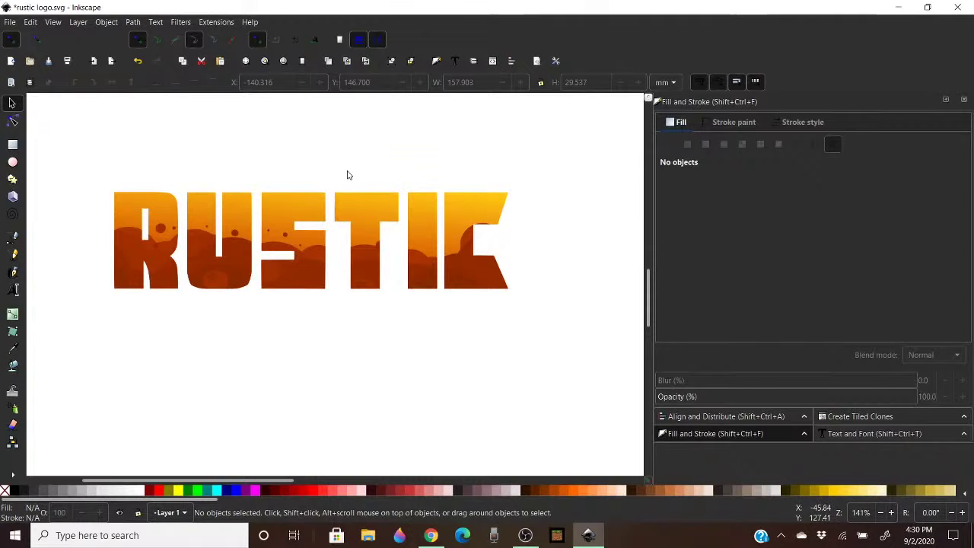
Undo the clipping, the cloud grouping and the lettering duplicate
key("ctrl")
key("ctrl+z")
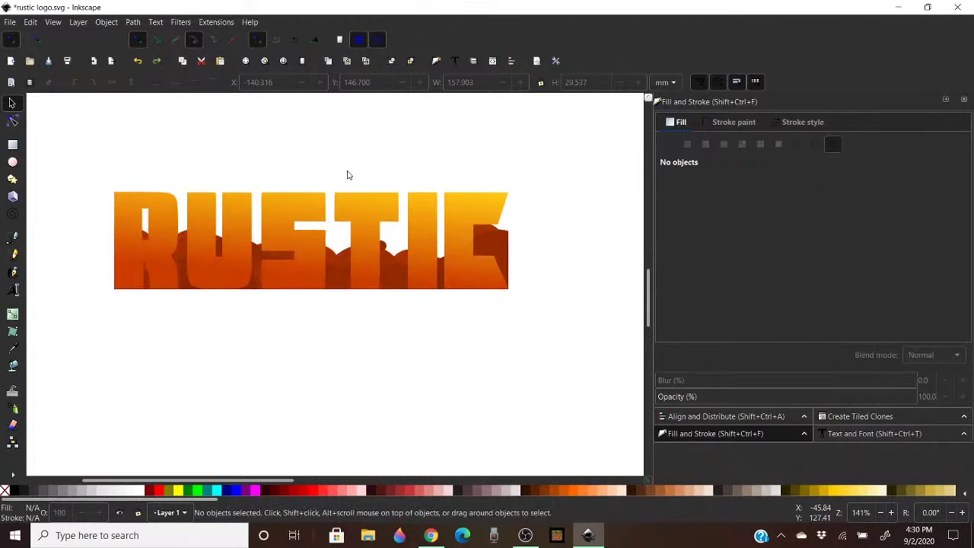
key("ctrl+z")
key("ctrl+z")
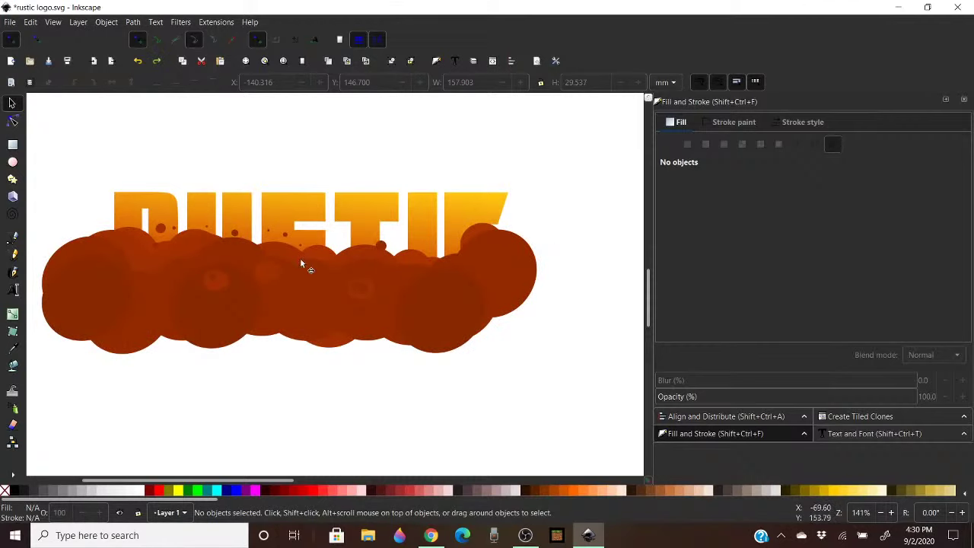
left_click(379, 246)
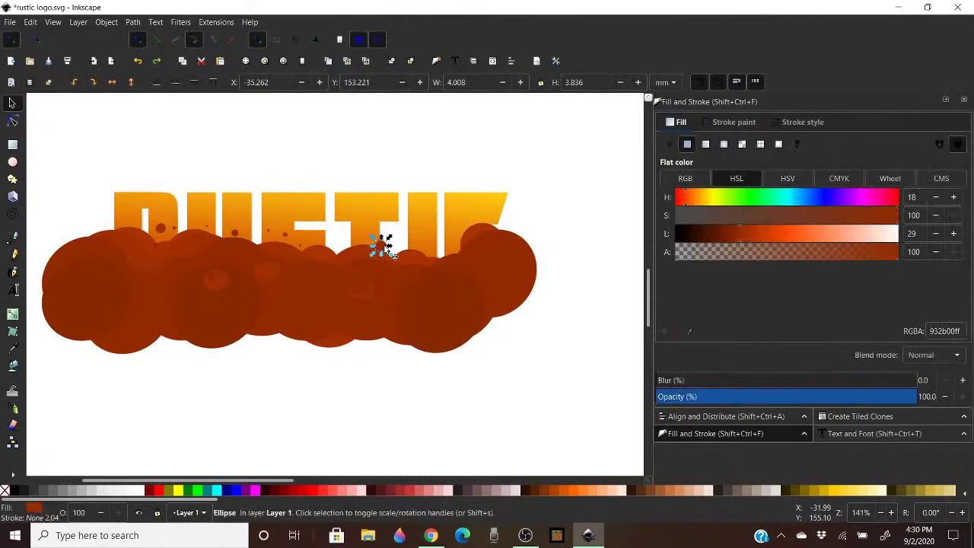
right_click(383, 245)
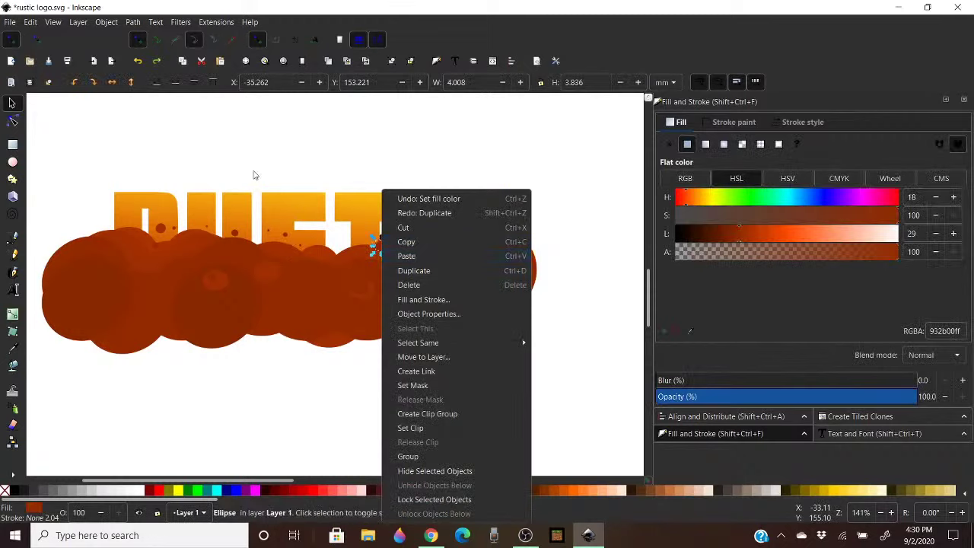
left_click(246, 214)
Duplicate the two small dots over the R together and move the copies into the cloud between the S and T
left_click(159, 228)
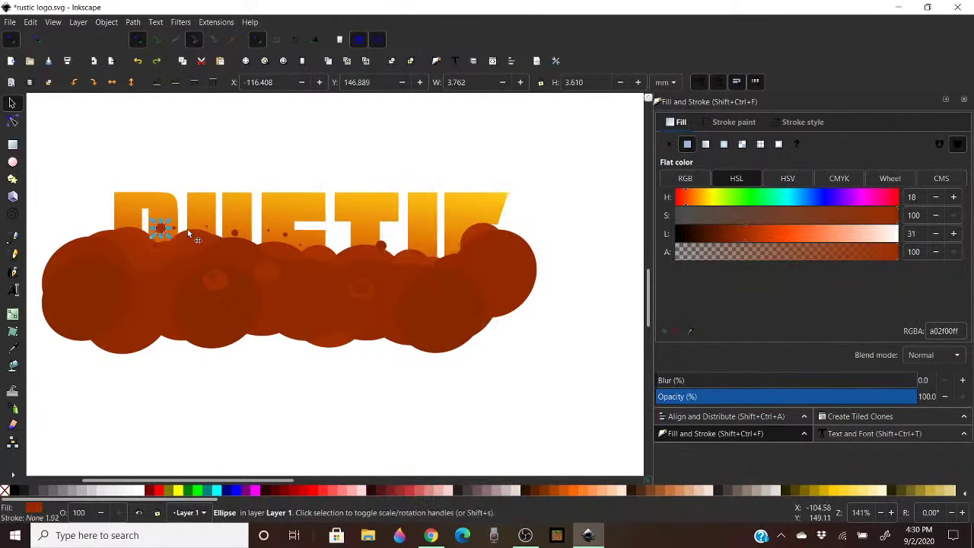
left_click(183, 238, "shift")
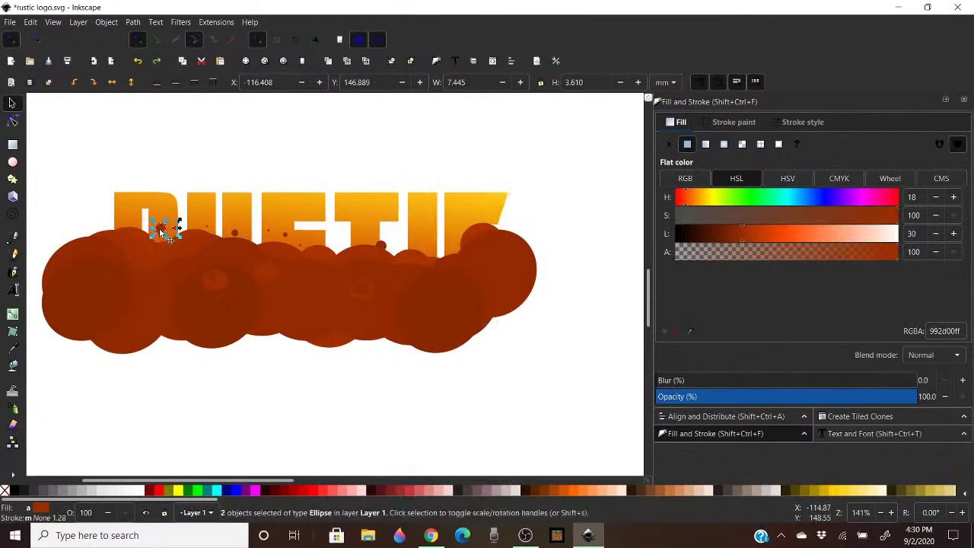
right_click(160, 228)
left_click(192, 270)
left_click_drag(166, 229, 339, 265)
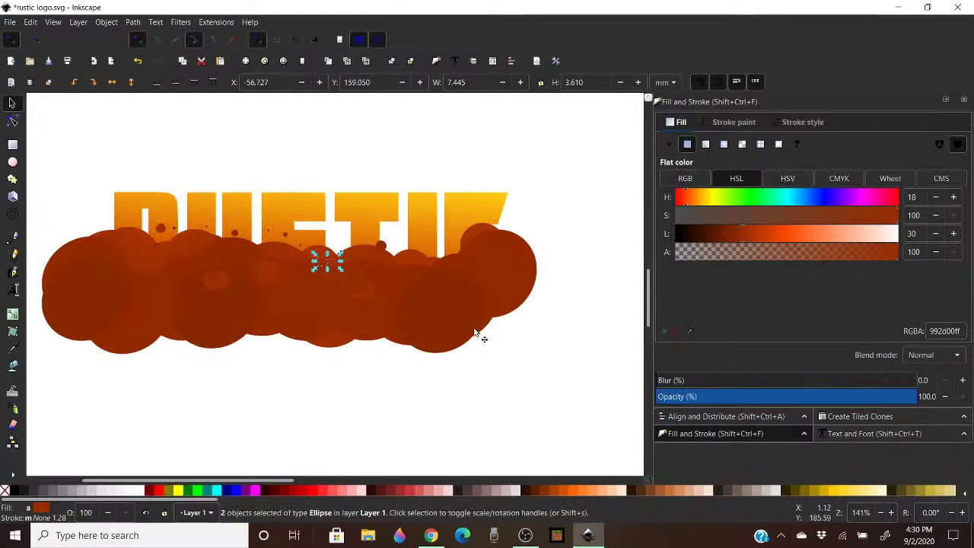
Set the copied dots' fill lightness to 24, enlarge the pair to about 12.1 by 6.0 mm, and shift it slightly down the cloud
left_click_drag(743, 234, 733, 234)
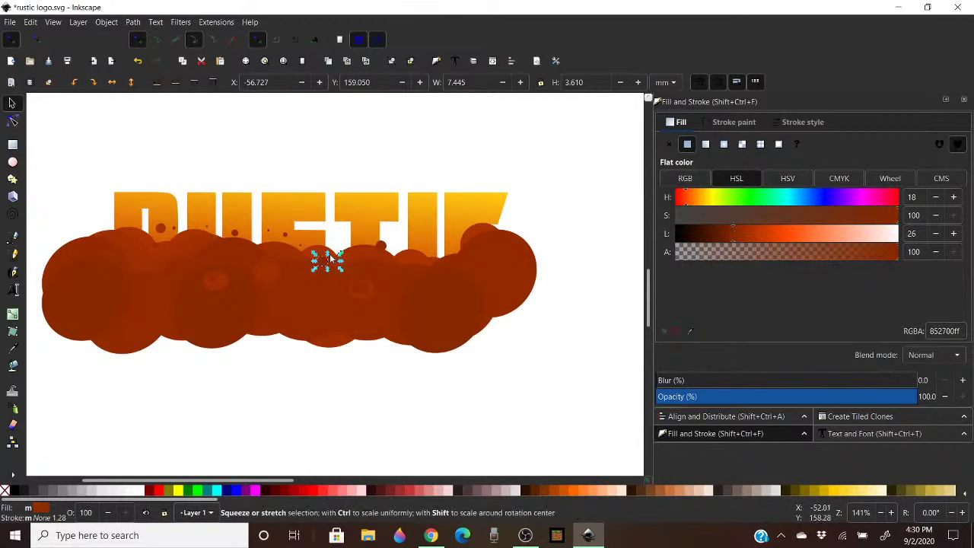
left_click_drag(341, 253, 303, 266)
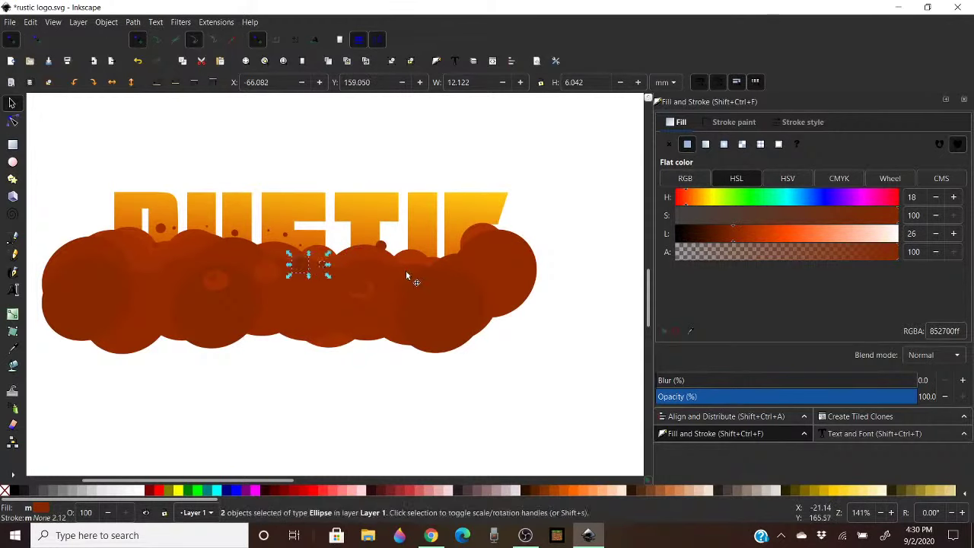
left_click(729, 234)
left_click_drag(302, 270, 310, 278)
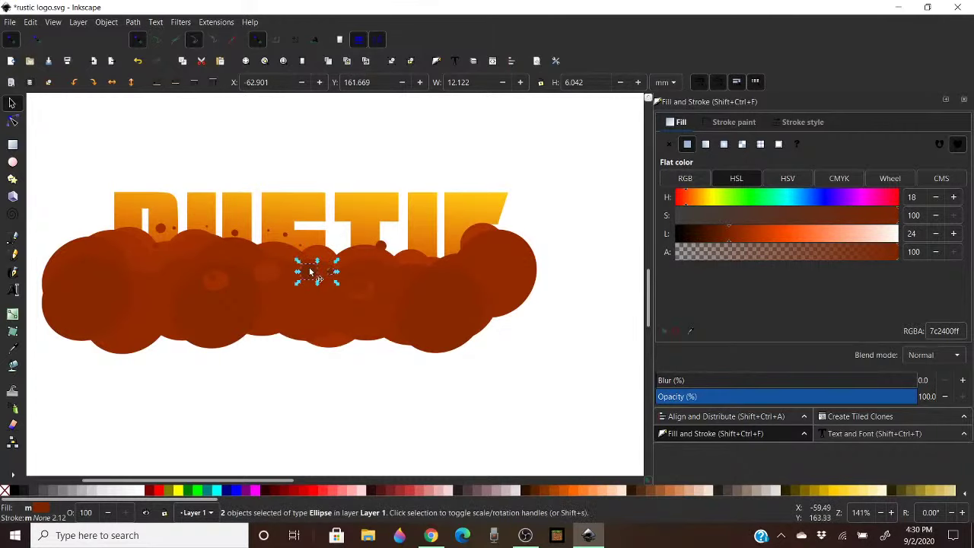
Move the dot pair to the cloud below the I, duplicate it, and place a rotated copy between the S and T
left_click_drag(309, 272, 311, 293)
right_click(401, 276)
left_click(454, 271)
left_click(308, 286)
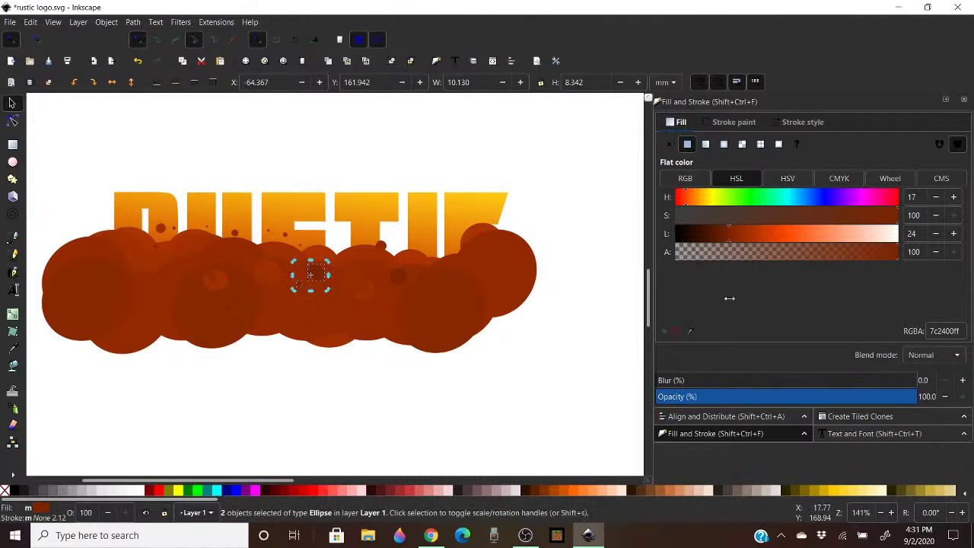
Set the rotated dot pair's fill lightness to 33 and its hue to 15
left_click(750, 234)
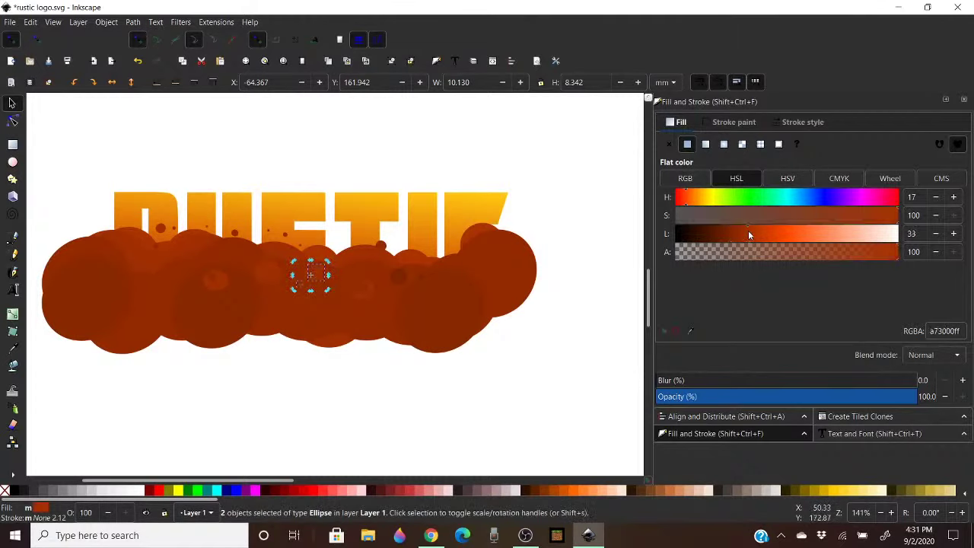
left_click(692, 197)
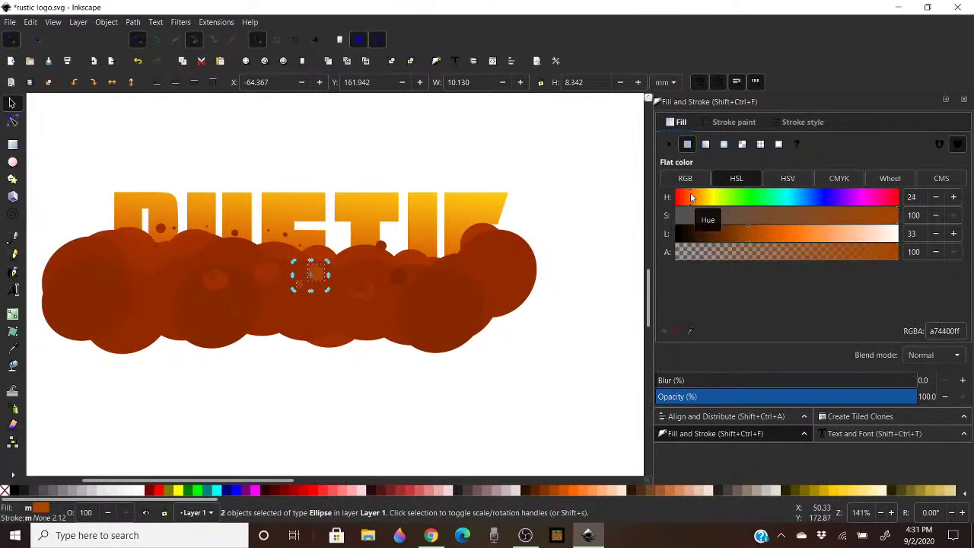
left_click_drag(692, 198, 686, 197)
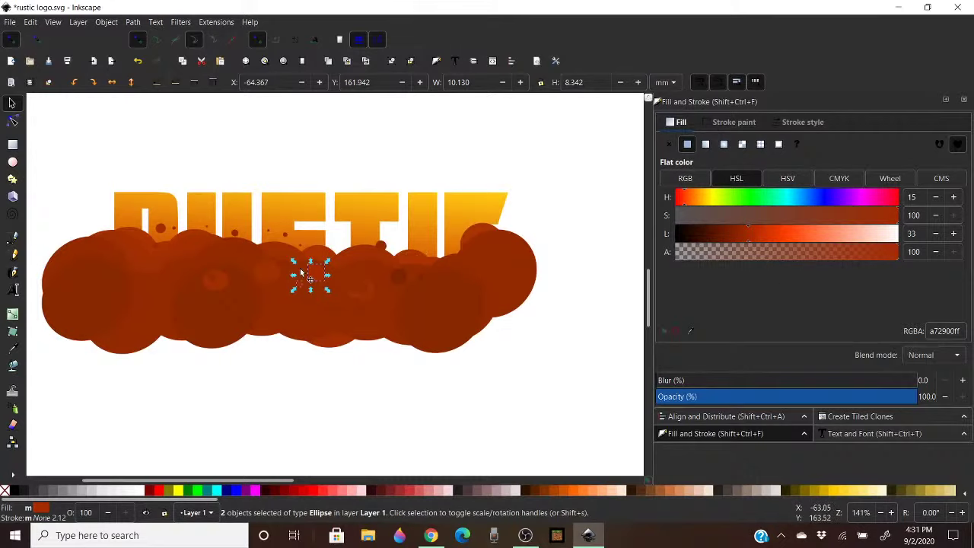
left_click(285, 234)
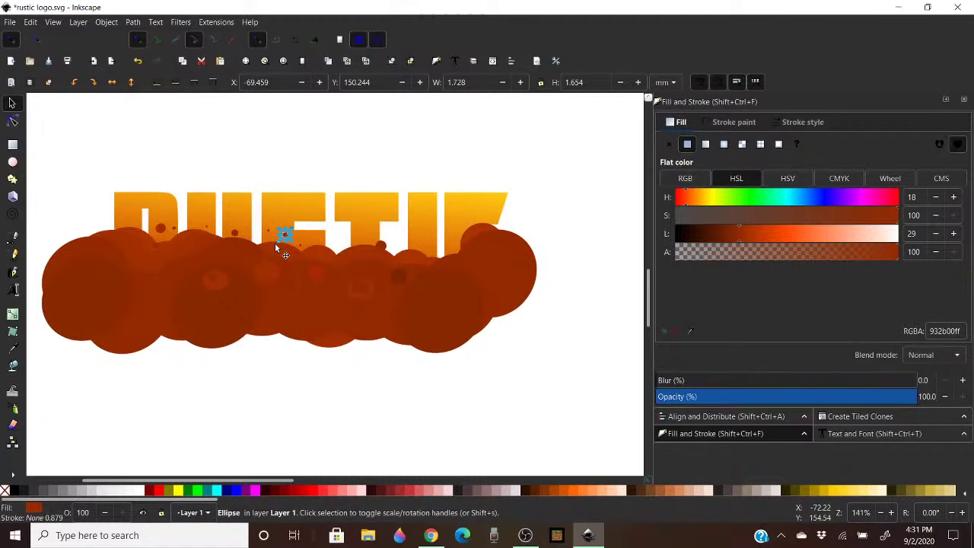
left_click(348, 181)
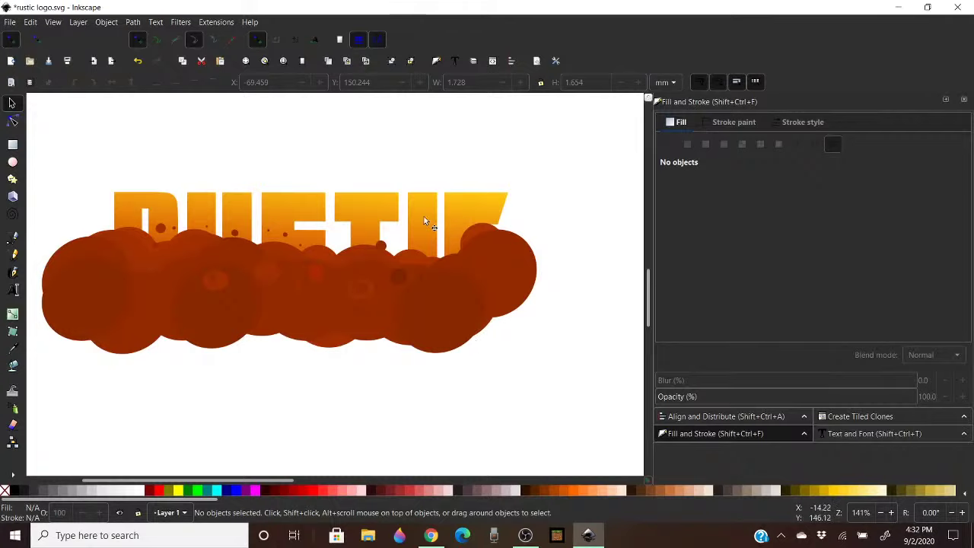
left_click(286, 235)
left_click(475, 188)
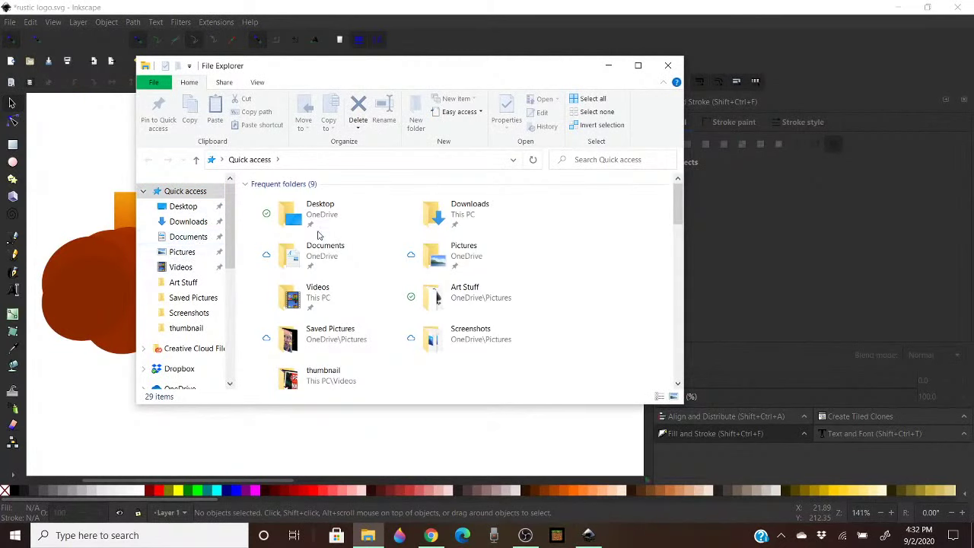
In File Explorer, open the thumbnail folder inside Videos and view the live2 image
double_click(301, 305)
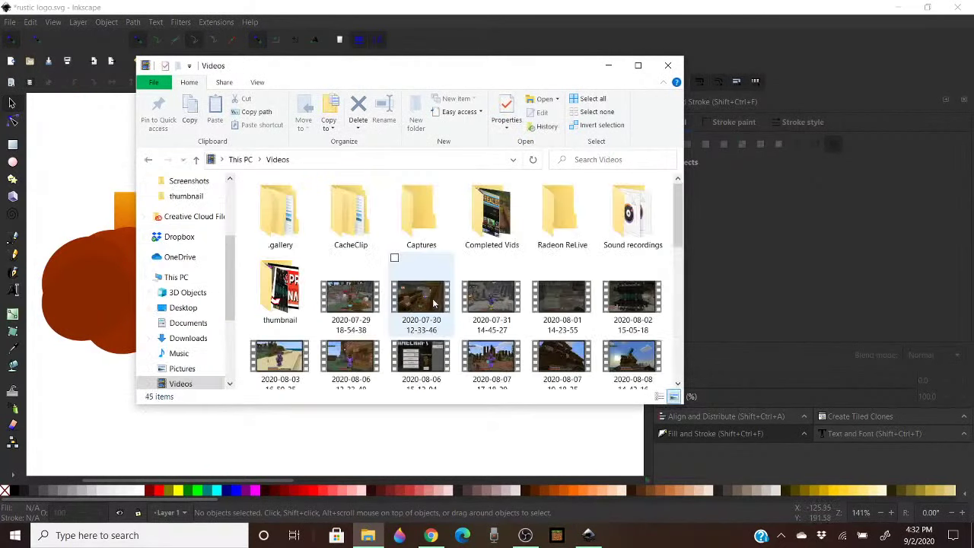
double_click(288, 304)
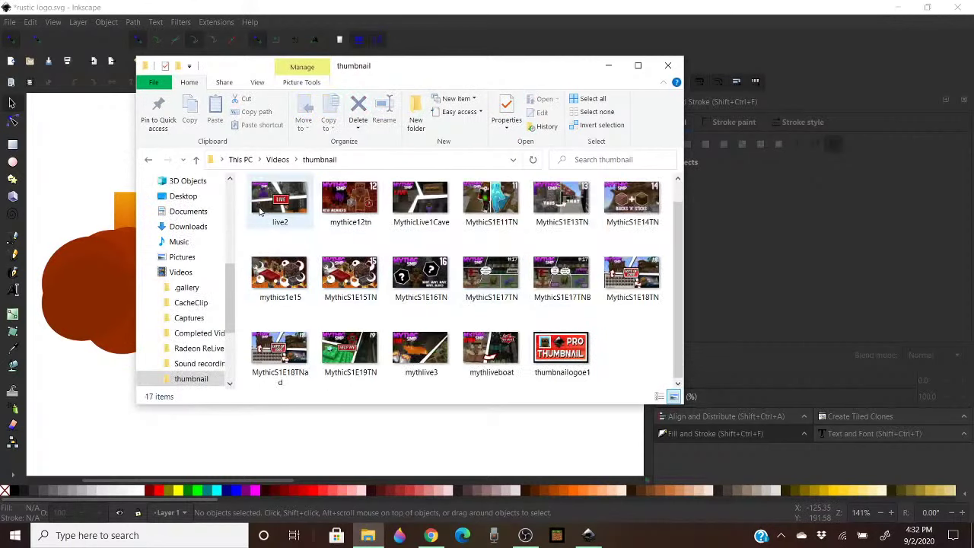
left_click(262, 210)
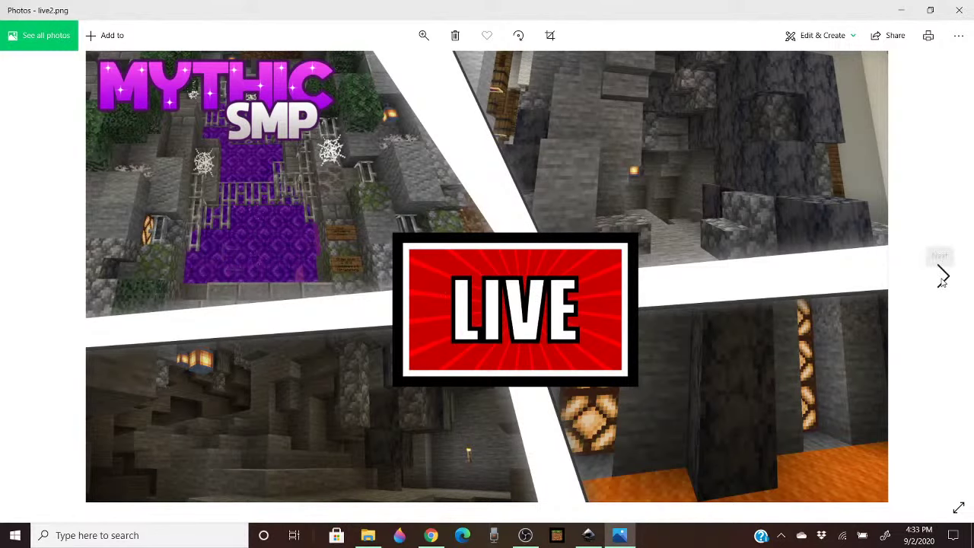
Browse the Mythic SMP thumbnails from mythice12tn through MythicS1E17TN to examine how the logo is used
left_click(941, 276)
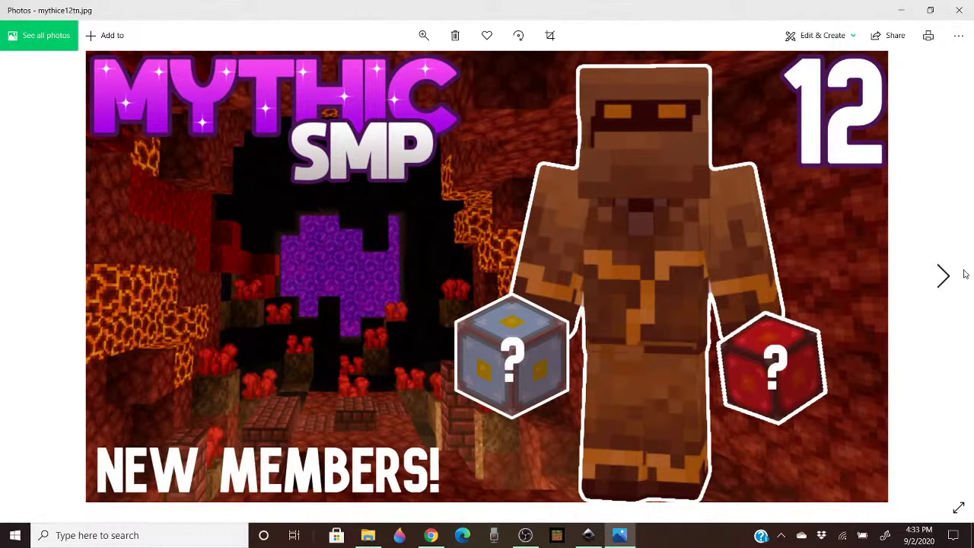
left_click(944, 293)
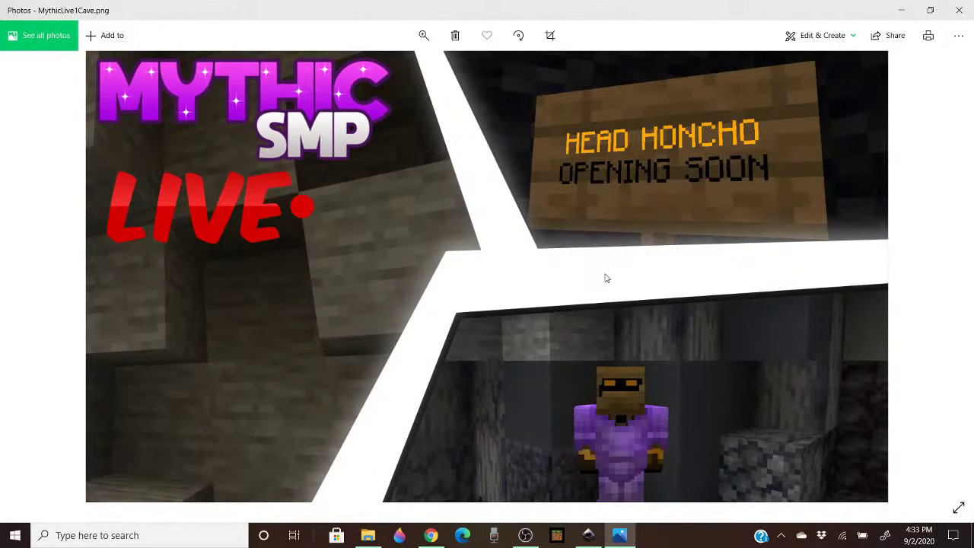
left_click(944, 276)
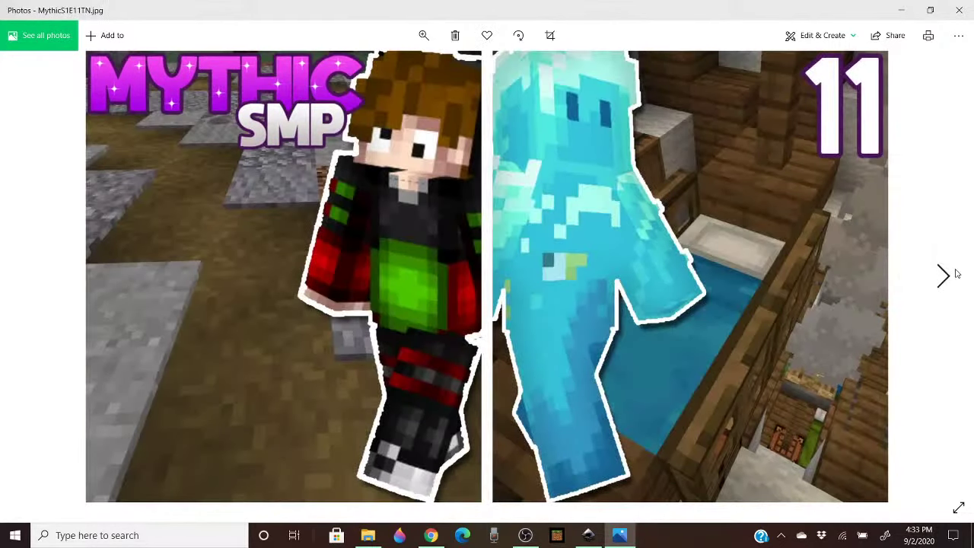
left_click(944, 276)
left_click(944, 276)
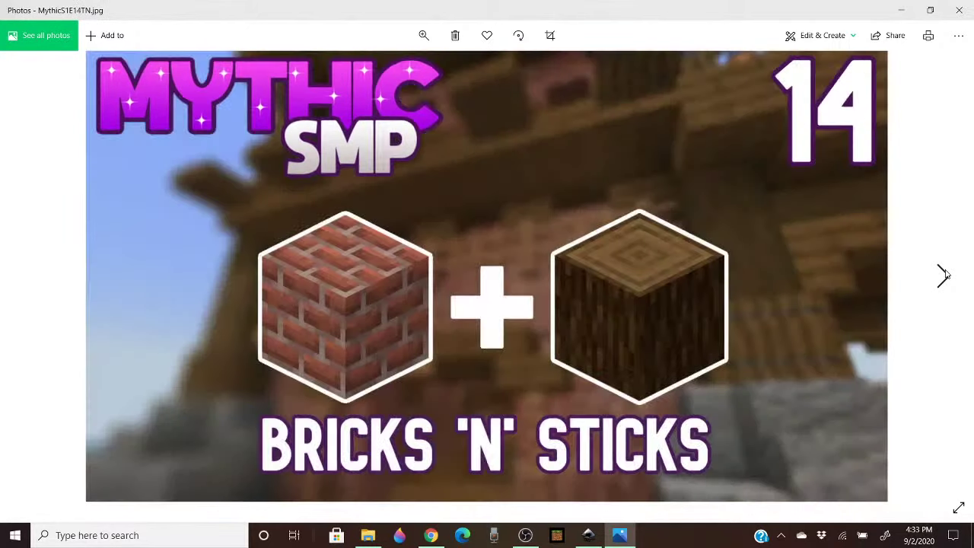
left_click(943, 276)
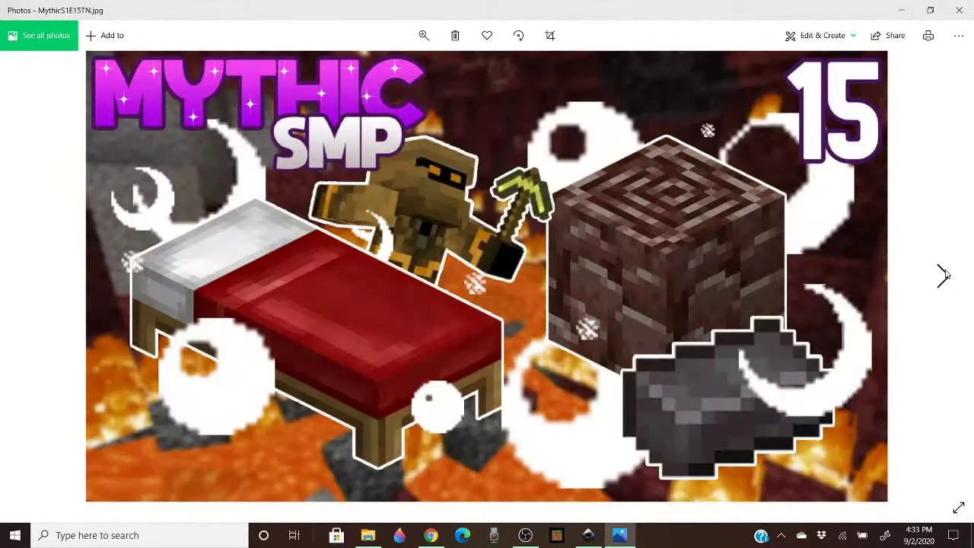
left_click(944, 275)
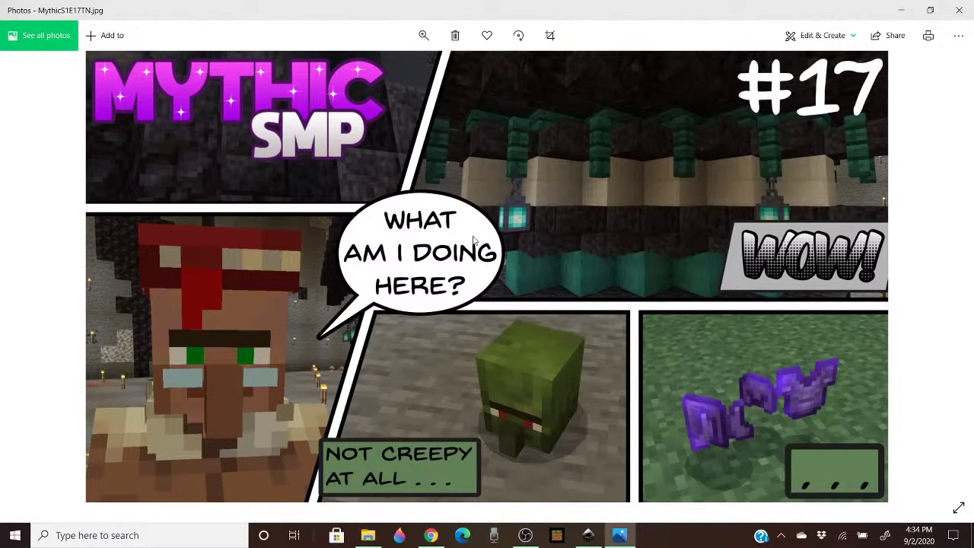
Compare the MythicS1E17TNB and MythicS1E18TN thumbnails, looking at their logo, episode number and panel designs
left_click(950, 272)
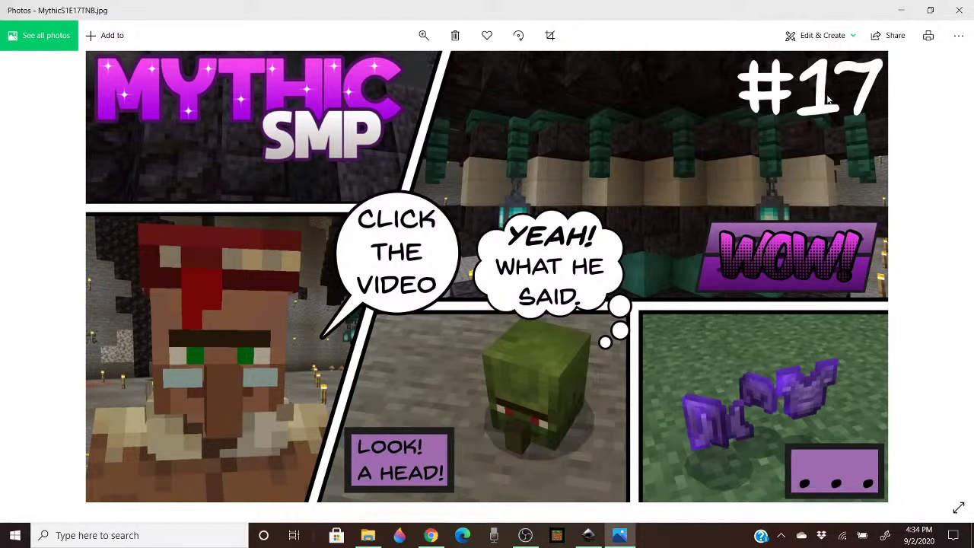
mouse_move(937, 269)
left_click(949, 286)
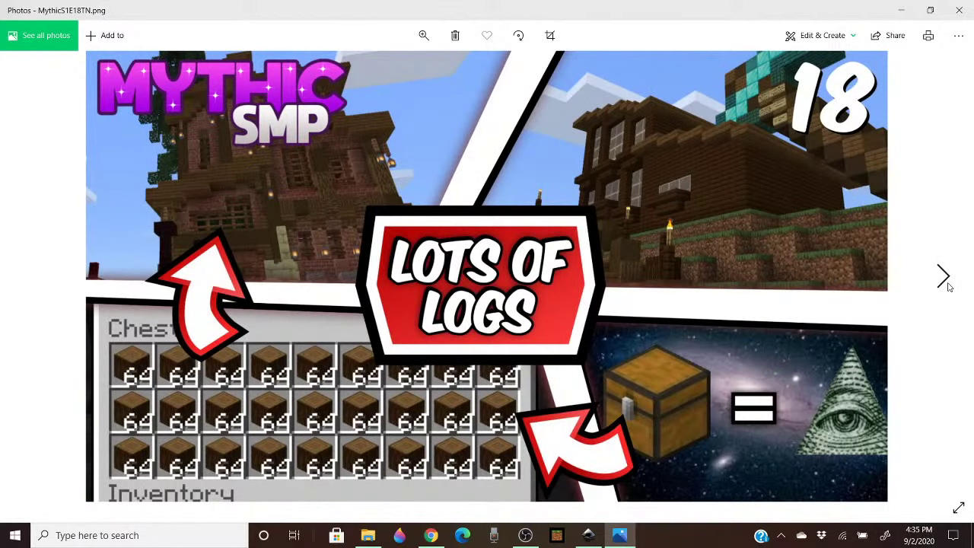
left_click(32, 291)
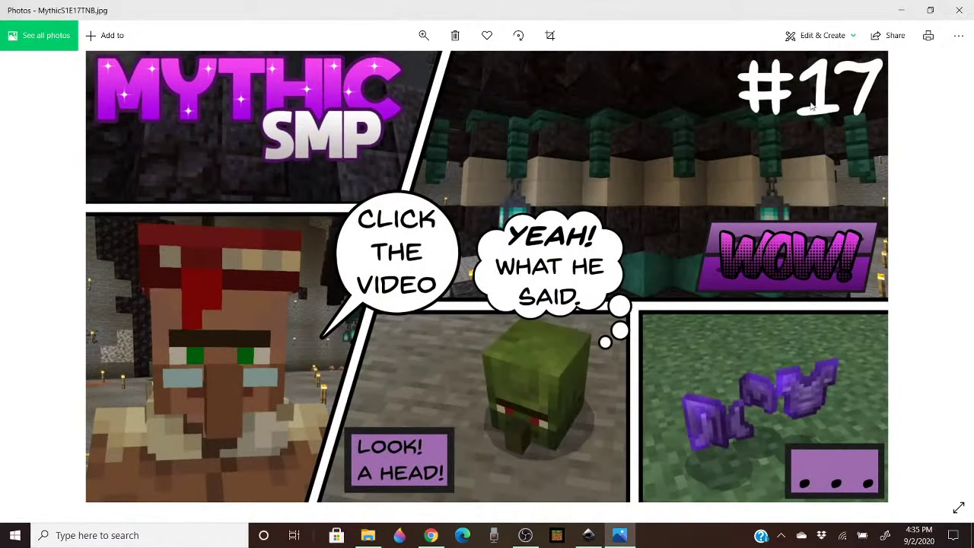
left_click(930, 290)
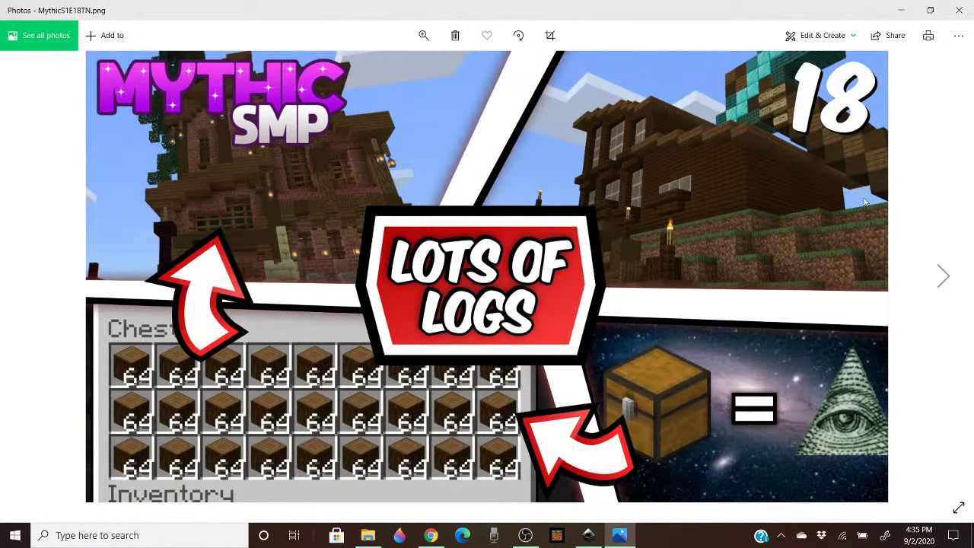
left_click(16, 258)
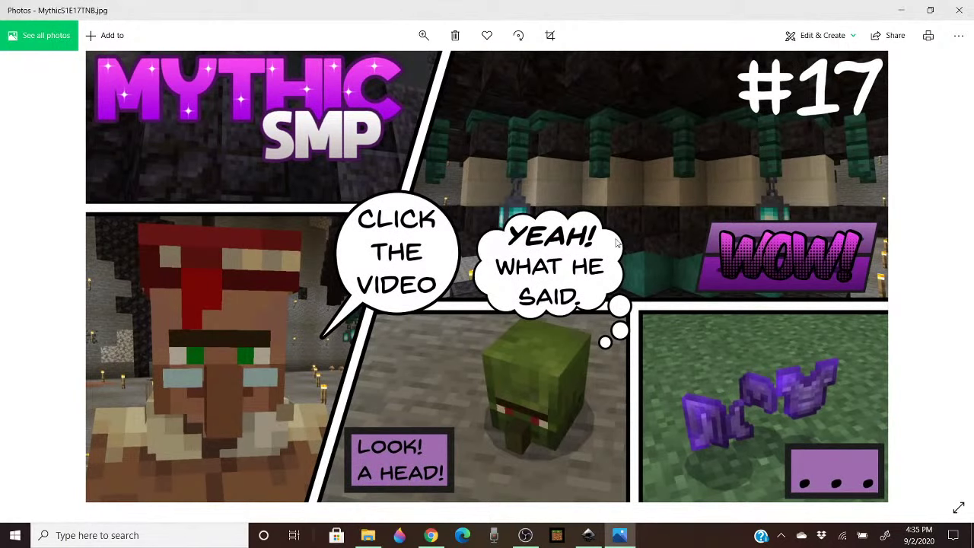
Browse the Mythic SMP thumbnails from MythicS1E18TN through mythliveboat to study their logos, labels and panel layouts
left_click(951, 275)
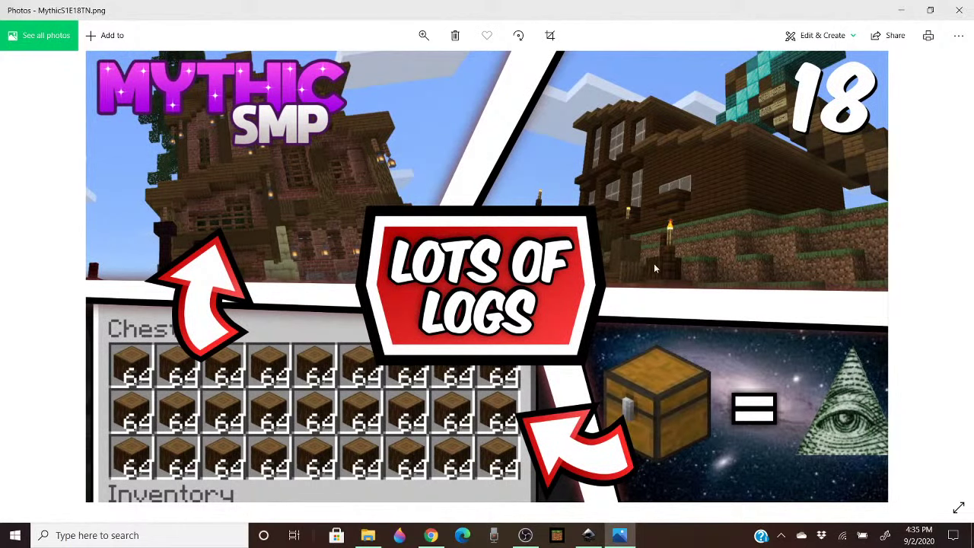
left_click(944, 279)
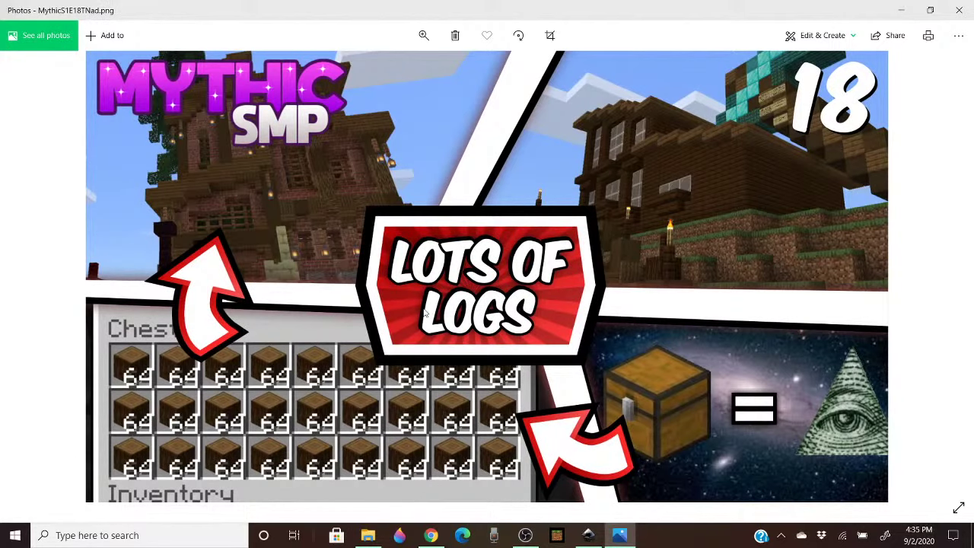
mouse_move(943, 305)
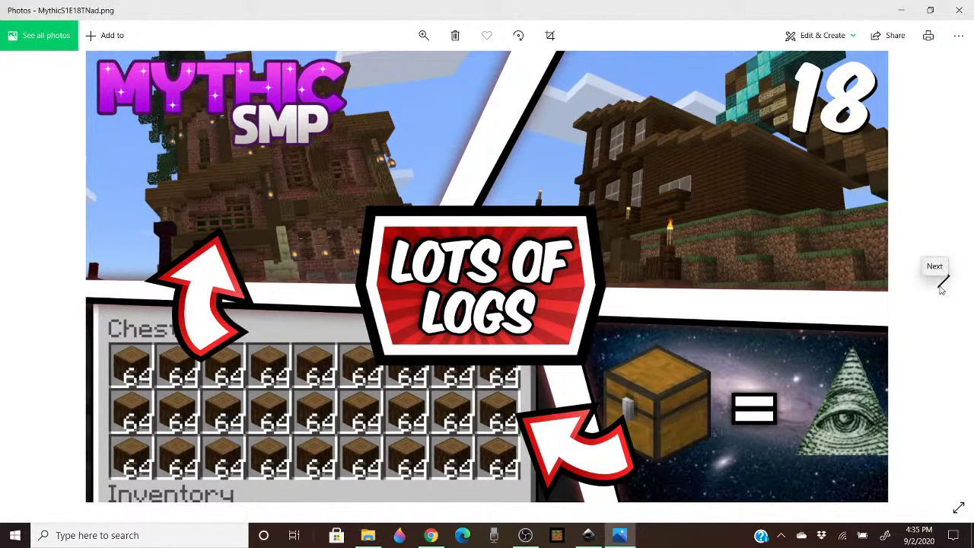
left_click(941, 282)
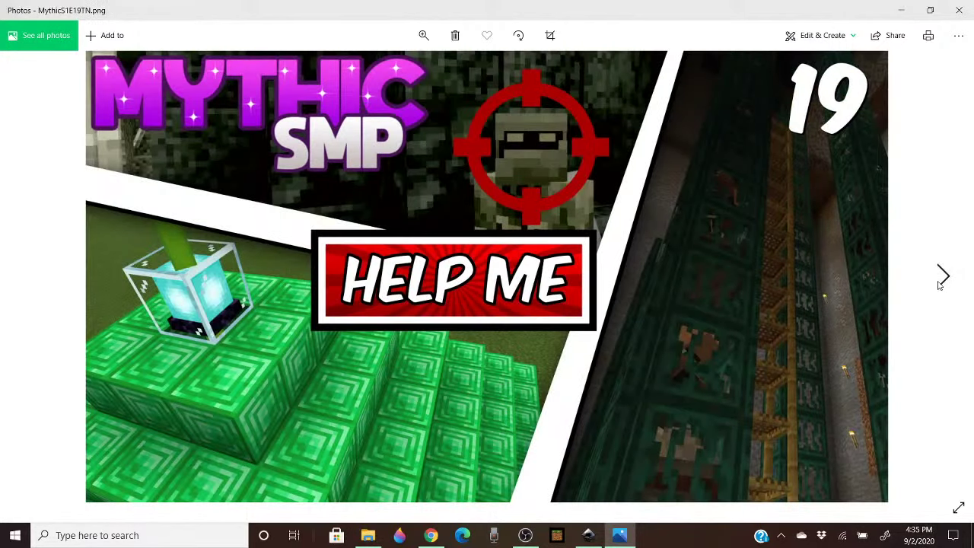
left_click(943, 278)
left_click(942, 275)
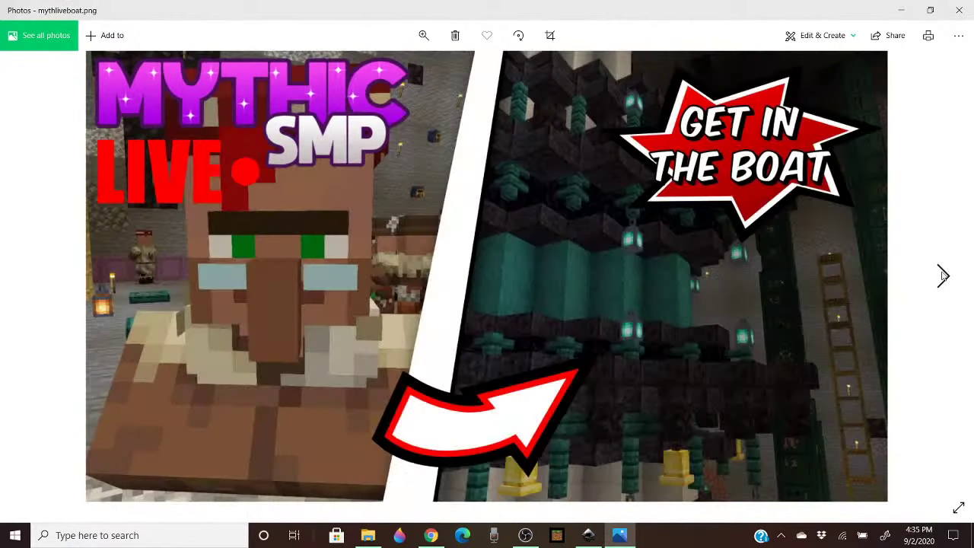
Go back to the MythicS1E18TNad thumbnail and examine its LOTS OF LOGS label with the sunburst background
mouse_move(5, 306)
left_click(18, 278)
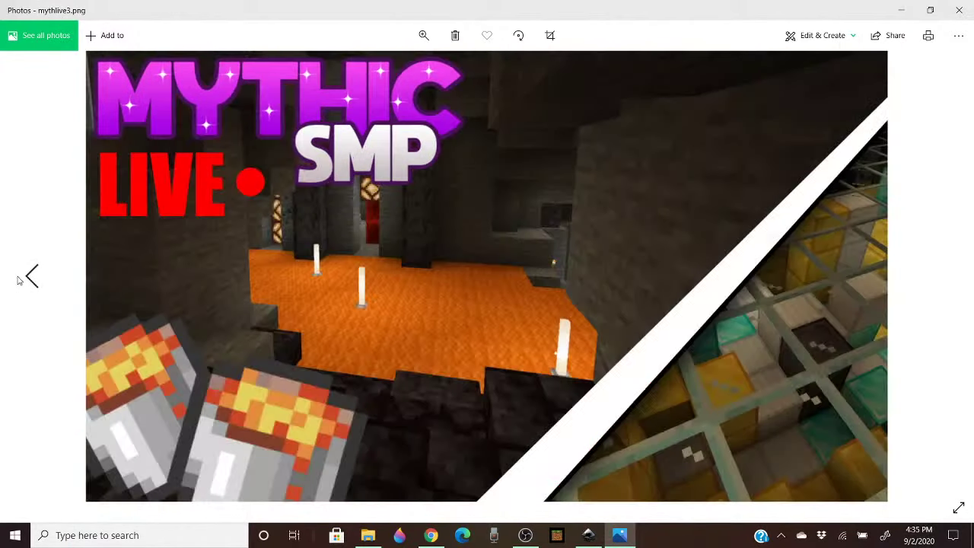
left_click(19, 279)
left_click(19, 278)
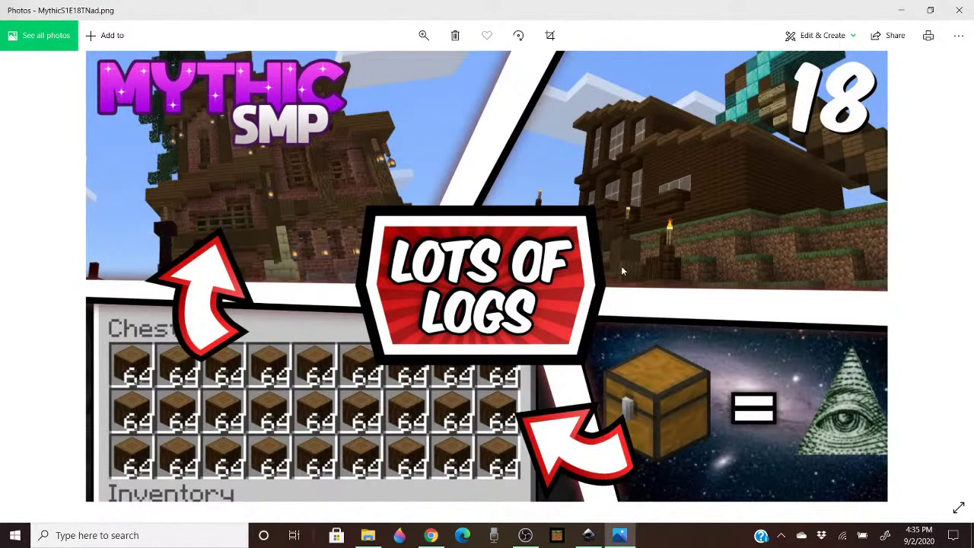
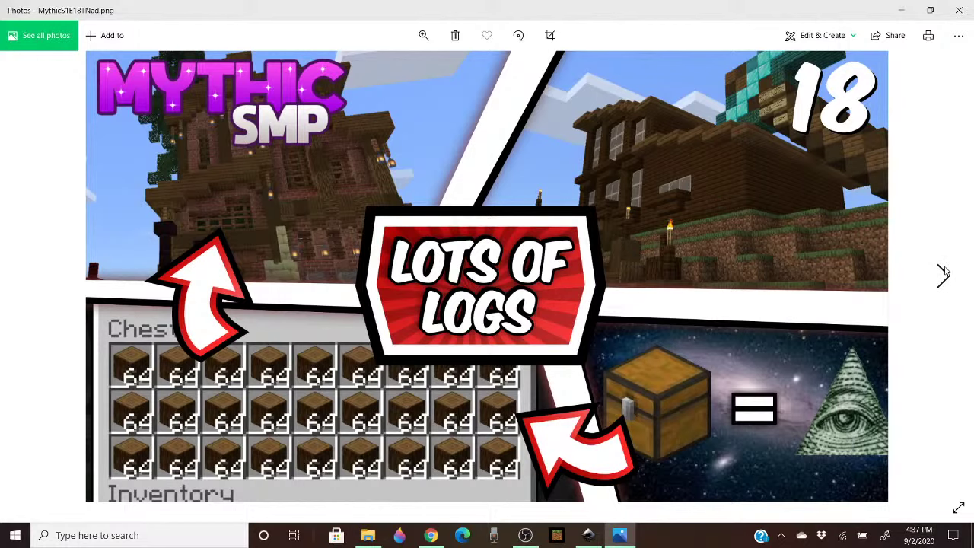
View the remaining thumbnails from MythicS1E19TN through thumbnailogoe1 and examine the PRO THUMBNAIL design
left_click(944, 274)
left_click(948, 288)
left_click(948, 286)
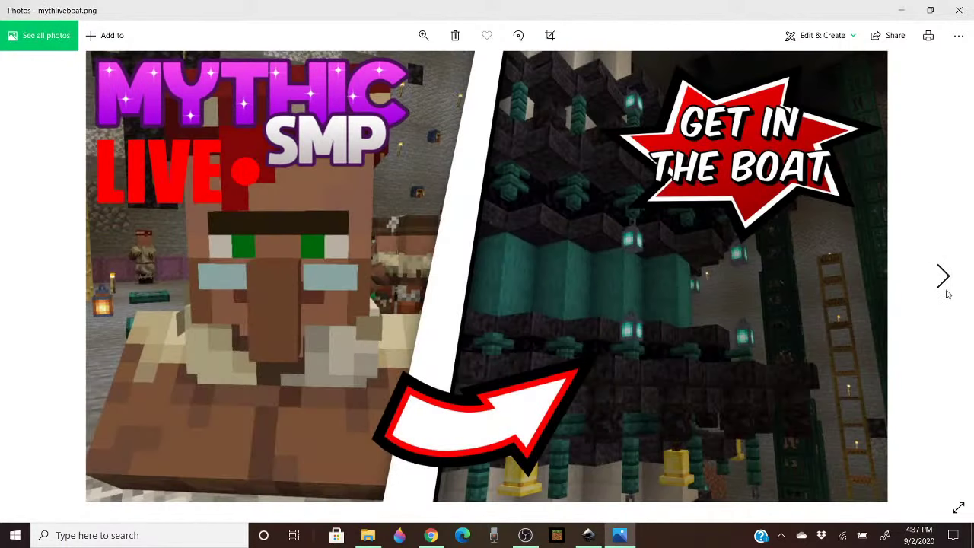
left_click(948, 292)
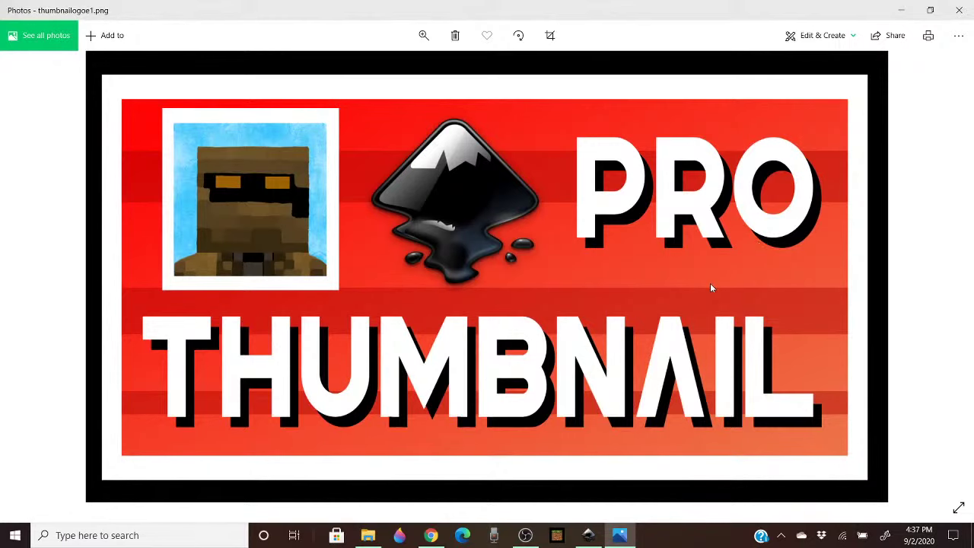
Close the image viewer and the thumbnail folder window, returning to the RUSTIC logo drawing in Inkscape
left_click(960, 10)
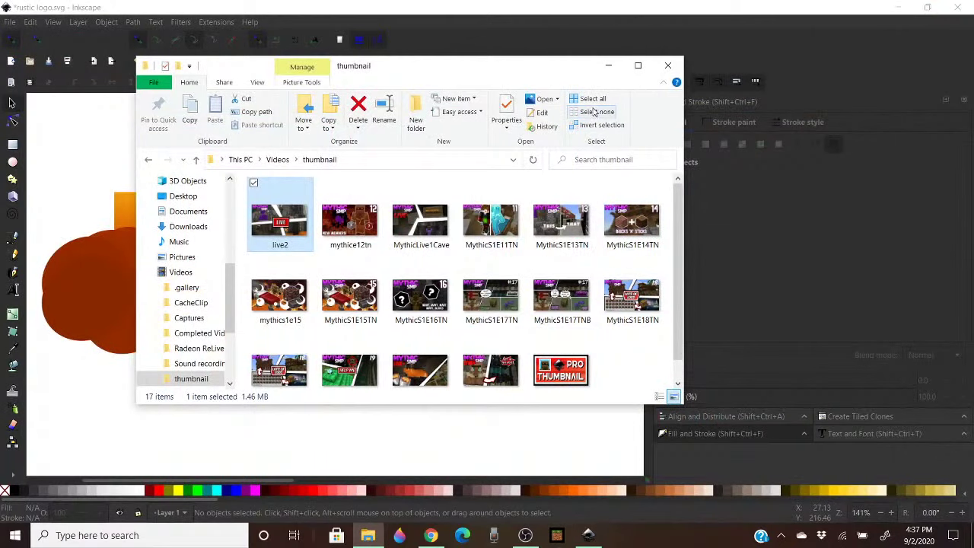
left_click_drag(537, 75, 518, 370)
left_click(588, 535)
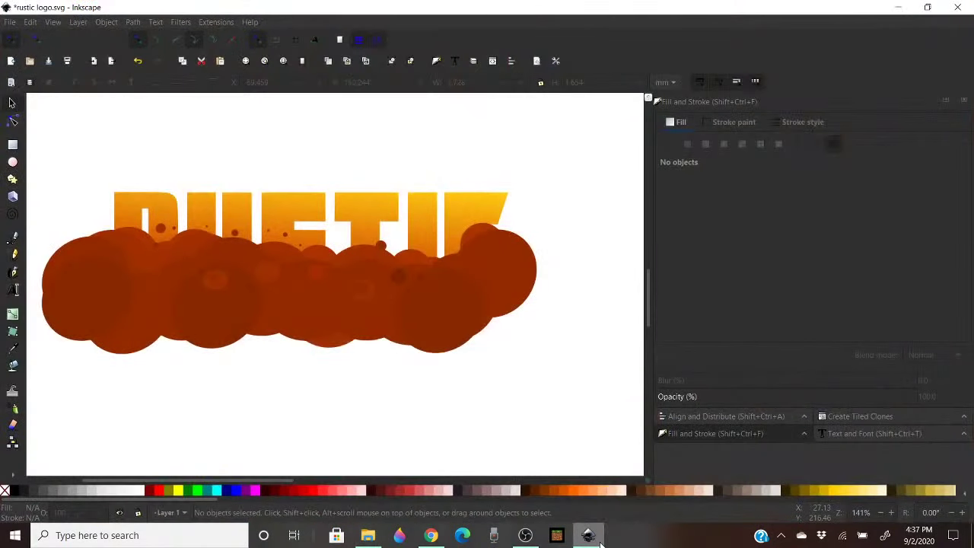
left_click(366, 539)
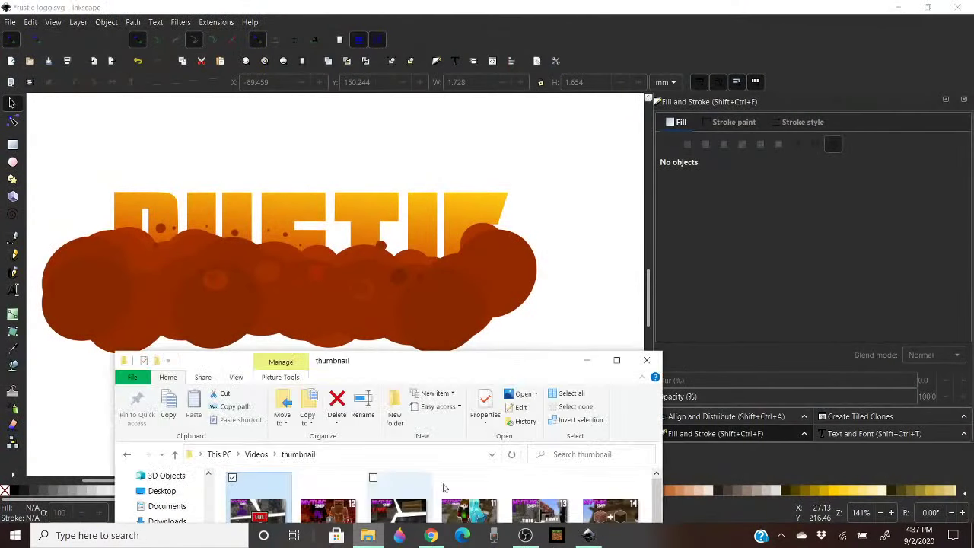
left_click(653, 361)
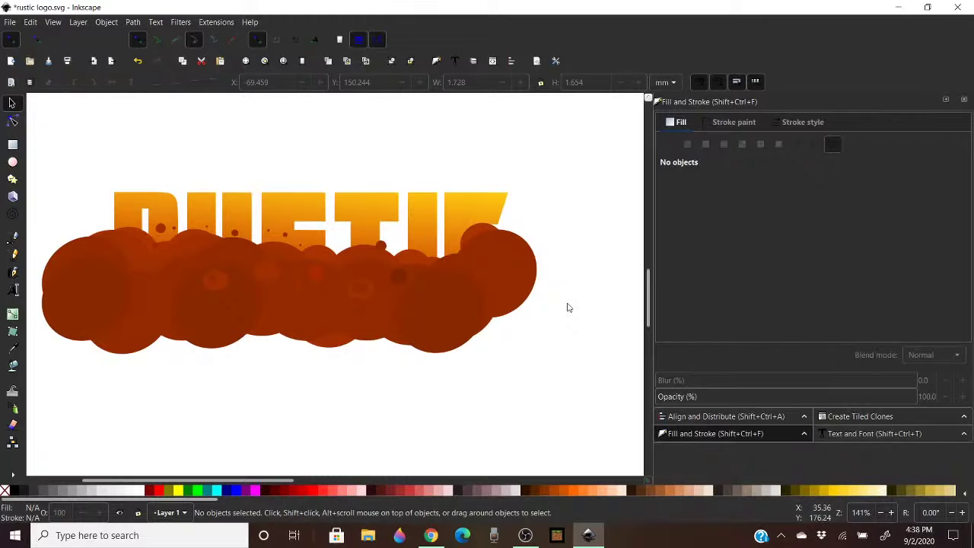
Duplicate the dark red dot above the cloud on the letter S
left_click(286, 235)
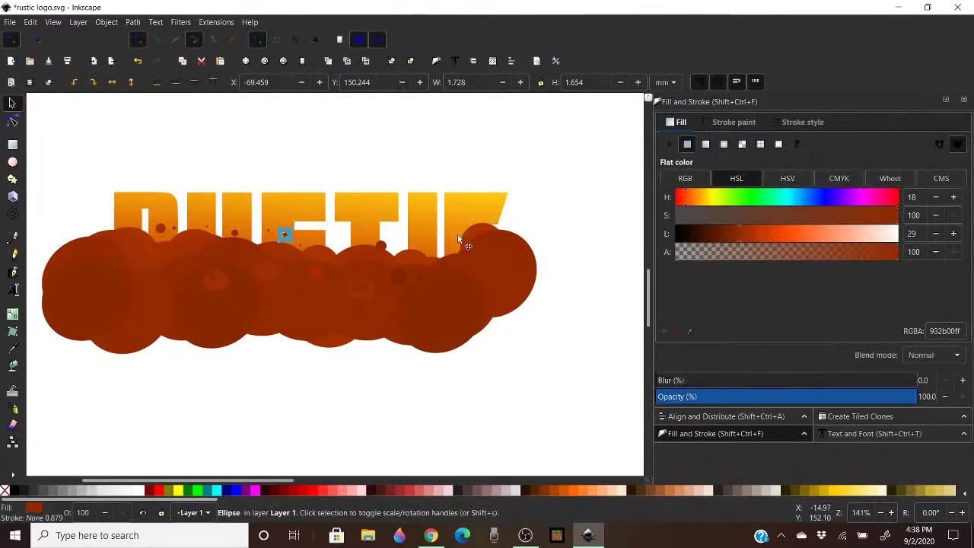
left_click(457, 175)
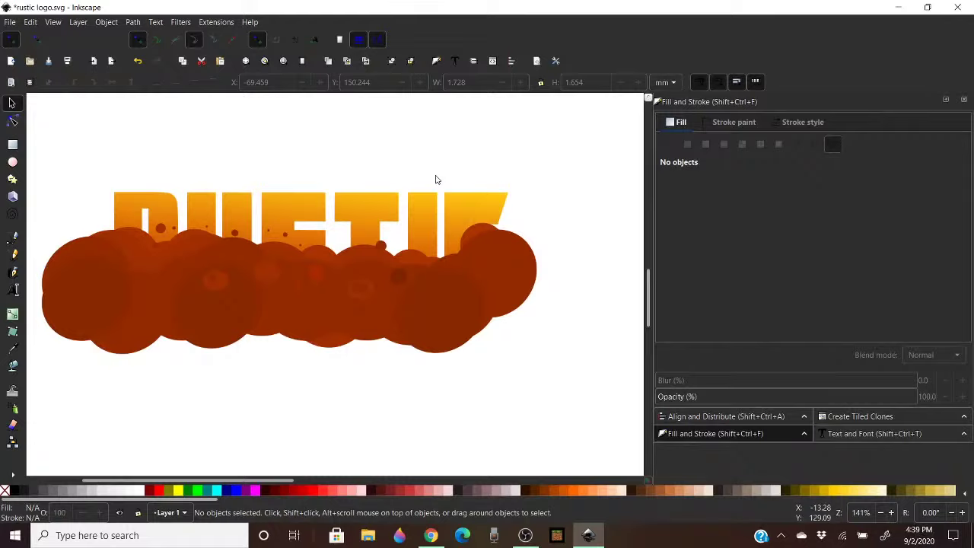
right_click(285, 235)
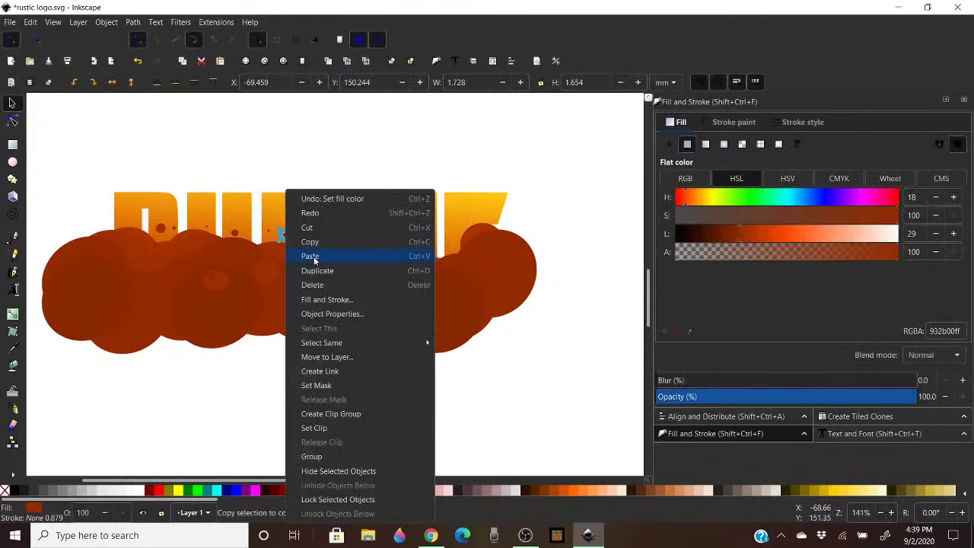
left_click(330, 277)
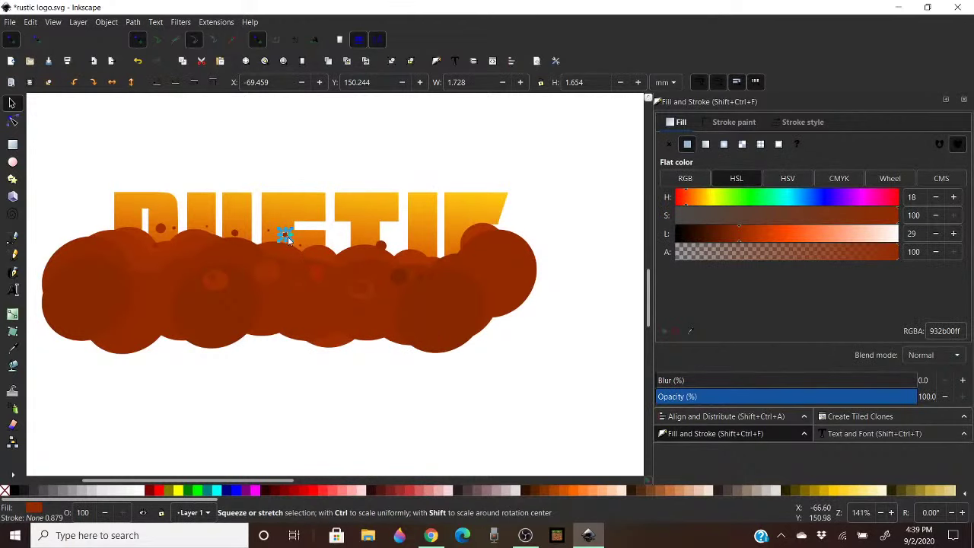
left_click_drag(285, 232, 309, 236)
key("ctrl+z")
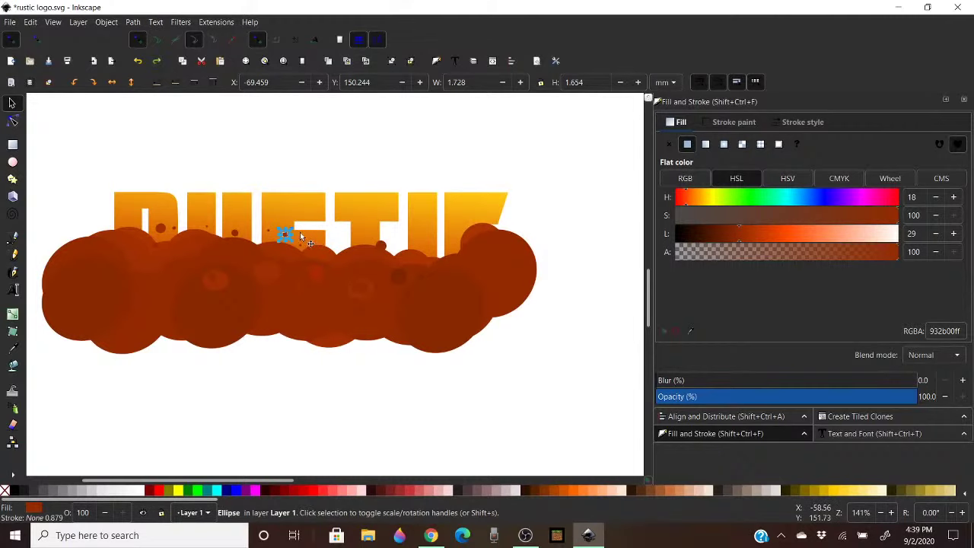
scroll(297, 217, "up", 2)
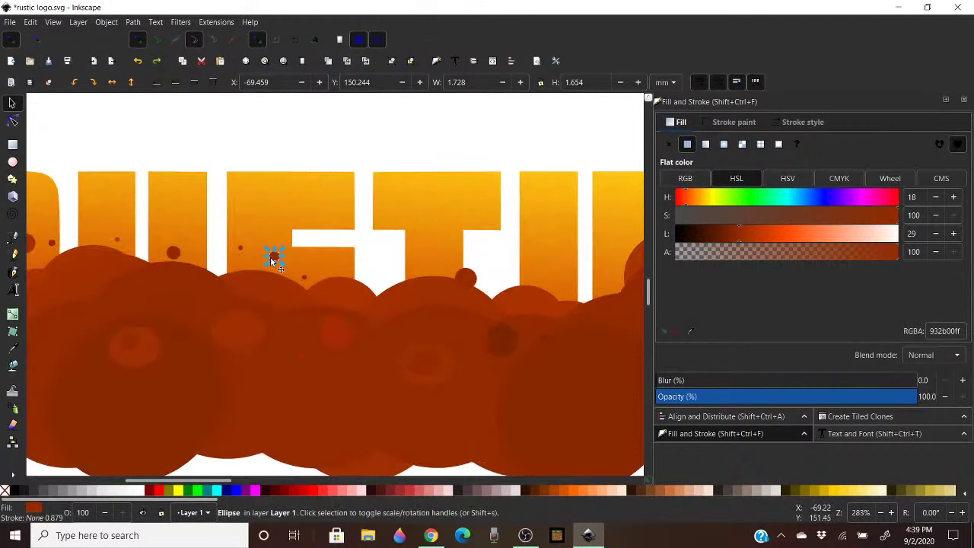
left_click_drag(272, 254, 412, 207)
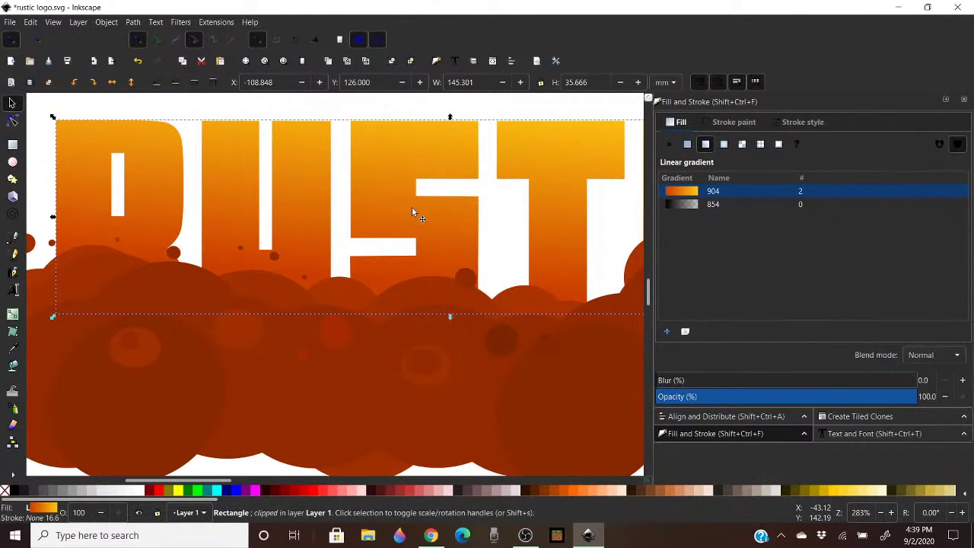
key("ctrl+z")
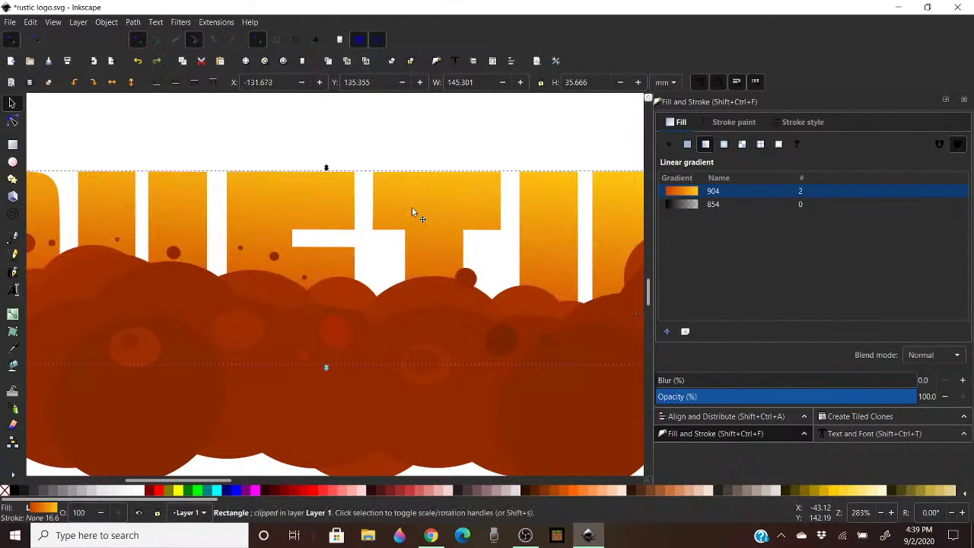
Move the duplicated dot from the S onto the lower part of the letter I, just above the cloud
left_click(352, 131)
left_click(273, 256)
left_click_drag(274, 256, 564, 282)
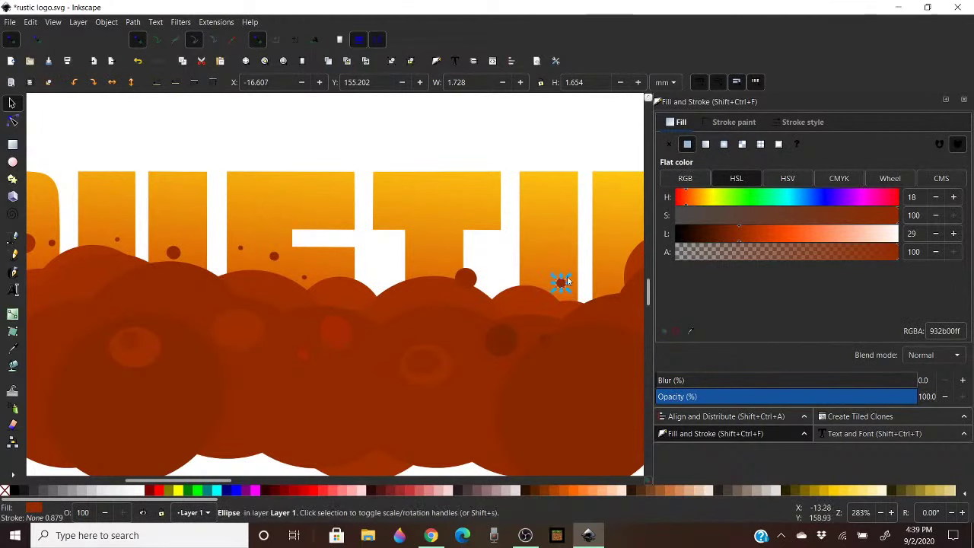
Duplicate the dot on the letter I and place the copy at the near edge of the T's stem, above the cloud
left_click_drag(222, 482, 260, 483)
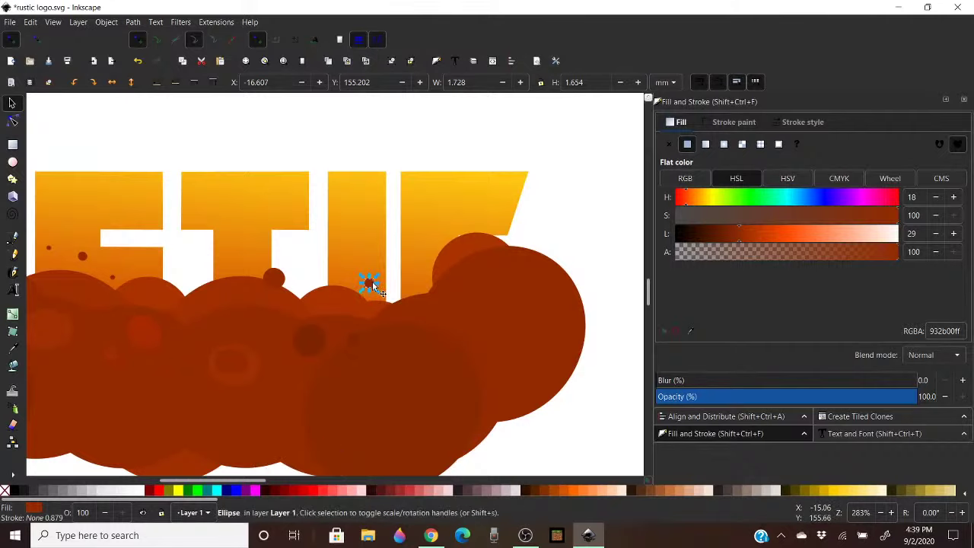
right_click(369, 284)
left_click(408, 272)
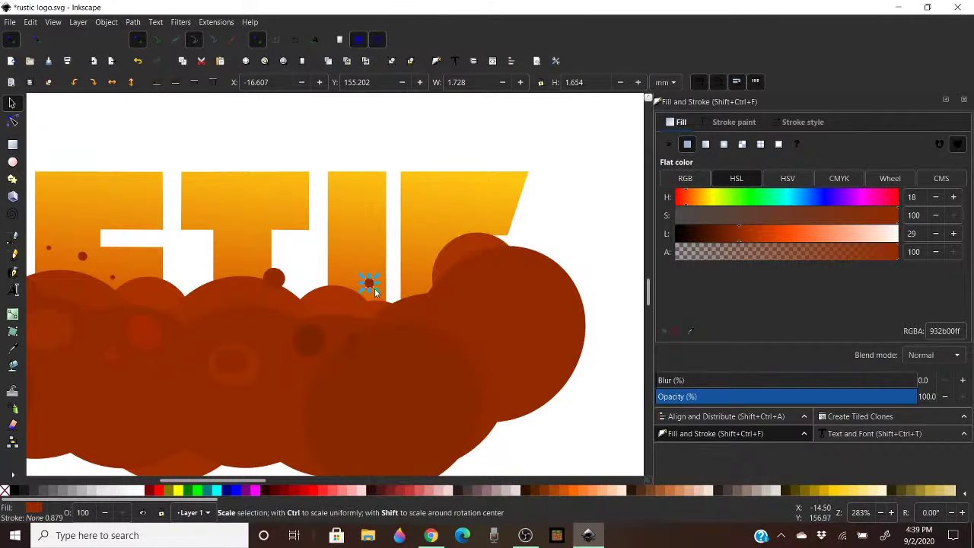
left_click_drag(368, 283, 215, 264)
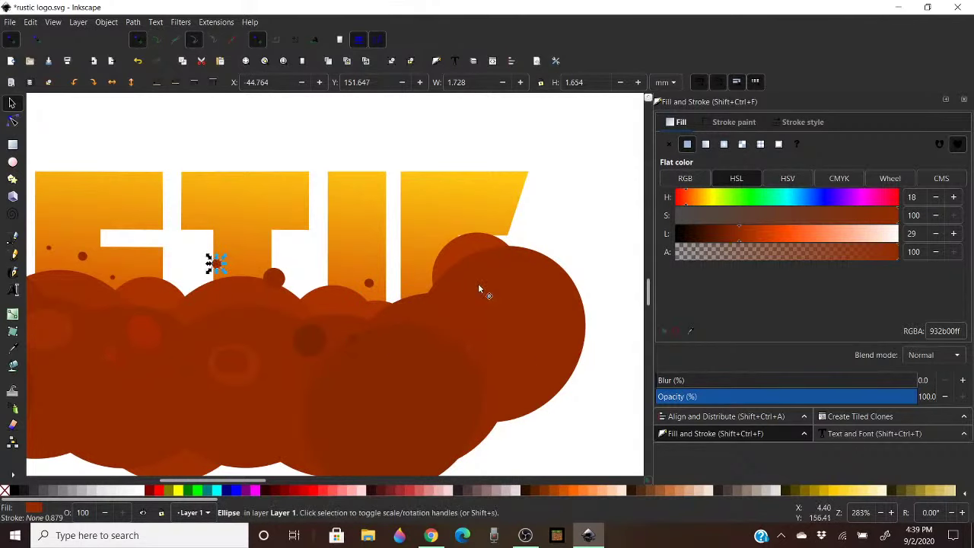
Duplicate the dot on the letter I again
left_click(369, 285)
right_click(369, 285)
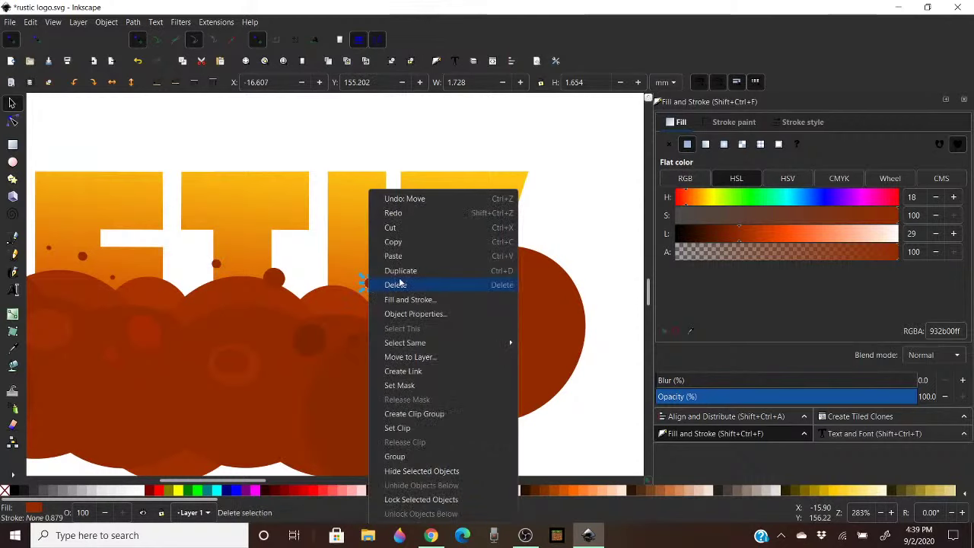
left_click(403, 270)
left_click_drag(411, 283, 422, 244)
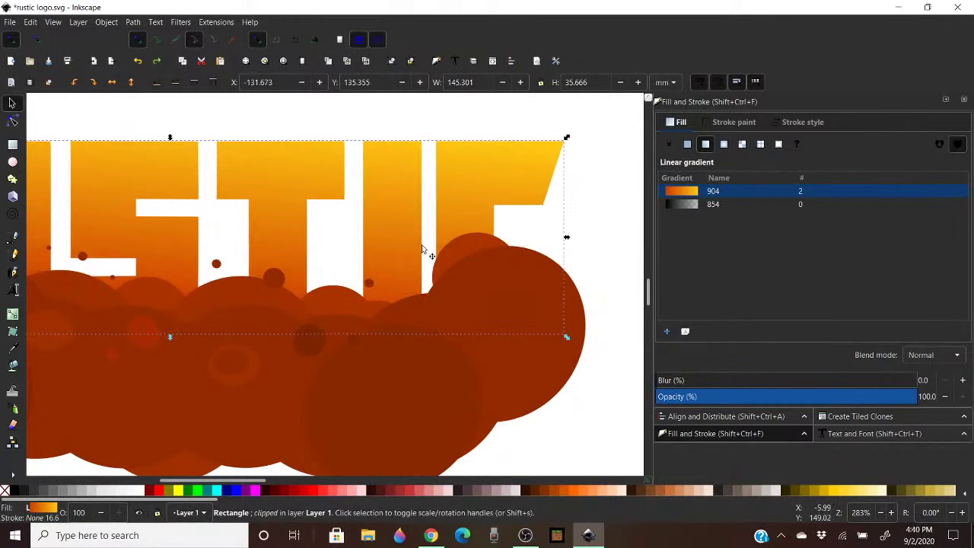
key("ctrl+z")
left_click(437, 147)
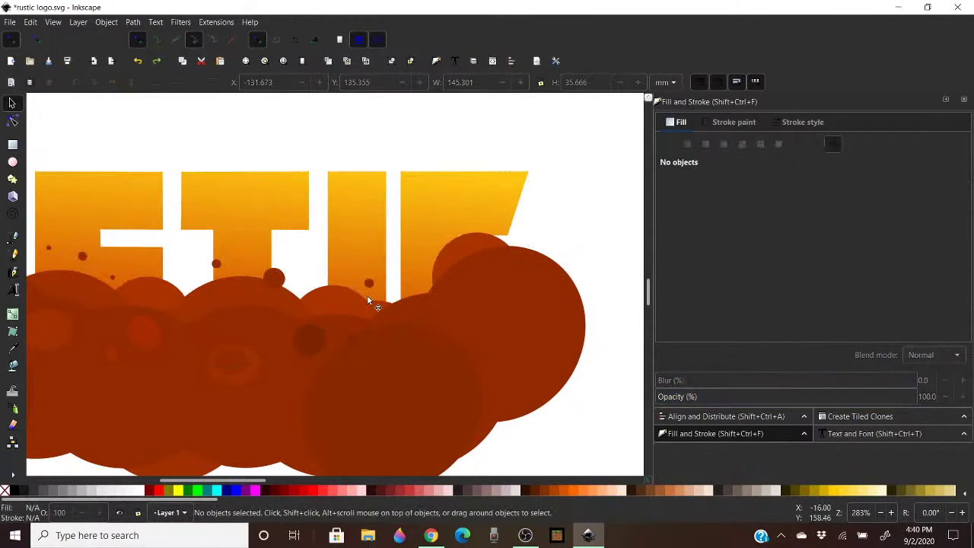
Place two copies of the I's dot on the letter C, one on its stem and one just above the cloud's top bump
left_click_drag(368, 283, 455, 229)
right_click(409, 262)
left_click(446, 269)
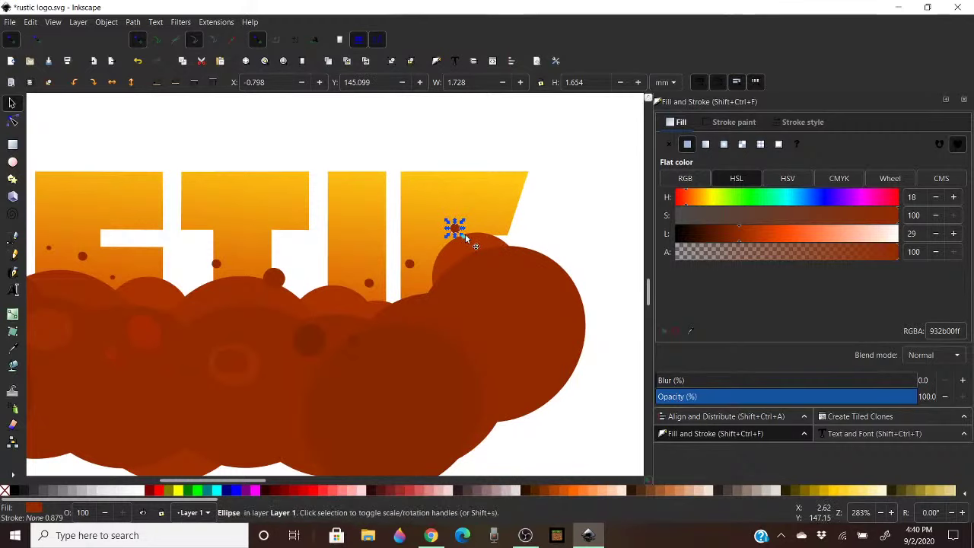
Shrink the C's upper dot to about 0.8 mm wide and move it onto the cloud bump, and shift the C's other dot slightly lower
scroll(448, 228, "up", 2)
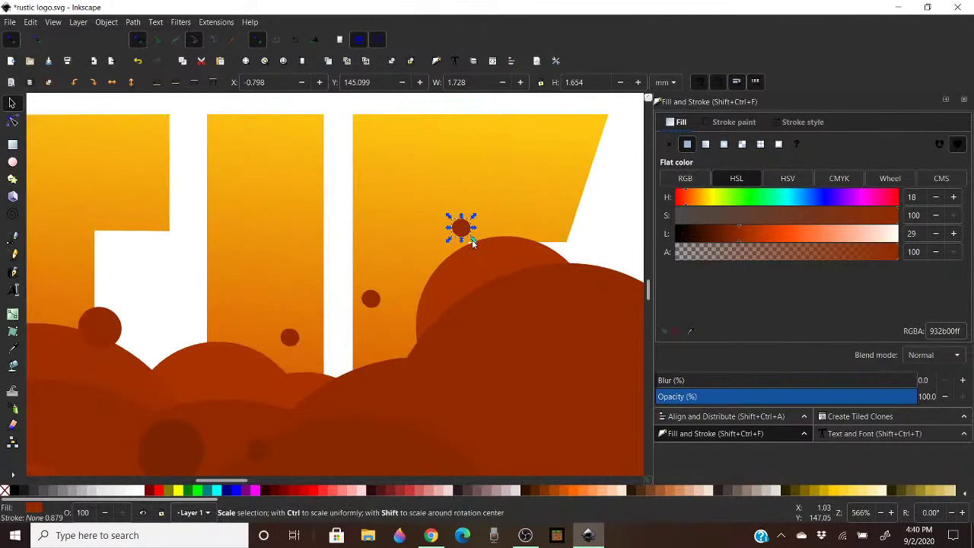
mouse_move(472, 240)
left_mouse_down()
mouse_move(450, 239)
mouse_move(479, 259)
mouse_move(466, 257)
left_mouse_up()
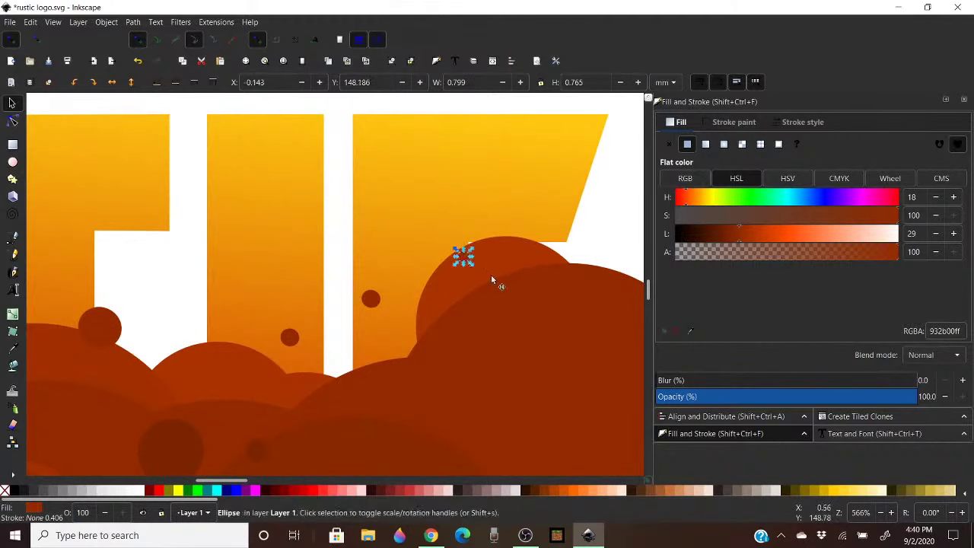
left_click_drag(371, 298, 386, 324)
Shrink the I's dot to about 1.4 mm wide and place a copy about 0.65 mm wide on the cloud bump at the I's edge
left_click(287, 340)
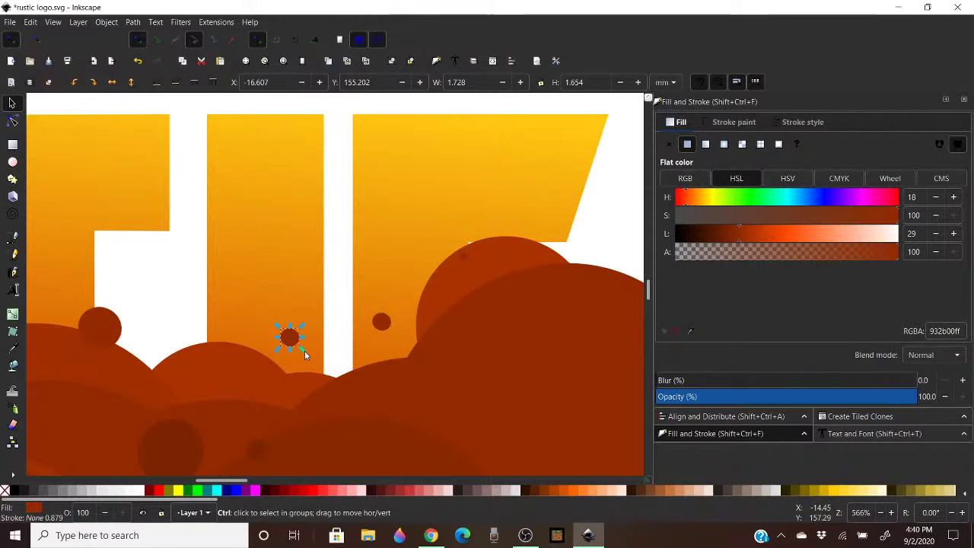
left_click_drag(304, 346, 290, 343)
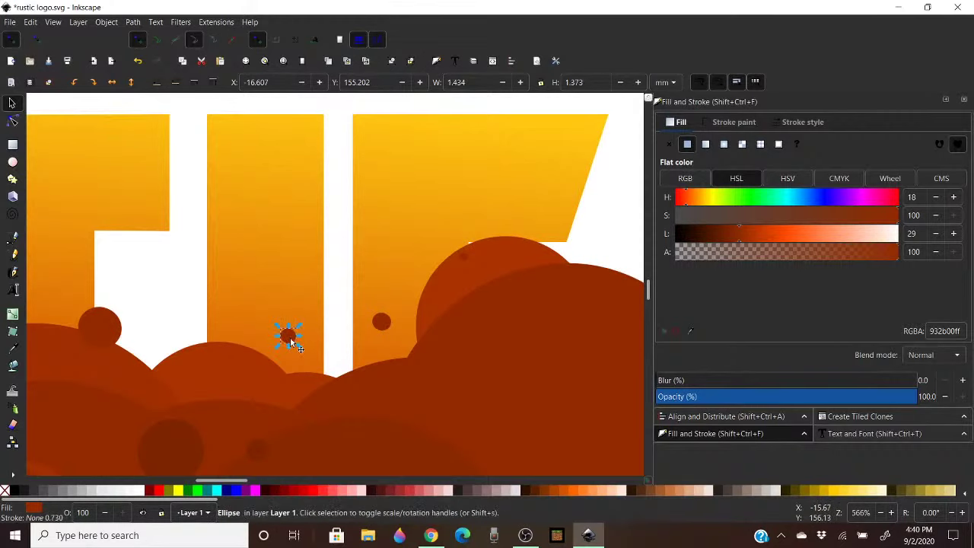
right_click(291, 342)
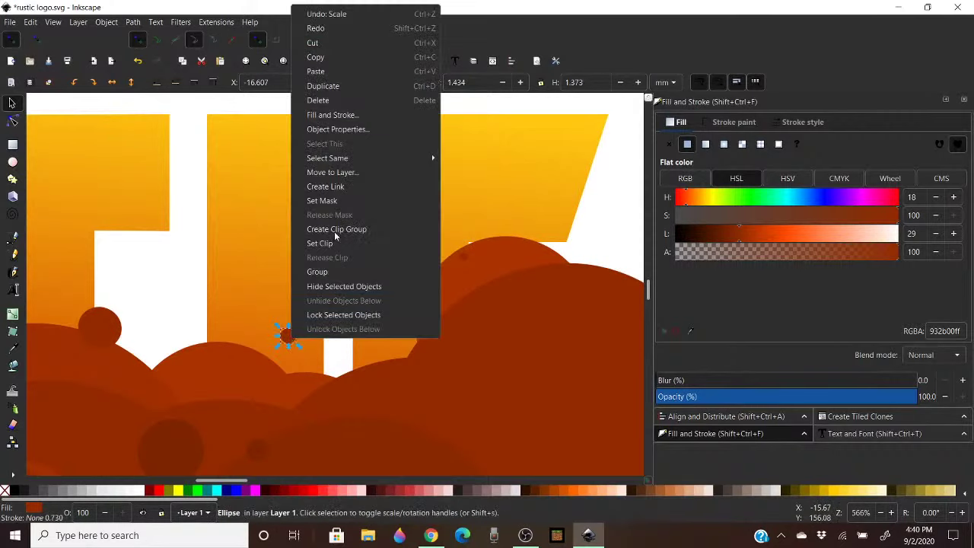
left_click(335, 87)
left_click_drag(289, 339, 213, 350)
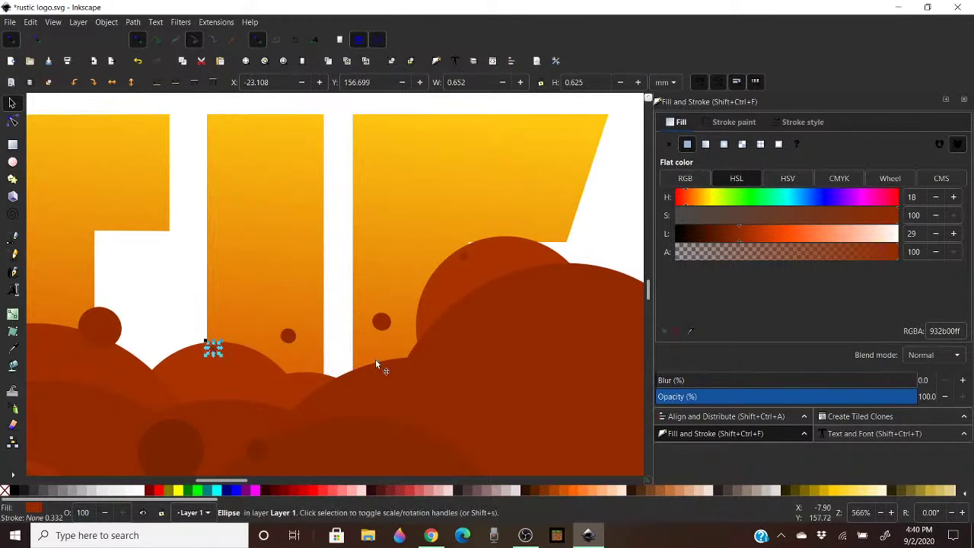
Darken the tiny dot on the cloud bump beneath the I to lightness 22 and save the document
left_click_drag(733, 229, 725, 230)
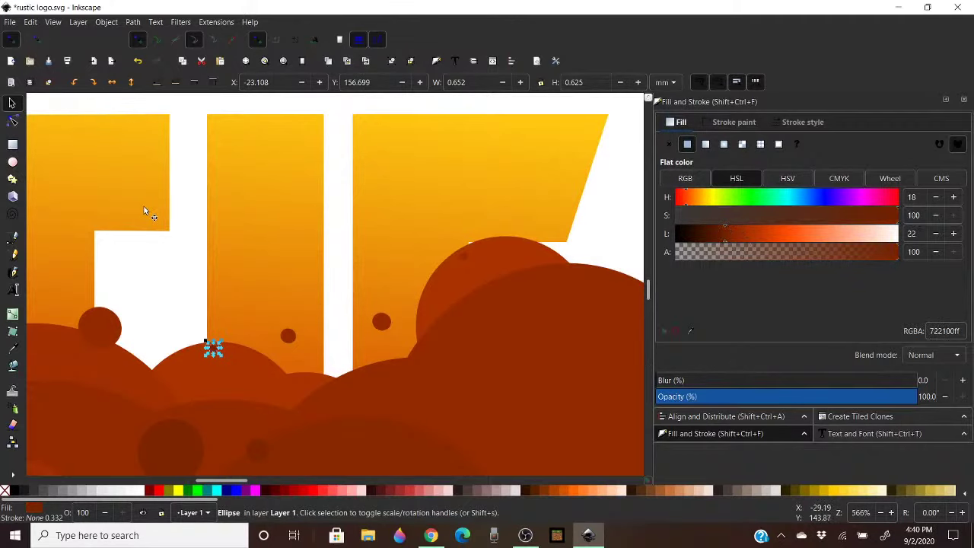
left_click(193, 251)
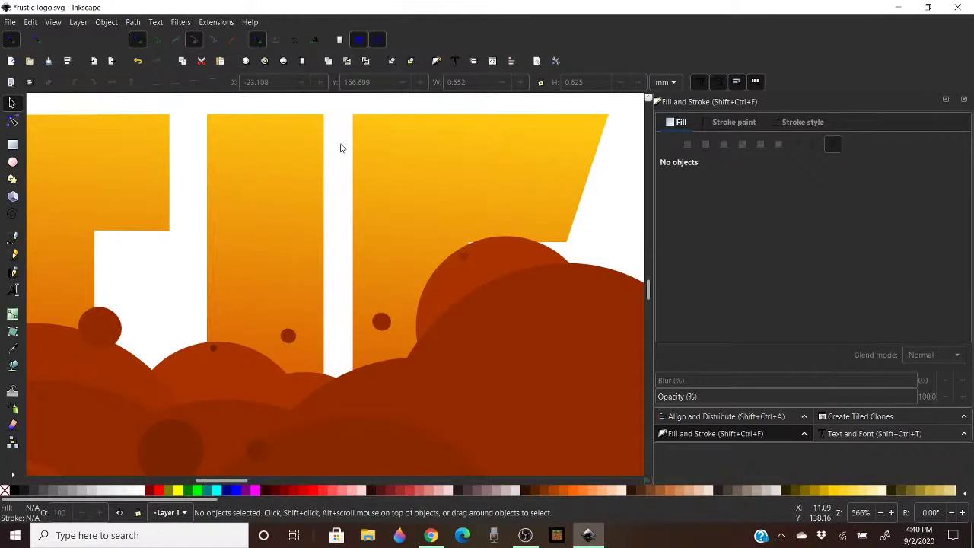
key("ctrl+s")
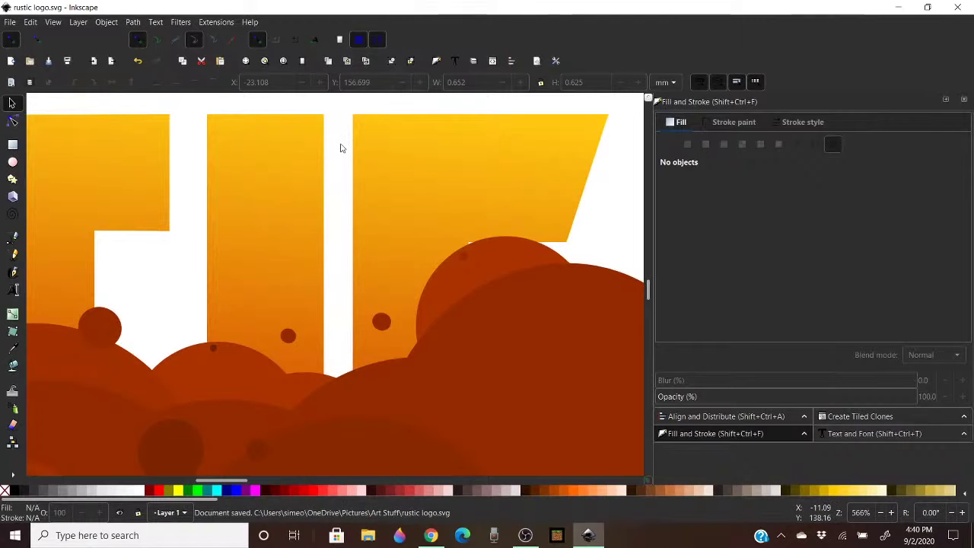
left_click(13, 25)
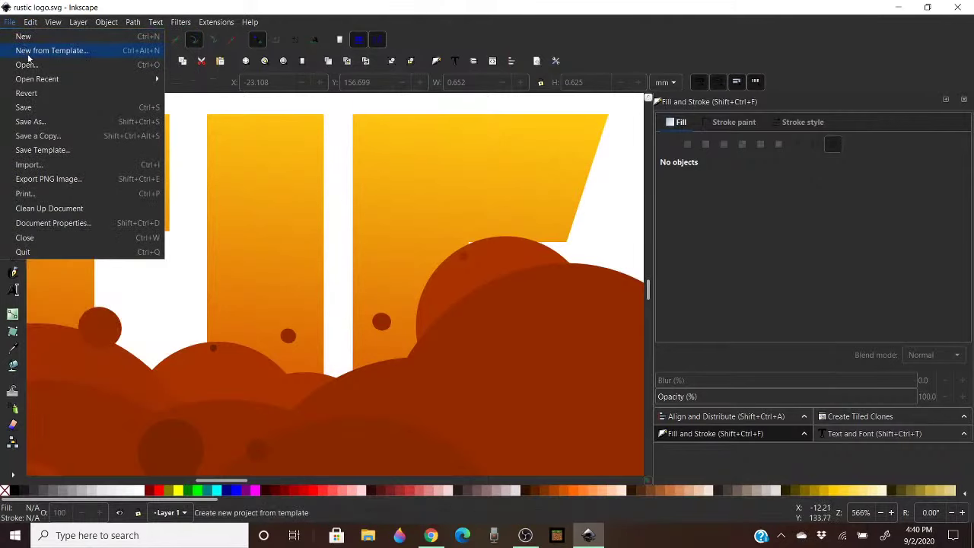
left_click(52, 223)
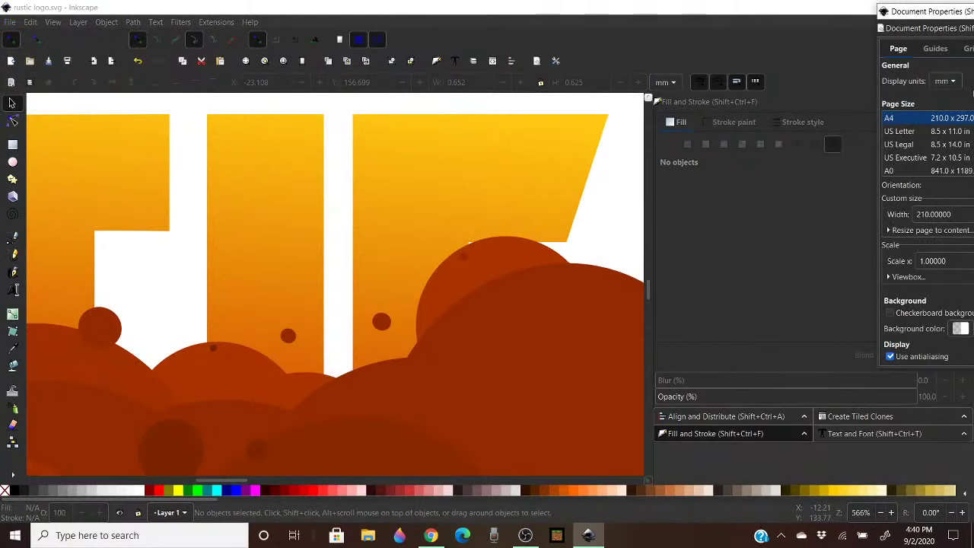
left_click_drag(941, 17, 534, 22)
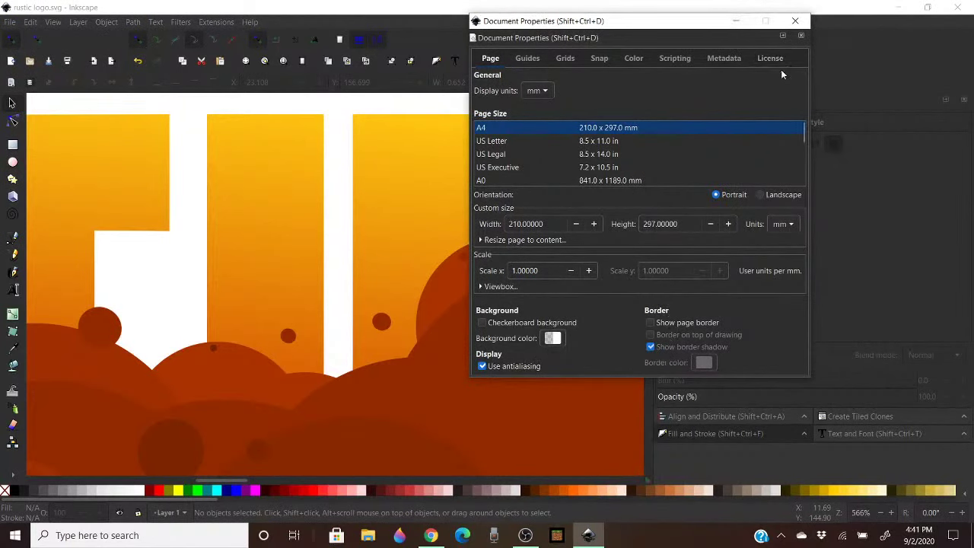
left_click(796, 20)
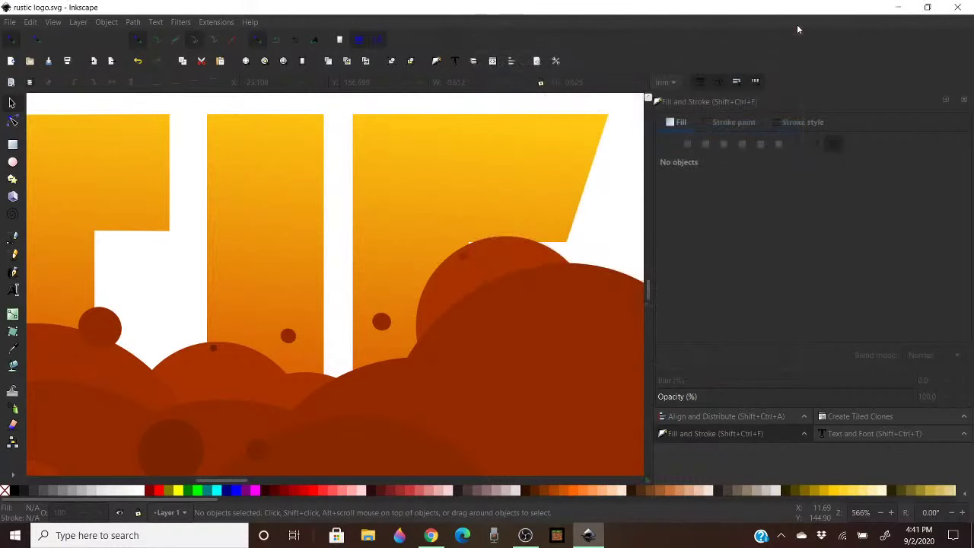
left_click(10, 22)
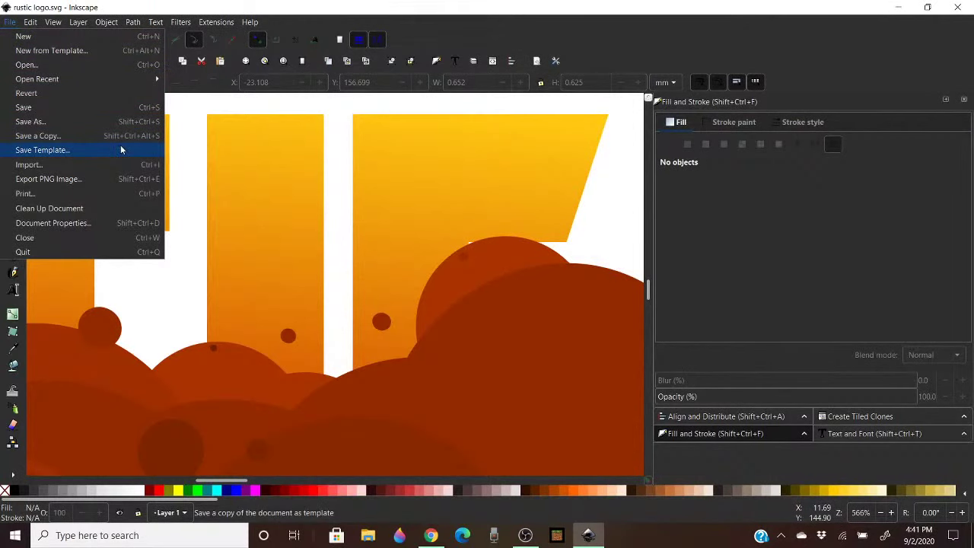
left_click(226, 105)
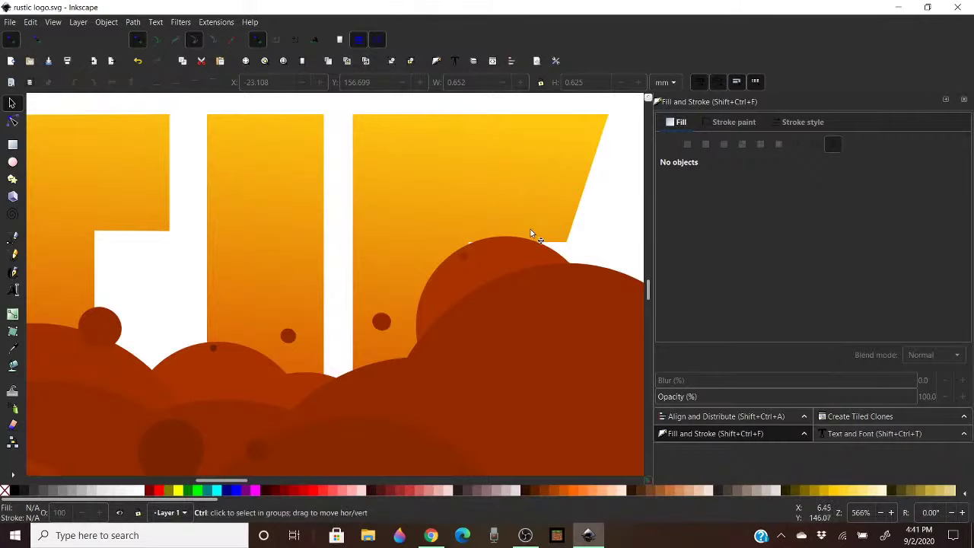
Duplicate the dot beside the T's stem and place the copy on the S's lower edge, just above the small cloud bump
scroll(530, 229, "down", 1, "ctrl")
scroll(530, 228, "down", 3, "ctrl")
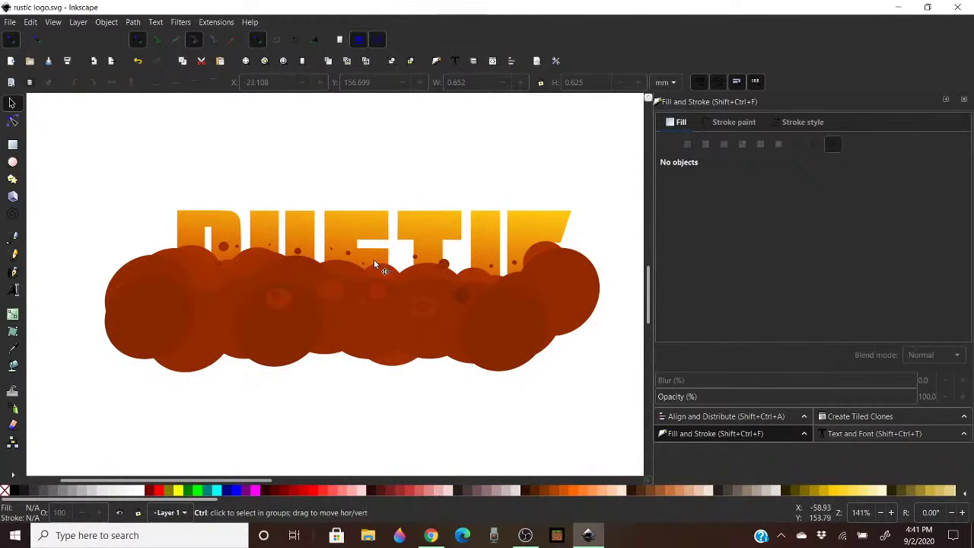
scroll(374, 260, "up", 1, "ctrl")
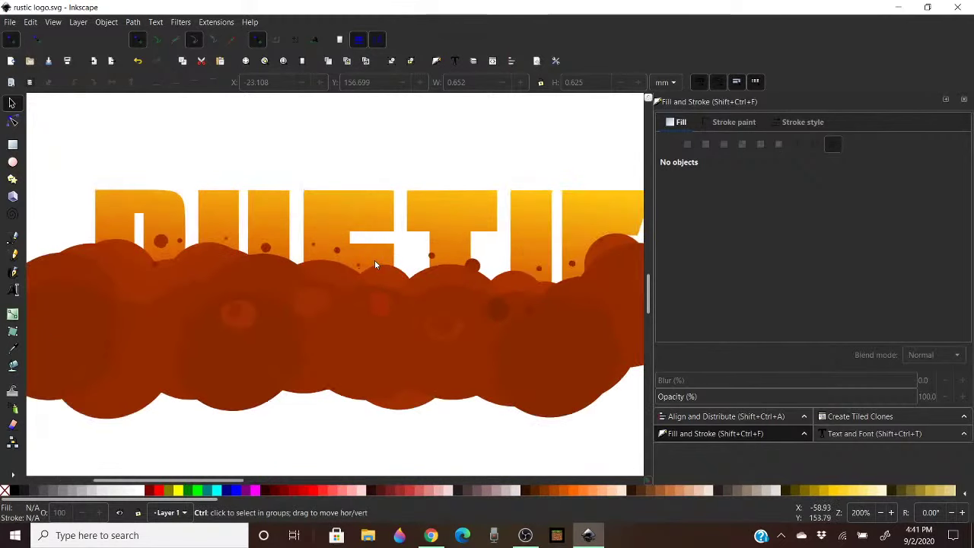
left_click(432, 255)
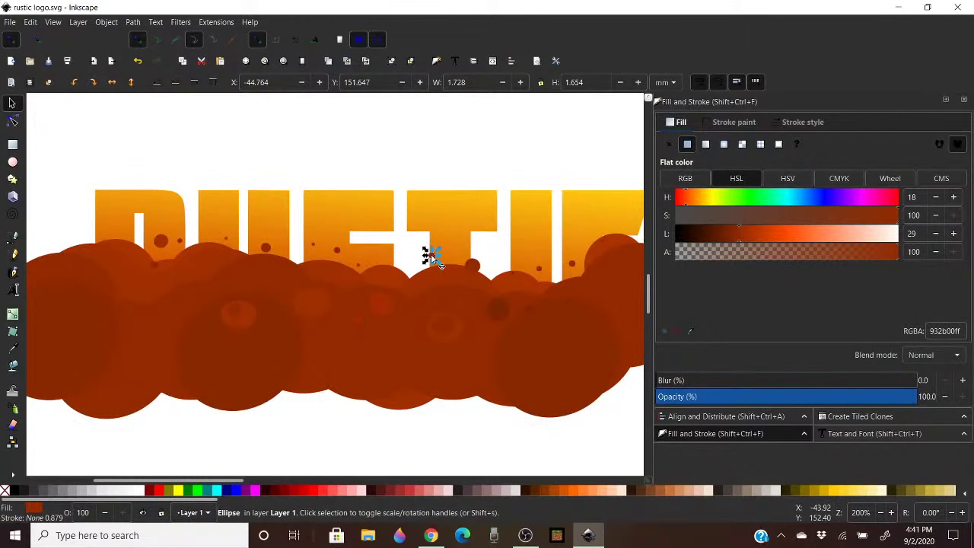
right_click(431, 257)
left_click(461, 269)
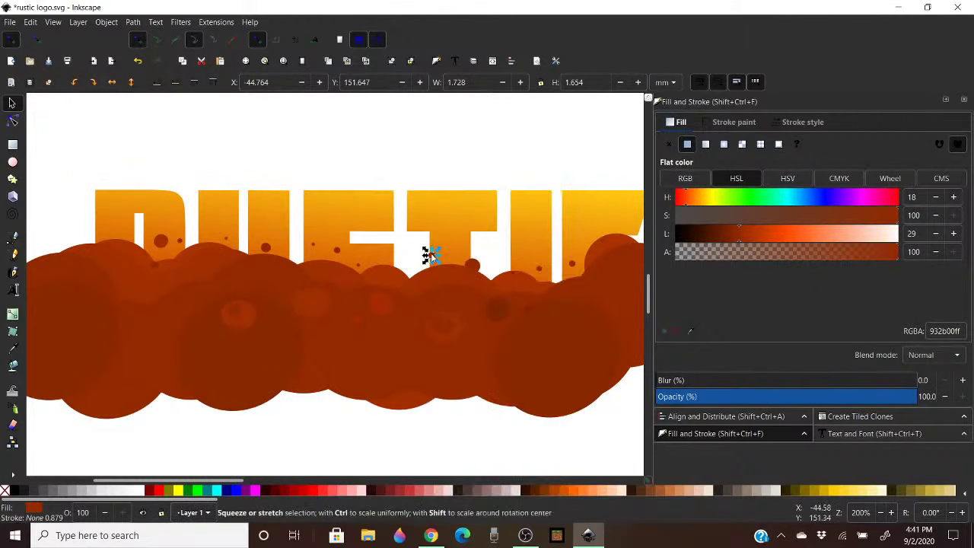
left_click_drag(430, 255, 382, 259)
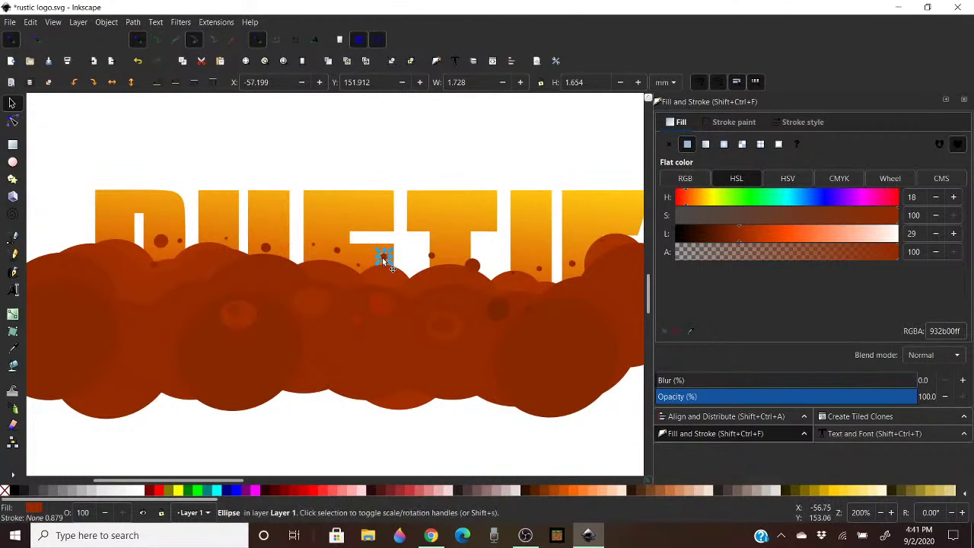
Duplicate the dot at the S's lower edge again and place the copy on the small cloud bump just beneath it
right_click(378, 260)
left_click(368, 195)
right_click(383, 259)
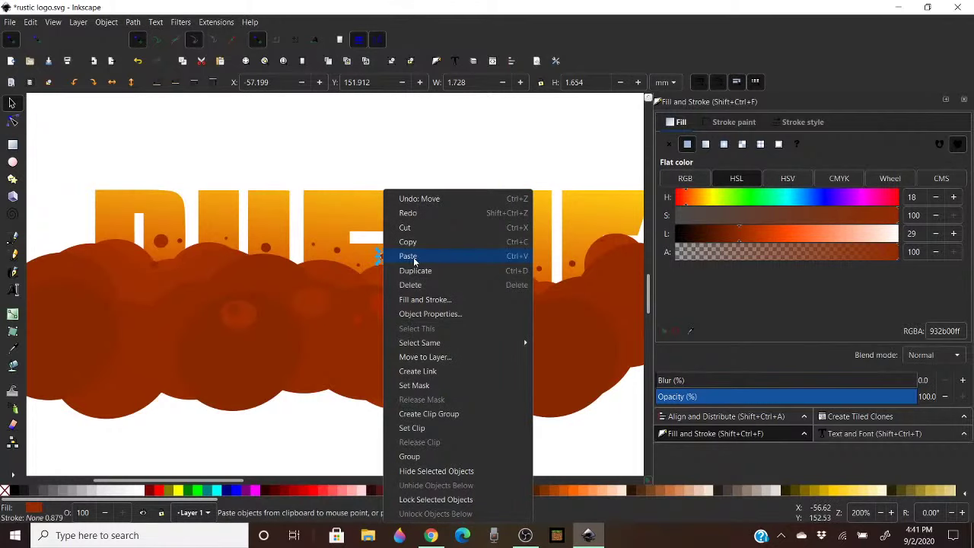
left_click(396, 268)
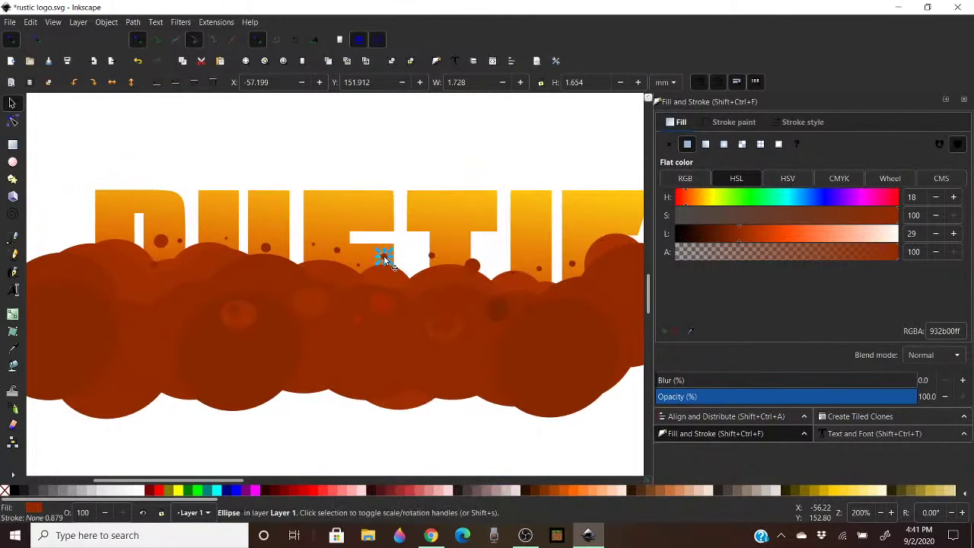
left_click_drag(385, 260, 394, 275)
left_click(447, 163)
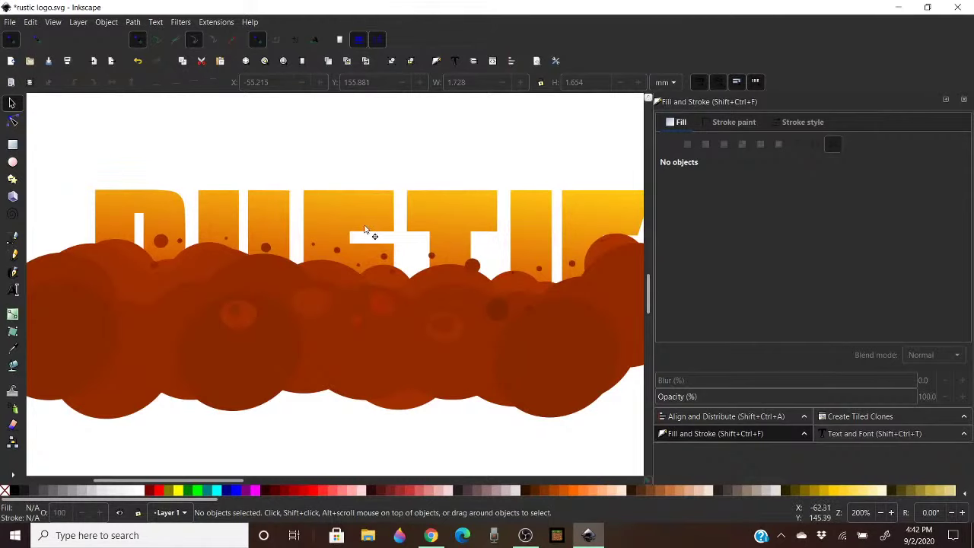
Duplicate the dot on the C's stem, place the copy on the cloud edge beneath the C's upper arm, and set its lightness to 26
left_click_drag(228, 483, 262, 483)
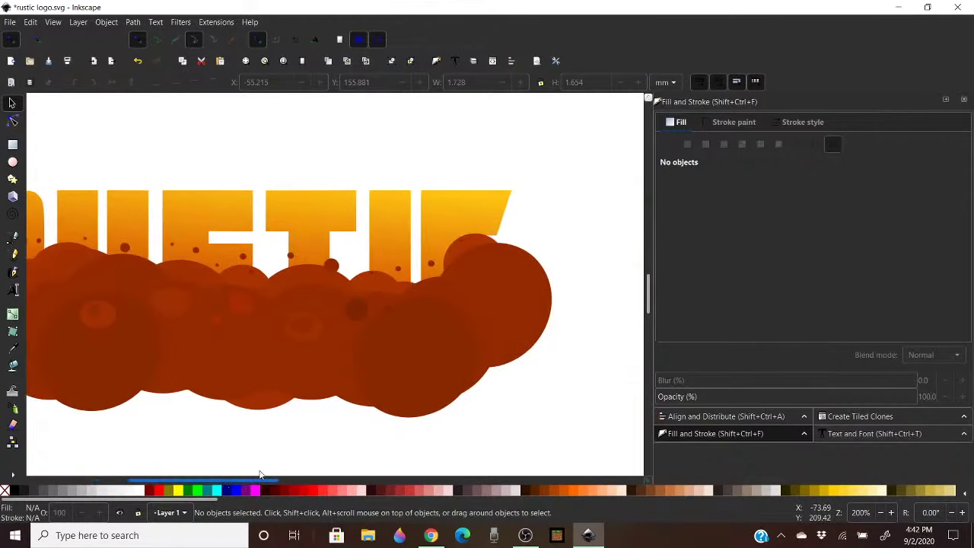
left_click(335, 268)
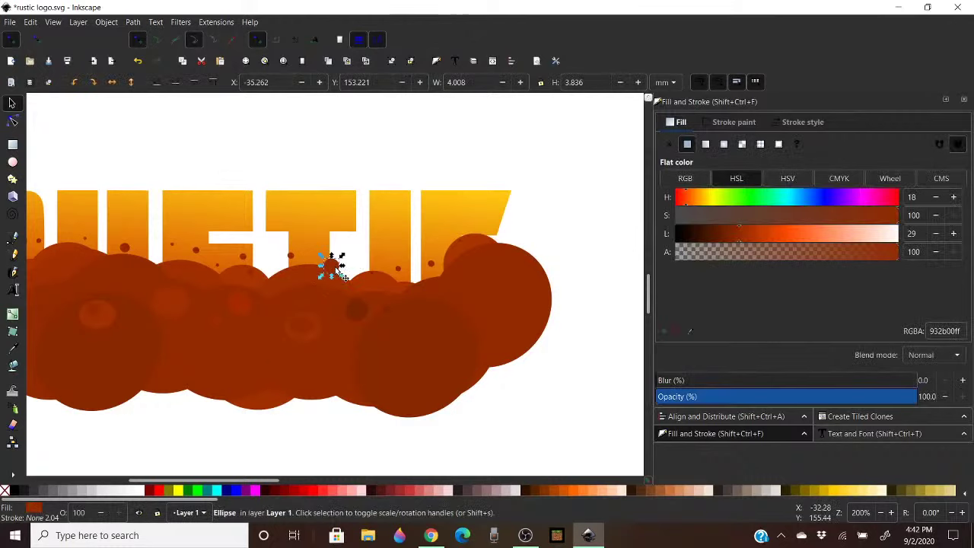
left_click(430, 265)
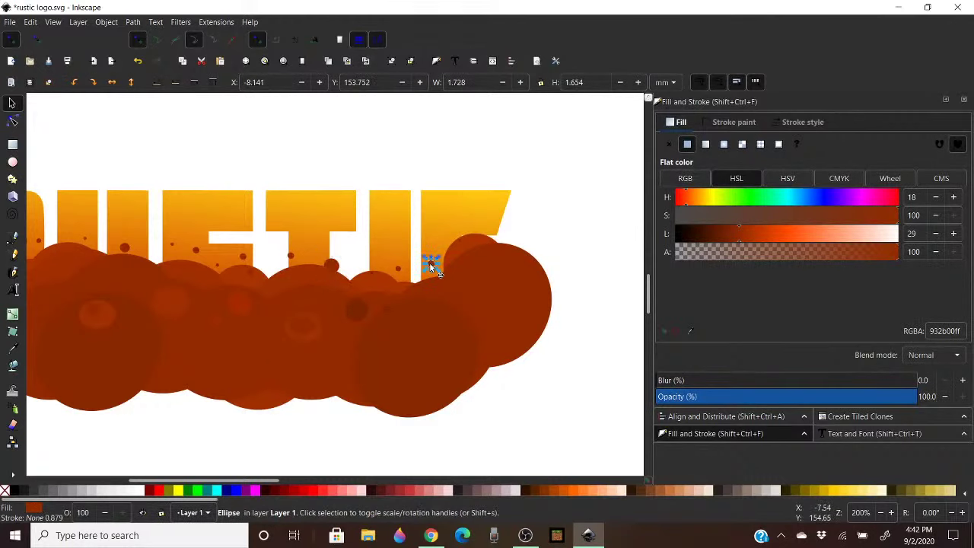
right_click(430, 266)
left_click(463, 272)
left_click_drag(430, 262, 489, 247)
left_click_drag(738, 234, 731, 233)
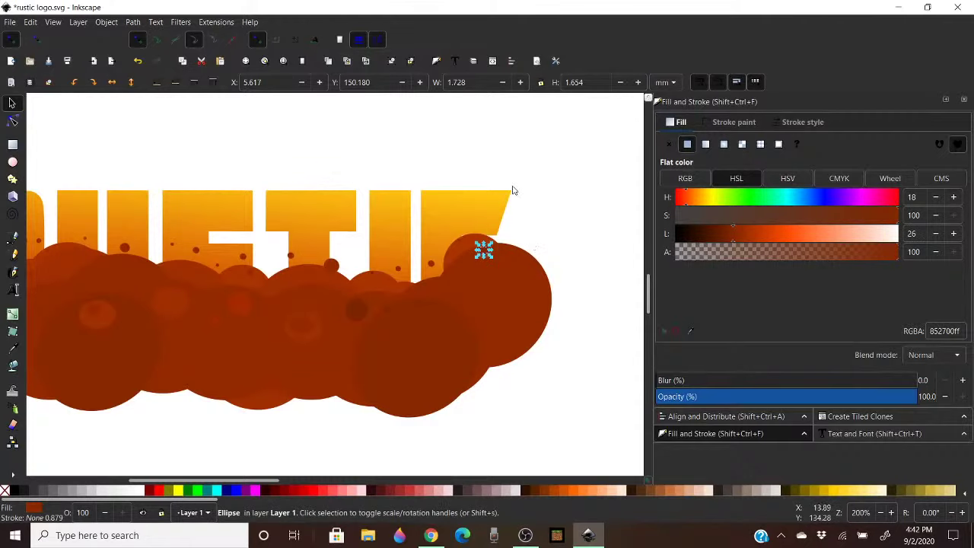
left_click(572, 204)
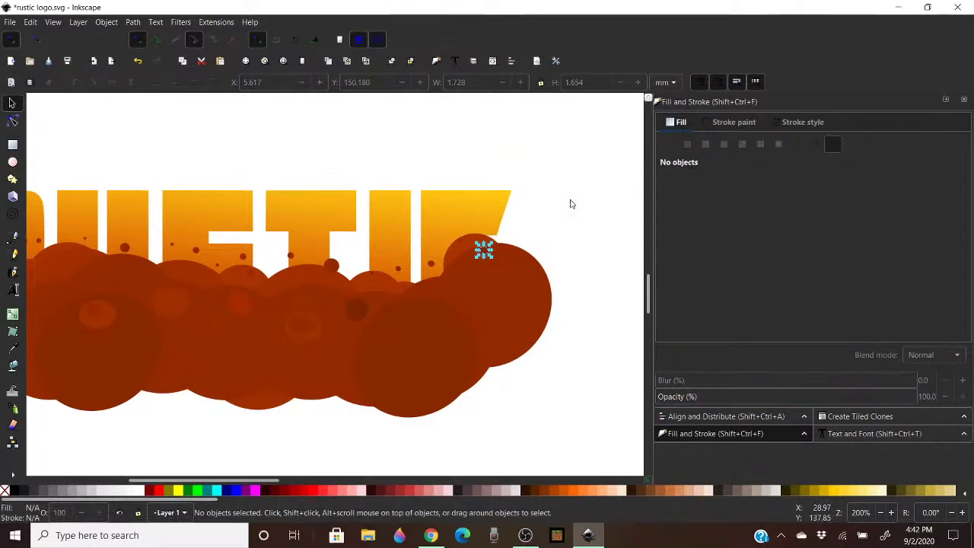
left_click(302, 340)
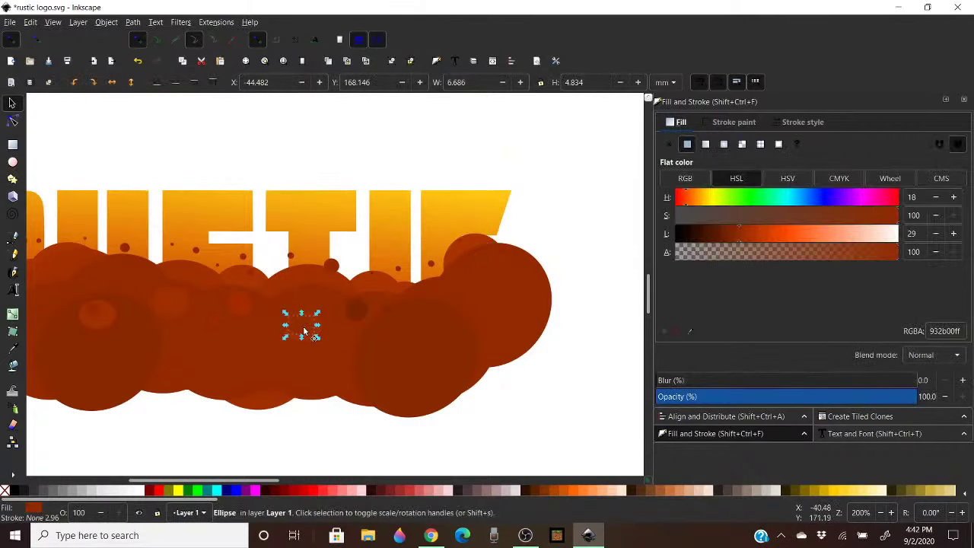
left_click(303, 324)
right_click(304, 326)
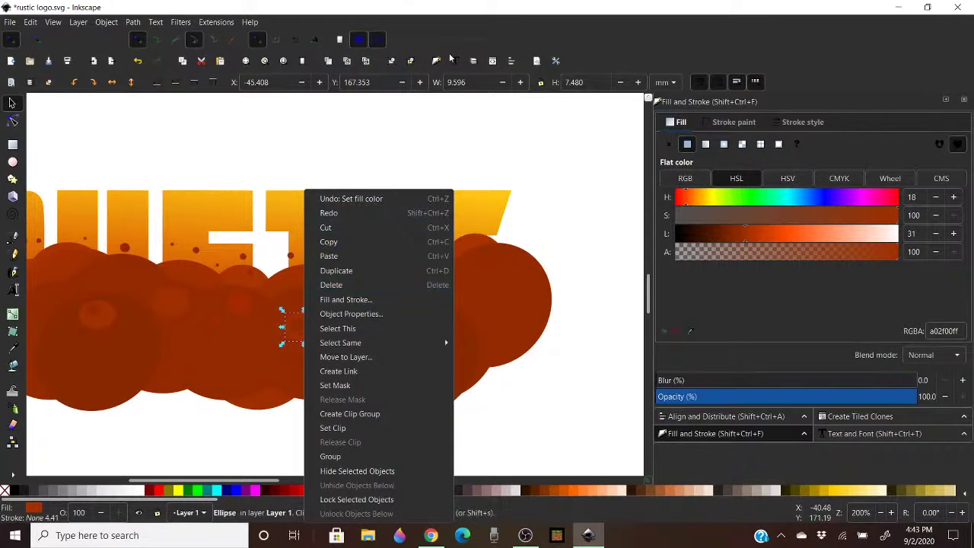
left_click(413, 157)
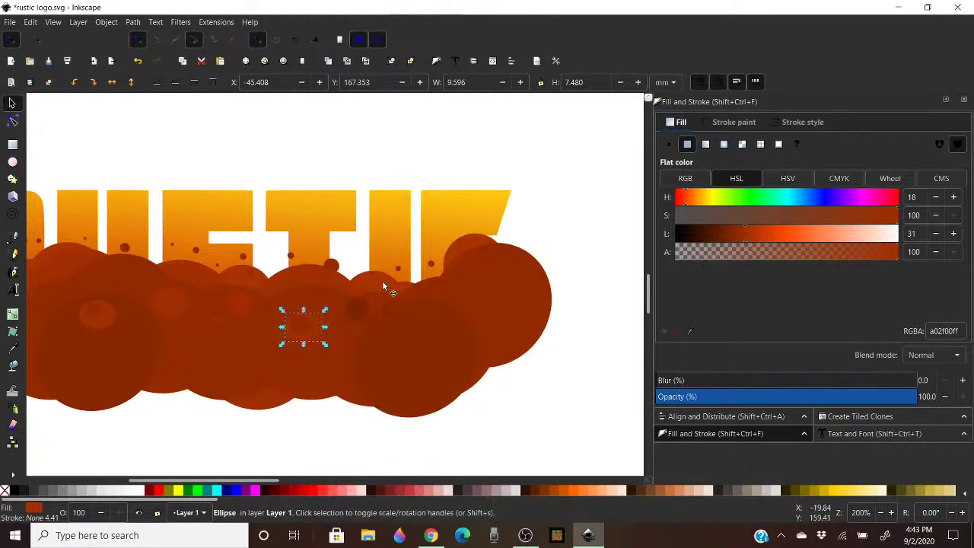
left_click(539, 358)
Duplicate the inner oval of the ring beneath the T, place the copy on the large cloud puff beneath the C, and set its lightness to 25
left_click(305, 323)
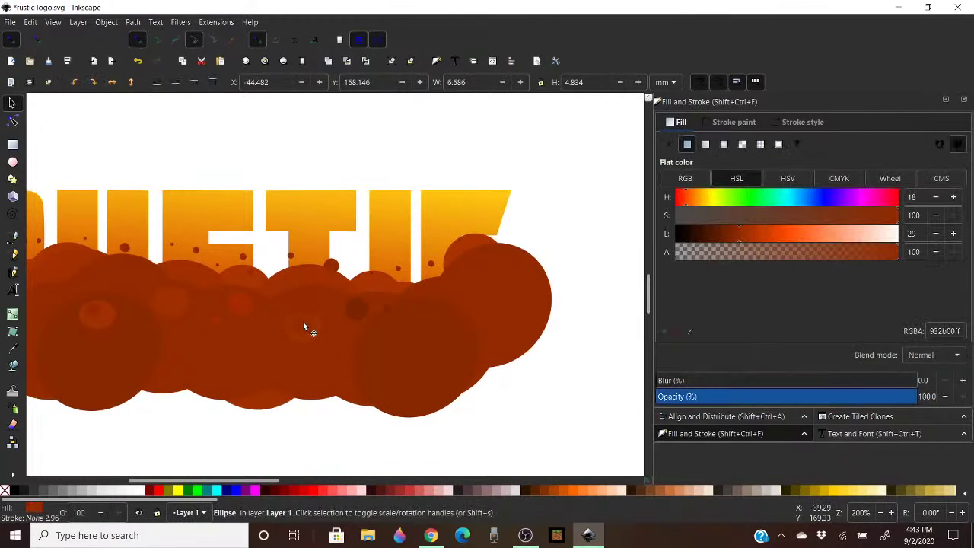
right_click(298, 327)
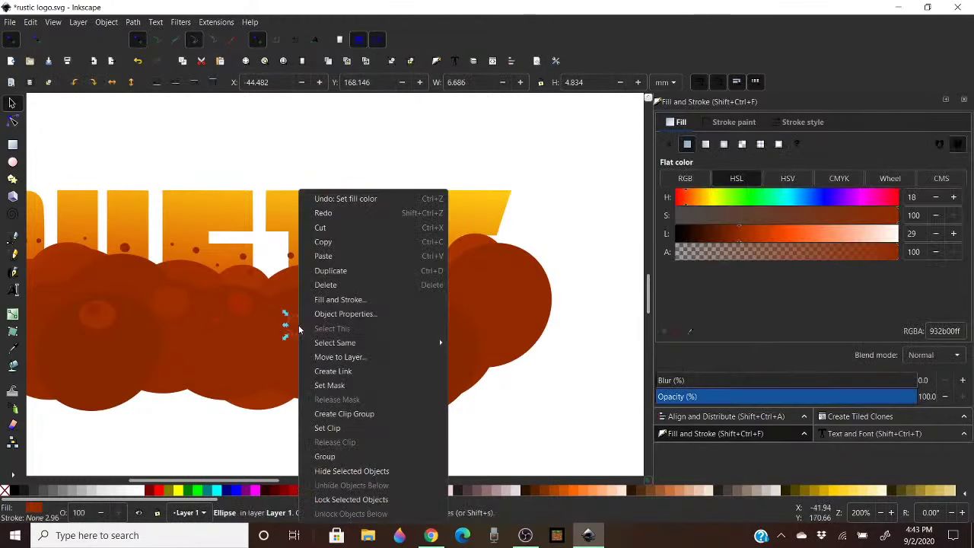
left_click(329, 270)
left_click_drag(299, 329, 486, 278)
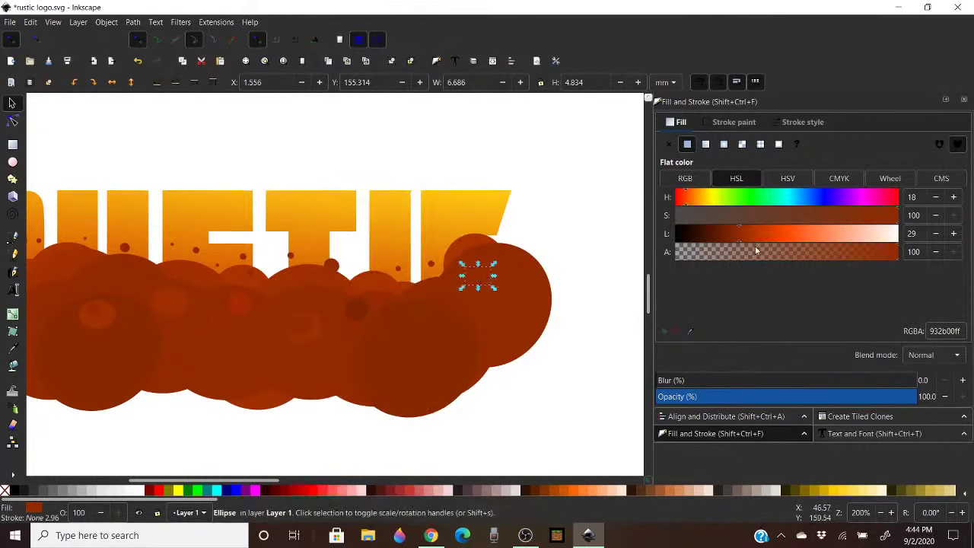
left_click_drag(735, 239, 731, 240)
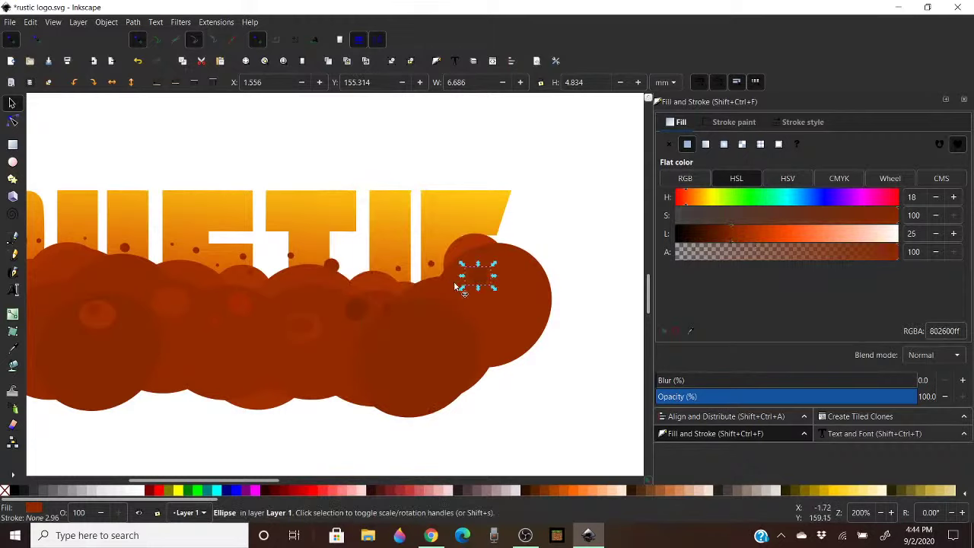
Try to stretch the dark oval on the cloud puff beneath the C to about 13.4 mm wide, and undo the change
left_click(491, 275)
left_click_drag(493, 275, 507, 285)
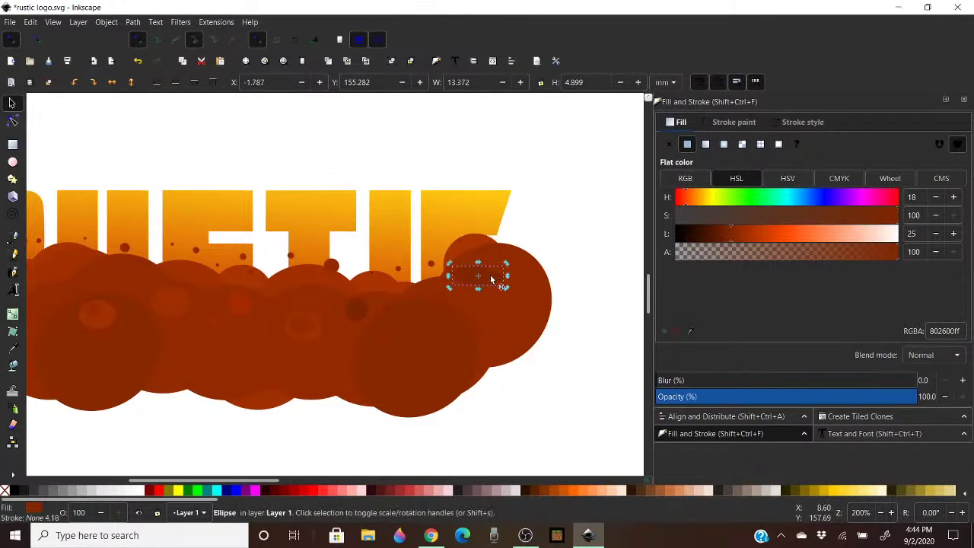
key("ctrl+z")
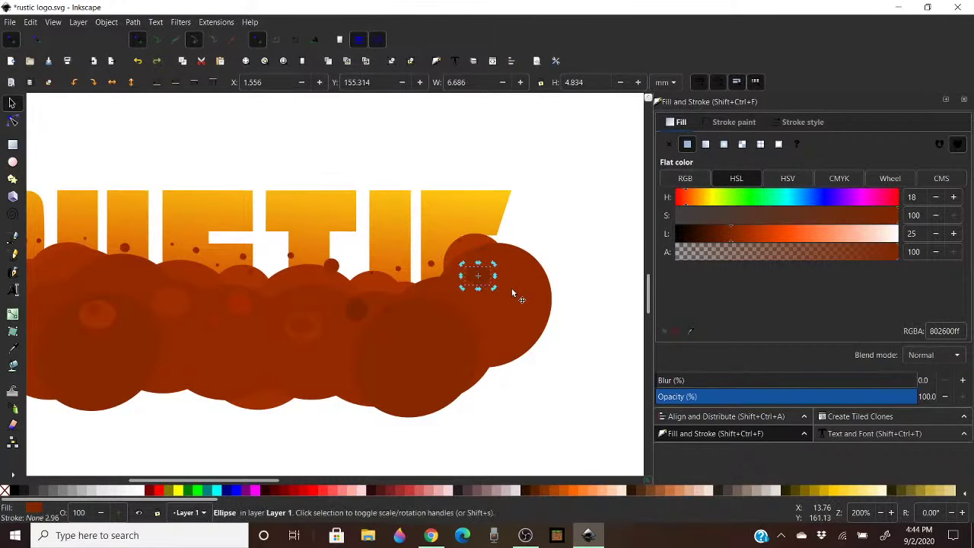
Enlarge the dark oval on the cloud puff beneath the C into a circle about 7.3 mm wide and set its lightness to 31
scroll(476, 273, "up", 4, "ctrl")
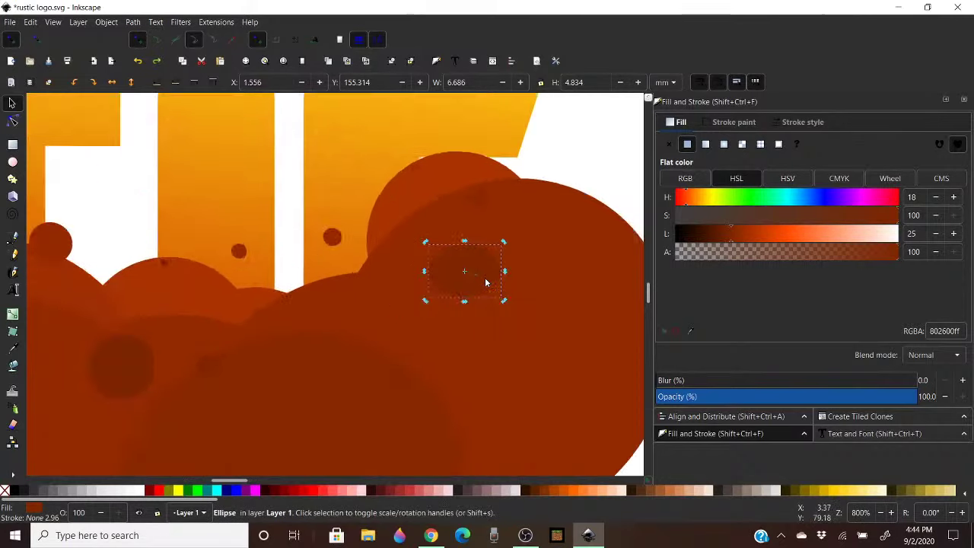
left_click(479, 272)
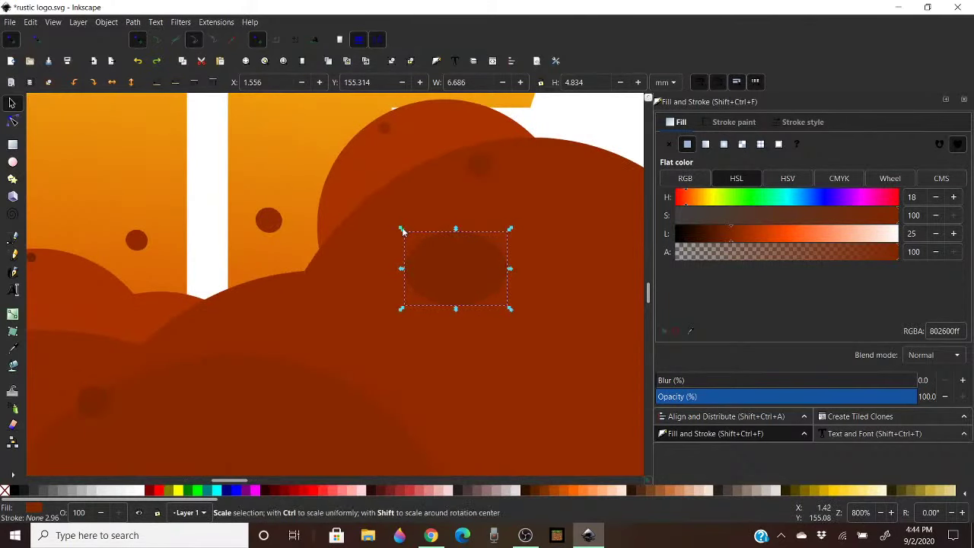
left_click_drag(402, 231, 392, 190)
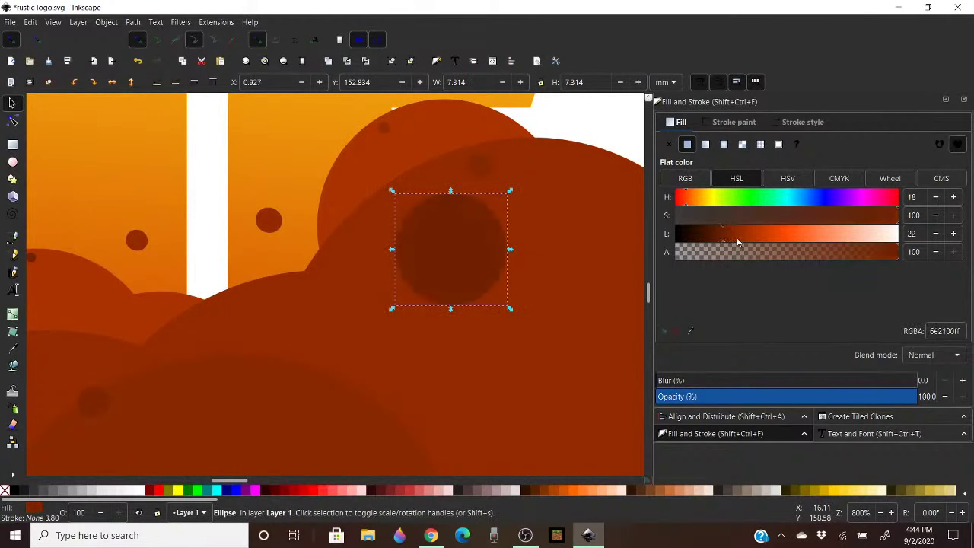
left_click(738, 233)
left_click_drag(737, 233, 746, 233)
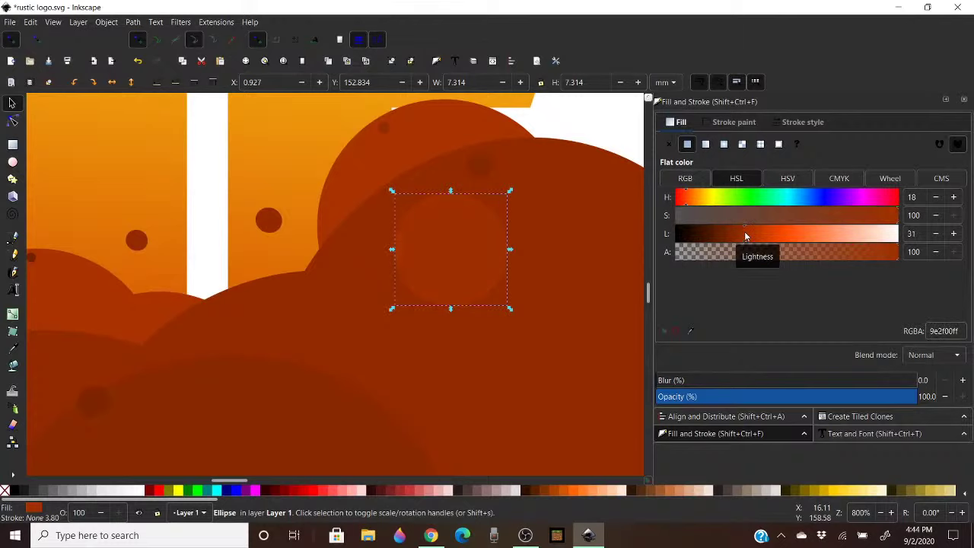
Duplicate the circle beneath the C, shrink the copy to about 4.7 by 4.8 mm inside it, and set its lightness to 28
right_click(468, 230)
left_click(516, 272)
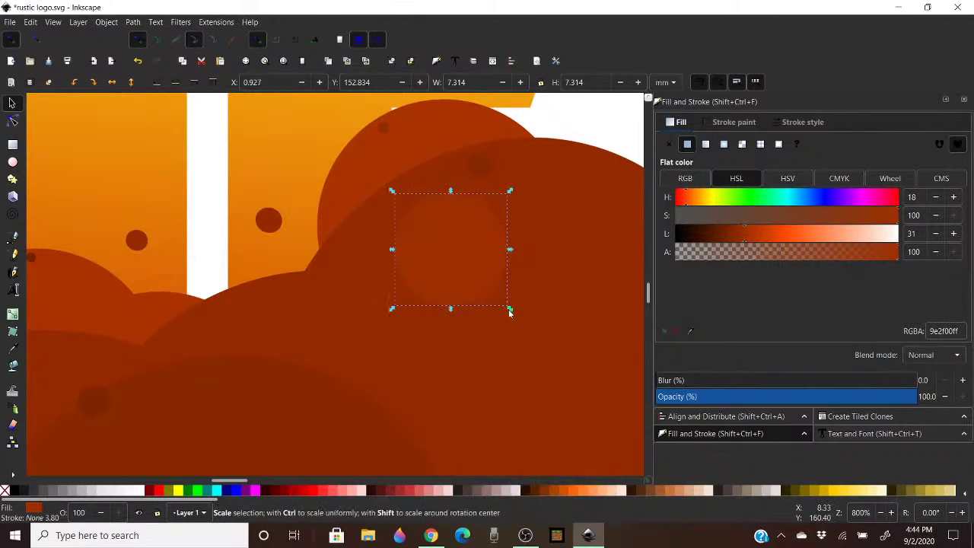
left_click_drag(510, 312, 432, 246)
left_click(738, 235)
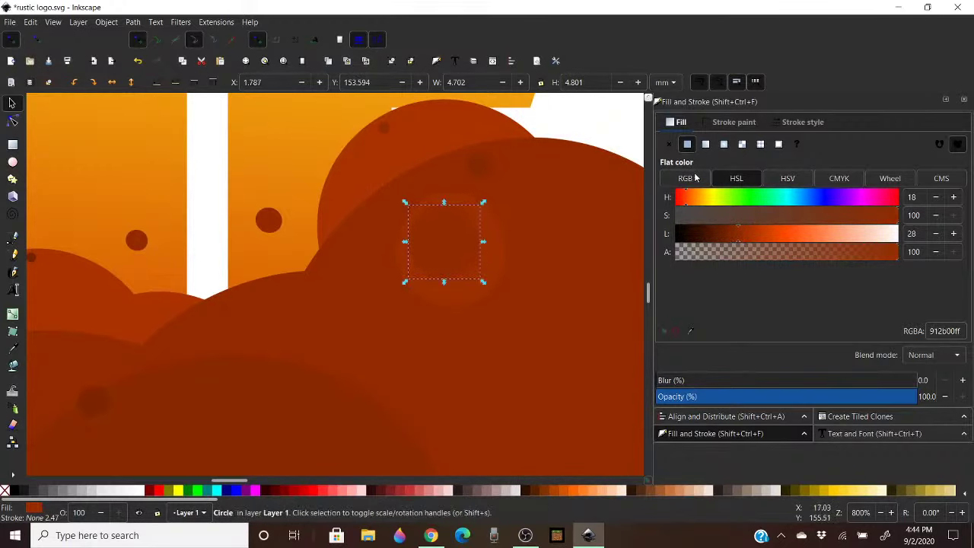
left_click(592, 135)
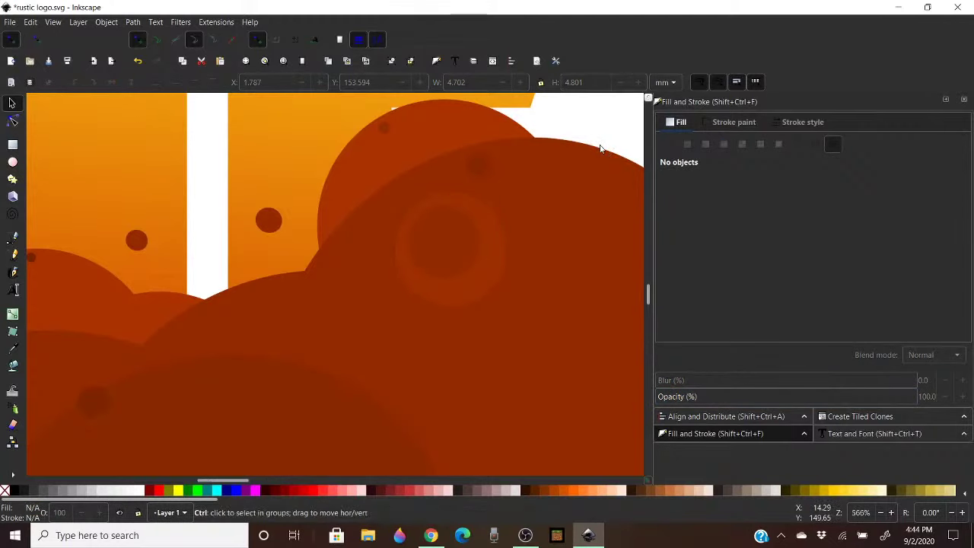
Select all the cloud circles, ovals and dots together and combine them into one group
scroll(600, 149, "down", 4)
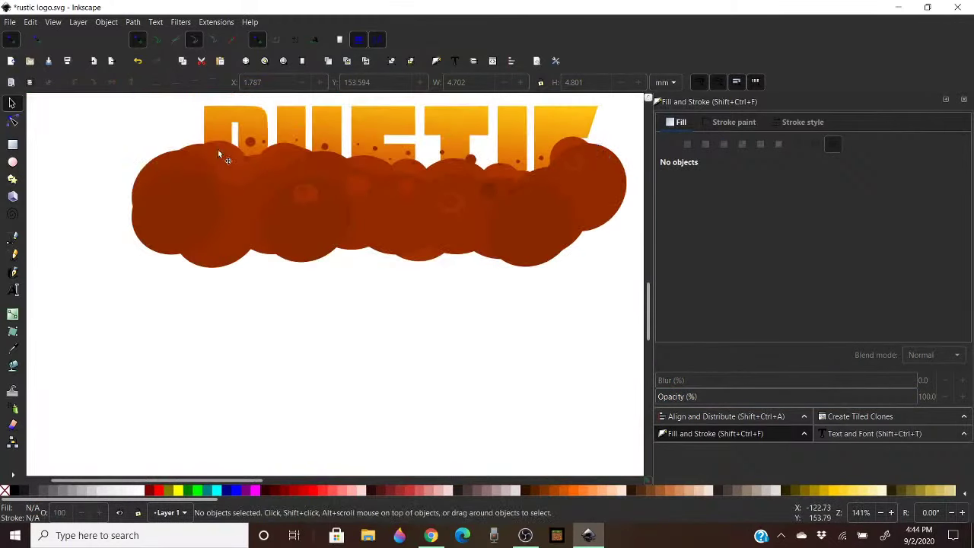
mouse_move(79, 115)
left_mouse_down()
mouse_move(500, 238)
mouse_move(634, 293)
left_mouse_up()
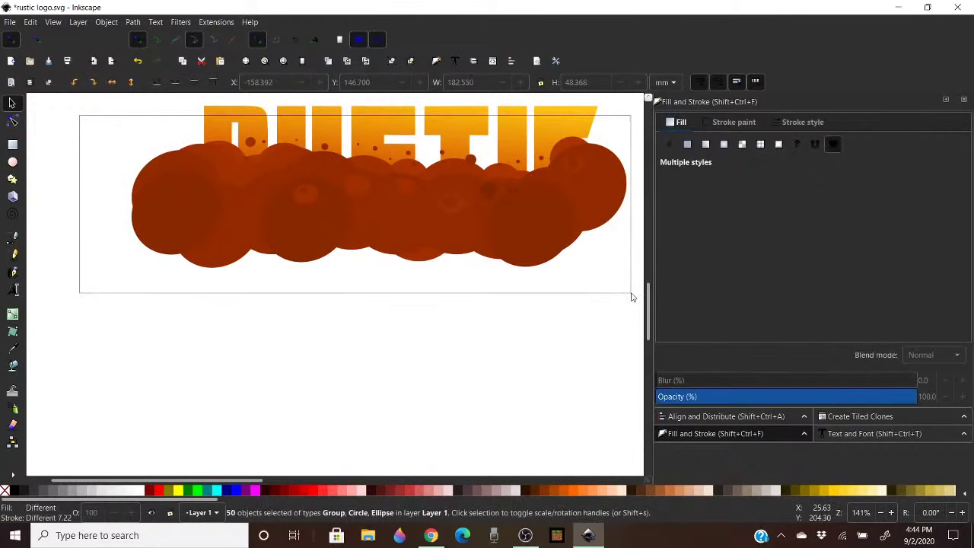
right_click(522, 207)
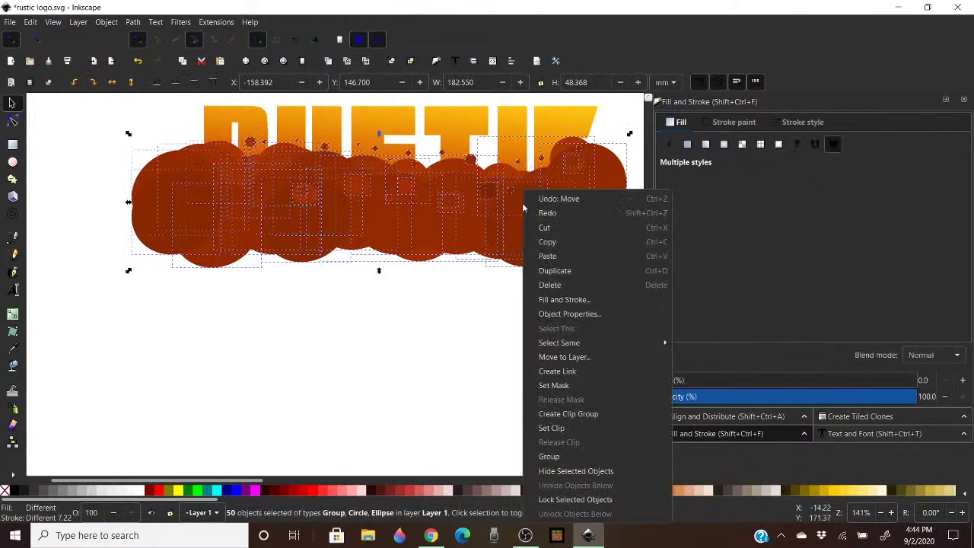
left_click(561, 456)
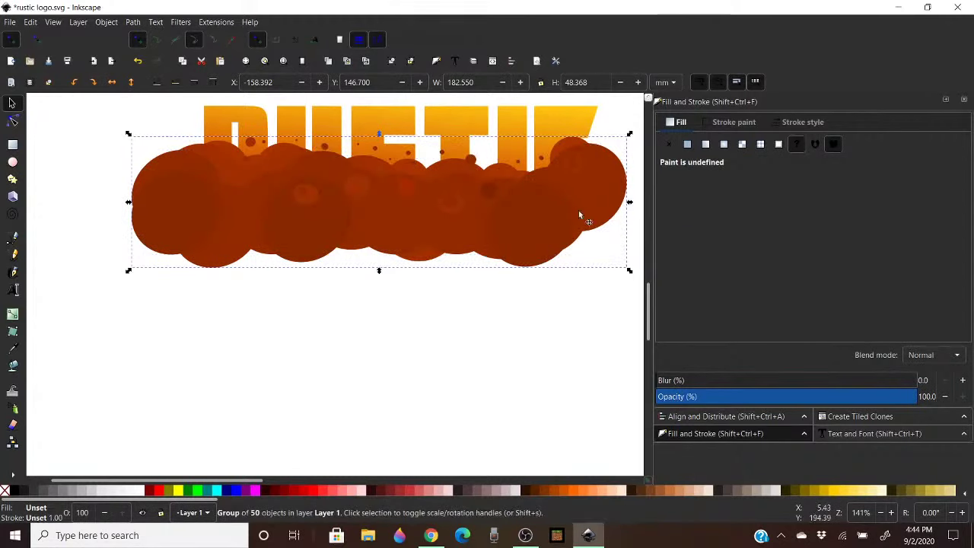
Duplicate the gradient RUSTIC lettering and use the copy to clip the cloud group to the letter shapes
left_click(551, 120)
right_click(551, 120)
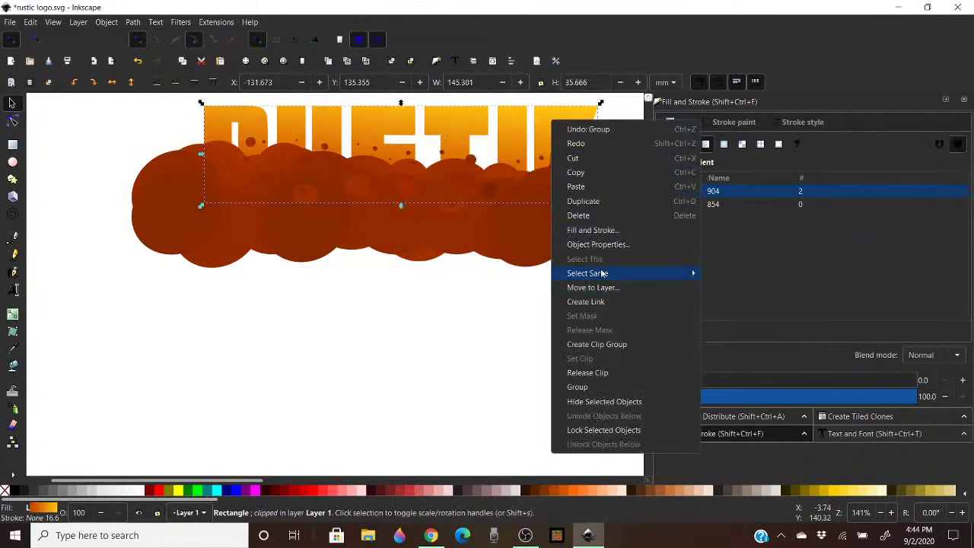
left_click(583, 201)
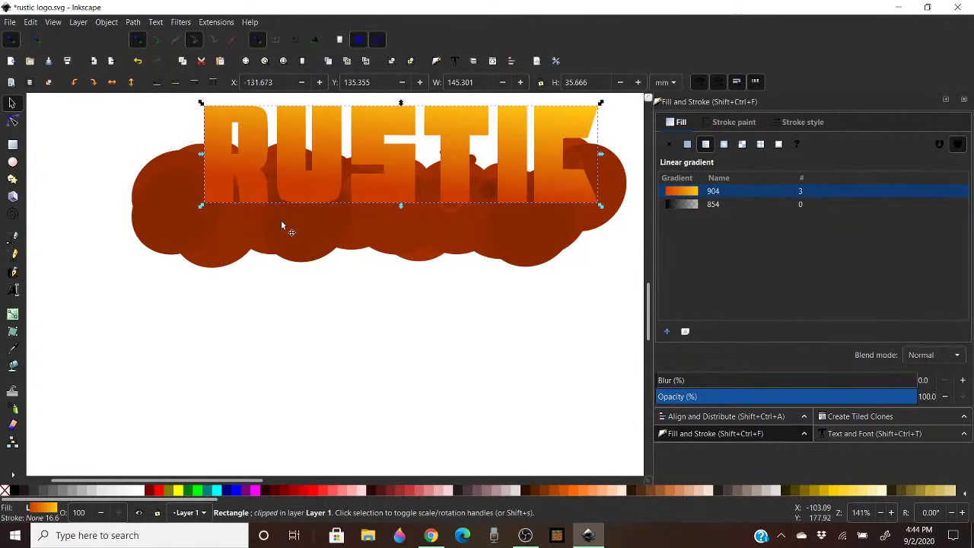
left_click(312, 232, "shift")
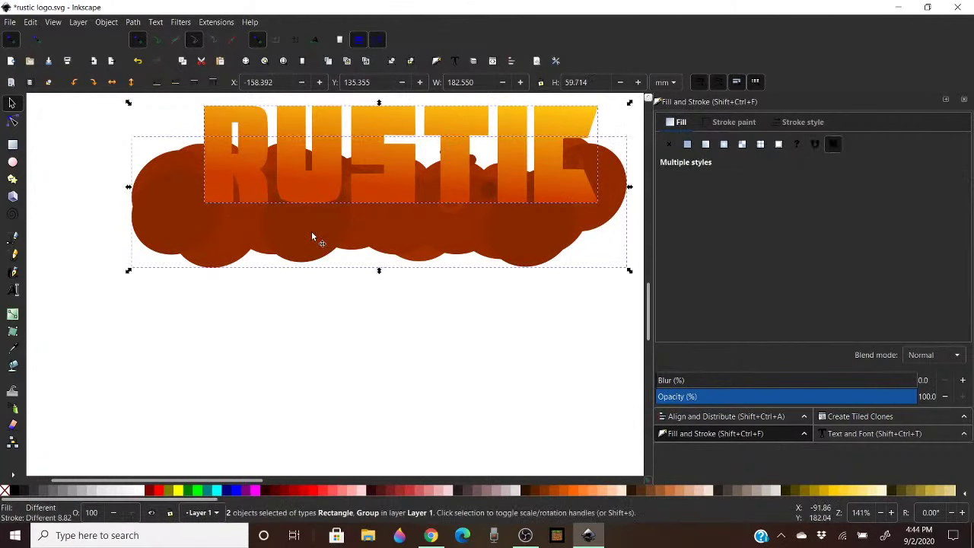
right_click(312, 232)
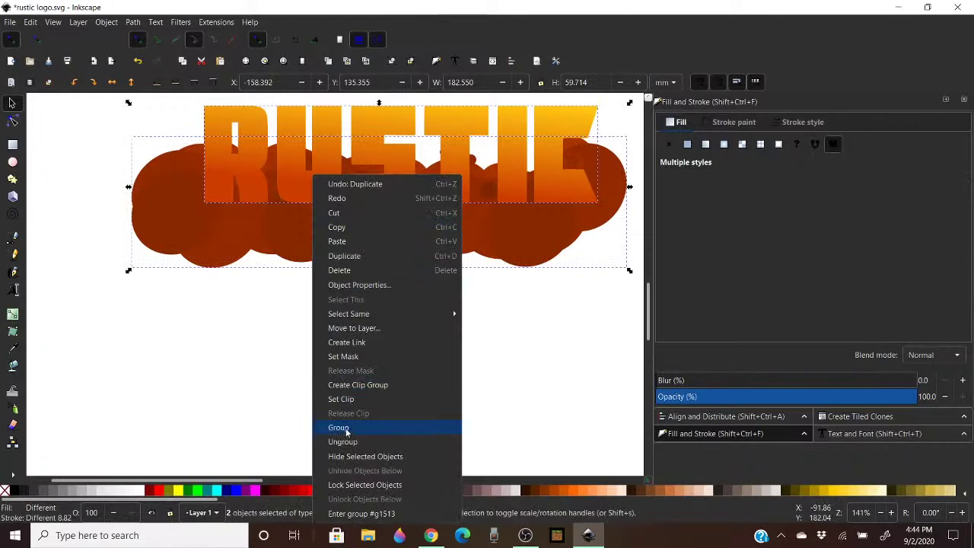
left_click(373, 397)
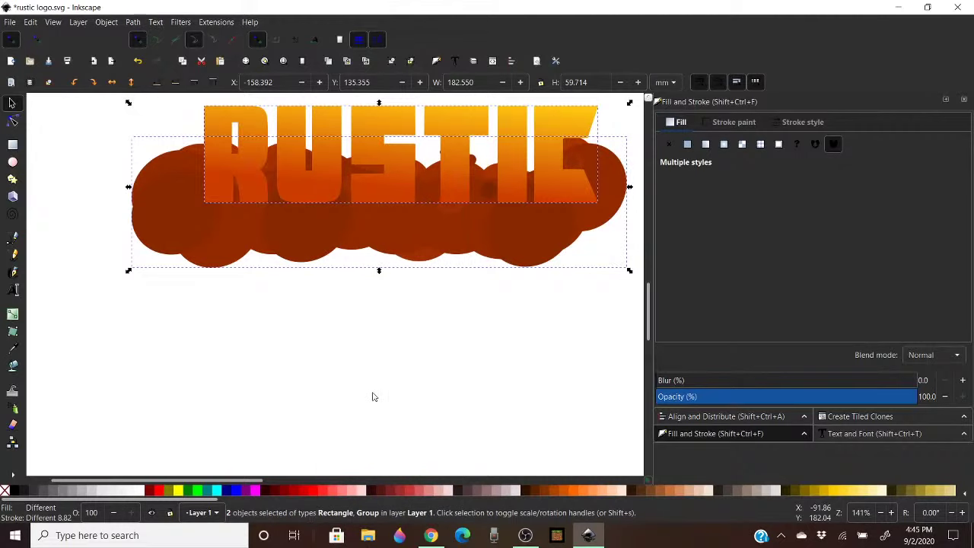
left_click(439, 297)
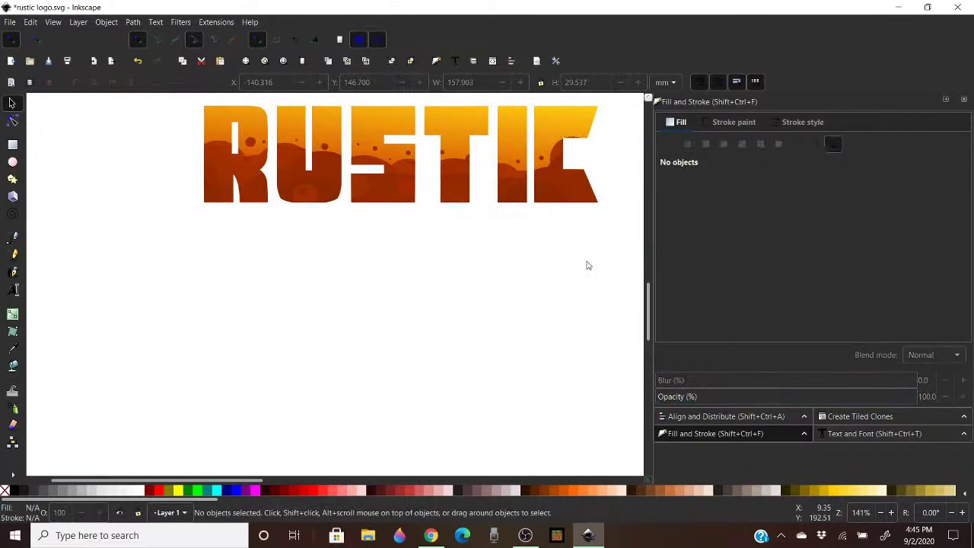
Raise the dark orange start of the lettering's linear gradient slightly, up to just above the cloud's middle
left_click(521, 126)
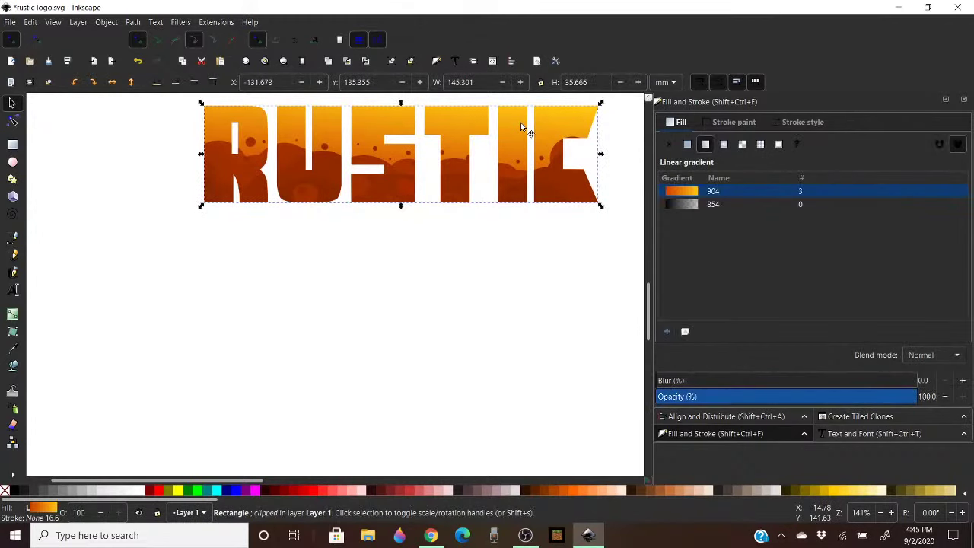
key("r")
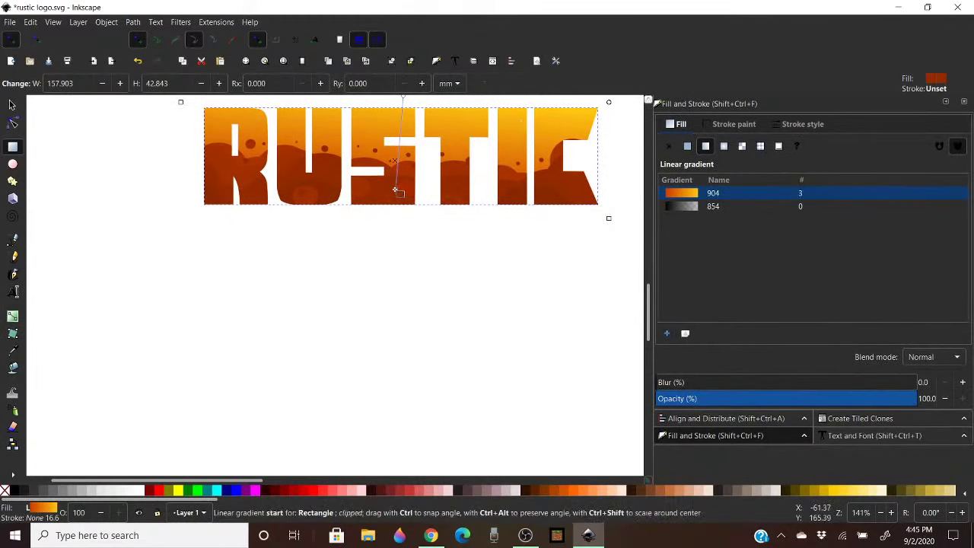
left_click_drag(395, 190, 396, 172)
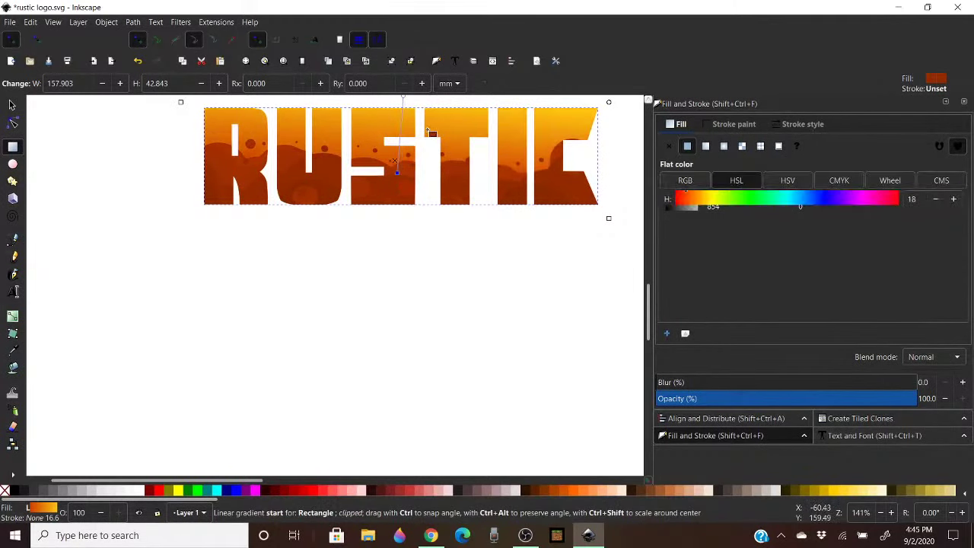
scroll(576, 220, "up", 1)
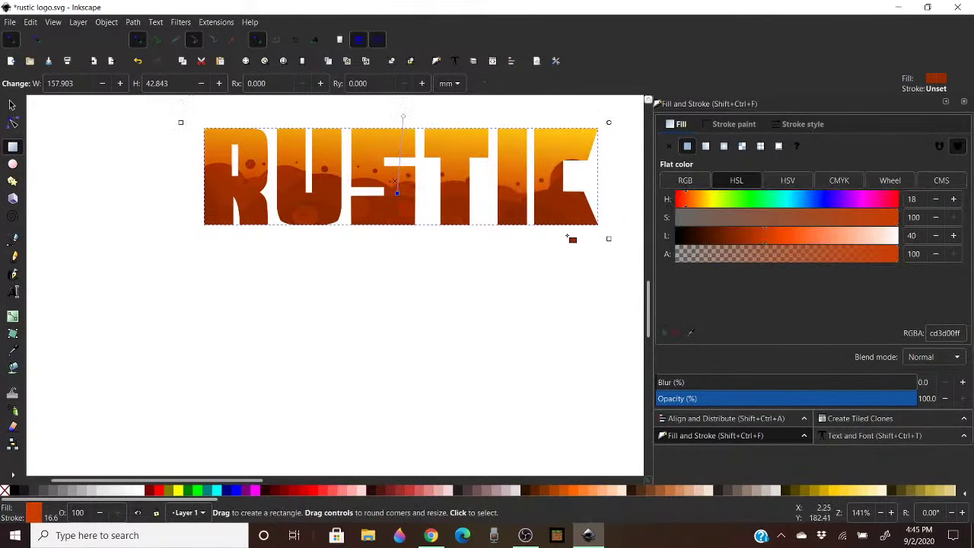
Set the gradient's upper yellow stop to hue 51 and lightness 47
left_click(403, 117)
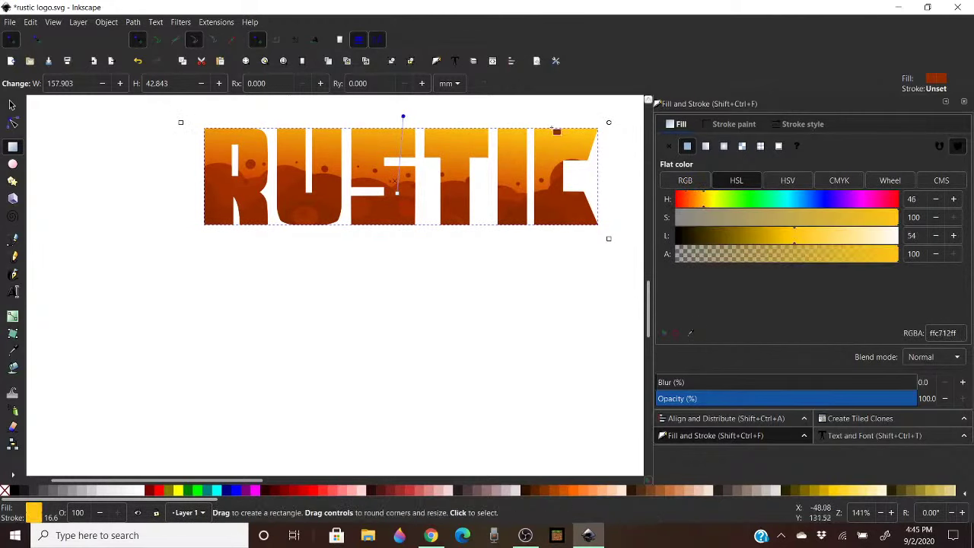
left_click(780, 237)
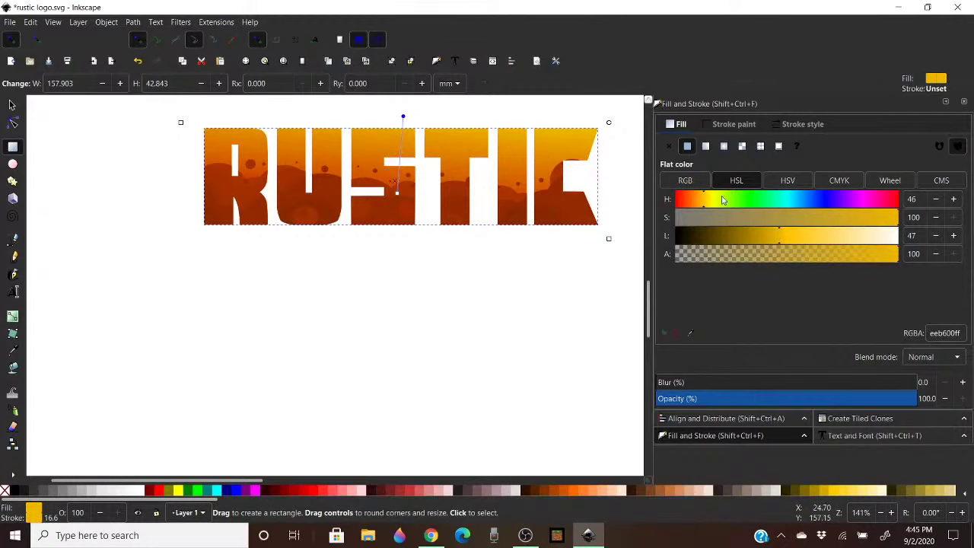
left_click_drag(704, 201, 707, 201)
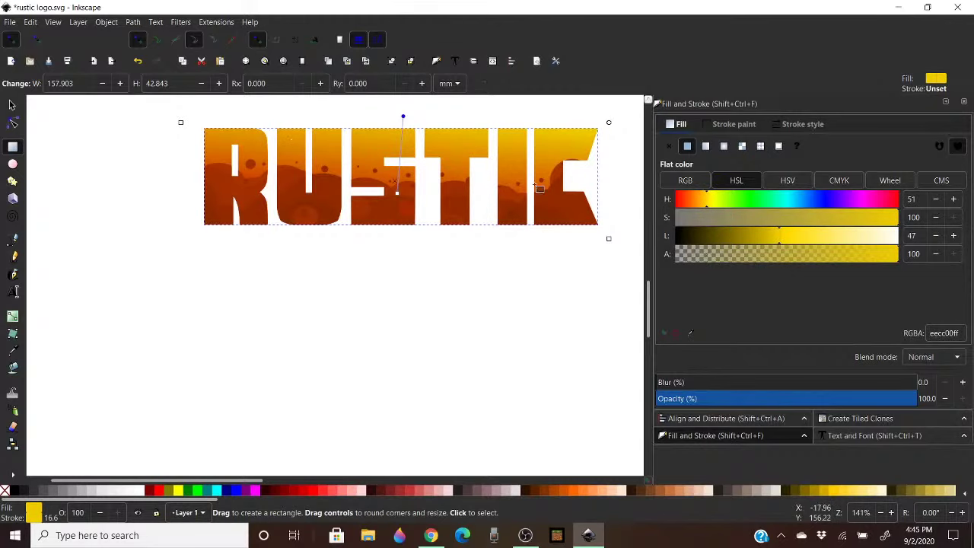
Set the gradient's lower orange stop to hue 14 and shift it sideways so the gradient runs vertically
left_click(396, 192)
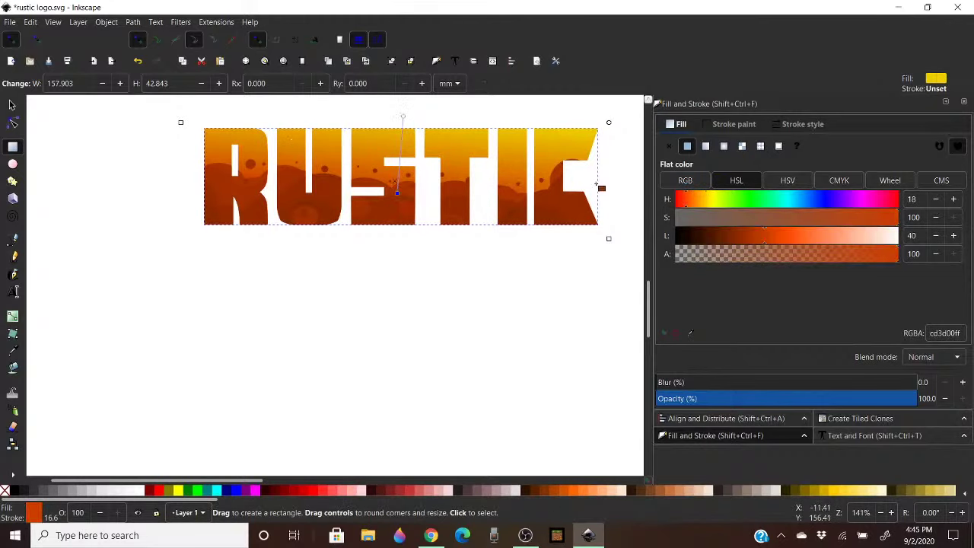
left_click(685, 198)
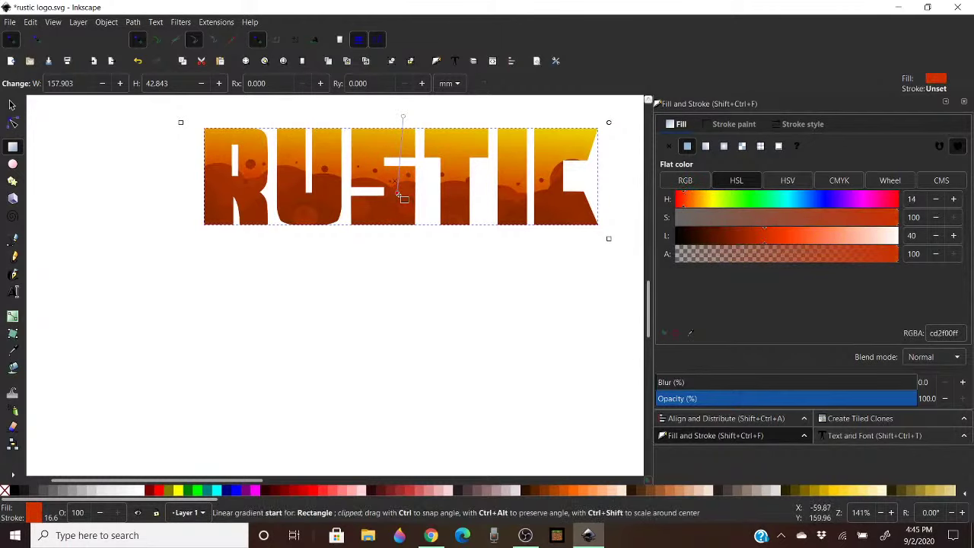
left_click_drag(400, 195, 406, 194)
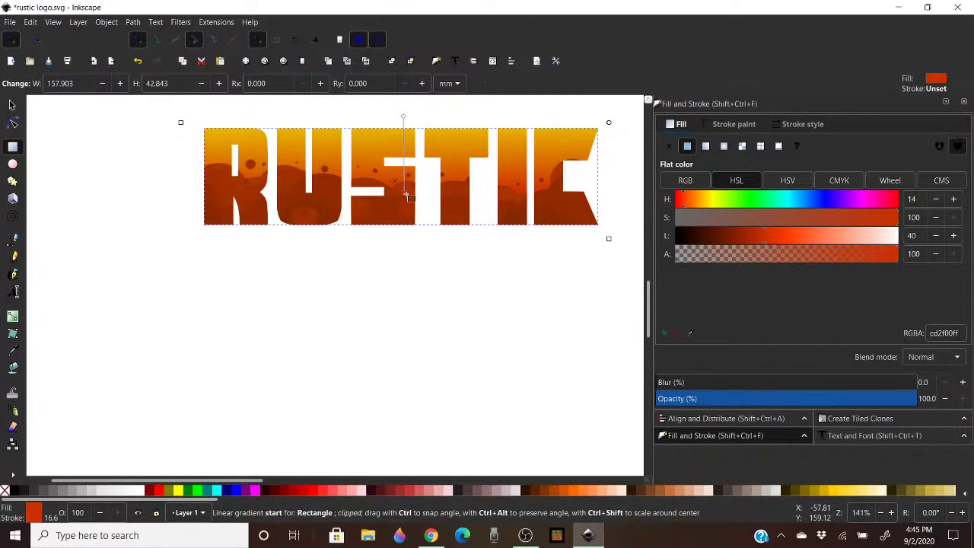
left_click(12, 106)
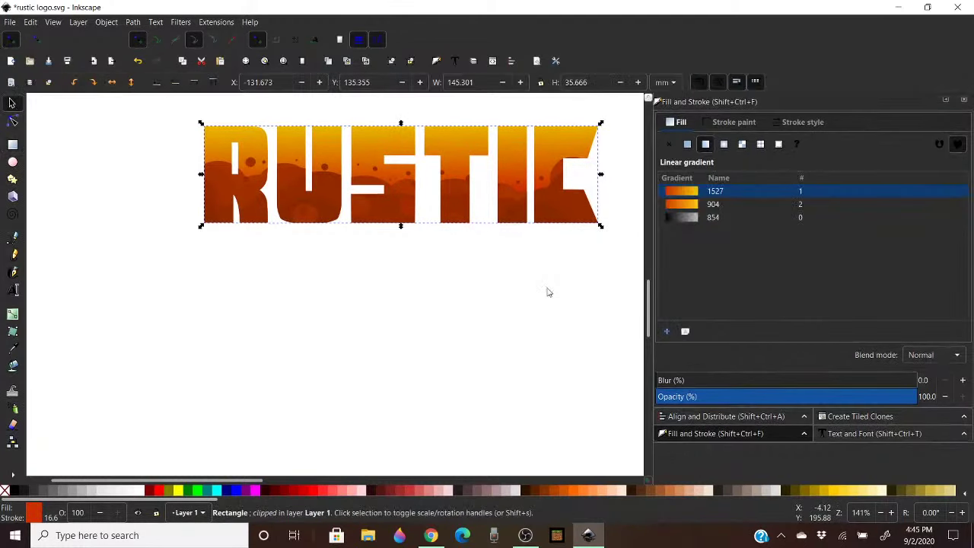
Examine the clipped cloud and recoloured gradient across the RUSTIC letters, especially around the I and C
scroll(499, 126, "up", 1, "ctrl")
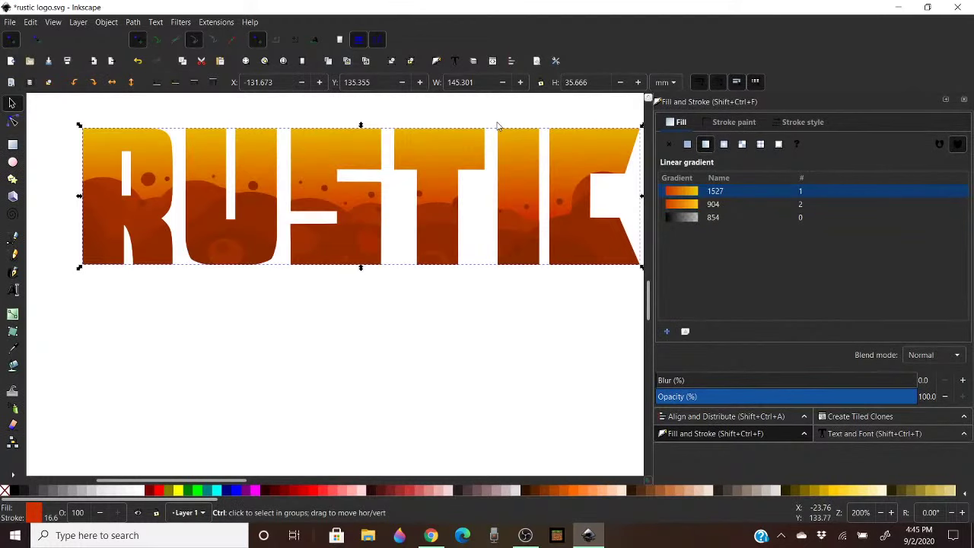
scroll(499, 127, "up", 1, "ctrl")
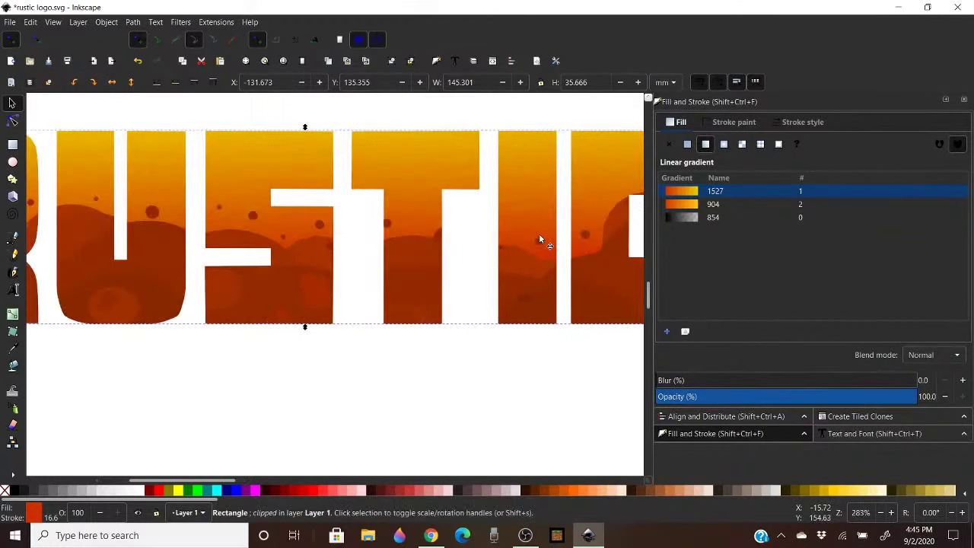
left_click(540, 244)
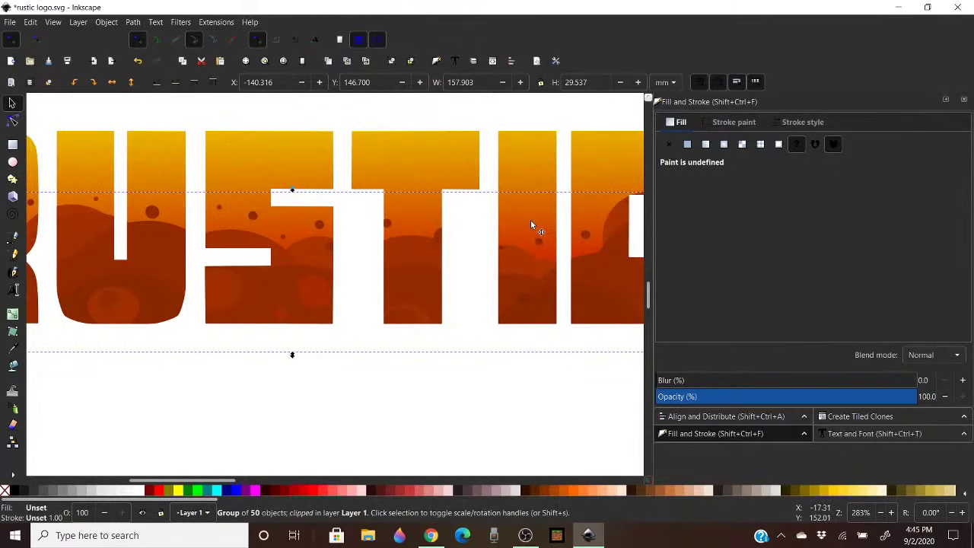
left_click(442, 391)
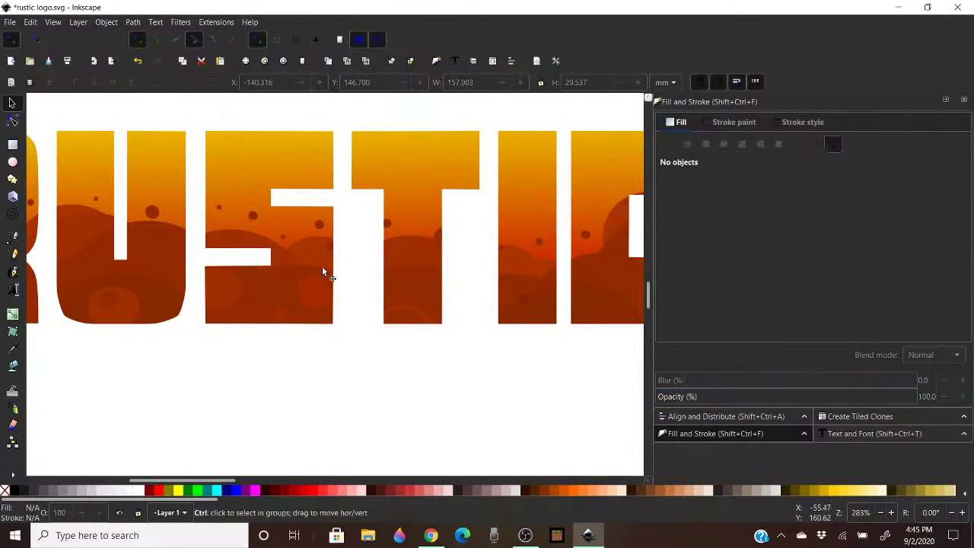
scroll(322, 267, "down", 1)
scroll(592, 272, "up", 1)
scroll(594, 274, "up", 1)
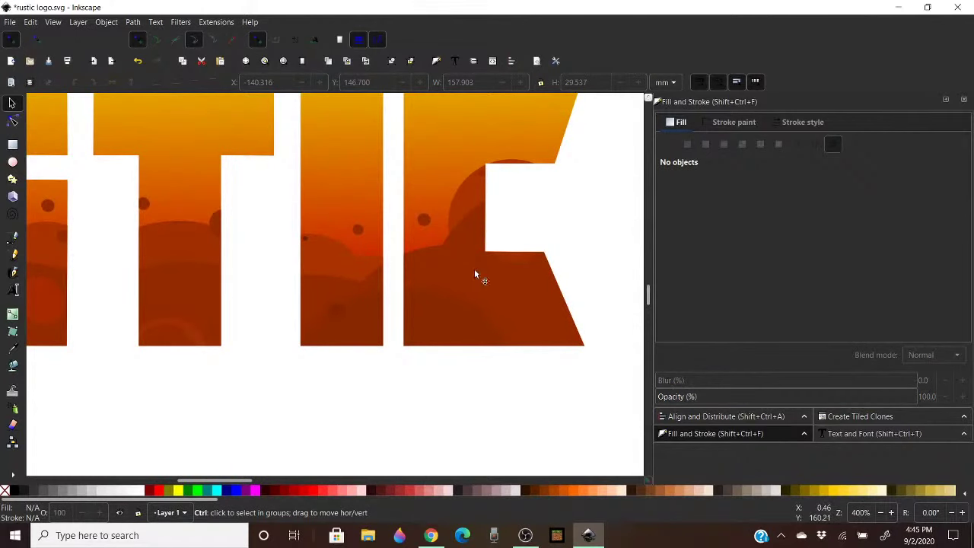
scroll(596, 258, "down", 2)
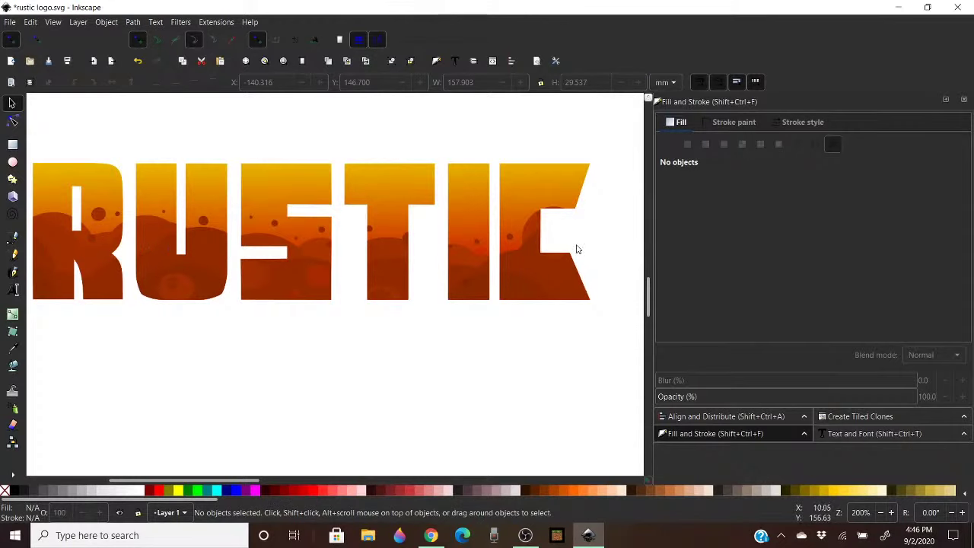
Release the clip on the dark red cloud group and delete the released lettering copy that shaped it
left_click(554, 281)
right_click(556, 283)
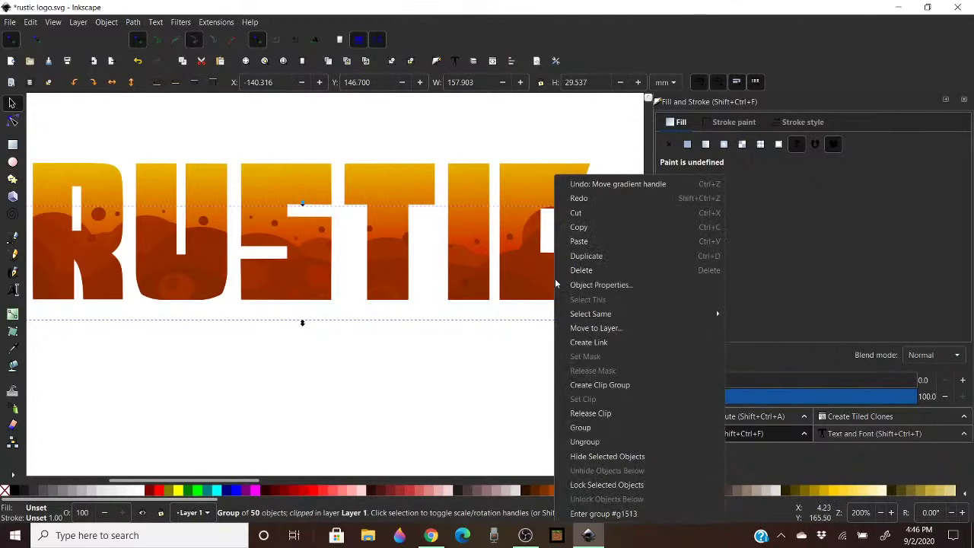
left_click(590, 413)
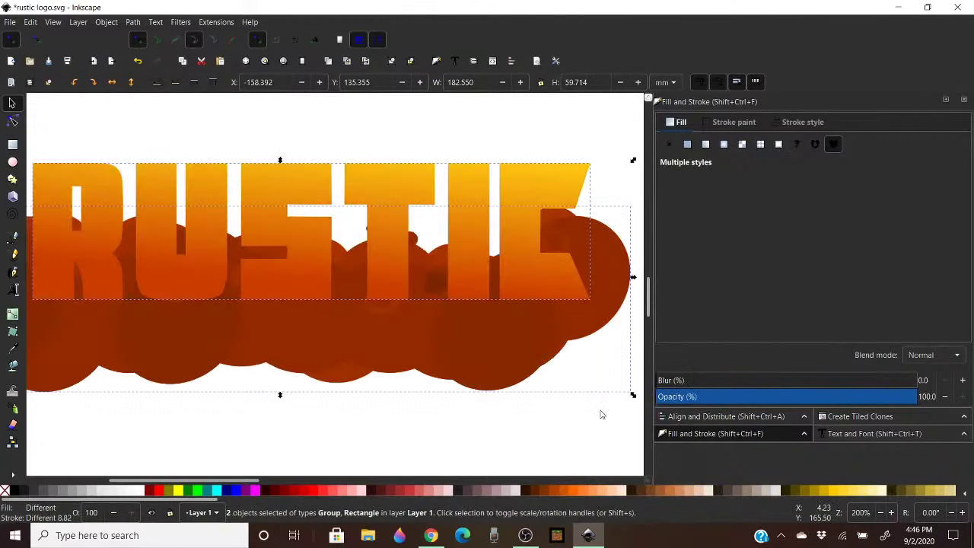
left_click(570, 147)
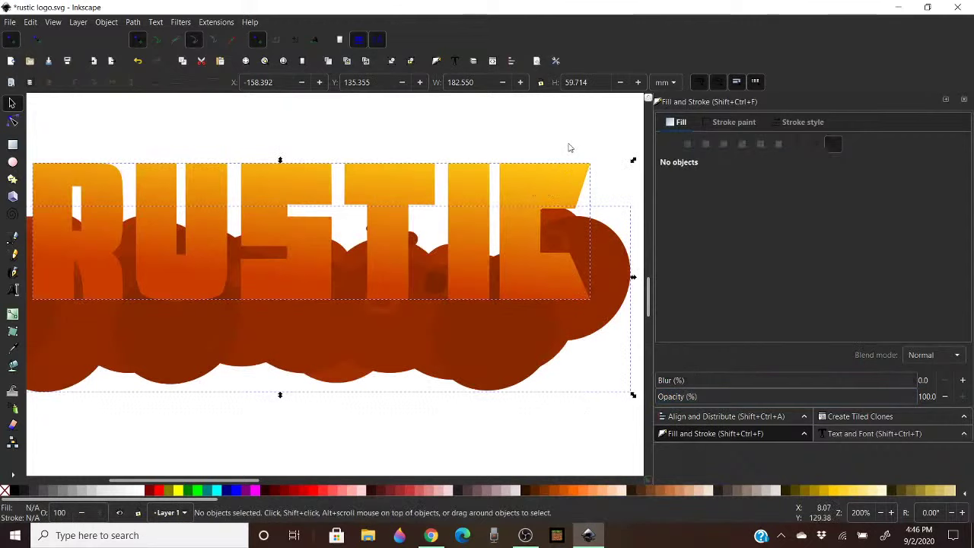
left_click(548, 185)
key("Delete")
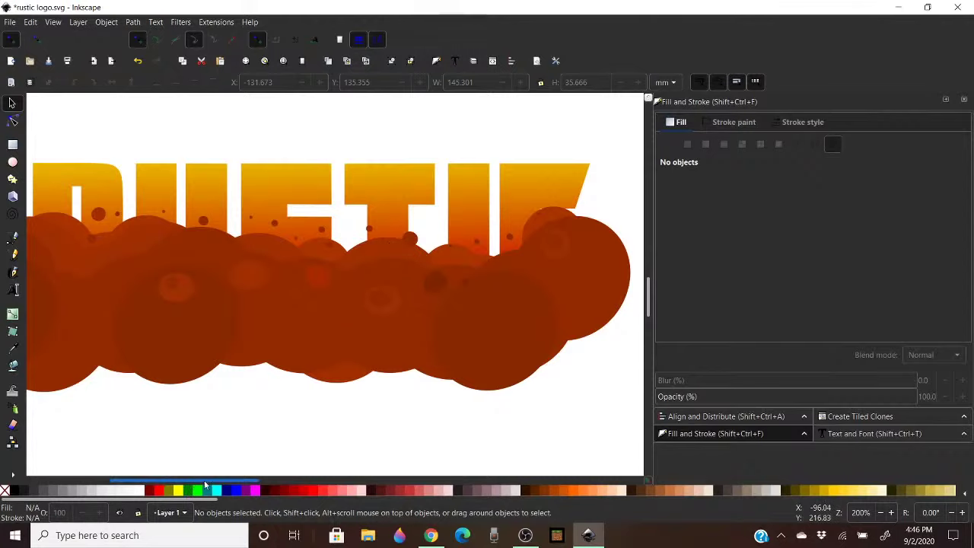
left_click_drag(204, 480, 275, 480)
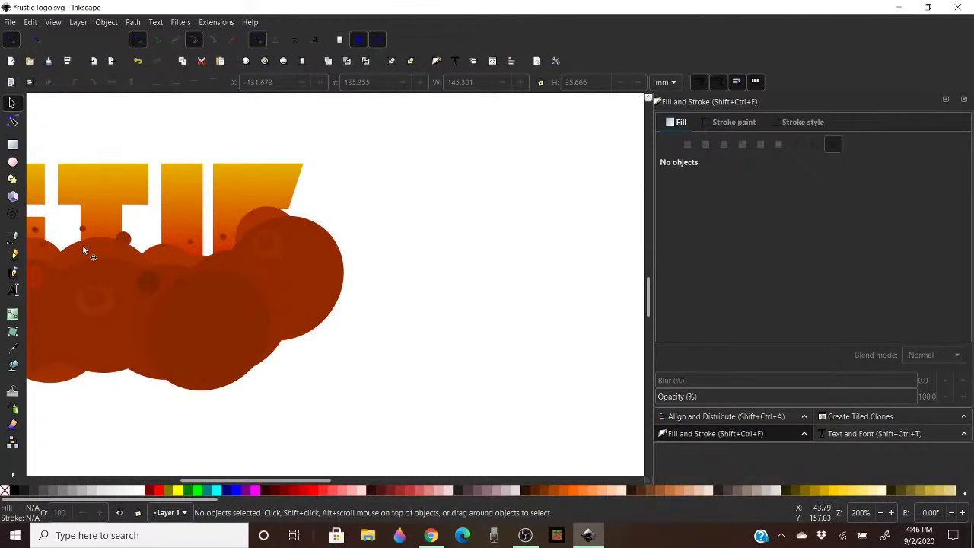
left_click(223, 186)
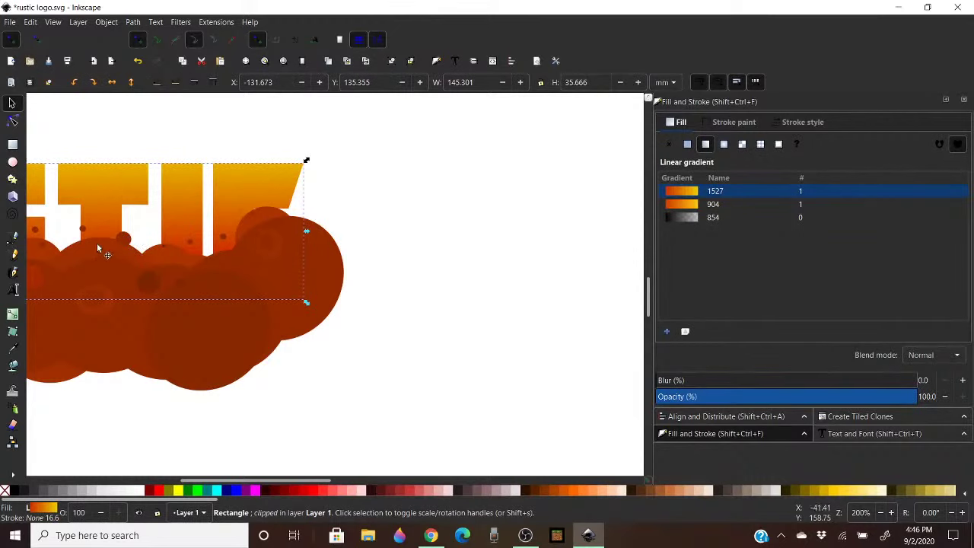
right_click(133, 251)
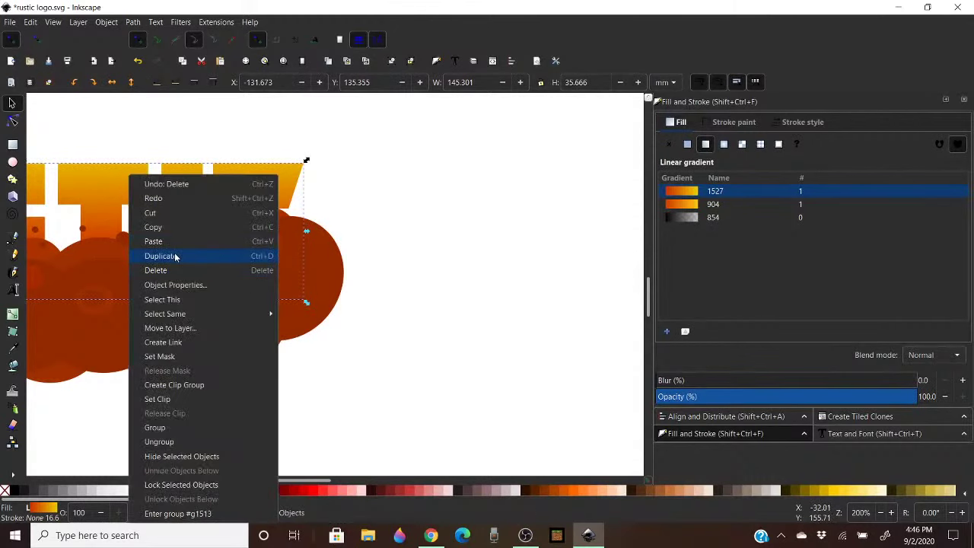
left_click(162, 256)
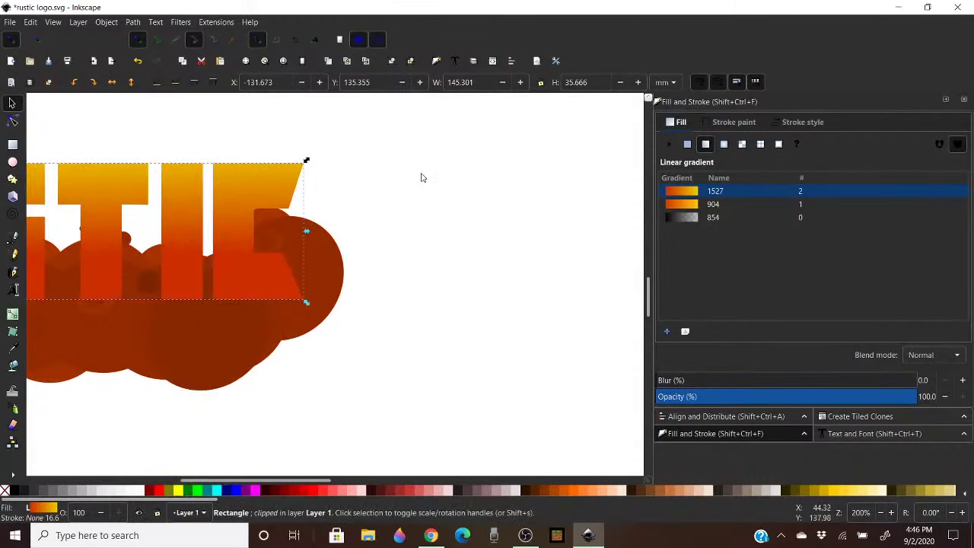
key("Delete")
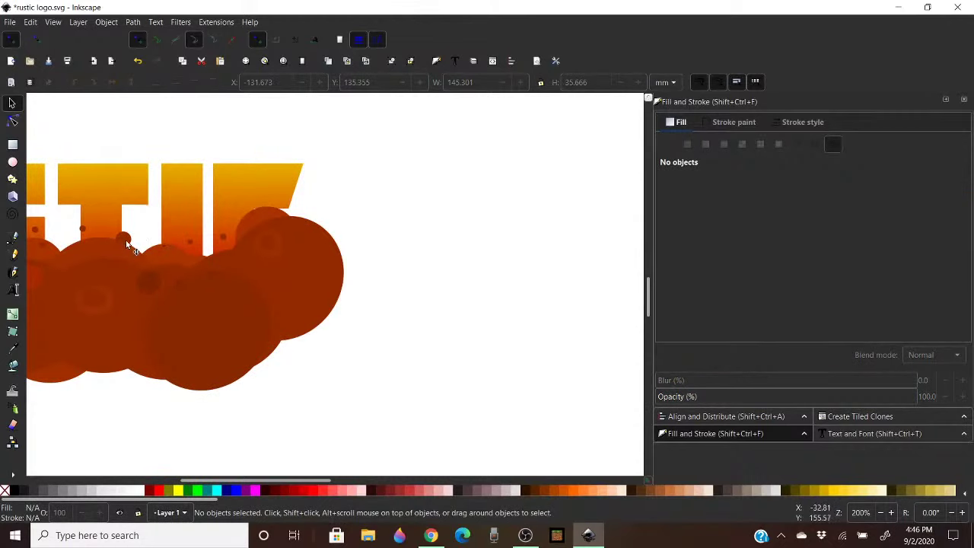
Ungroup the dark red cloud into its separate circles and ovals
left_click(126, 244)
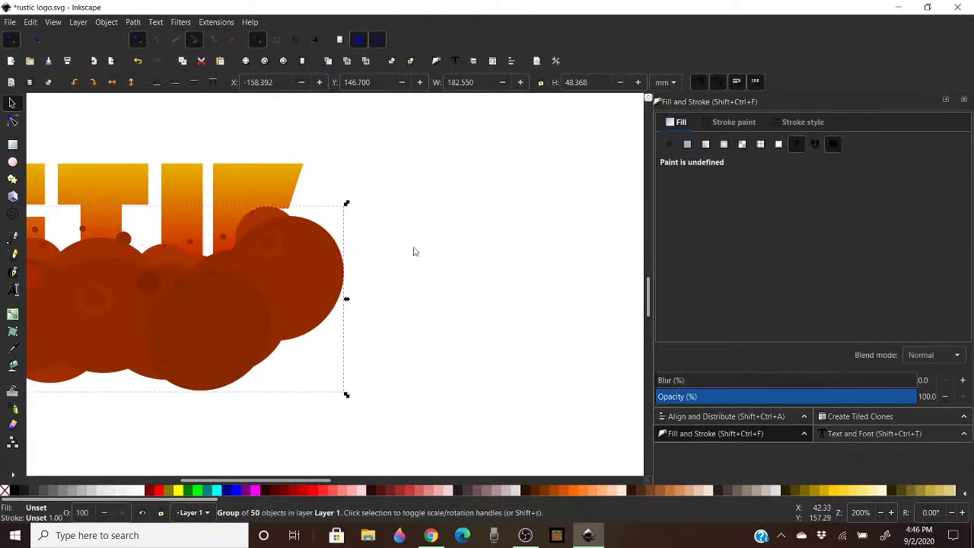
key("ctrl+g")
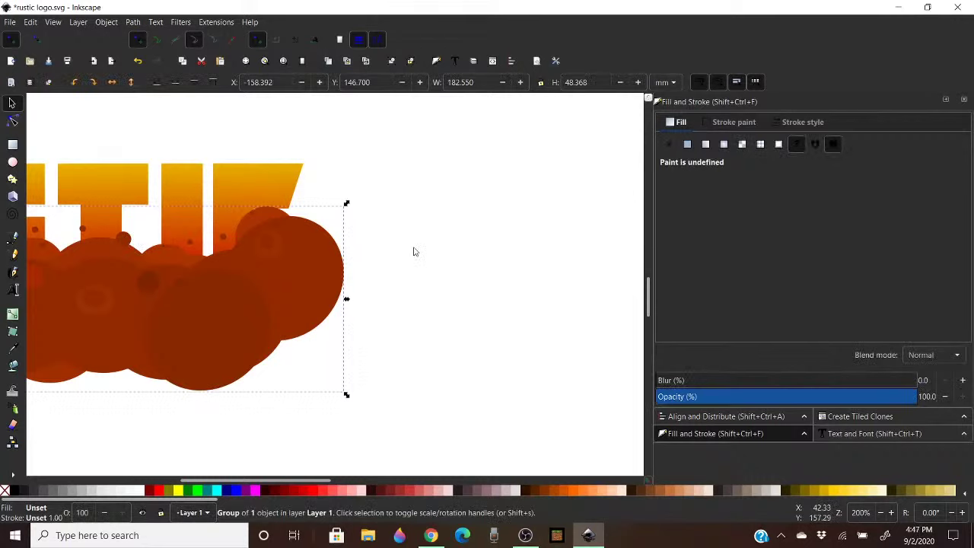
key("ctrl+z")
key("ctrl+shift+g")
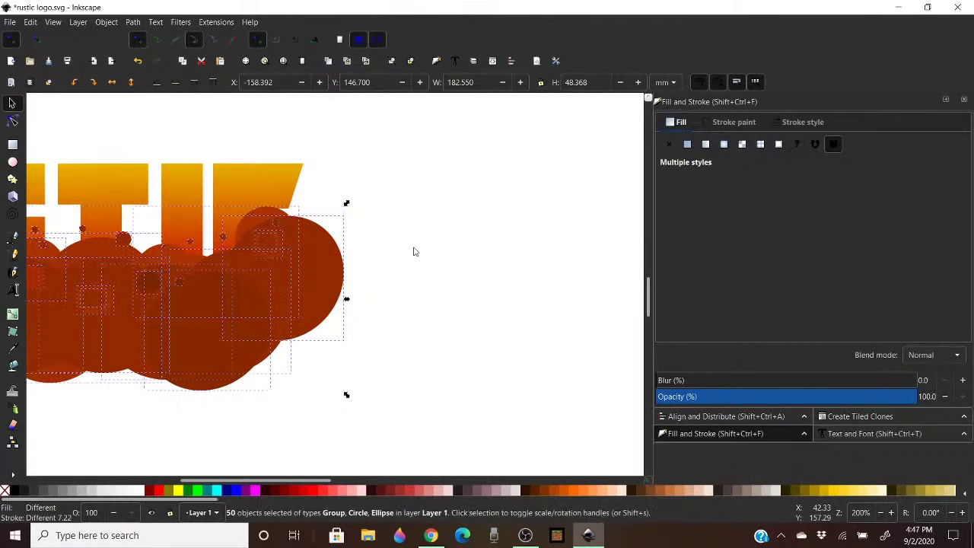
left_click(422, 272)
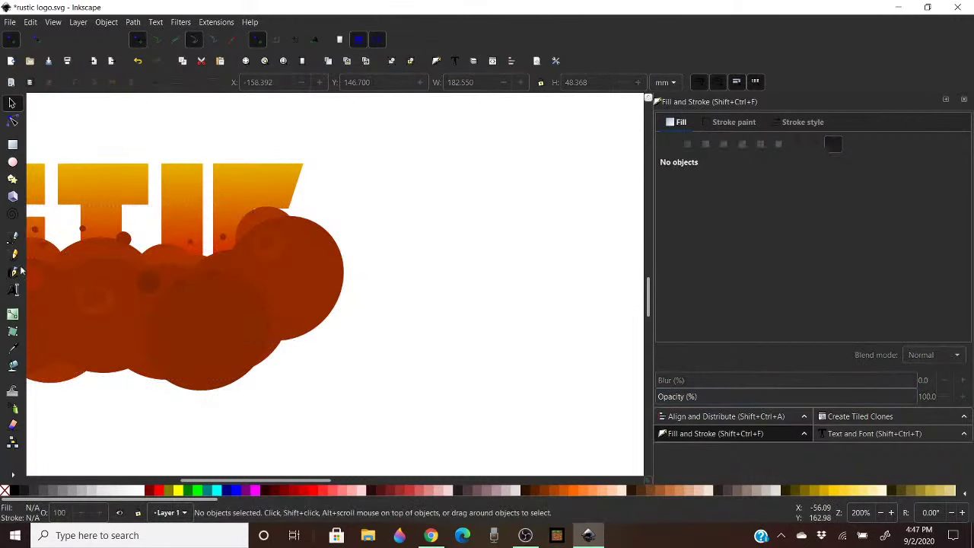
Duplicate the dark dot between the T and I, place the copy on the cloud's large circle under the C, and set its lightness to 25
left_click(124, 239)
right_click(125, 237)
left_click(174, 272)
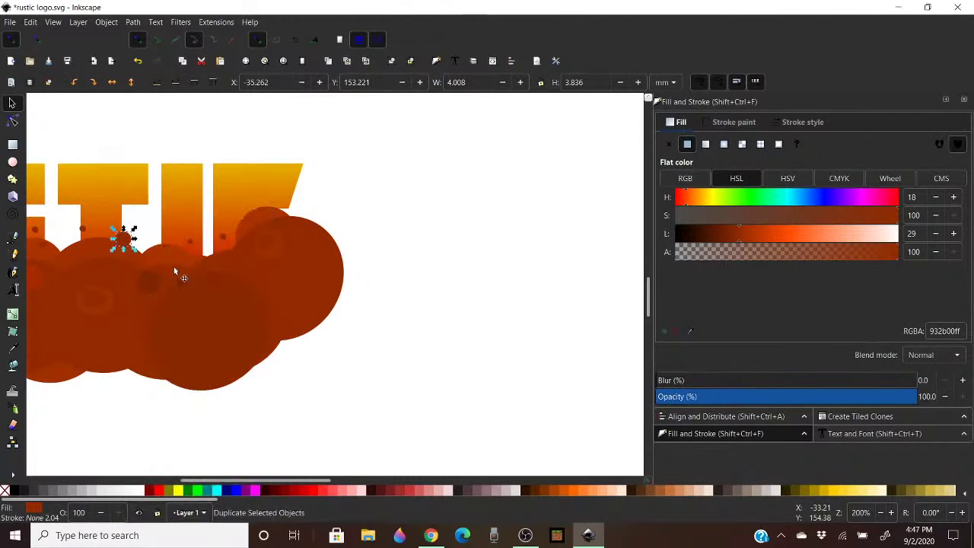
left_click_drag(128, 245, 279, 284)
left_click_drag(739, 237, 730, 233)
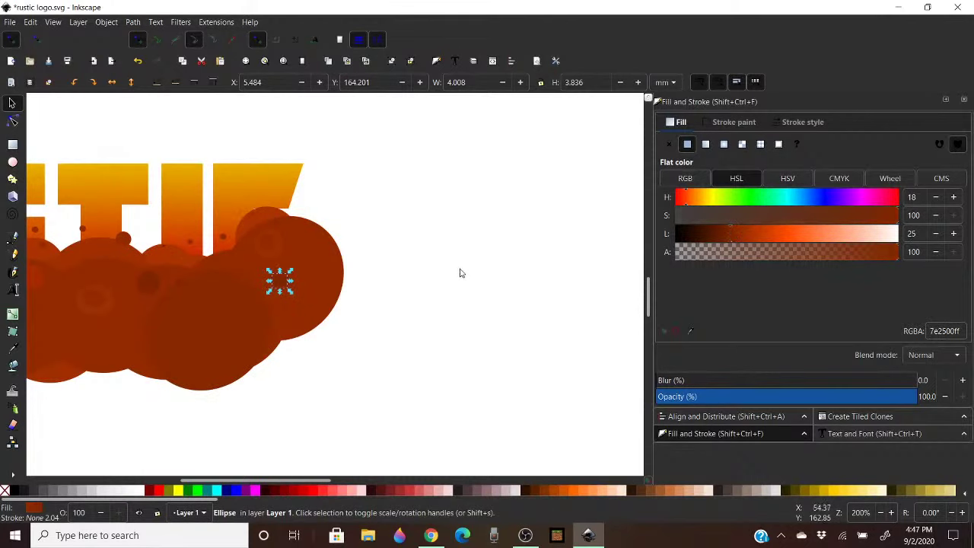
key("Escape")
left_click(284, 191)
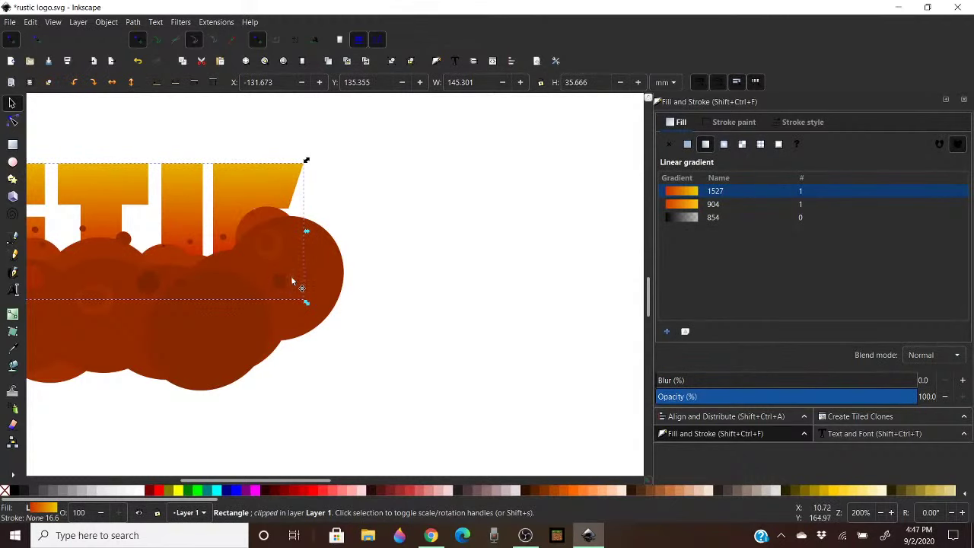
left_click_drag(281, 276, 259, 279)
Duplicate the new dot under the C, shrink the copy to about 2.2 by 2.5 mm beside it, and lighten its fill slightly
right_click(262, 278)
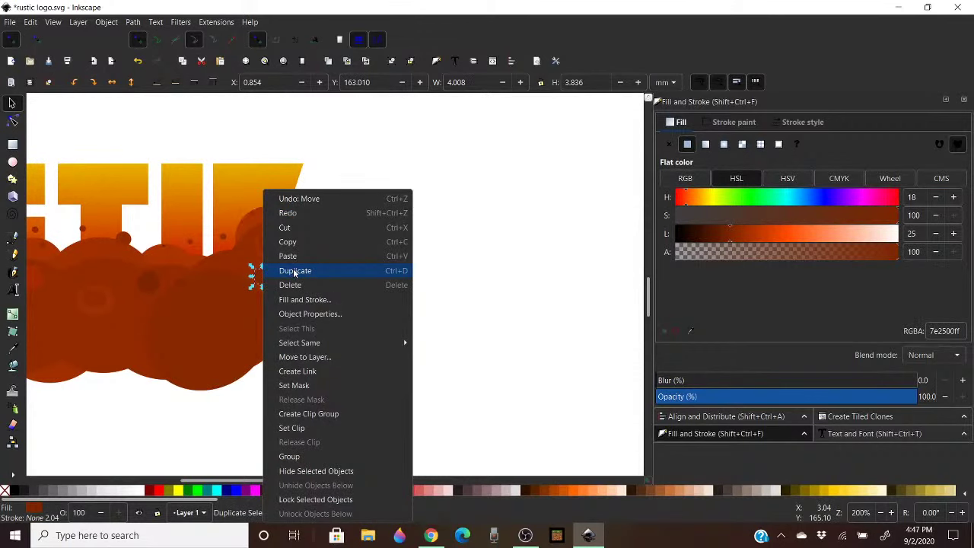
left_click(293, 270)
left_click_drag(267, 276, 290, 276)
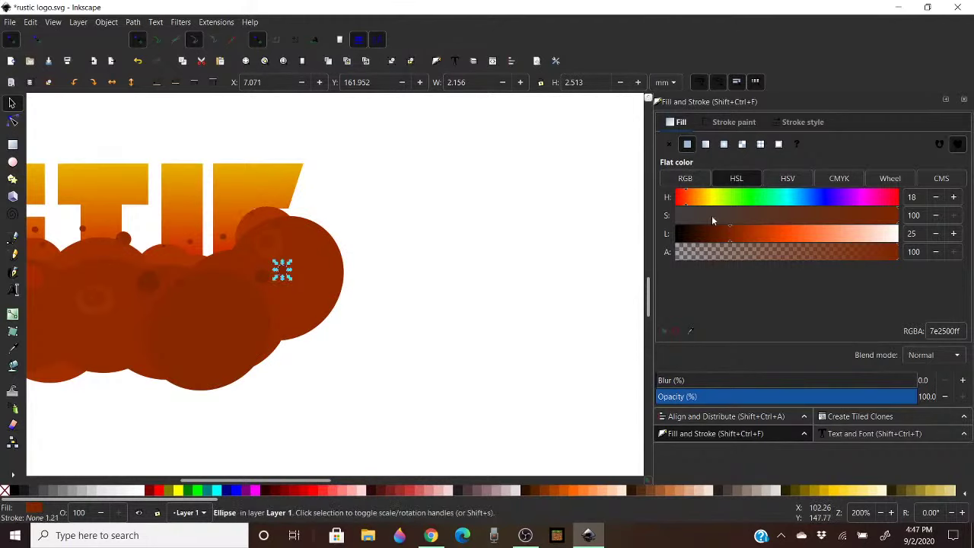
left_click_drag(734, 234, 737, 233)
left_click(442, 315)
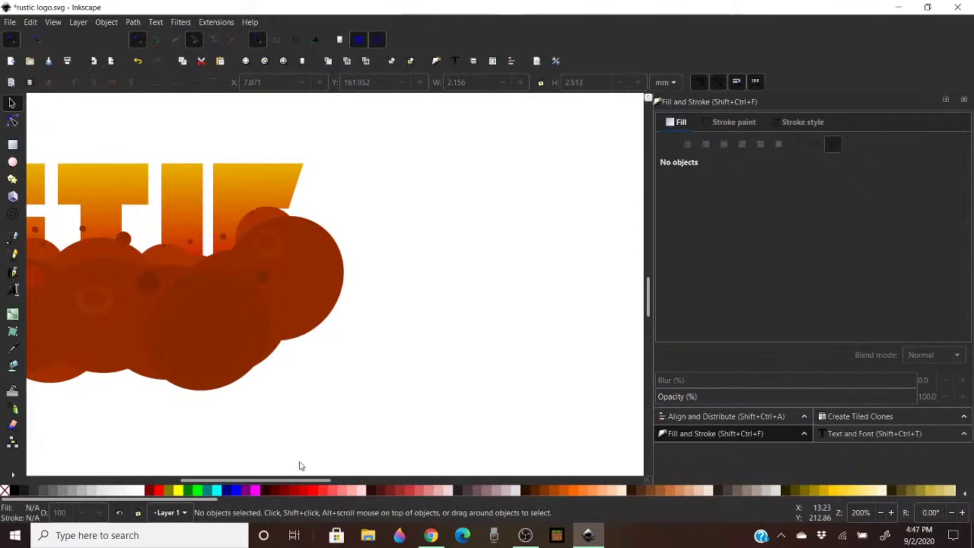
Select all the circles, ovals and dots of the cloud, without the lettering, and group them
left_click_drag(291, 477, 191, 437)
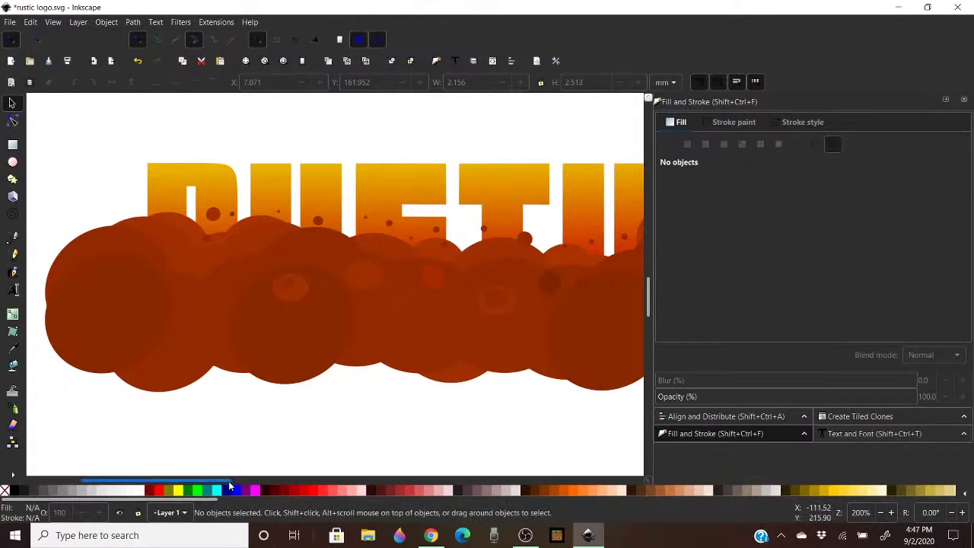
mouse_move(228, 481)
left_mouse_down()
mouse_move(282, 475)
mouse_move(231, 468)
mouse_move(242, 468)
left_mouse_up()
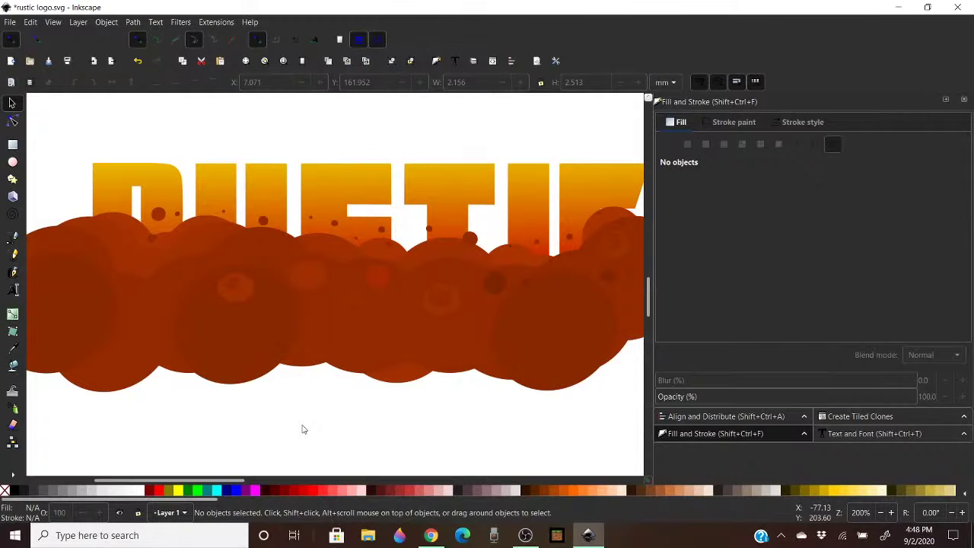
left_click(455, 192)
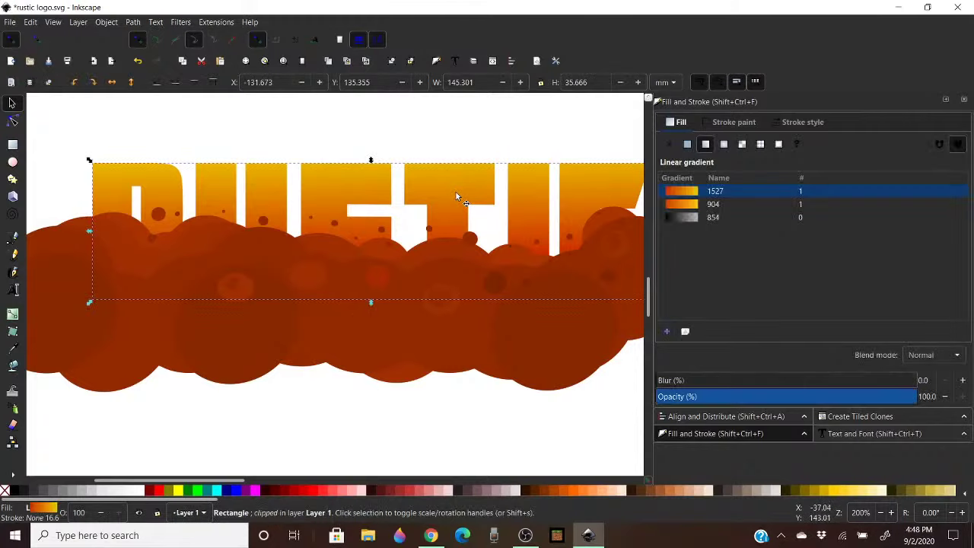
scroll(417, 263, "down", 2)
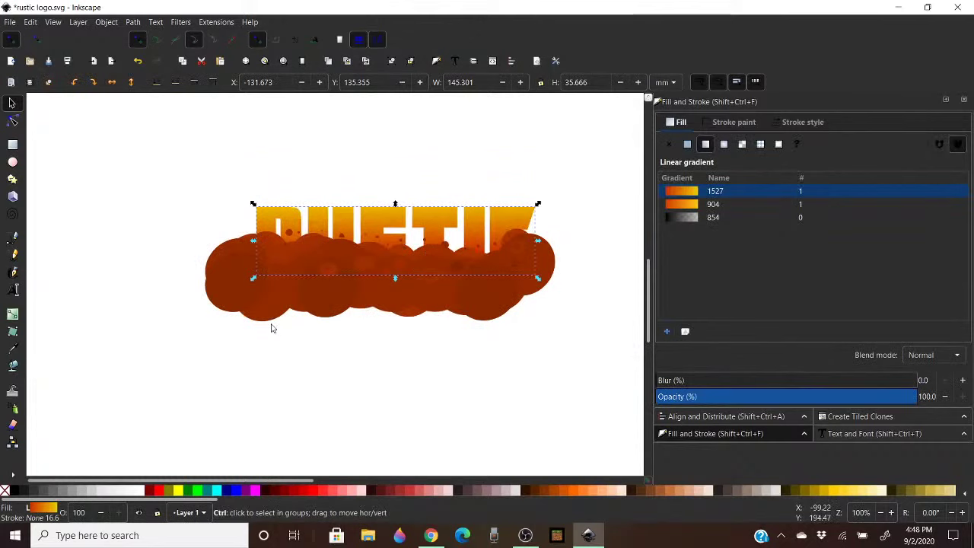
left_click(162, 237)
left_click_drag(152, 213, 644, 353)
right_click(493, 284)
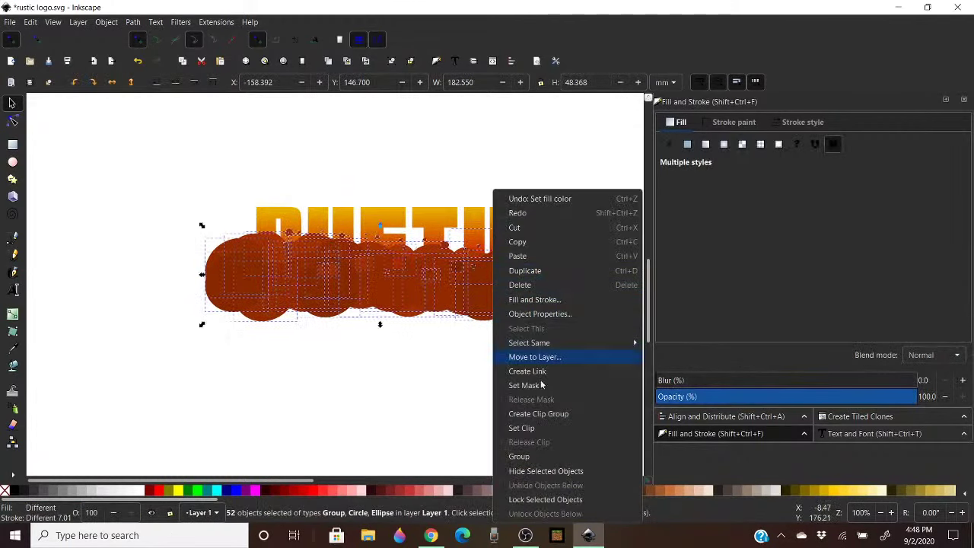
left_click(519, 457)
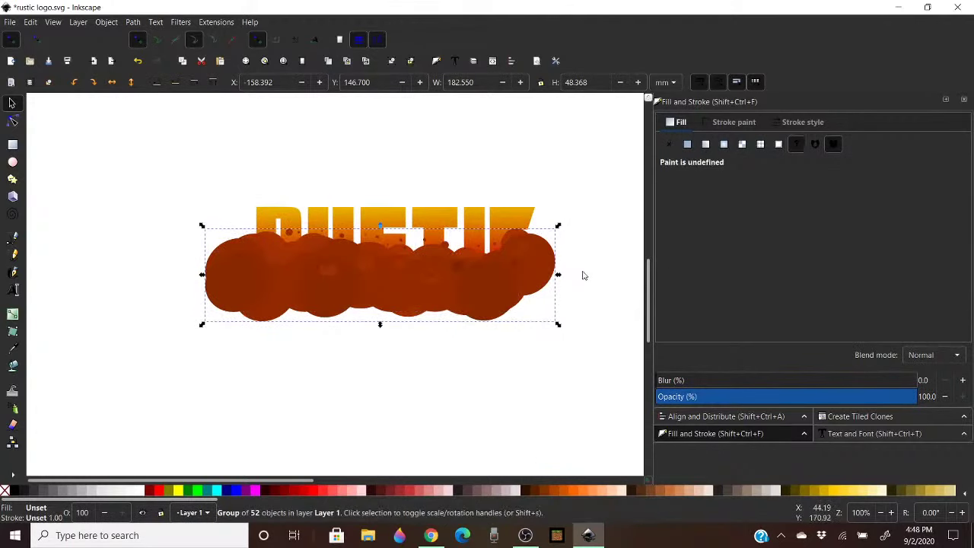
Duplicate the gradient RUSTIC lettering and use the copy to clip the cloud group to the letter shapes
left_click(601, 267)
left_click(501, 211)
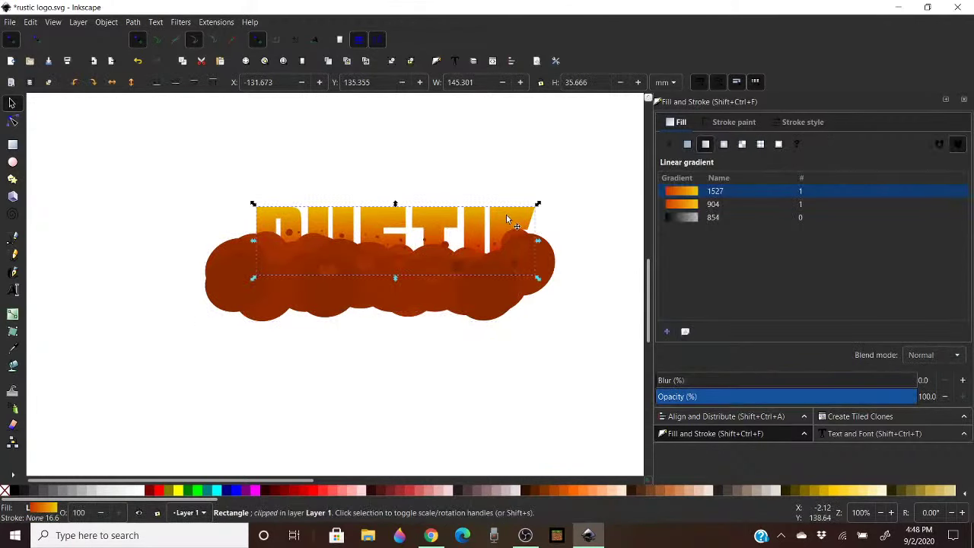
right_click(507, 217)
left_click(538, 278)
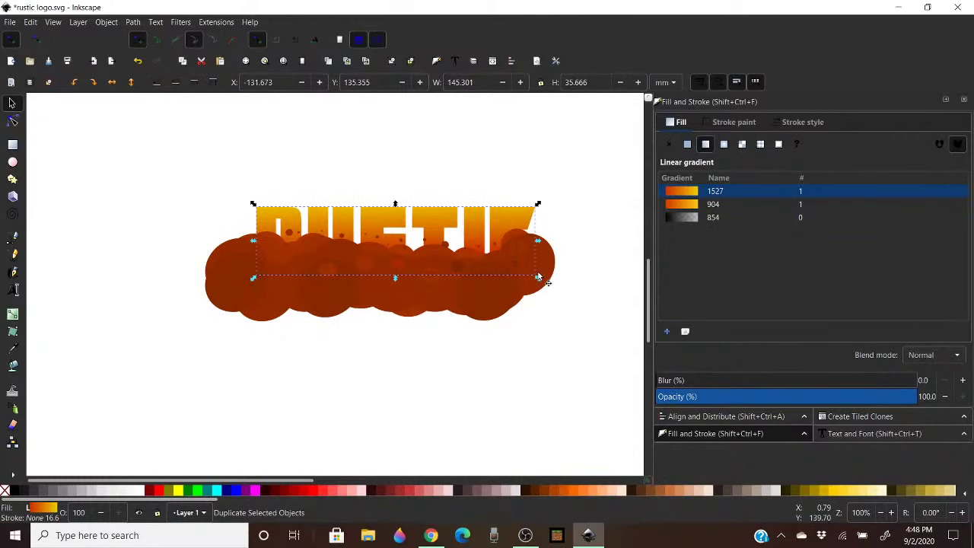
left_click(488, 301, "shift")
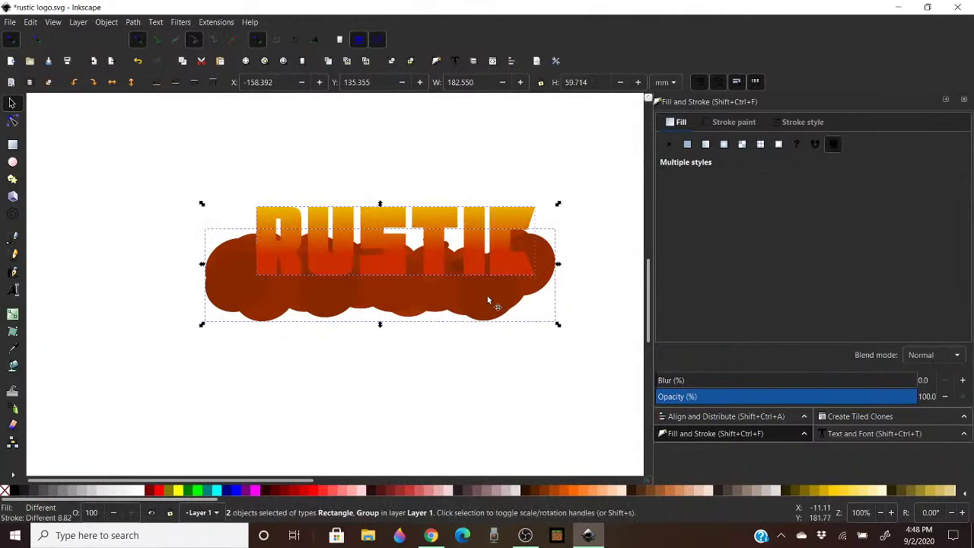
right_click(487, 296)
left_click(552, 404)
left_click(556, 389)
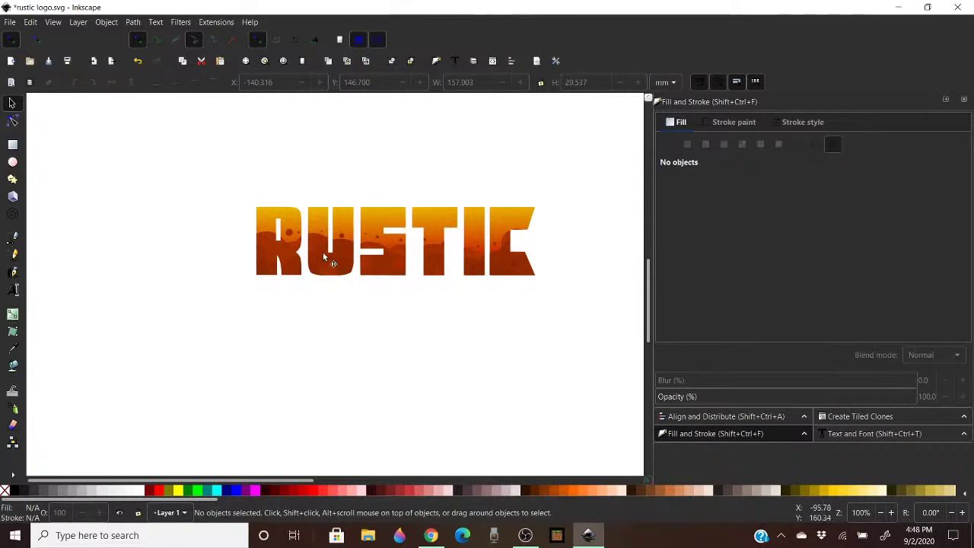
scroll(315, 252, "up", 2)
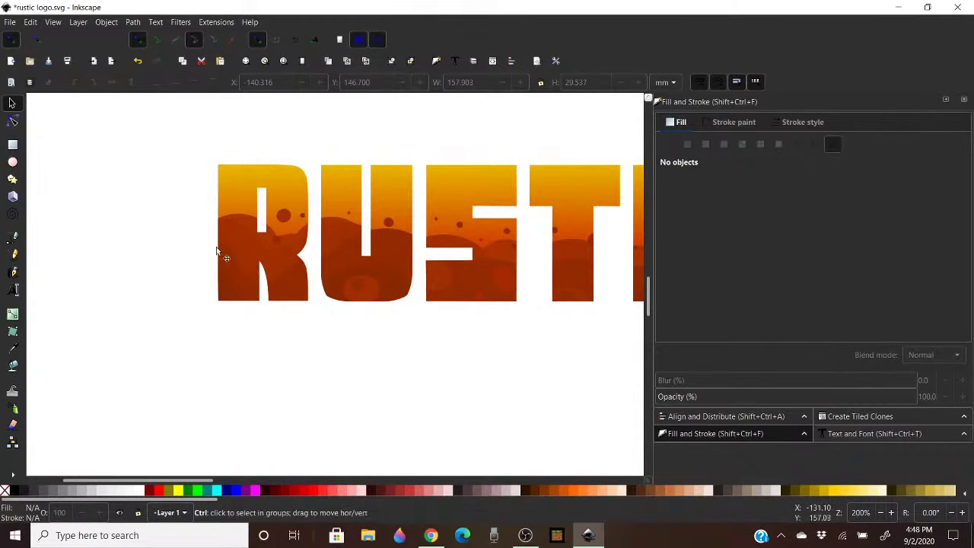
scroll(180, 242, "down", 2)
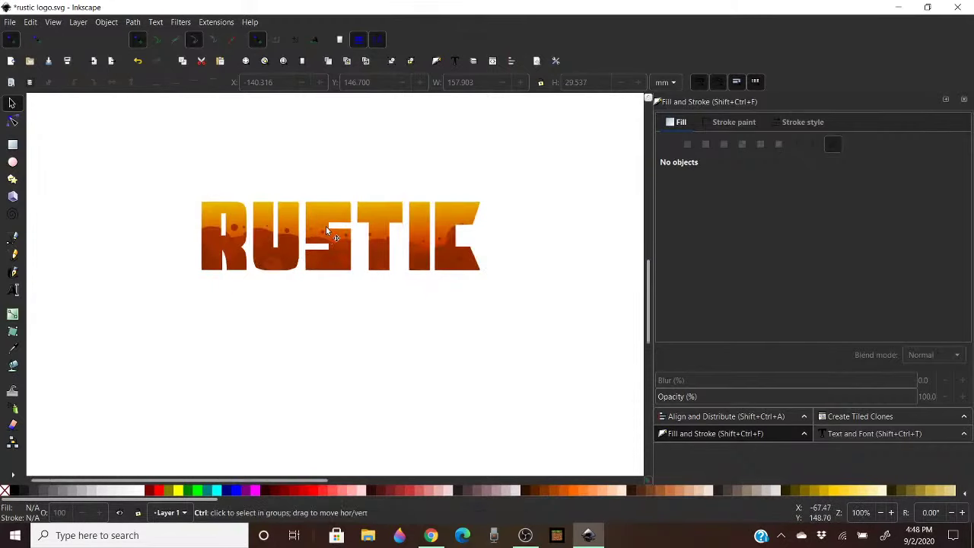
scroll(337, 231, "up", 1)
scroll(337, 205, "up", 1)
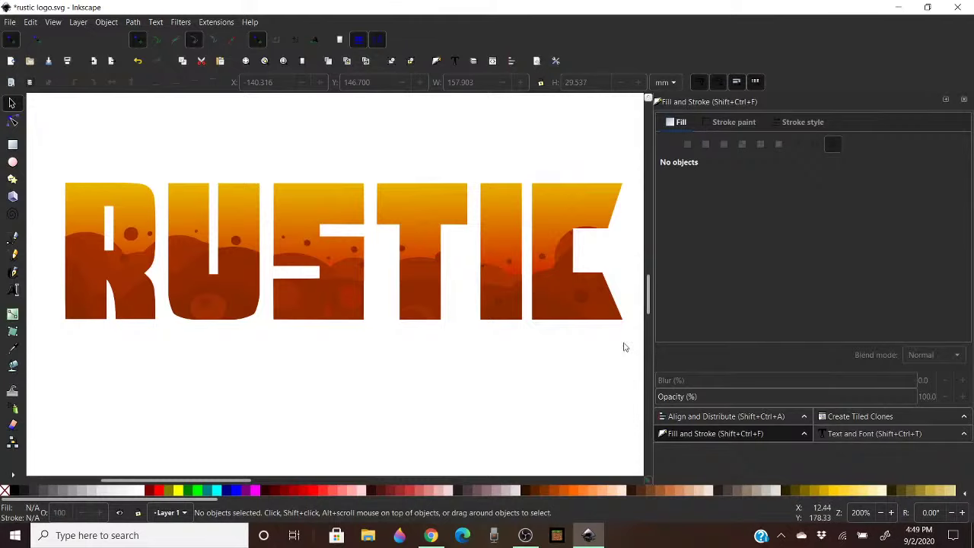
scroll(647, 289, "up", 2)
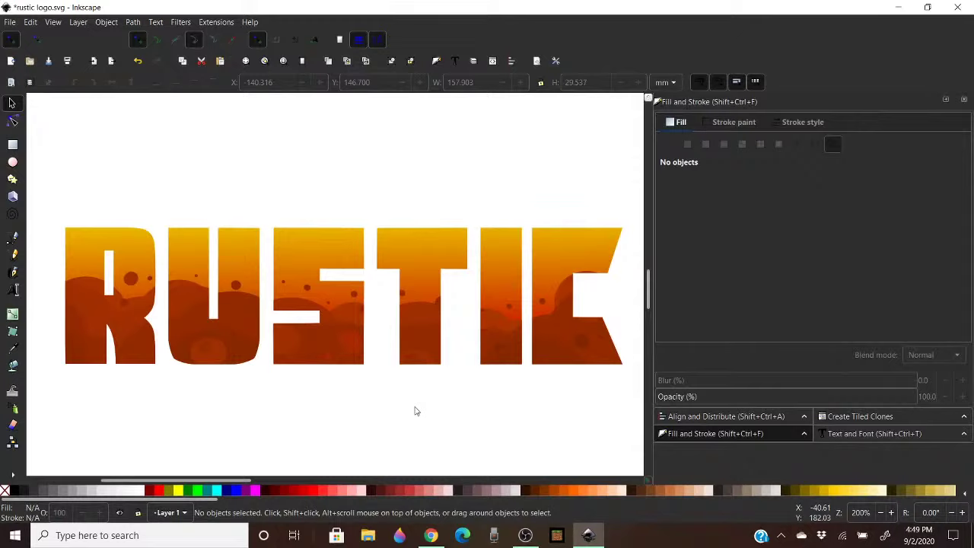
Undo the clipping of the rust circles to the RUSTIC lettering
key("ctrl+z")
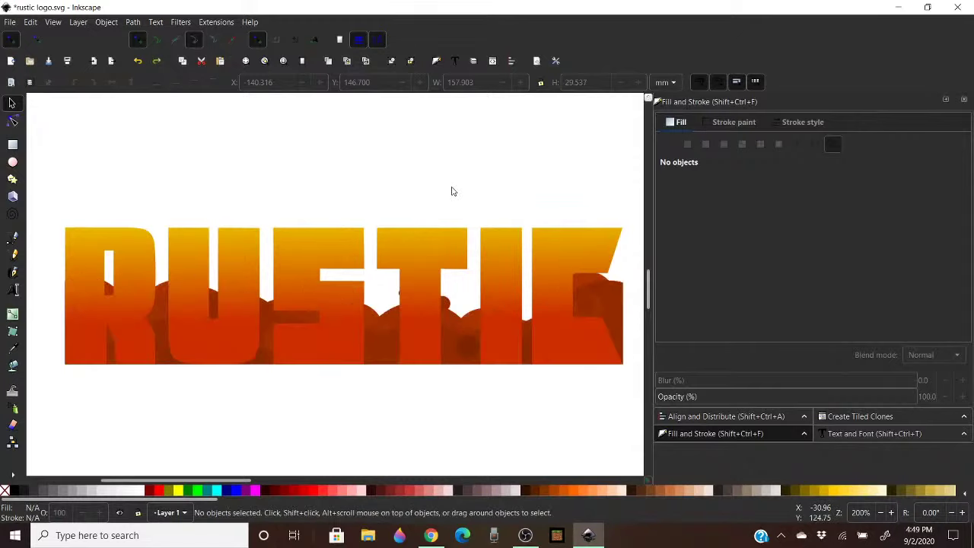
key("ctrl+z")
key("ctrl+z")
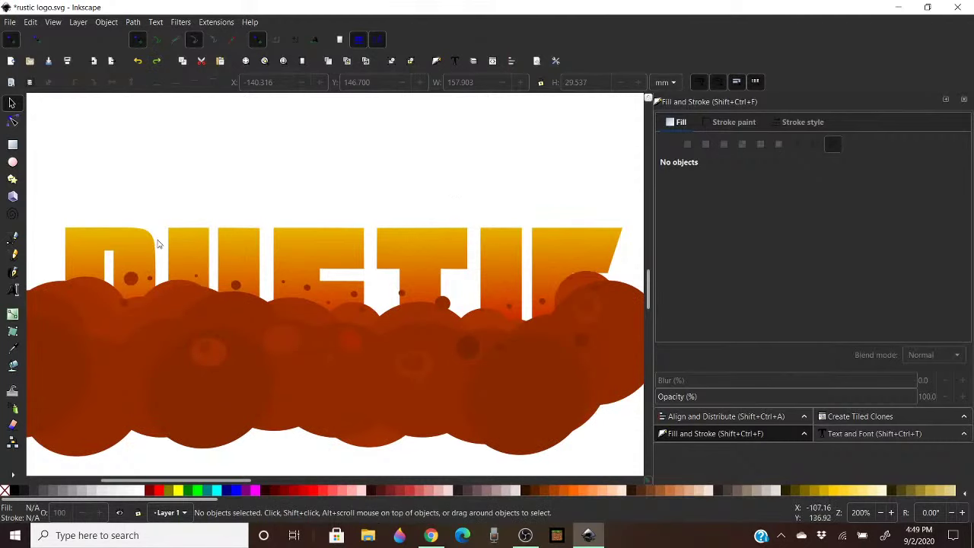
Duplicate the large dot on the R and place the copy on the rust cloud below the R's left stem
left_click(131, 280)
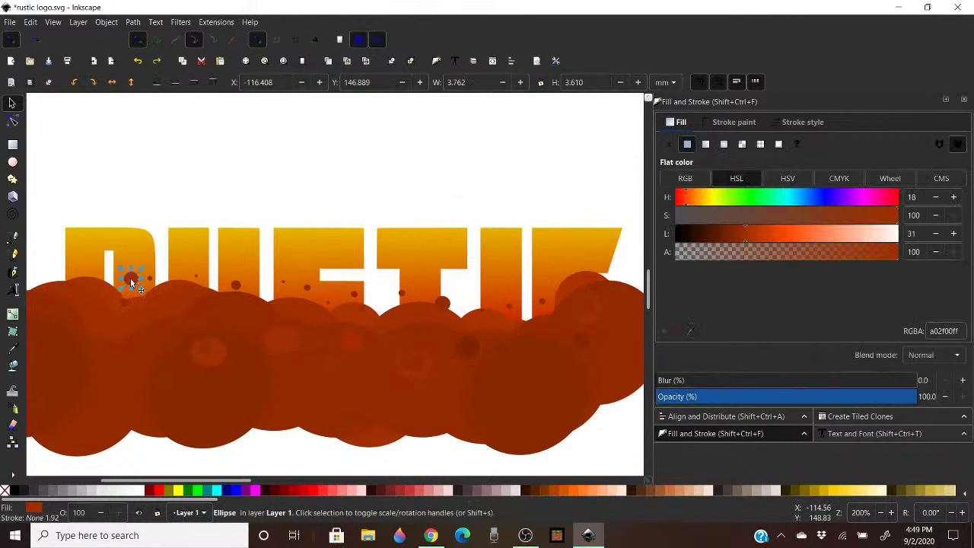
right_click(131, 280)
left_click(185, 268)
left_click_drag(131, 280, 81, 312)
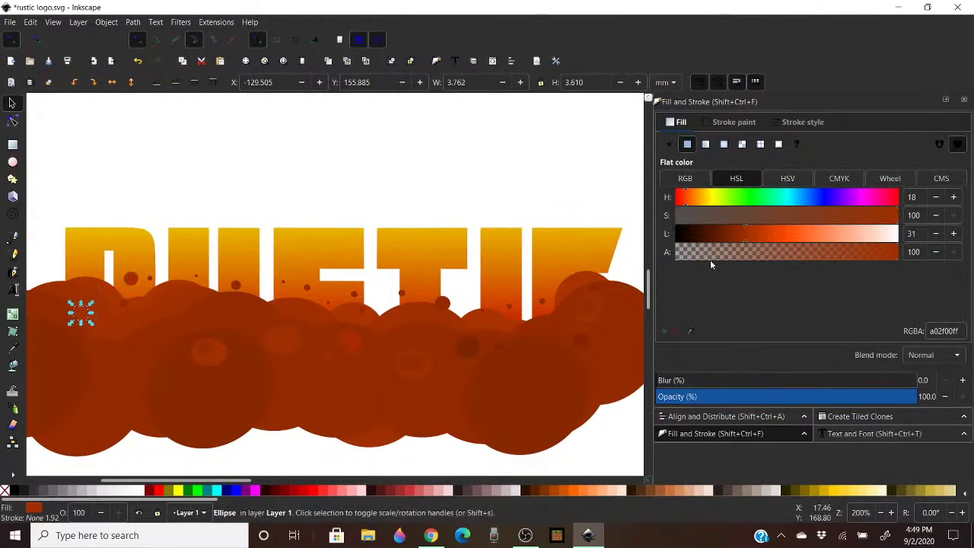
Darken the copied dot's fill to lightness 26 and enlarge it to about 5.6 mm wide
left_click(740, 233)
left_click(734, 230)
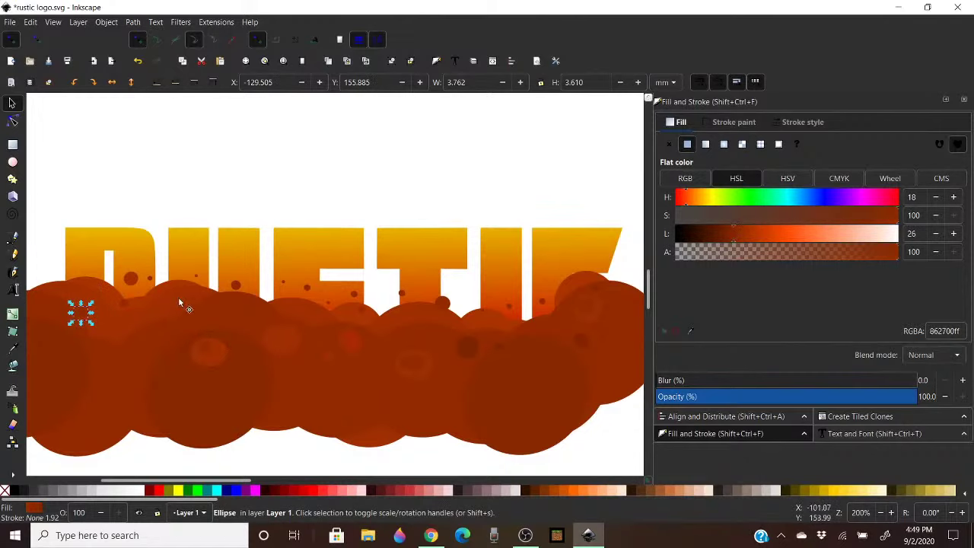
key("ctrl")
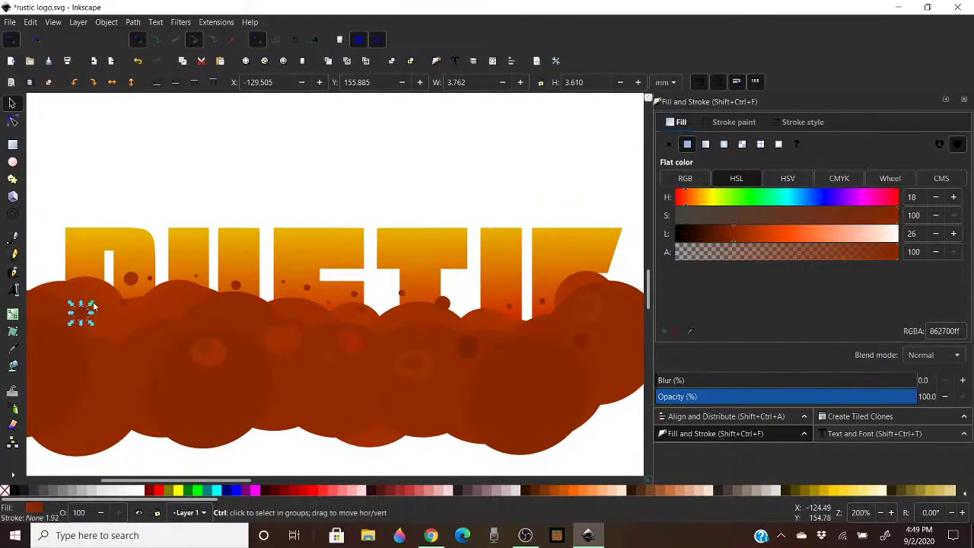
left_click_drag(95, 303, 102, 294)
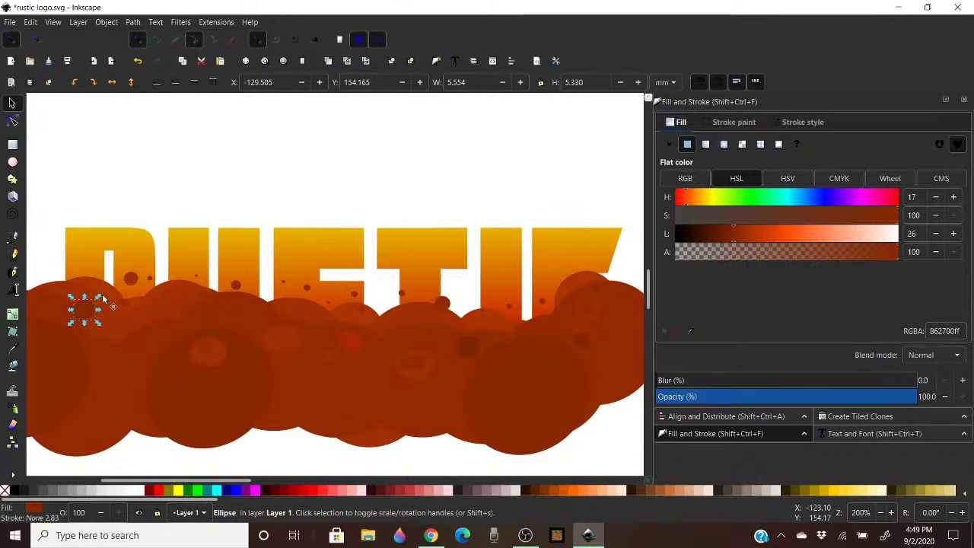
Duplicate the enlarged dark dot and shrink the copy to about 3.6 mm wide
right_click(89, 314)
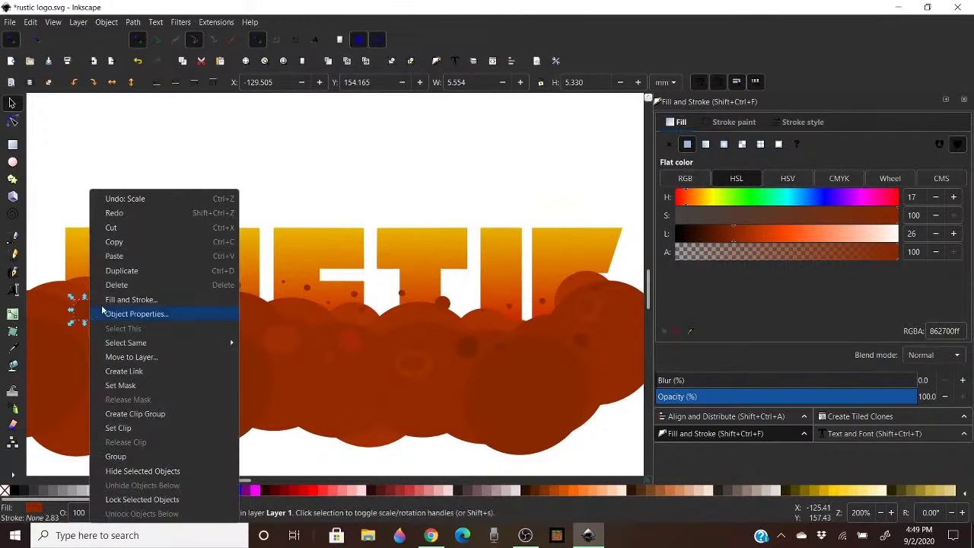
left_click(135, 272)
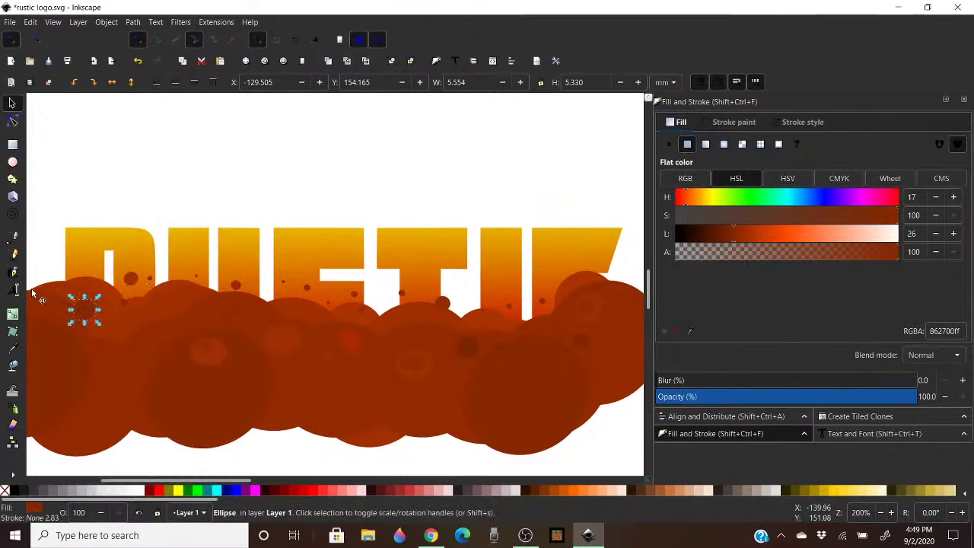
scroll(75, 316, "up", 2, "ctrl")
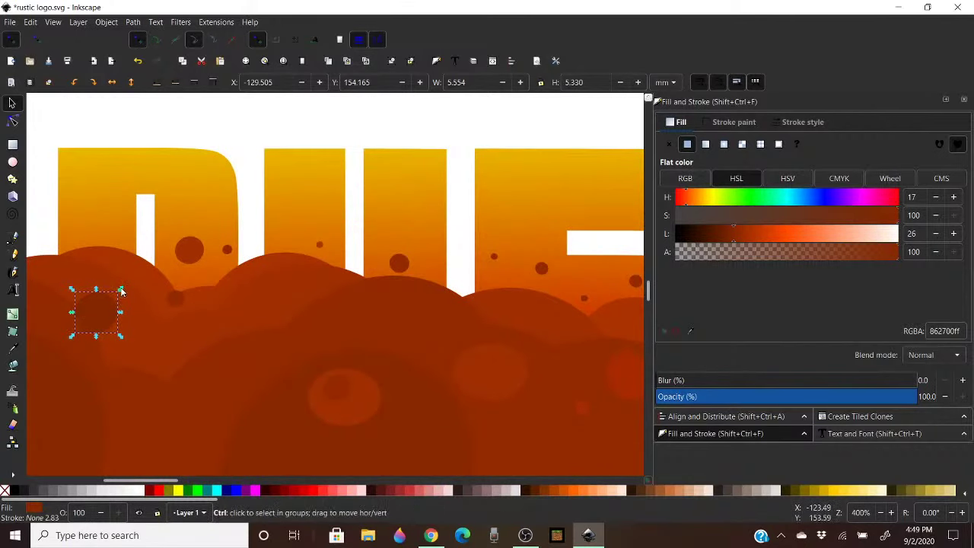
left_click_drag(121, 290, 96, 315)
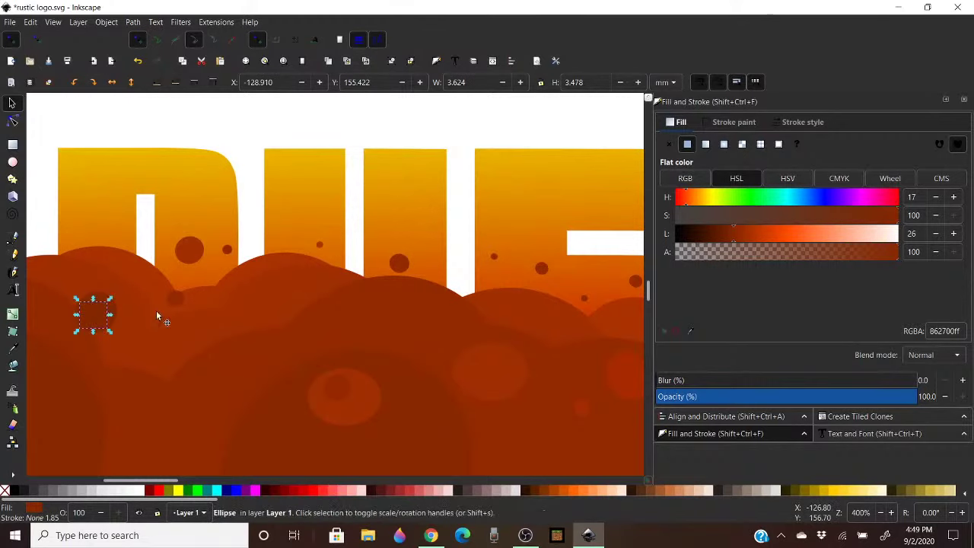
Set the smaller copy's fill lightness to 29 and centre it inside the larger dark dot
left_click(739, 233)
left_click_drag(96, 322, 100, 319)
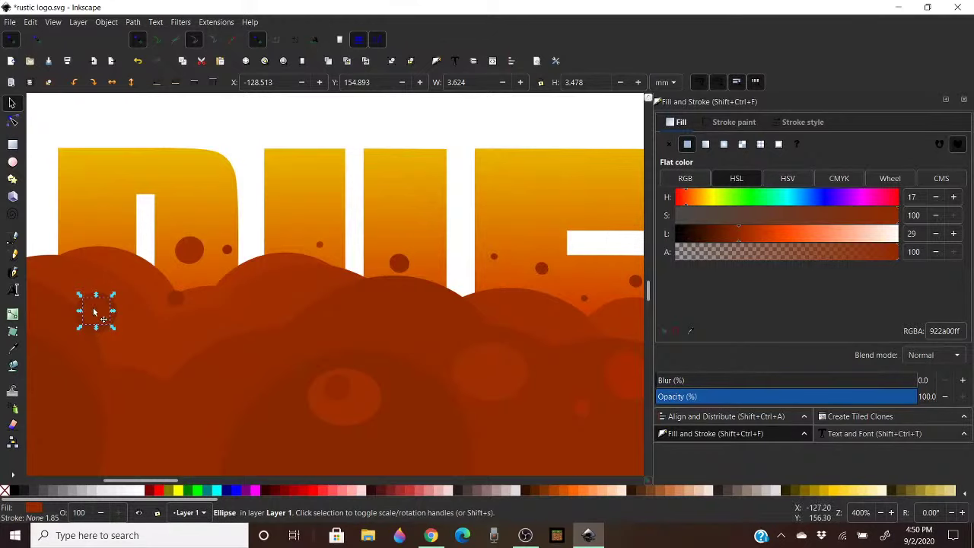
left_click_drag(93, 314, 95, 312)
Duplicate the small dot at the R's right edge, place the copy just above the ringed dot, and set its lightness to 35
left_click(227, 250)
right_click(237, 260)
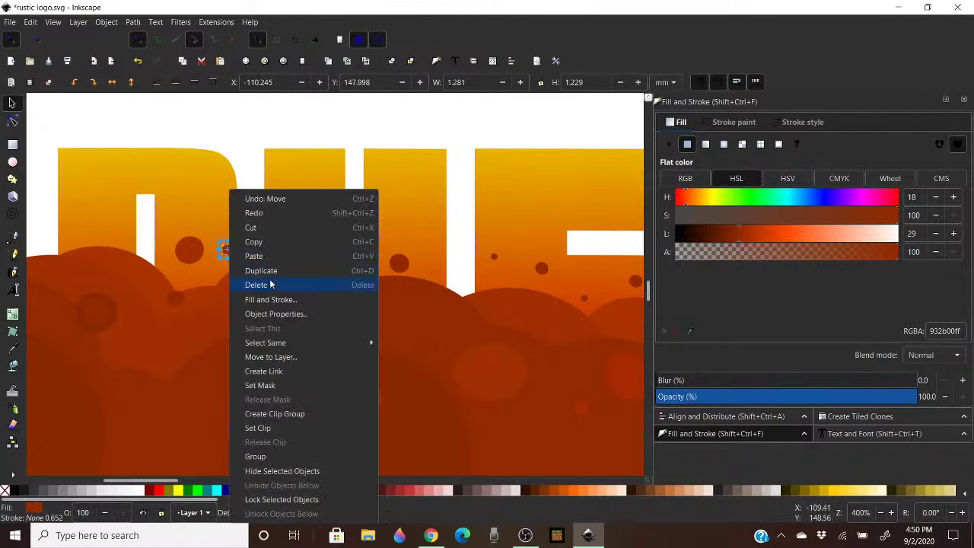
left_click(270, 274)
key("Escape")
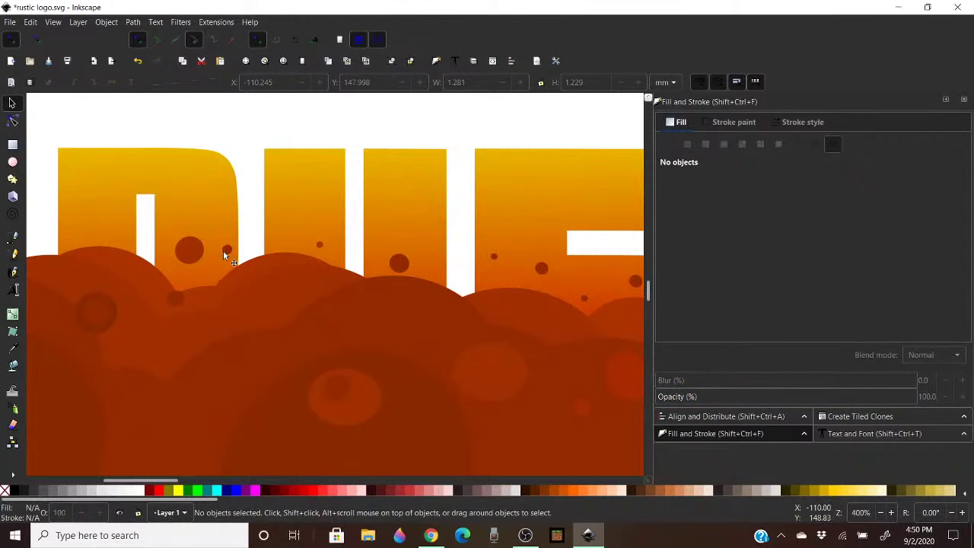
left_click(228, 250)
left_click_drag(228, 250, 76, 280)
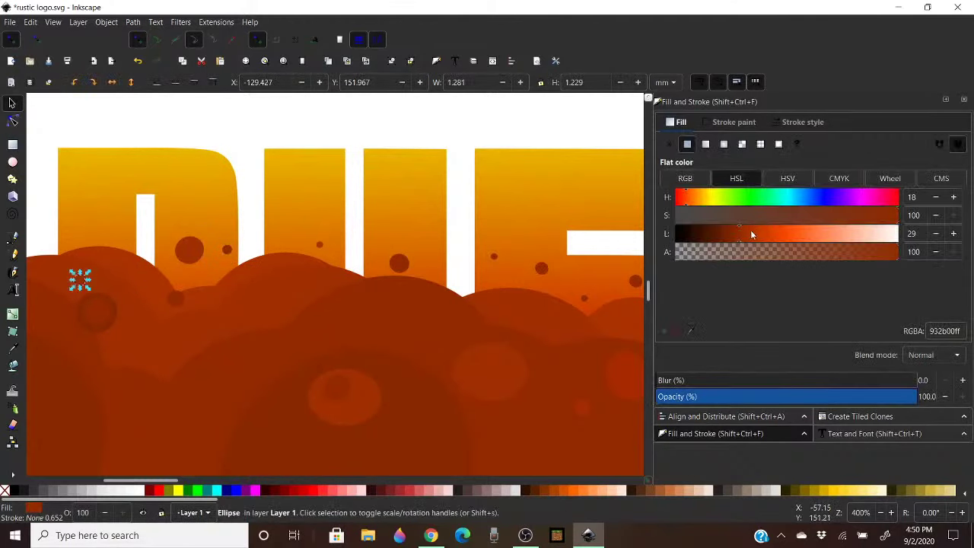
left_click_drag(747, 233, 755, 234)
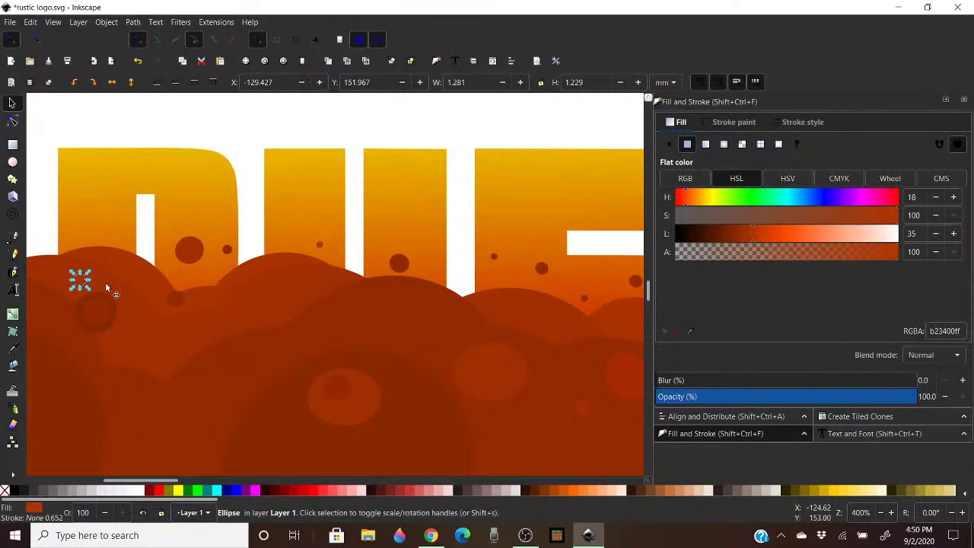
left_click(40, 227)
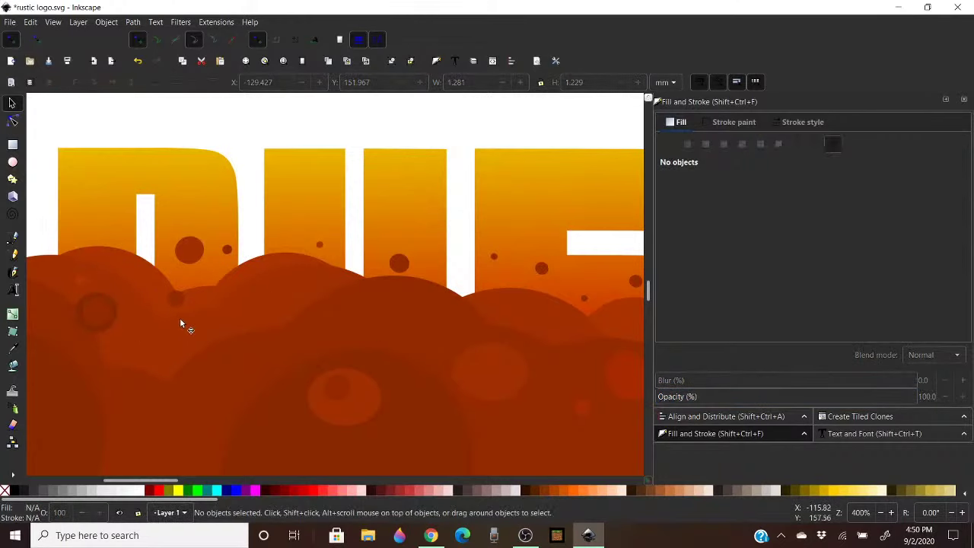
Duplicate the dot on the U's right stem, place the copy on the rust below the left stem, and set its lightness to 25
scroll(343, 318, "down", 1)
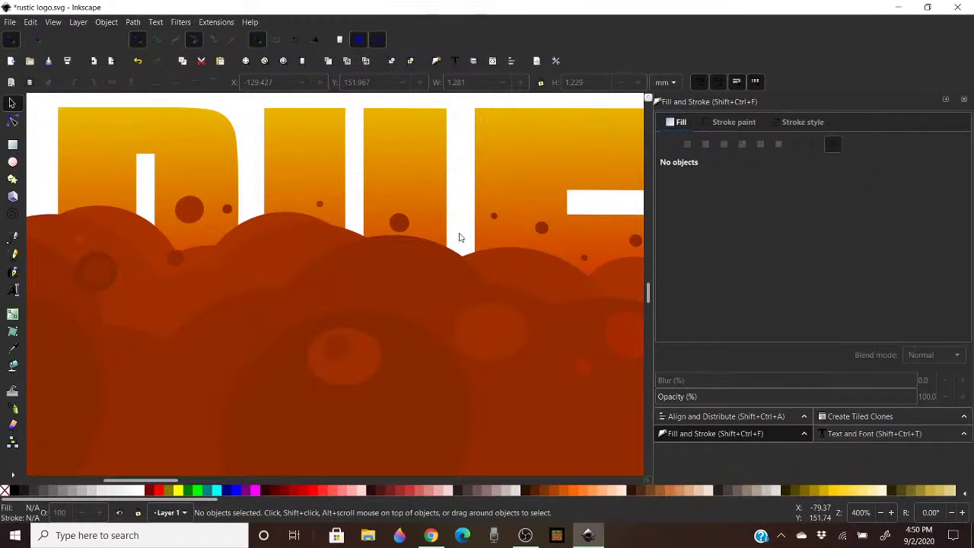
left_click(402, 226)
right_click(402, 226)
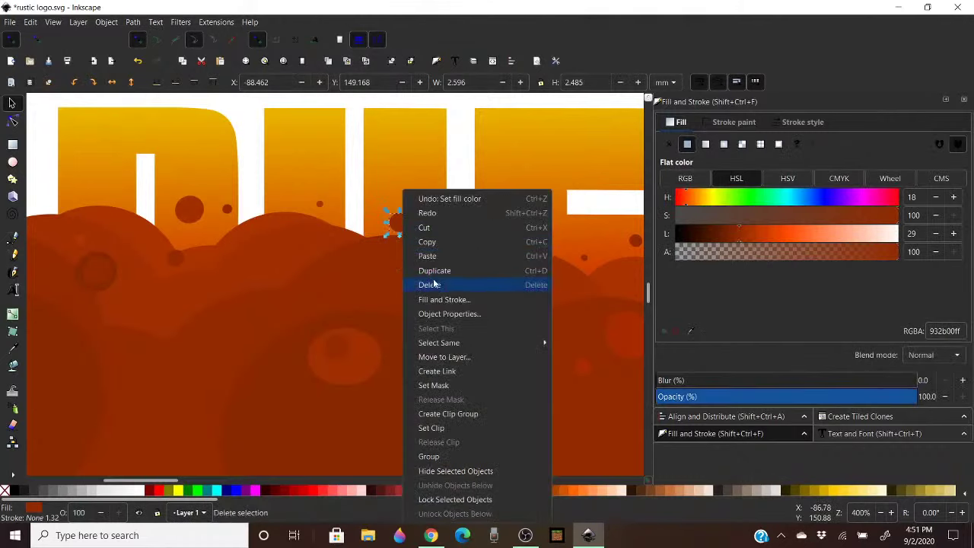
left_click(408, 269)
left_click_drag(398, 220, 305, 271)
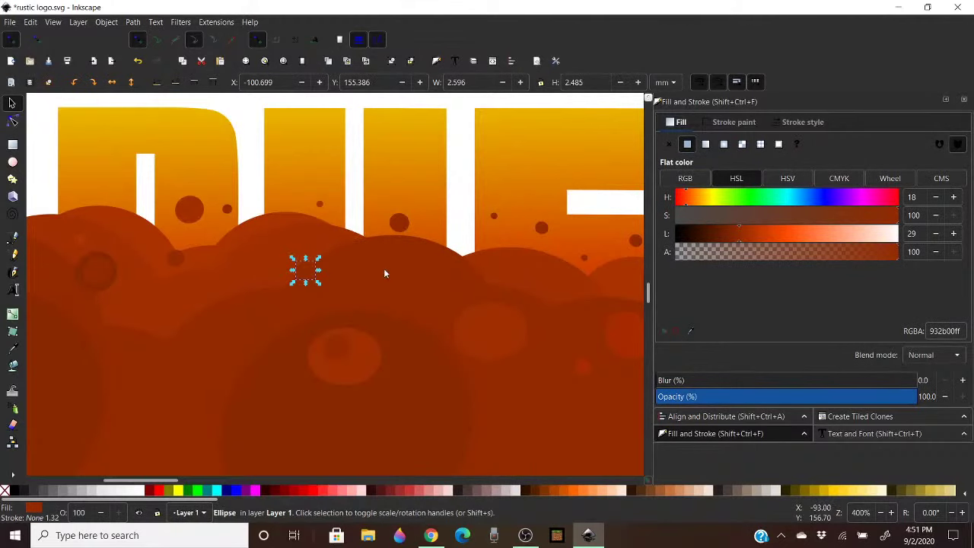
left_click(732, 238)
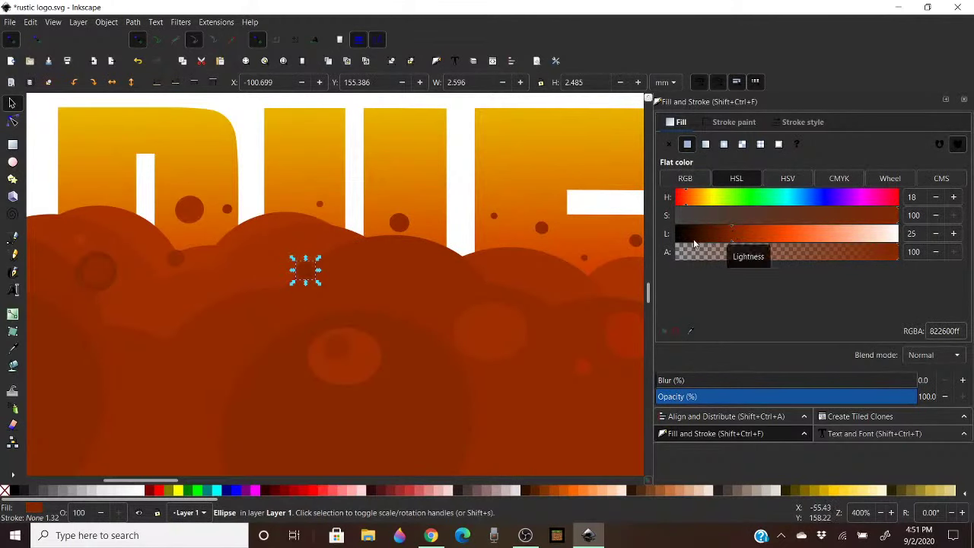
Duplicate that darkened dot, place the copy just above the light oval below the U, and set its lightness to 24
right_click(307, 272)
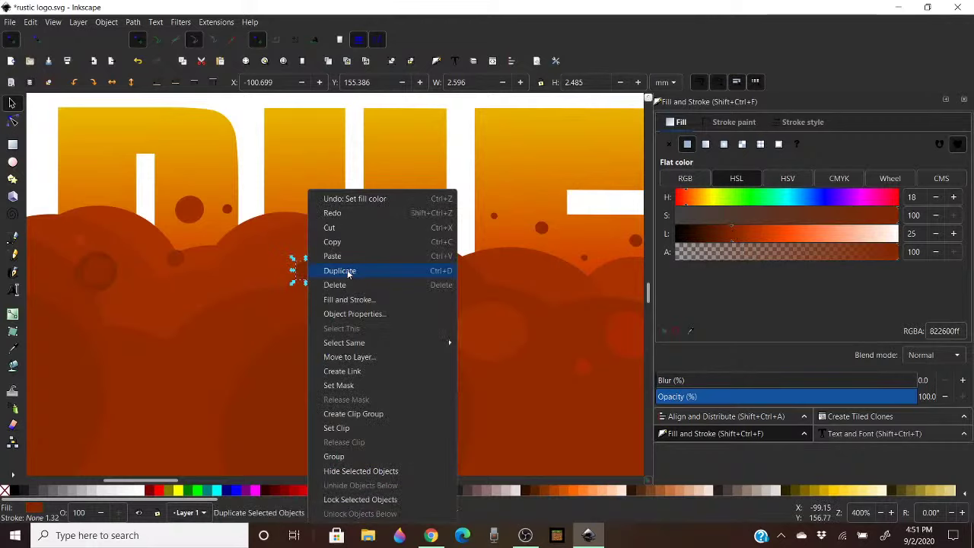
left_click(347, 274)
left_click_drag(305, 268, 374, 308)
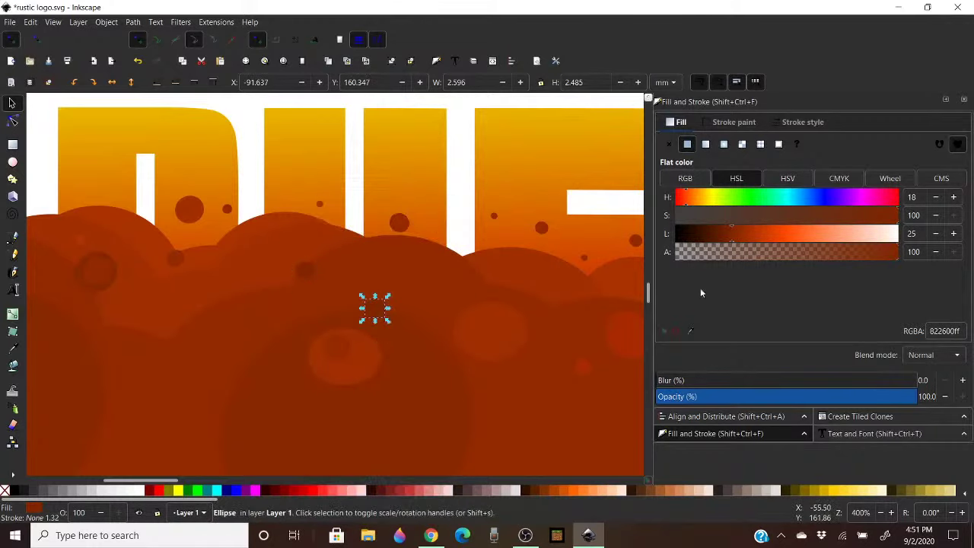
left_click(728, 234)
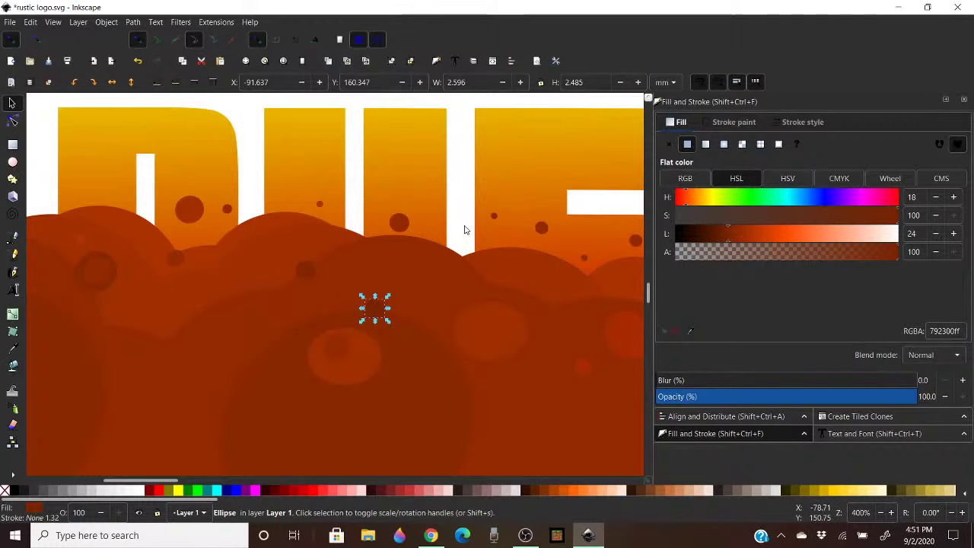
key("Escape")
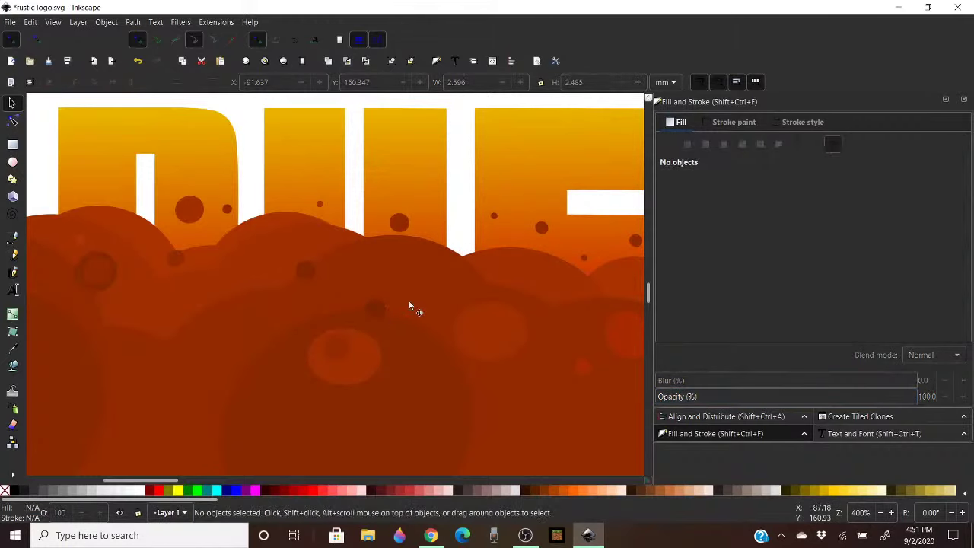
Duplicate the medium dot on the S, place the copy on the rust below the U's right stem, and set its lightness to 31
left_click(541, 229)
right_click(541, 229)
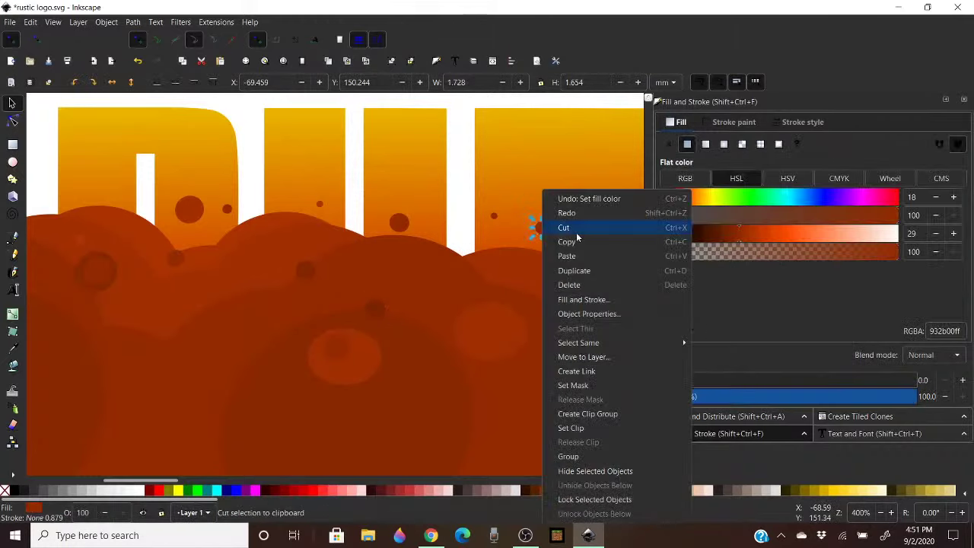
left_click(579, 271)
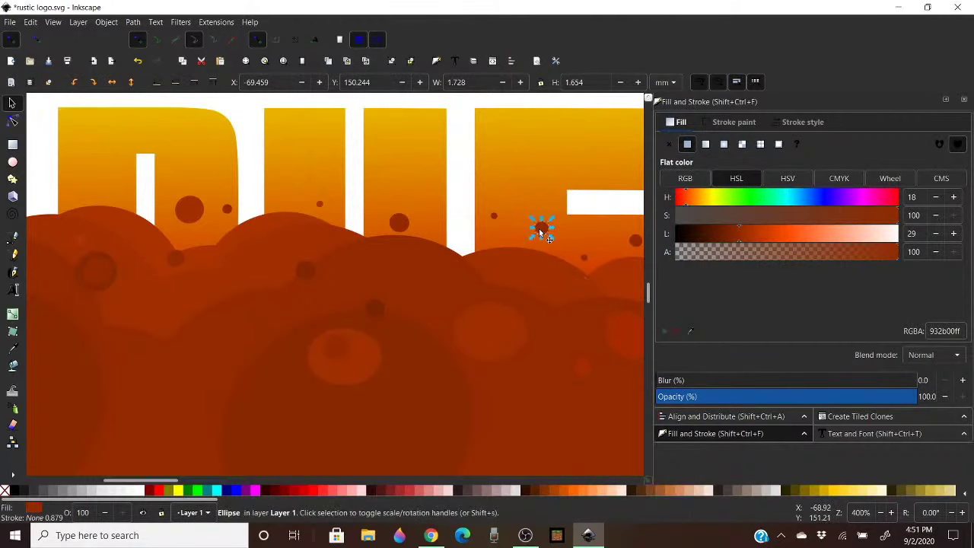
left_click_drag(542, 231, 416, 296)
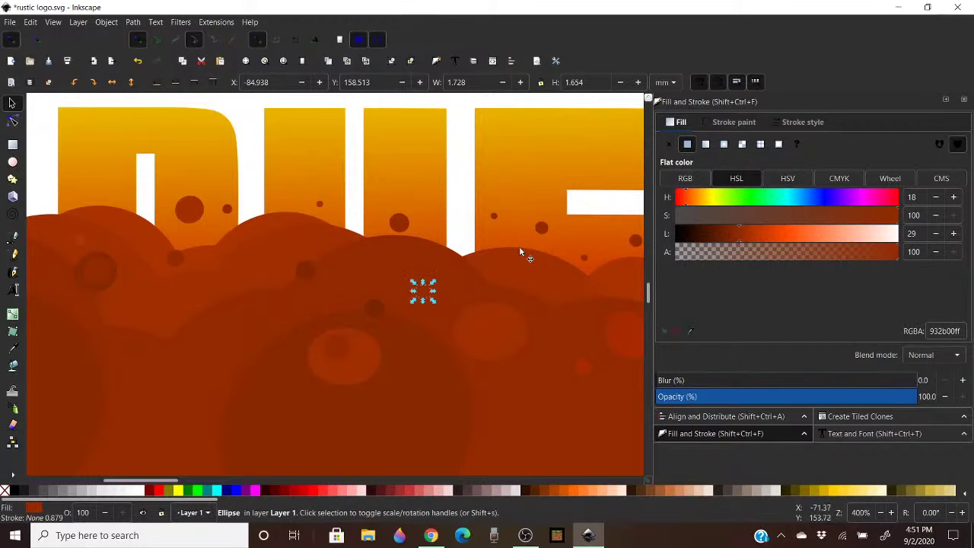
scroll(522, 251, "down", 3)
scroll(523, 251, "up", 6)
scroll(522, 251, "down", 6)
scroll(523, 250, "up", 1)
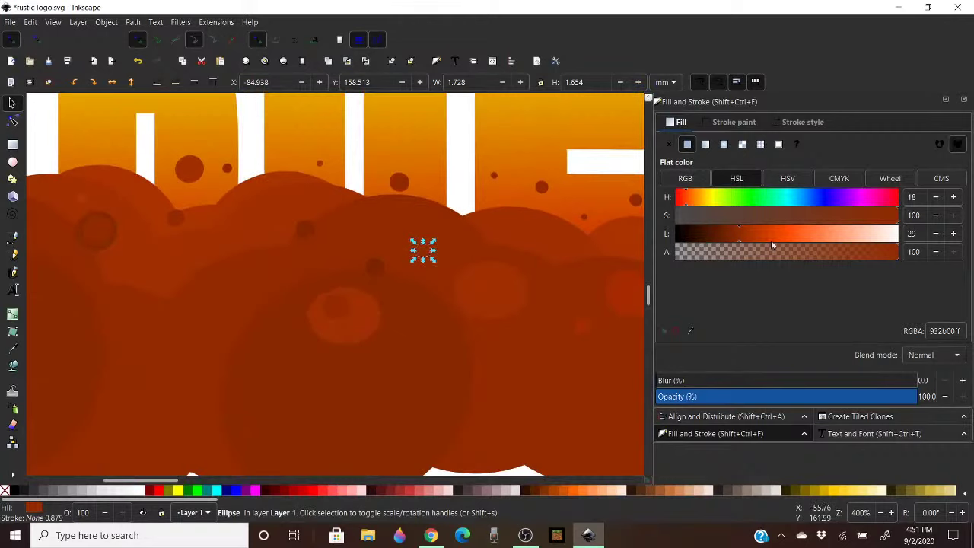
left_click(746, 231)
key("Escape")
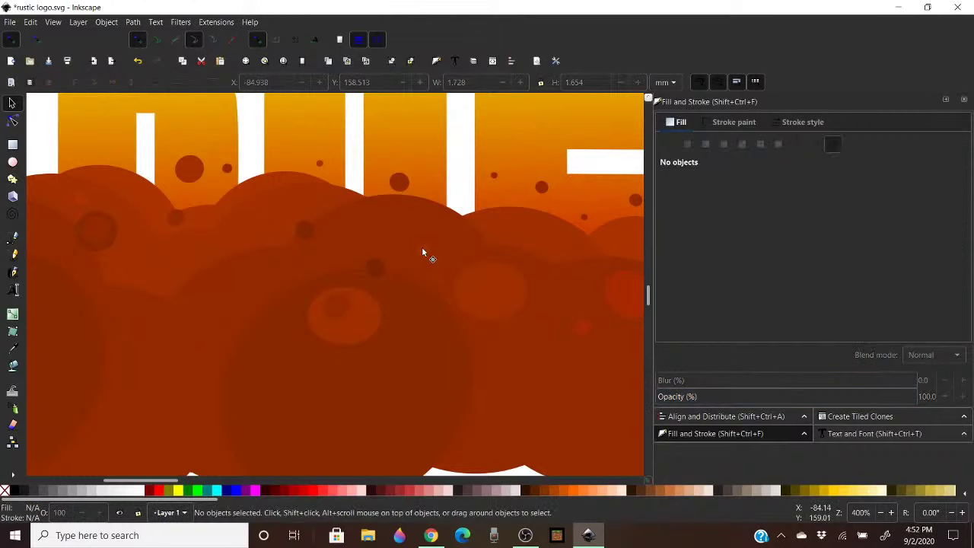
Duplicate the light dot below the U's right stem and place the copy on the rust below the R's right side
left_click(423, 252)
right_click(424, 252)
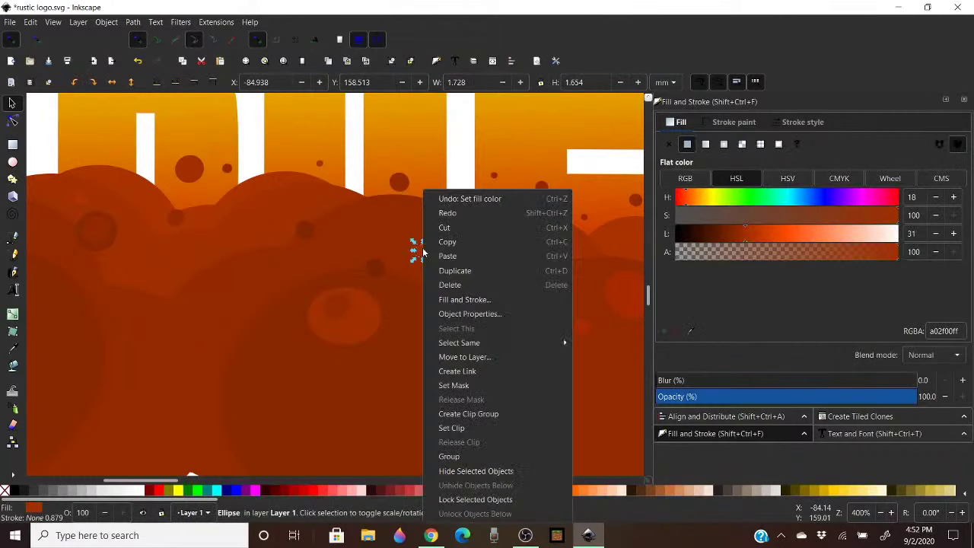
left_click(465, 271)
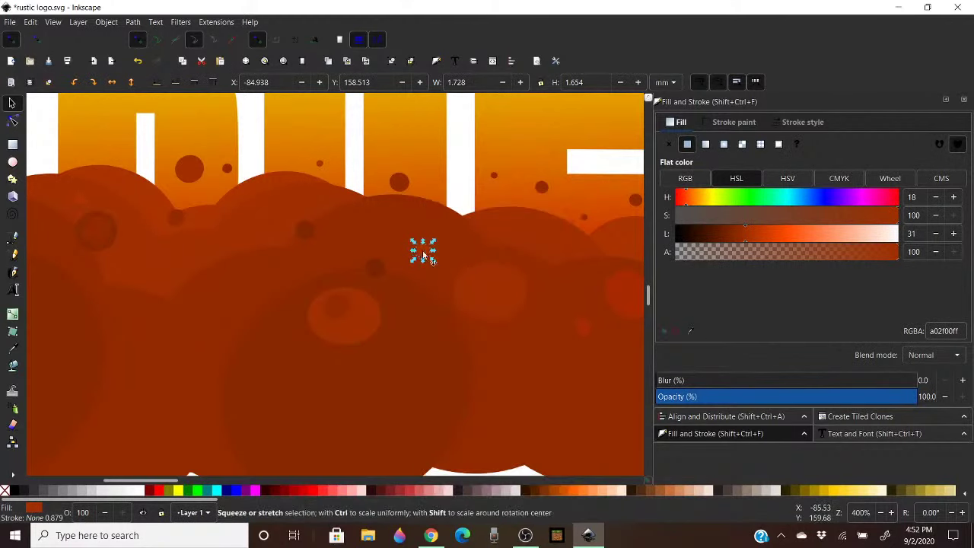
left_click_drag(422, 252, 207, 278)
left_click(458, 179)
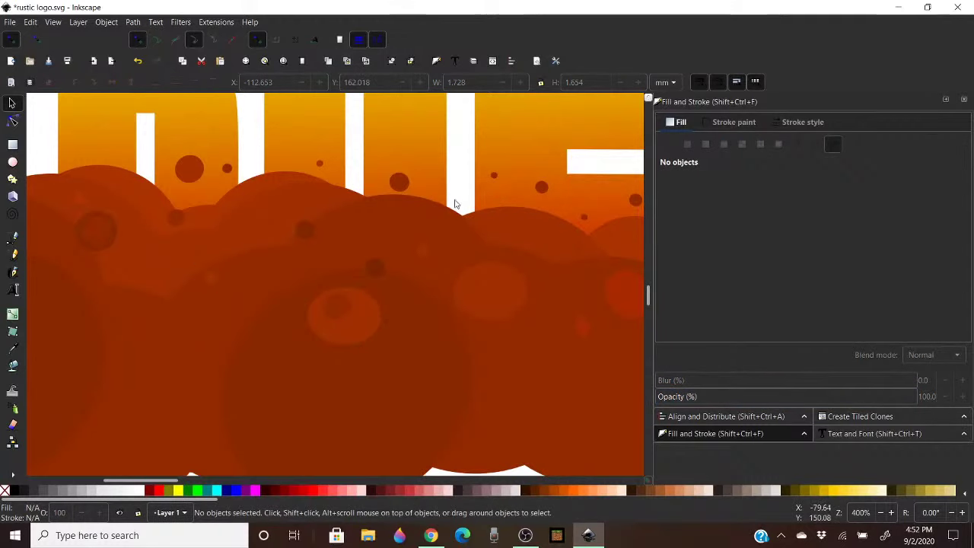
Shrink the inner circle of the ringed dot below the R to about 2.8 mm wide
left_click(96, 230)
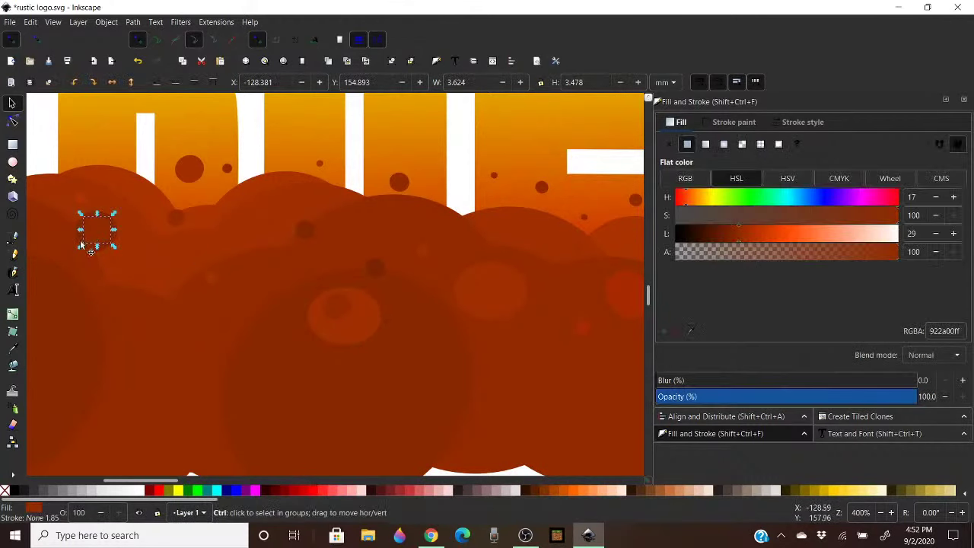
left_click_drag(82, 248, 88, 245)
left_click(253, 141)
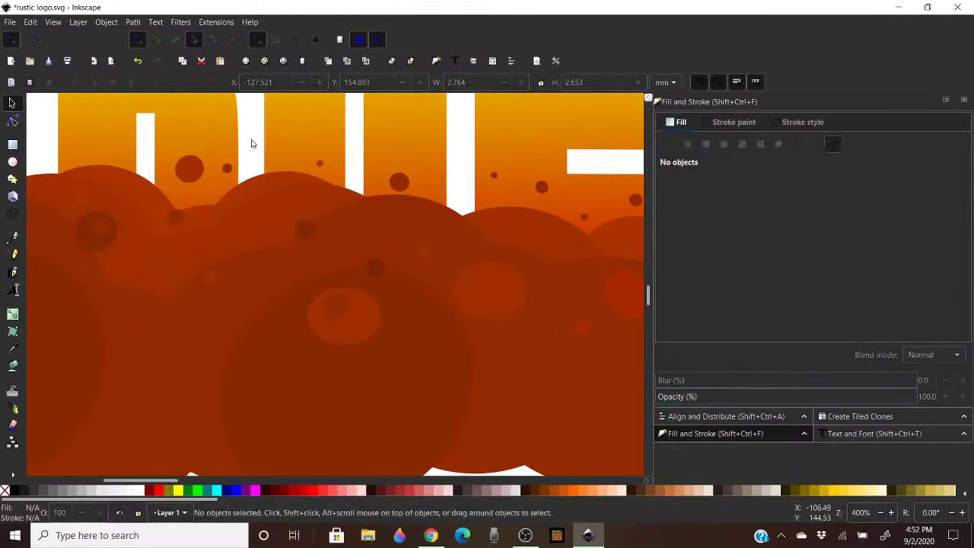
Duplicate the light dot on the rust below the R's right side, place the copy below the R's left stem, and shrink it to about 1.1 mm wide
left_click_drag(177, 482, 159, 458)
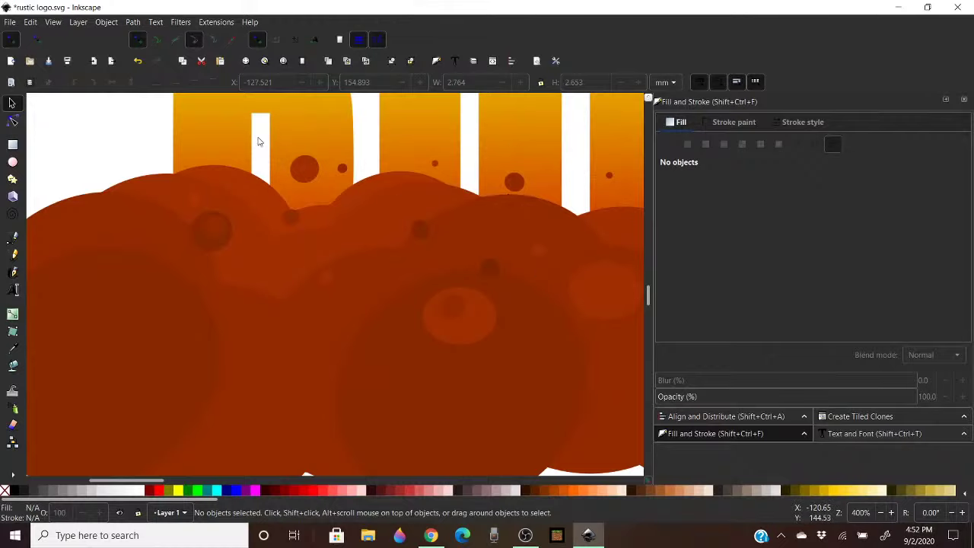
scroll(368, 140, "up", 2)
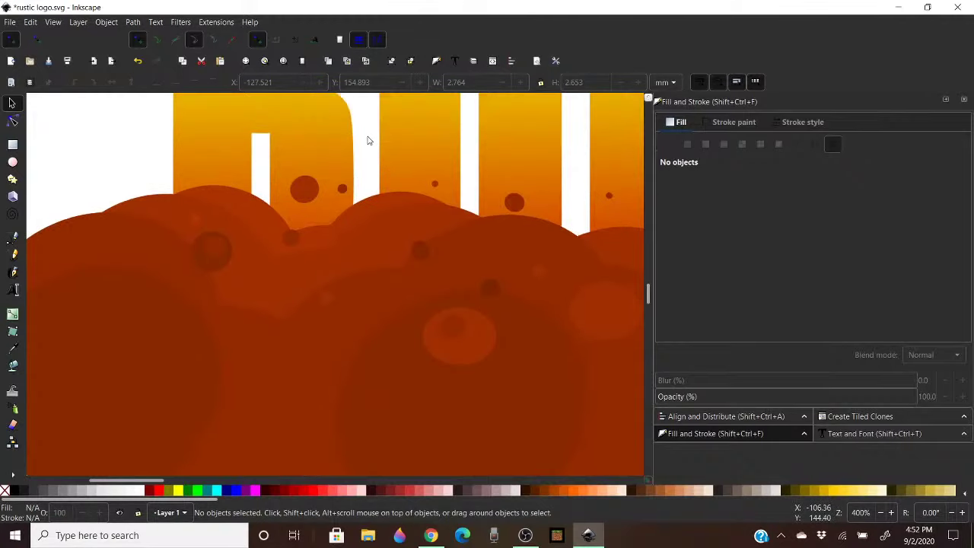
scroll(373, 148, "down", 2)
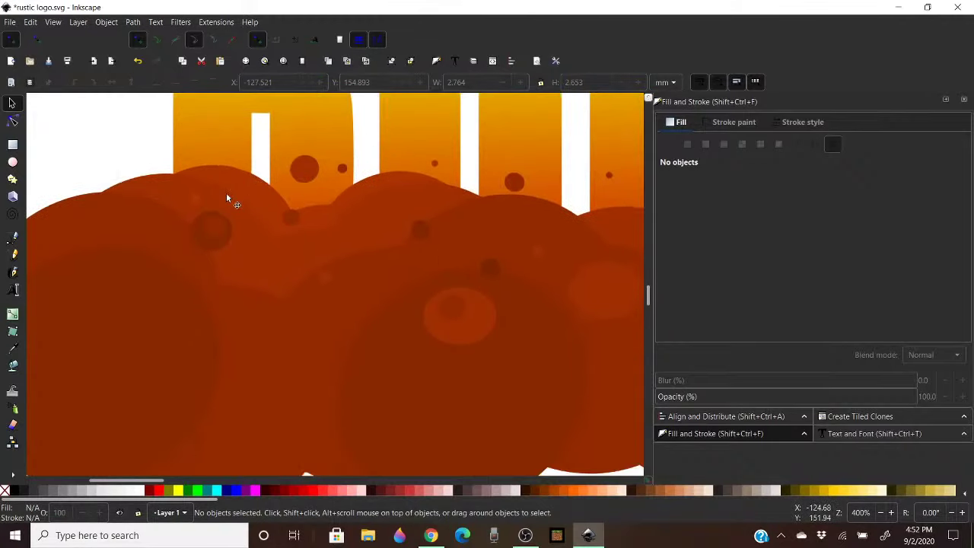
left_click(338, 128)
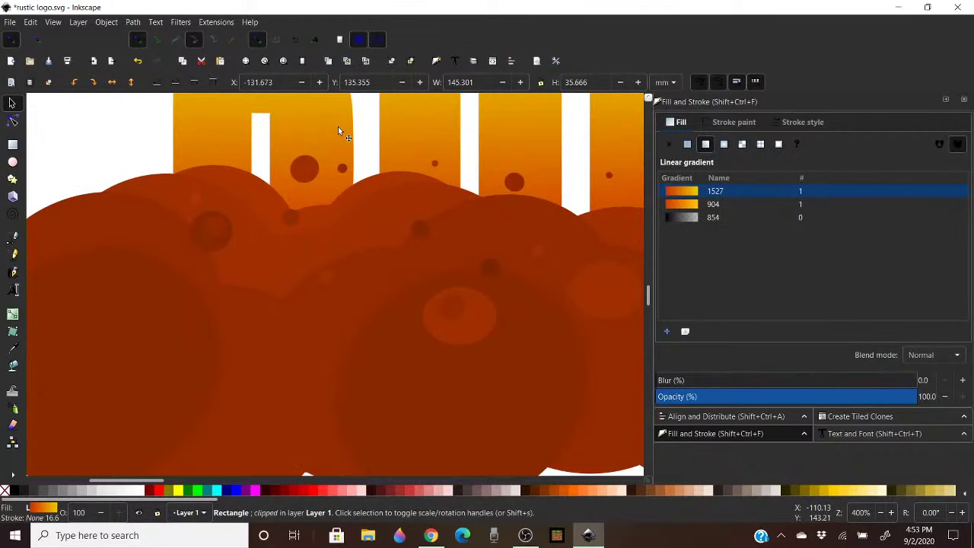
left_click(327, 280)
right_click(326, 281)
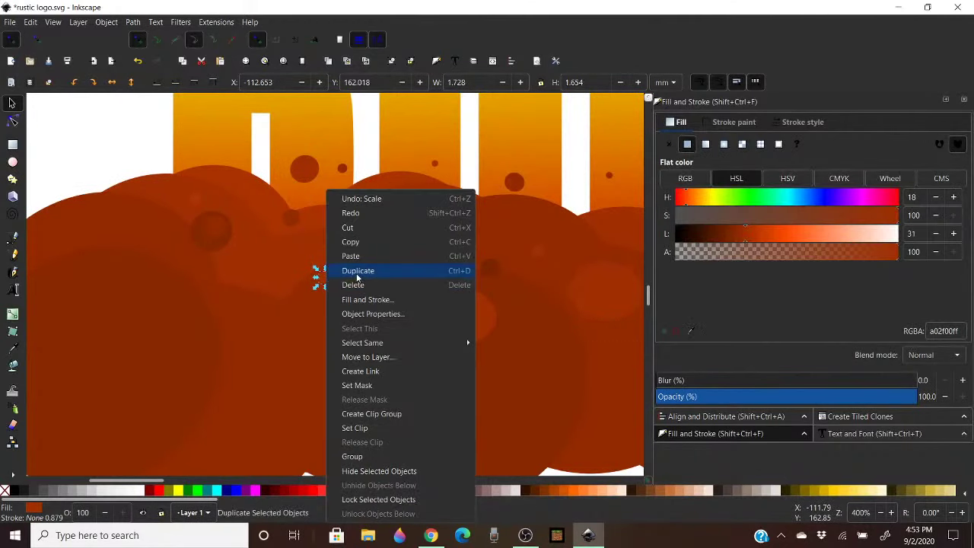
left_click(335, 271)
left_click_drag(328, 289, 229, 307)
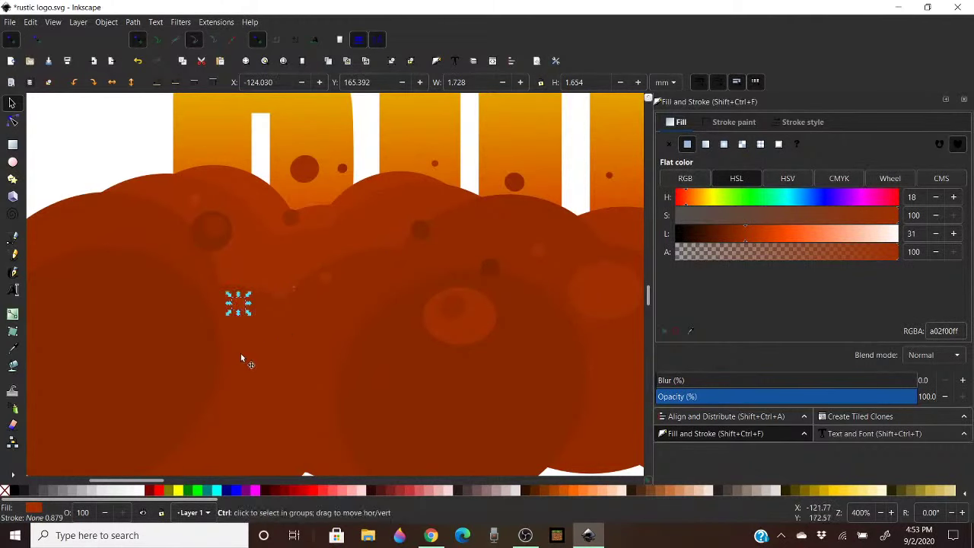
left_click_drag(249, 314, 244, 307)
Duplicate the tiny dot on the U's left stem, place the copy on the R's left stem just above the rust, and enlarge it to about 1 mm wide
scroll(291, 305, "up", 4)
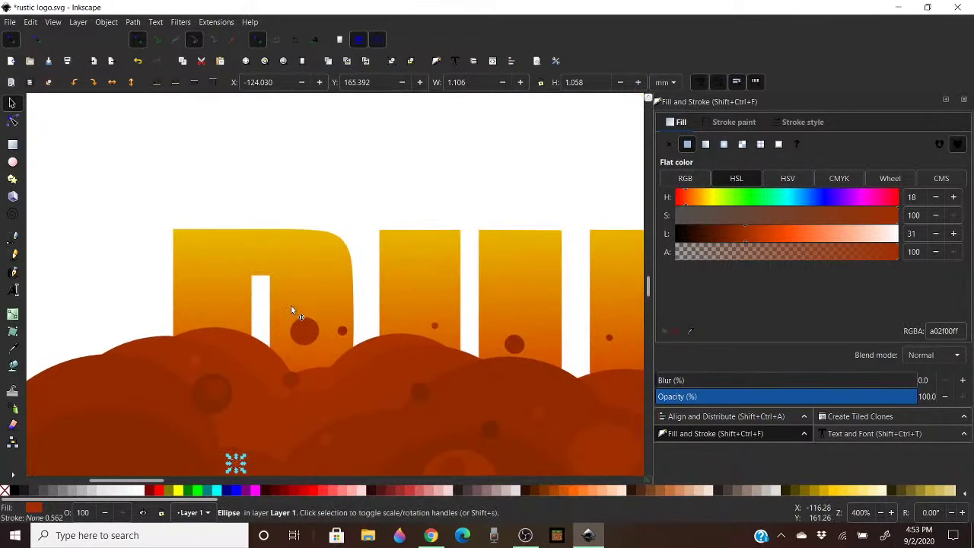
scroll(290, 305, "down", 3)
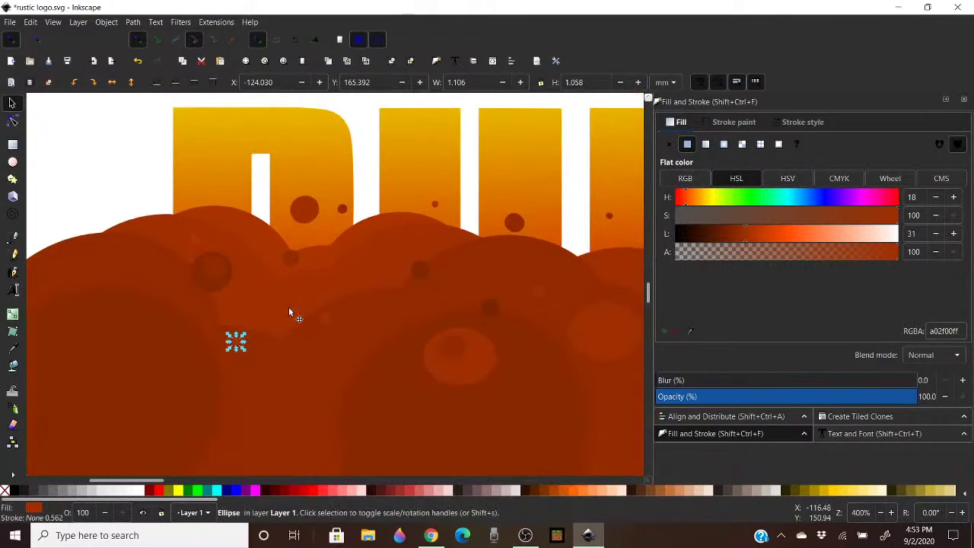
left_click(434, 204)
right_click(435, 205)
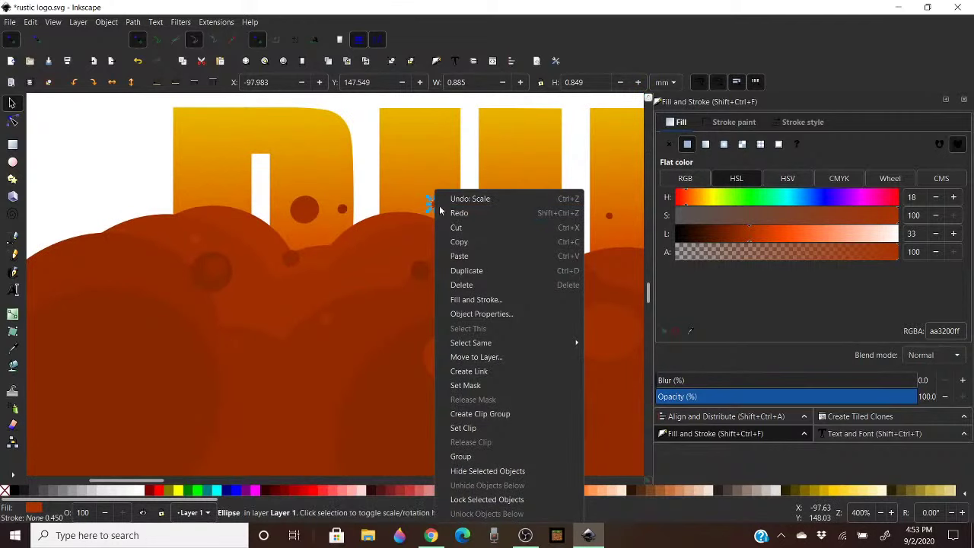
left_click(484, 271)
left_click_drag(434, 202, 208, 188)
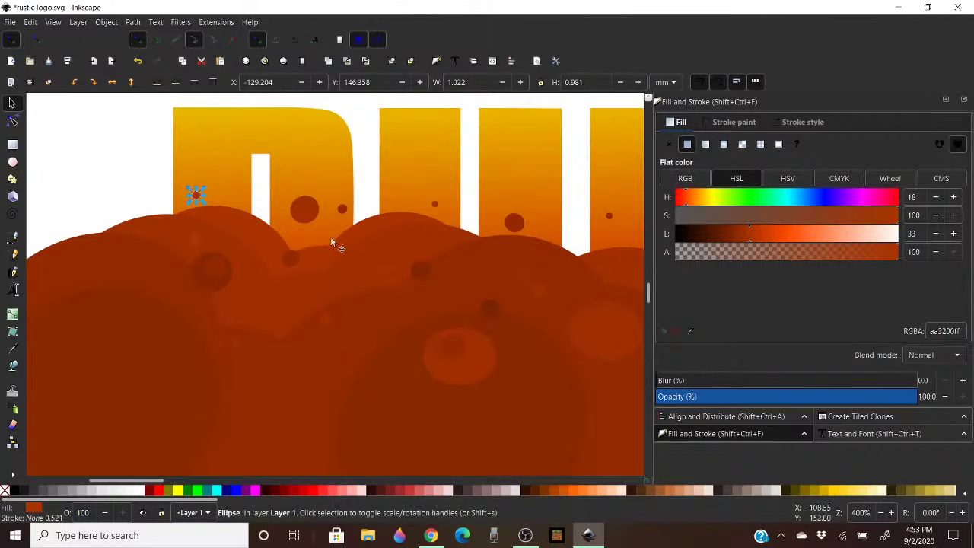
left_click(107, 177)
Select all the rust circles and dots across the lettering and group them
scroll(514, 262, "down", 3)
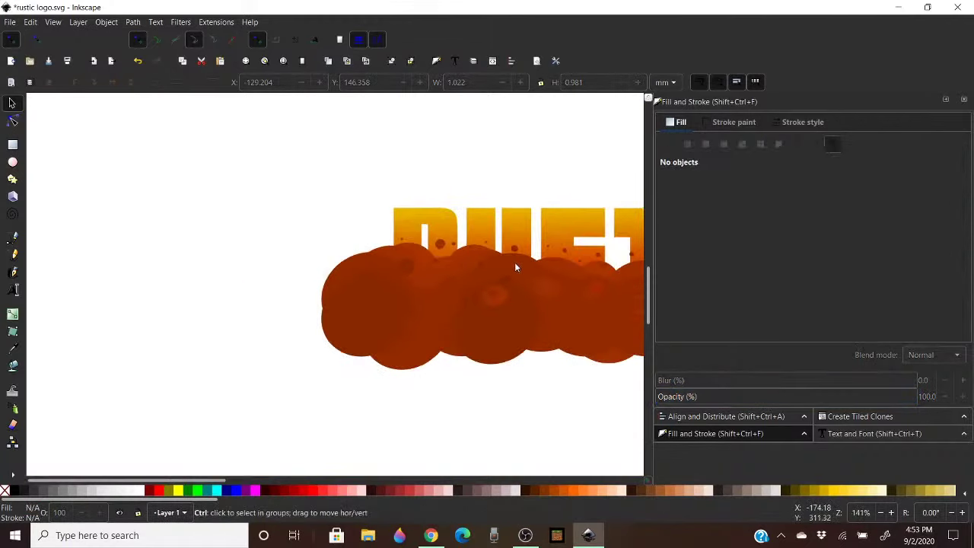
left_click_drag(210, 478, 285, 466)
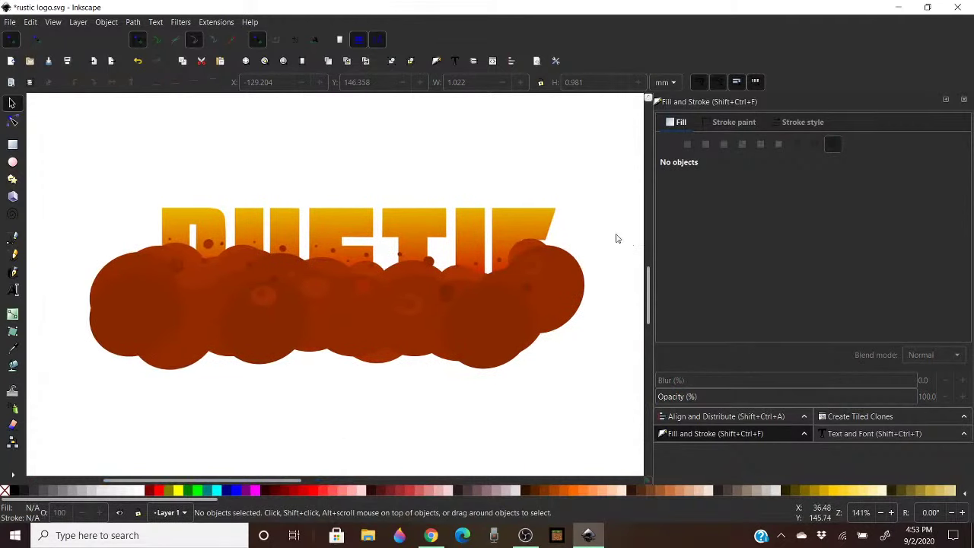
left_click_drag(618, 225, 60, 415)
right_click(383, 307)
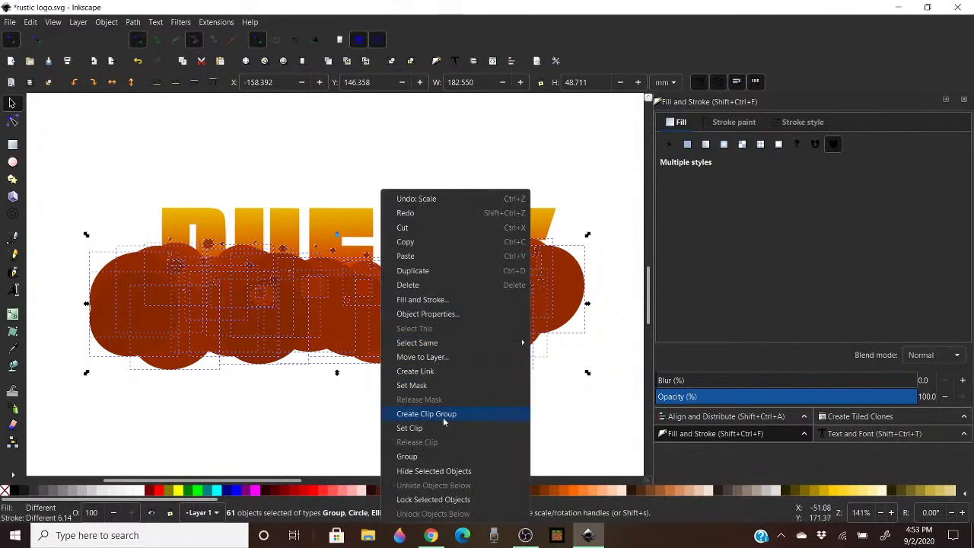
left_click(408, 457)
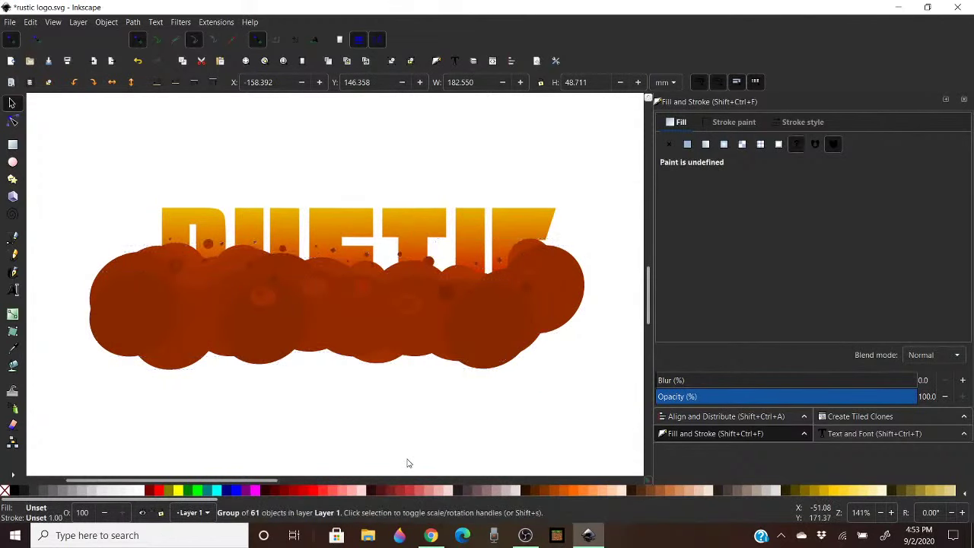
left_click(445, 415)
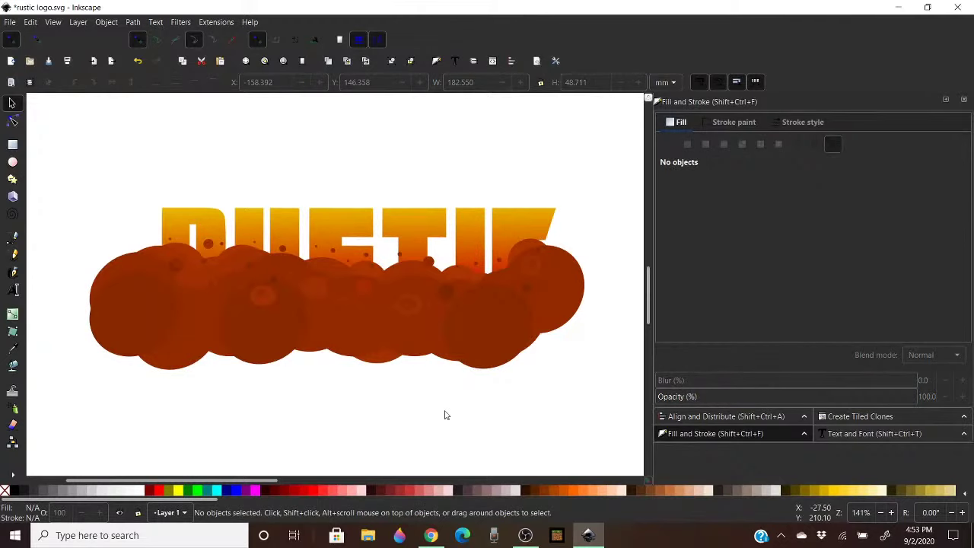
Duplicate the gradient-filled RUSTIC lettering on top of the rust group
left_click(462, 212)
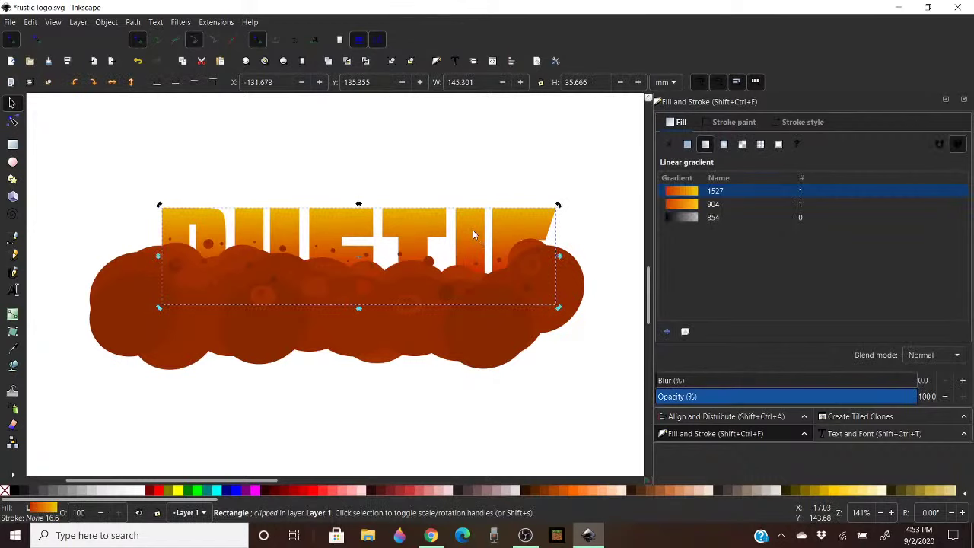
right_click(473, 230)
left_click(520, 269)
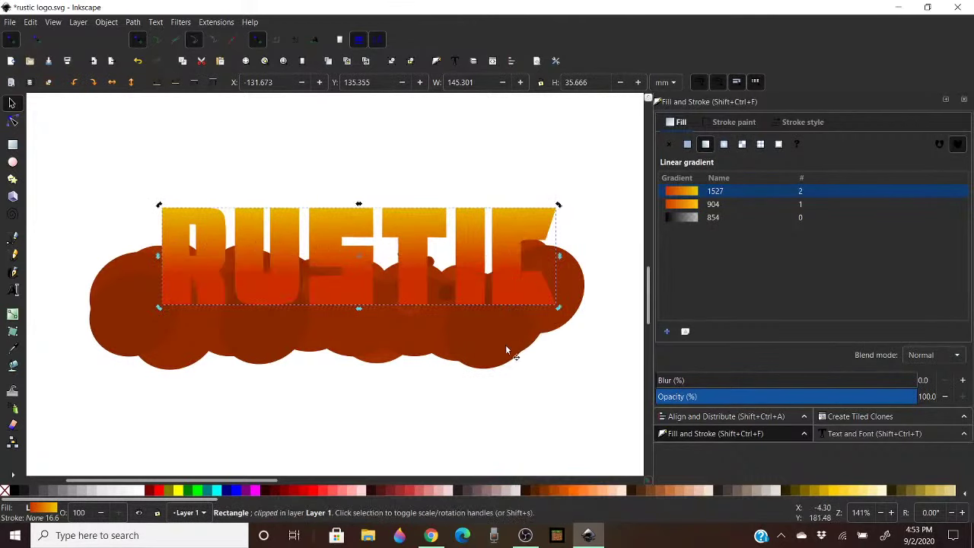
left_click(338, 419)
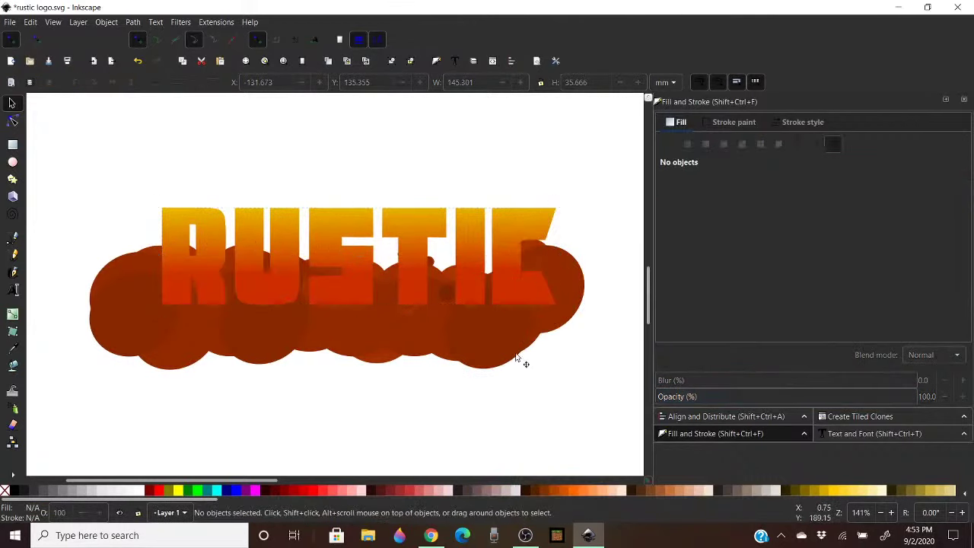
Clip the rust group to the duplicated RUSTIC lettering
left_click(368, 329)
left_click(338, 219, "shift")
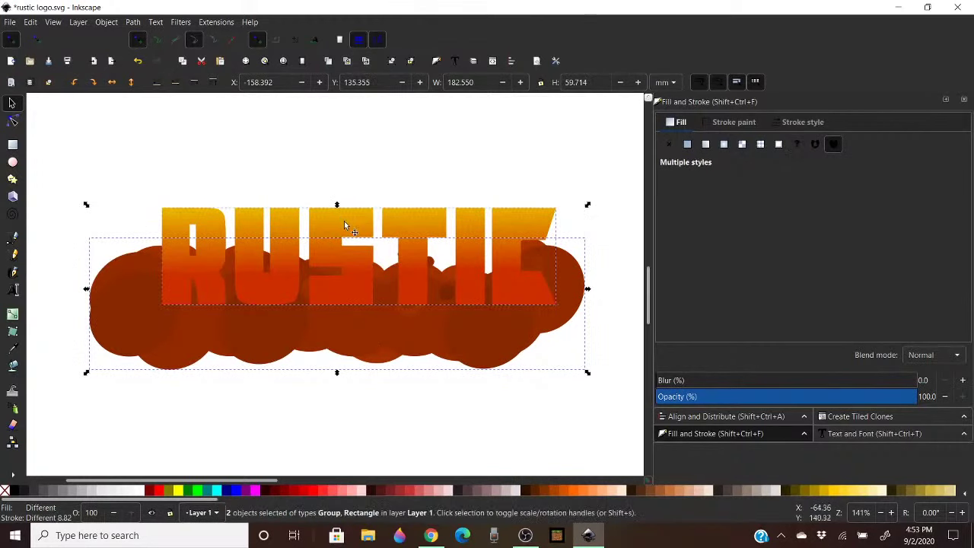
right_click(344, 221)
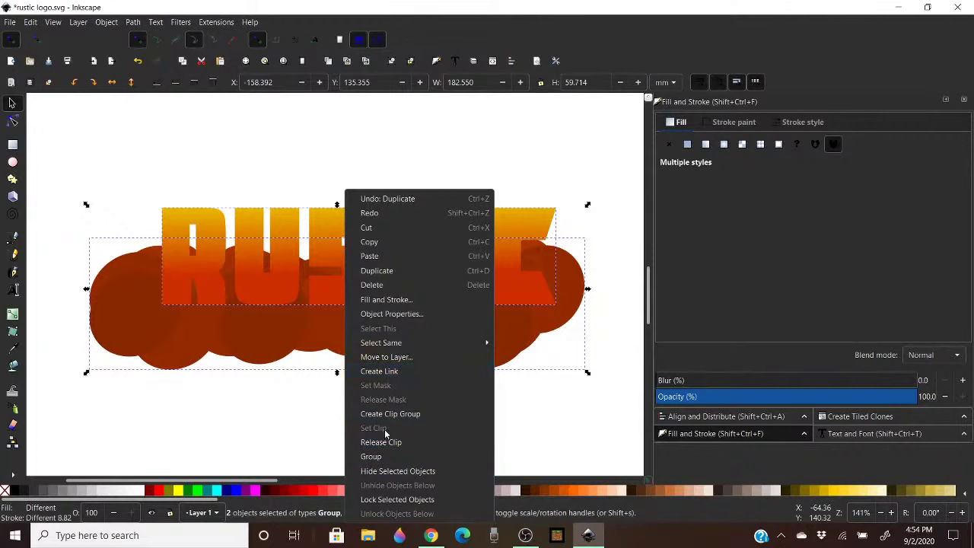
left_click(107, 23)
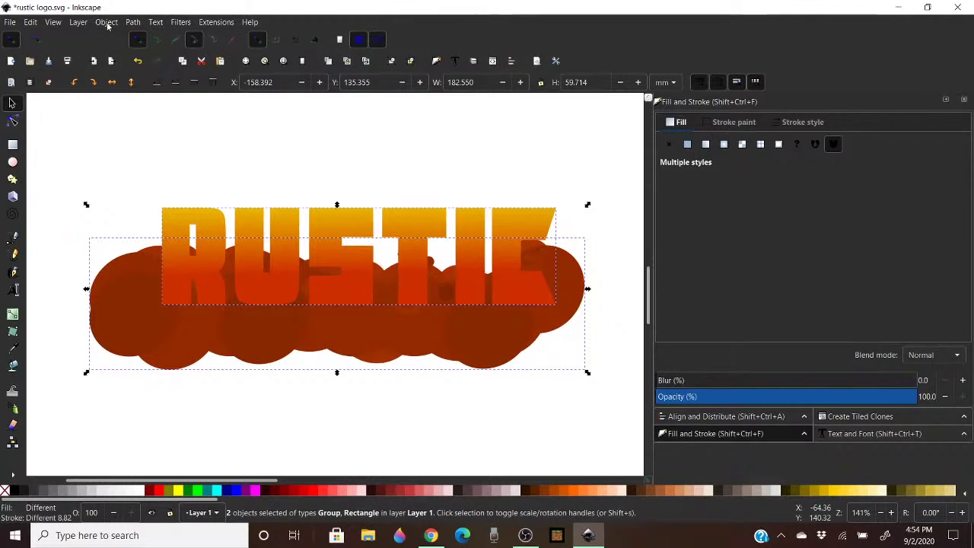
left_click(106, 22)
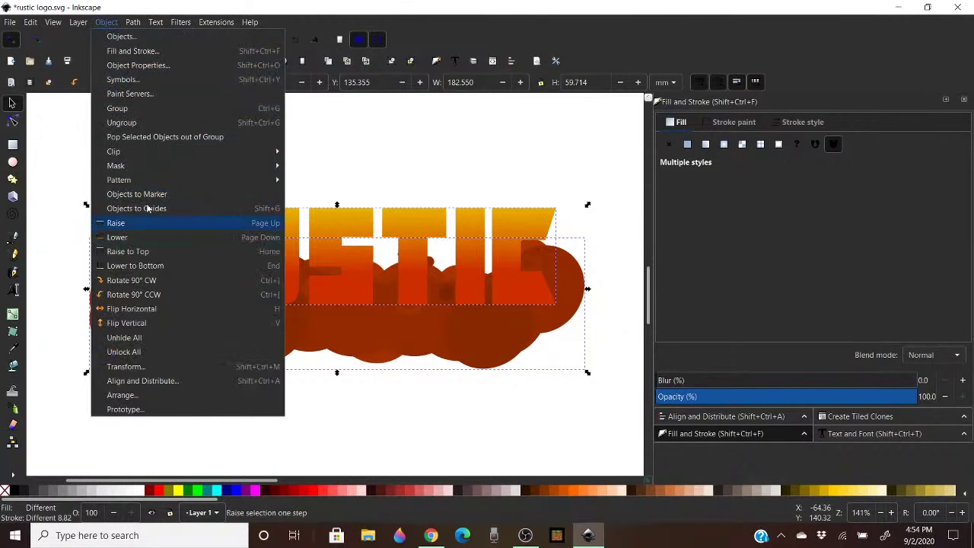
mouse_move(144, 153)
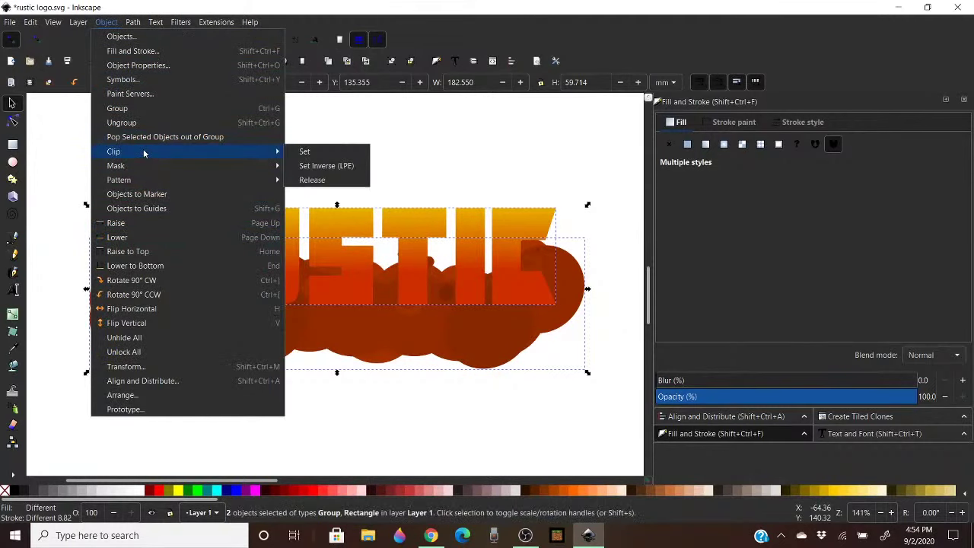
left_click(340, 156)
left_click(480, 143)
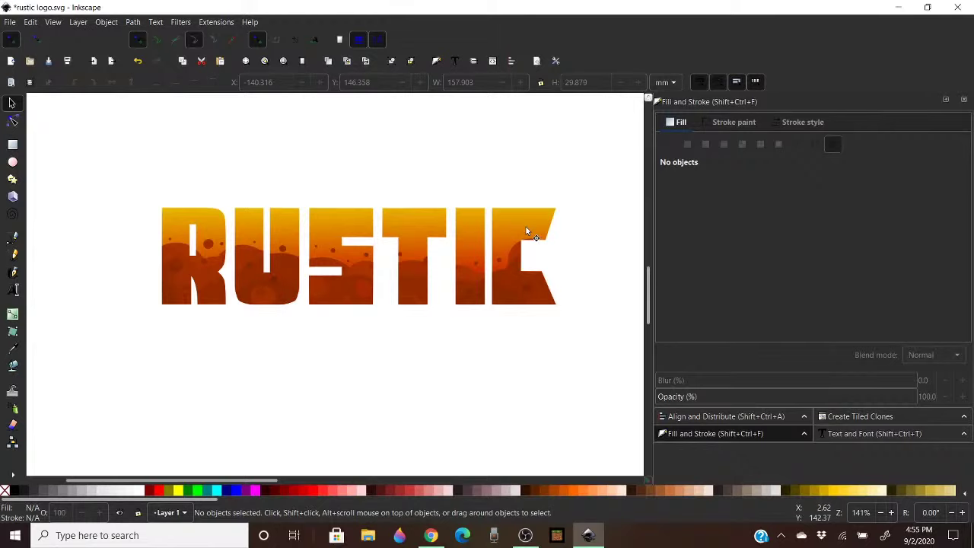
left_click(431, 535)
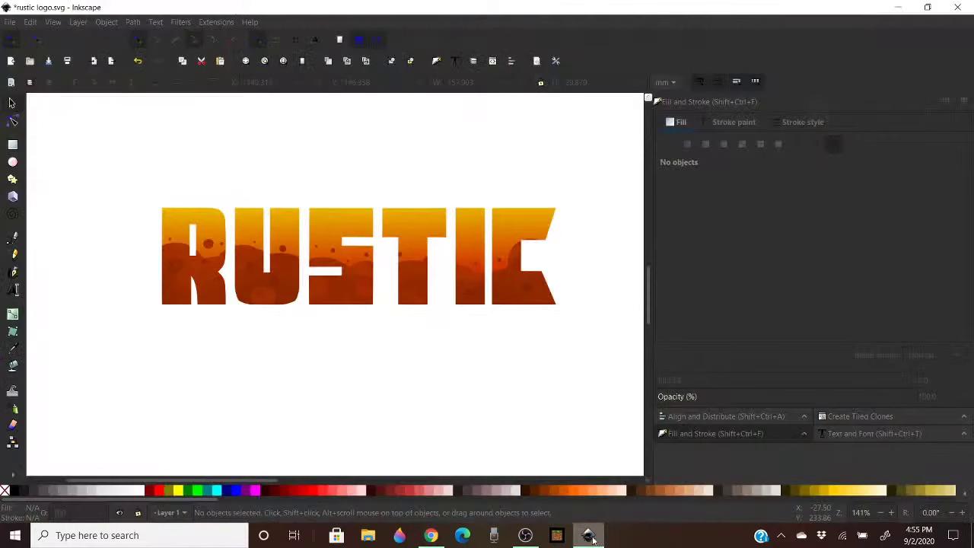
left_click(588, 535)
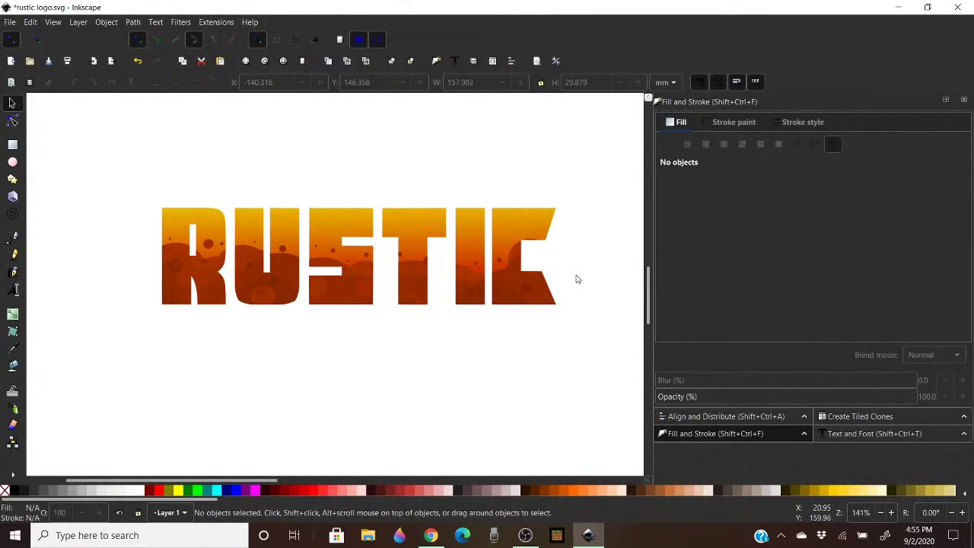
Undo the clipping and the lettering duplicate, and ungroup the rust circles and dots
key("ctrl+z")
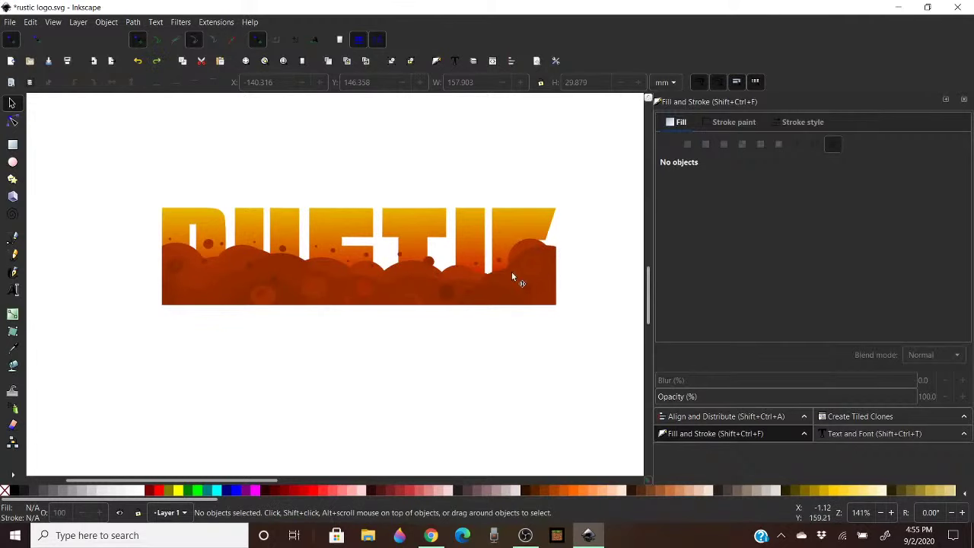
scroll(552, 202, "up", 1)
scroll(565, 255, "up", 1)
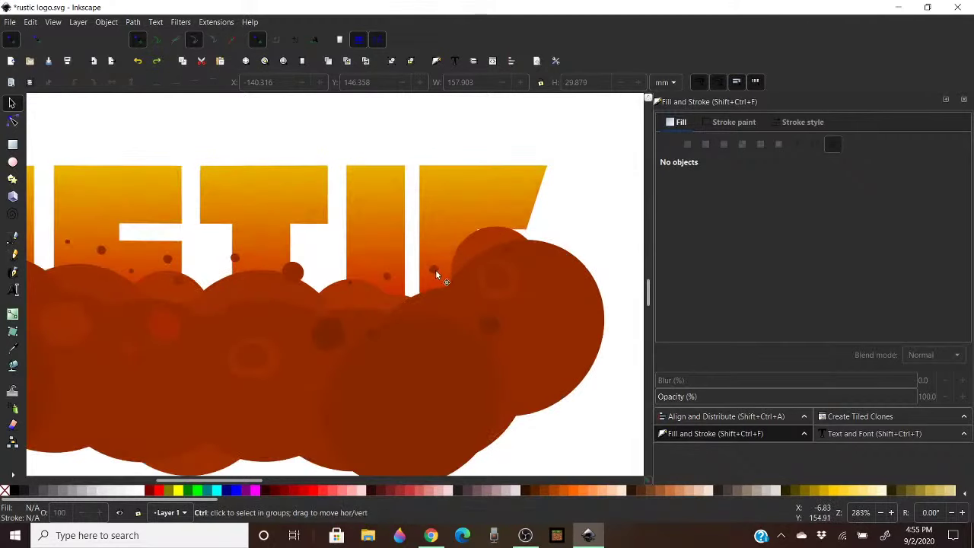
left_click(386, 278)
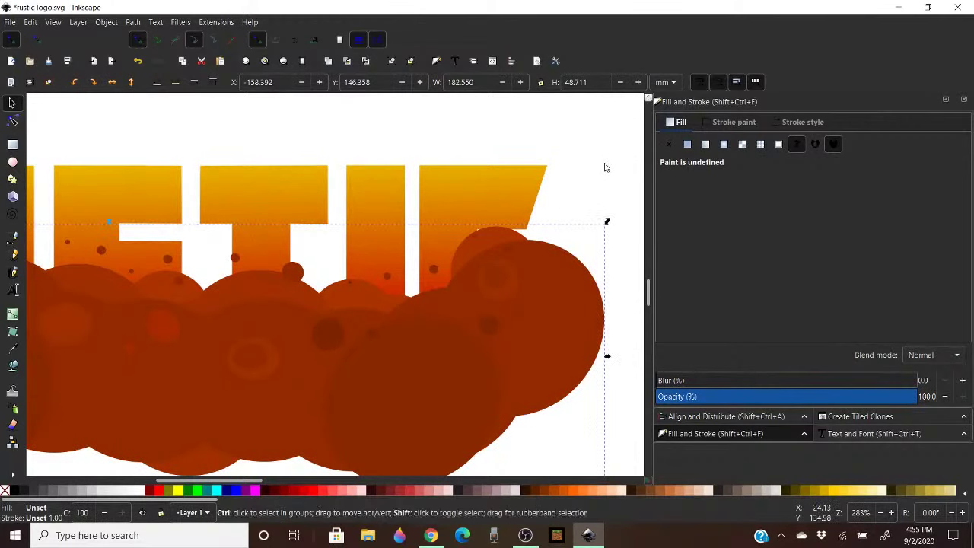
key("ctrl+shift+g")
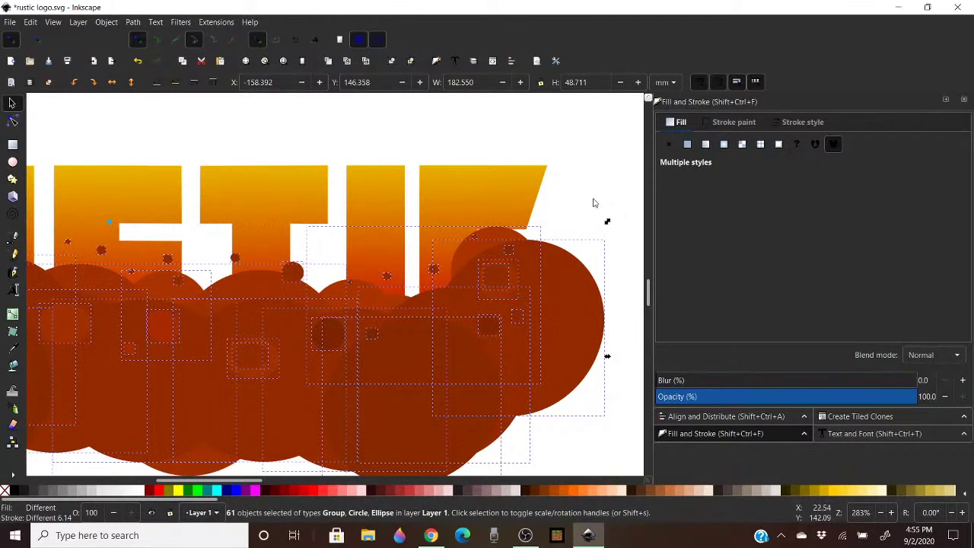
left_click(593, 170)
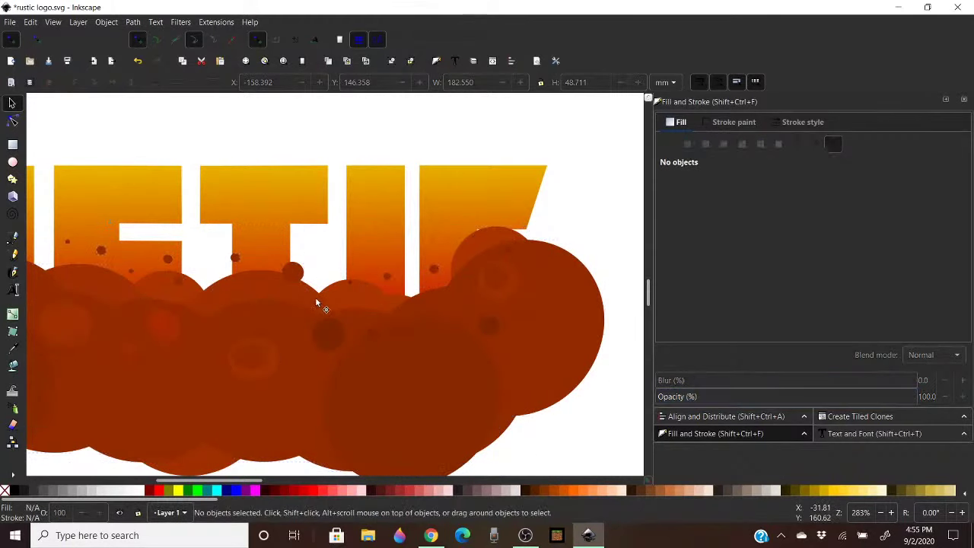
Duplicate the dot on the I, place the copy on the C's upper arm above the rust, and shrink it to about 0.8 mm wide
left_click(386, 276)
right_click(386, 276)
left_click(428, 270)
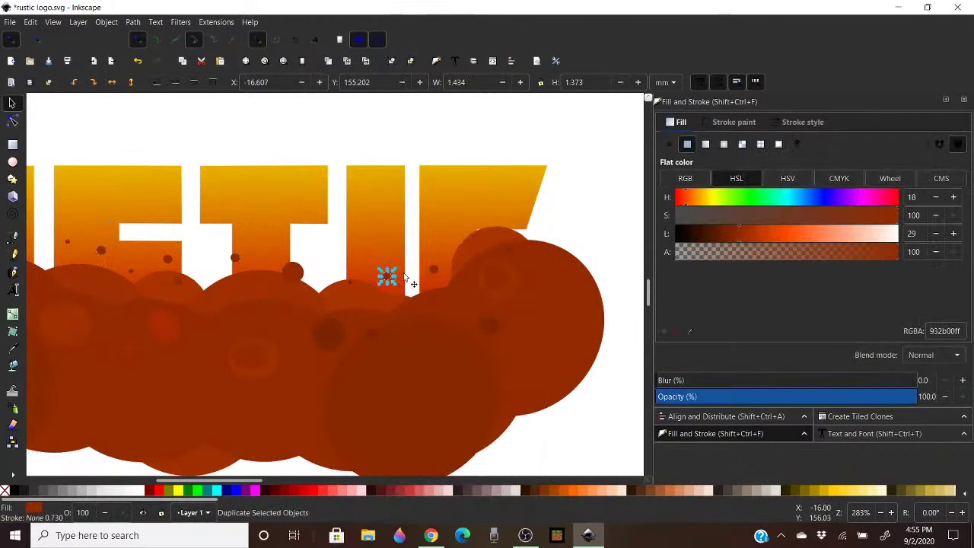
left_click_drag(388, 276, 500, 218)
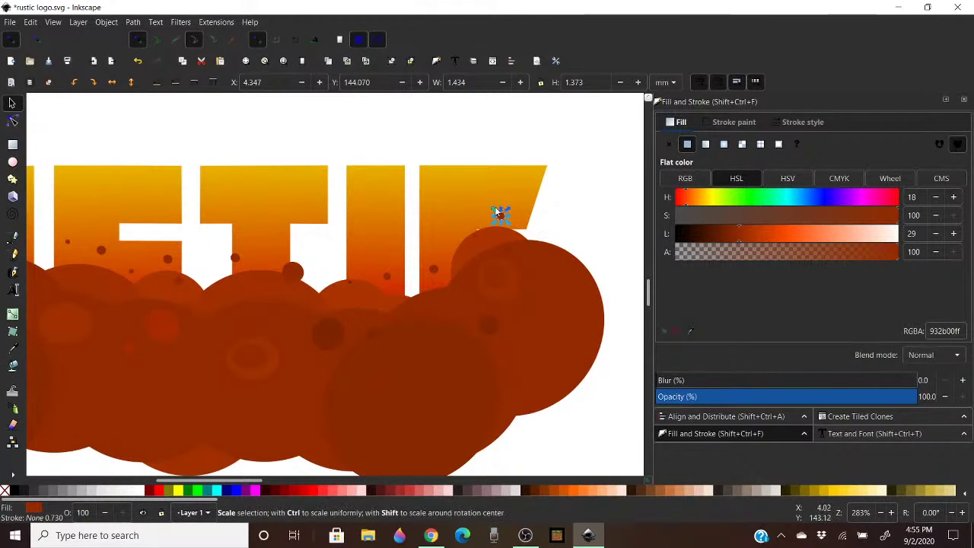
left_click_drag(495, 208, 500, 213)
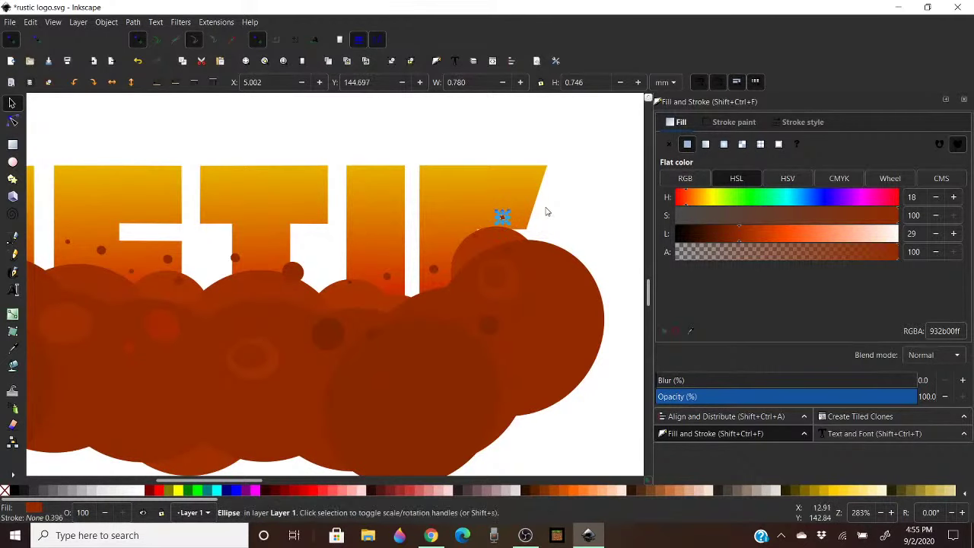
left_click(553, 216)
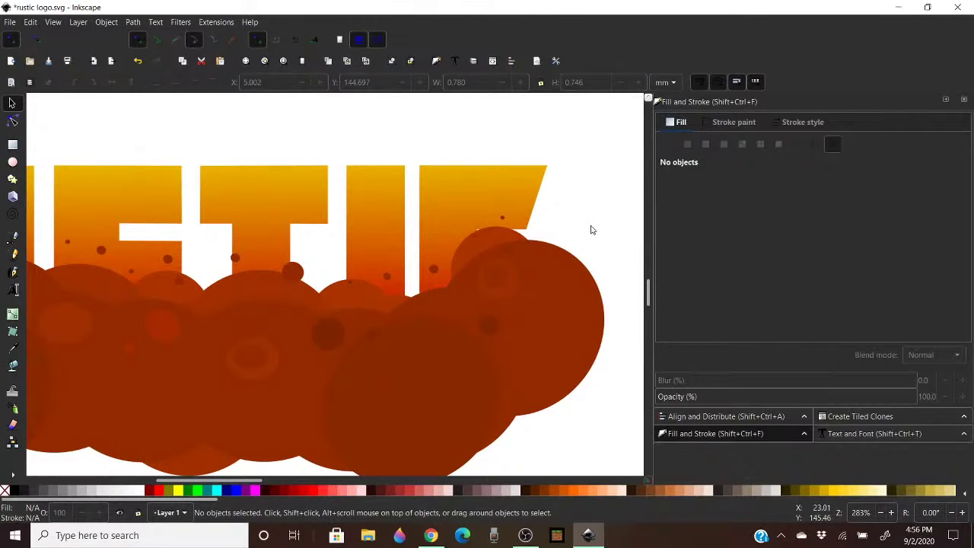
Duplicate the small dot on the C's upper arm, place the copy at the rust's edge inside the C, and enlarge it to about 2.05 mm wide
left_click(502, 218)
right_click(503, 218)
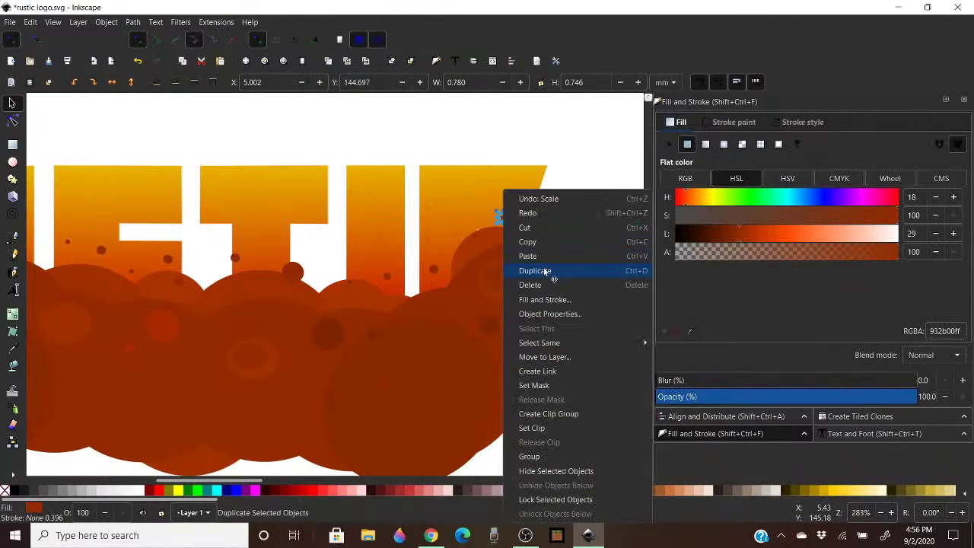
left_click(536, 271)
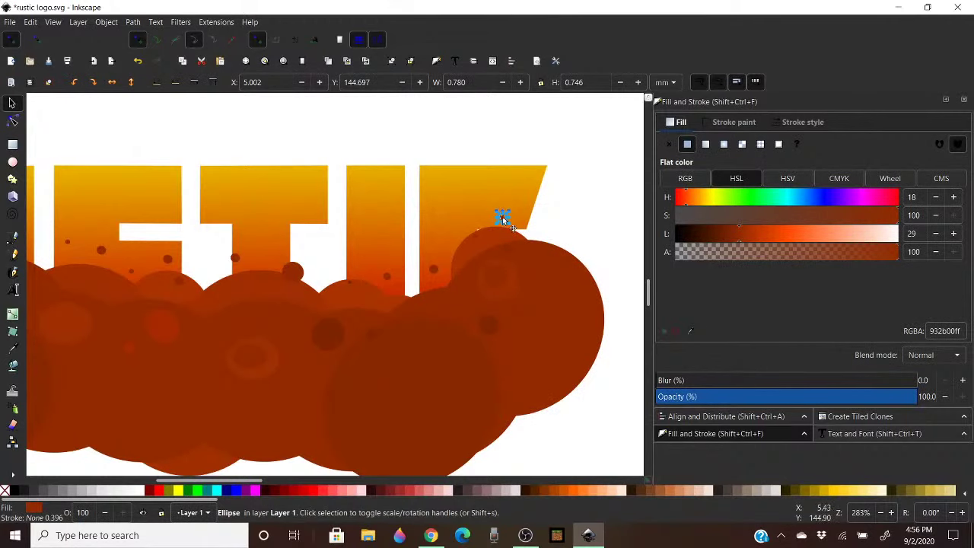
left_click_drag(503, 216, 456, 229)
left_click_drag(446, 223, 461, 240)
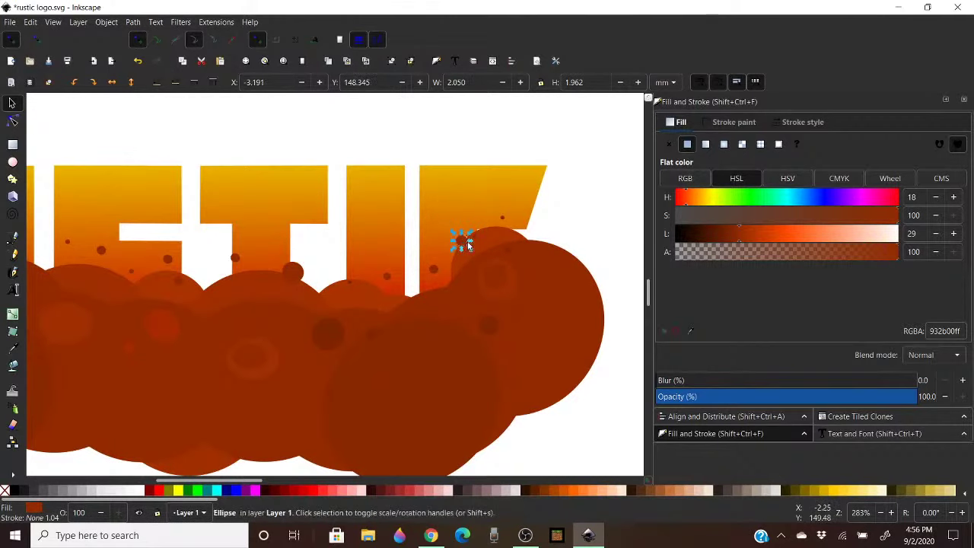
left_click(580, 222)
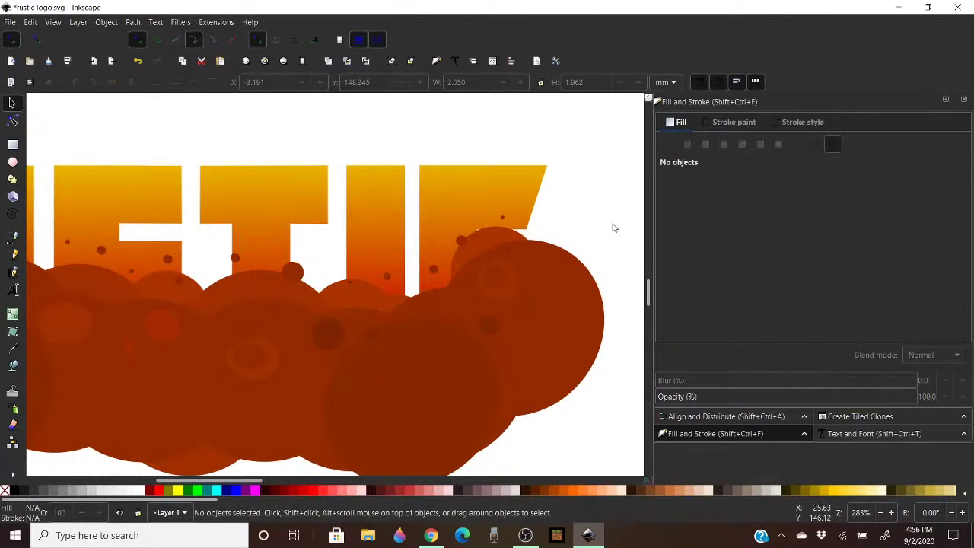
Select all the rust circles and dots across the lettering and group them
scroll(615, 228, "down", 1)
scroll(615, 227, "down", 1)
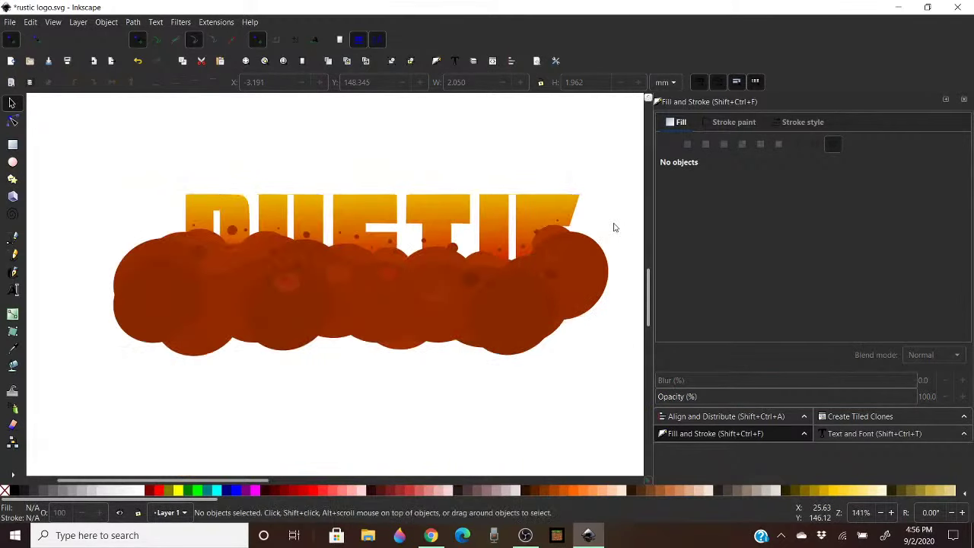
left_click_drag(625, 211, 85, 389)
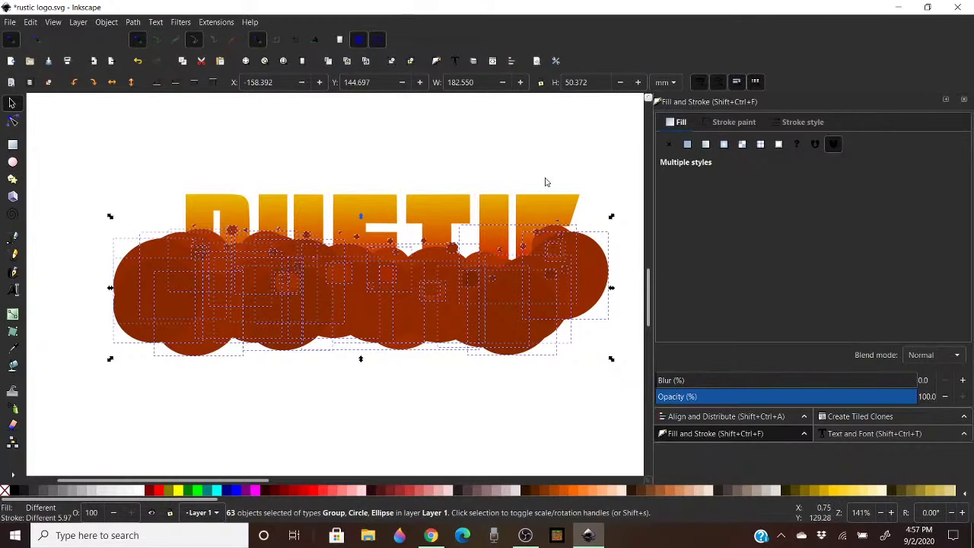
key("ctrl")
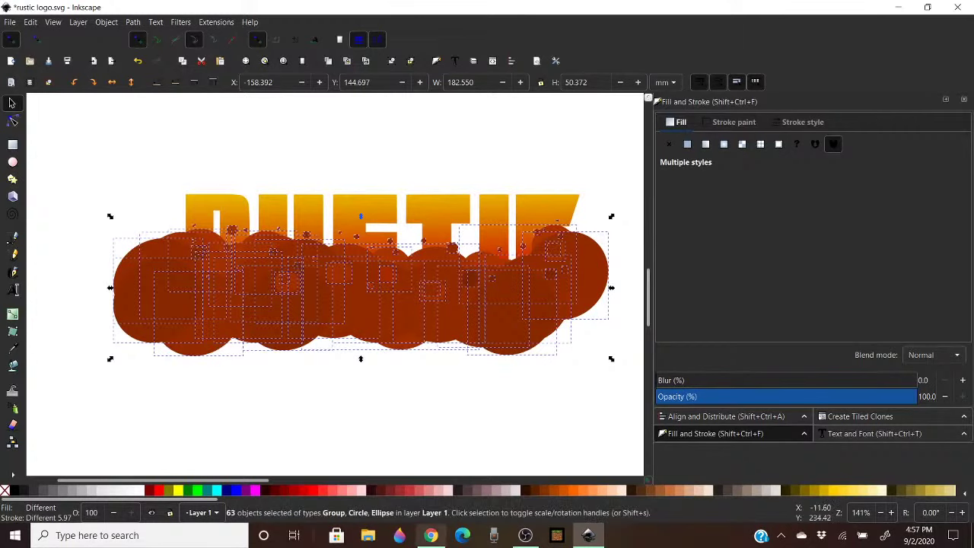
left_click(431, 535)
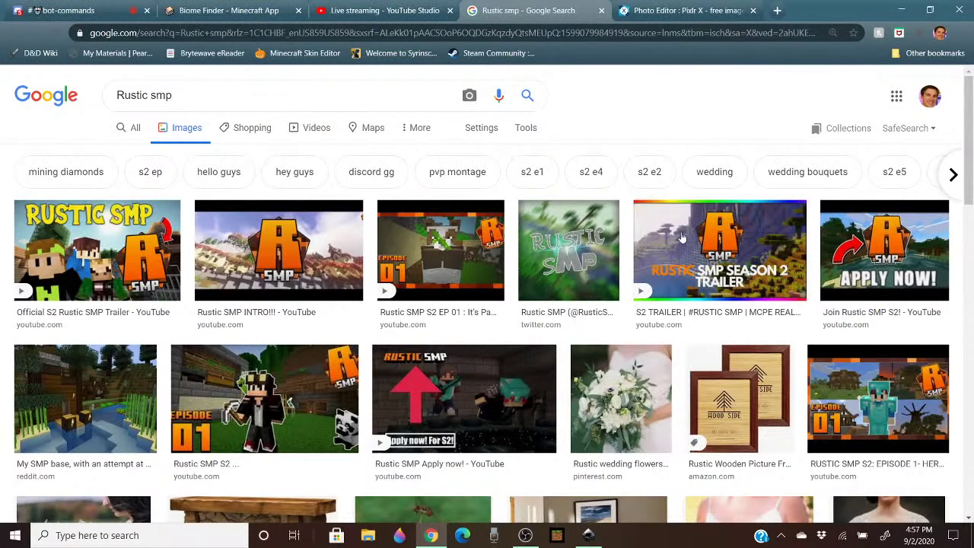
left_click(527, 535)
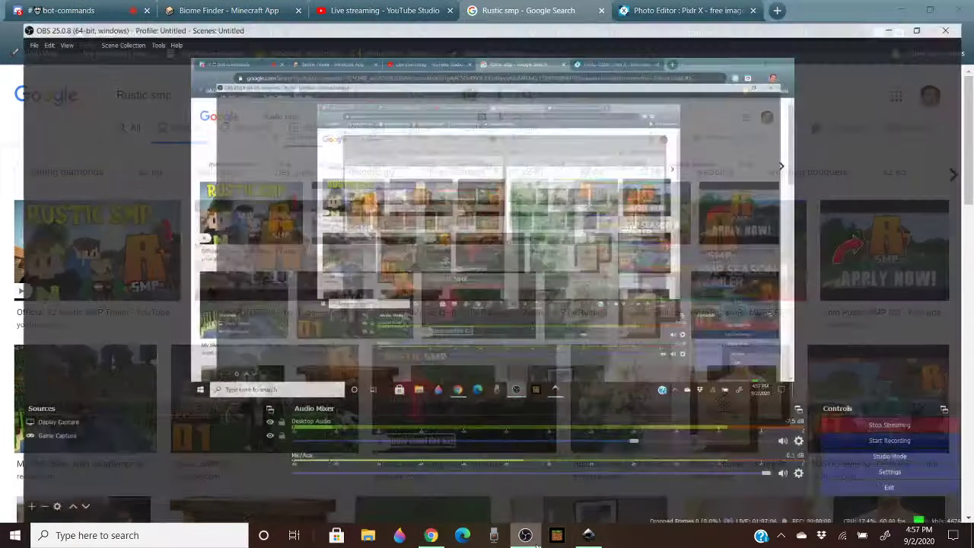
left_click(590, 536)
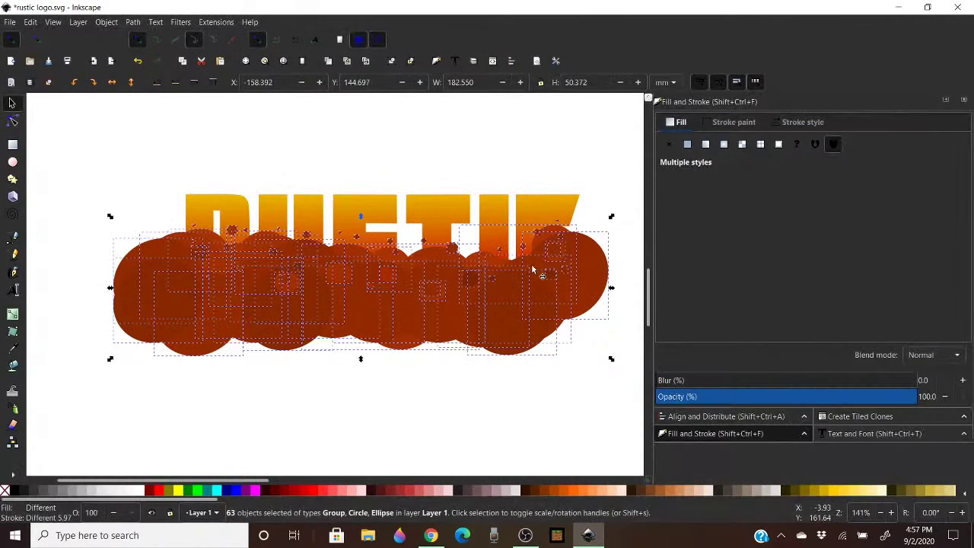
key("ctrl+g")
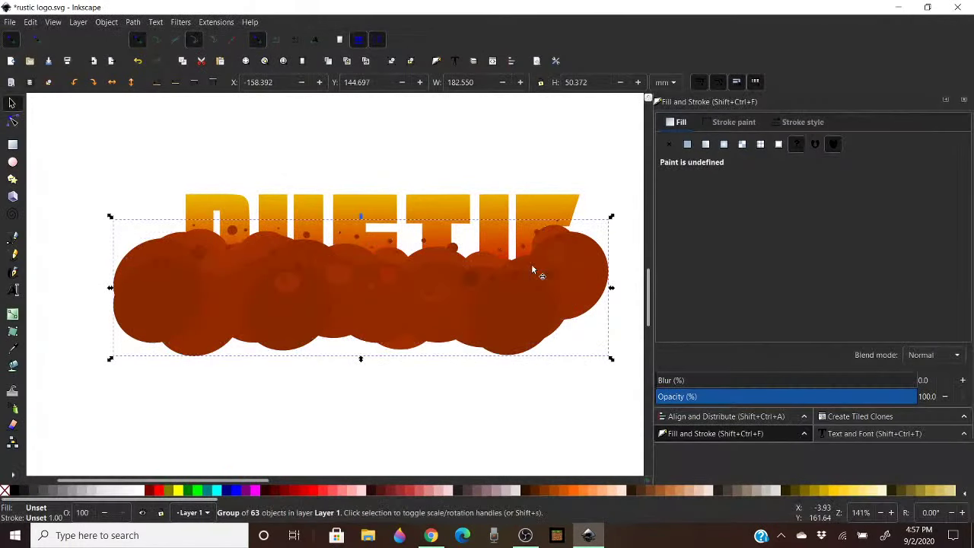
Duplicate the gradient-filled RUSTIC lettering so the copy lies above the grouped rust
left_click(614, 198)
left_click(536, 204)
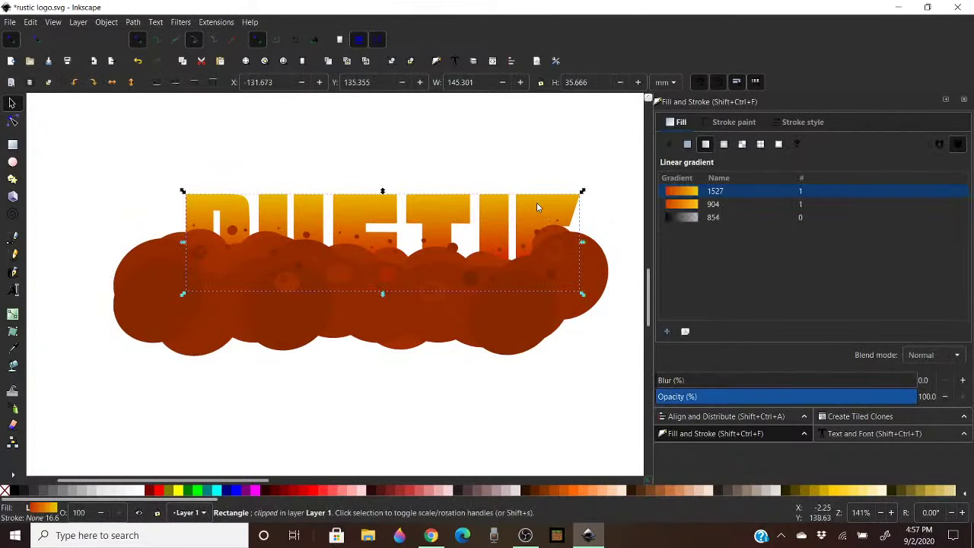
right_click(536, 205)
left_click(567, 270)
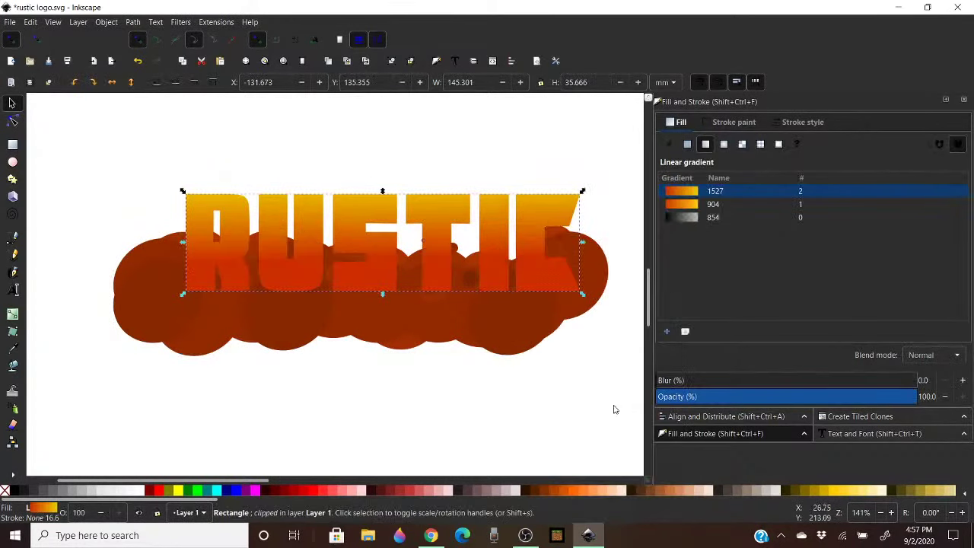
Clip the rust group to the duplicated lettering on top of it
left_click(423, 318, "shift")
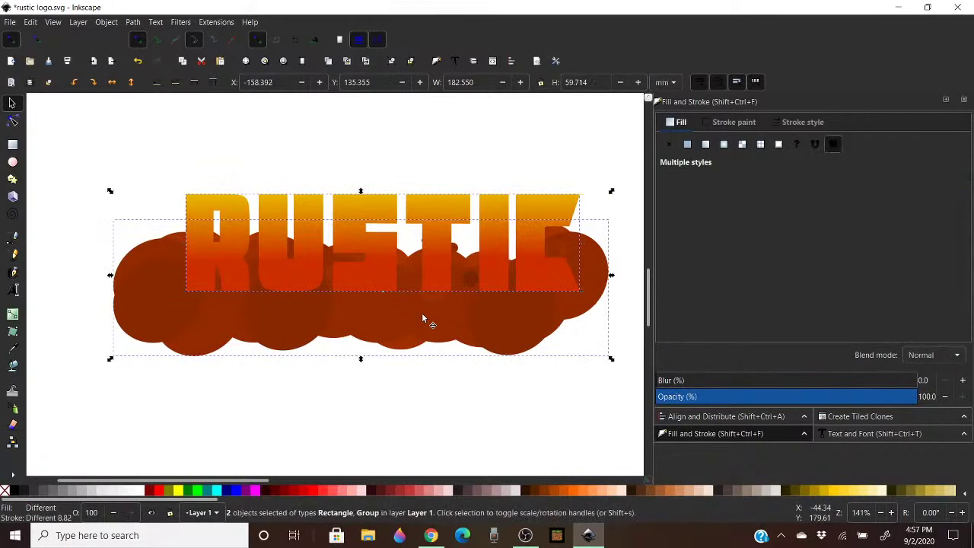
right_click(466, 317)
left_click(510, 402)
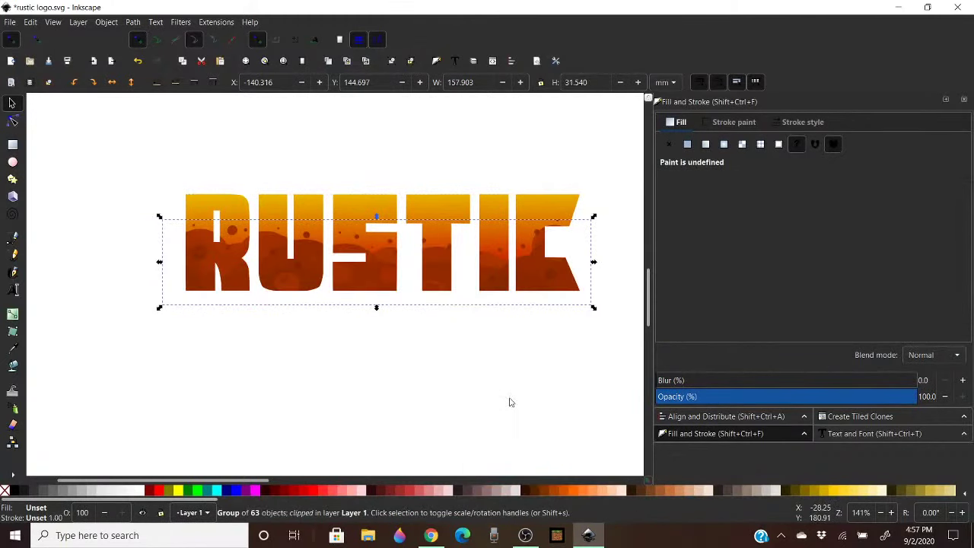
left_click(553, 342)
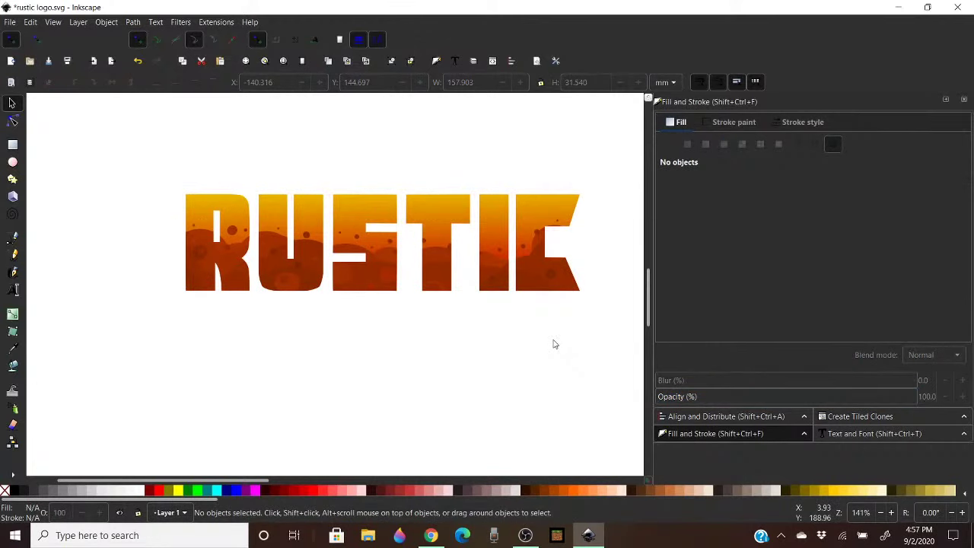
Group the clipped rust together with the gradient RUSTIC lettering
left_click_drag(615, 189, 92, 384)
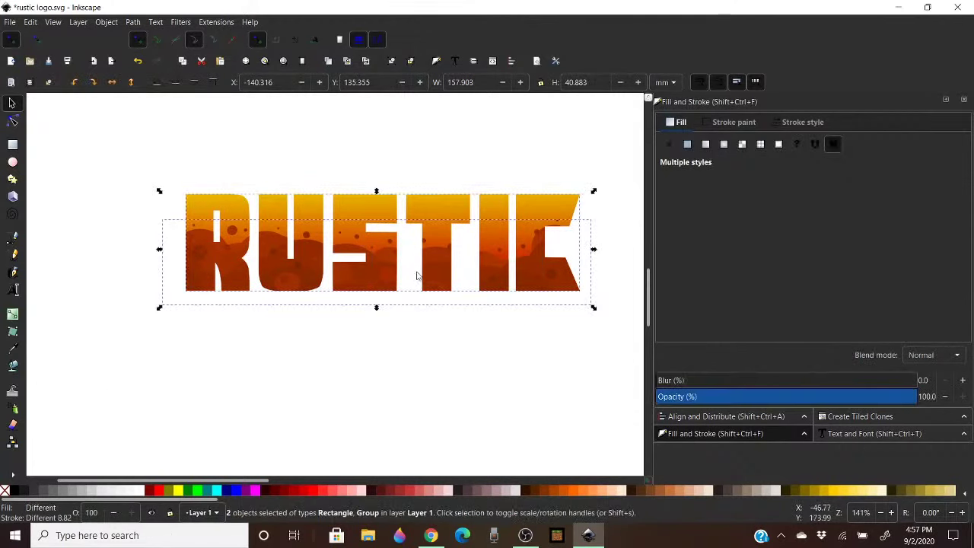
right_click(439, 231)
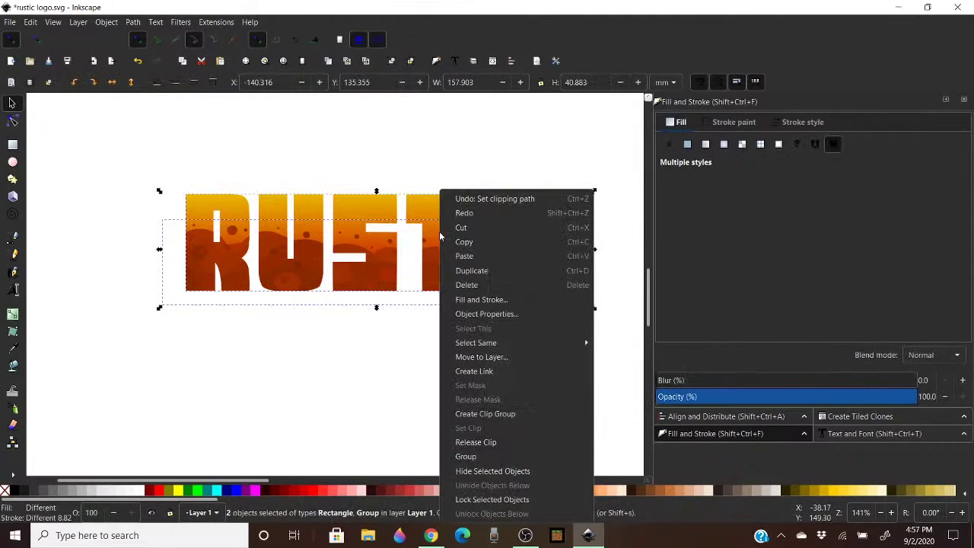
left_click(465, 456)
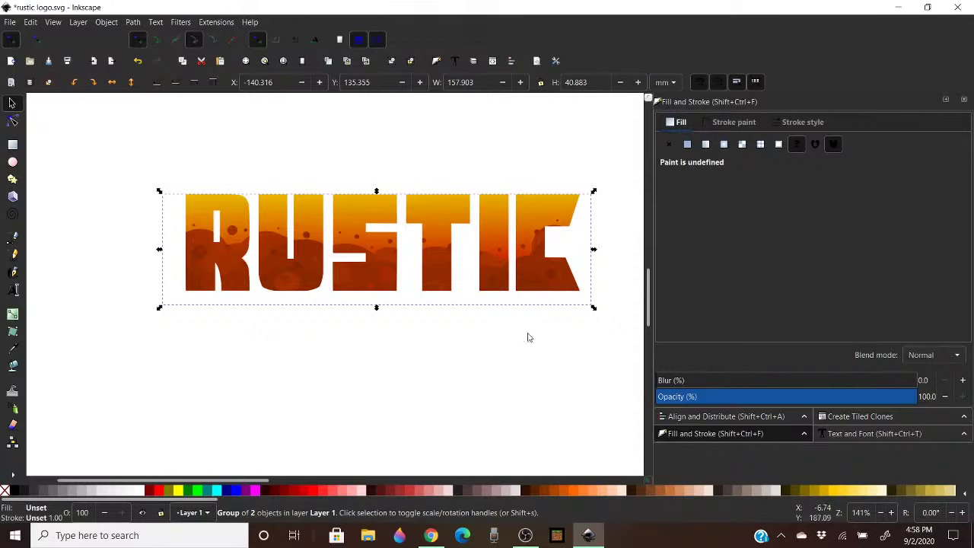
left_click(431, 535)
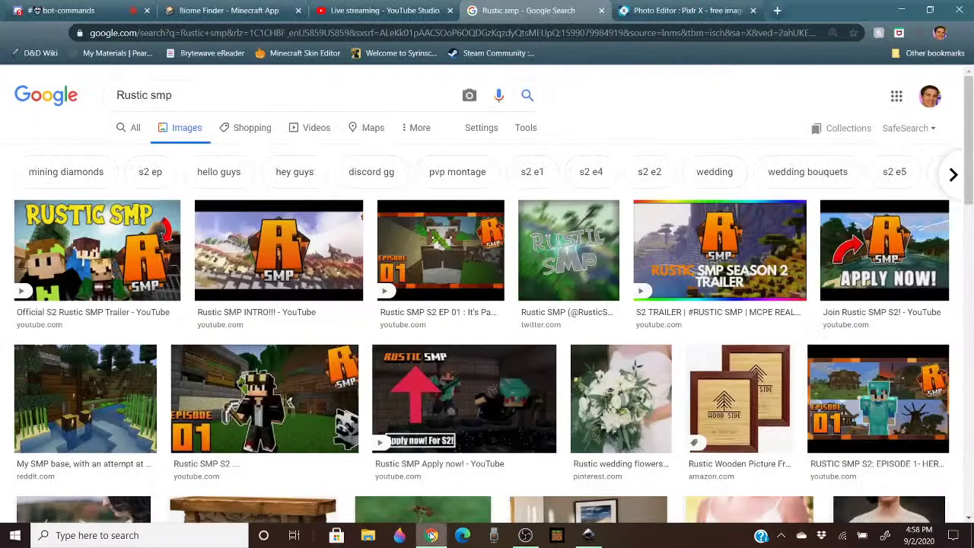
left_click(593, 538)
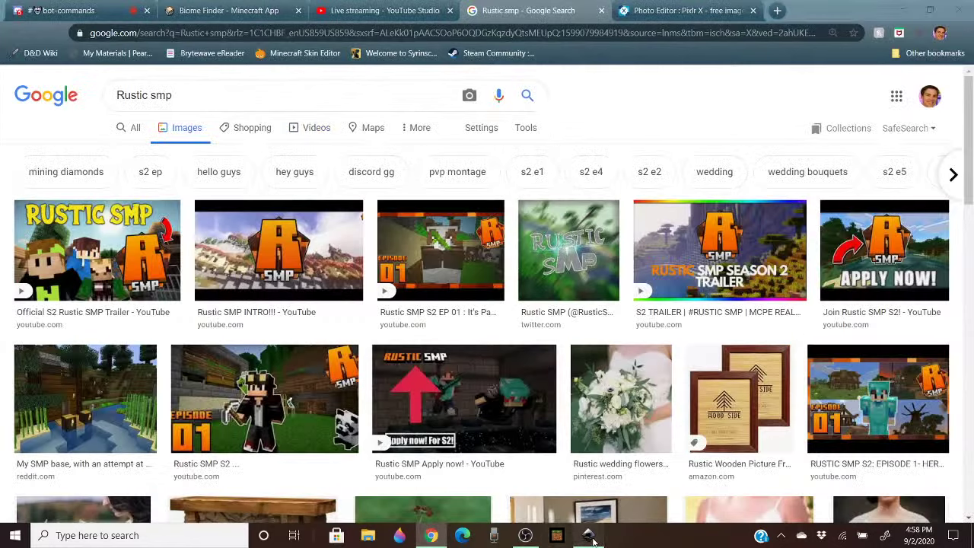
left_click(609, 218)
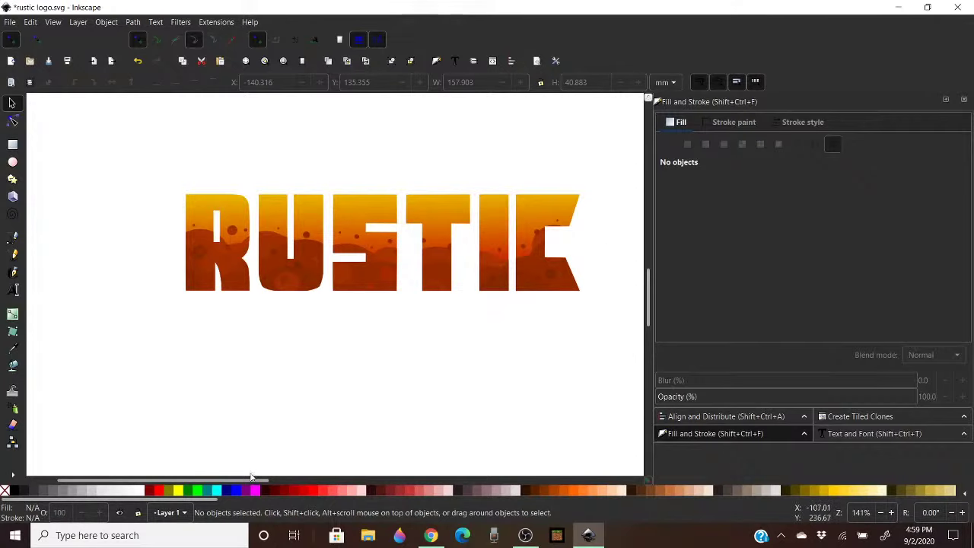
Look up the name of the recently downloaded font in the Downloads folder in File Explorer
left_click_drag(255, 481, 333, 464)
left_click(367, 536)
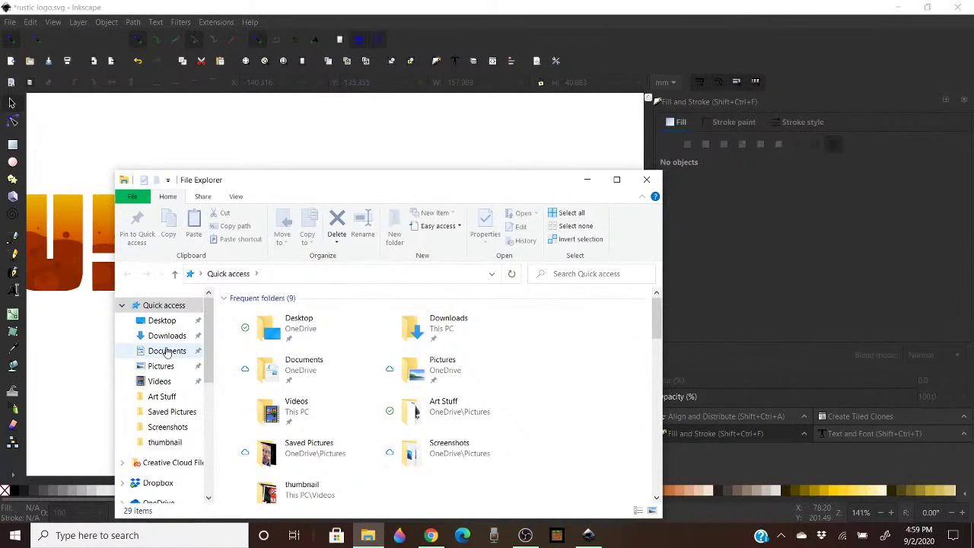
left_click(167, 336)
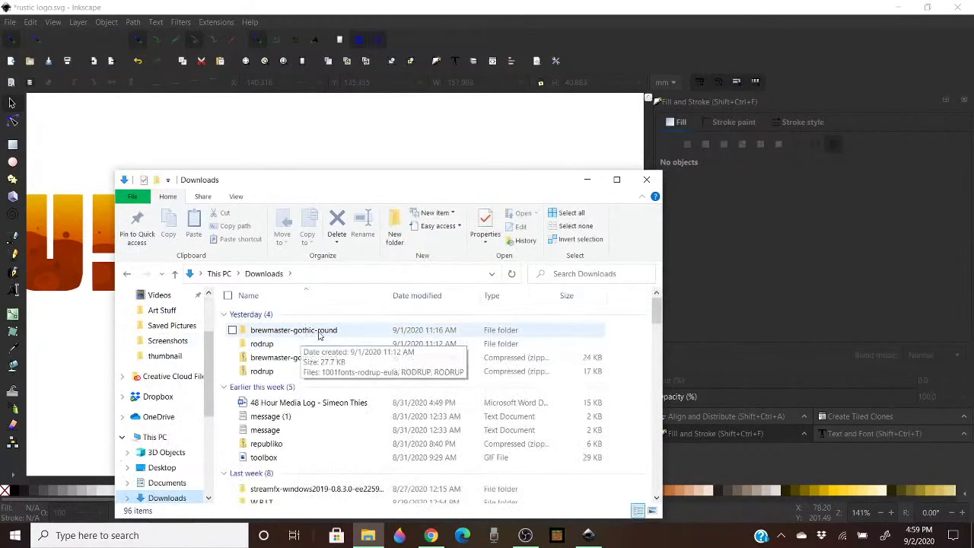
left_click(646, 180)
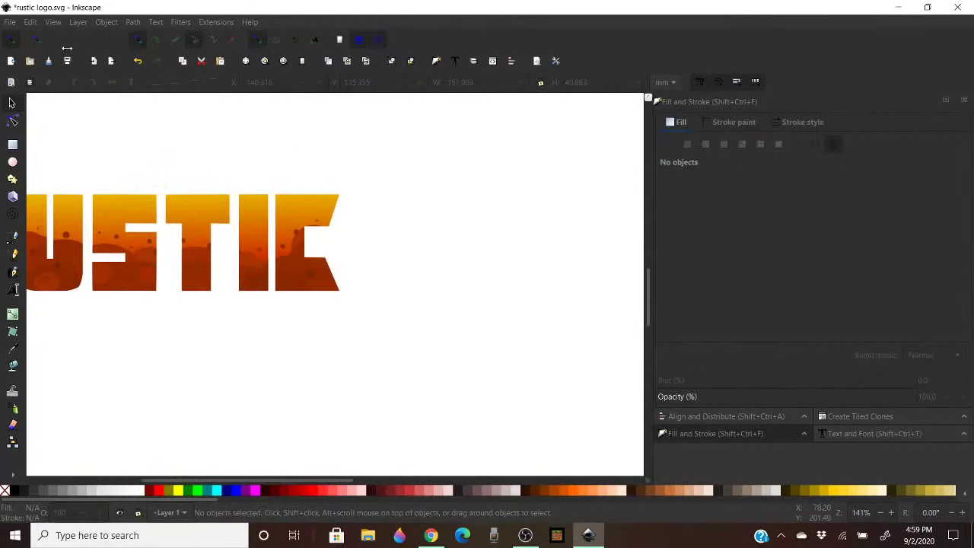
Start a text object just right of the RUSTIC lettering and set its font to Brewmaster Gothic Round
key("t")
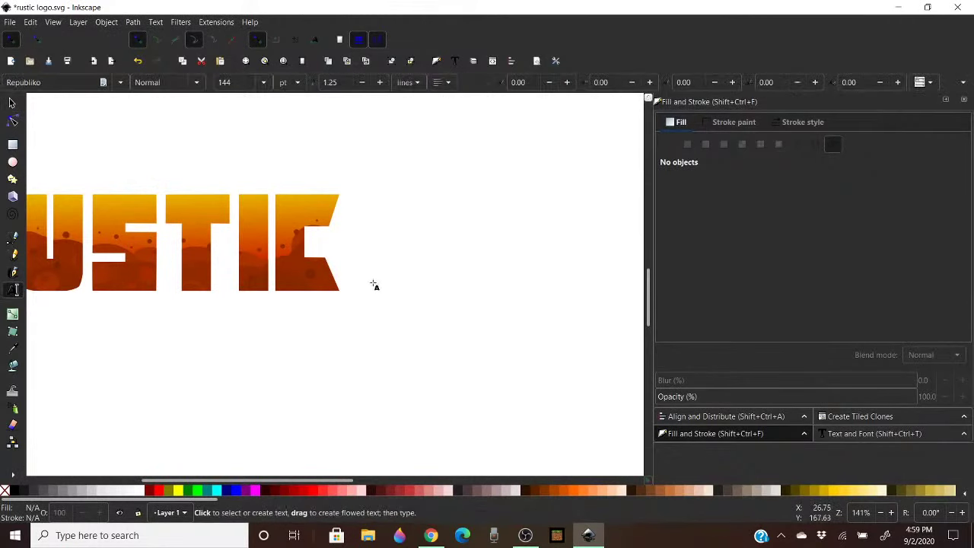
left_click(365, 291)
triple_click(46, 82)
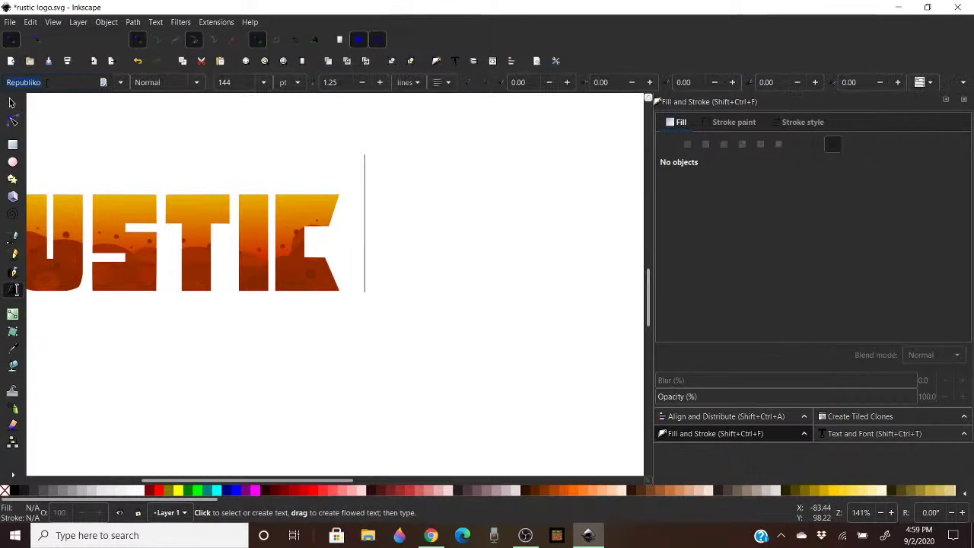
type("brew")
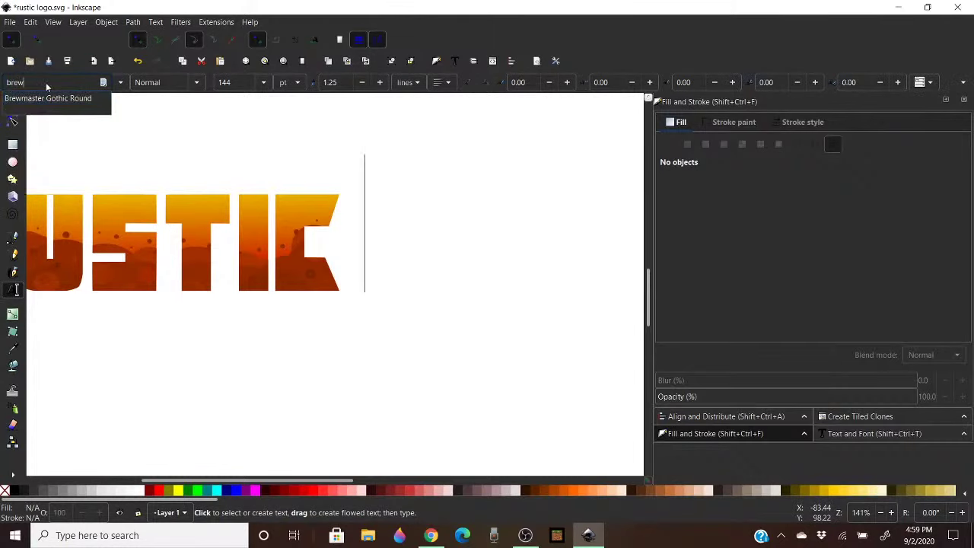
left_click(71, 100)
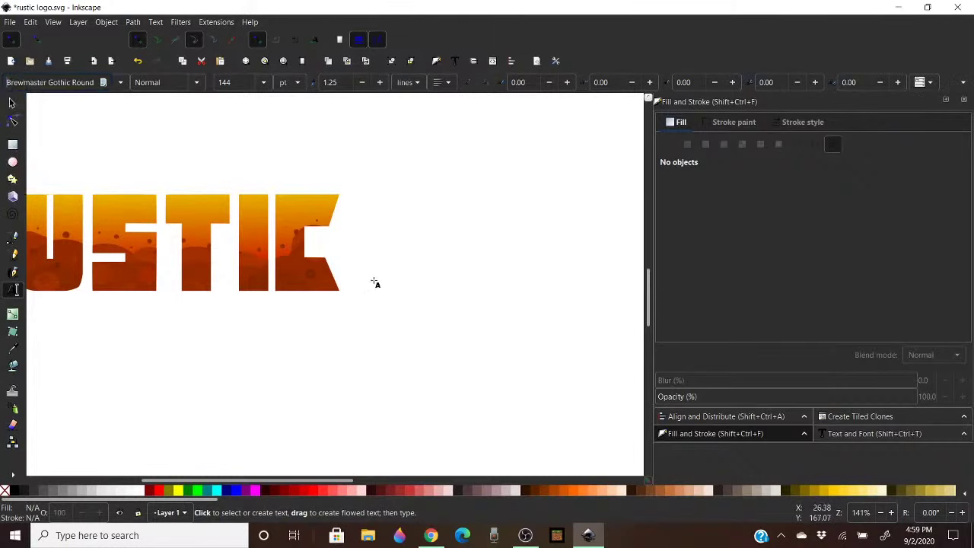
type("SMP")
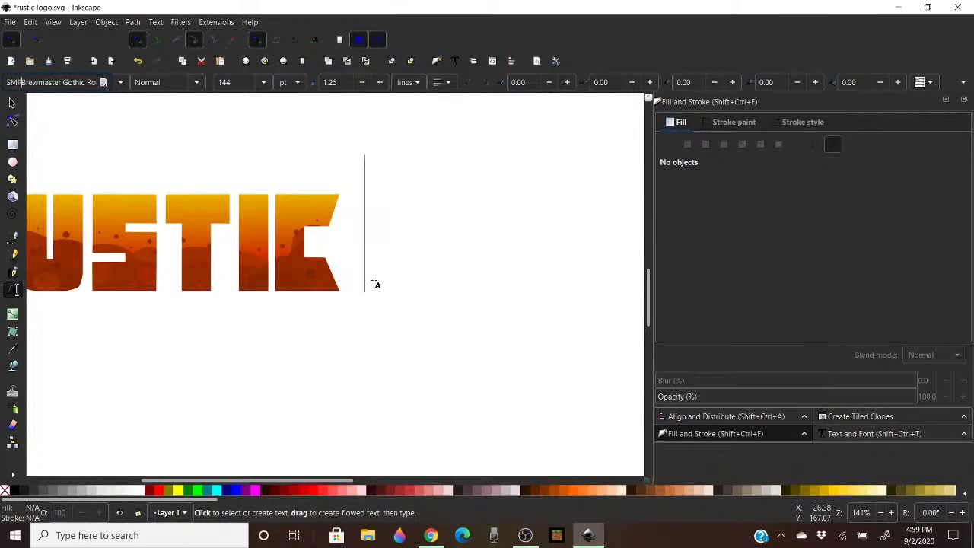
key("BackSpace")
key("BackSpace")
key("BackSpace")
left_click(364, 284)
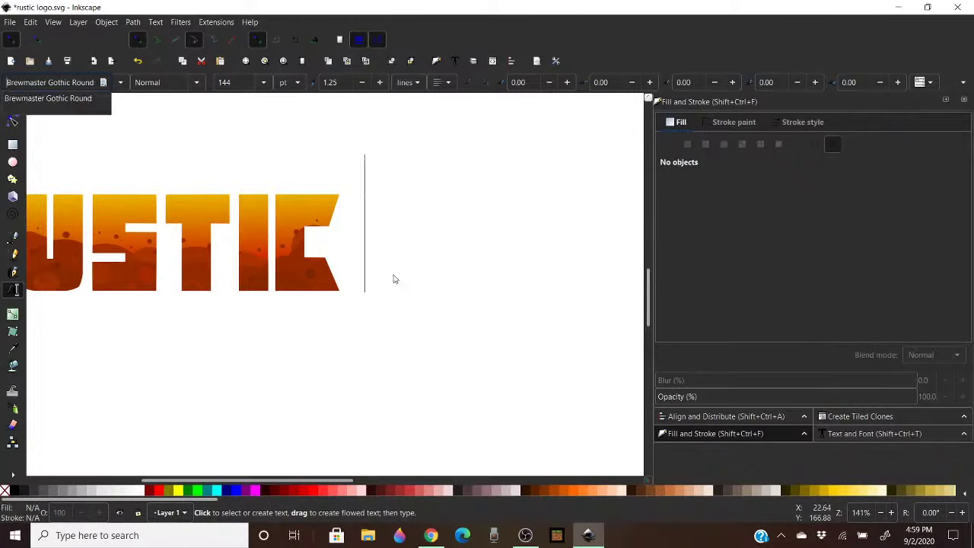
left_click(64, 99)
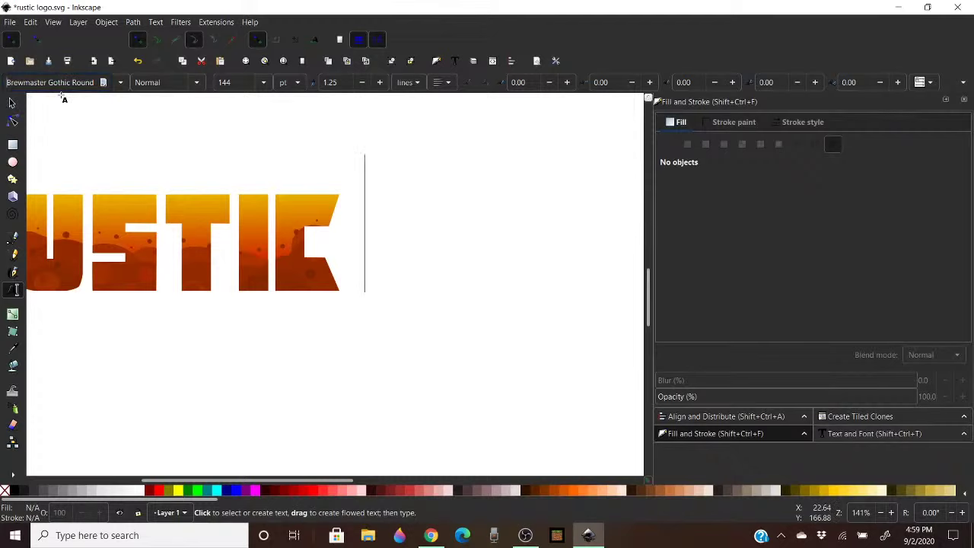
Add the text "SMP" at 144 pt beside the RUSTIC lettering, aligned to its baseline
left_click(369, 289)
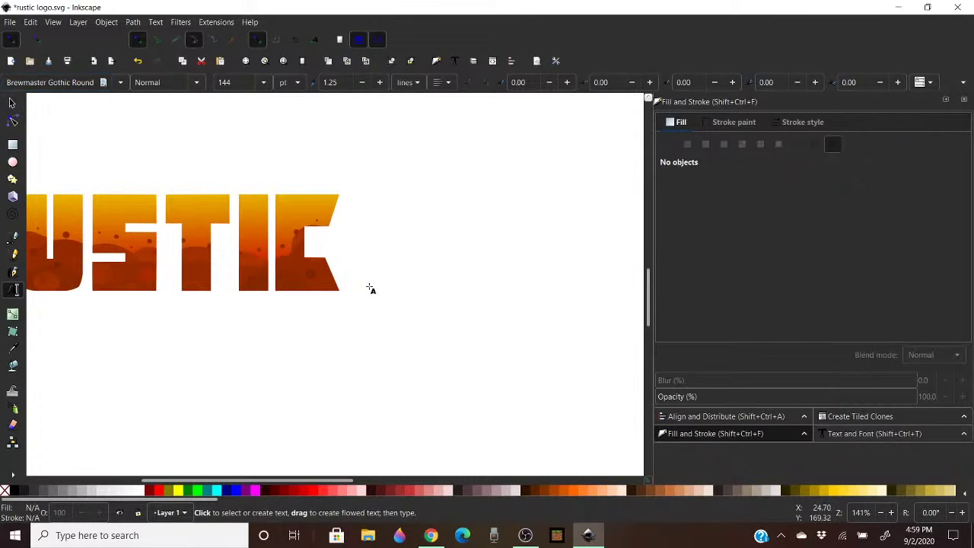
type("SMPP")
key("BackSpace")
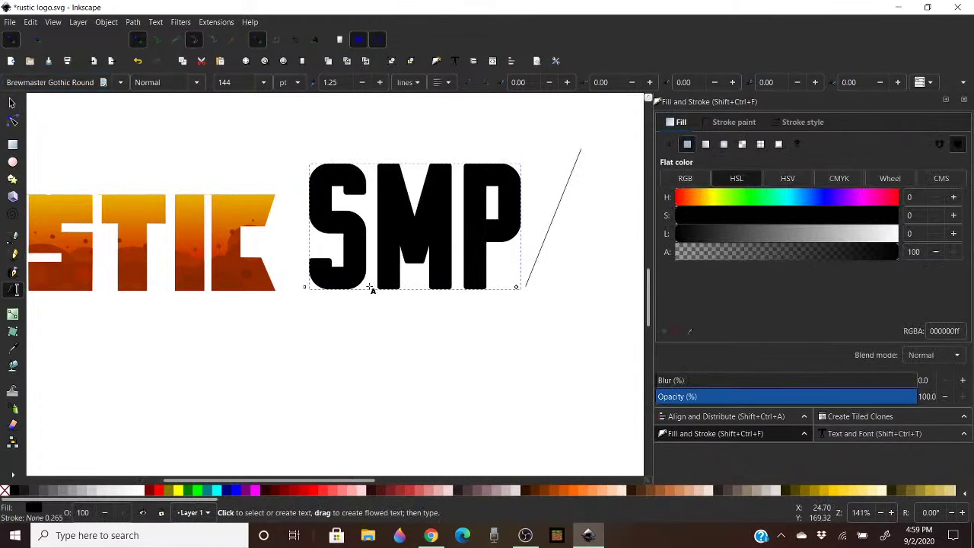
left_click(12, 103)
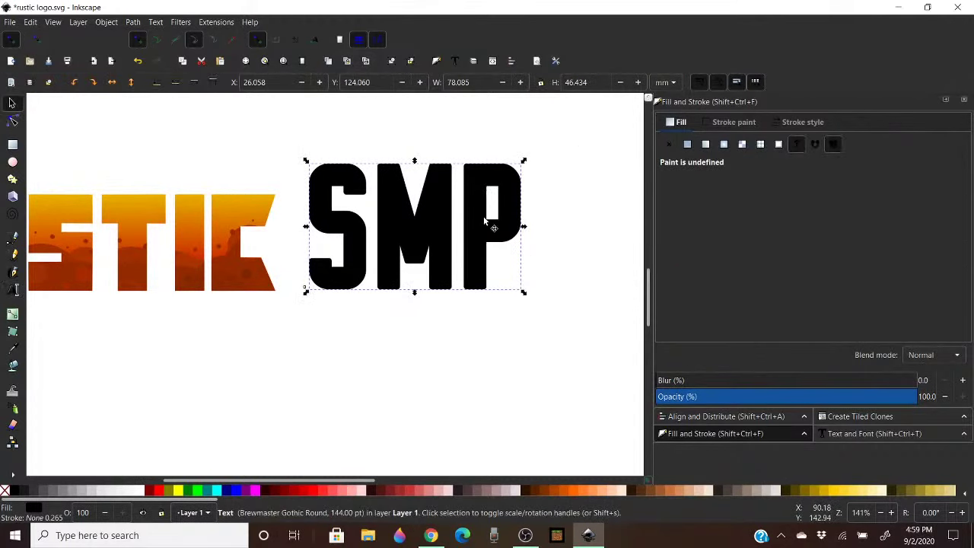
Scale the SMP text down to about 33.4 mm wide and 36 mm high
left_click_drag(523, 226, 427, 227)
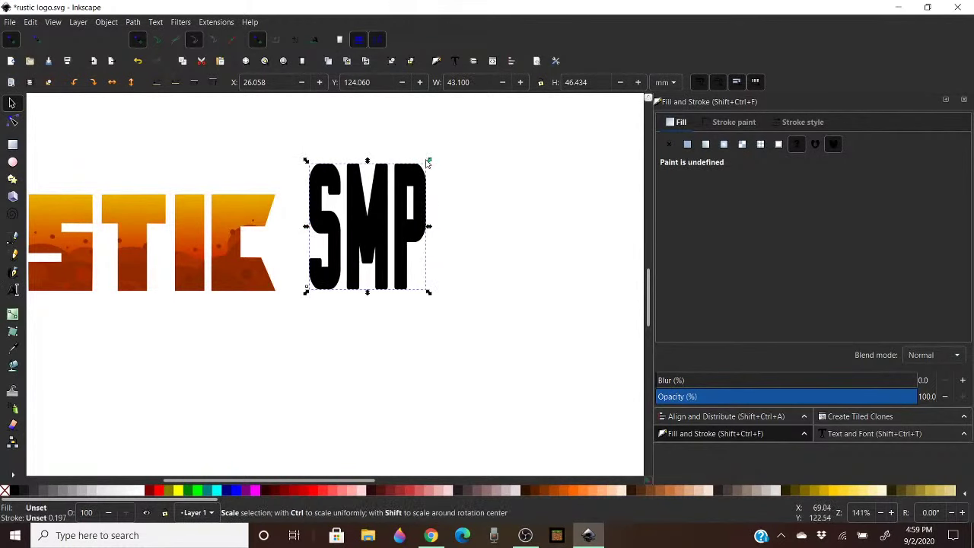
left_click_drag(430, 160, 403, 190)
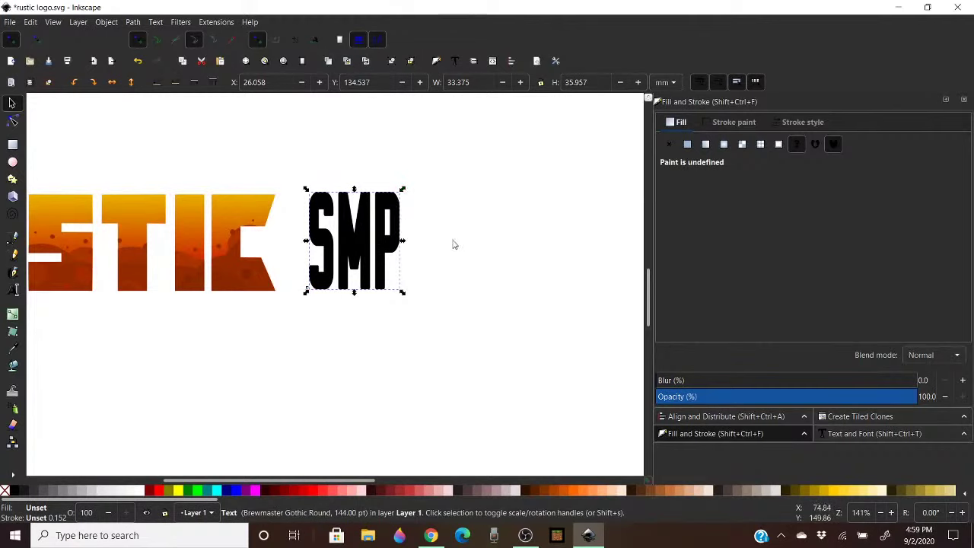
key("Escape")
Try to match the SMP text's height to the grouped RUSTIC lettering by copying the group and pasting its height
left_click(241, 204)
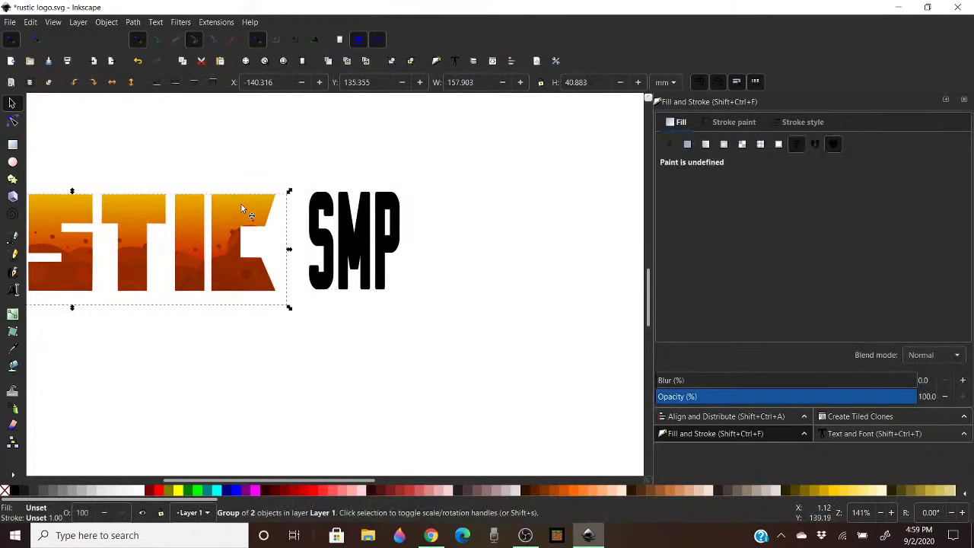
right_click(242, 204)
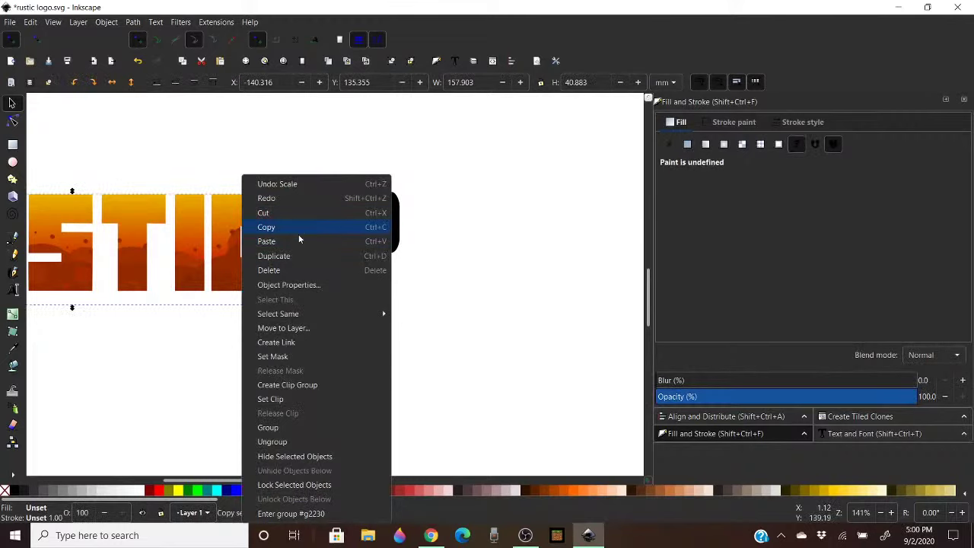
left_click(292, 226)
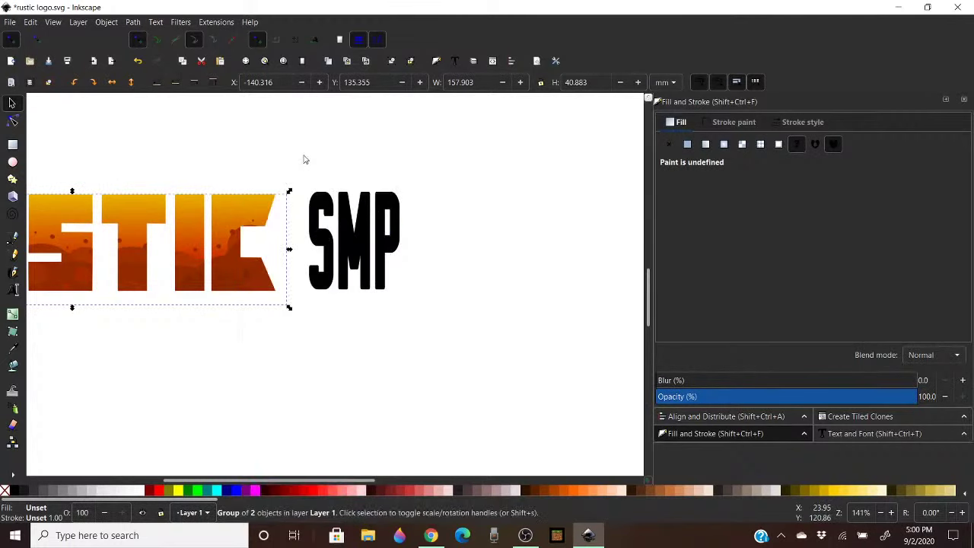
left_click(304, 159)
left_click(323, 217)
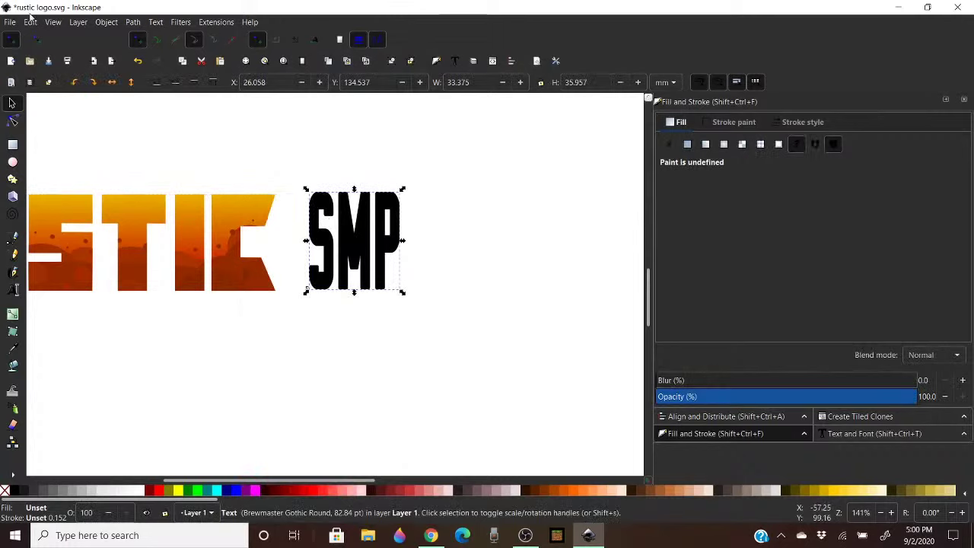
left_click(19, 24)
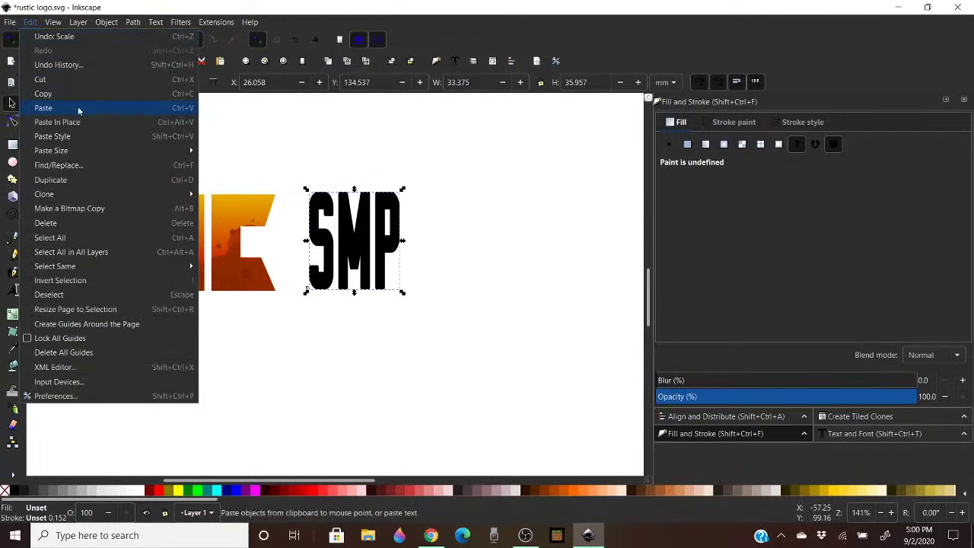
mouse_move(147, 149)
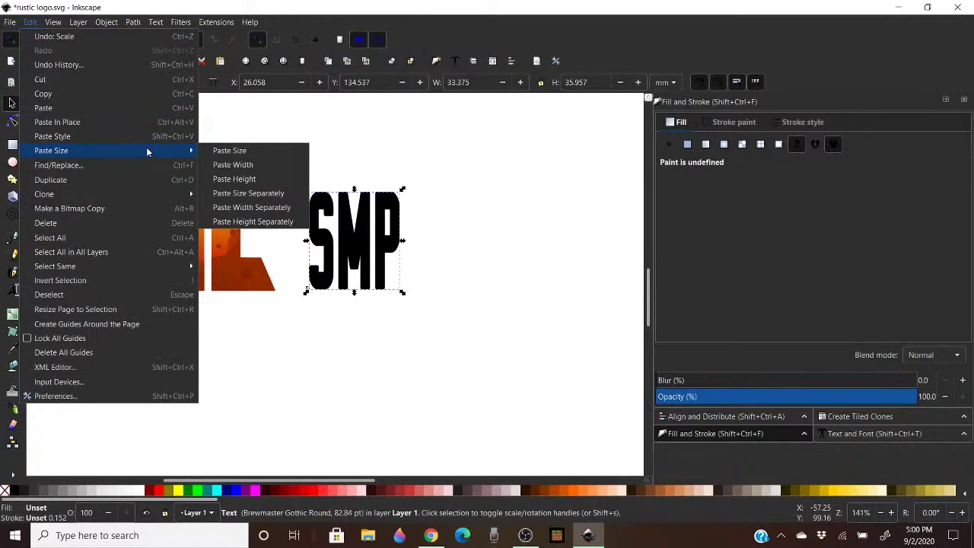
left_click(242, 180)
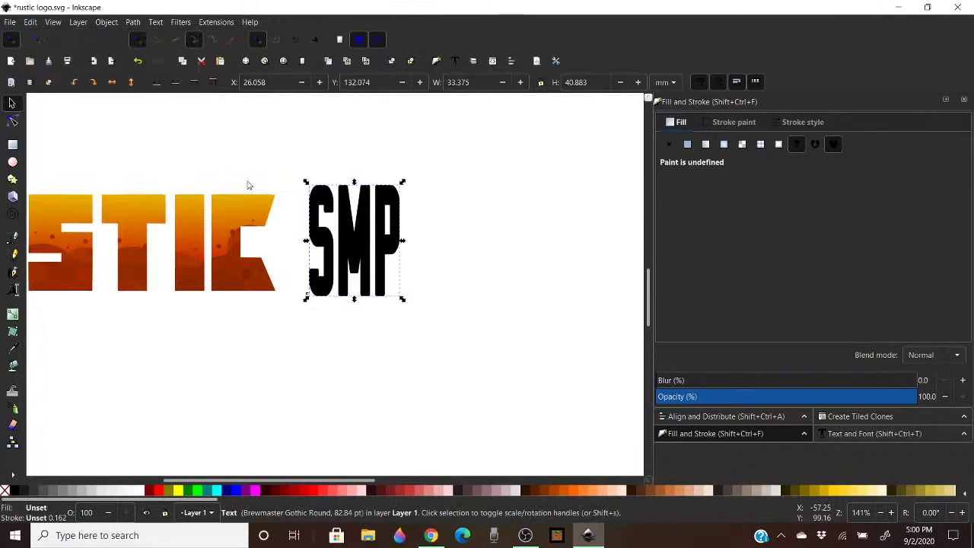
left_click(490, 178)
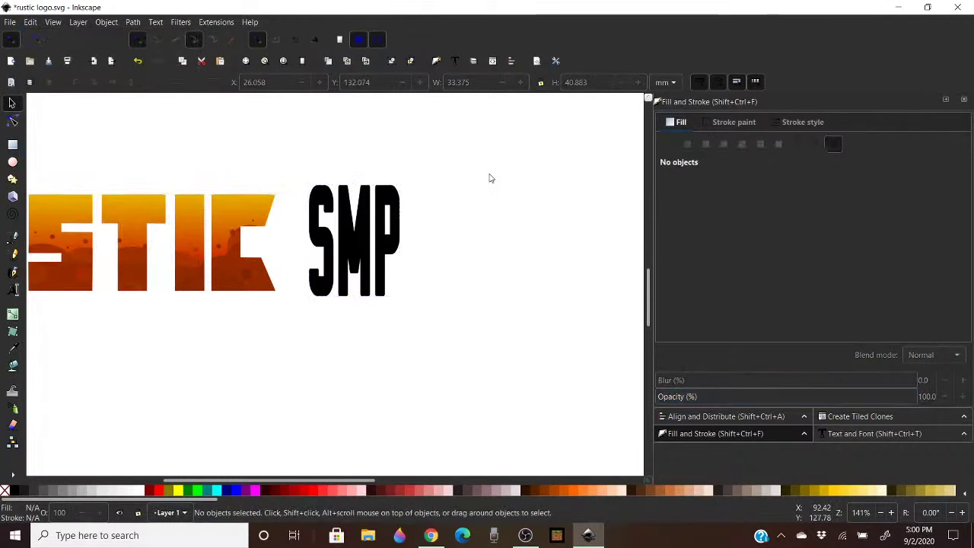
key("ctrl+z")
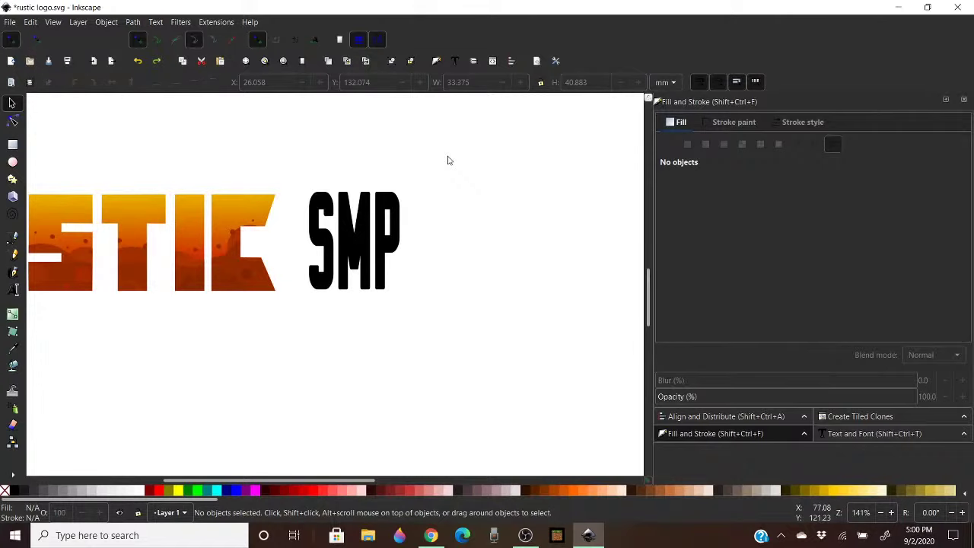
Undo the changes back through the SMP text's creation to before the rust was clipped and grouped with the lettering
left_click(343, 234)
left_click_drag(343, 236, 386, 236)
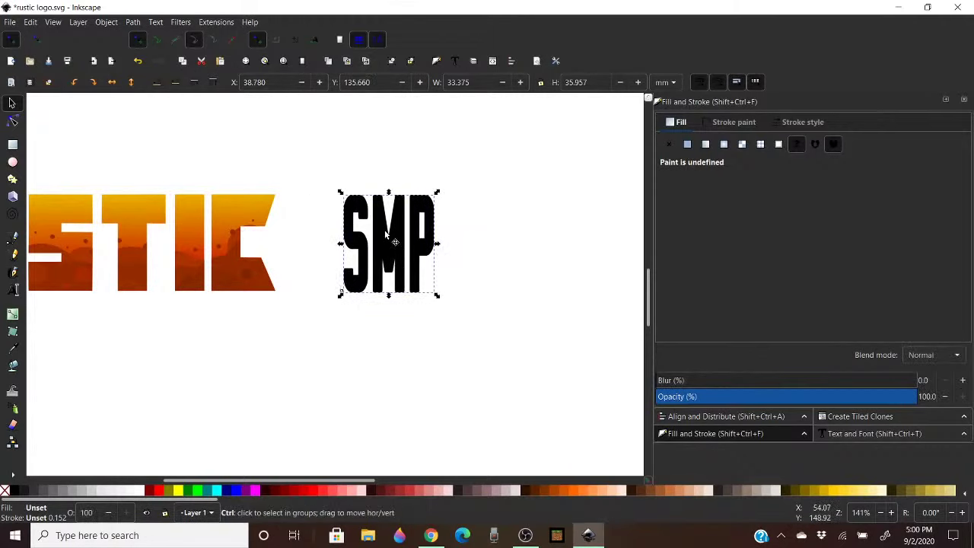
key("ctrl+z")
key("ctrl+z")
key("ctrl+z")
key("ctrl+z")
key("ctrl+z")
key("ctrl+z")
key("ctrl+z")
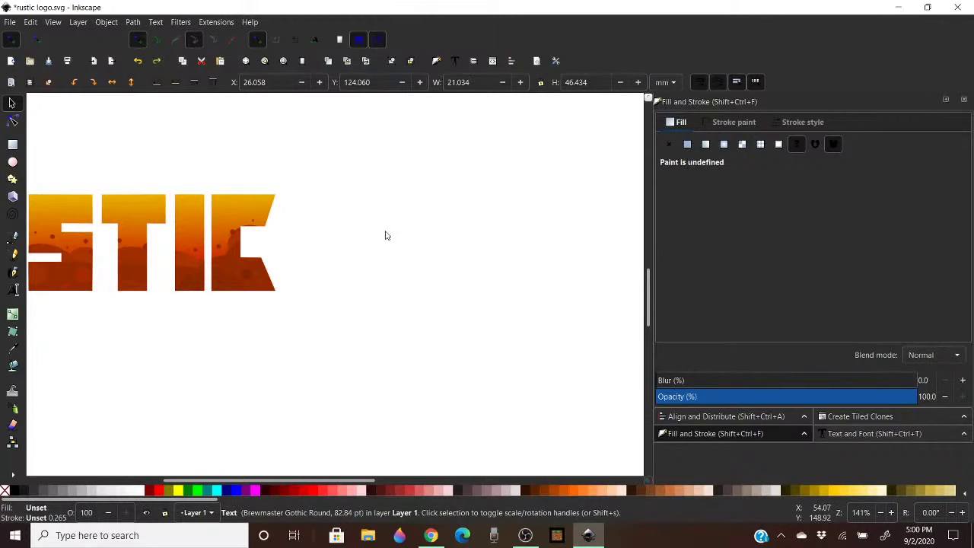
key("ctrl+z")
key("ctrl+z")
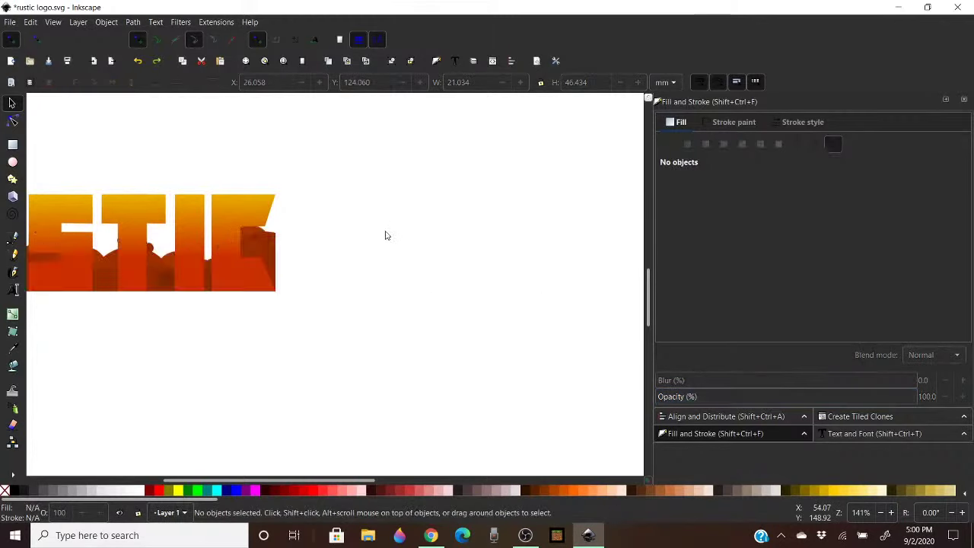
Copy the ungrouped gradient RUSTIC lettering on its own
left_click(236, 207)
right_click(237, 206)
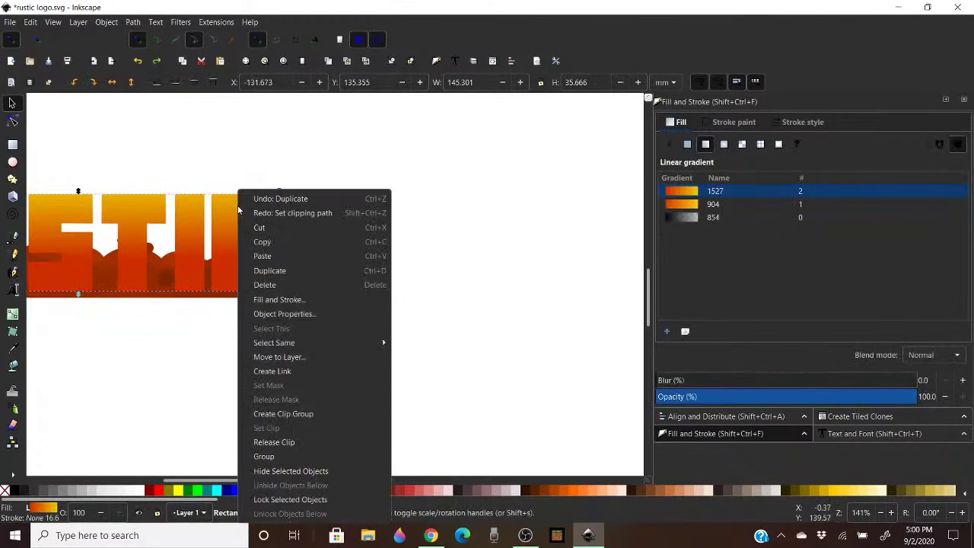
left_click(268, 242)
left_click(376, 264)
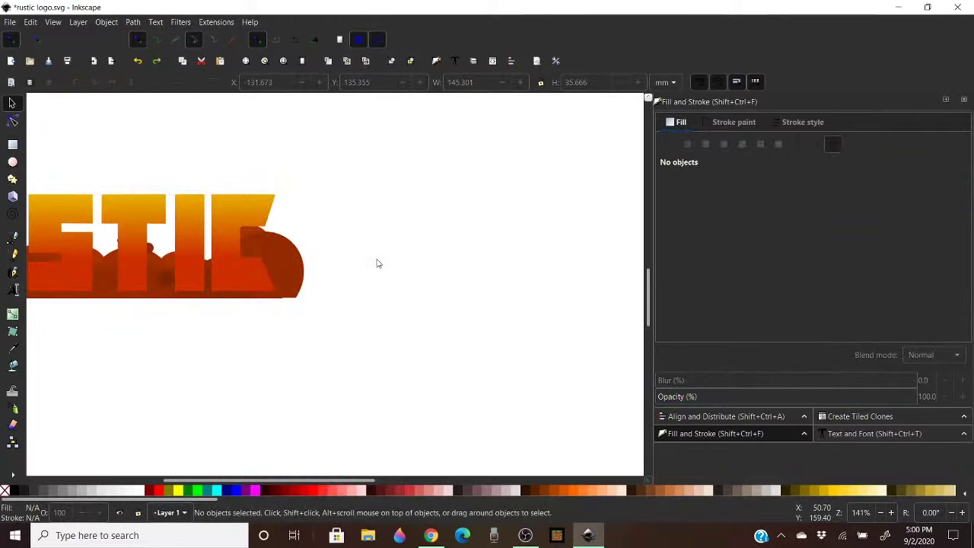
Redo the rust clipping, the grouping and the full-size SMP text
key("ctrl+shift+z")
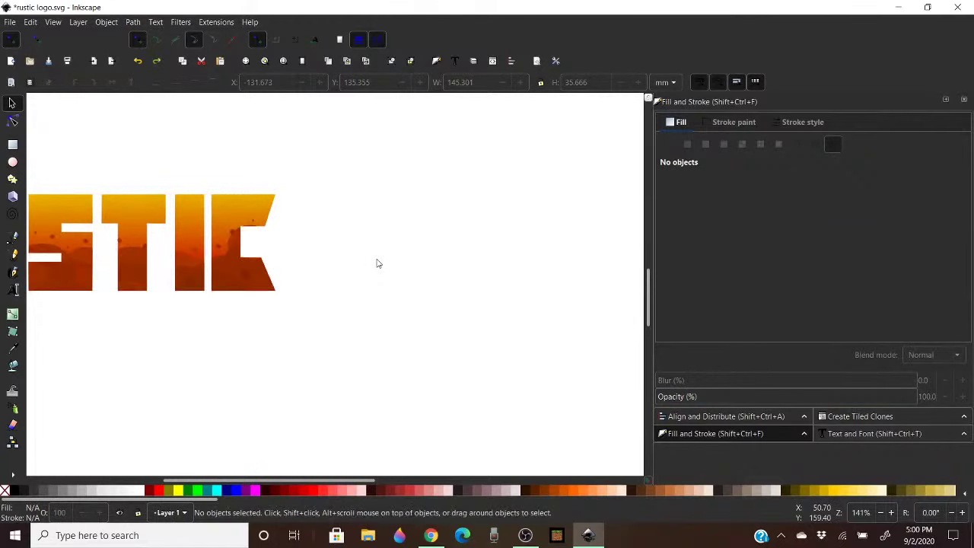
key("ctrl+shift+z")
key("ctrl+shift+z")
key("ctrl+shift+z")
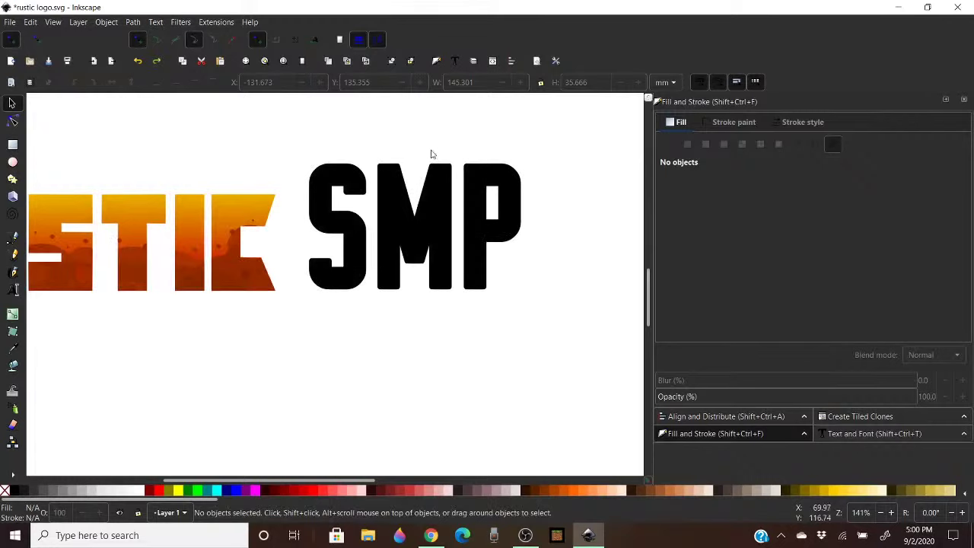
Paste only the copied gradient lettering's height onto the SMP text
left_click(432, 213)
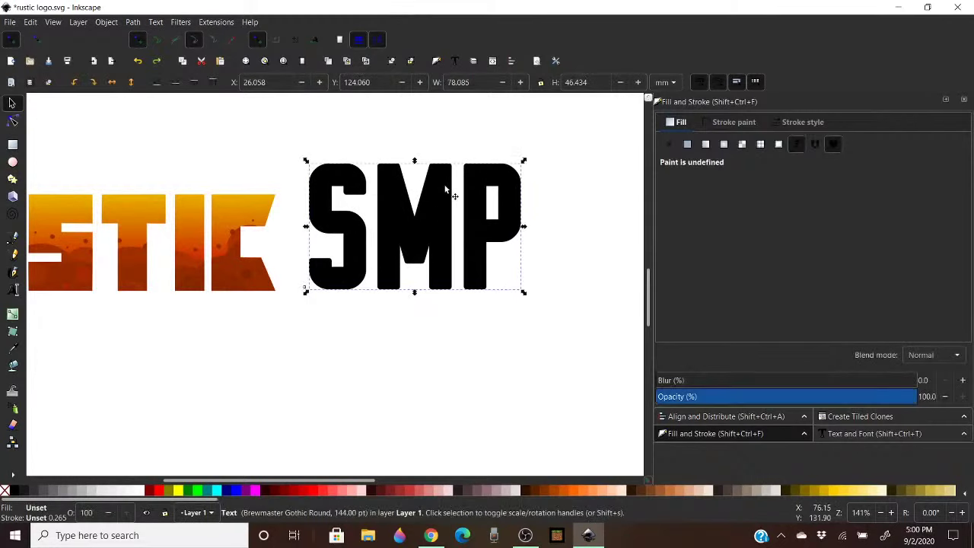
right_click(440, 209)
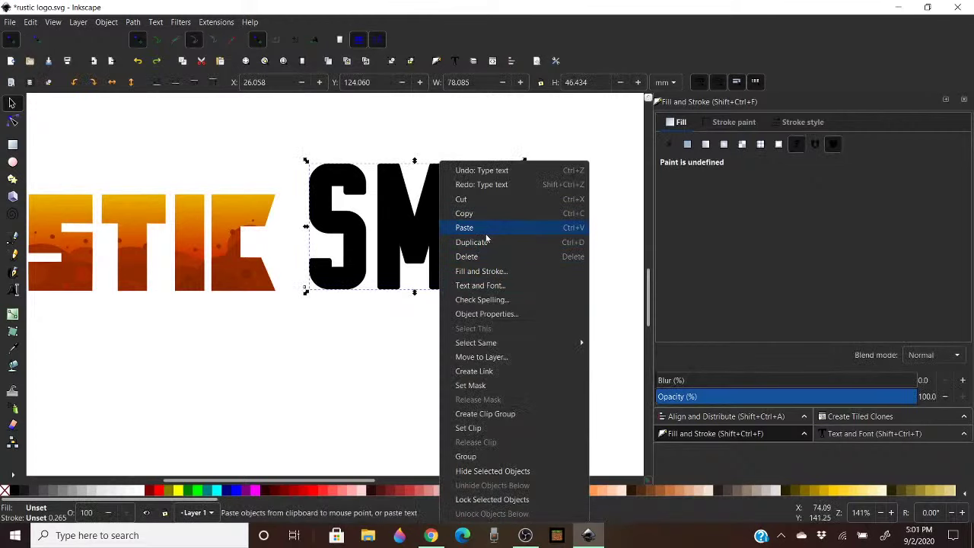
left_click(11, 23)
left_click(14, 22)
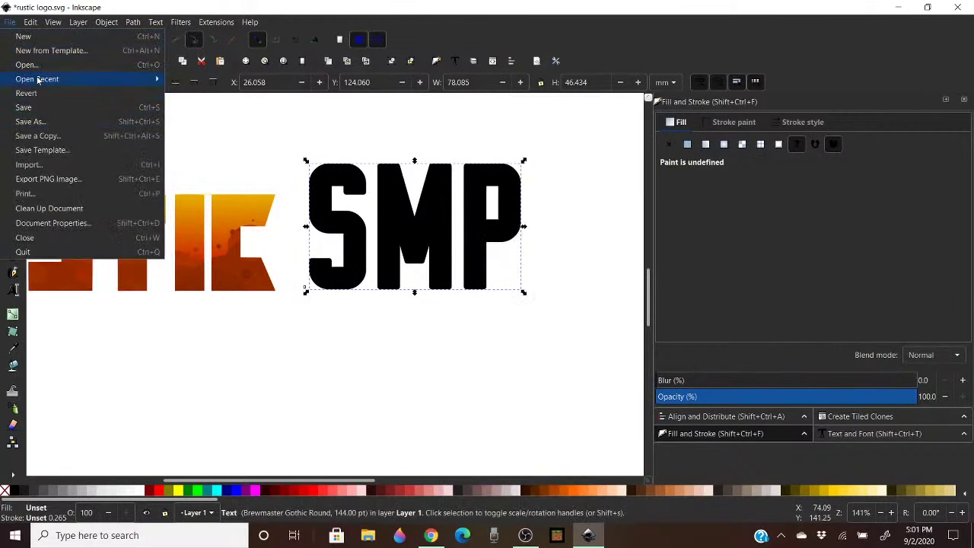
mouse_move(34, 23)
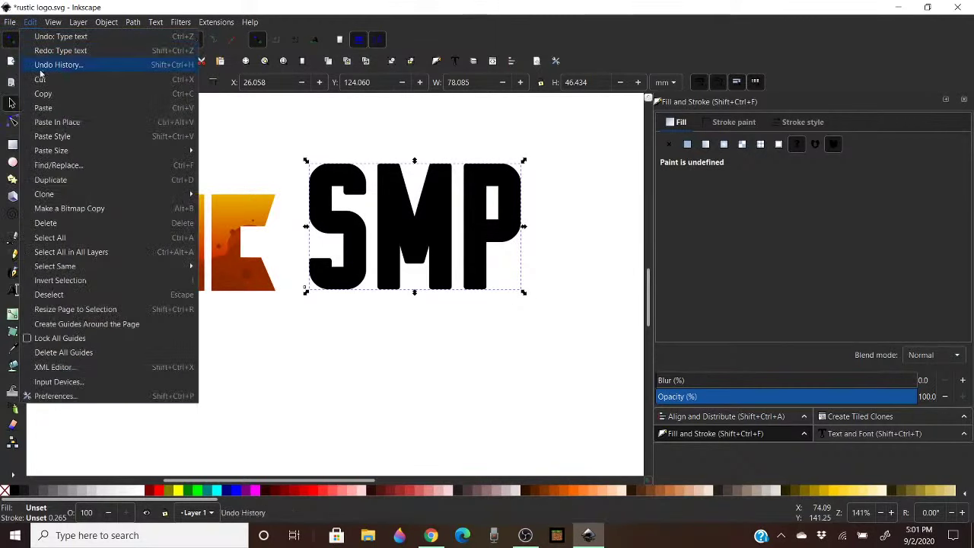
mouse_move(122, 153)
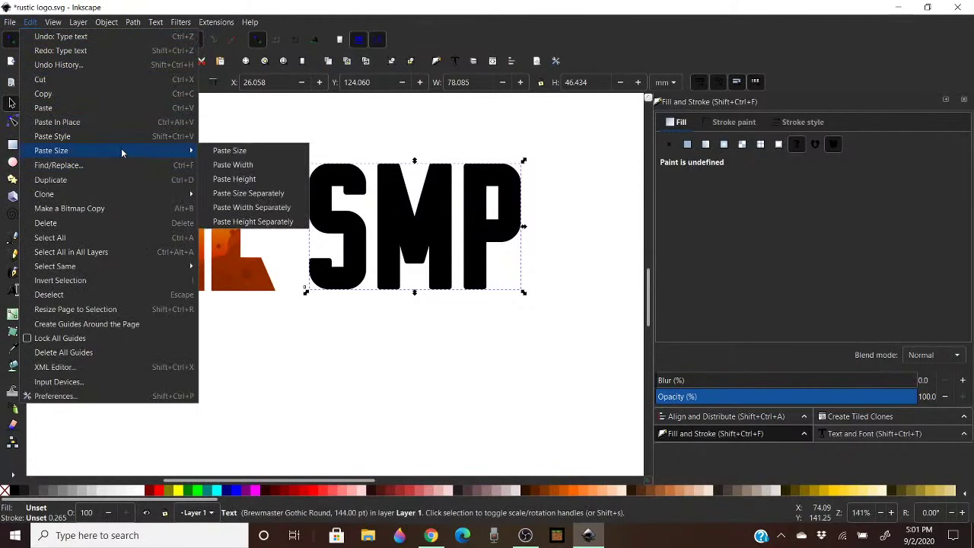
left_click(228, 182)
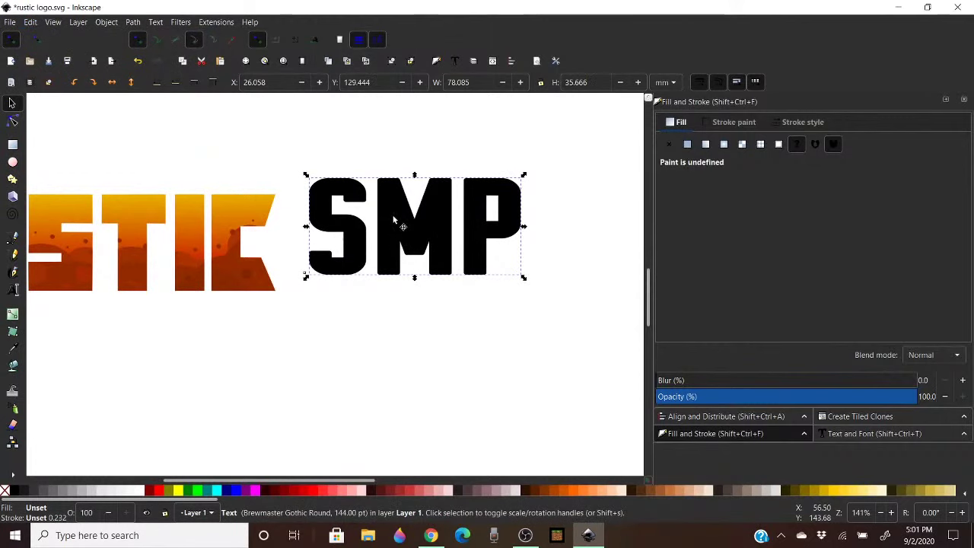
Move the SMP text down level with the RUSTIC lettering and align the top edges of both, relative to the last selected object
left_click_drag(404, 219, 402, 238)
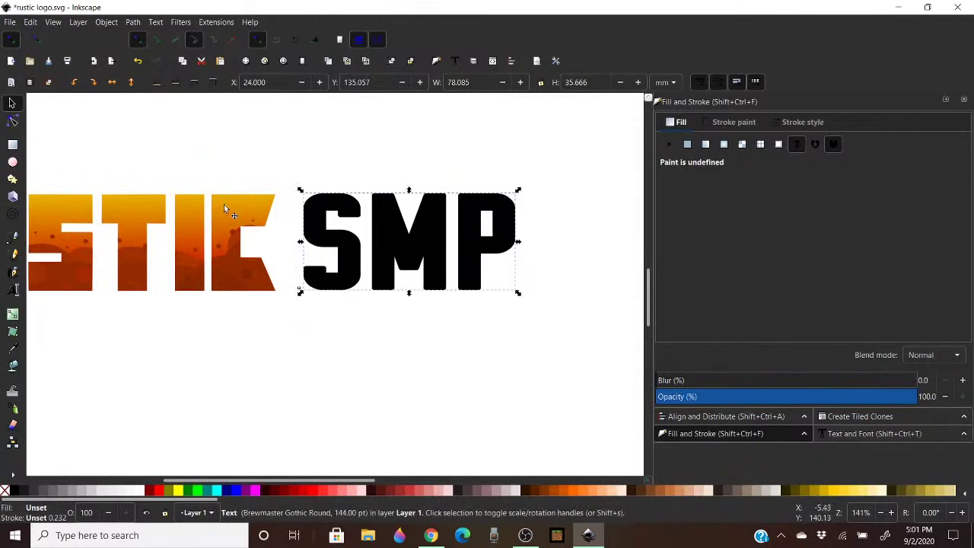
left_click(258, 202, "shift")
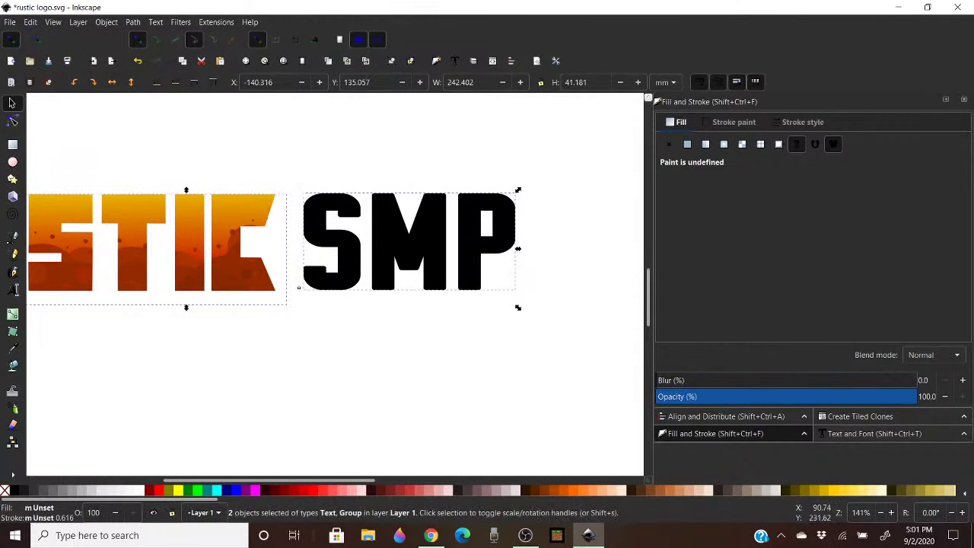
left_click(707, 417)
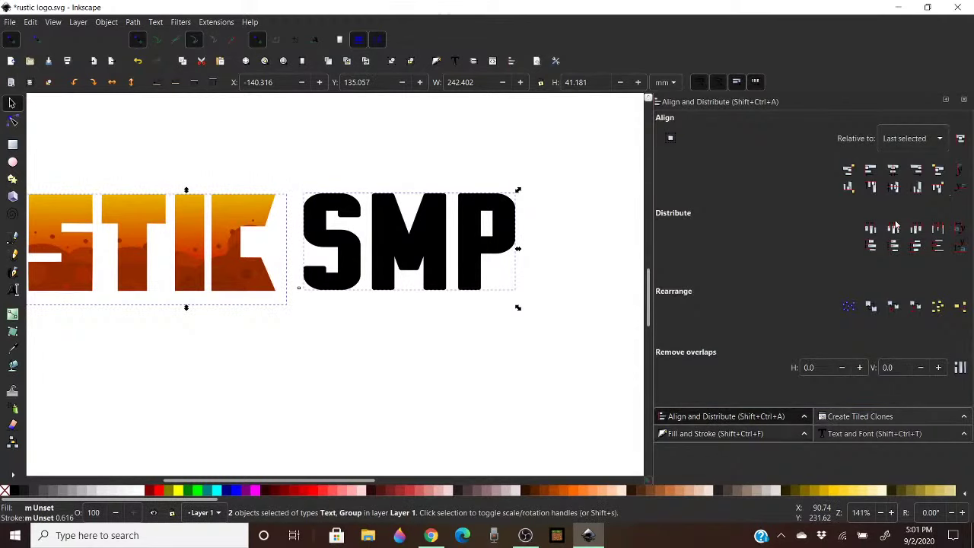
left_click(873, 188)
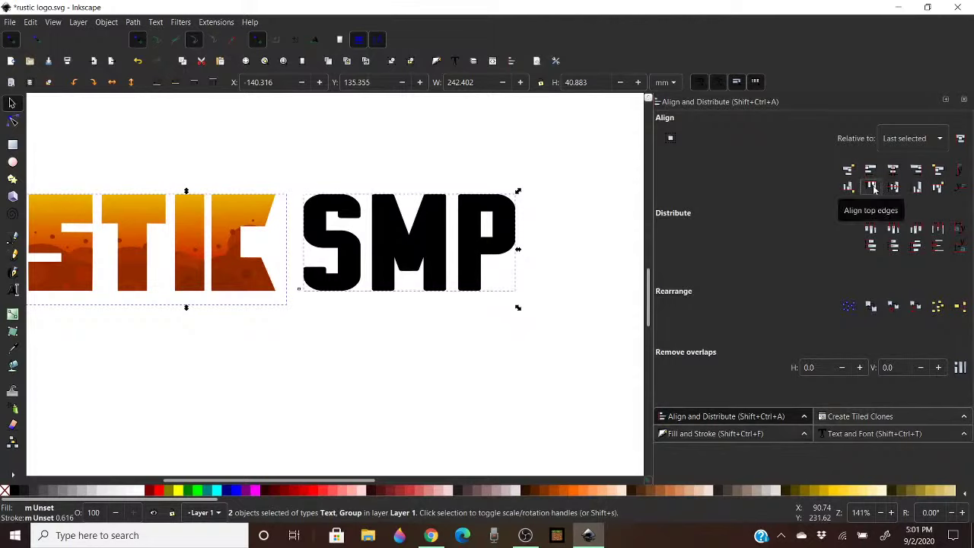
left_click(428, 143)
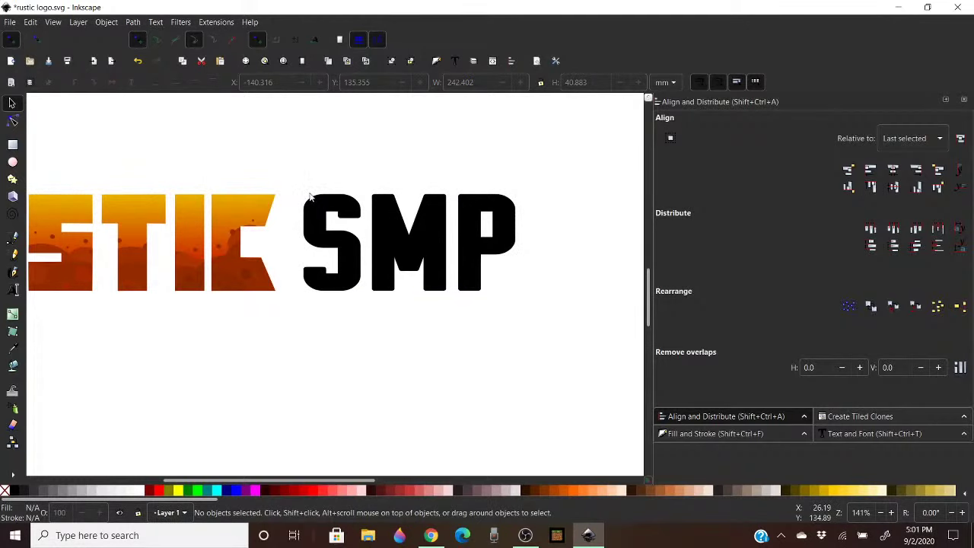
Nudge the SMP text left until it sits close beside the C of RUSTIC, at about X 15.5 mm
left_click(316, 218)
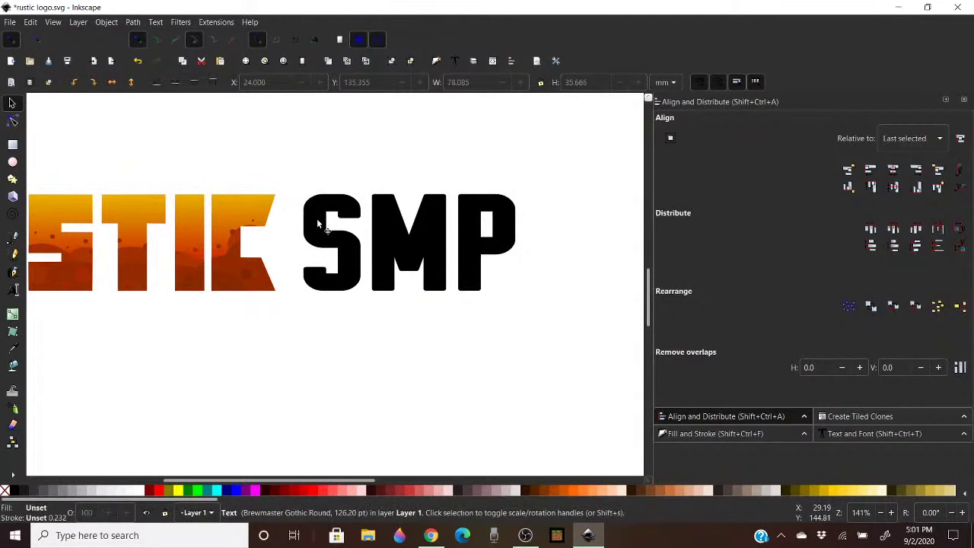
key("Left")
key("Left")
key("Left")
key("Left")
key("Left")
key("Left")
key("Left")
key("Left")
key("Left")
key("Left")
key("Left")
key("Left")
key("Left")
key("Left")
key("Left")
key("Left")
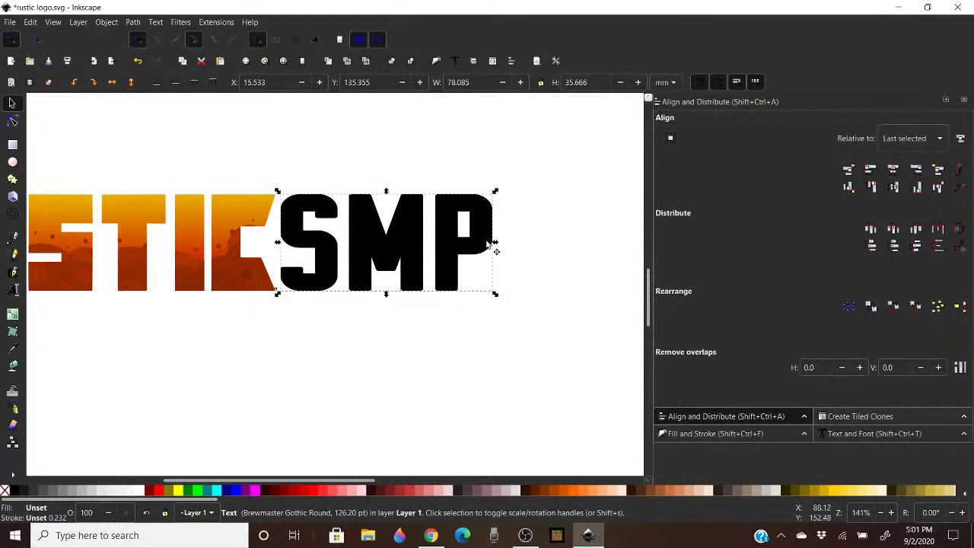
Narrow the SMP text to about 41 mm wide at its existing height and select it again
left_click_drag(497, 244, 405, 259)
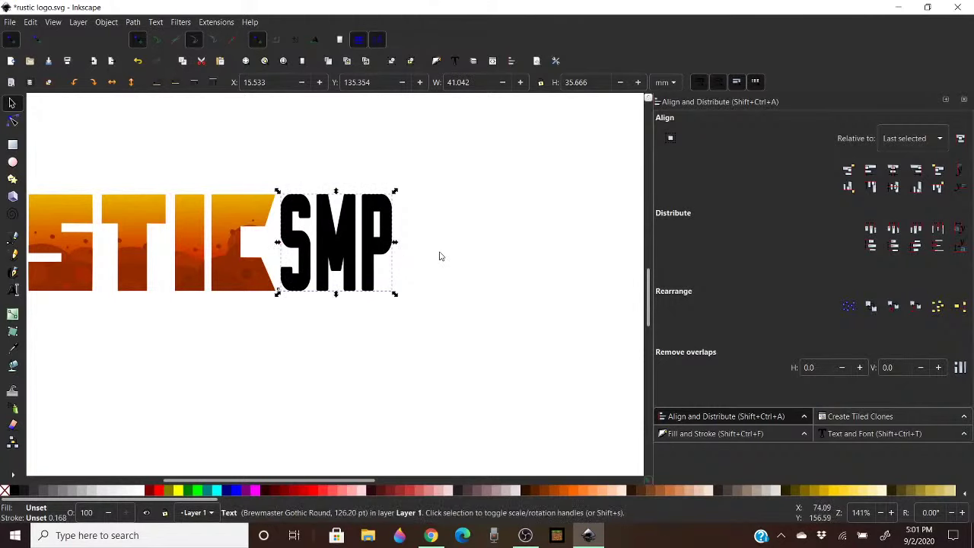
left_click(465, 269)
scroll(267, 466, "left", 5)
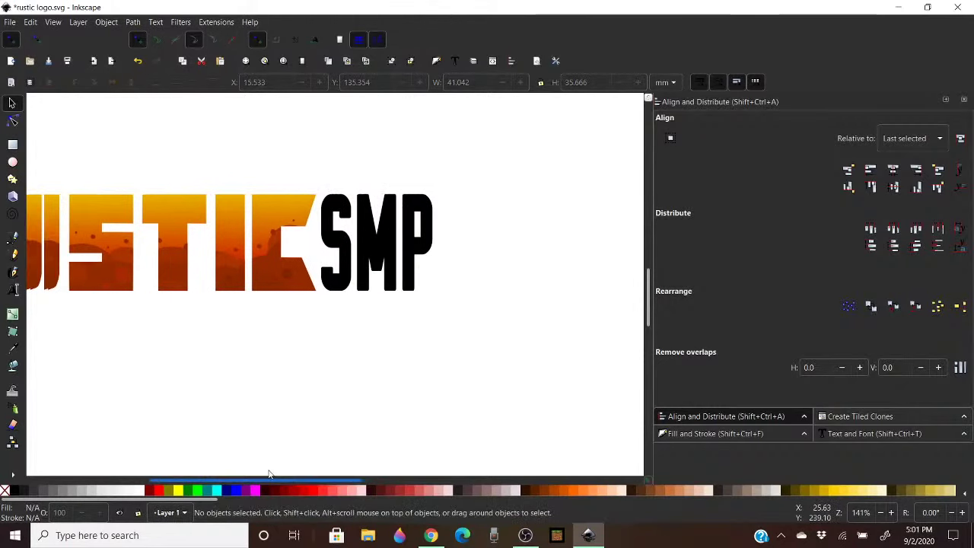
left_click_drag(263, 460, 258, 460)
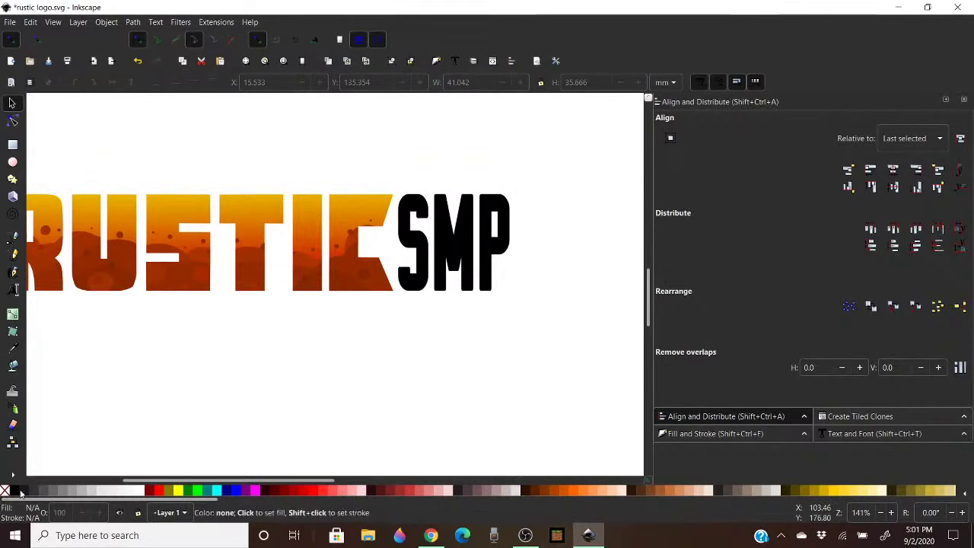
left_click(479, 252)
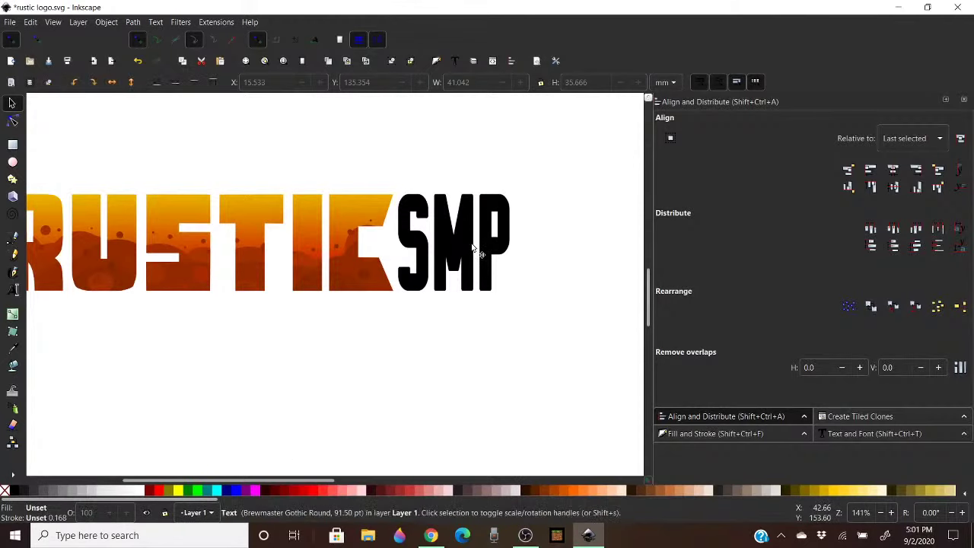
Fill the SMP text with light grey b3b3b3 and duplicate it in place
left_click(83, 491)
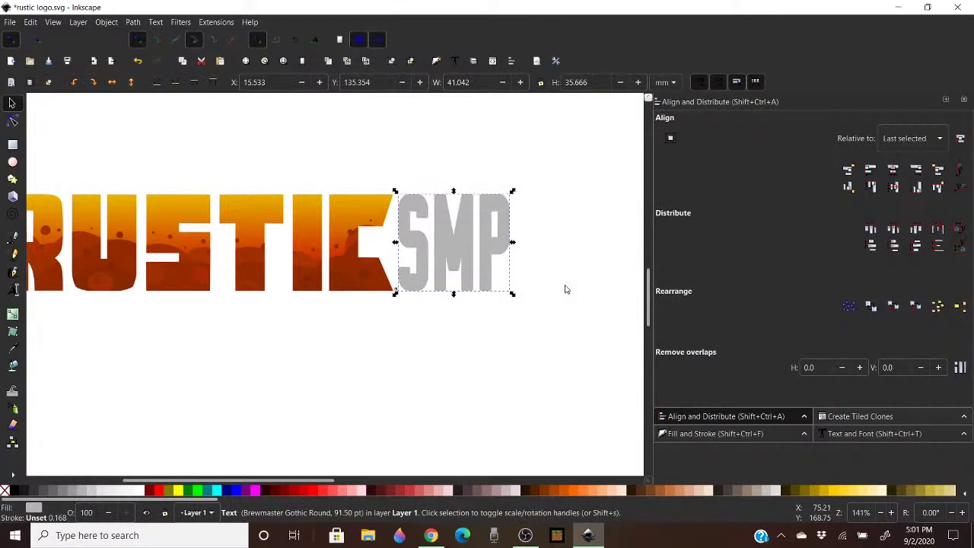
mouse_move(434, 535)
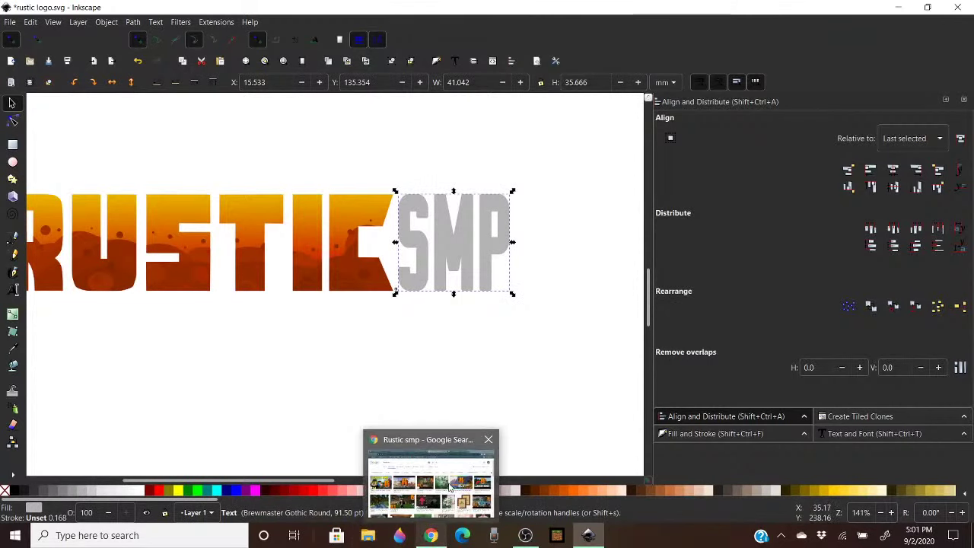
mouse_move(451, 487)
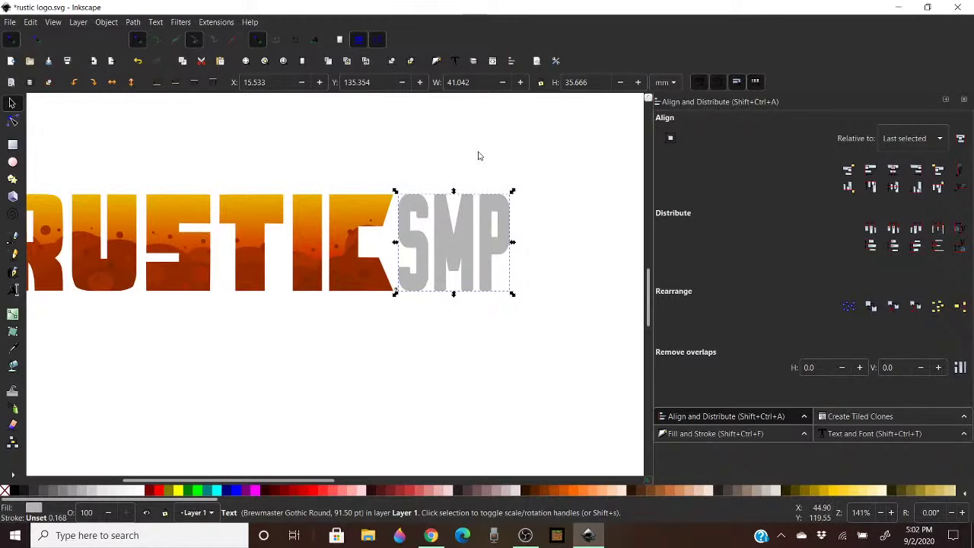
right_click(447, 233)
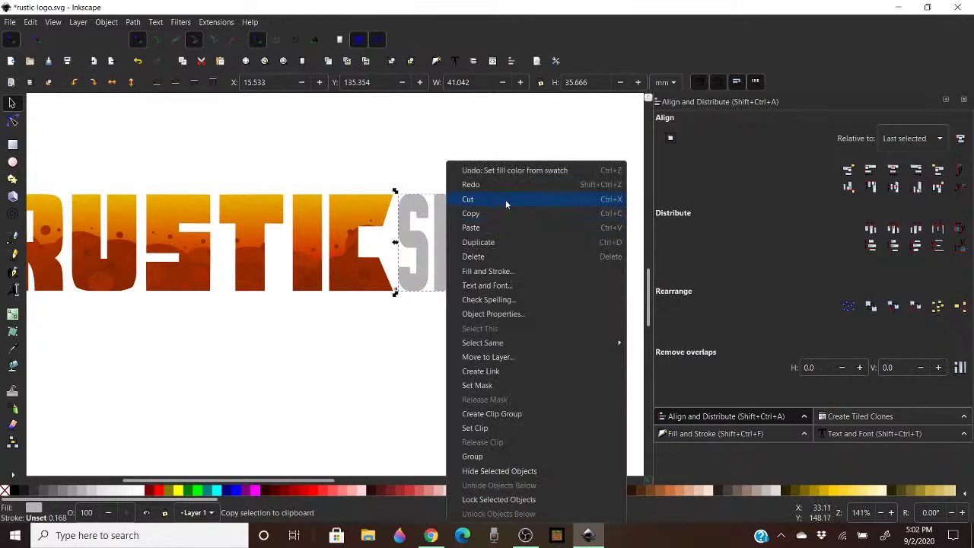
left_click(479, 242)
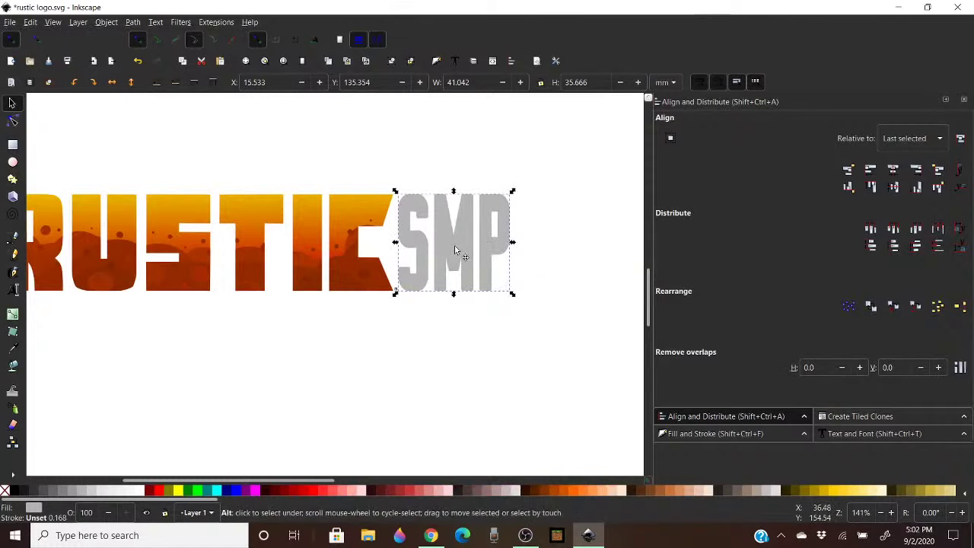
Give the rear copy of the SMP text a flat-color stroke
left_click(705, 433)
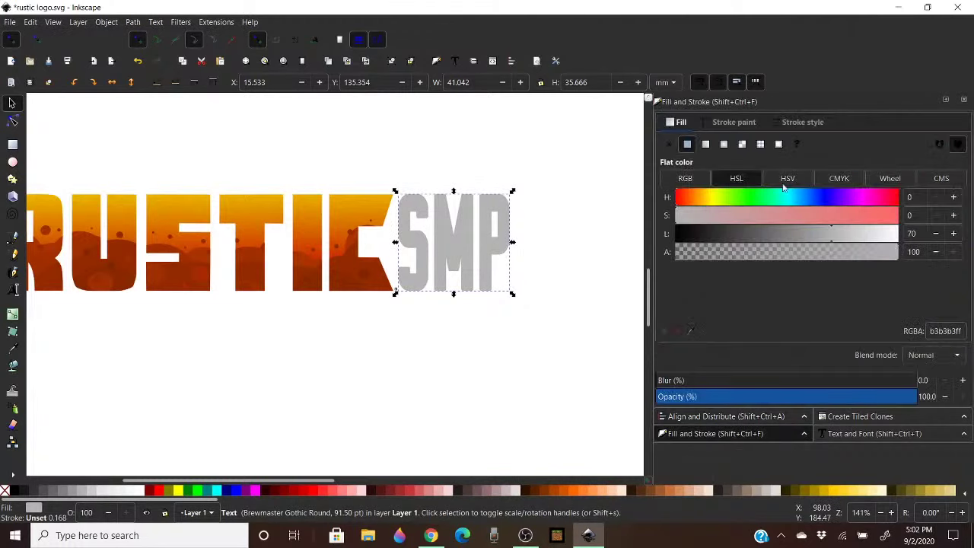
left_click(729, 123)
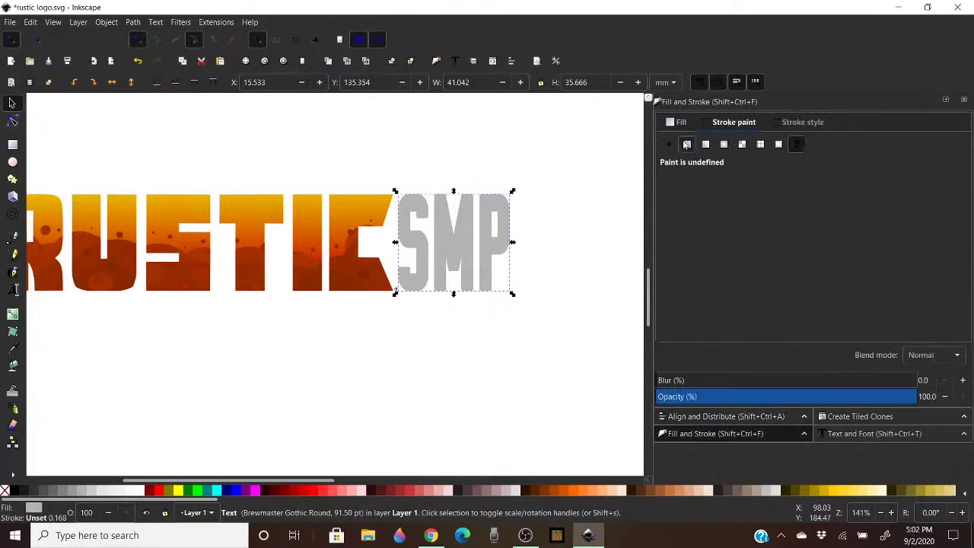
left_click(688, 144)
Switch the stroke unit to px and set the rear SMP copy's stroke width to 6 px
left_click(803, 122)
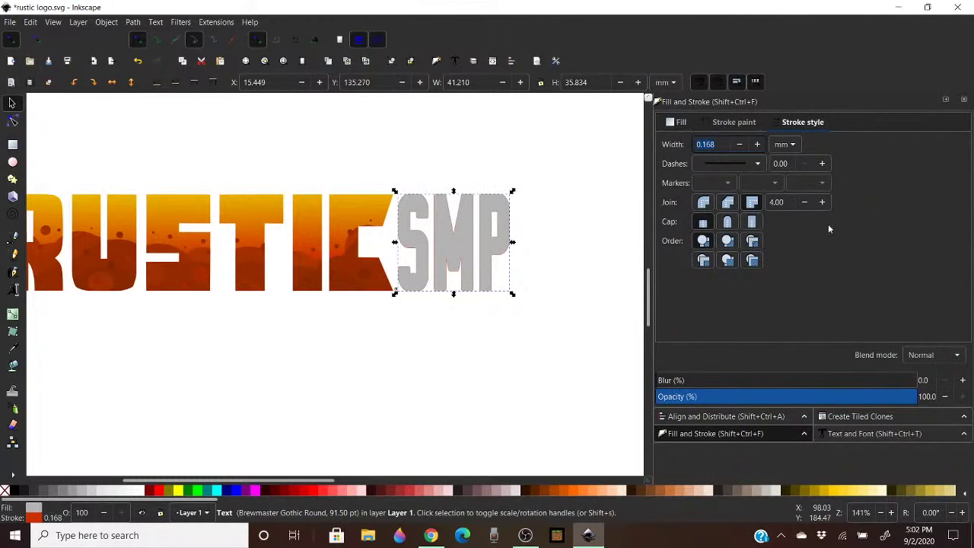
left_click(791, 144)
left_click(776, 194)
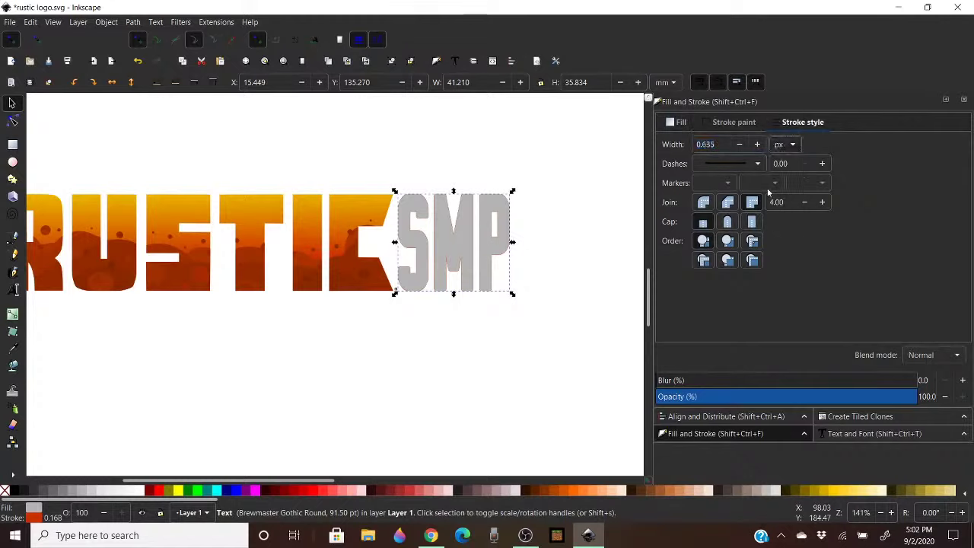
double_click(708, 145)
type("5")
key("Return")
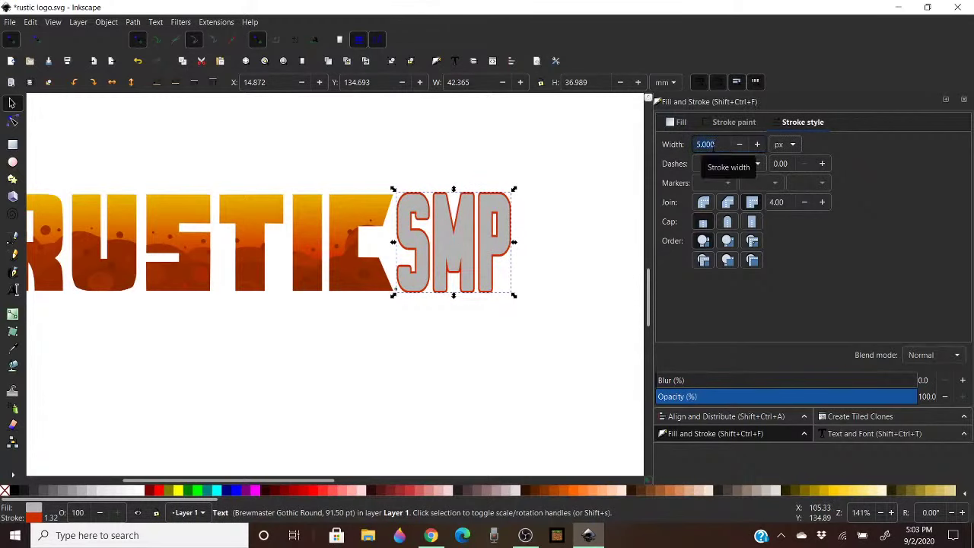
type("6")
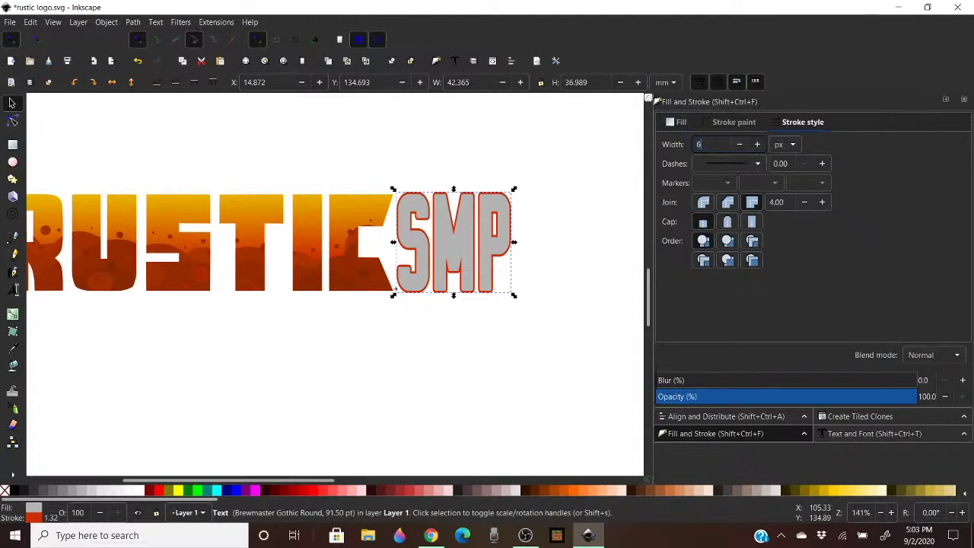
key("Return")
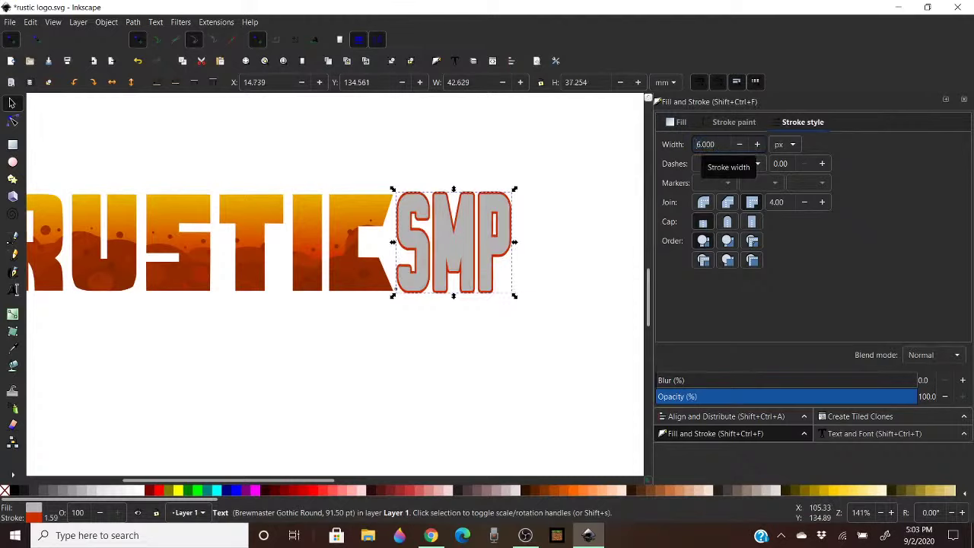
Select the front SMP copy and try a flat grey stroke, 7c7c7c, on it
left_click(598, 256)
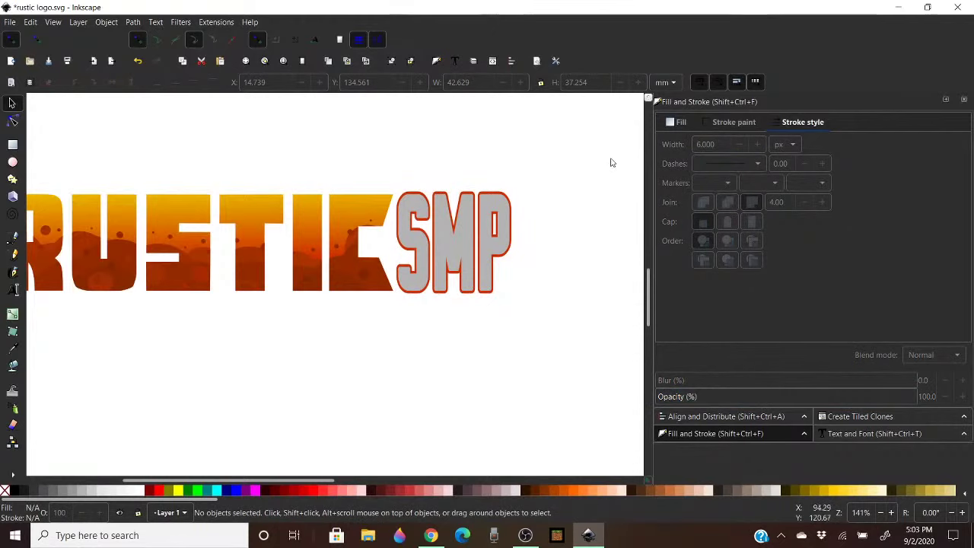
left_click(734, 122)
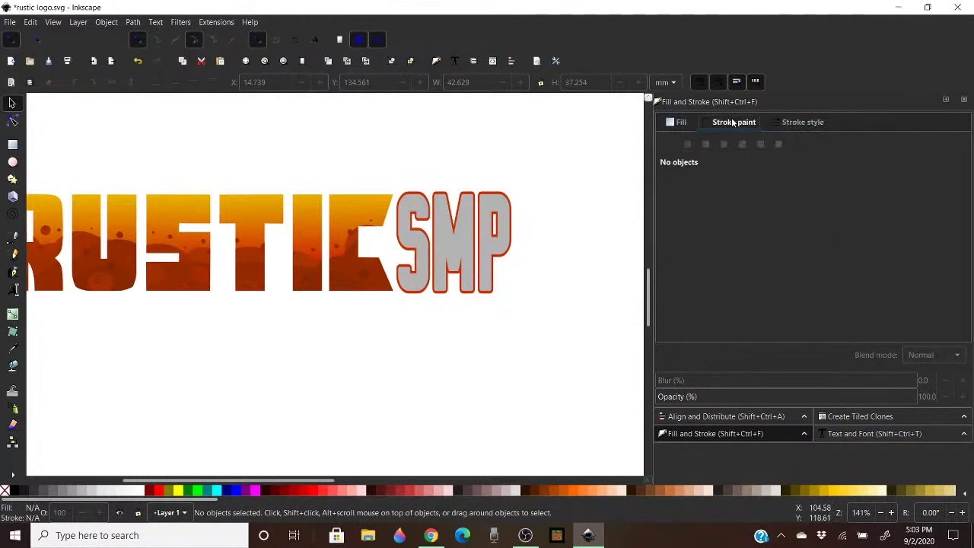
left_click(679, 124)
left_click(450, 247)
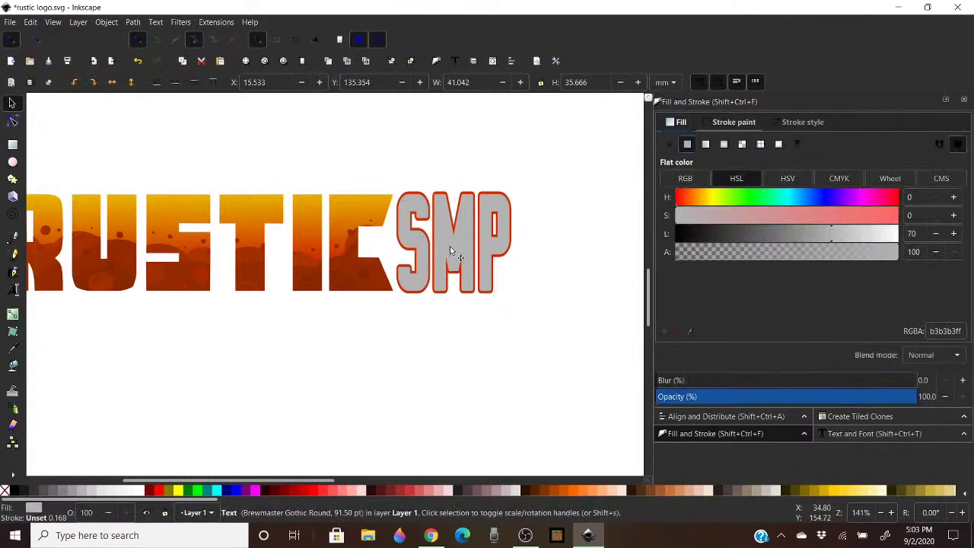
left_click(734, 122)
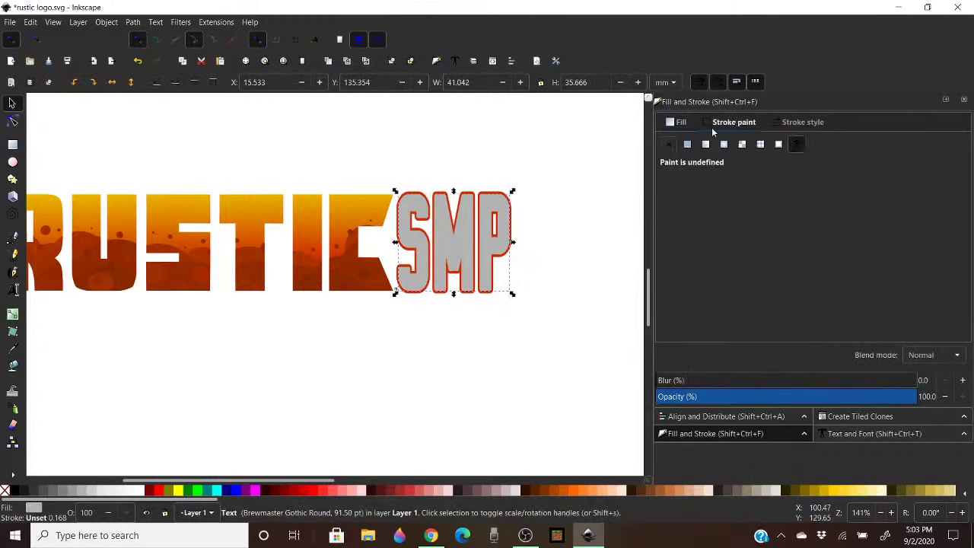
left_click(687, 144)
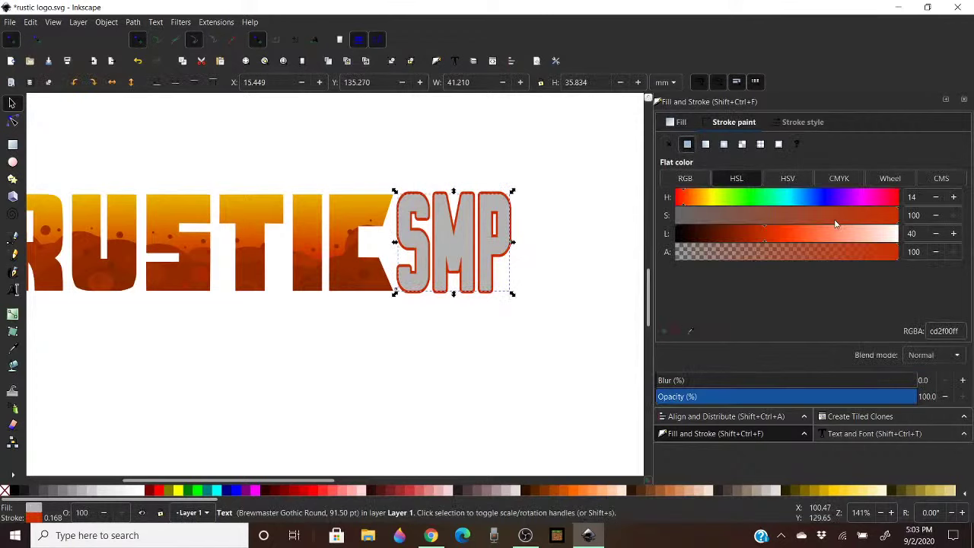
left_click_drag(730, 215, 657, 213)
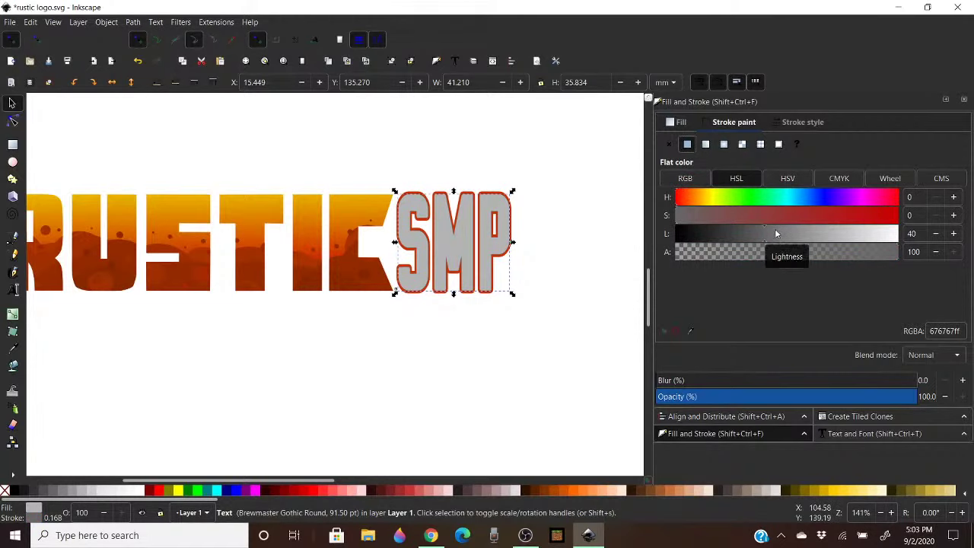
mouse_move(767, 230)
left_mouse_down()
mouse_move(799, 224)
mouse_move(749, 235)
left_mouse_up()
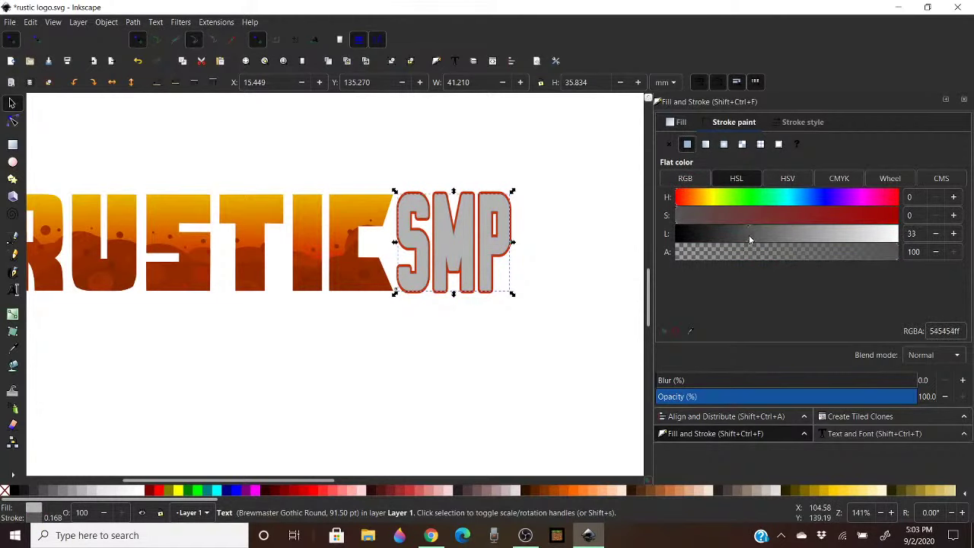
left_click(784, 231)
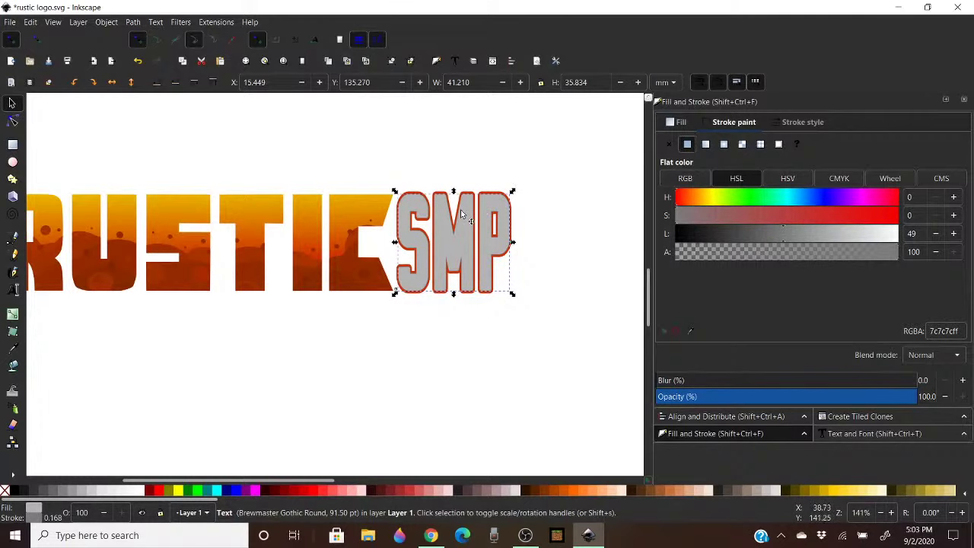
Remove the stroke paint from the front SMP copy and deselect it
key("ctrl+shift+v")
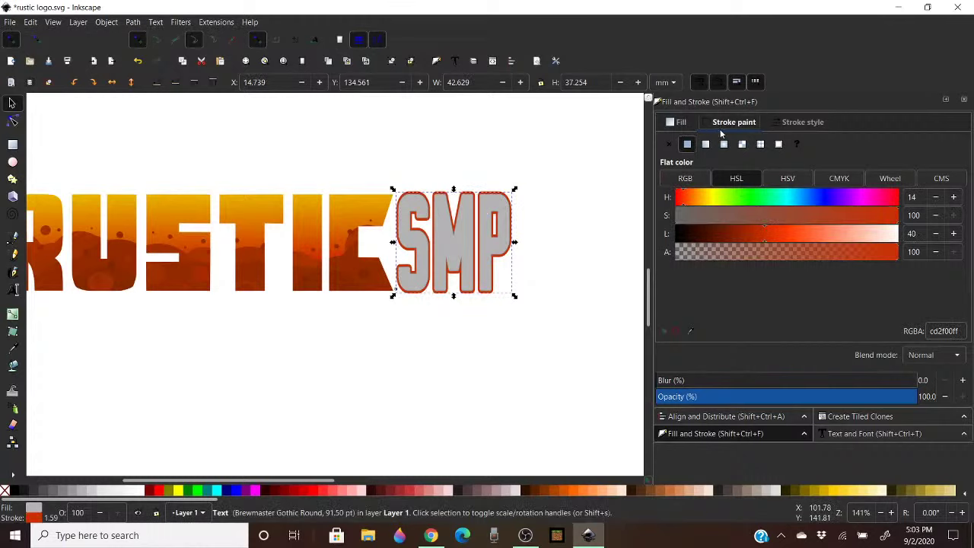
left_click(586, 237)
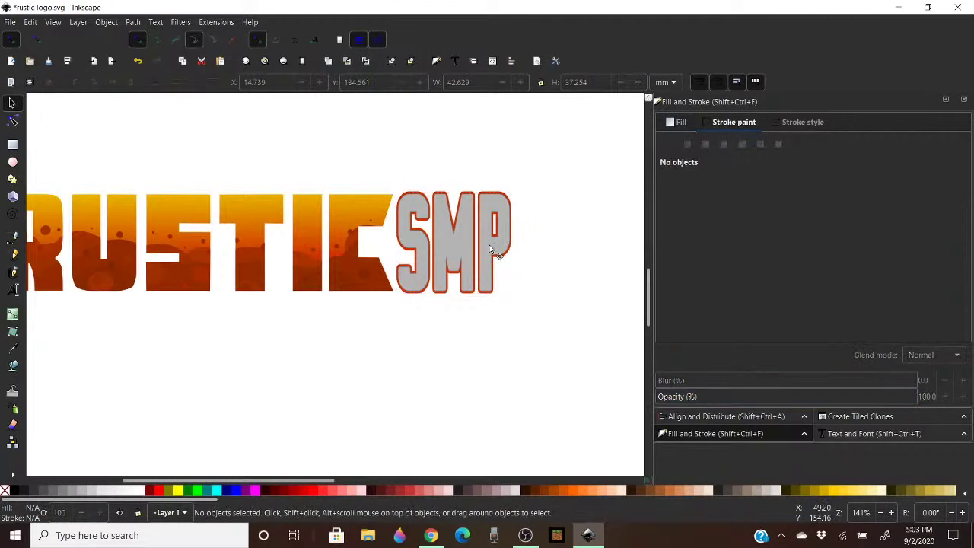
key("ctrl+z")
left_click(668, 144)
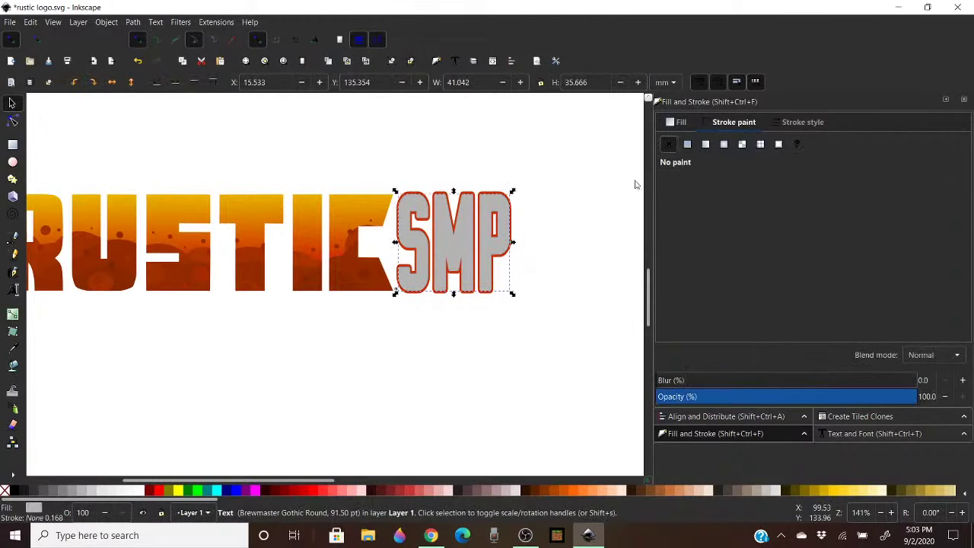
left_click(570, 224)
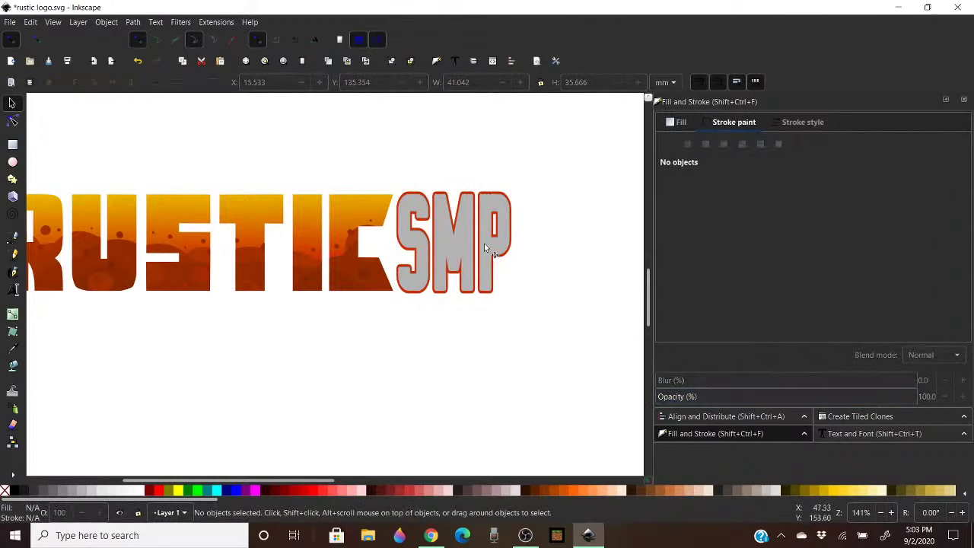
Select the rear SMP copy and recolor its stroke to dark grey 323232, with saturation 0 and lightness 20
left_click(485, 248)
key("ctrl+z")
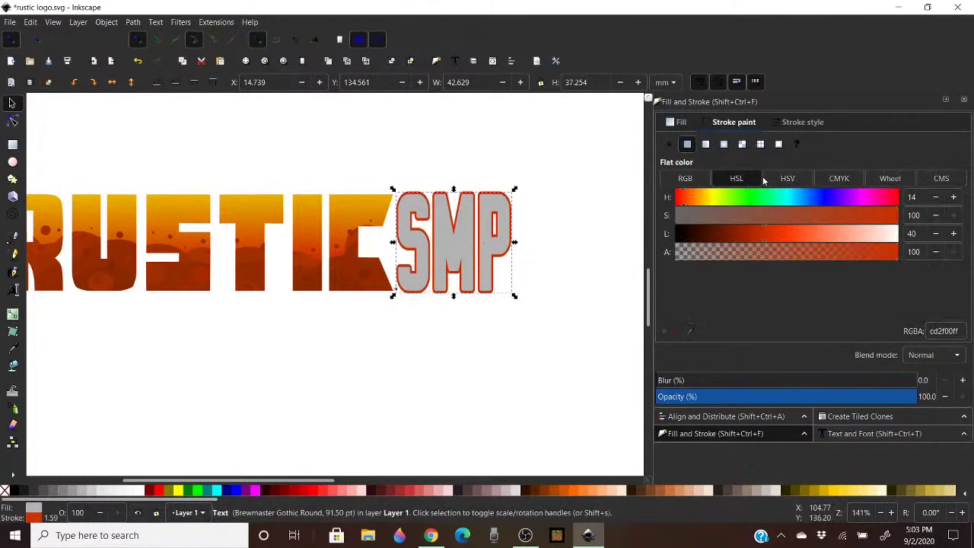
left_click_drag(695, 220, 676, 220)
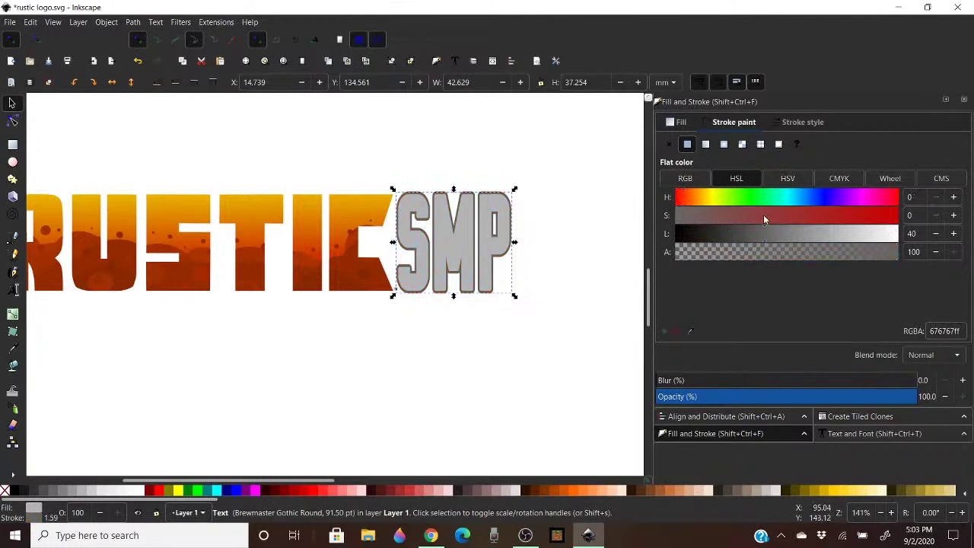
left_click_drag(771, 233, 609, 256)
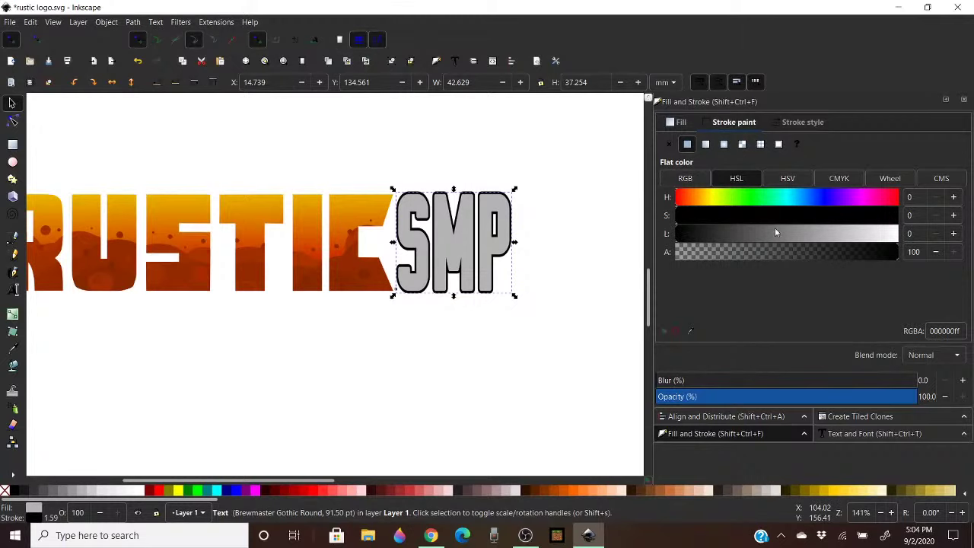
mouse_move(775, 232)
left_mouse_down()
mouse_move(901, 233)
mouse_move(473, 252)
left_mouse_up()
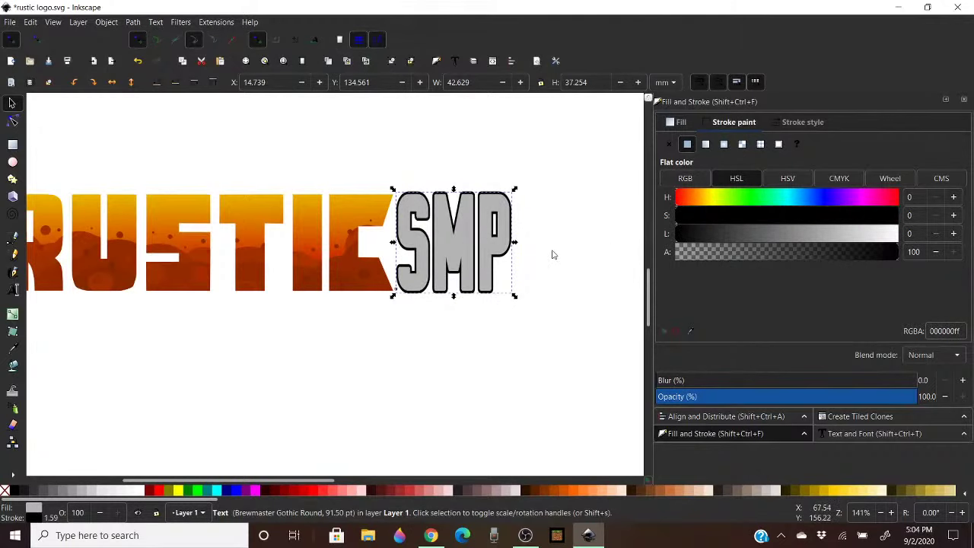
left_click(720, 236)
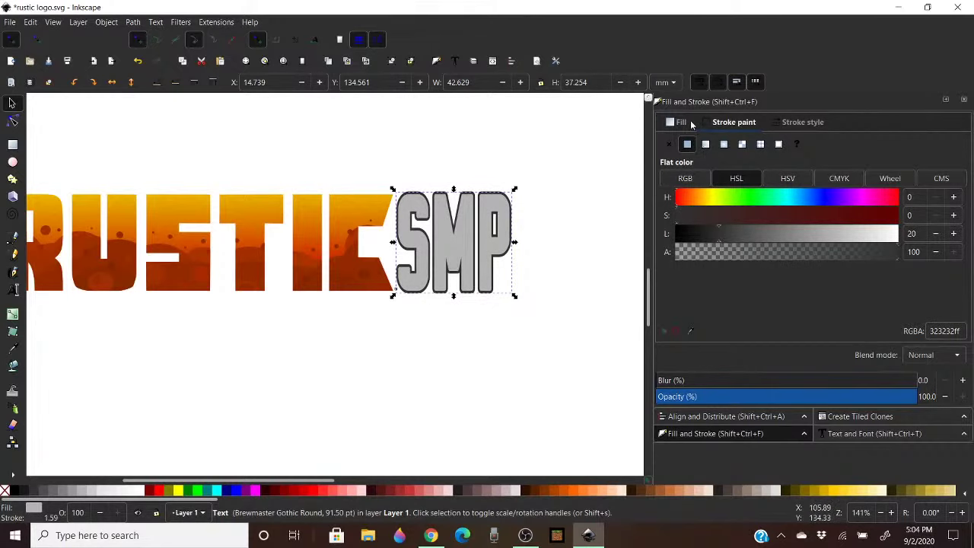
Select the front SMP copy and change its fill to a linear gradient
left_click(587, 216)
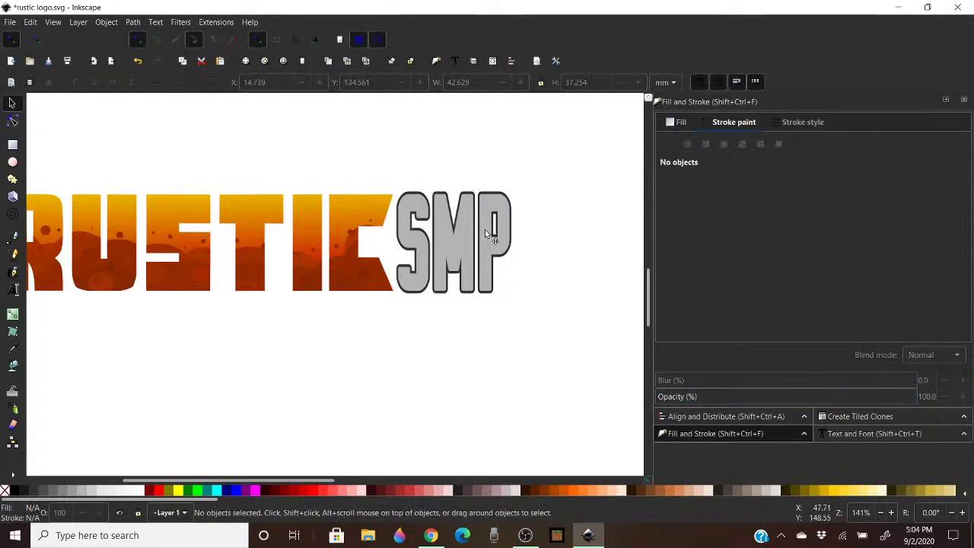
left_click(485, 229)
left_click(676, 122)
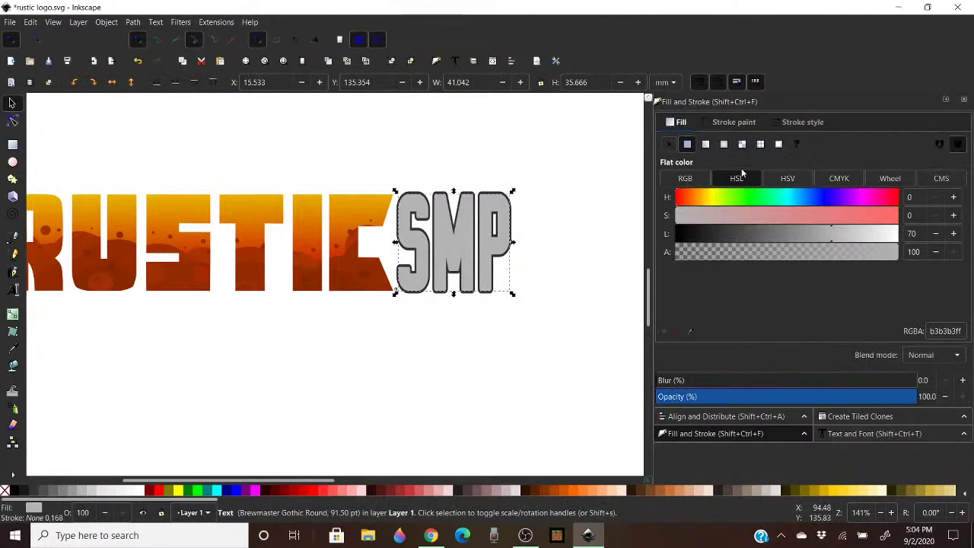
left_click(705, 144)
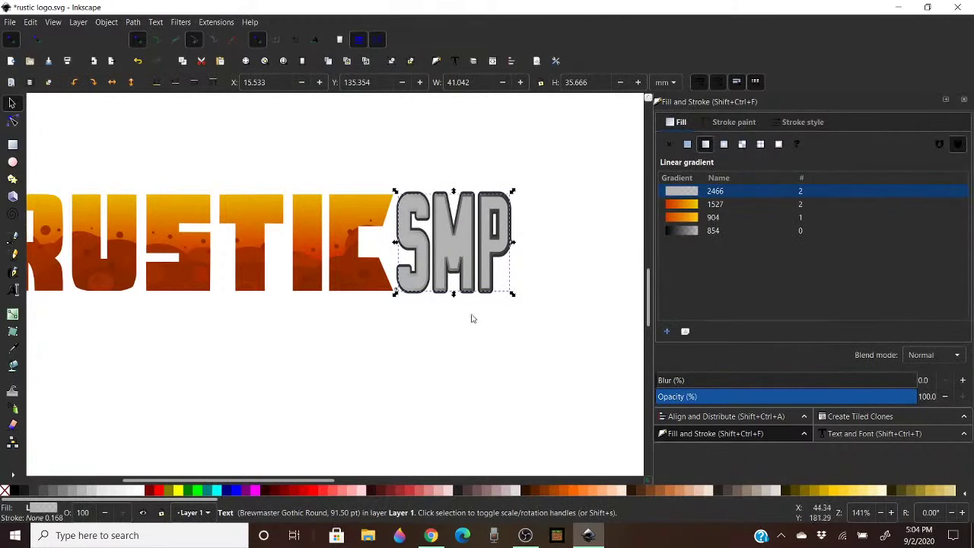
Check the Rustic SMP image results in Chrome and, back in Inkscape, realign the front SMP copy's gradient vertically from above to below the letters
left_click(430, 535)
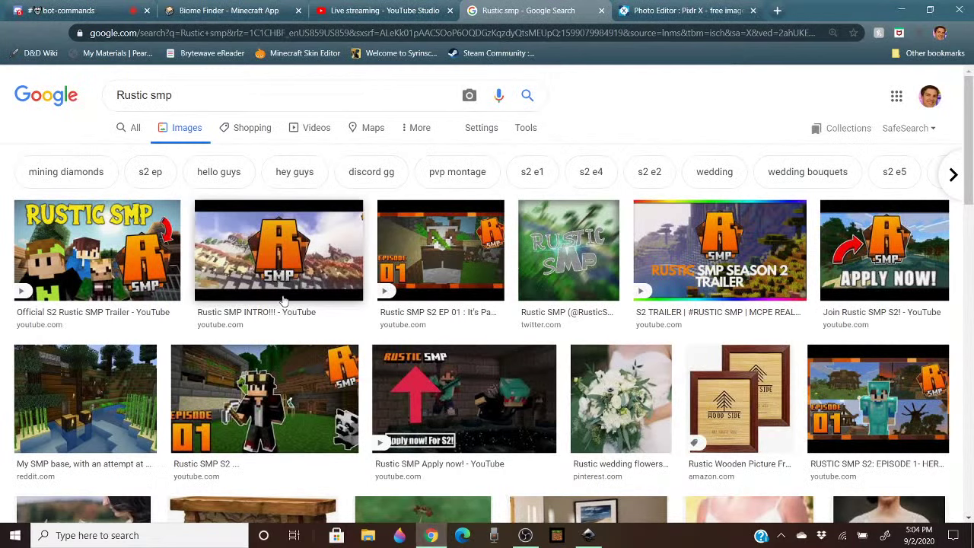
left_click(588, 535)
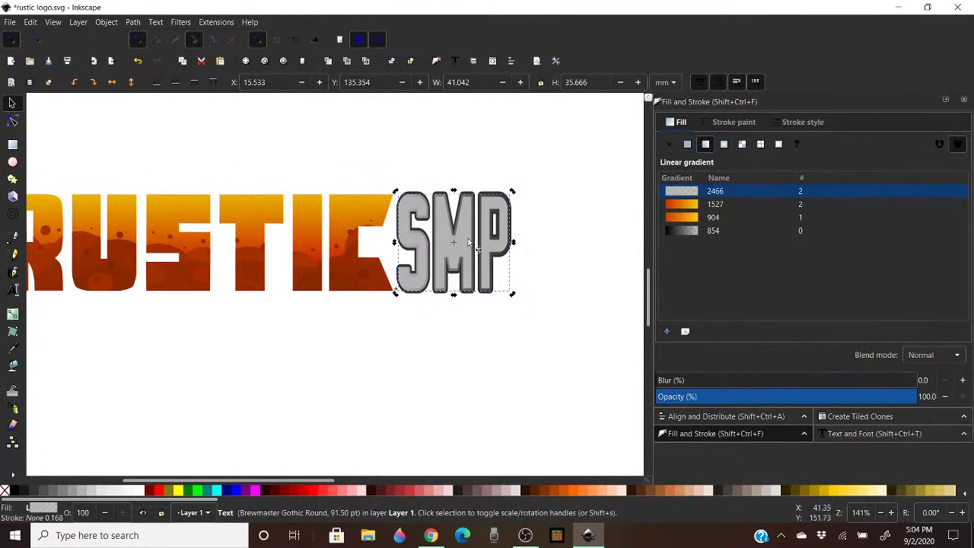
key("t")
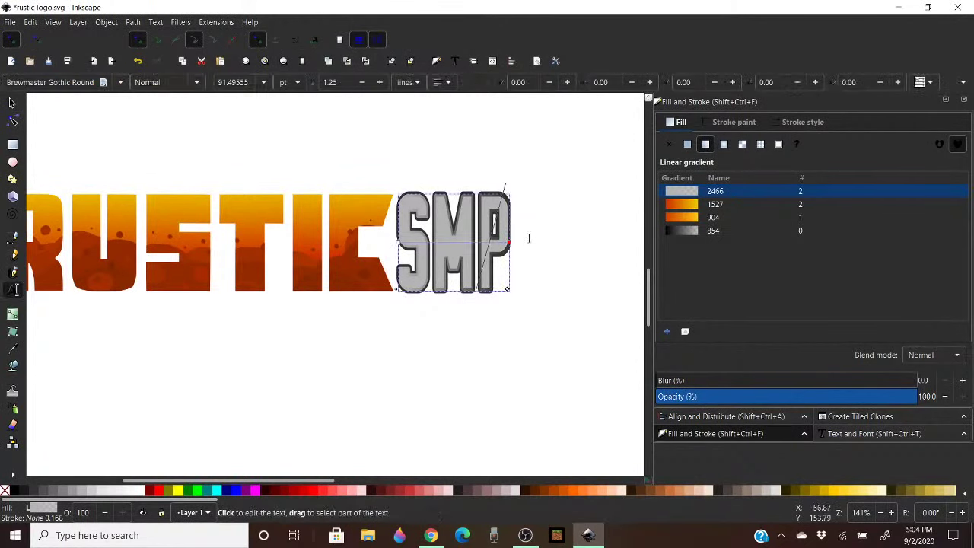
left_click(539, 217)
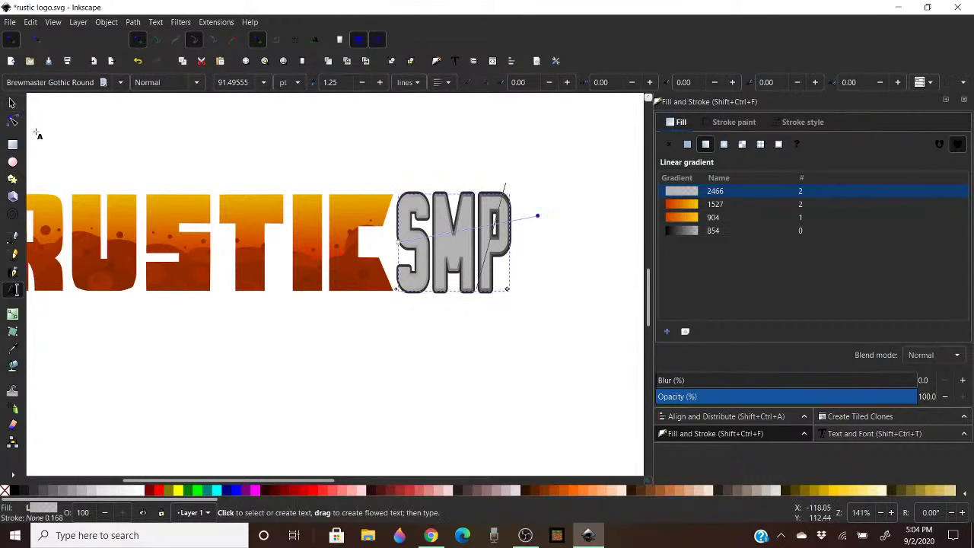
left_click(13, 122)
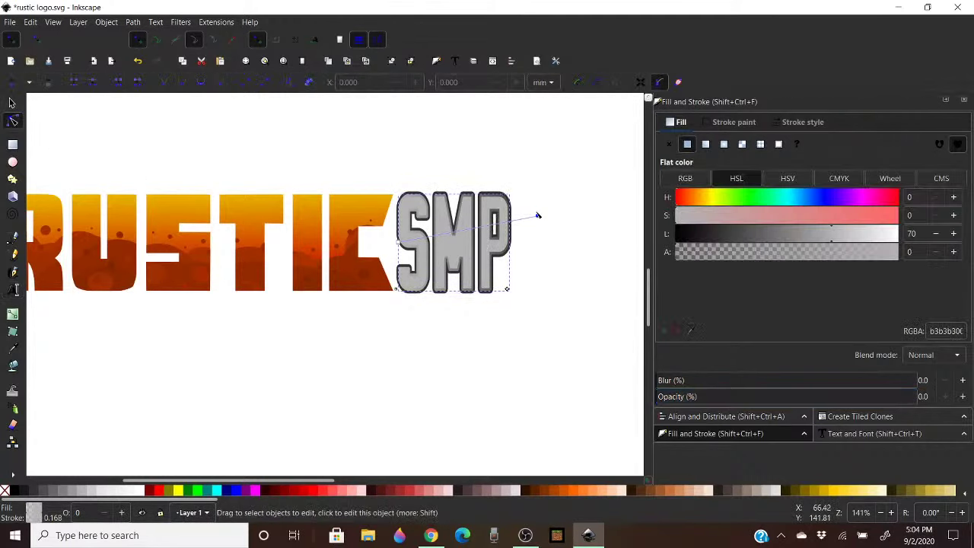
left_click_drag(536, 214, 453, 185)
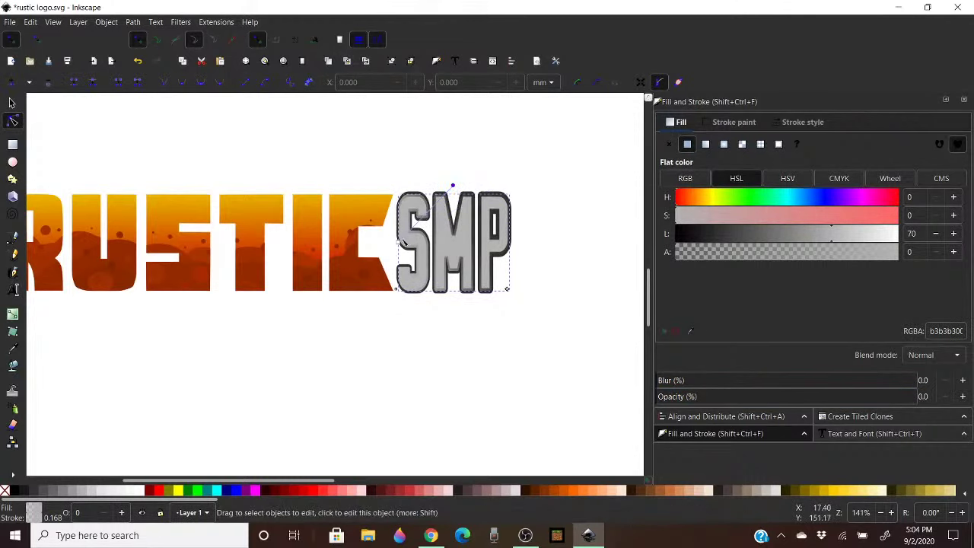
left_click_drag(404, 242, 454, 301)
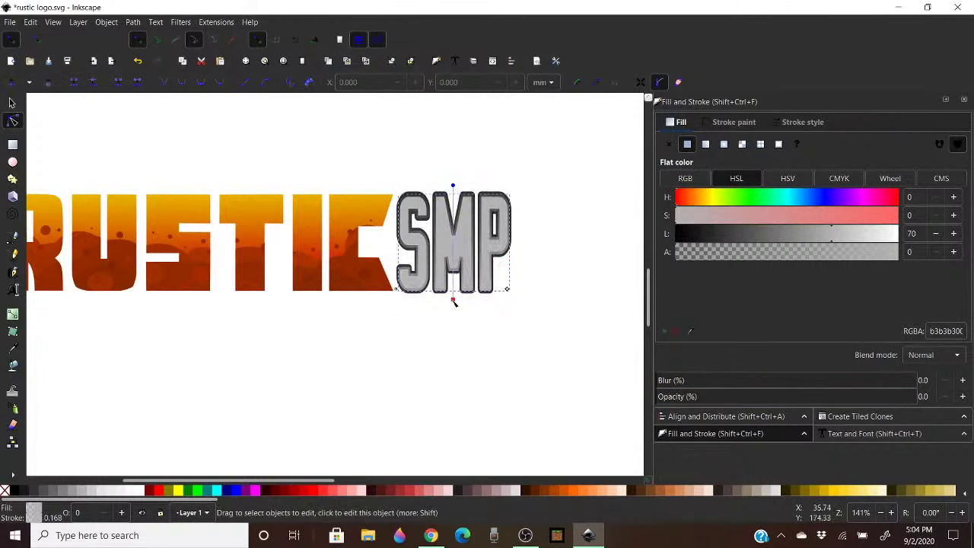
Set the upper gradient stop of the front SMP copy to full opacity and lightness 100, making it white, and deselect the text
left_click(454, 301)
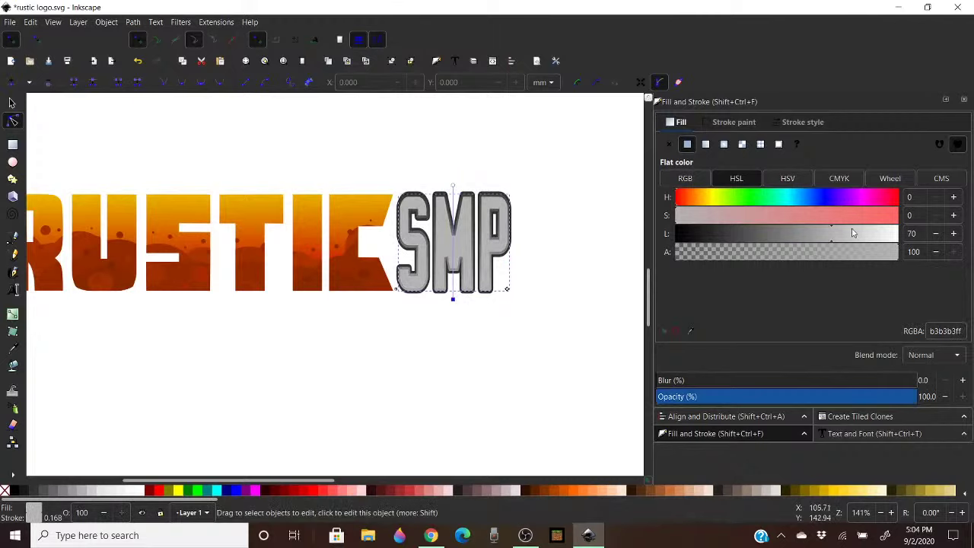
left_click(453, 185)
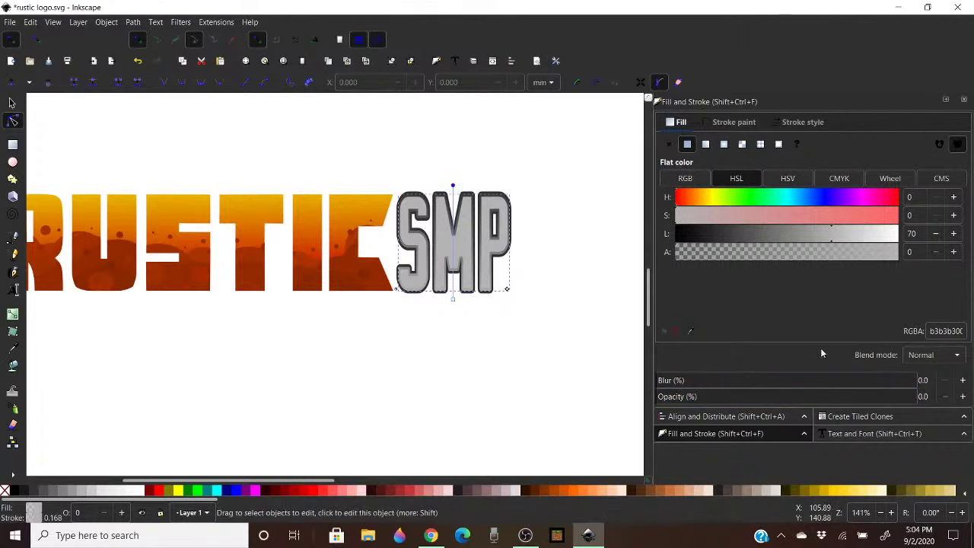
left_click_drag(769, 396, 972, 387)
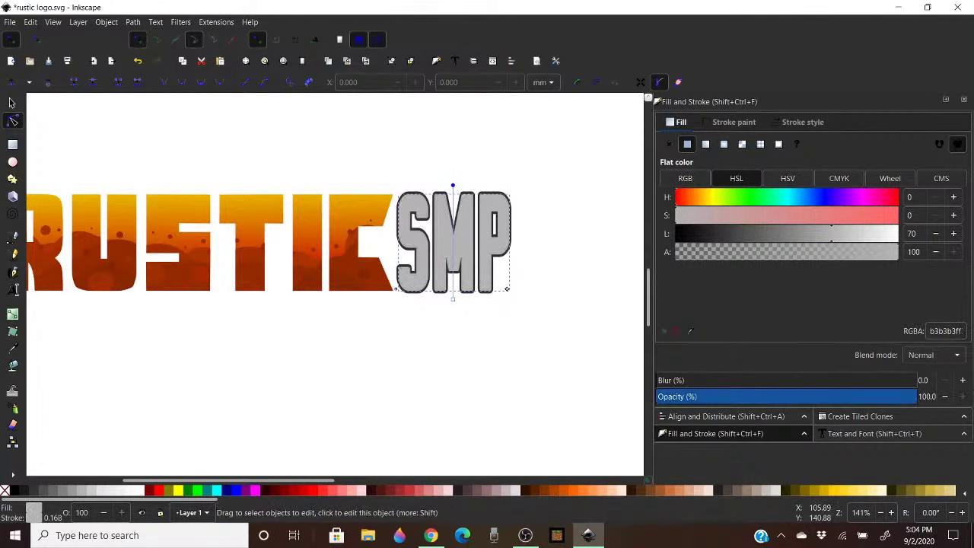
left_click_drag(840, 237, 906, 236)
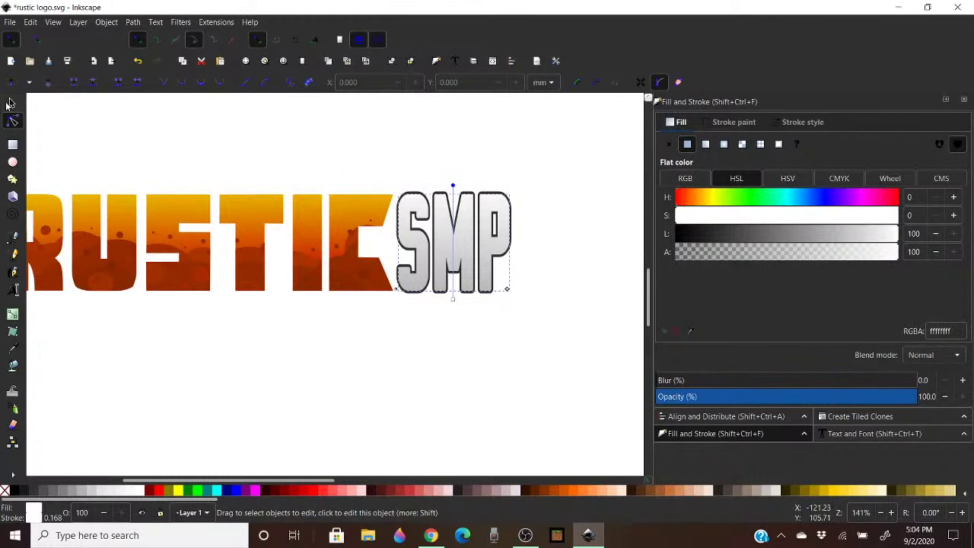
left_click(11, 103)
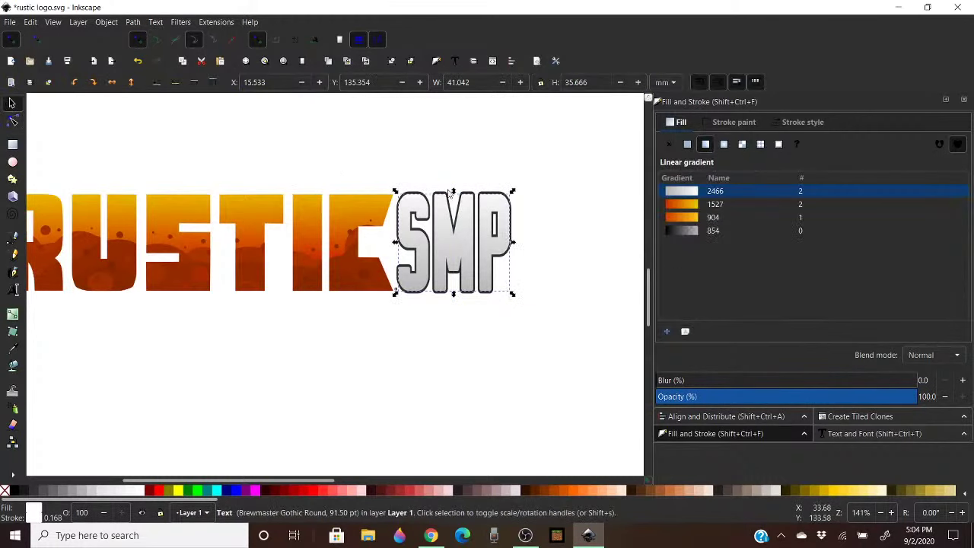
left_click(595, 173)
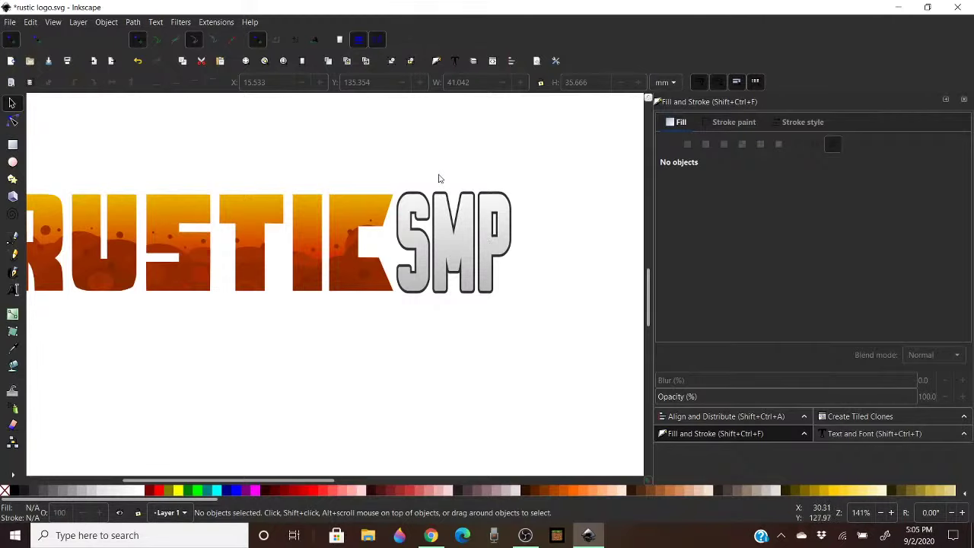
Select the rear SMP copy beneath the gradient text and set its stroke width to 10 px
left_click(497, 202)
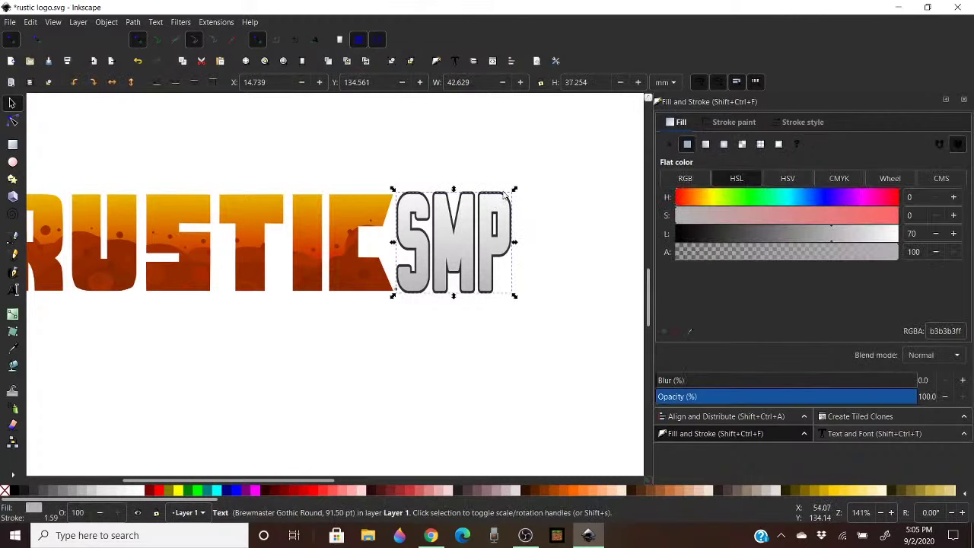
left_click(493, 253, "alt")
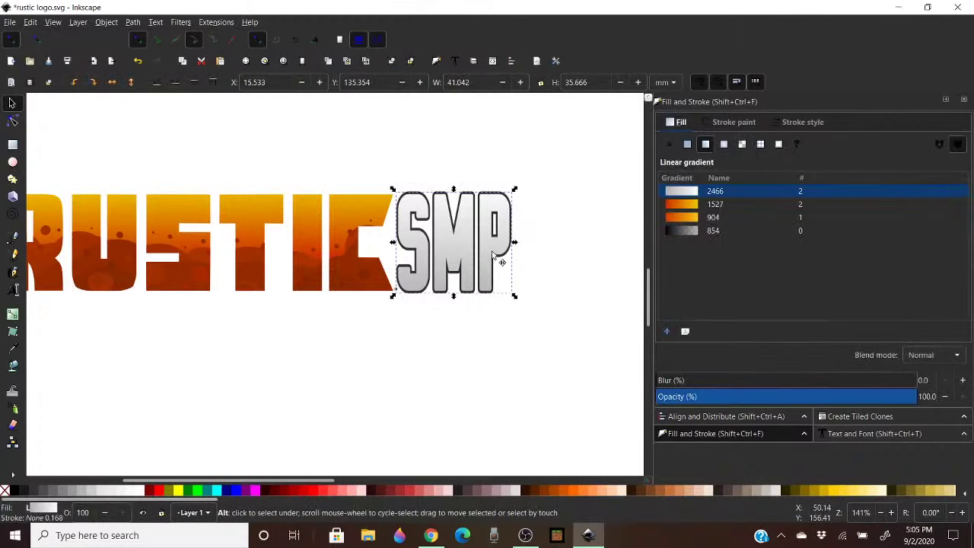
left_click(485, 238, "alt")
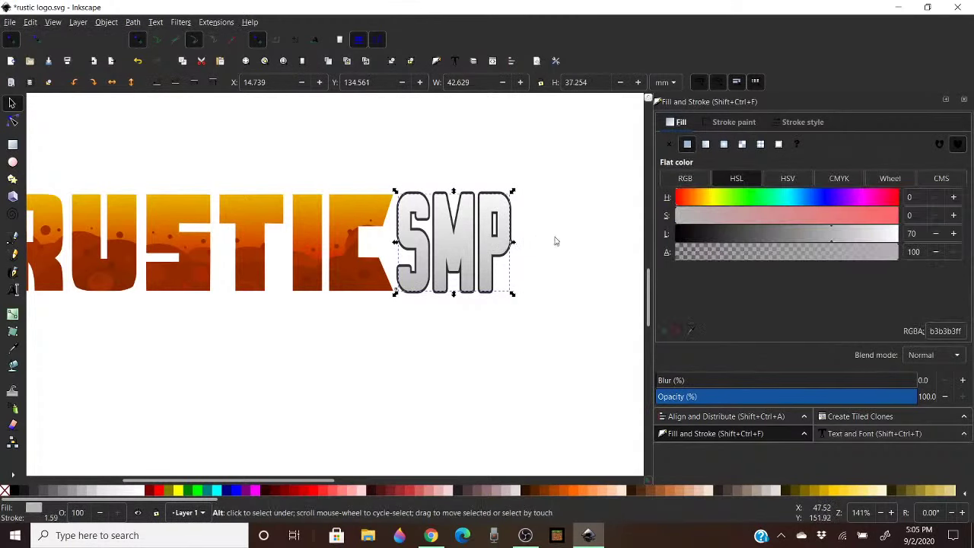
left_click(793, 123)
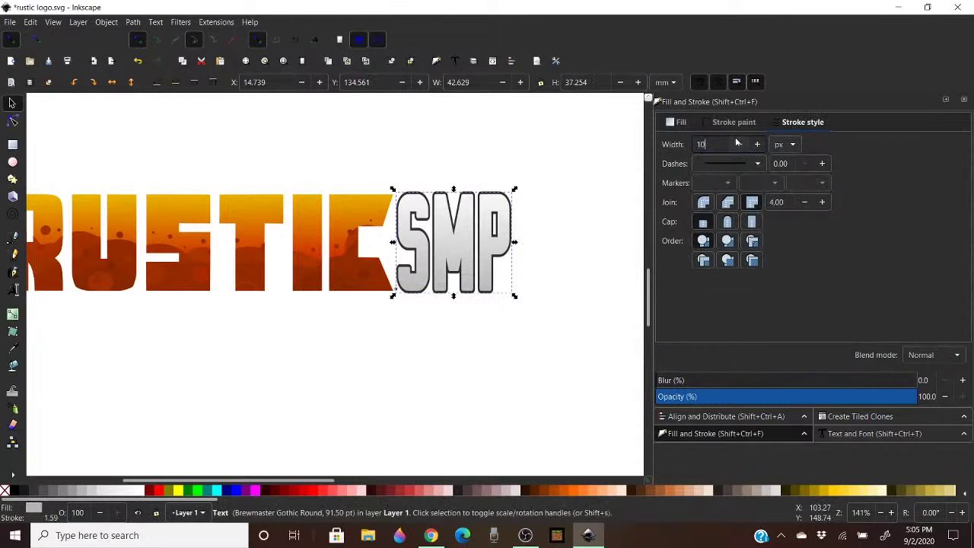
key("Return")
left_click(578, 230)
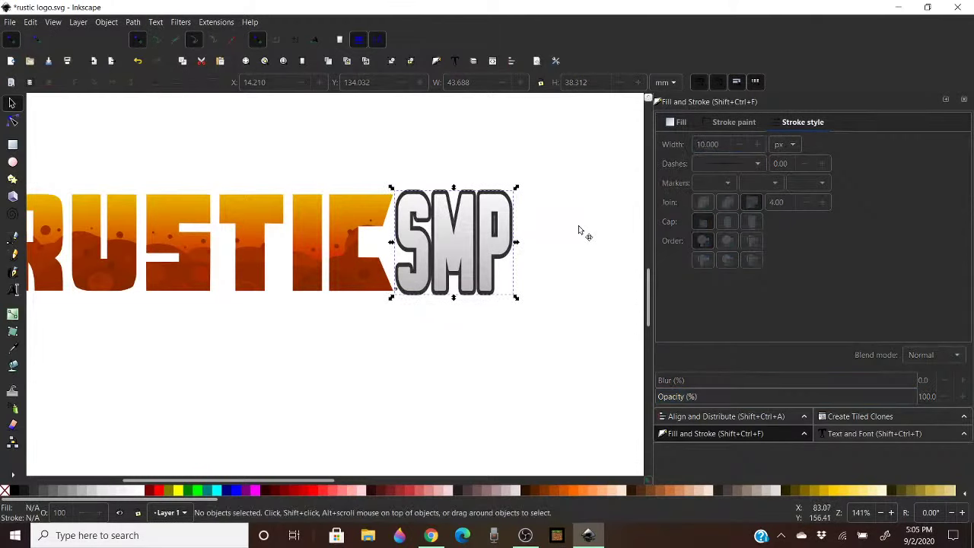
Group the front and rear SMP copies and stretch the group horizontally to about 48.2 mm wide
left_click(482, 232)
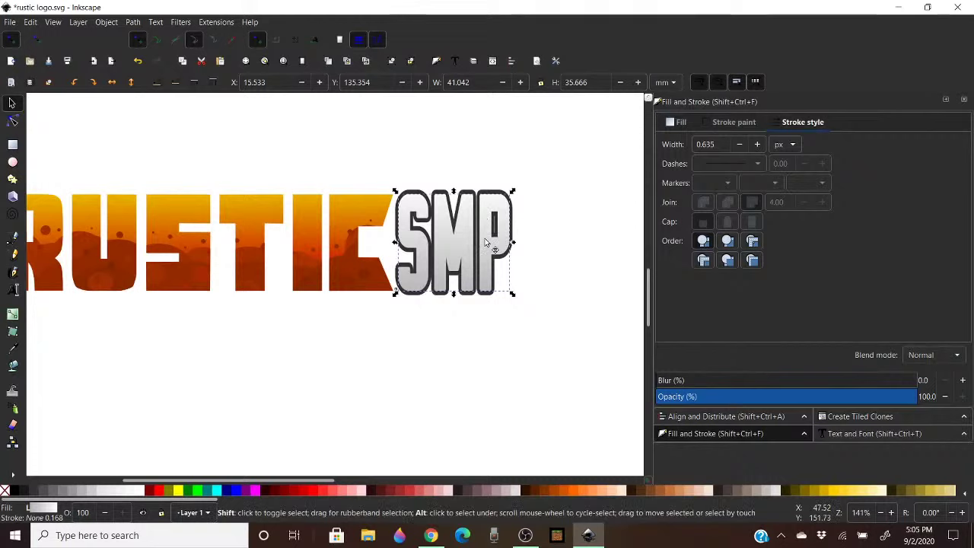
left_click(485, 239, "alt+shift")
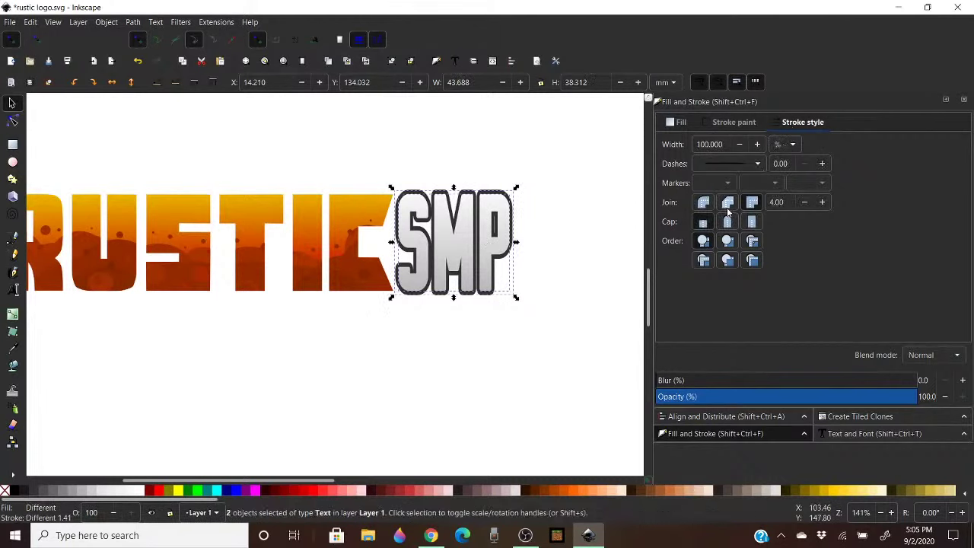
key("ctrl+g")
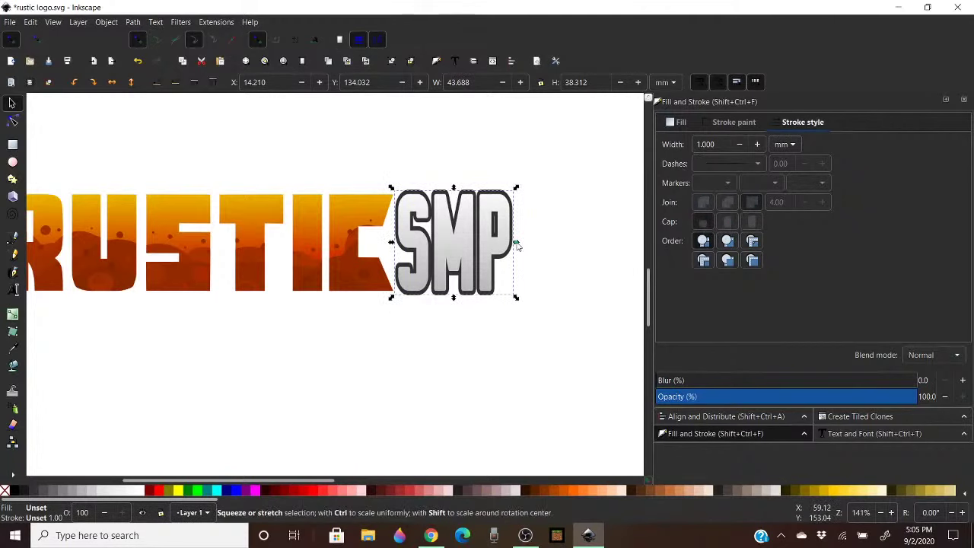
left_click_drag(515, 243, 530, 243)
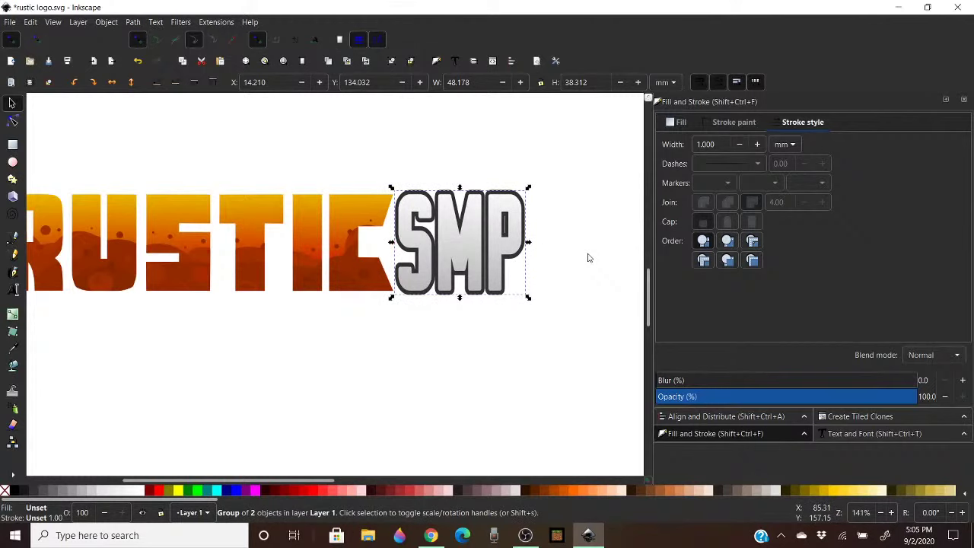
left_click(563, 266)
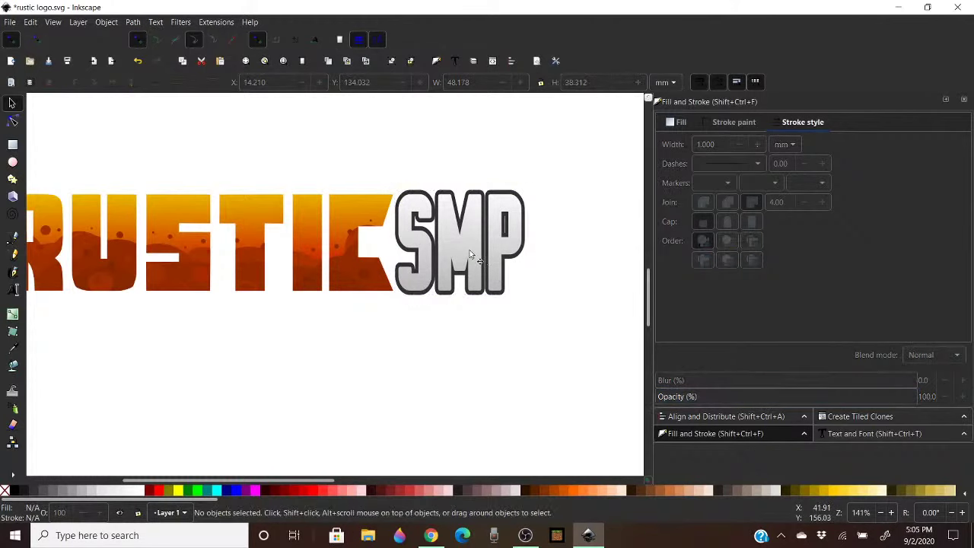
Select the SMP group and apply the copied object's height to it with Paste Height
left_click(469, 250)
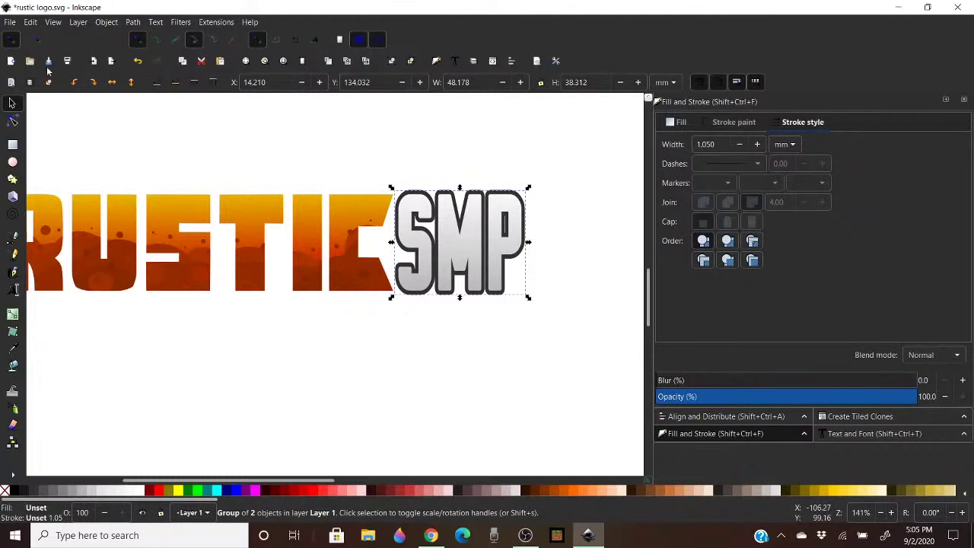
left_click(31, 23)
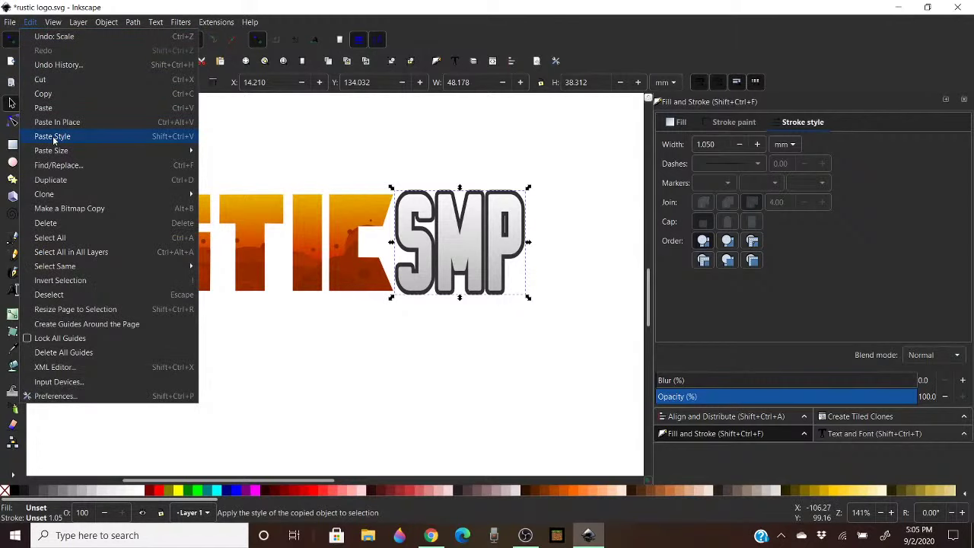
mouse_move(107, 153)
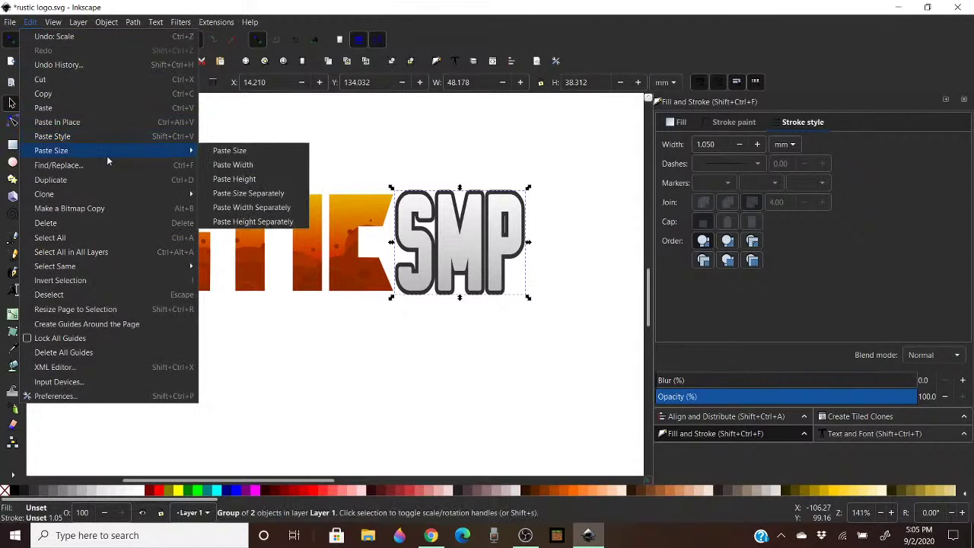
left_click(238, 180)
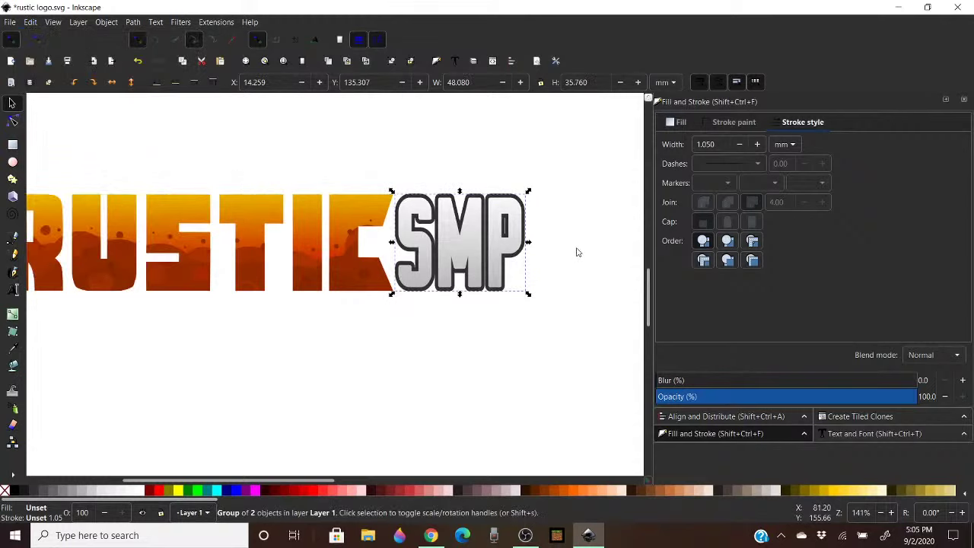
Duplicate the SMP group and give the rear copy a flat black fill, 000000, with lightness 0
right_click(464, 244)
left_click(505, 256)
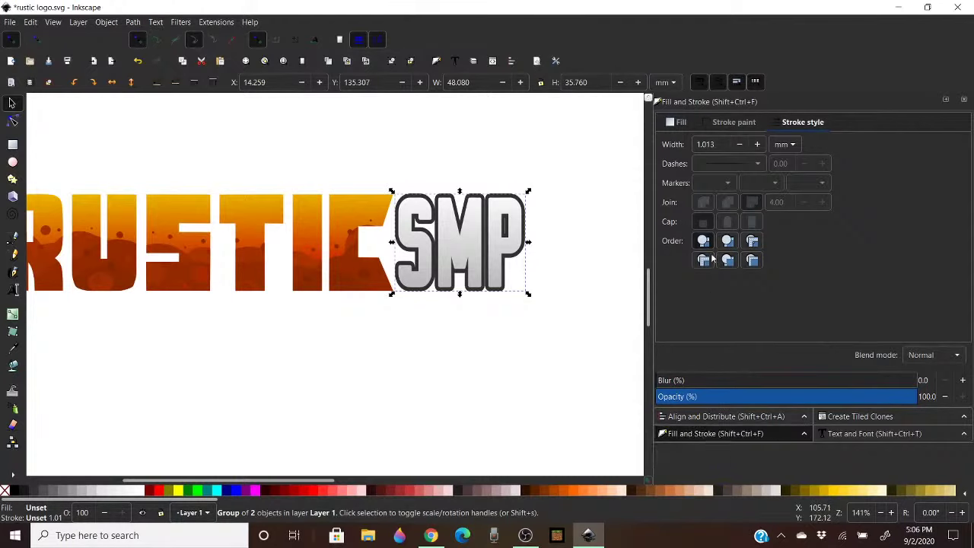
left_click(677, 122)
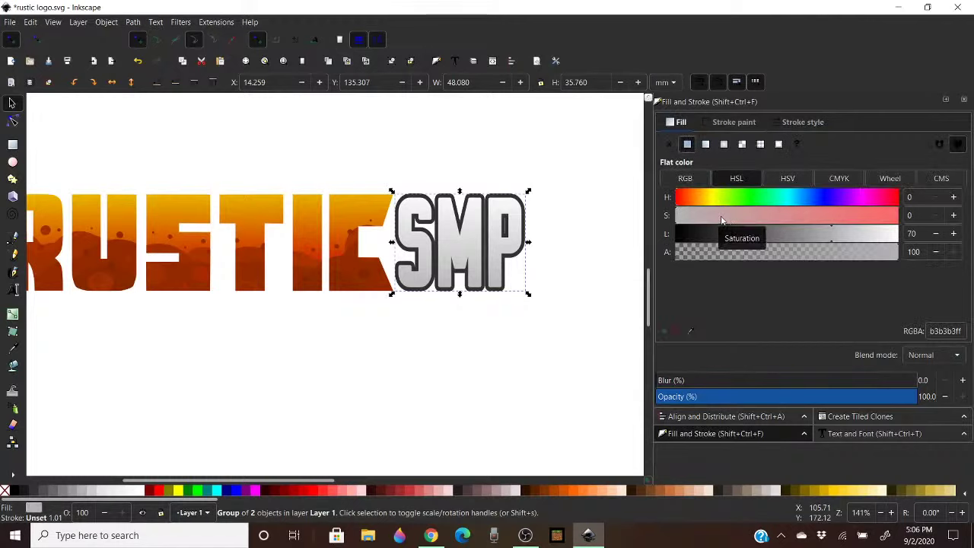
left_click(564, 205)
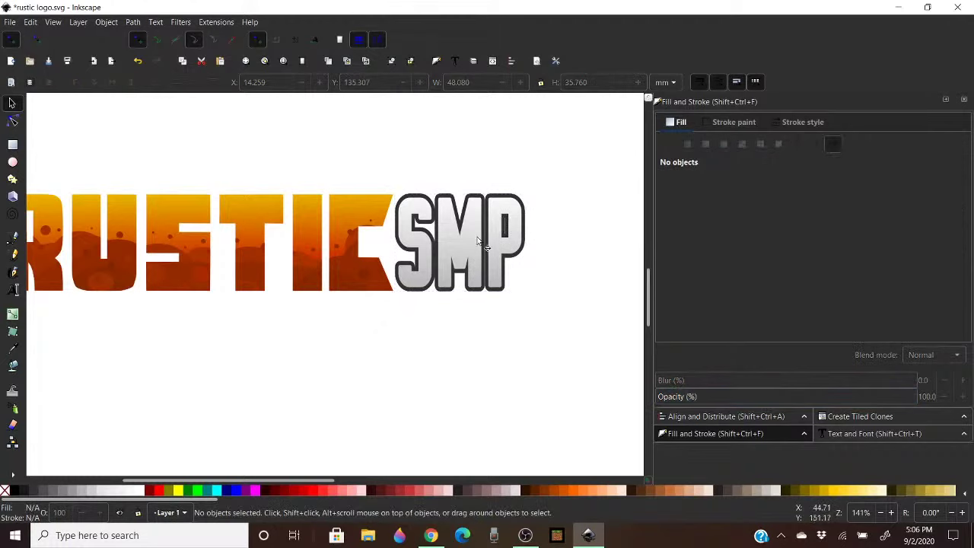
left_click(479, 241)
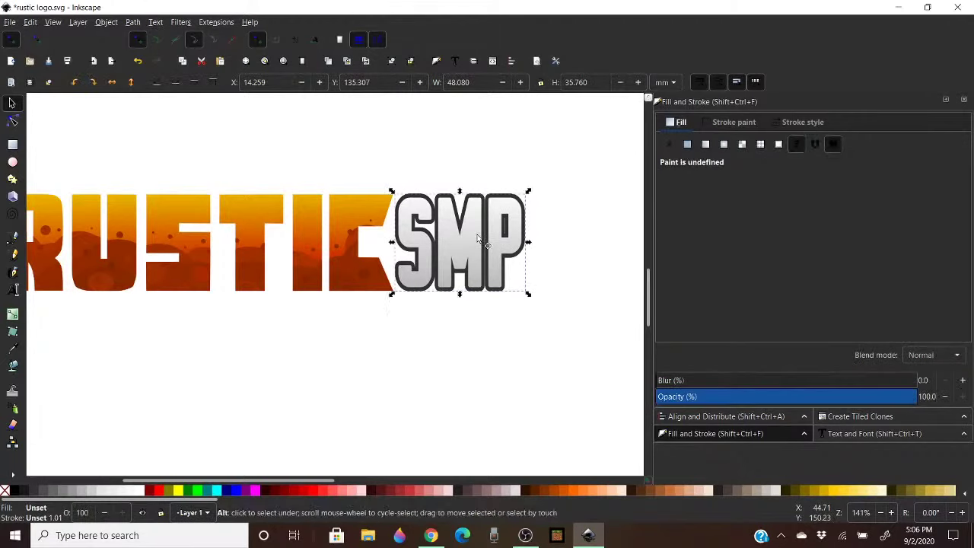
left_click(687, 144)
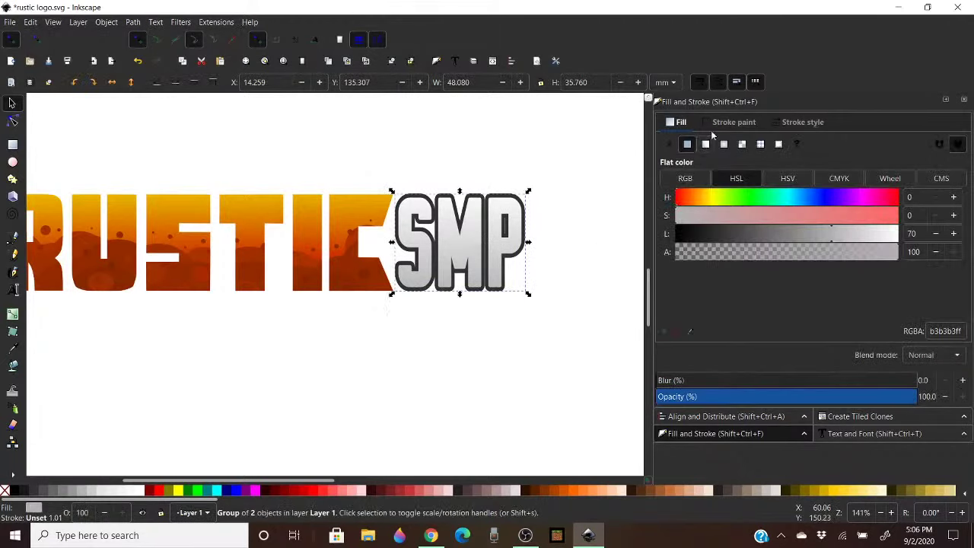
left_click_drag(719, 236, 602, 252)
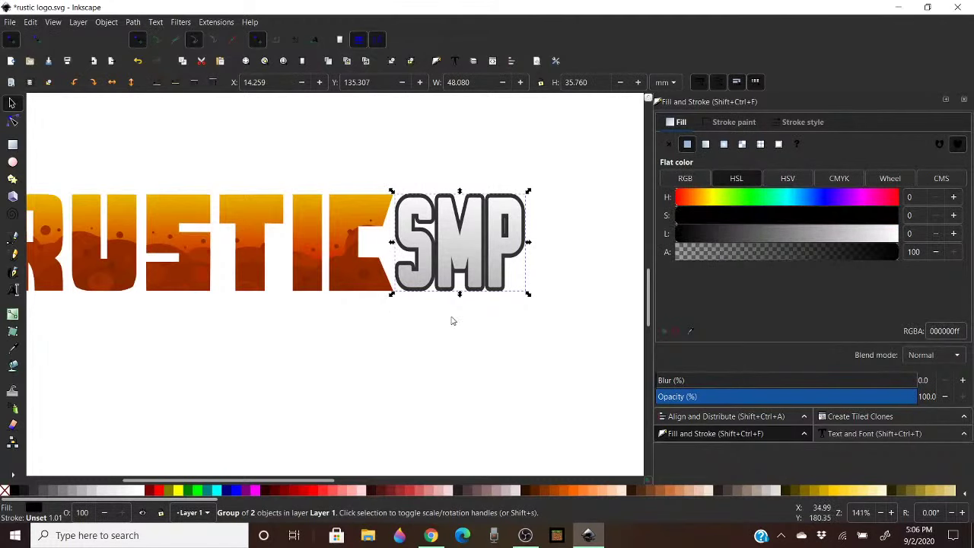
Move the front SMP group slightly up and left, to about X 12.95 and Y 133.25 mm, offsetting it from the black copy
key("ctrl+d")
mouse_move(460, 242)
left_mouse_down()
mouse_move(485, 263)
mouse_move(460, 340)
mouse_move(454, 238)
left_mouse_up()
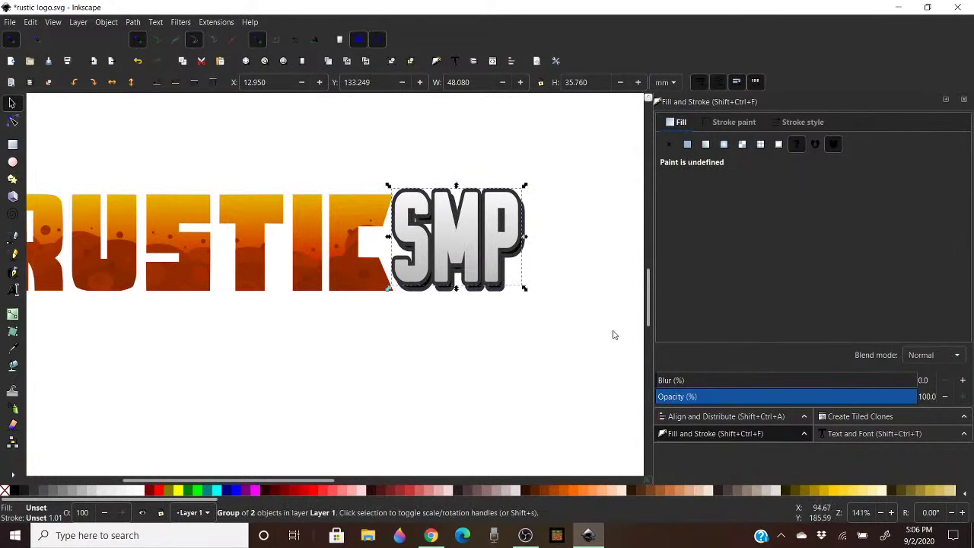
key("ctrl")
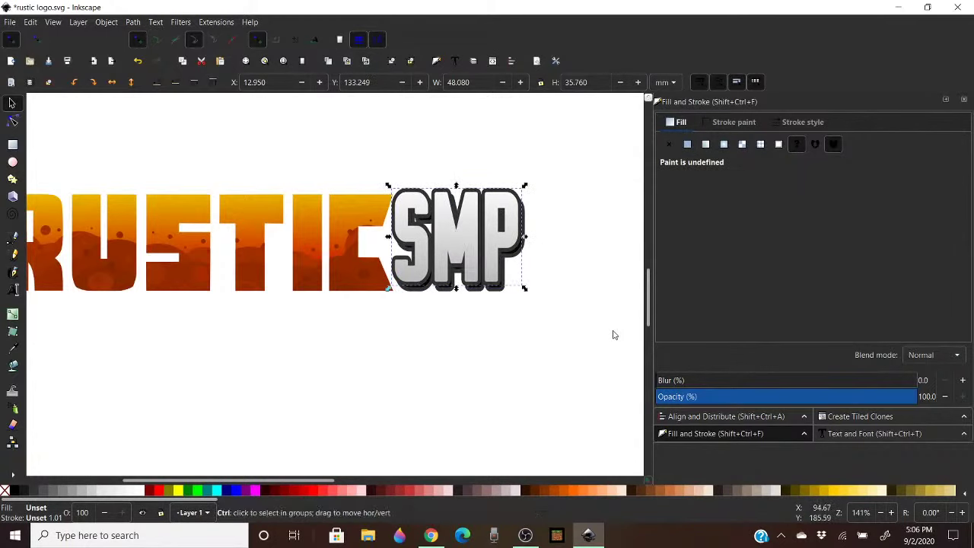
Undo the last move of the front SMP group so it sits back over the black copy
key("ctrl+z")
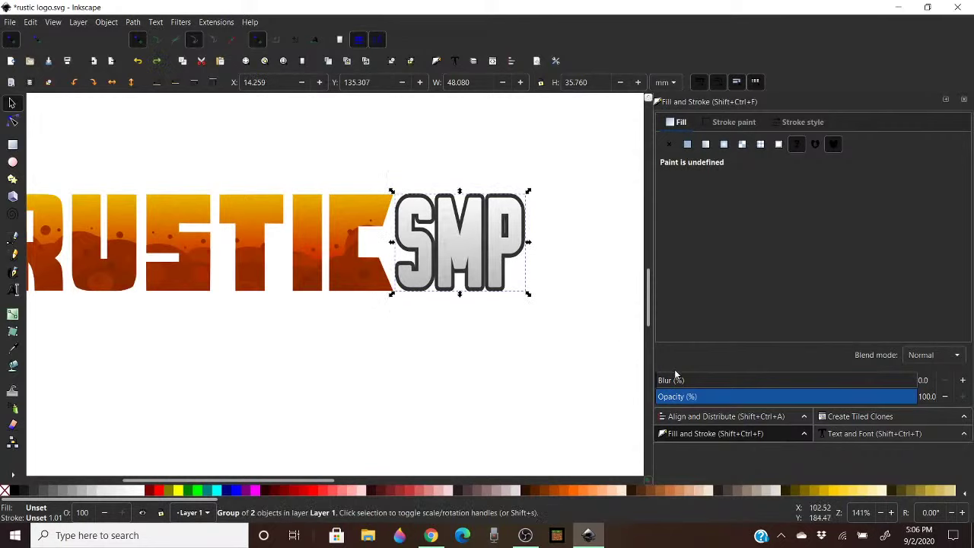
left_click_drag(676, 380, 722, 379)
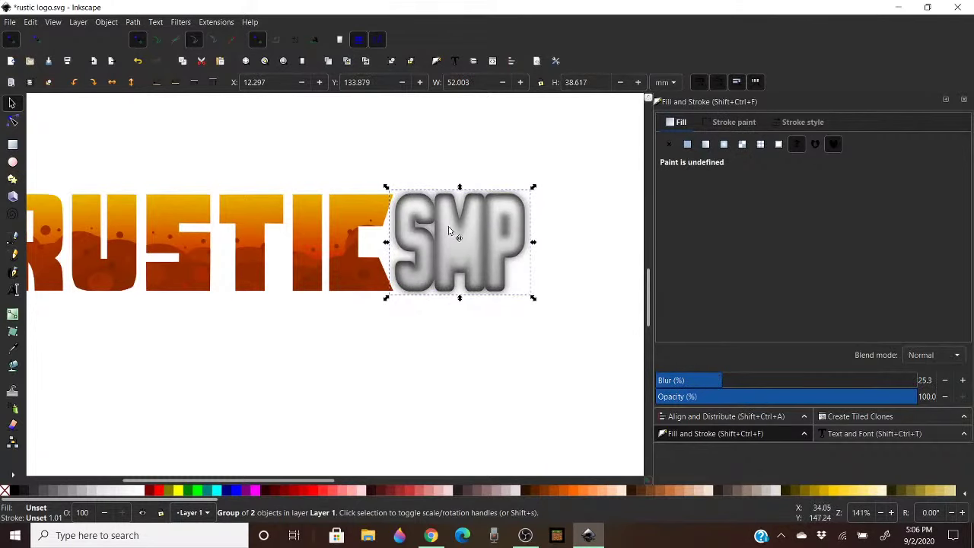
left_click_drag(450, 228, 491, 313)
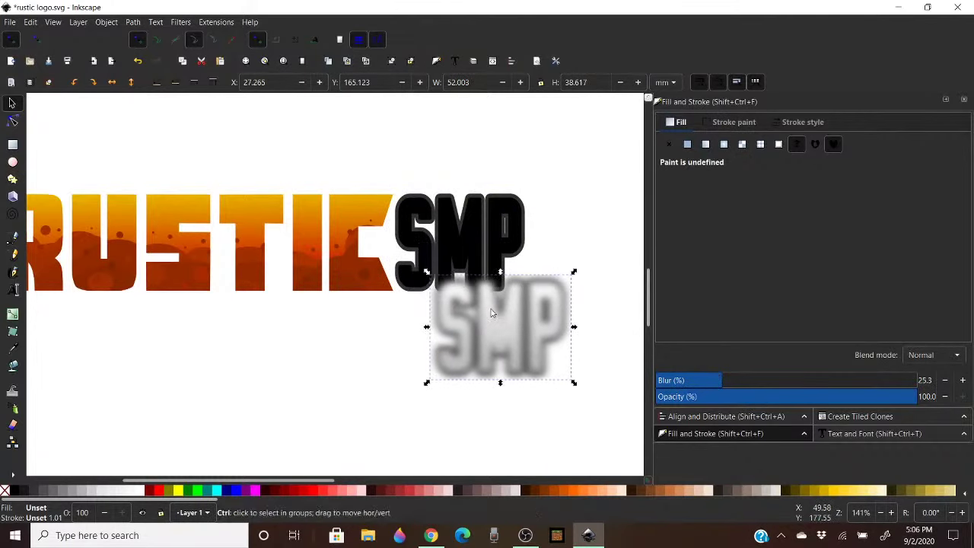
key("ctrl+z")
key("ctrl+z")
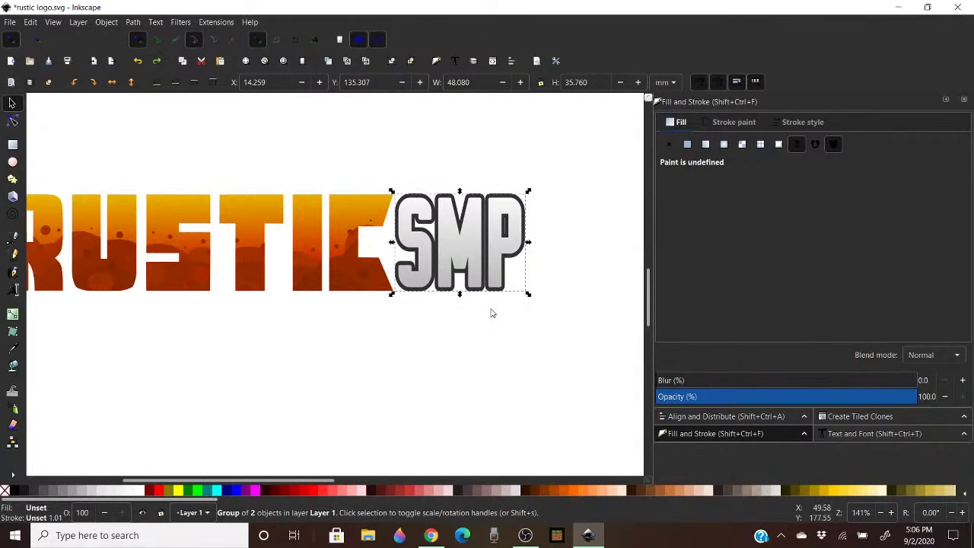
Select the black SMP copy lying behind the front SMP group
left_click(456, 253)
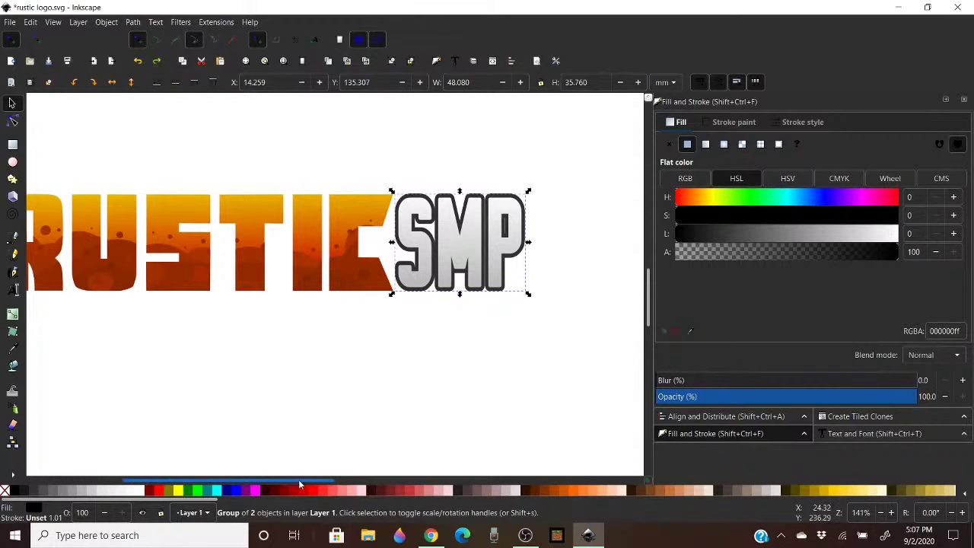
mouse_move(293, 479)
left_mouse_down()
mouse_move(267, 477)
mouse_move(279, 478)
left_mouse_up()
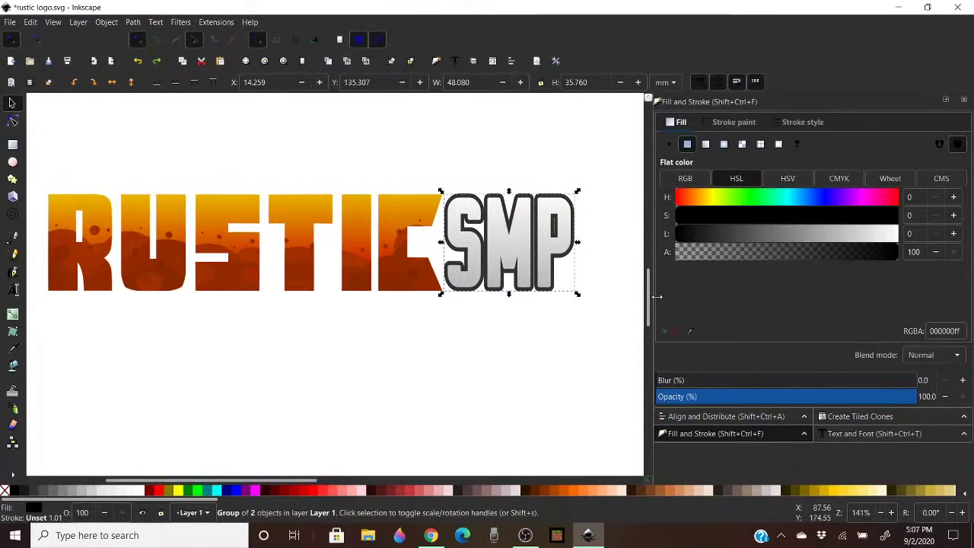
left_click_drag(649, 299, 655, 292)
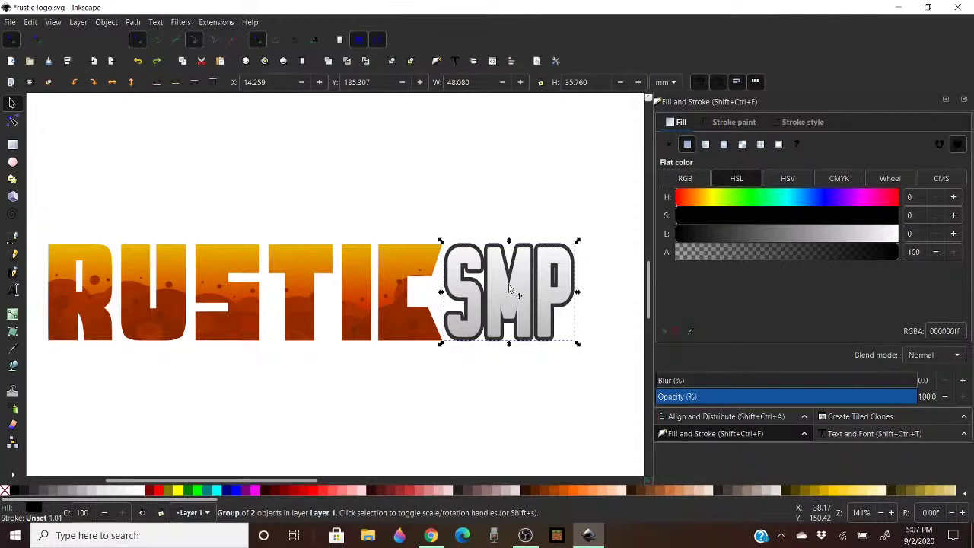
key("Left")
key("Left")
key("Left")
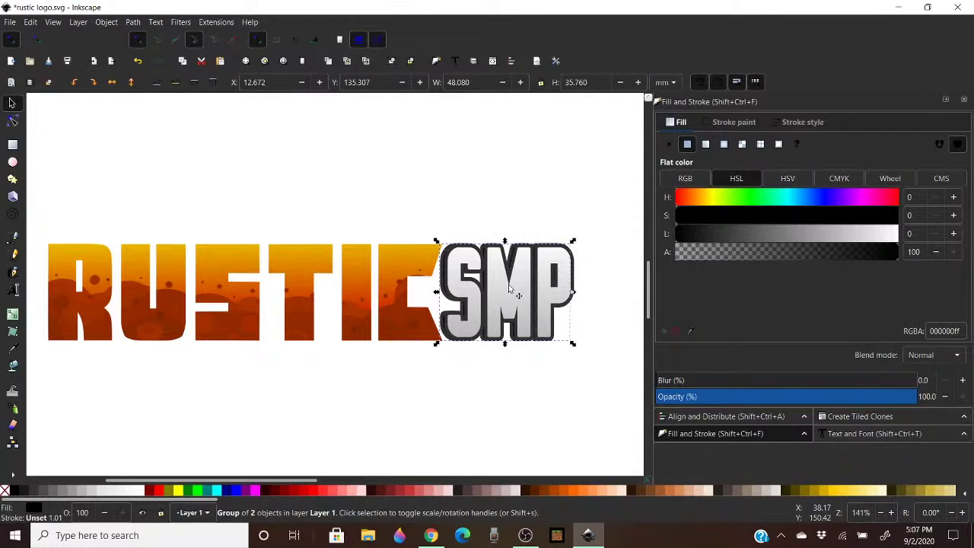
key("Right")
key("Right")
key("Right")
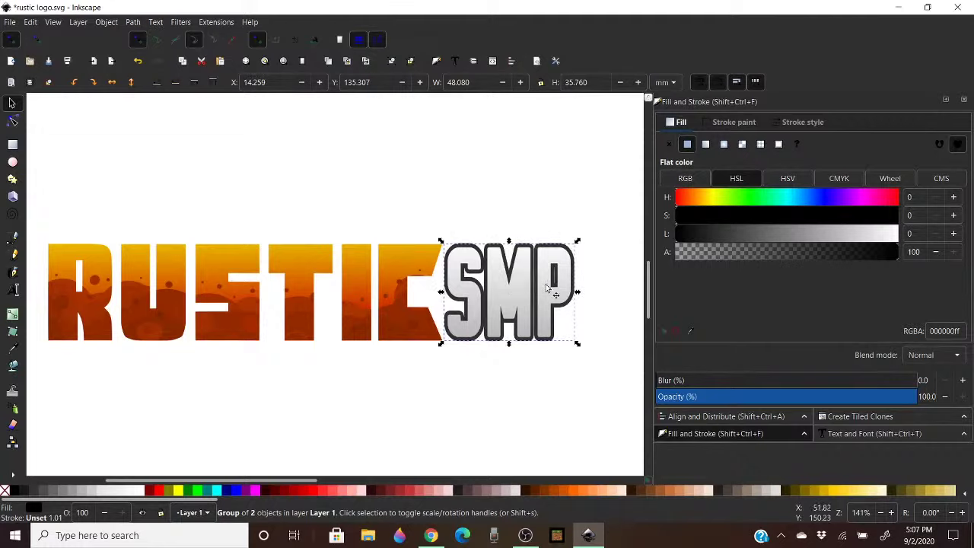
Give the black rear SMP copy a flat 323232 stroke and set its blur to 19.5%
left_click(724, 121)
left_click(689, 145)
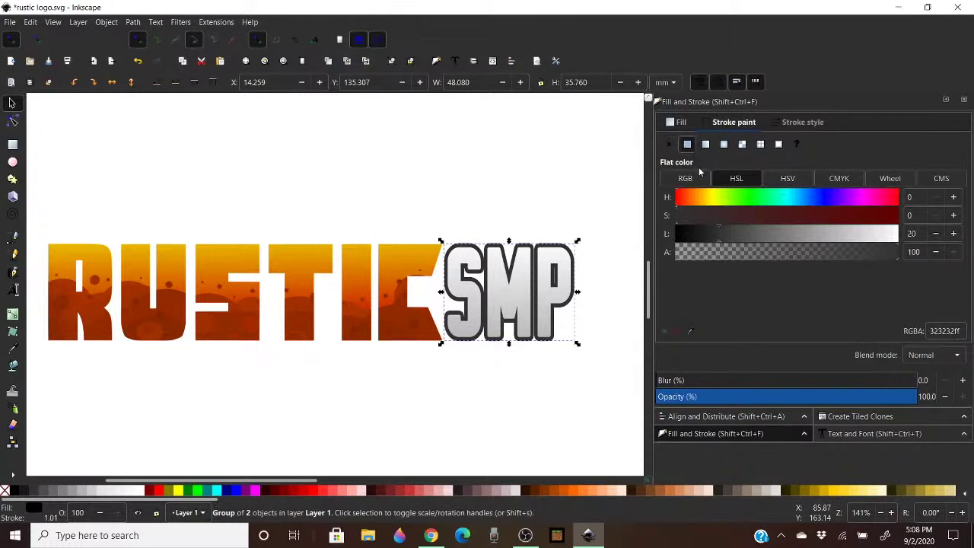
left_click(682, 123)
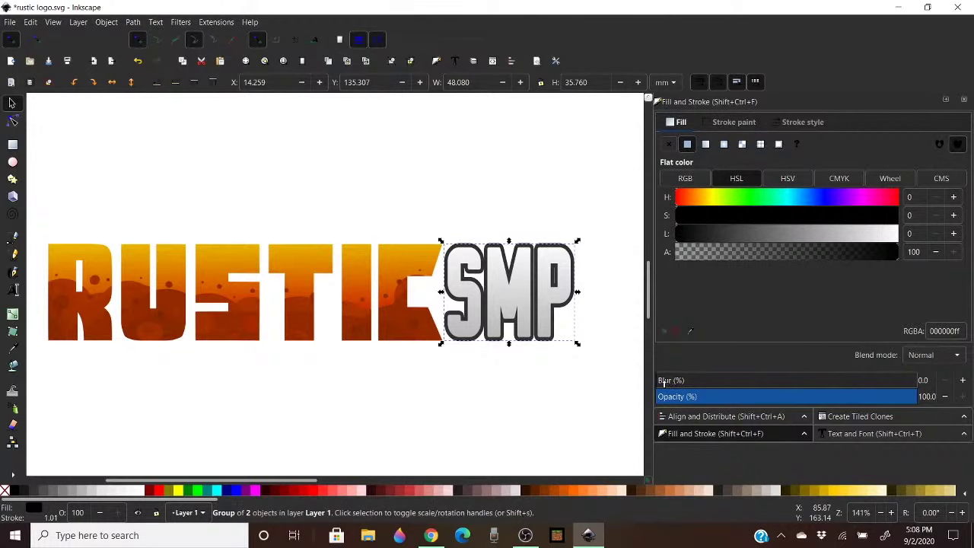
left_click_drag(664, 385, 708, 379)
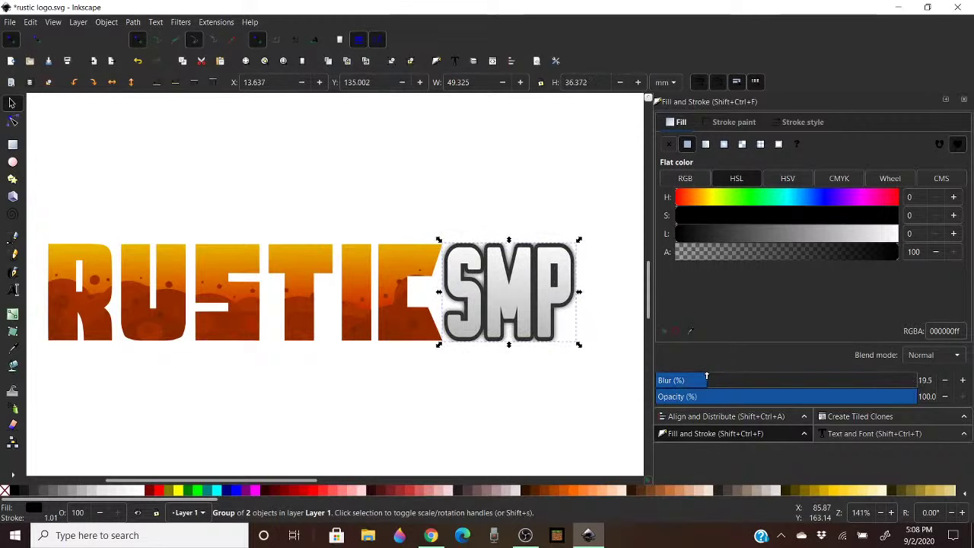
key("Tab")
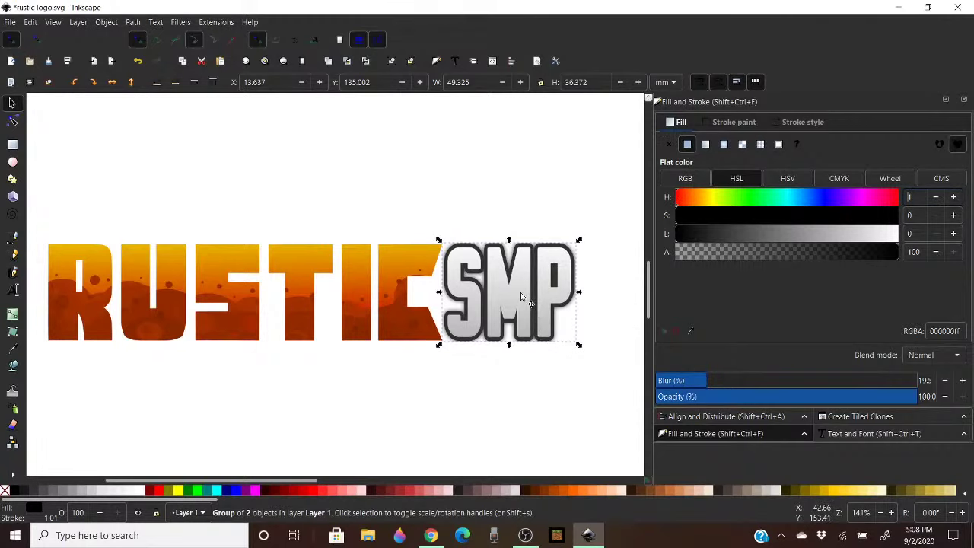
mouse_move(514, 292)
left_mouse_down()
mouse_move(532, 293)
mouse_move(515, 298)
mouse_move(511, 282)
mouse_move(541, 271)
mouse_move(516, 299)
left_mouse_up()
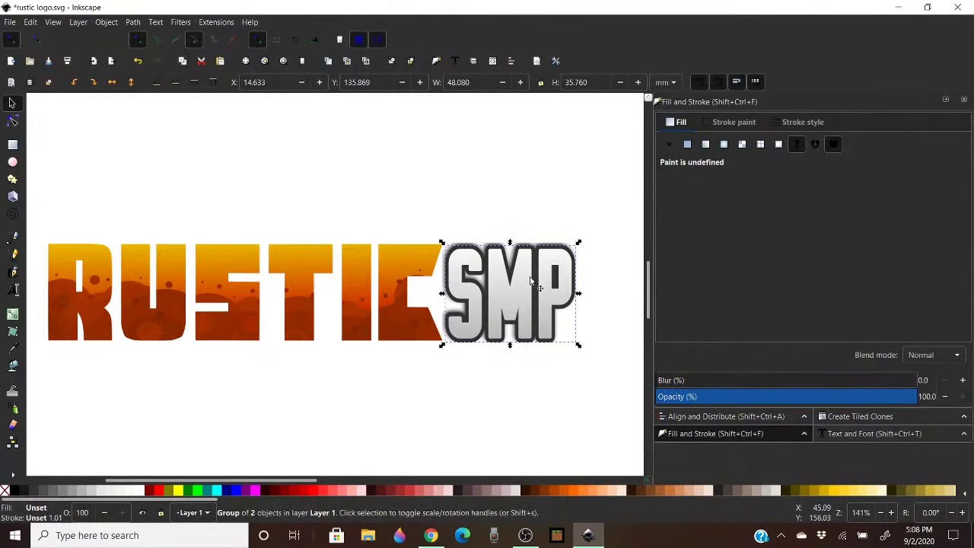
key("alt+Left")
key("alt+Left")
key("alt+Up")
key("alt+Up")
key("alt+Up")
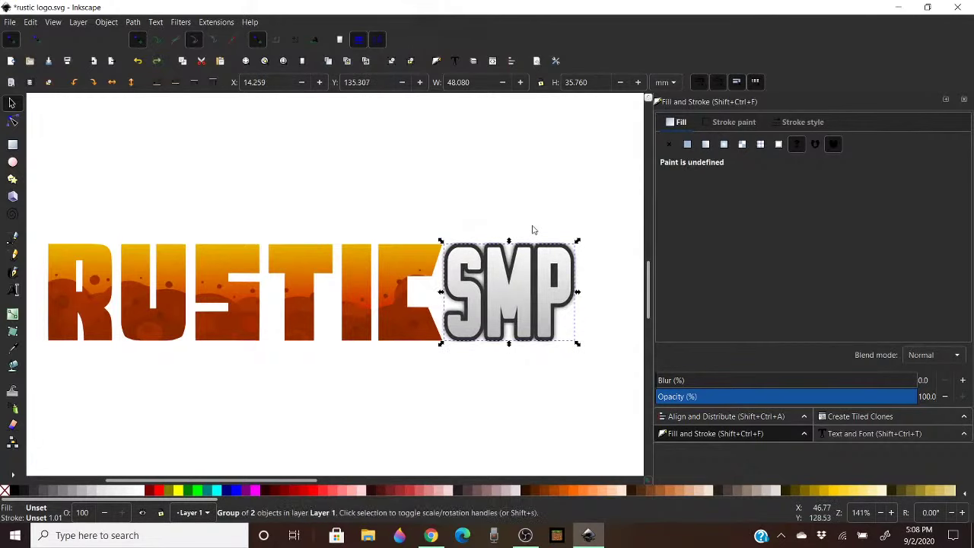
Move the blurred rear SMP copy slightly down and right, to about X 14.70 and Y 136.06 mm, as a drop shadow
left_click(516, 290, "alt")
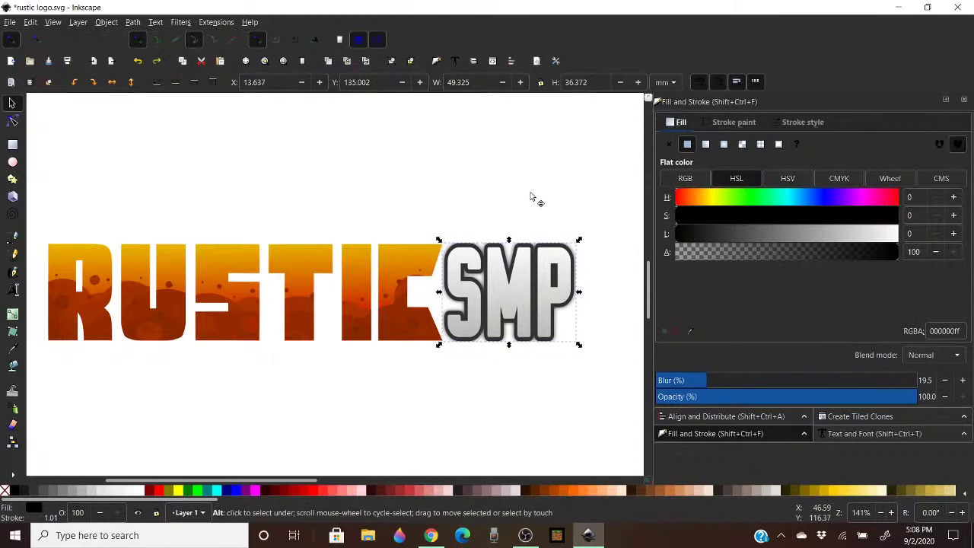
key("Down")
key("Right")
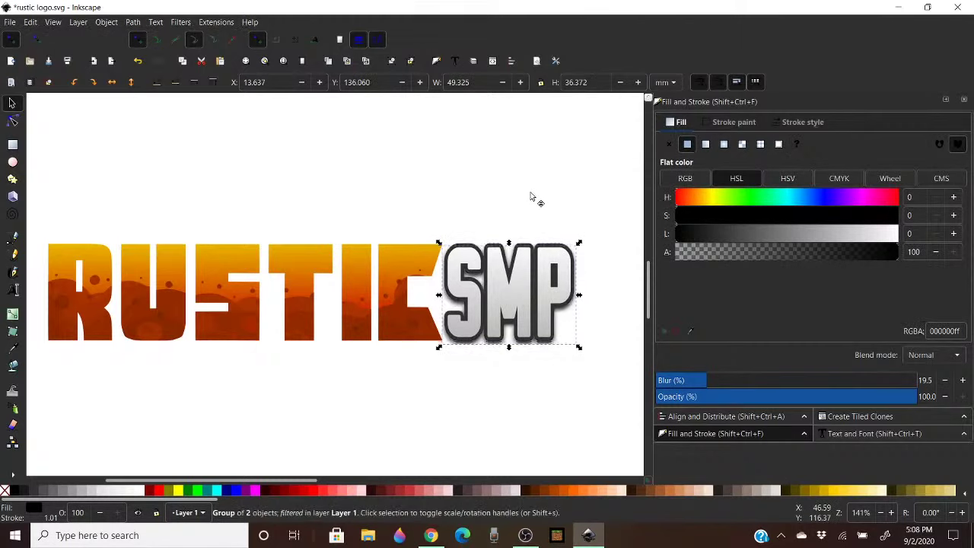
key("Down")
key("Right")
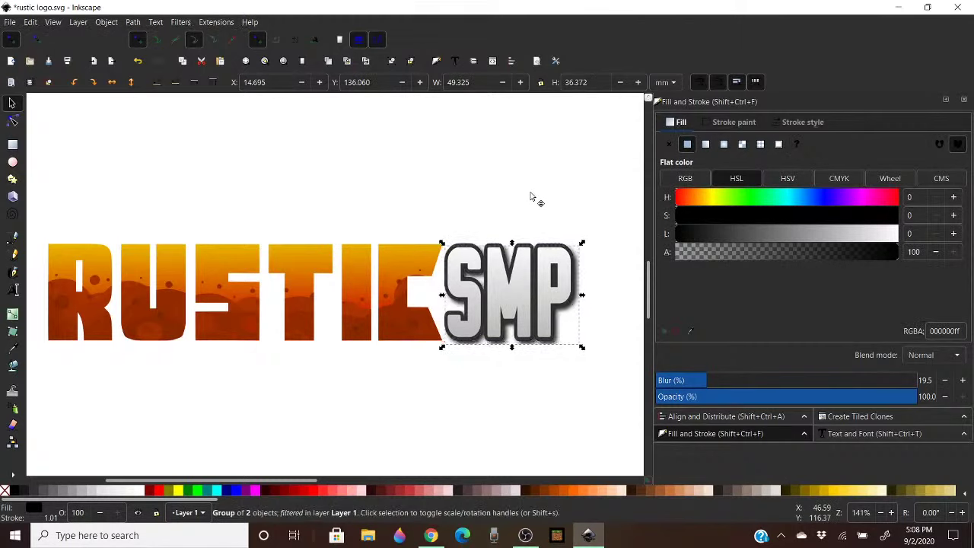
left_click(577, 193)
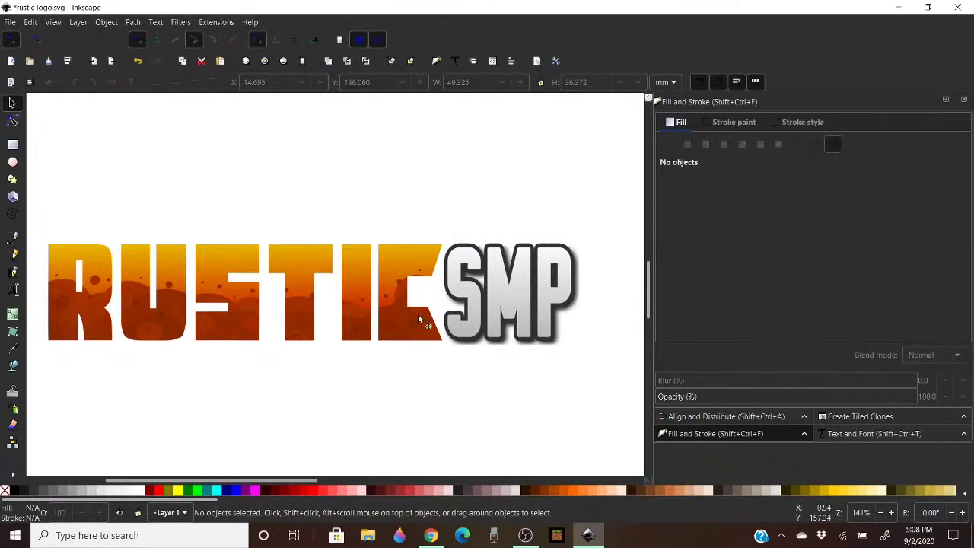
Set the SMP shadow's stroke to a round cap and paint the stroke behind the fill
left_click(512, 348)
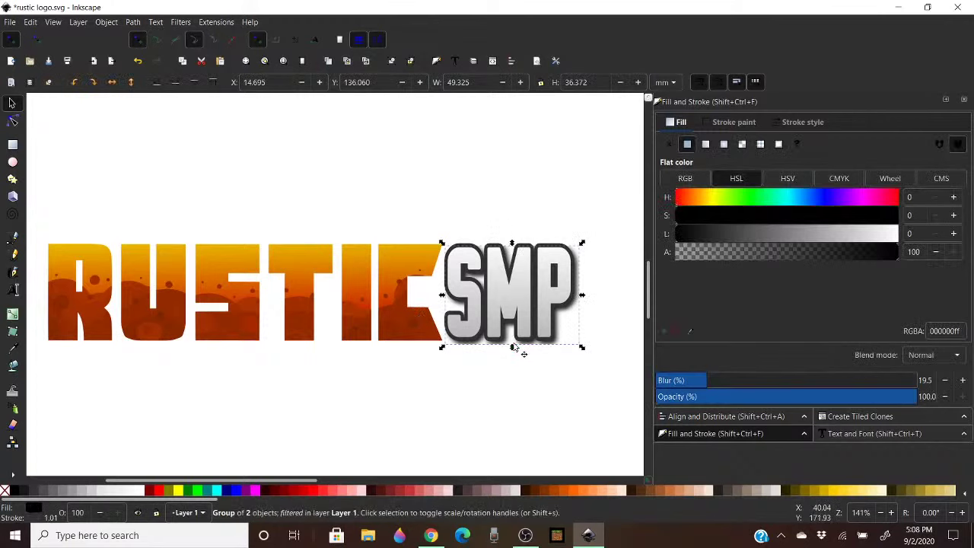
left_click(807, 123)
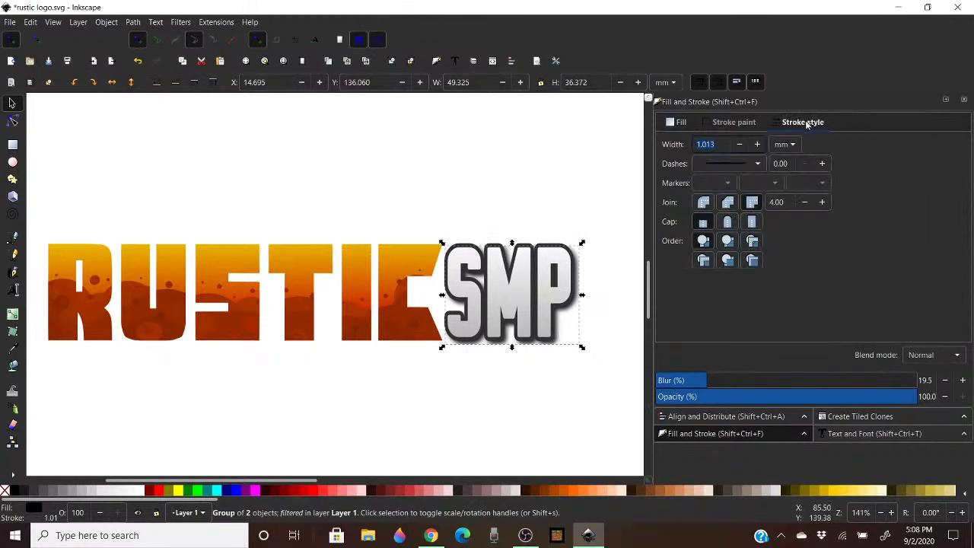
left_click(729, 223)
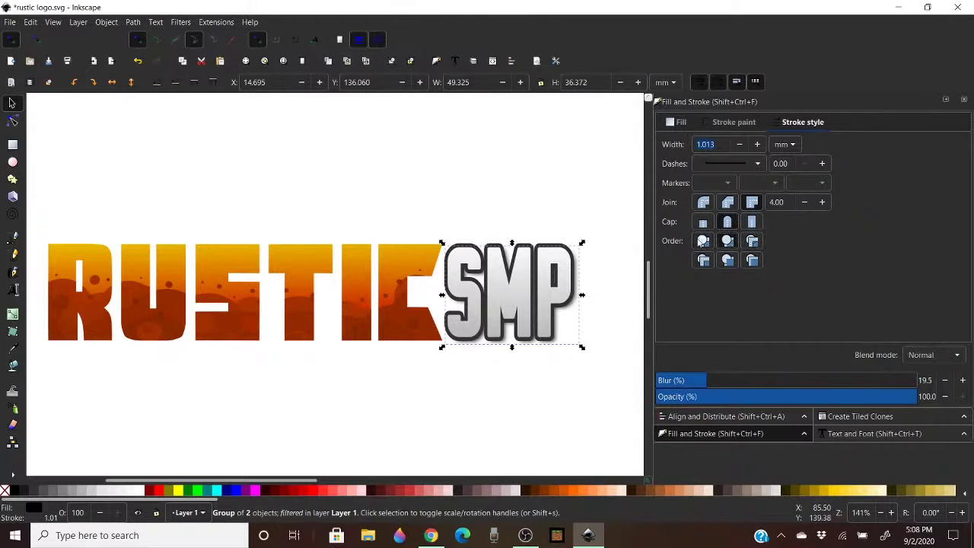
left_click(727, 242)
left_click(677, 122)
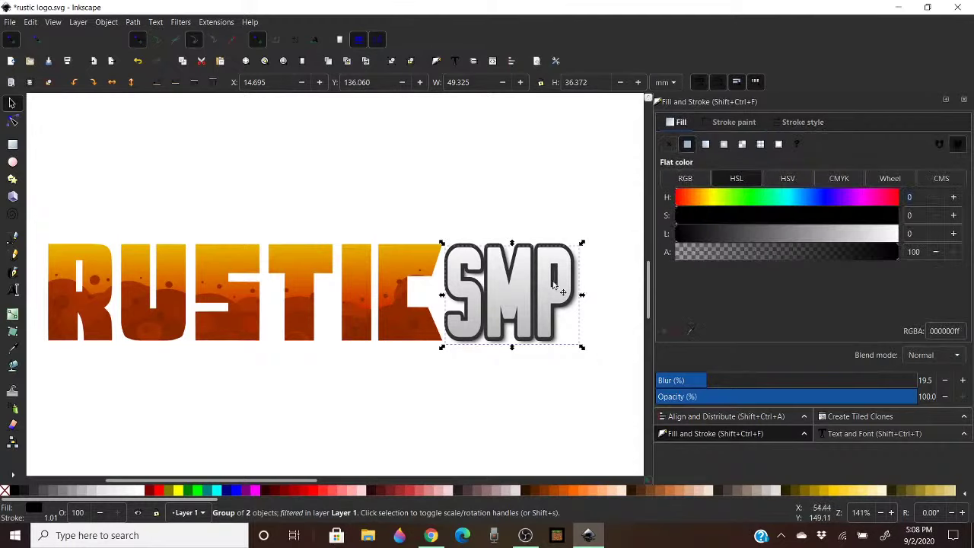
Nudge the blurred SMP shadow behind the front group to about X 14.70 and Y 136.59 mm, and clear the selection
left_click(565, 311)
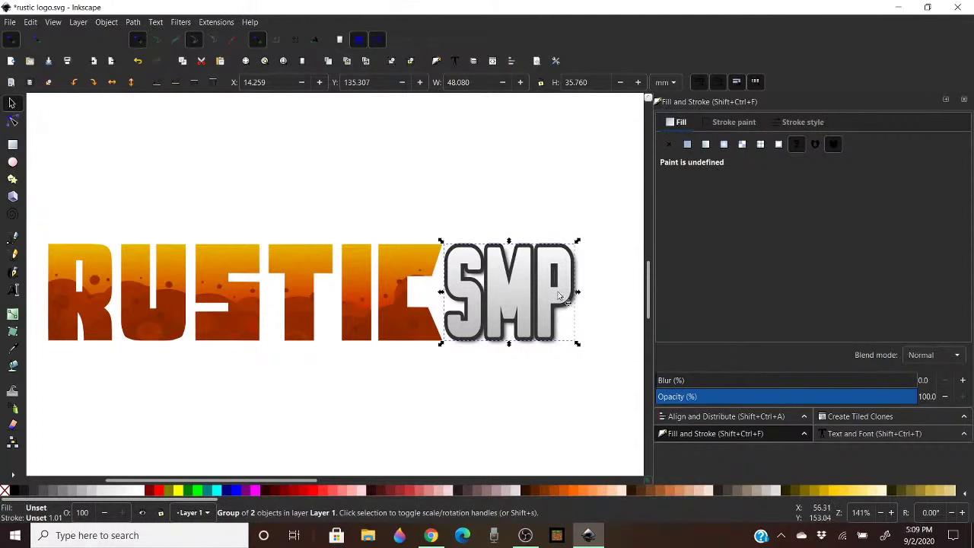
key("alt")
left_click(544, 301, "alt")
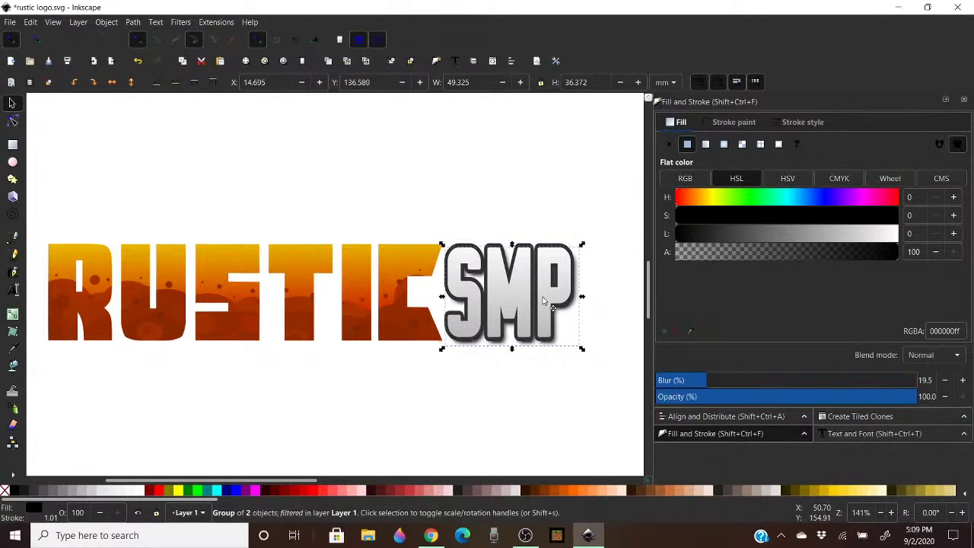
key("Up")
key("Left")
key("Left")
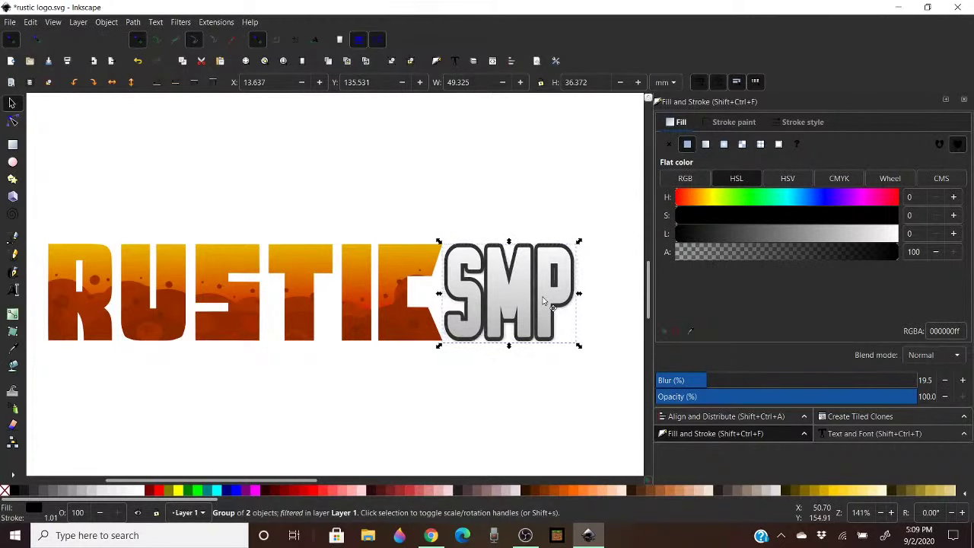
key("Down")
key("Down")
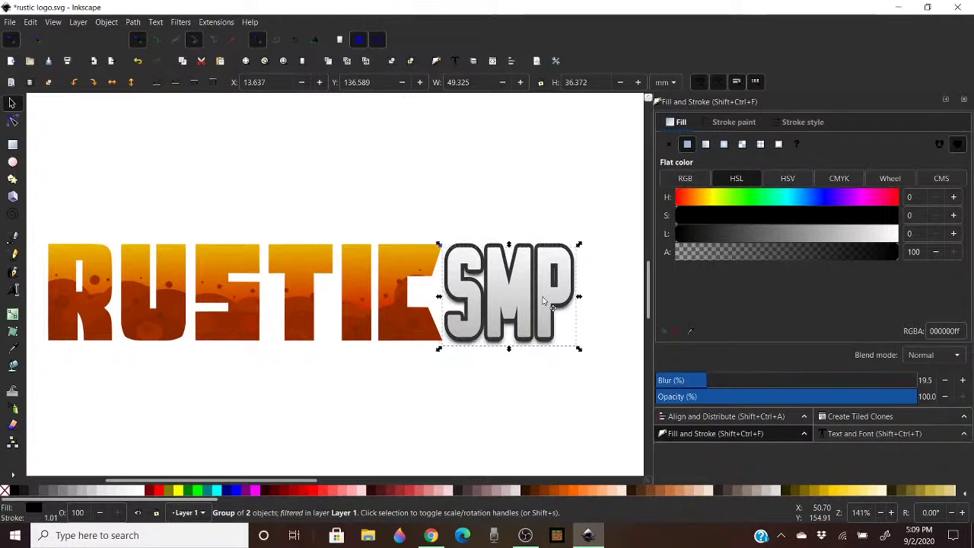
key("Right")
key("Right")
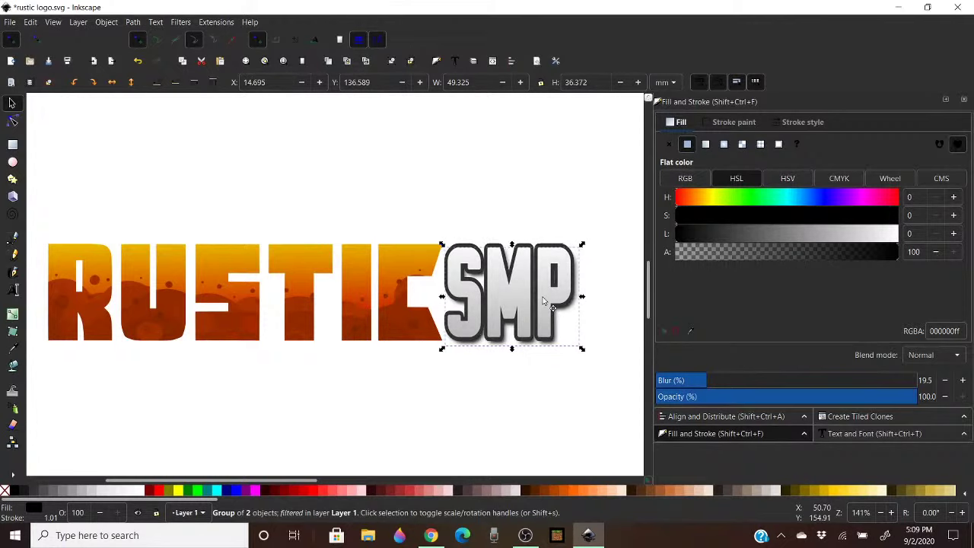
key("Tab")
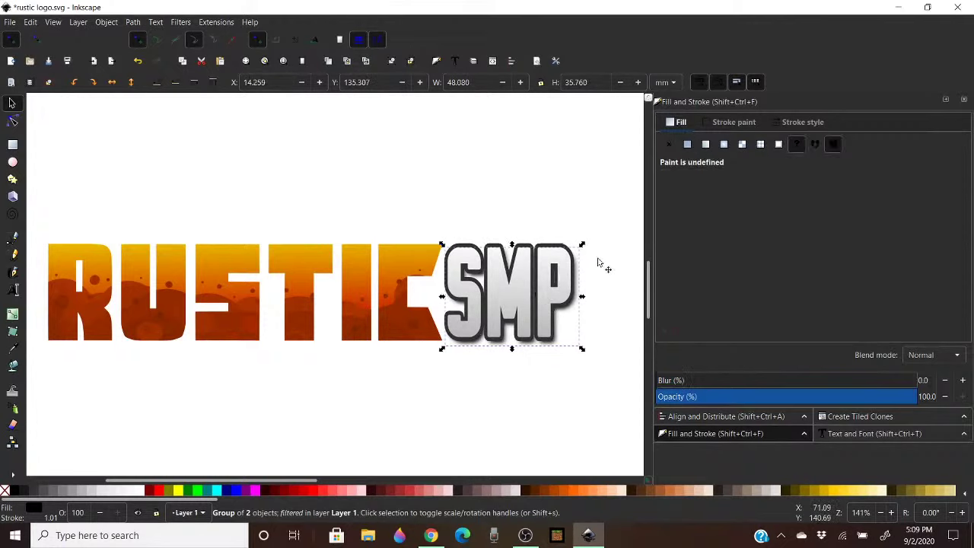
left_click(420, 174)
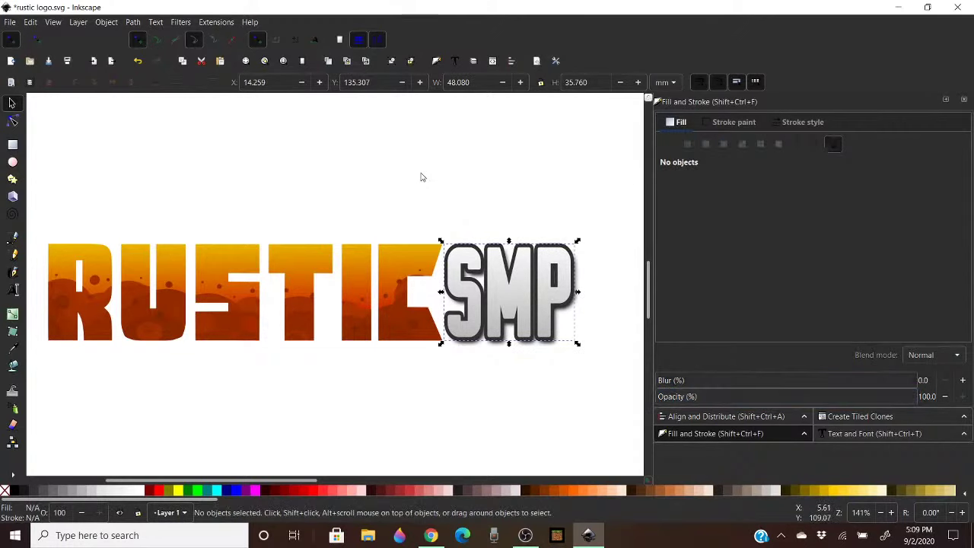
Ungroup the RUSTIC lettering group into its component objects
left_click(353, 292)
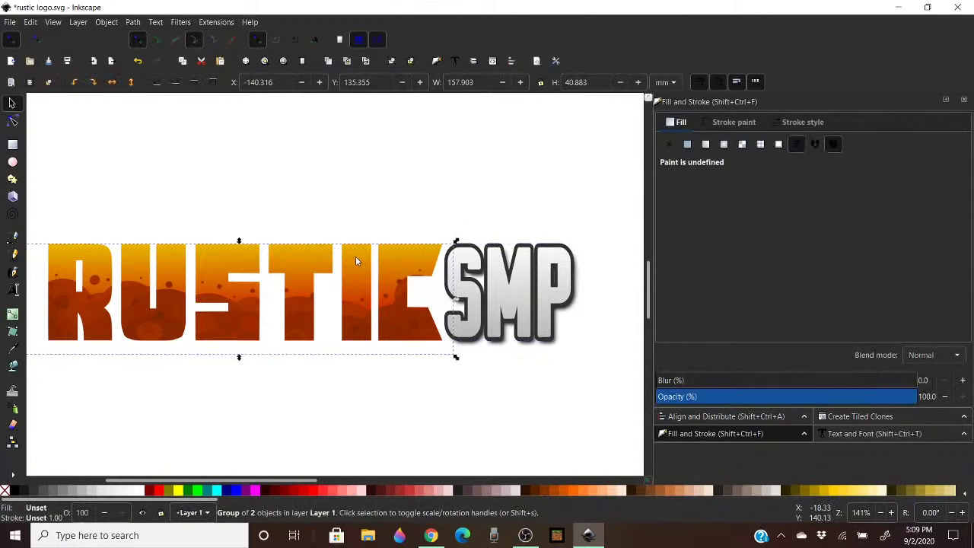
right_click(356, 256)
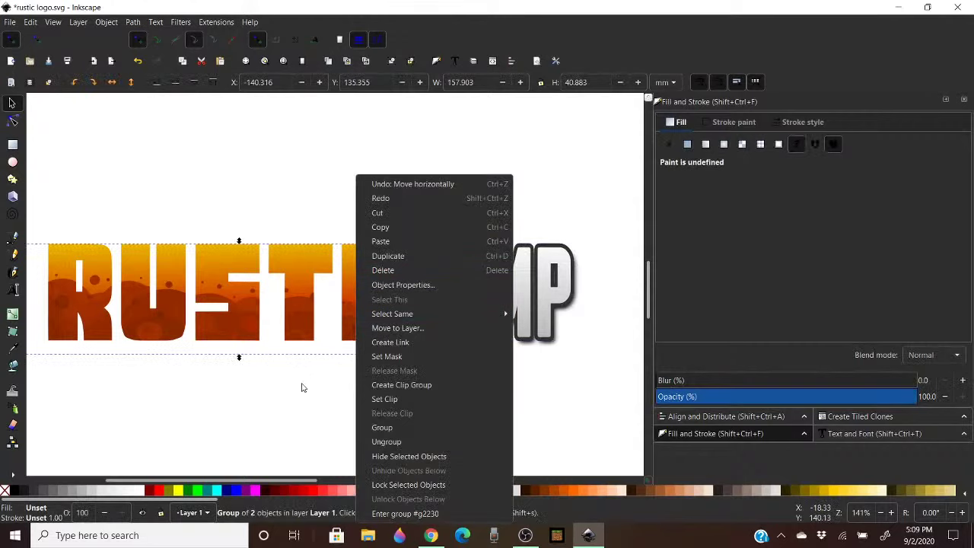
left_click(320, 256)
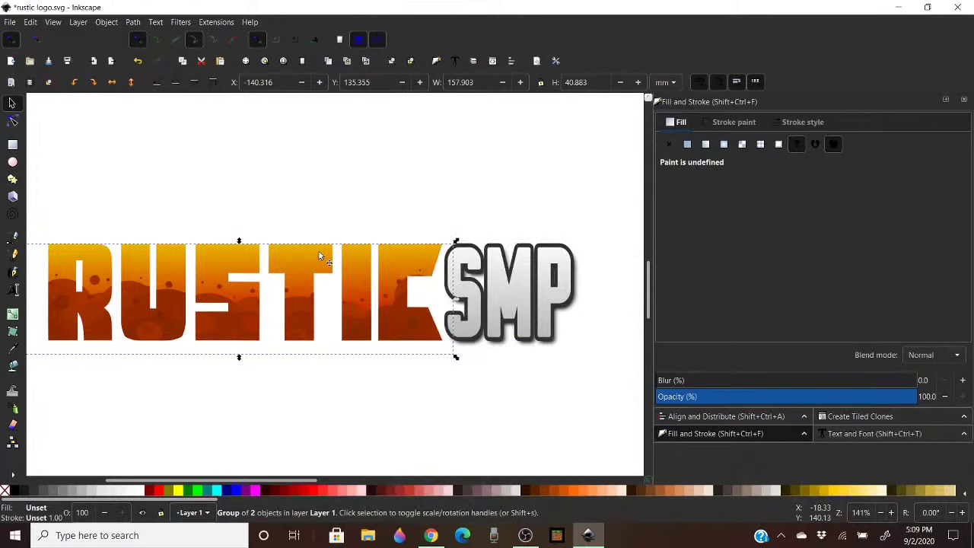
key("ctrl")
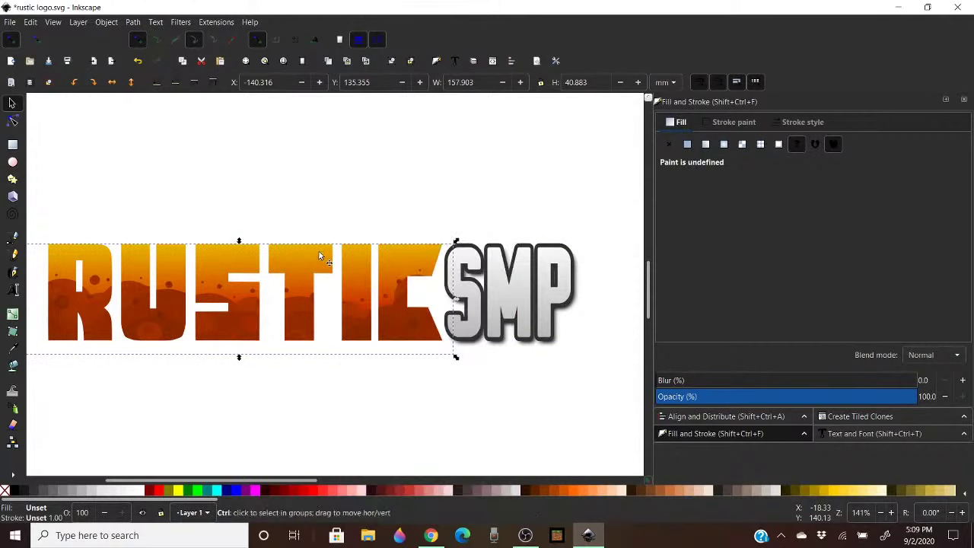
left_click(320, 257, "ctrl+shift")
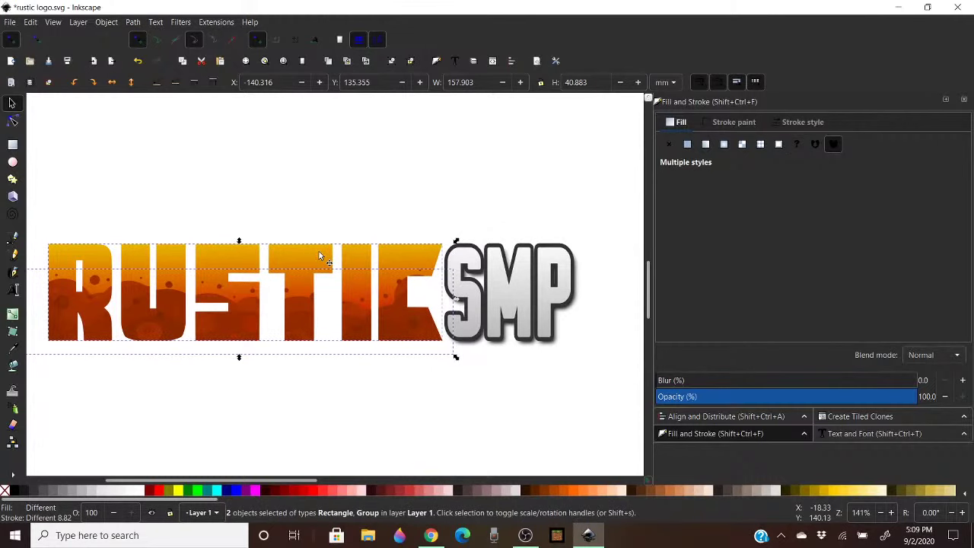
Duplicate the gradient-filled RUSTIC lettering and lower the copy beneath the dark lava pattern
left_click(405, 181)
left_click(402, 252)
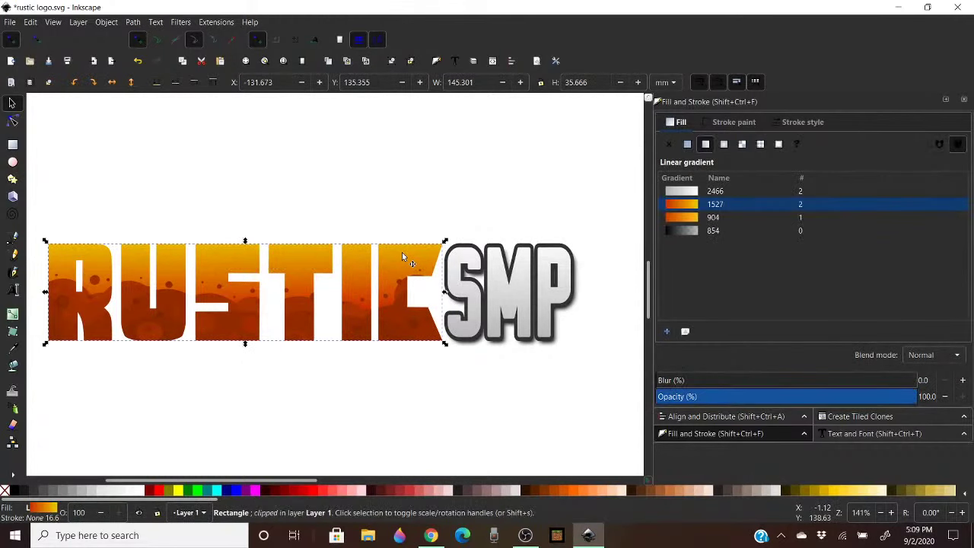
right_click(402, 252)
left_click(495, 272)
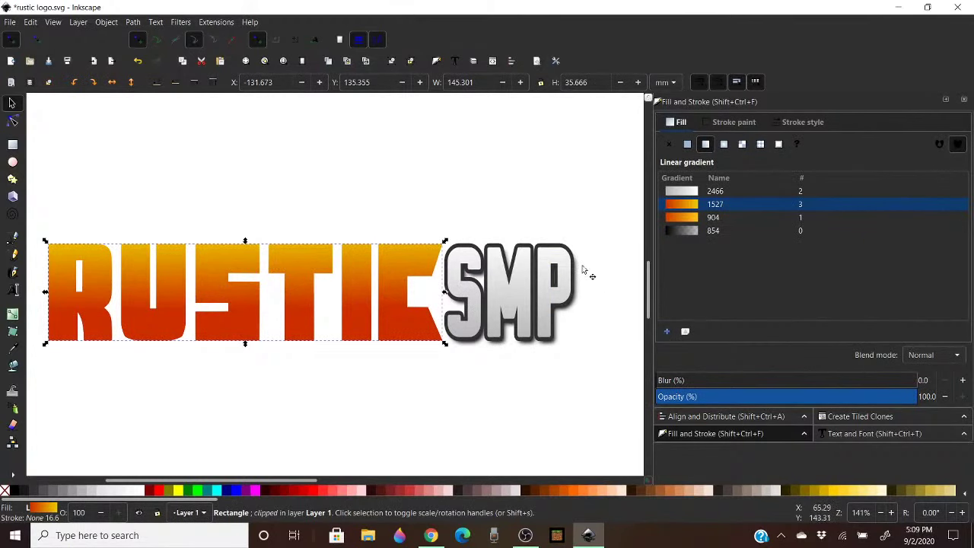
key("Page_Down")
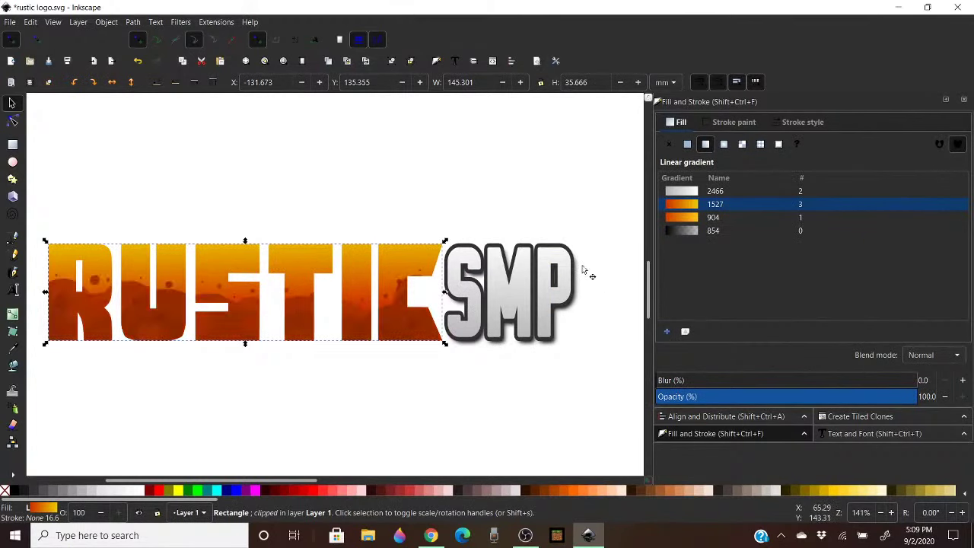
Give the RUSTIC copy a flat black fill with a 17% blur, and clear the selection
left_click(686, 145)
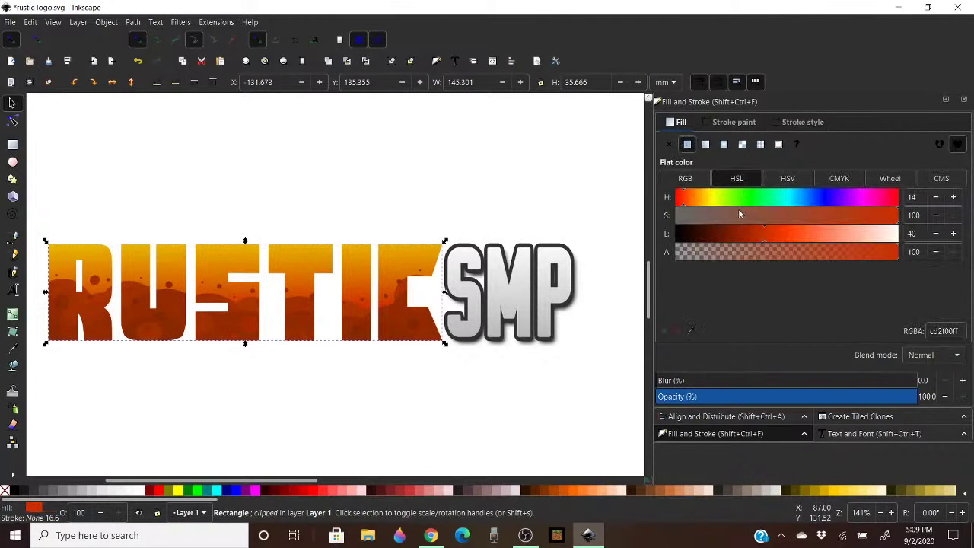
left_click_drag(757, 234, 634, 239)
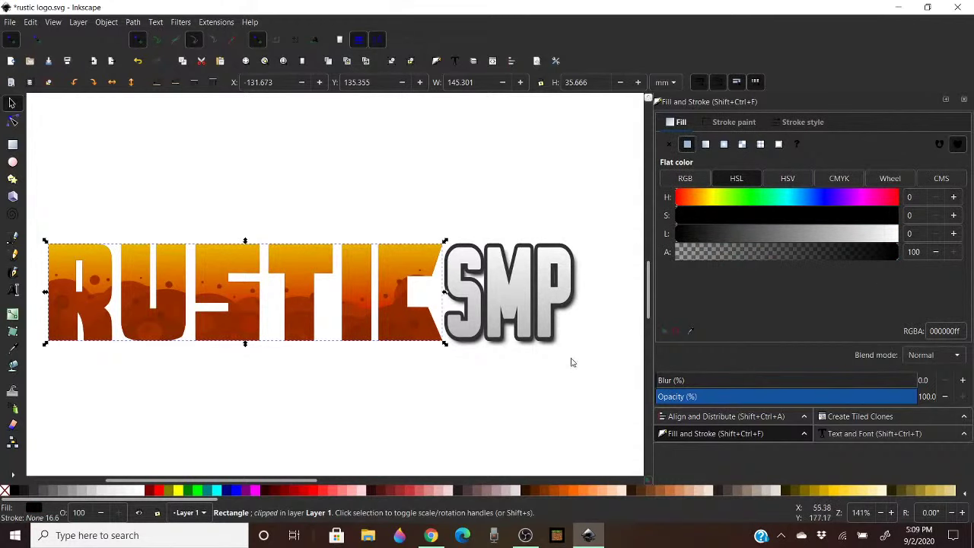
left_click_drag(662, 380, 701, 381)
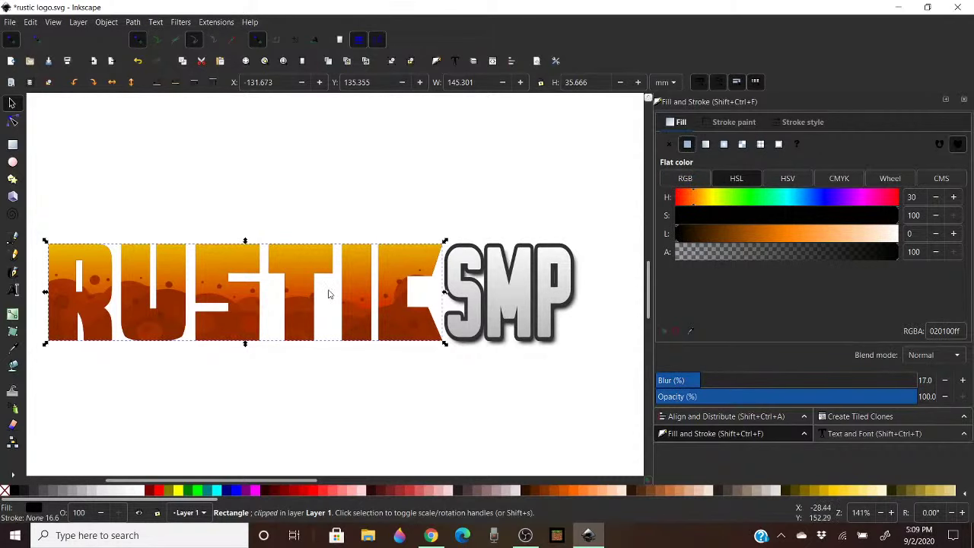
key("Escape")
Move the front gradient RUSTIC lettering aside to expose the black copy, and undo the move
left_click(317, 257)
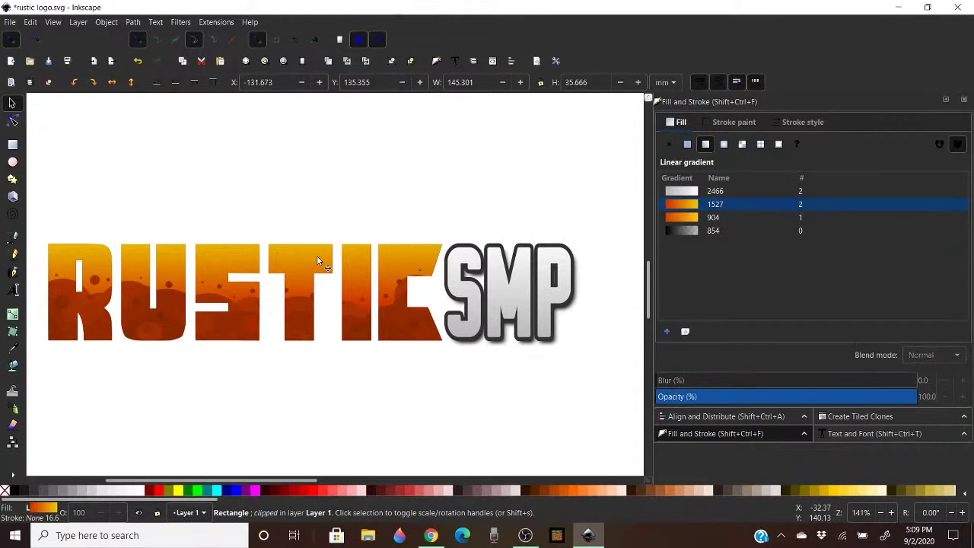
left_click(736, 124)
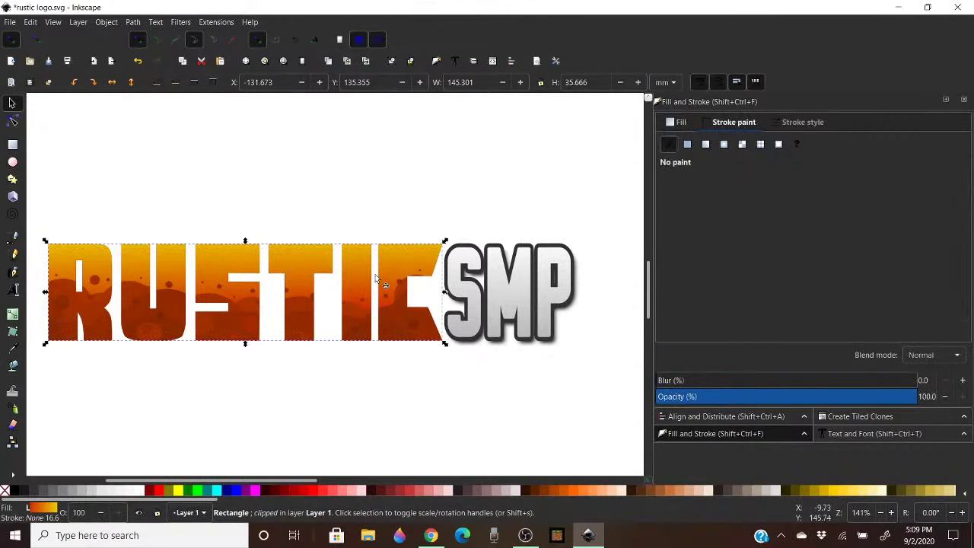
left_click(301, 261, "alt")
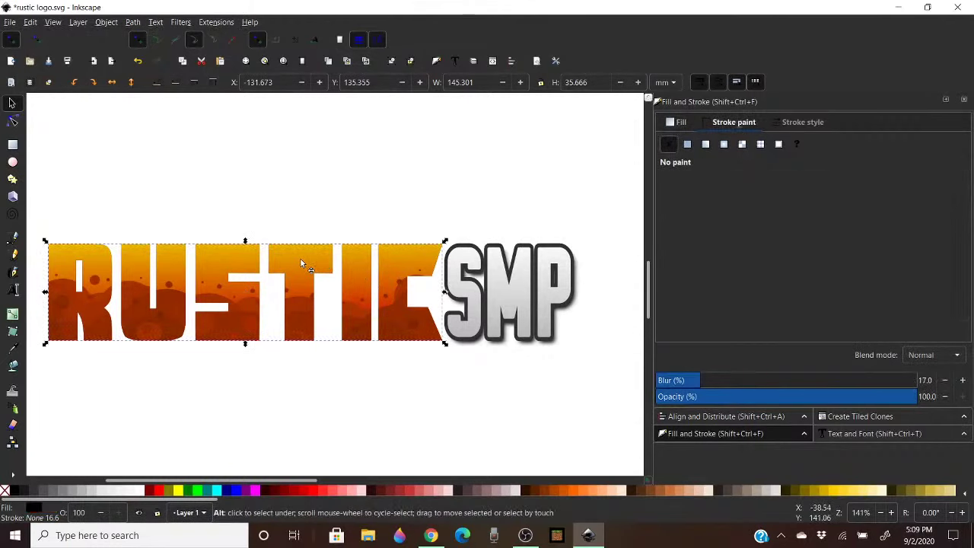
left_click_drag(301, 269, 490, 121)
left_click(317, 254)
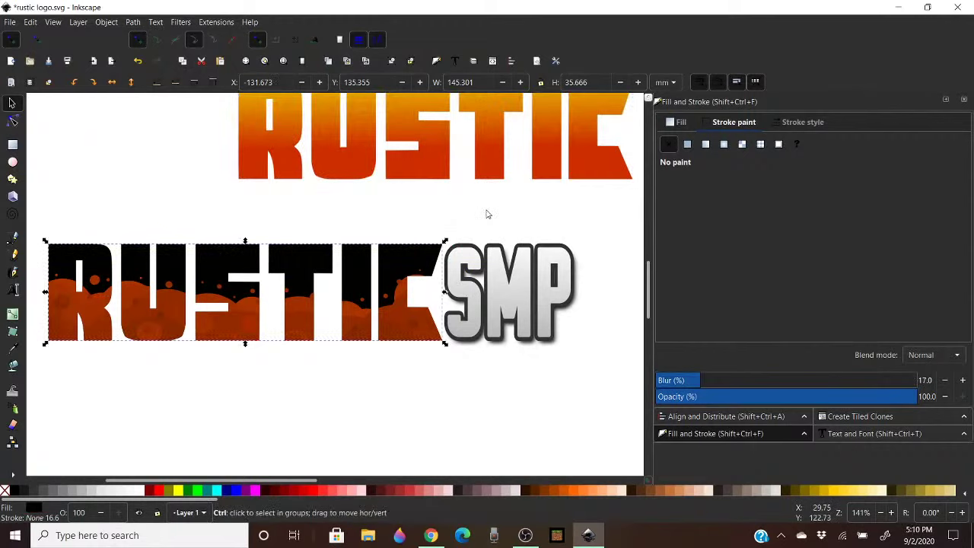
key("ctrl+z")
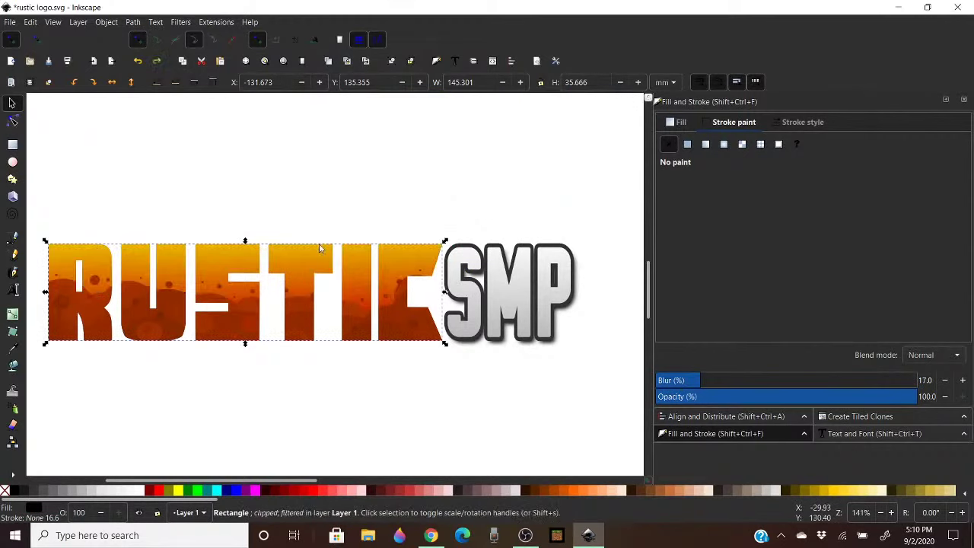
Convert the blurred black RUSTIC copy to a path and raise its blur to 83.6%
left_click(294, 224)
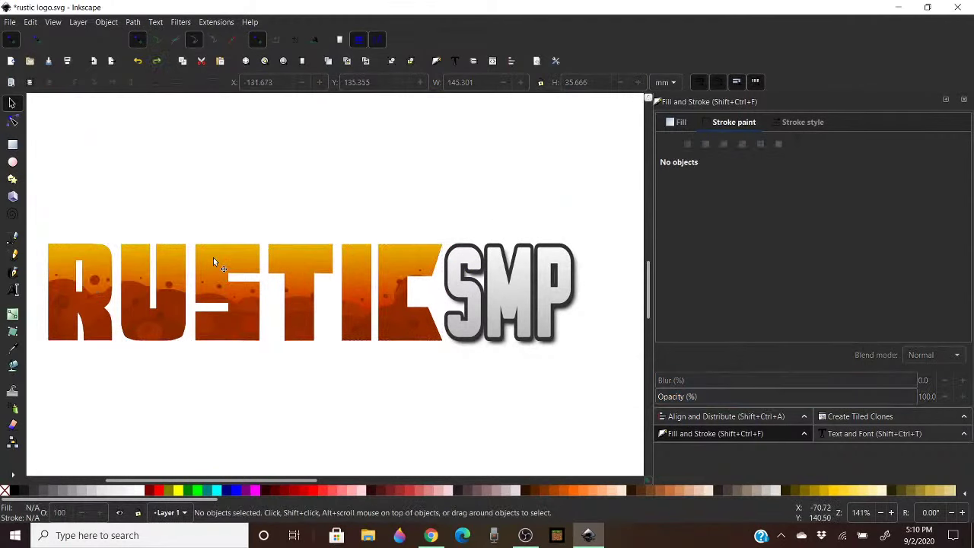
left_click(213, 257, "alt")
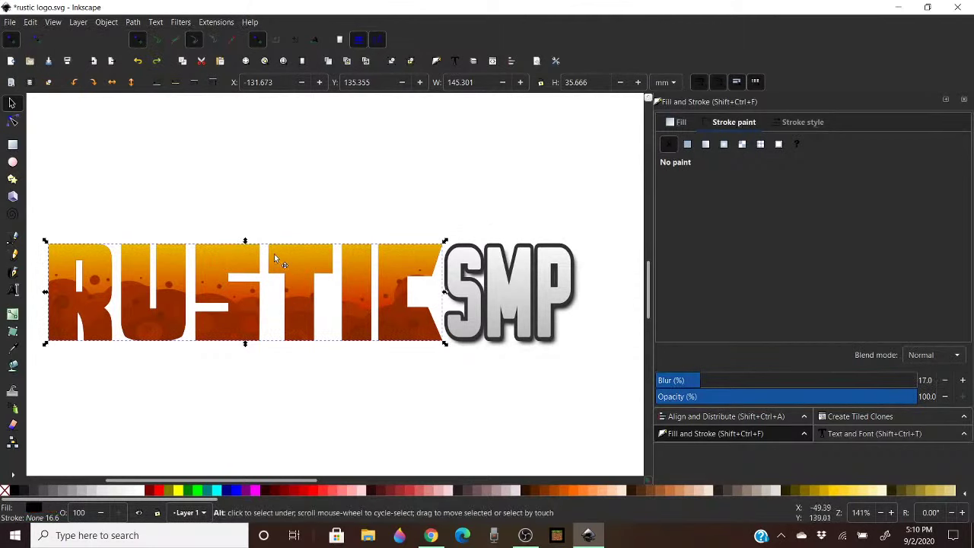
left_click(114, 22)
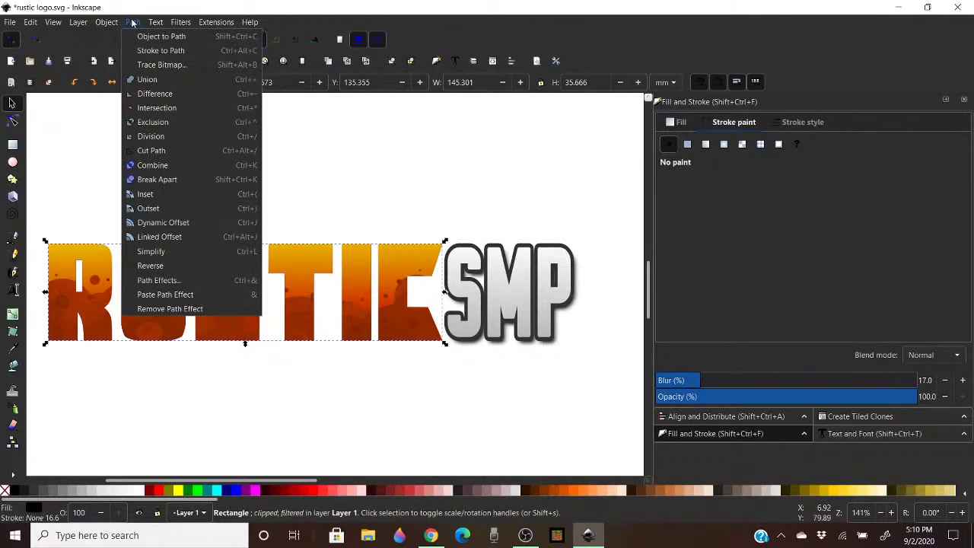
left_click(134, 35)
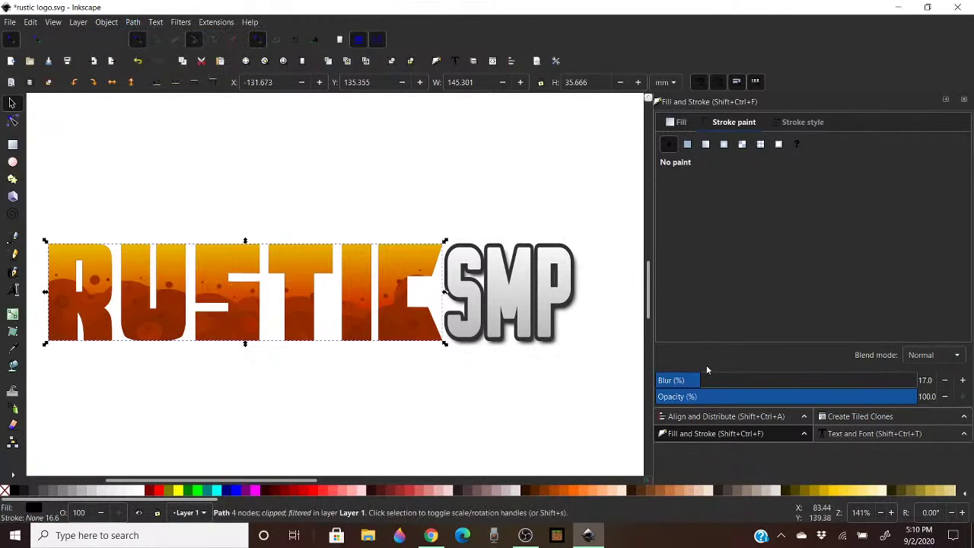
left_click_drag(685, 381, 879, 357)
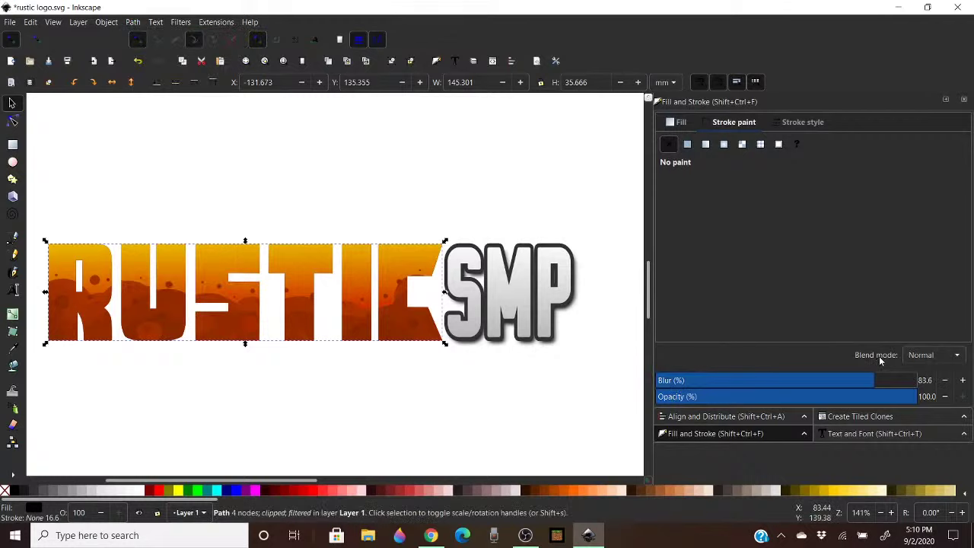
Separate the RUSTIC layers by moving the gradient lettering below the logo and the black blurred copy above it
left_click(412, 406)
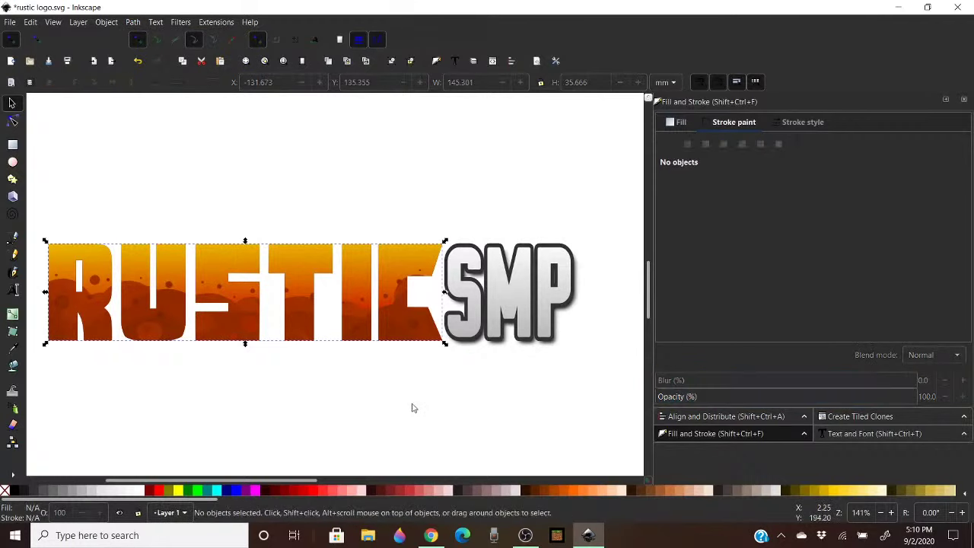
left_click(363, 266)
left_click_drag(352, 266, 370, 413)
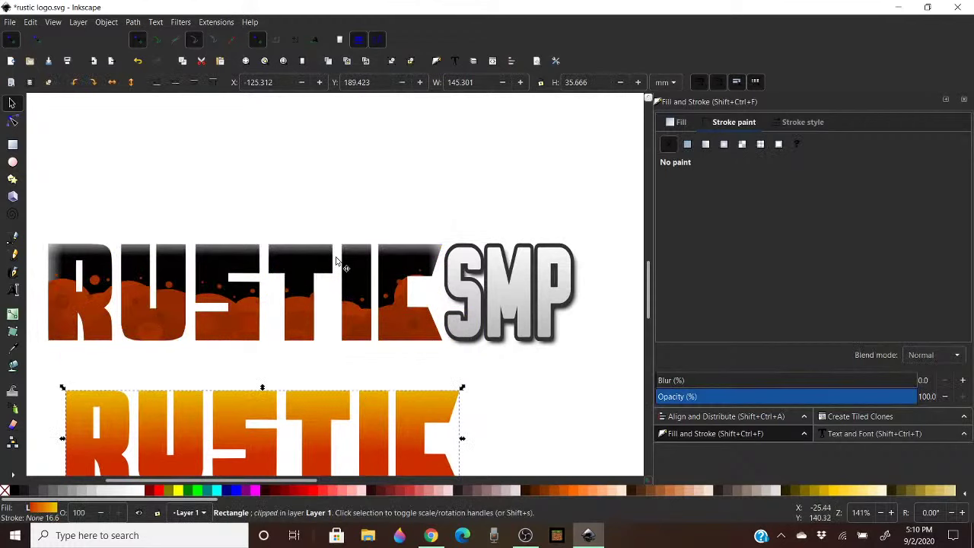
left_click_drag(367, 268, 386, 182)
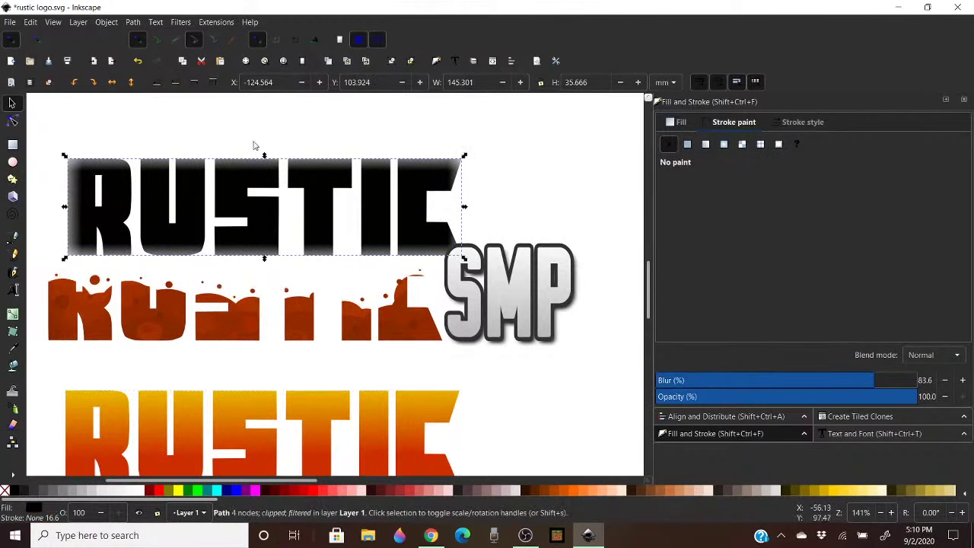
Try extending the black RUSTIC path by moving its upper-left corner node outward, and increase its blur to 100%
double_click(255, 208)
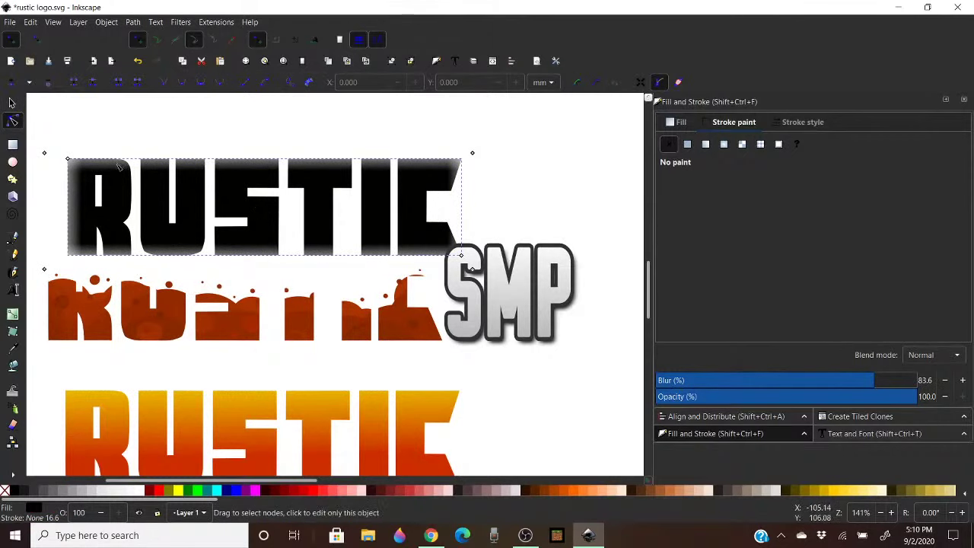
left_click(45, 154)
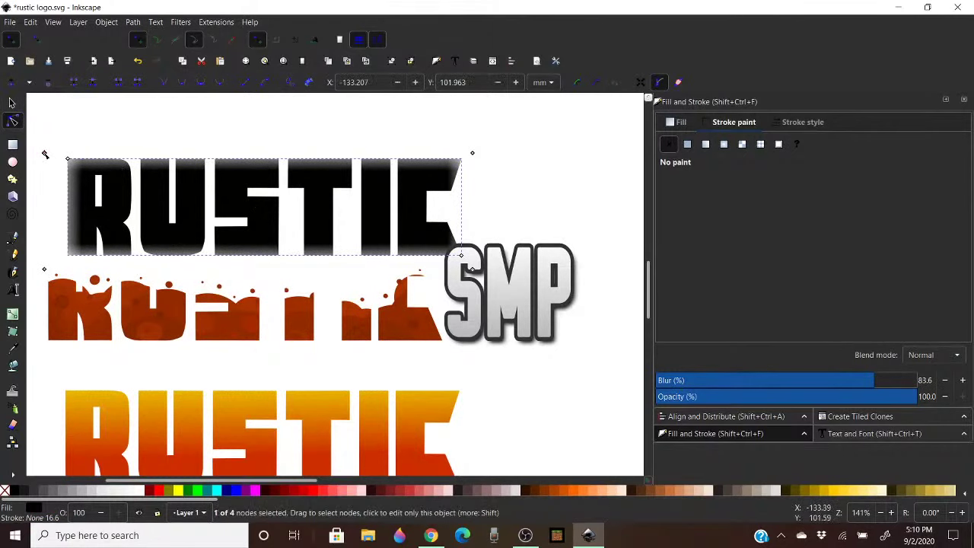
left_click_drag(45, 154, 36, 113)
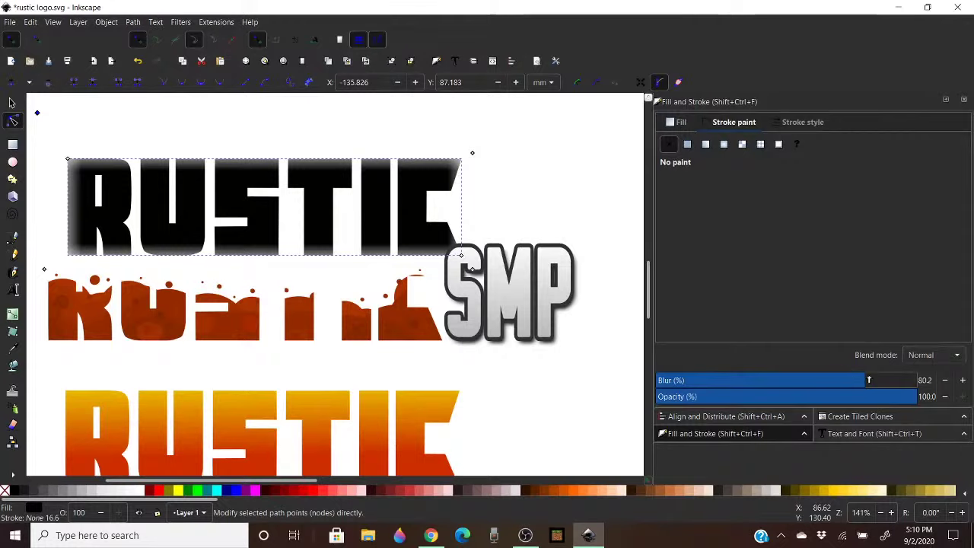
left_click_drag(845, 380, 973, 340)
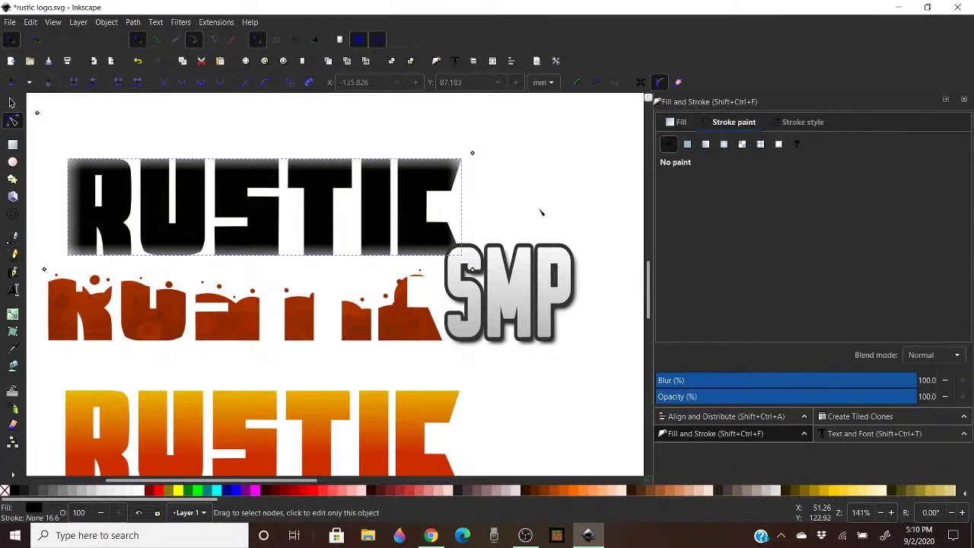
left_click(13, 102)
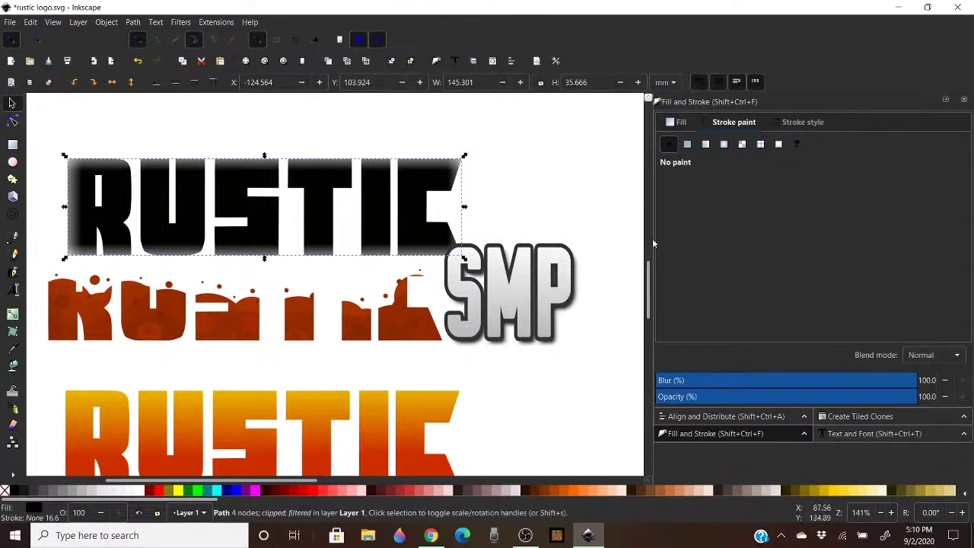
Undo the node edit, the last blur increase and the moves that separated the RUSTIC layers, and clear the selection
key("ctrl")
key("ctrl+z")
key("ctrl+z")
key("ctrl+z")
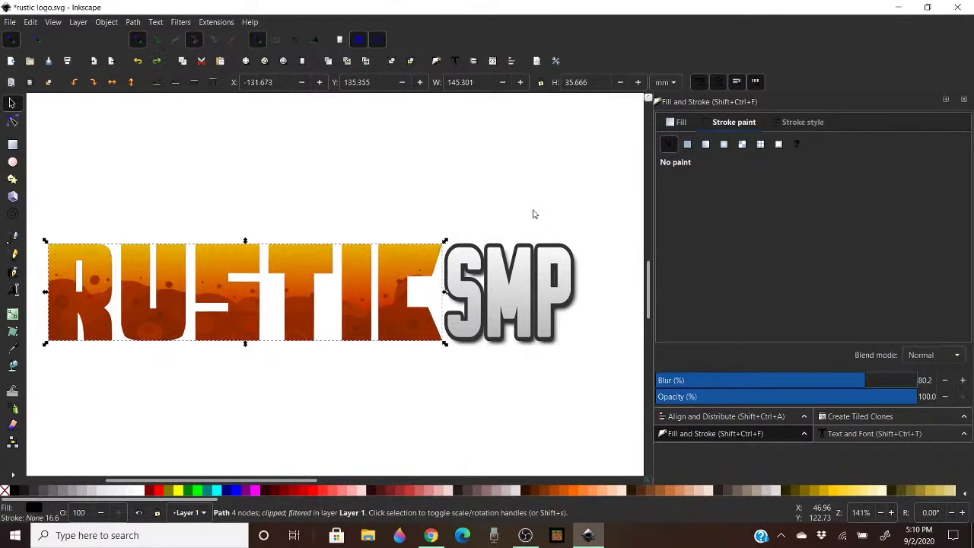
left_click(533, 202)
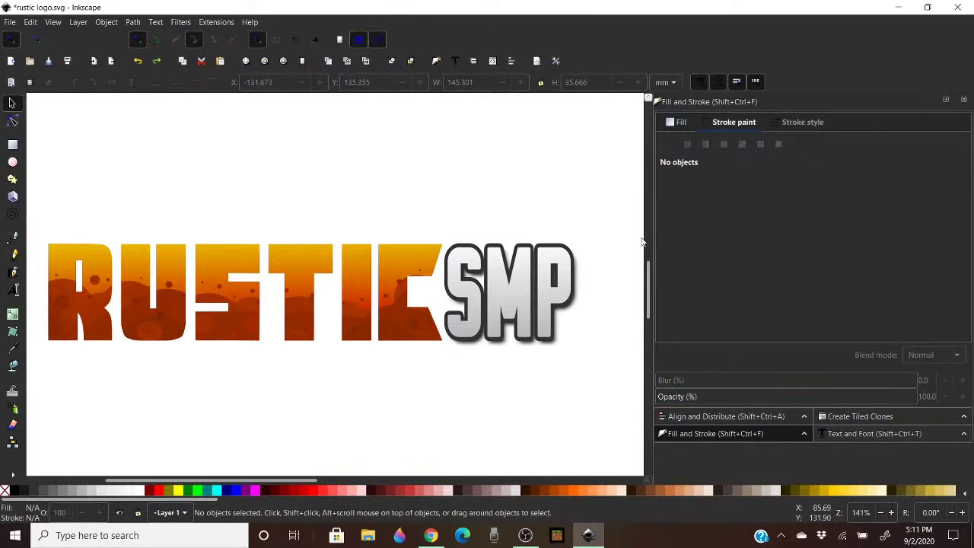
Group the outlined SMP lettering together with its blurred shadow
left_click_drag(615, 221, 546, 167)
left_click(583, 319)
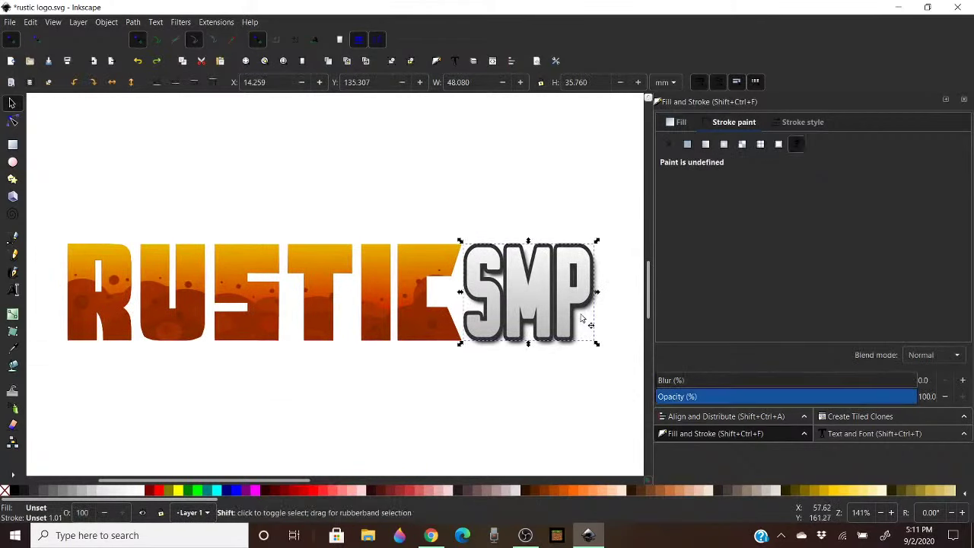
key("Escape")
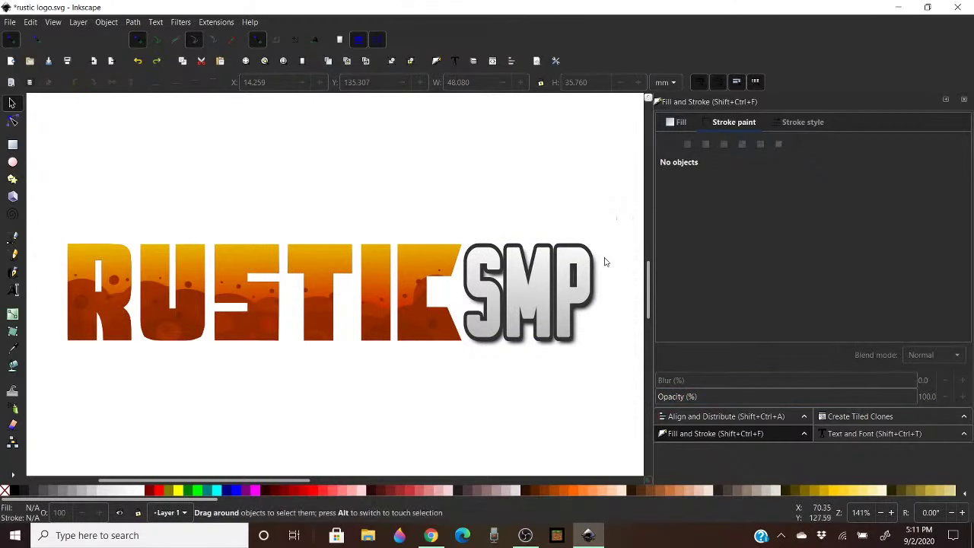
left_click_drag(617, 217, 448, 408)
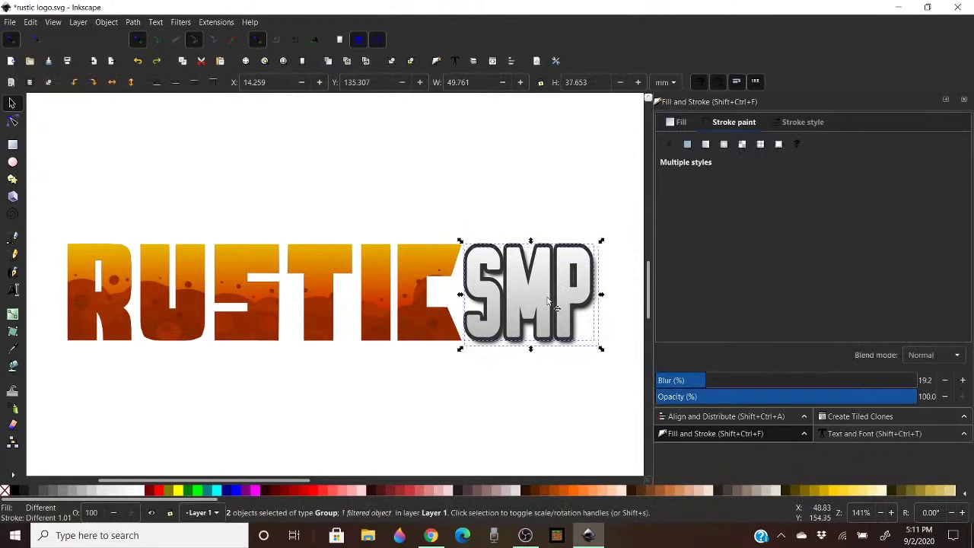
right_click(543, 266)
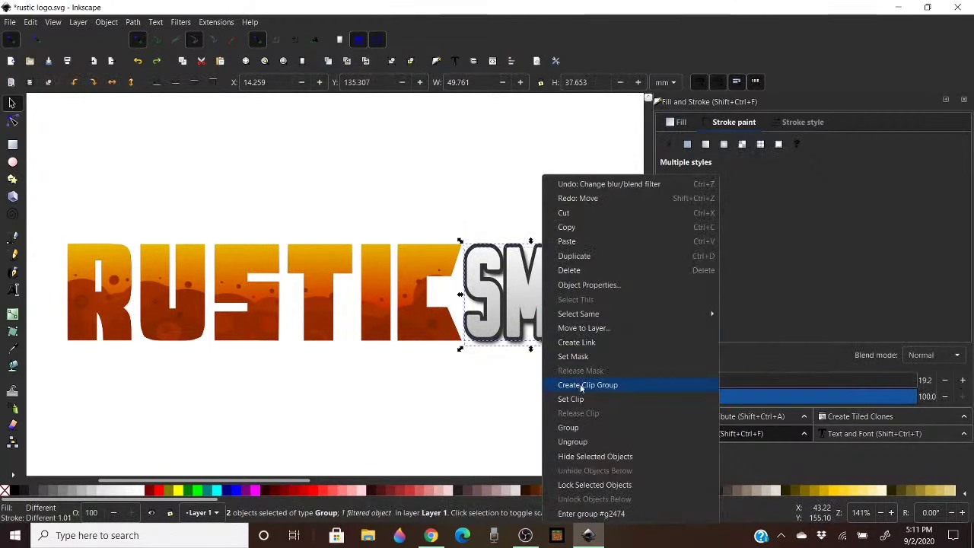
left_click(570, 428)
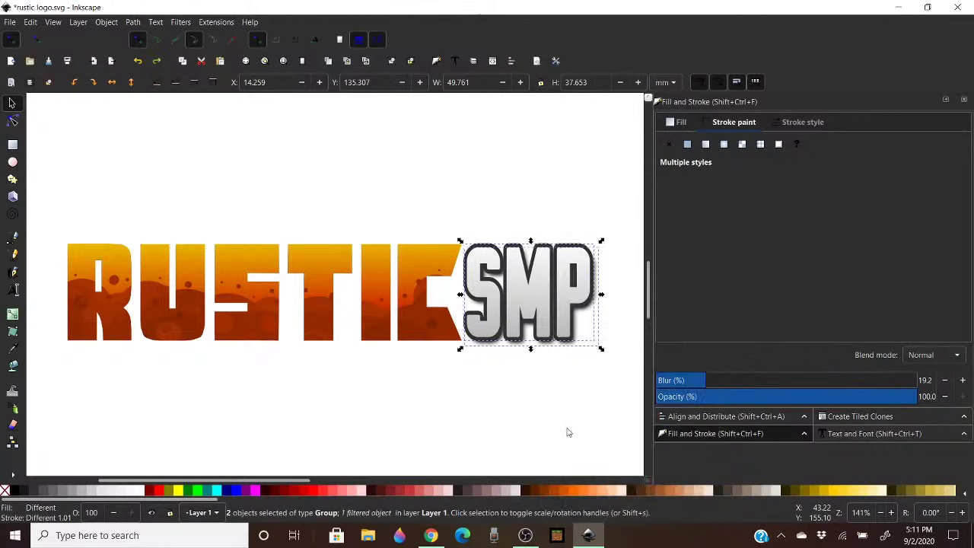
Apply the copied object's height to the SMP group with Paste Height
right_click(523, 287)
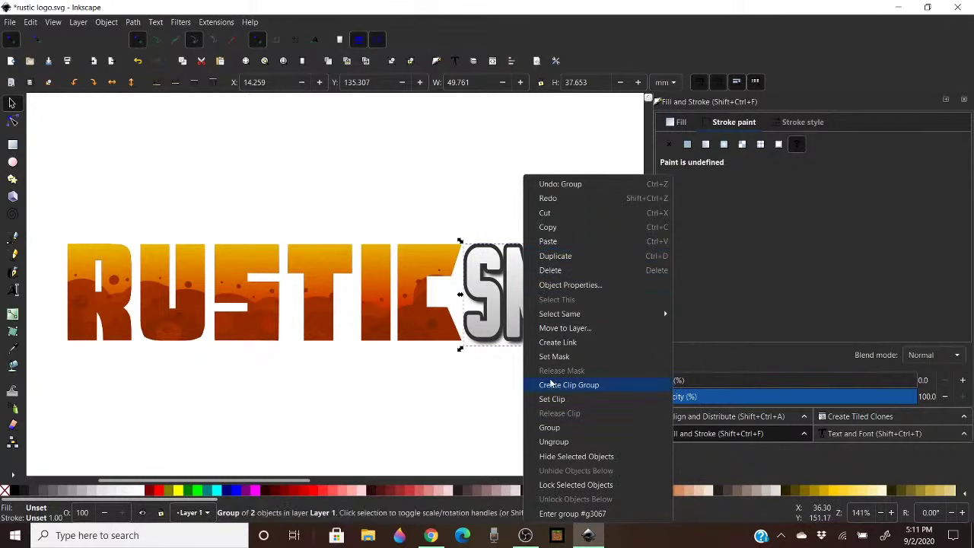
left_click(31, 22)
left_click(10, 21)
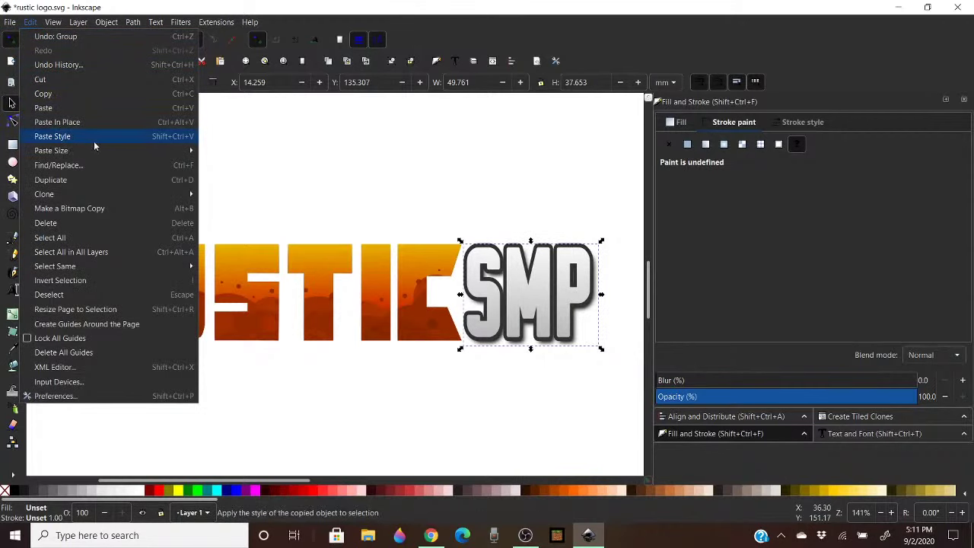
mouse_move(153, 150)
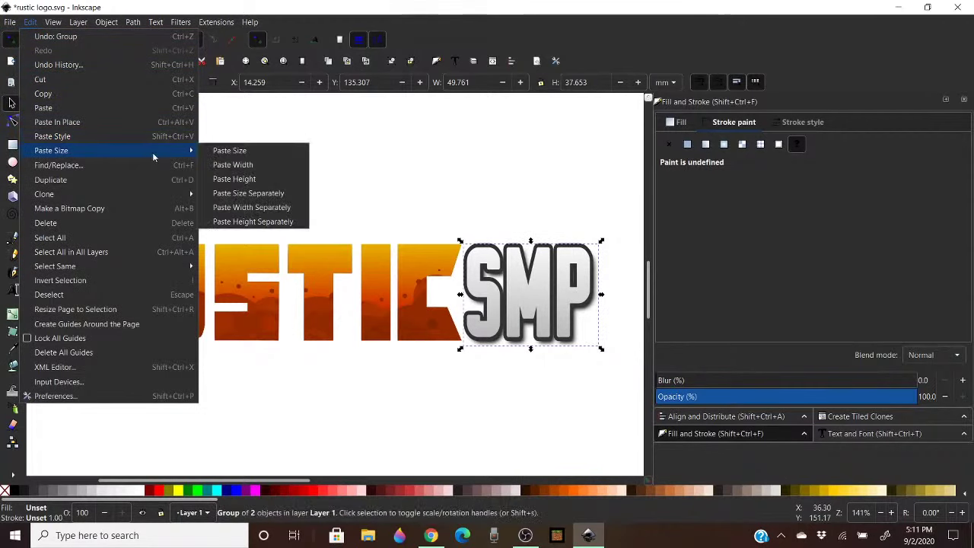
left_click(239, 179)
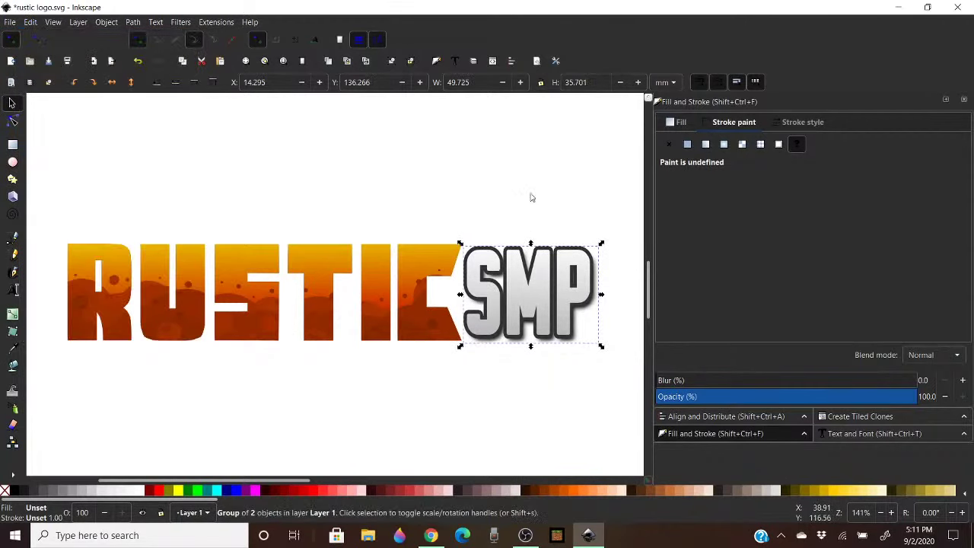
Align the top edges of the SMP group and the RUSTIC lettering relative to the last selected object
key("shift")
left_click(416, 255, "shift")
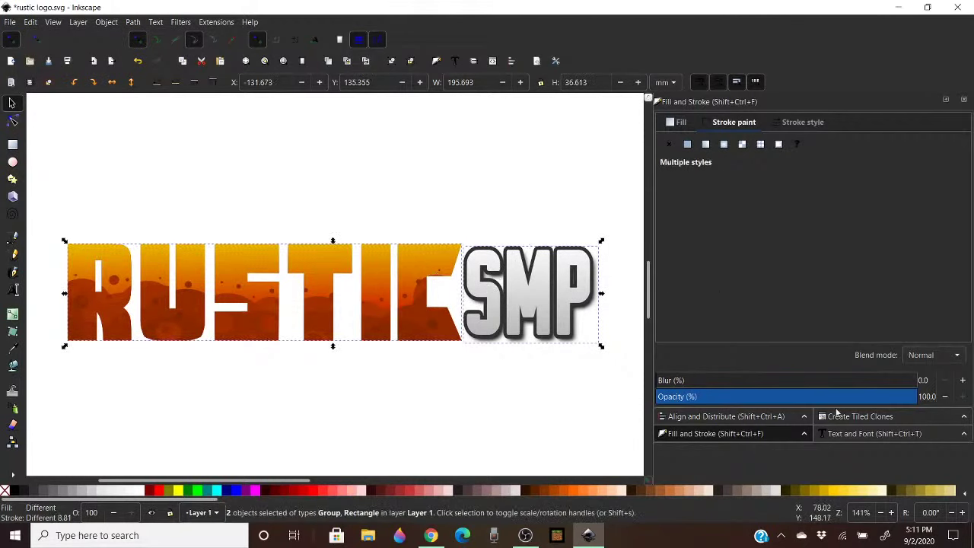
left_click(720, 417)
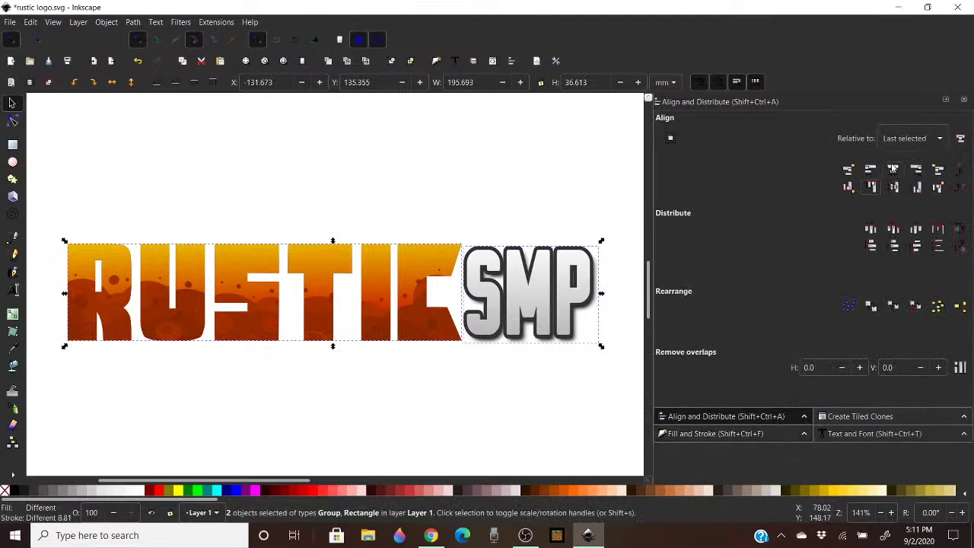
left_click(872, 187)
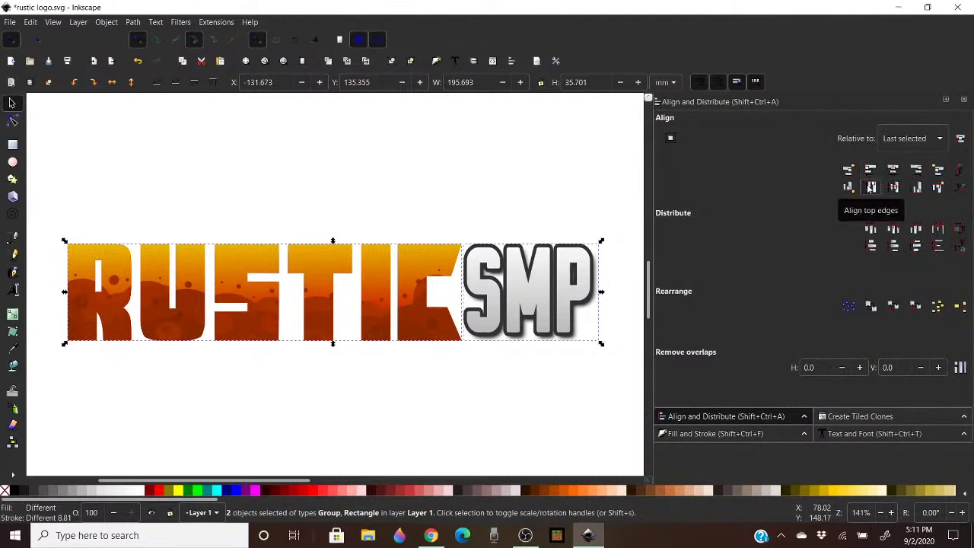
left_click(451, 203)
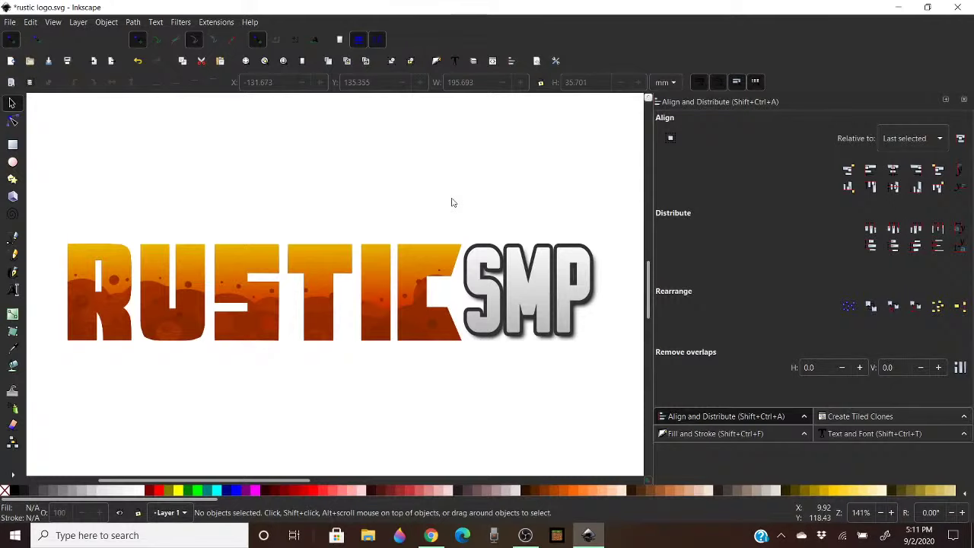
Group all parts of the logo, including the RUSTIC lettering and the SMP text, into one object and clear the selection
left_click_drag(620, 217, 57, 409)
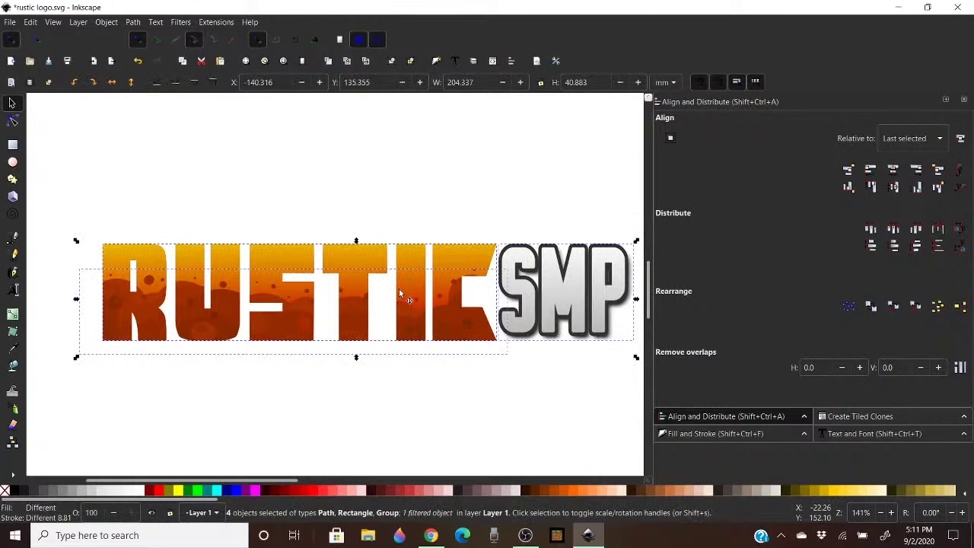
key("ctrl")
key("ctrl+g")
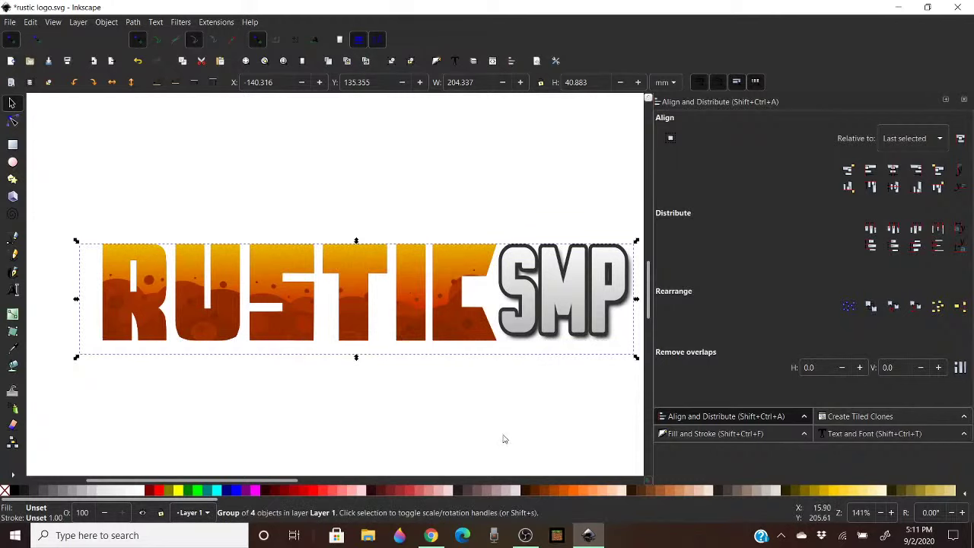
left_click_drag(281, 477, 295, 477)
left_click(459, 413)
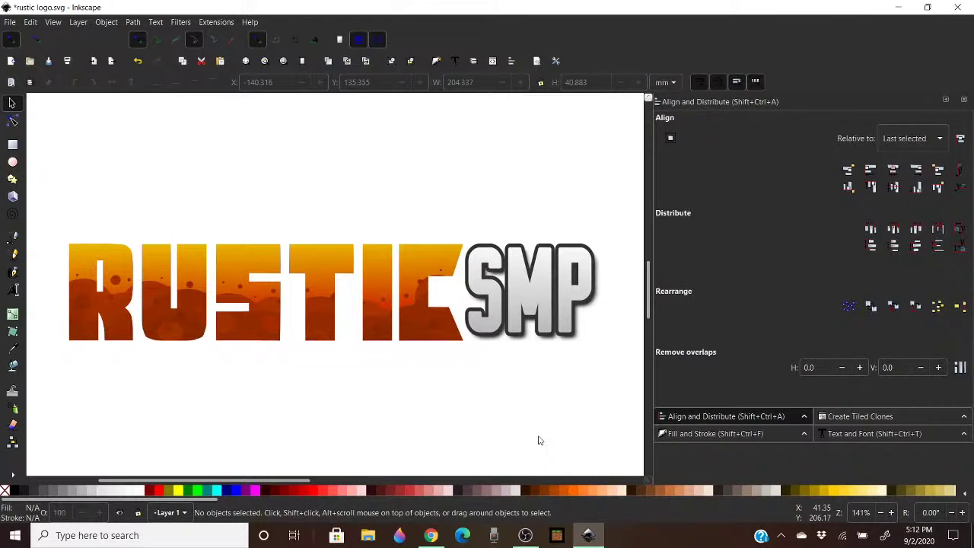
Switch to File Explorer and open the Art Stuff folder
mouse_move(440, 542)
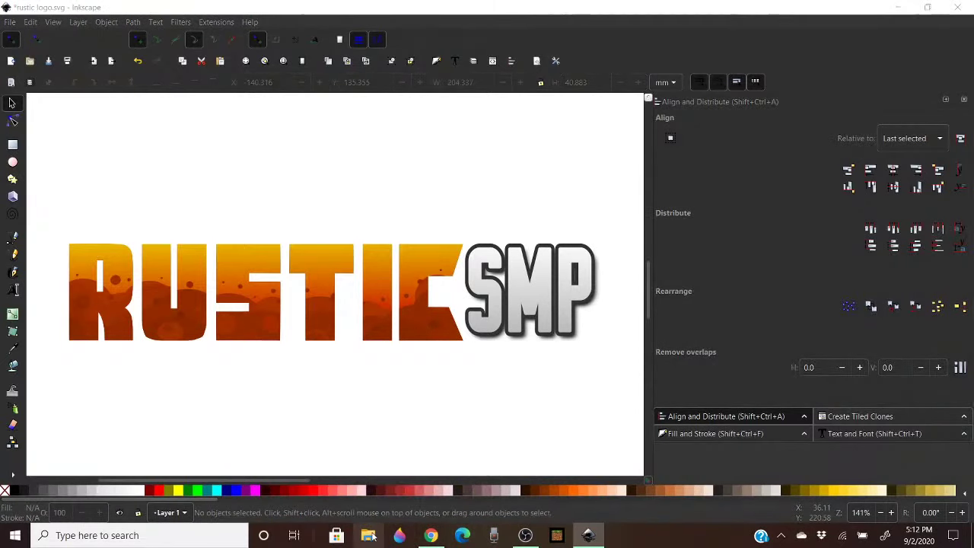
key("super+e")
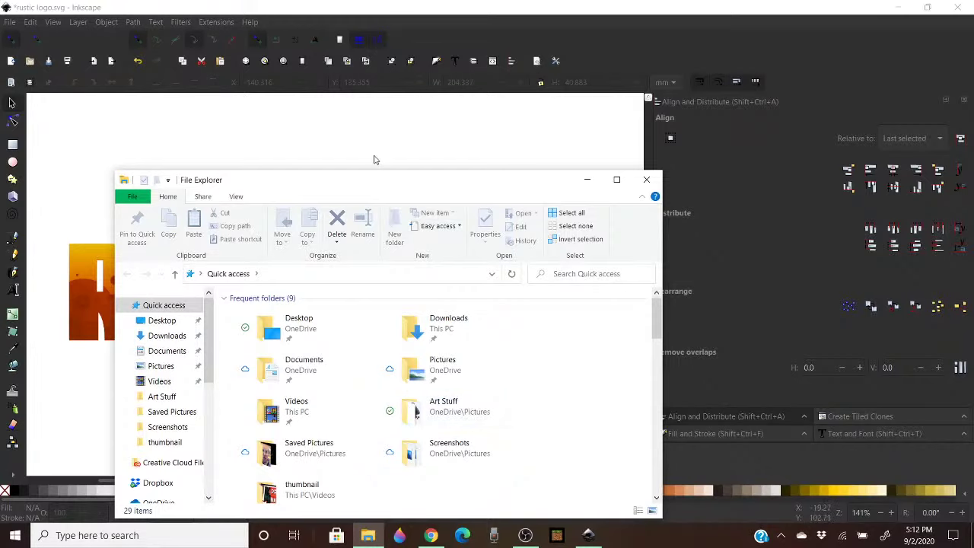
left_click_drag(377, 180, 391, 84)
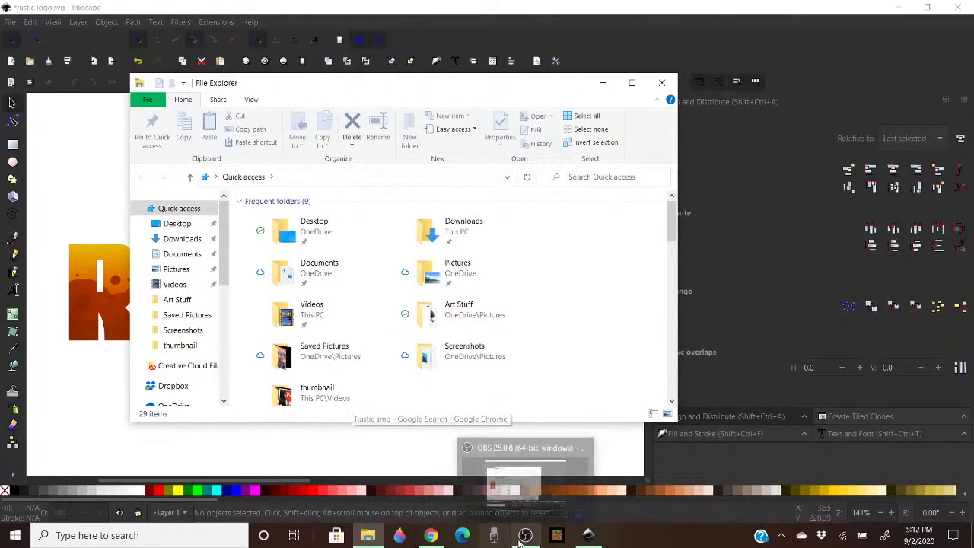
left_click(431, 483)
key("alt+Tab")
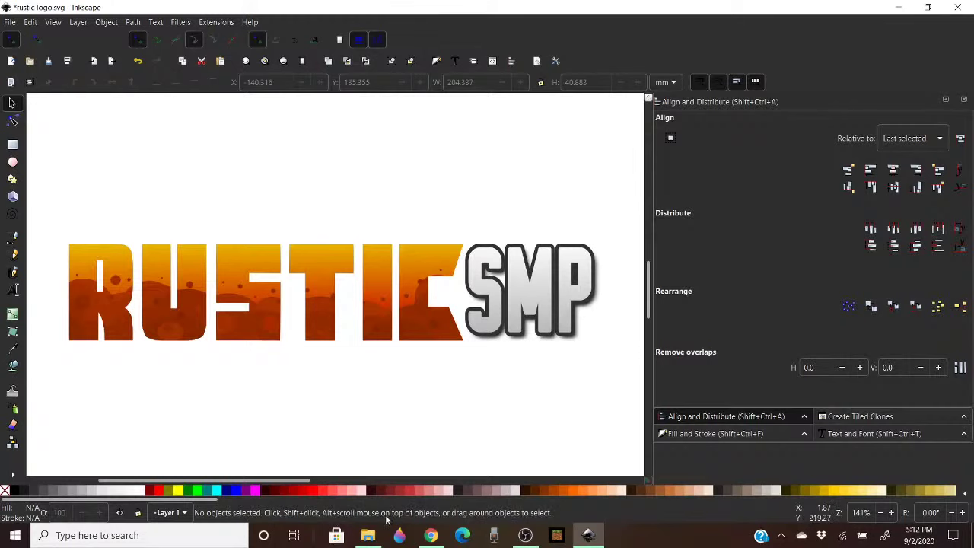
left_click(368, 535)
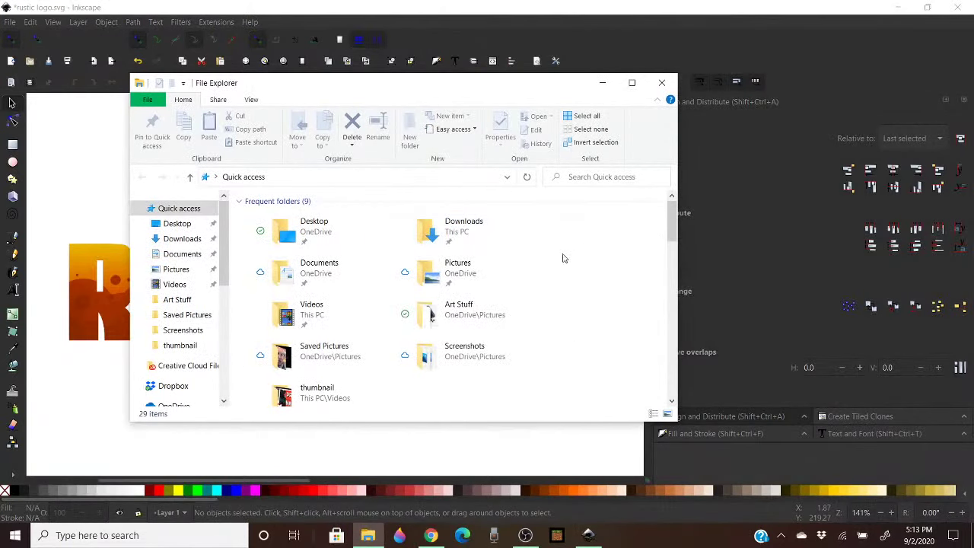
scroll(563, 255, "down", 5)
scroll(569, 252, "up", 5)
double_click(461, 326)
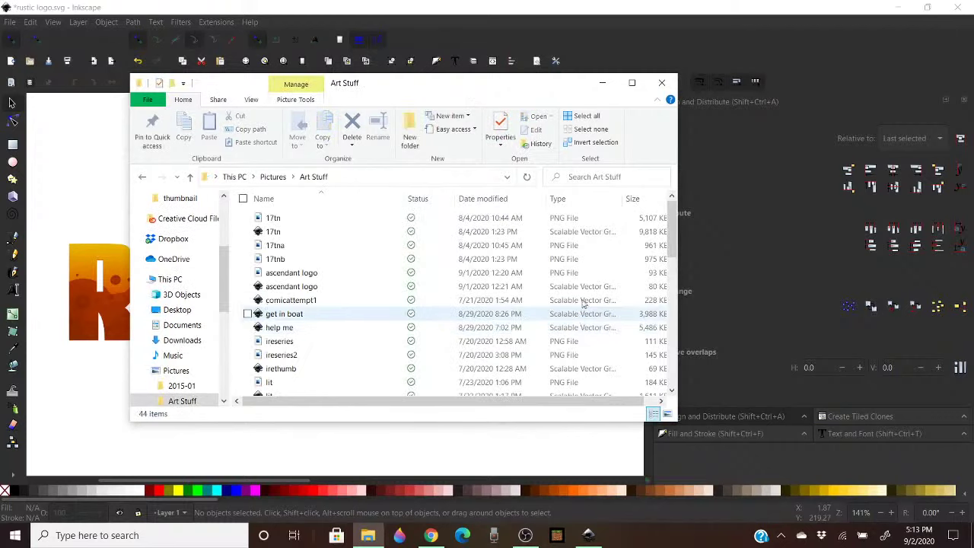
View the ascendant logo PNG from the Art Stuff folder, and close both the image and the folder window
scroll(530, 228, "down", 1)
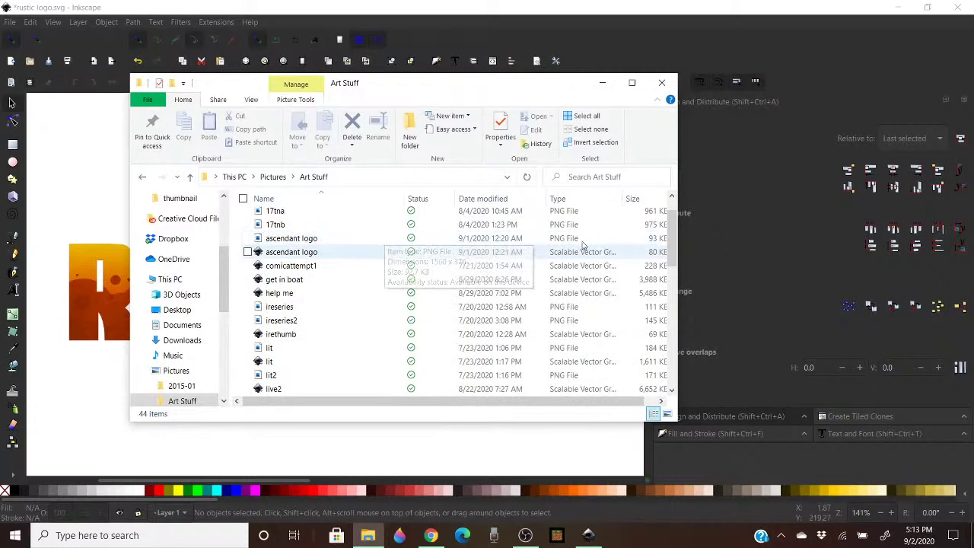
double_click(290, 239)
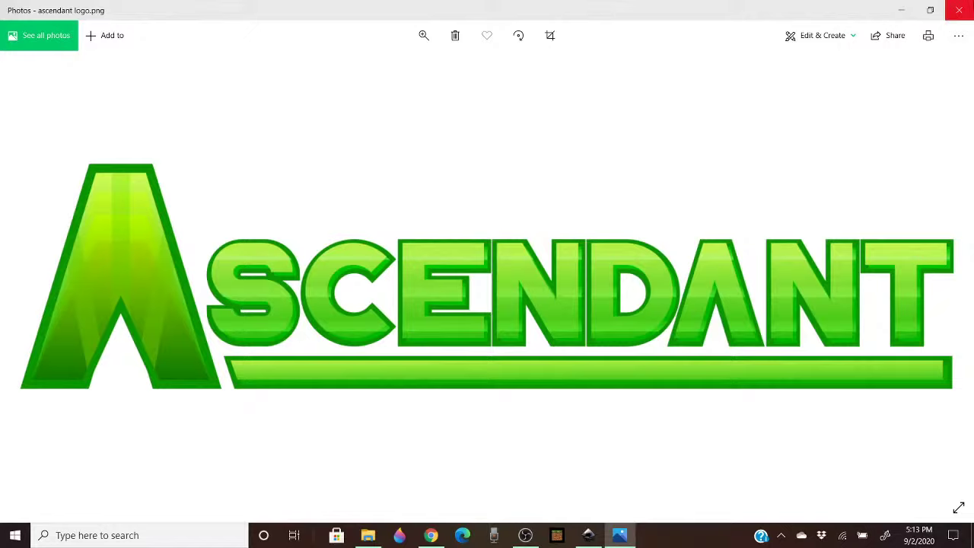
left_click(959, 10)
left_click(661, 82)
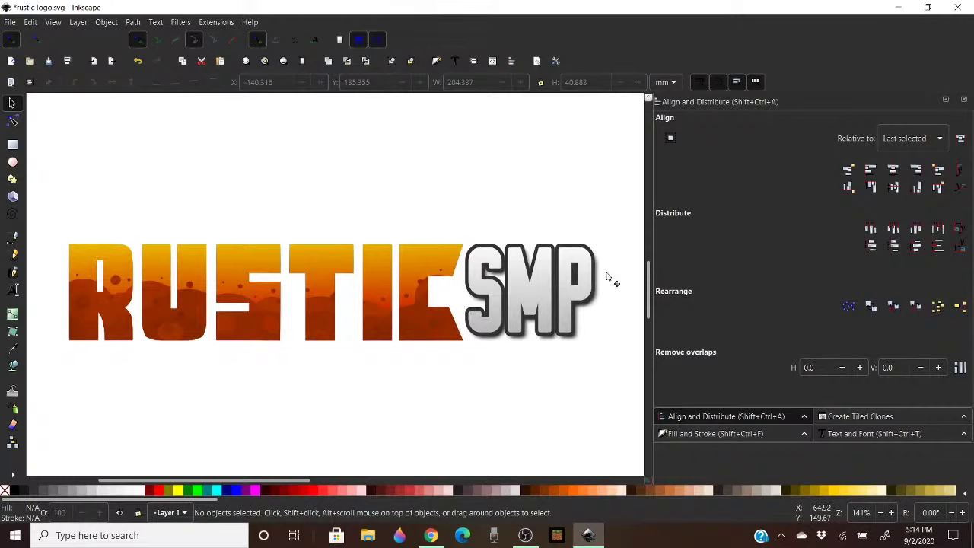
mouse_move(625, 247)
left_mouse_down()
mouse_move(583, 322)
mouse_move(613, 262)
left_mouse_up()
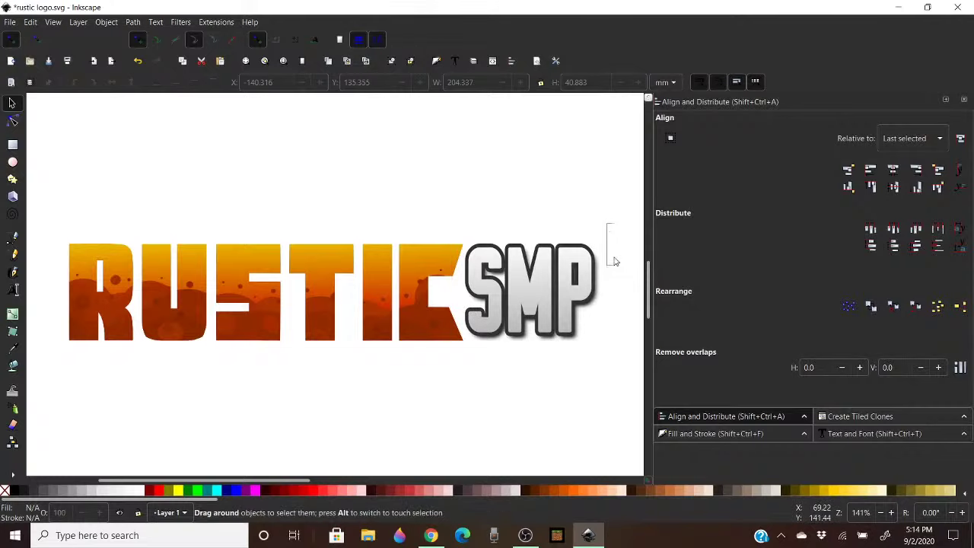
left_click(555, 295)
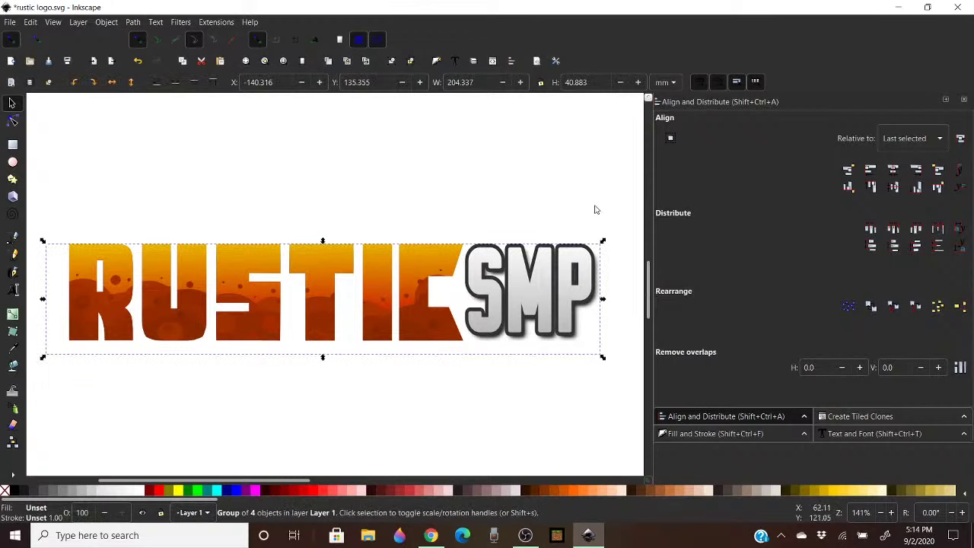
left_click(468, 394)
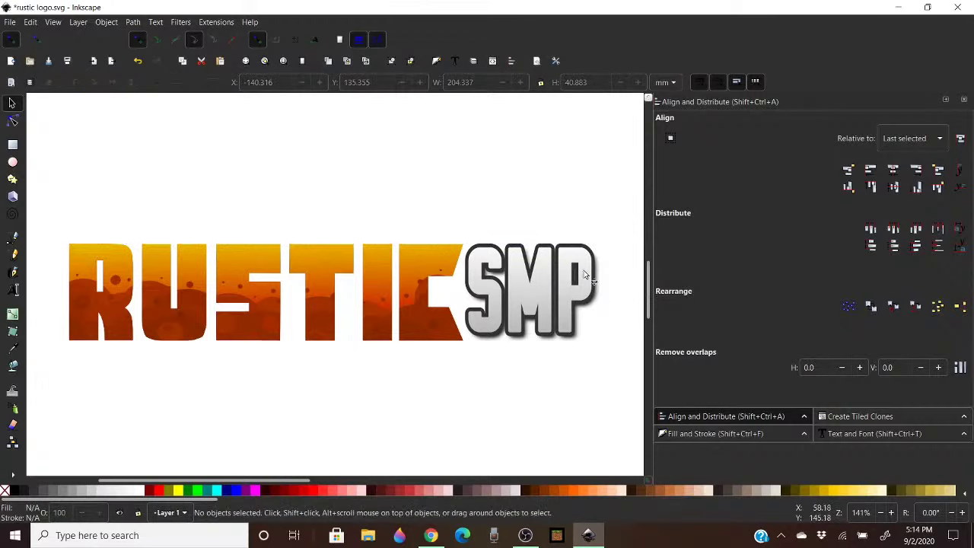
Export the Drawing area as rustic logo.png with Close when complete enabled, and save the document
key("shift+ctrl+e")
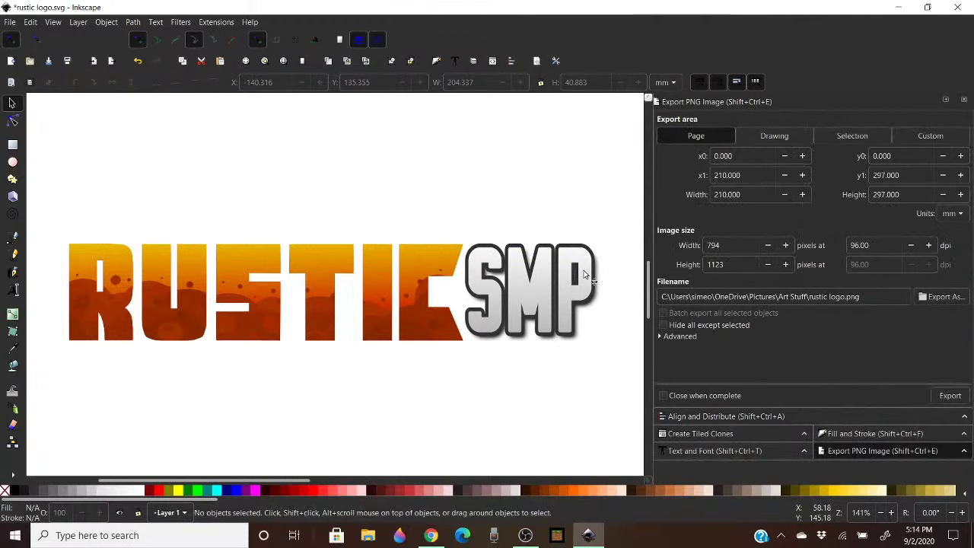
left_click(773, 136)
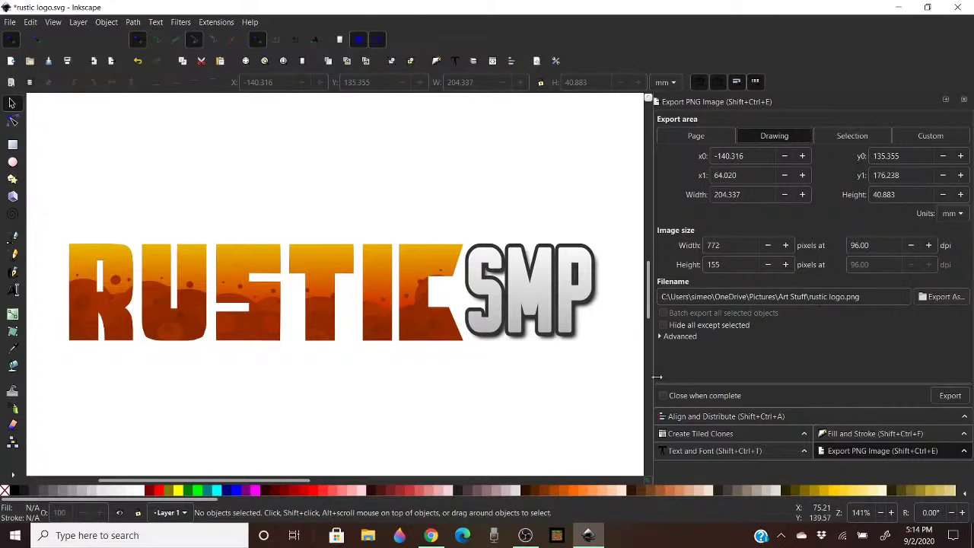
left_click(695, 396)
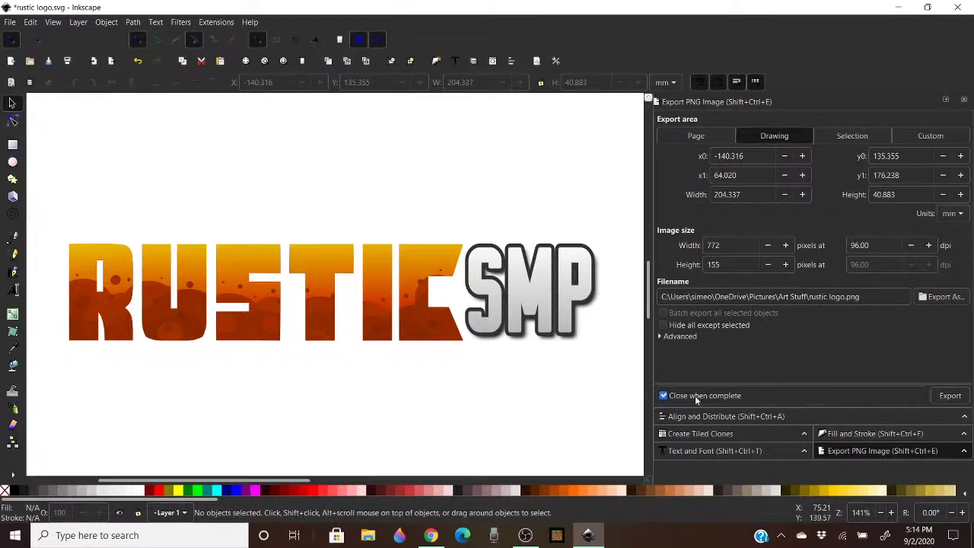
left_click(951, 396)
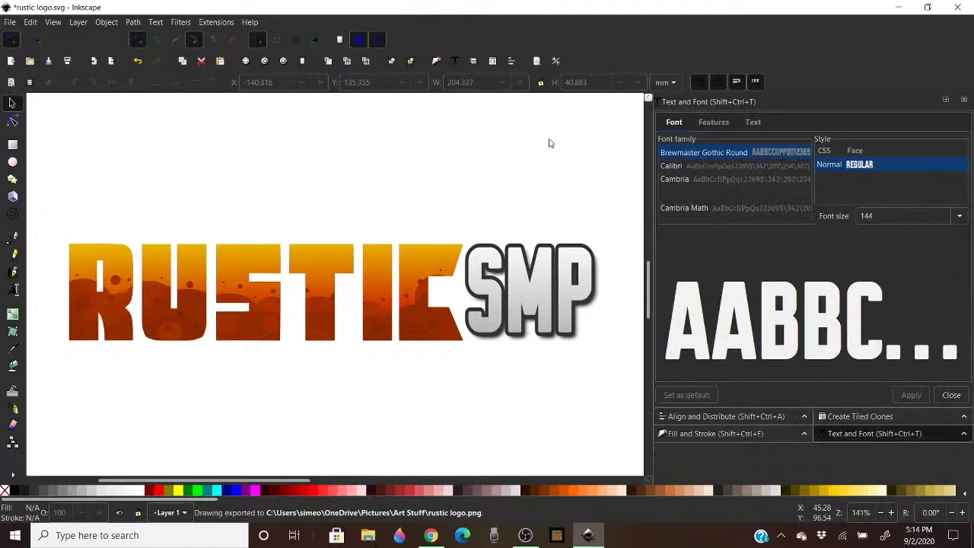
key("ctrl+s")
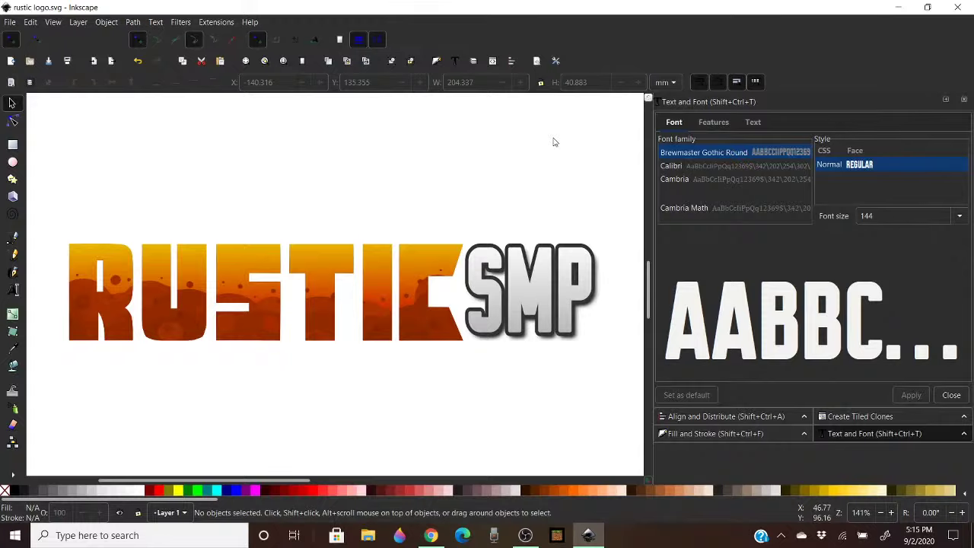
double_click(513, 5)
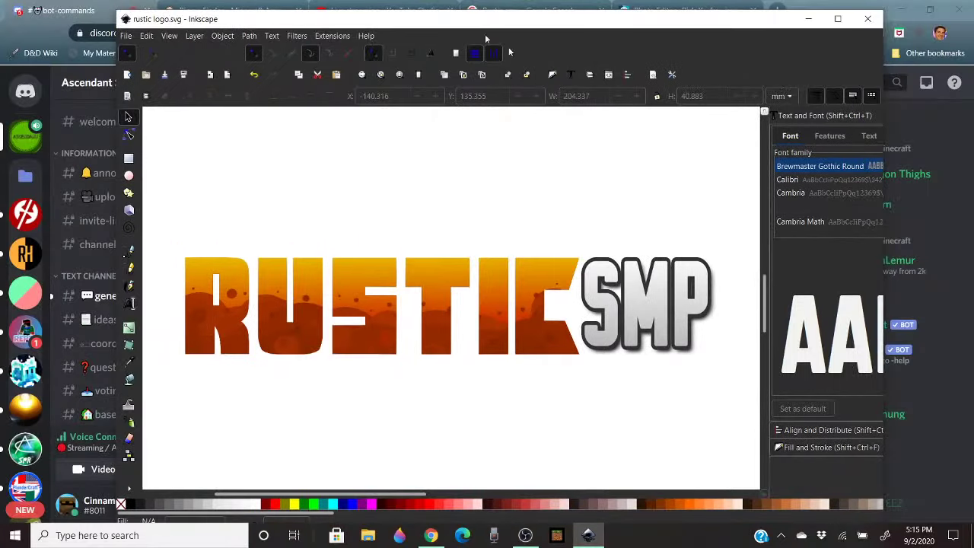
left_click_drag(485, 38, 421, 3)
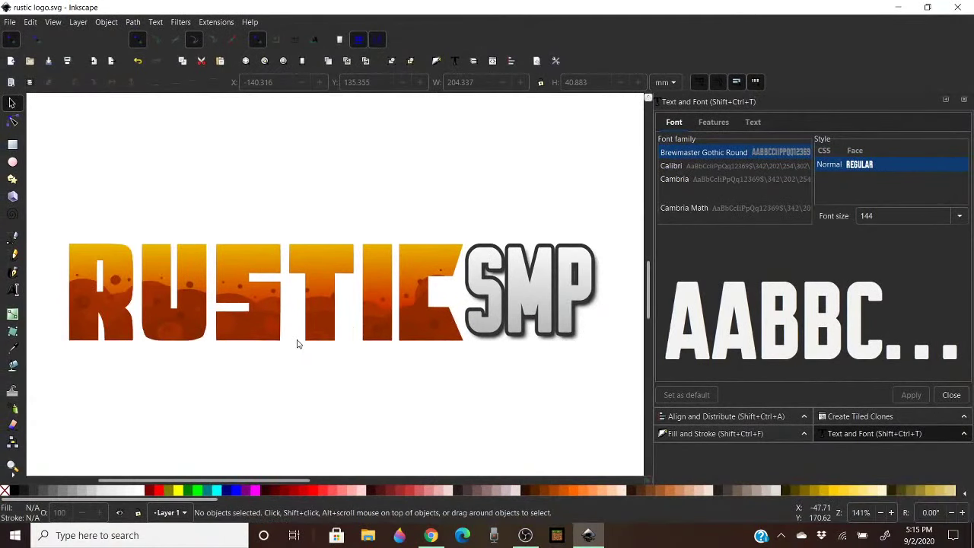